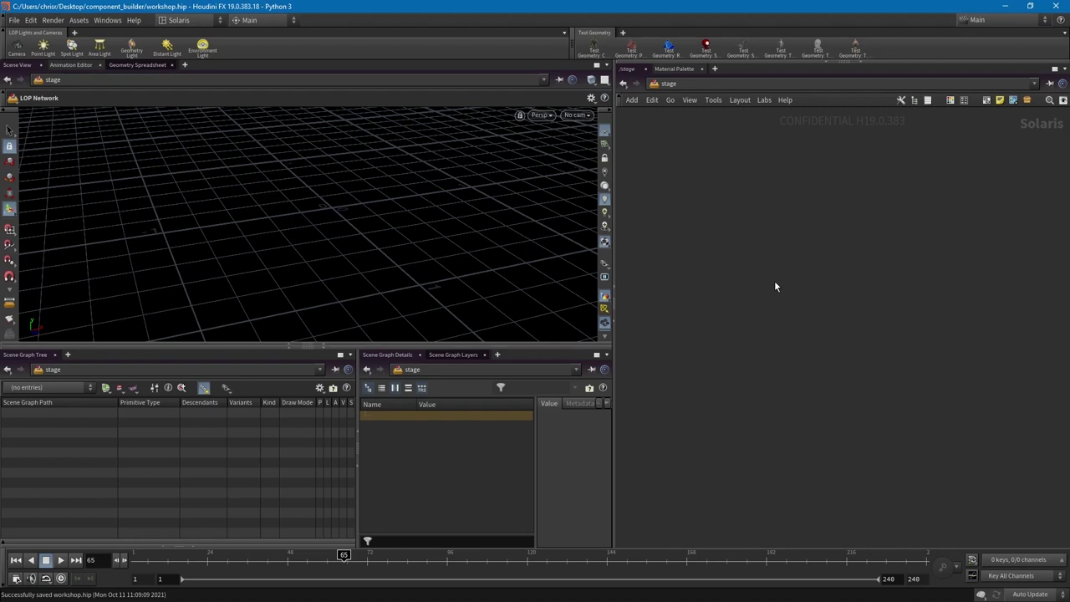
- Add a Component Builder setup to the empty stage network
{"action": "key", "text": "Tab"}
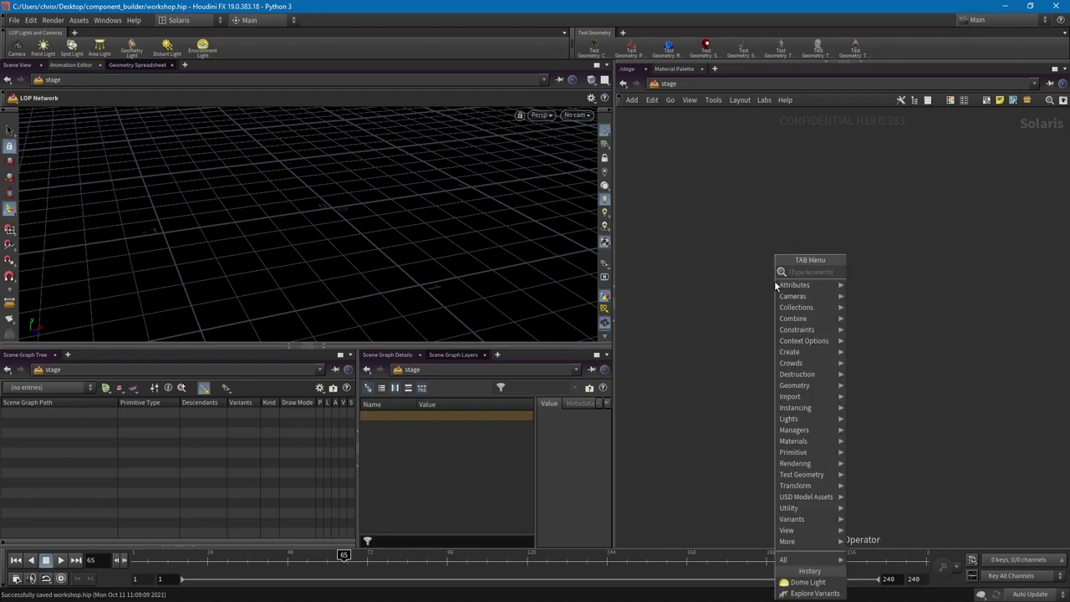
{"action": "type", "text": "build"}
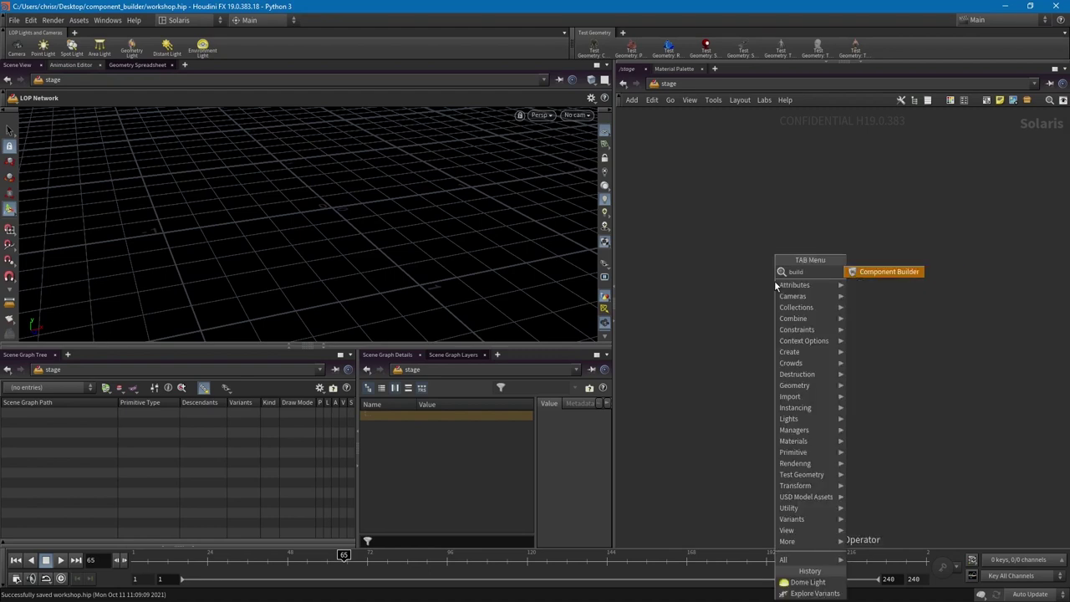
{"action": "key", "text": "Return"}
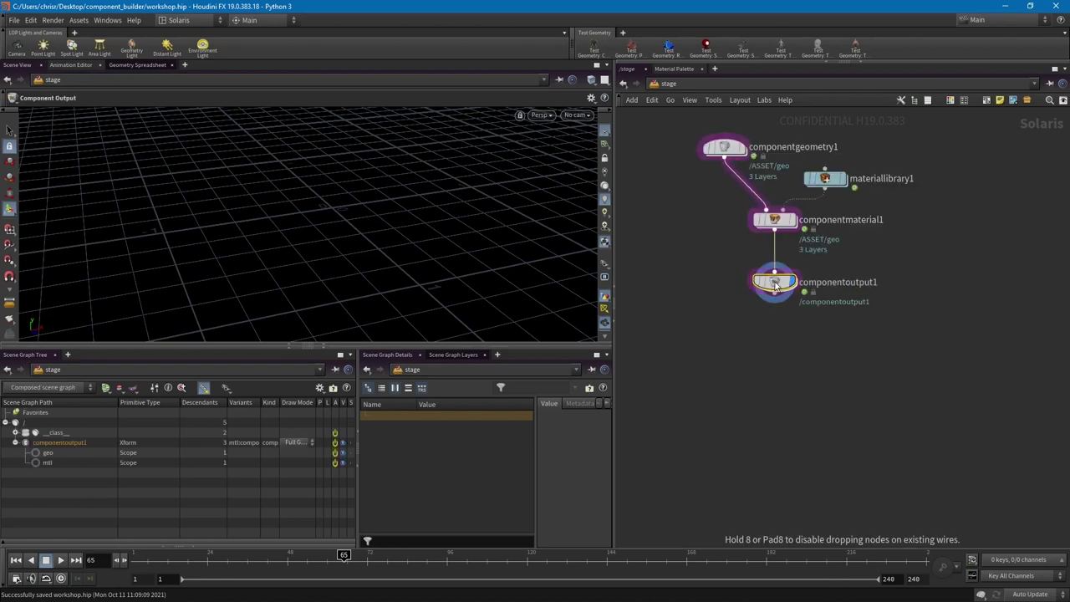
{"action": "left_click", "coordinate": [776, 285]}
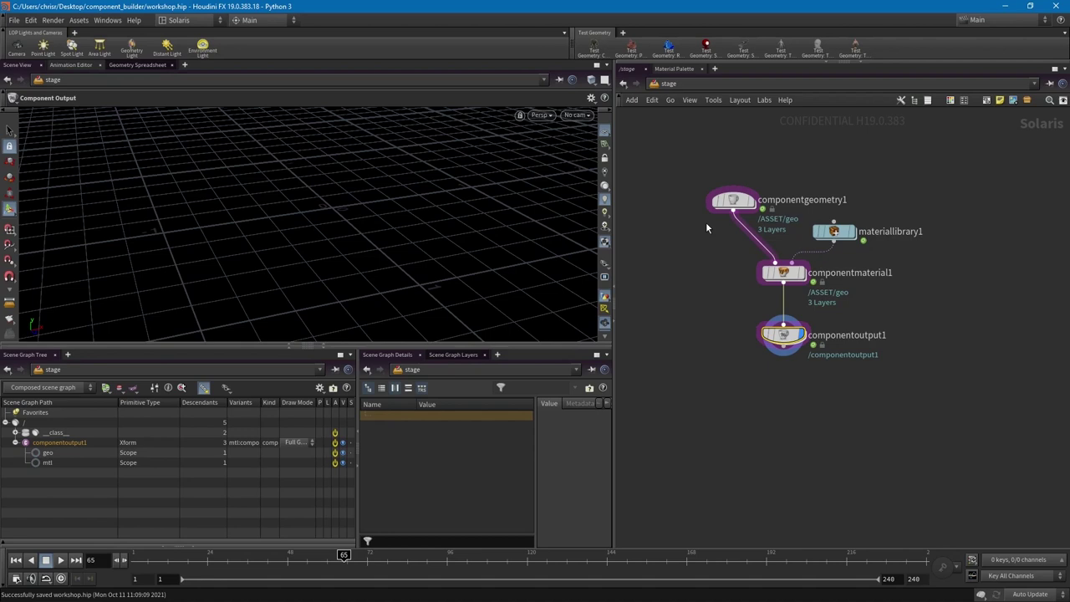
- Select the component geometry node and reveal the parameter pane for it
{"action": "mouse_move", "coordinate": [731, 203]}
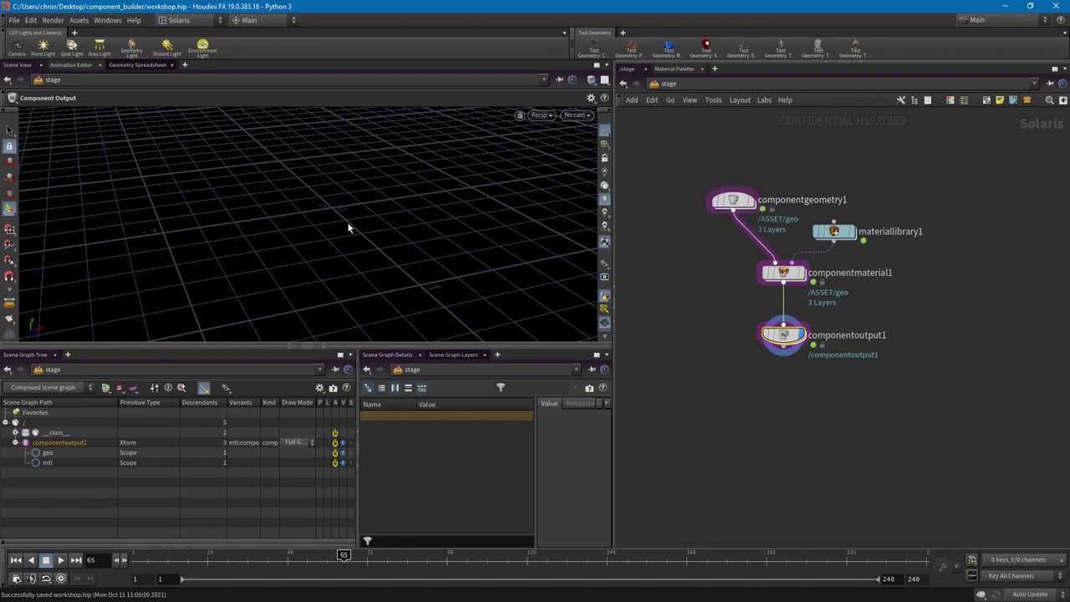
{"action": "left_click", "coordinate": [732, 201]}
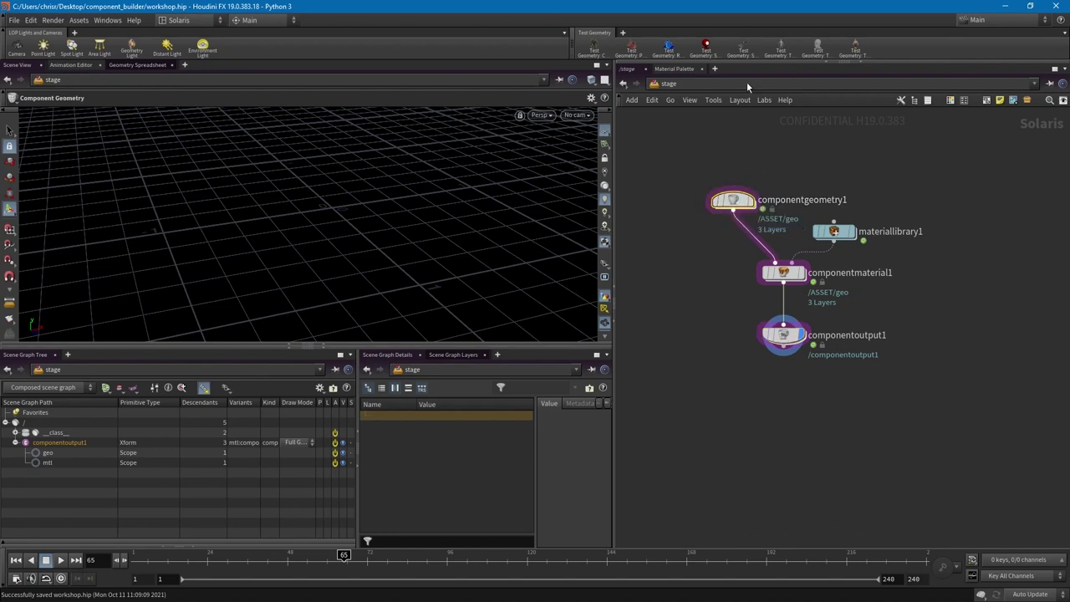
{"action": "left_click", "coordinate": [845, 61]}
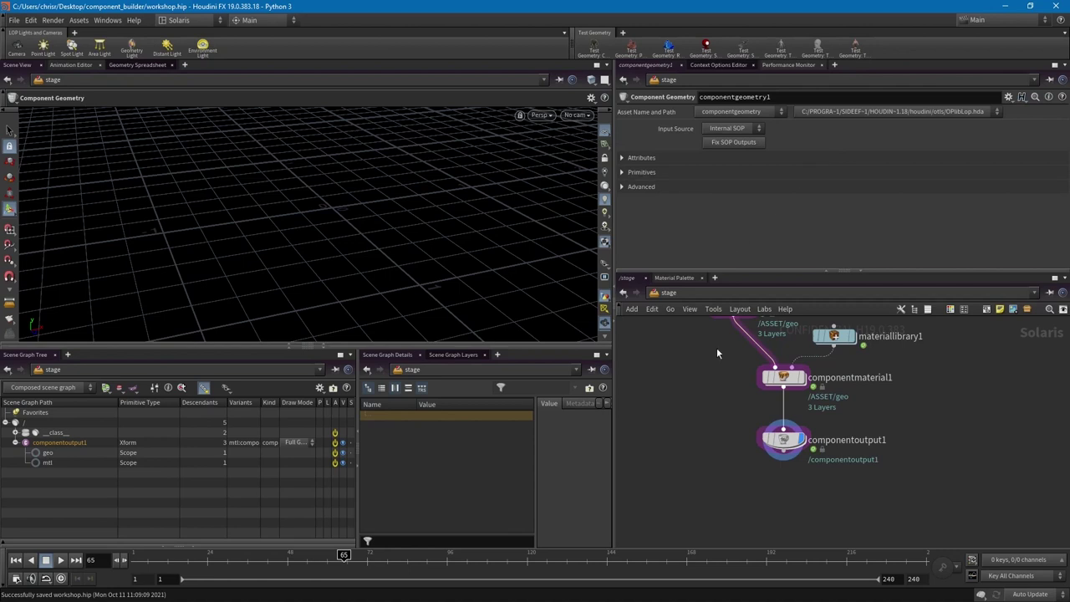
{"action": "middle_click_drag", "start_coordinate": [705, 404], "coordinate": [723, 464]}
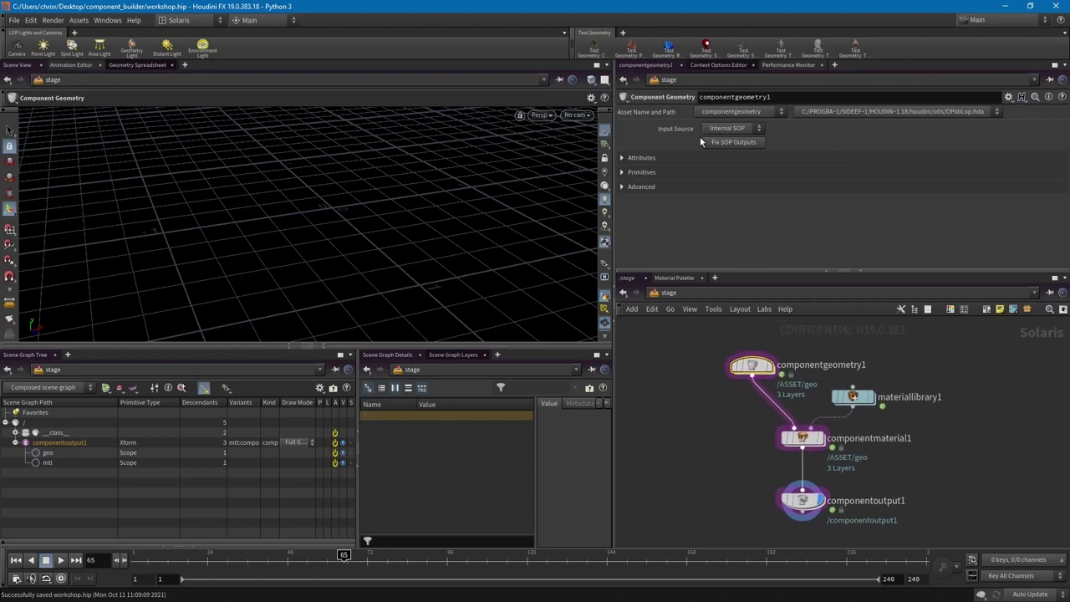
- Enter the component geometry node's internal geometry network and bring its required default output into close view
{"action": "mouse_move", "coordinate": [756, 368]}
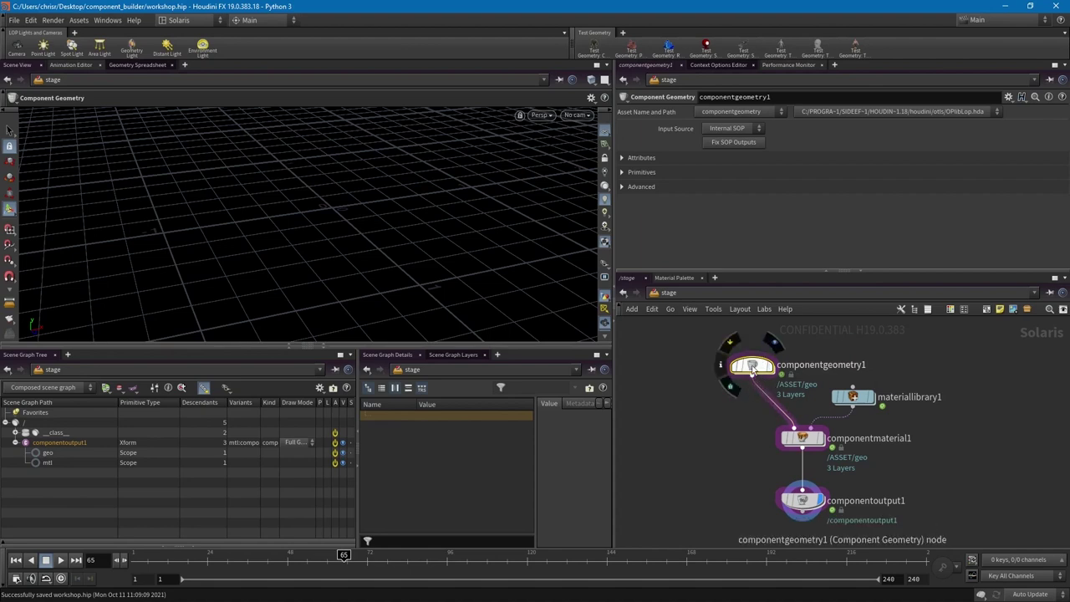
{"action": "double_click", "coordinate": [751, 365]}
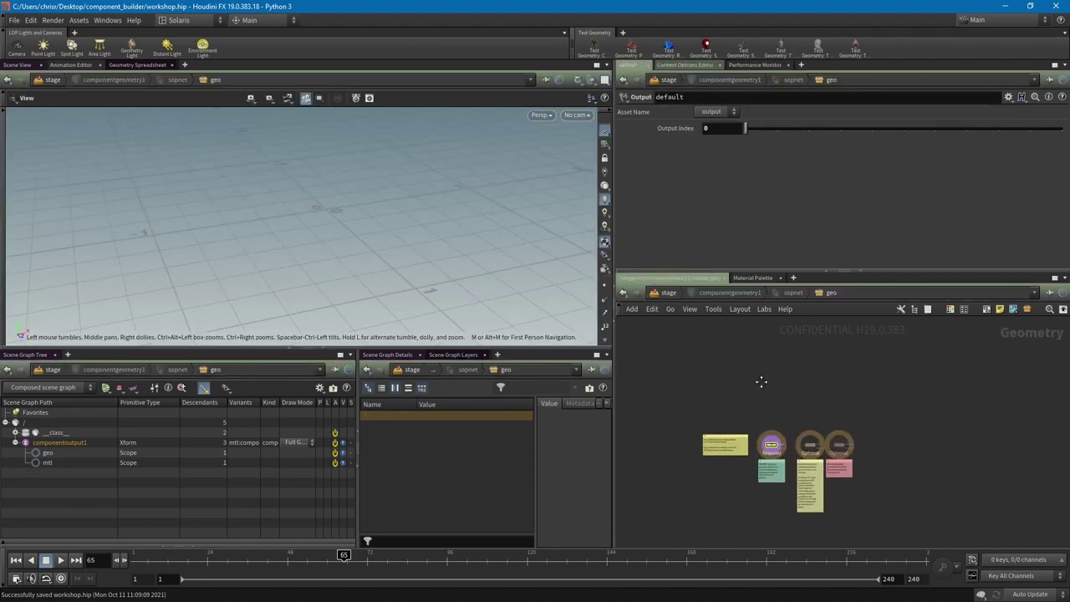
{"action": "scroll", "coordinate": [841, 444], "scroll_direction": "up", "scroll_amount": 5}
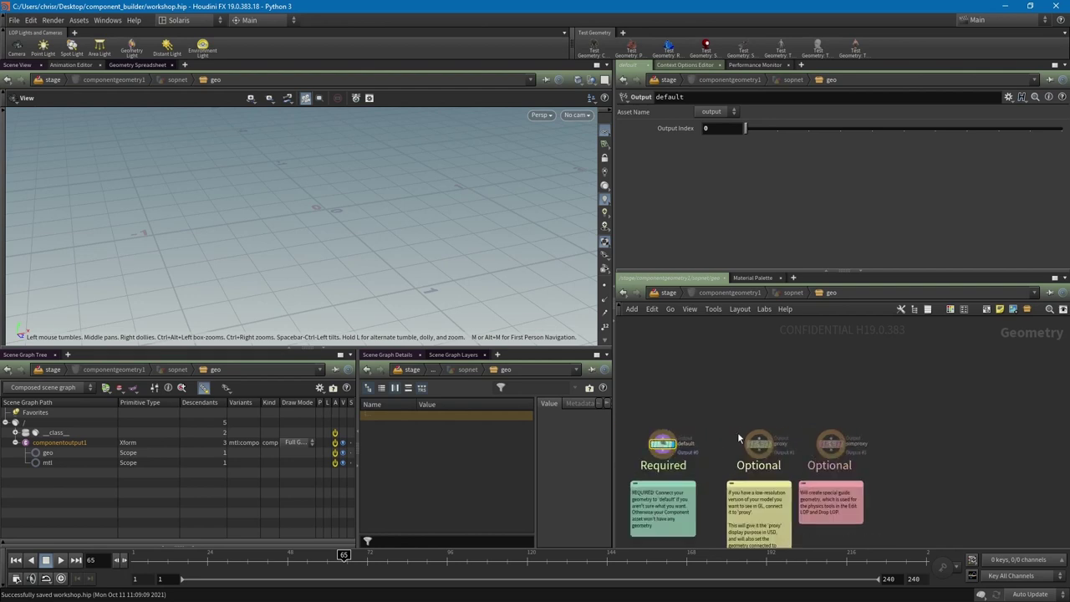
{"action": "middle_click_drag", "start_coordinate": [738, 432], "coordinate": [862, 383]}
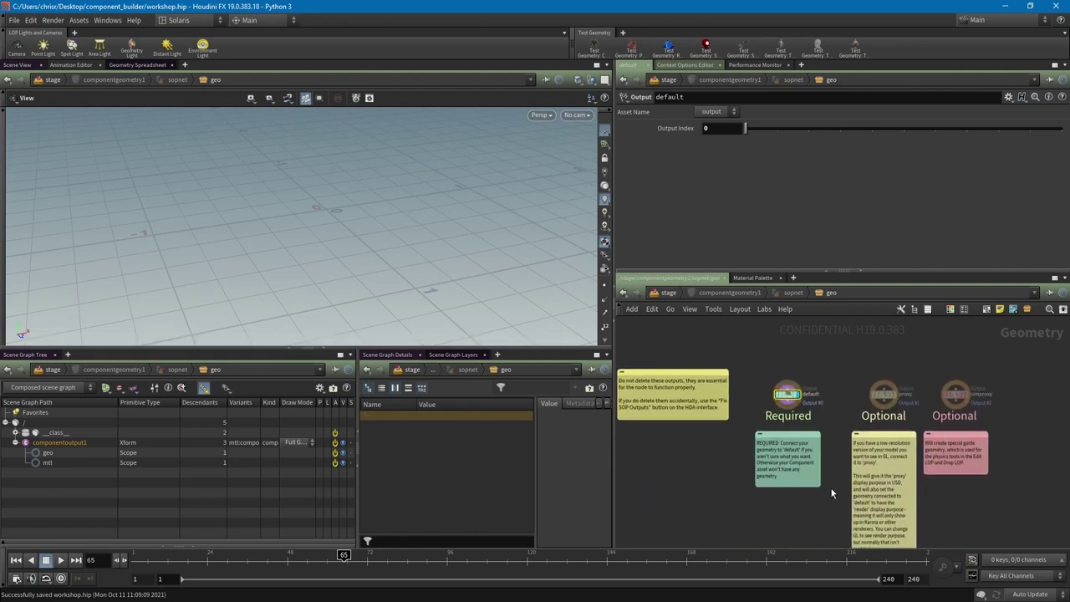
{"action": "middle_click_drag", "start_coordinate": [782, 352], "coordinate": [794, 382]}
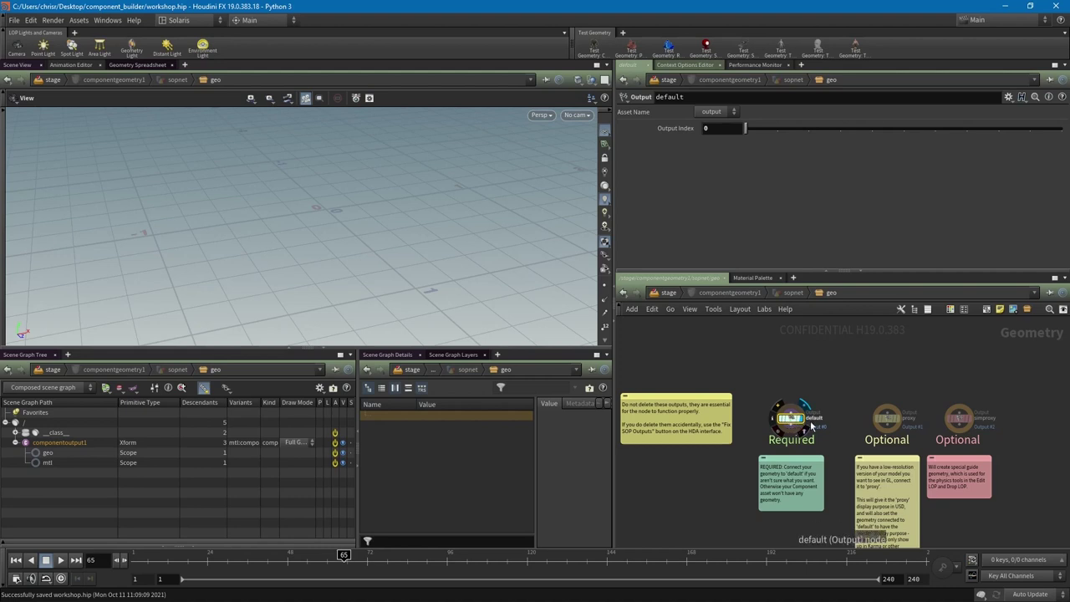
{"action": "scroll", "coordinate": [804, 429], "scroll_direction": "up", "scroll_amount": 2}
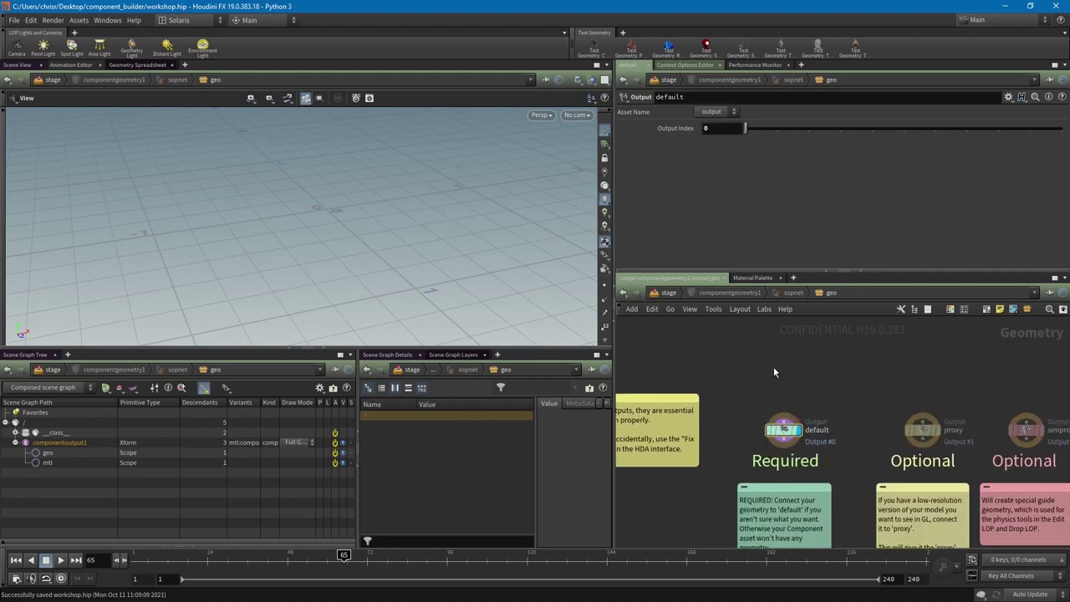
- Add a Platonic Solids node above the default output and wire it into that output
{"action": "key", "text": "Tab"}
{"action": "type", "text": "plat"}
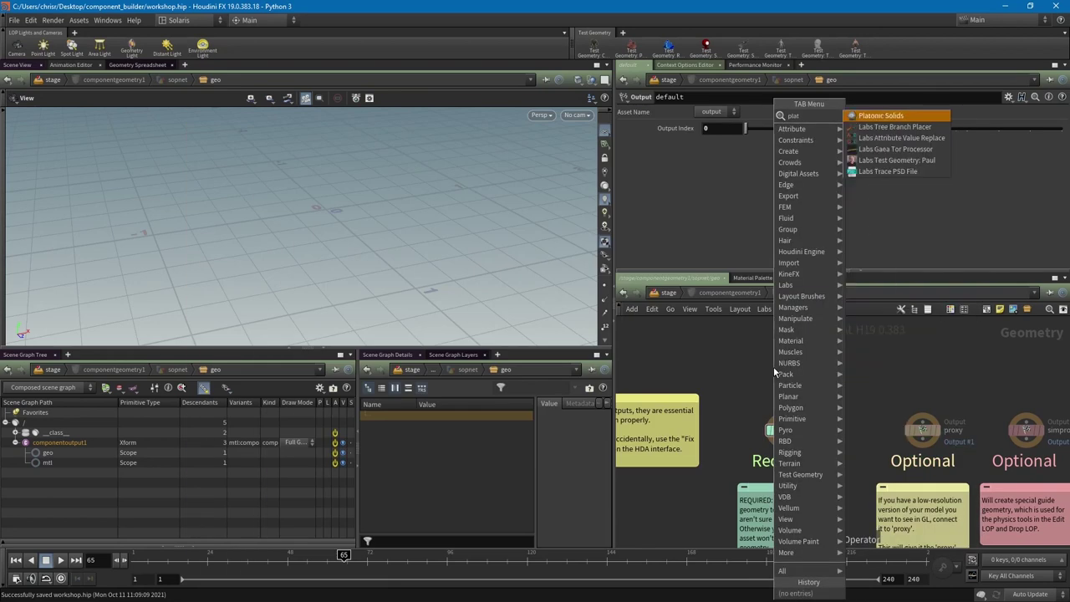
{"action": "key", "text": "Return"}
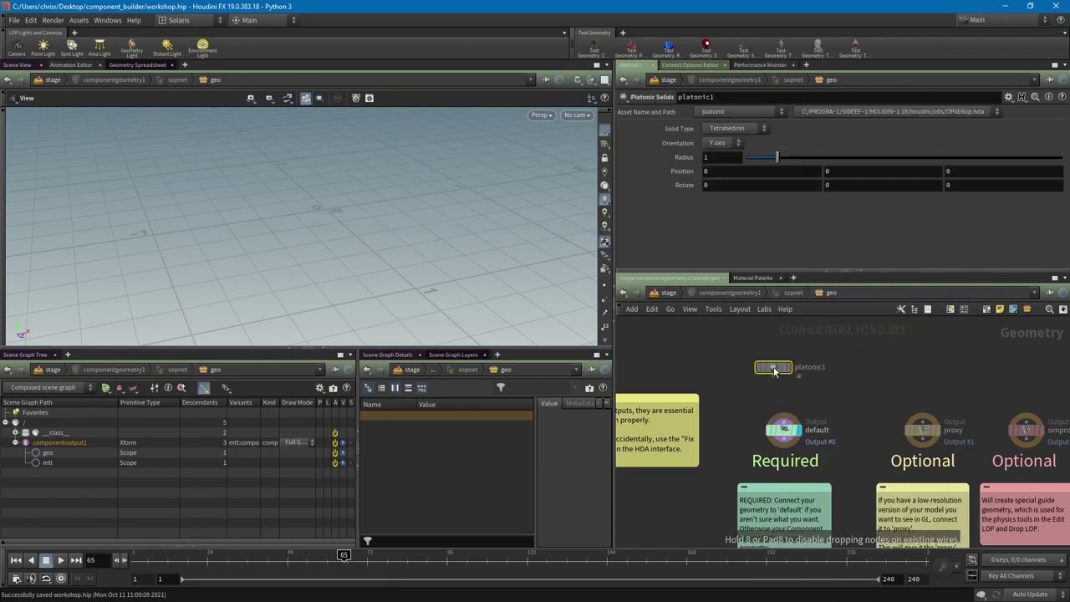
{"action": "left_click", "coordinate": [784, 367]}
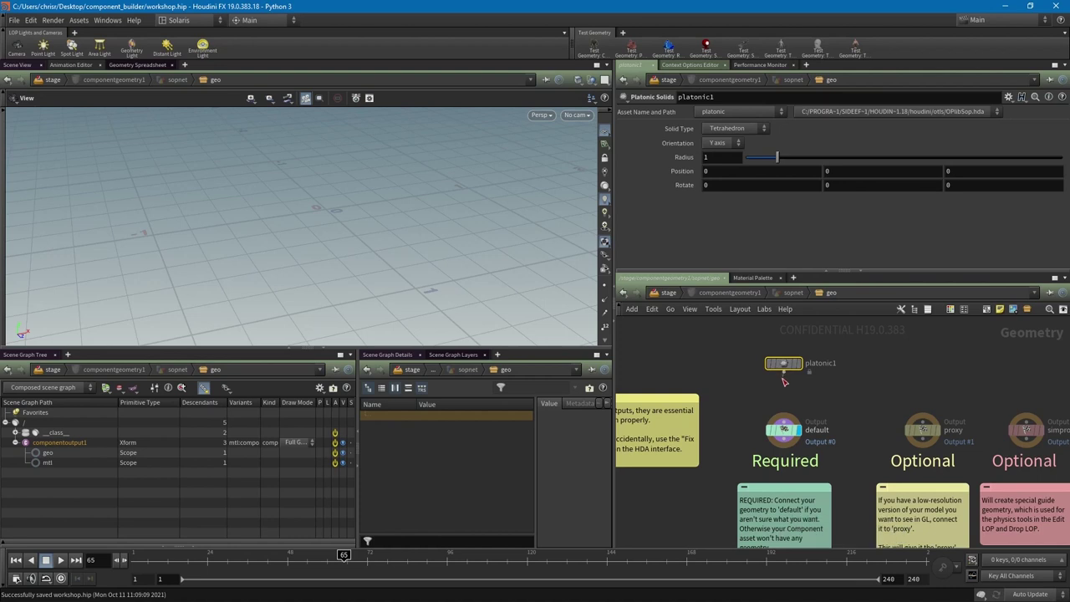
{"action": "left_click_drag", "start_coordinate": [784, 372], "coordinate": [784, 425]}
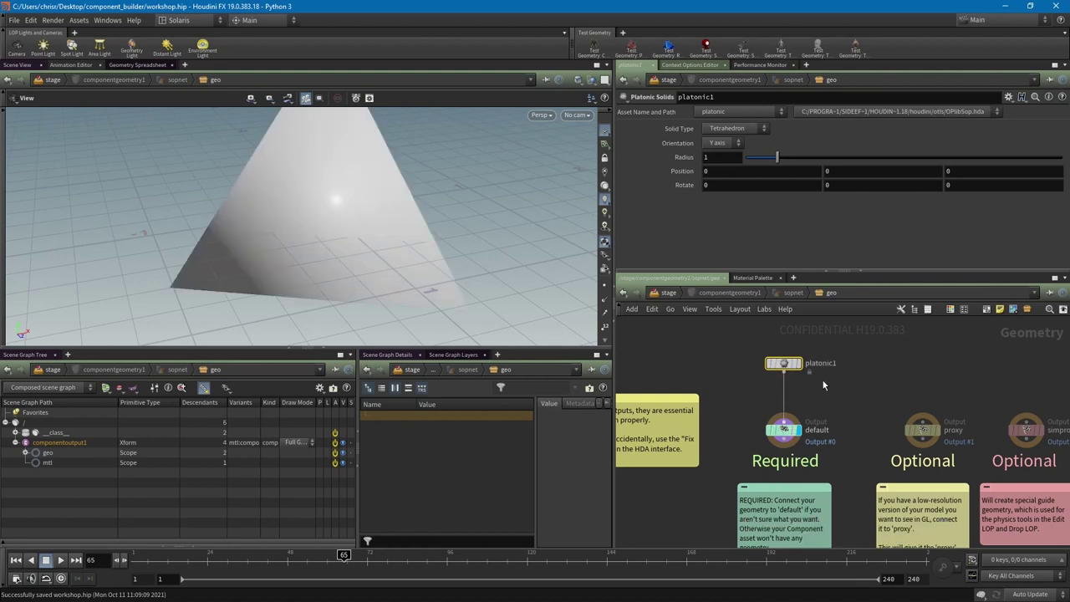
- Set the platonic node's solid type to Utah Teapot and return to the stage network
{"action": "left_click", "coordinate": [752, 130]}
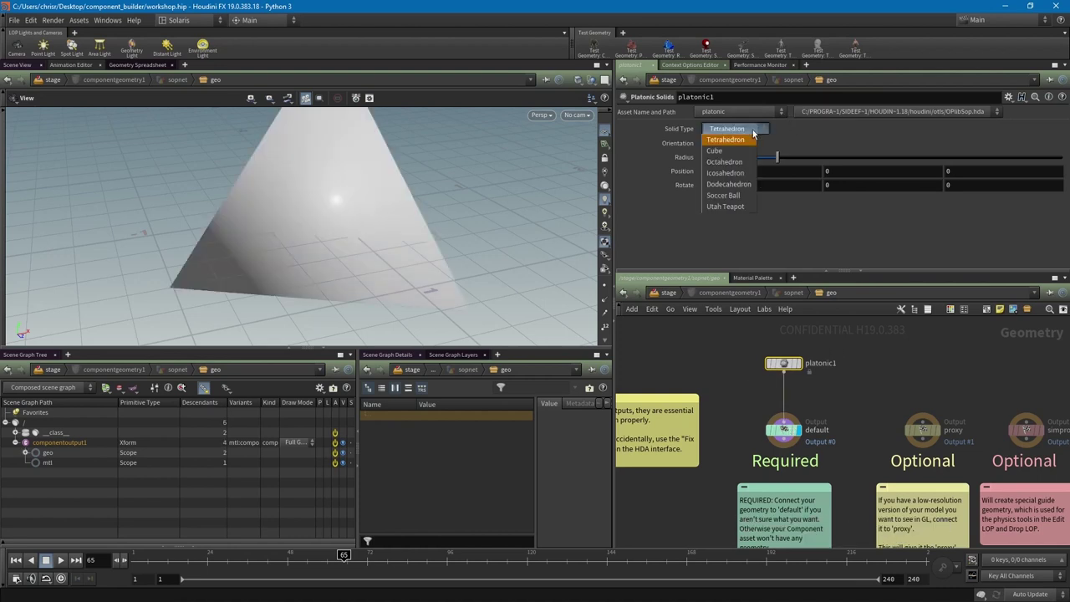
{"action": "key", "text": "Escape"}
{"action": "left_click", "coordinate": [752, 215]}
{"action": "left_click_drag", "start_coordinate": [501, 230], "coordinate": [433, 235]}
{"action": "right_click_drag", "start_coordinate": [434, 235], "coordinate": [351, 234]}
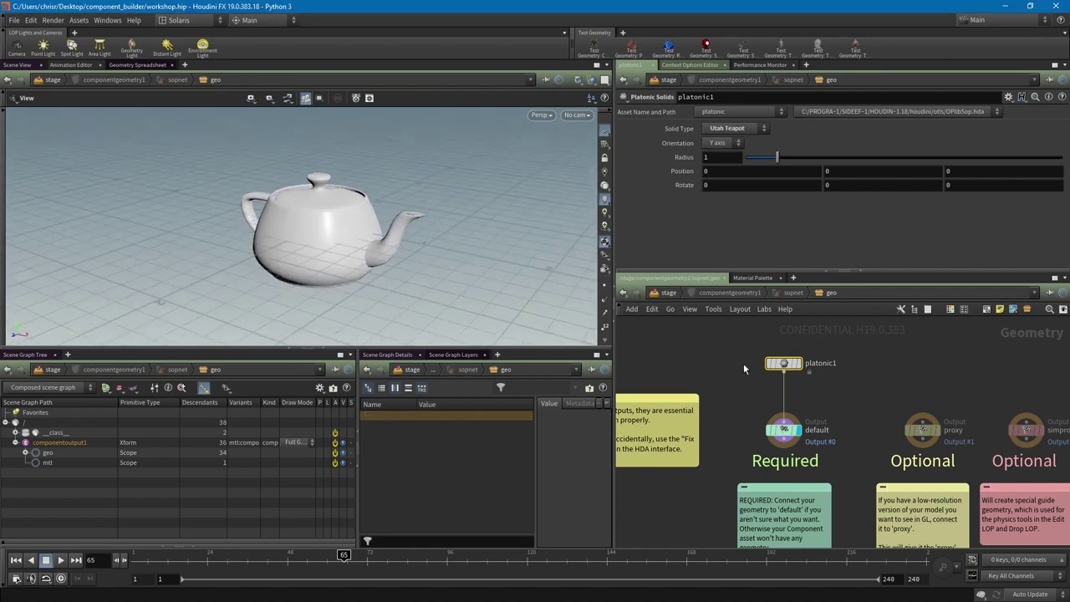
{"action": "left_click", "coordinate": [672, 295]}
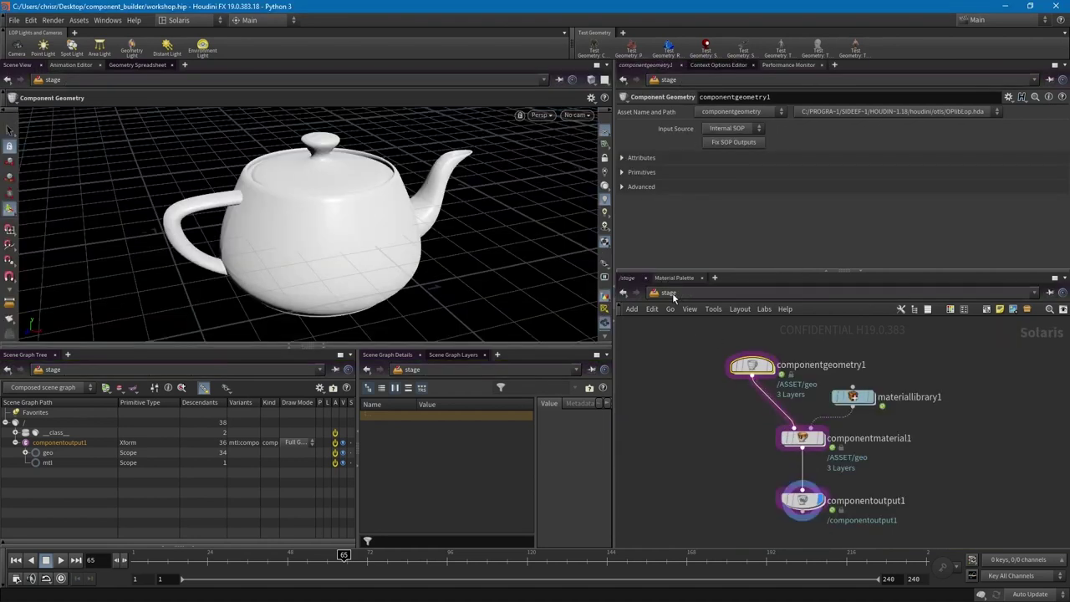
- Preview the teapot in the viewport with the Karma renderer and switch the viewport back to Houdini GL
{"action": "left_click_drag", "start_coordinate": [486, 263], "coordinate": [432, 246]}
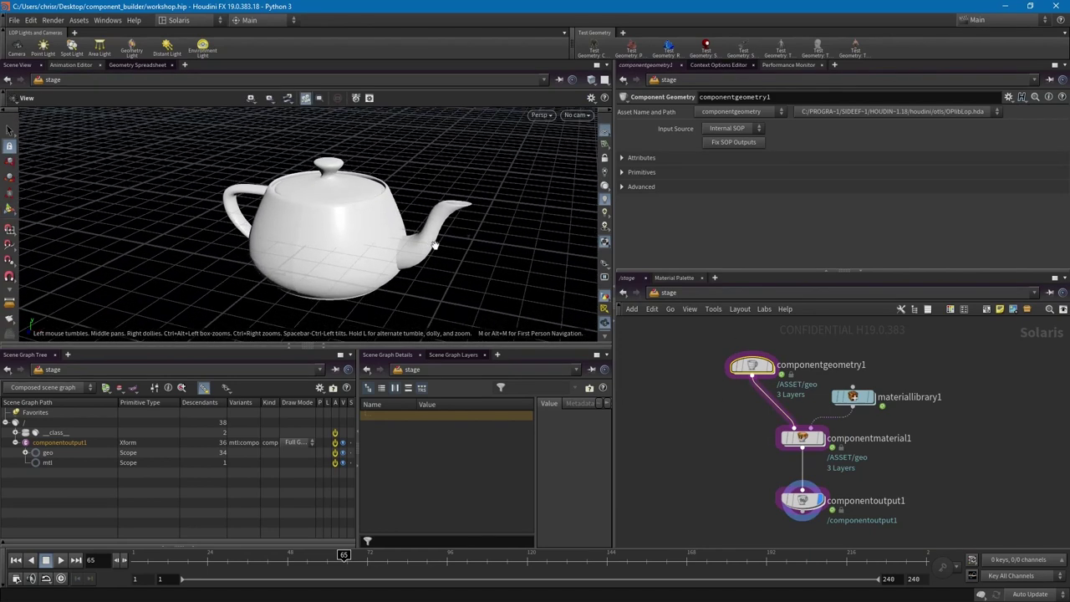
{"action": "left_click", "coordinate": [540, 115]}
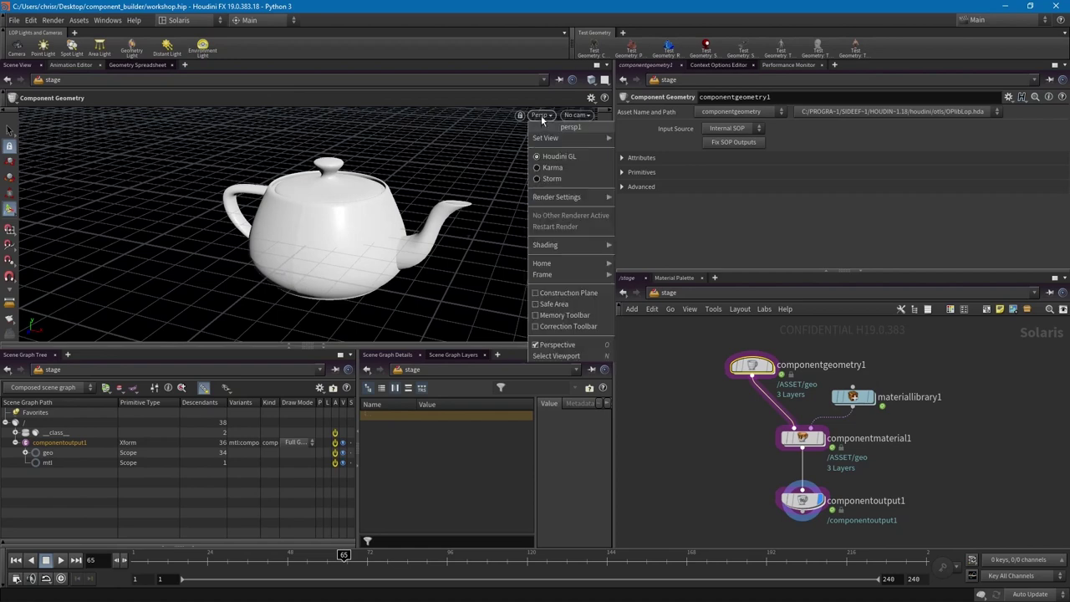
{"action": "left_click", "coordinate": [548, 170]}
{"action": "key", "text": "Escape"}
{"action": "left_click_drag", "start_coordinate": [374, 204], "coordinate": [407, 214]}
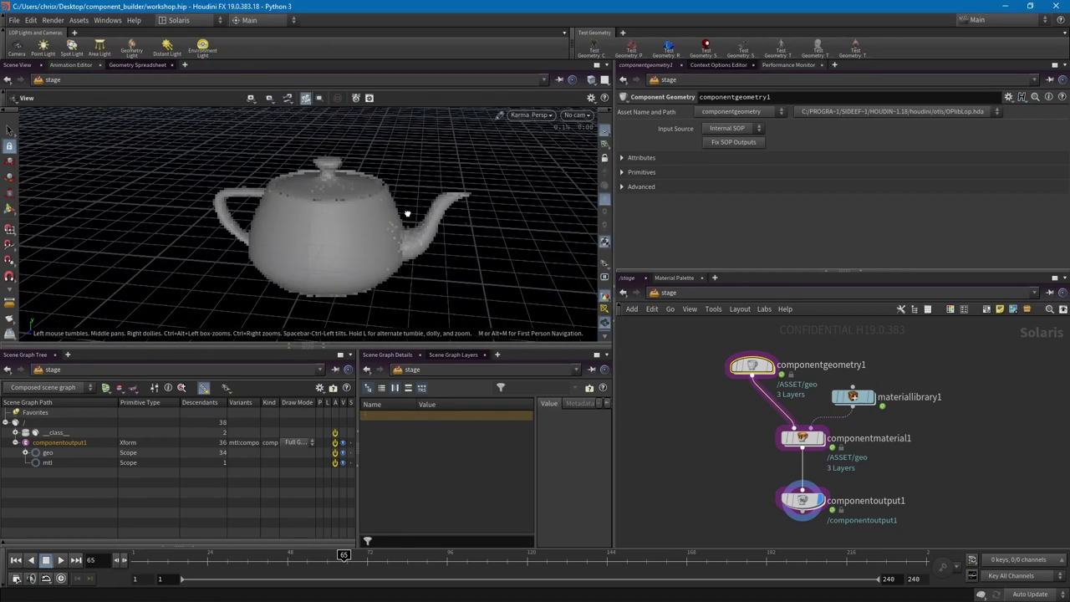
{"action": "key", "text": "Return"}
{"action": "left_click", "coordinate": [538, 115]}
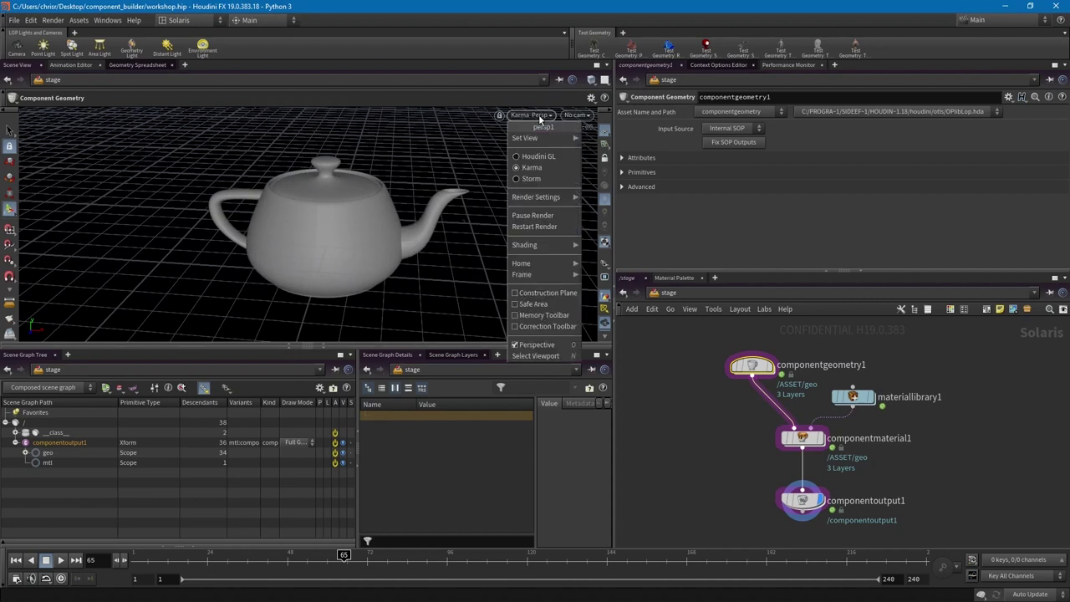
{"action": "left_click", "coordinate": [550, 161]}
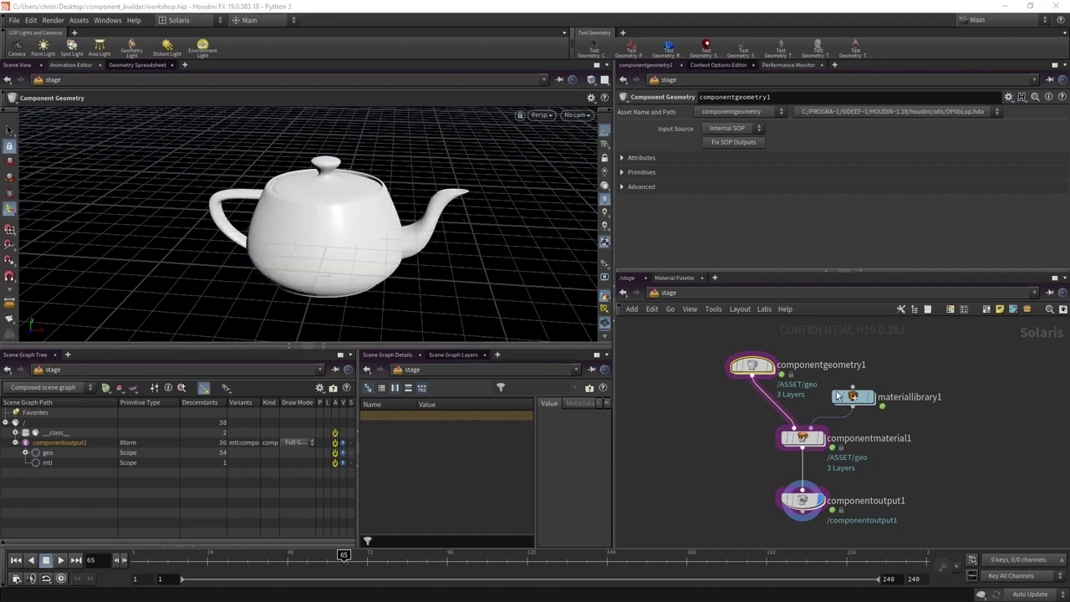
- Select the component material node and examine its variant and material assignment settings
{"action": "mouse_move", "coordinate": [861, 407]}
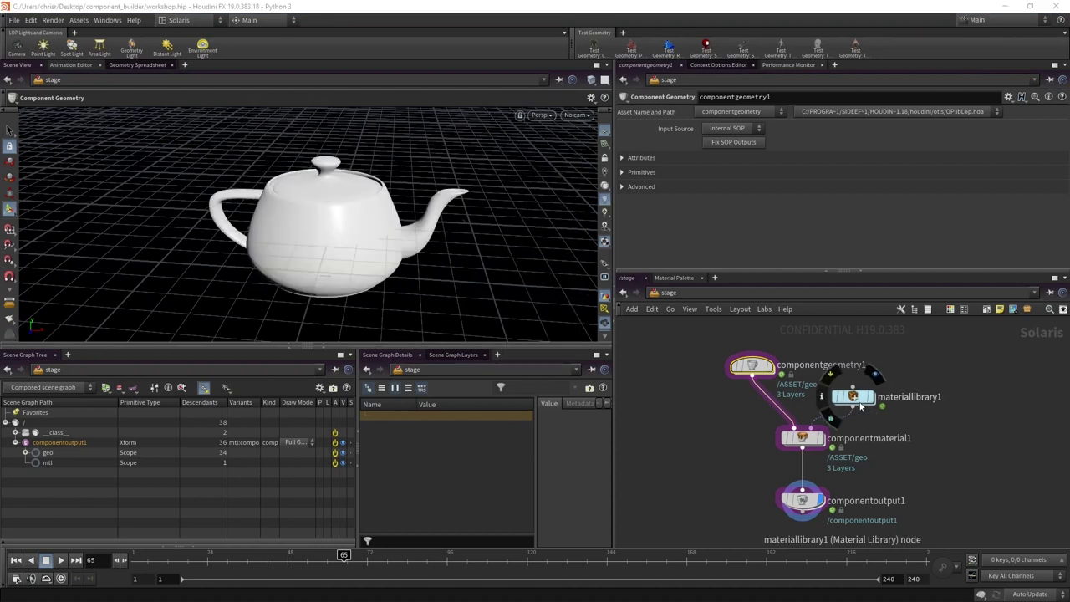
{"action": "scroll", "coordinate": [795, 468], "scroll_direction": "up", "scroll_amount": 3}
{"action": "left_click_drag", "start_coordinate": [724, 397], "coordinate": [864, 452]}
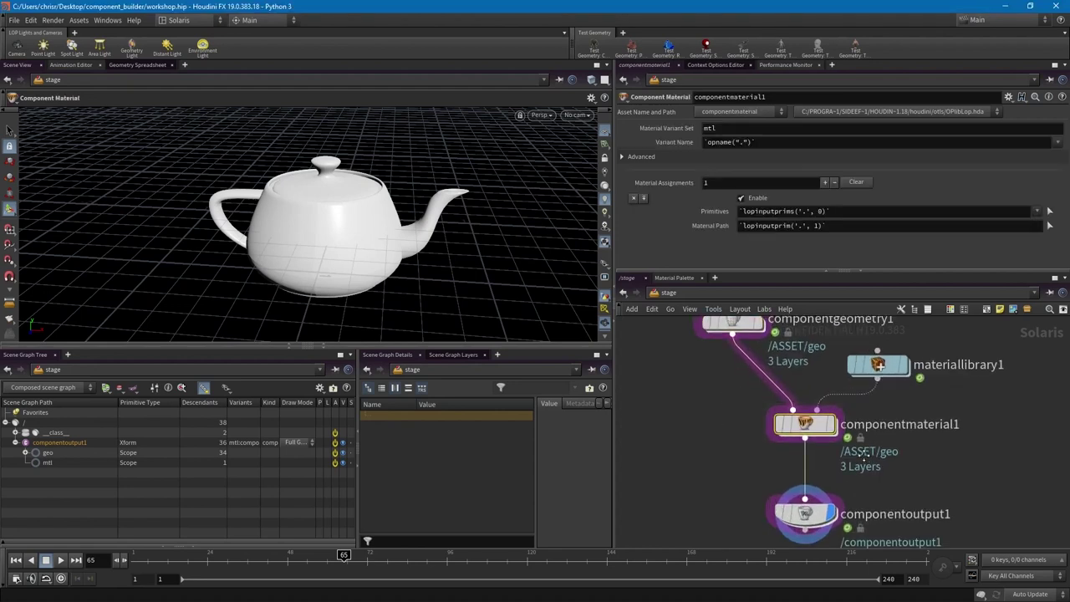
{"action": "scroll", "coordinate": [773, 384], "scroll_direction": "down", "scroll_amount": 2}
{"action": "scroll", "coordinate": [709, 368], "scroll_direction": "down", "scroll_amount": 1}
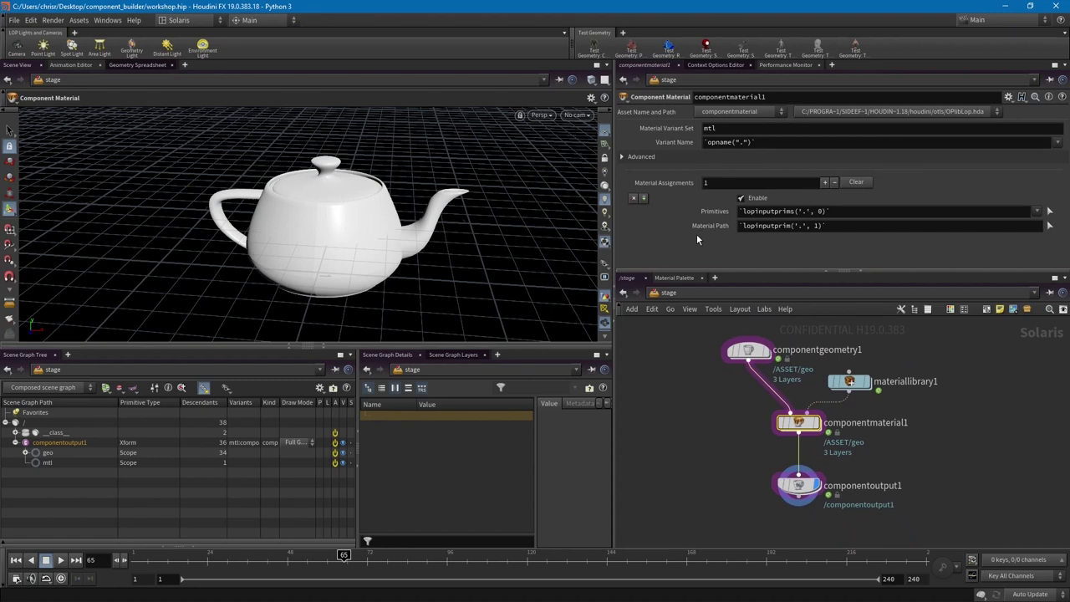
- Move the material library node slightly away from the component material node and enter its network
{"action": "mouse_move", "coordinate": [816, 421]}
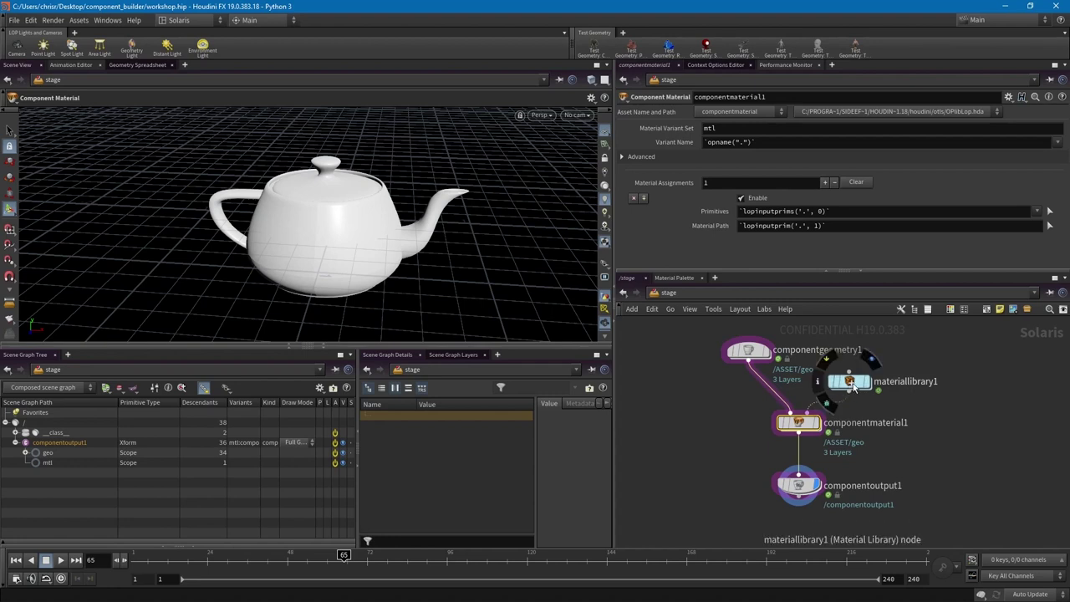
{"action": "left_click_drag", "start_coordinate": [853, 385], "coordinate": [863, 382]}
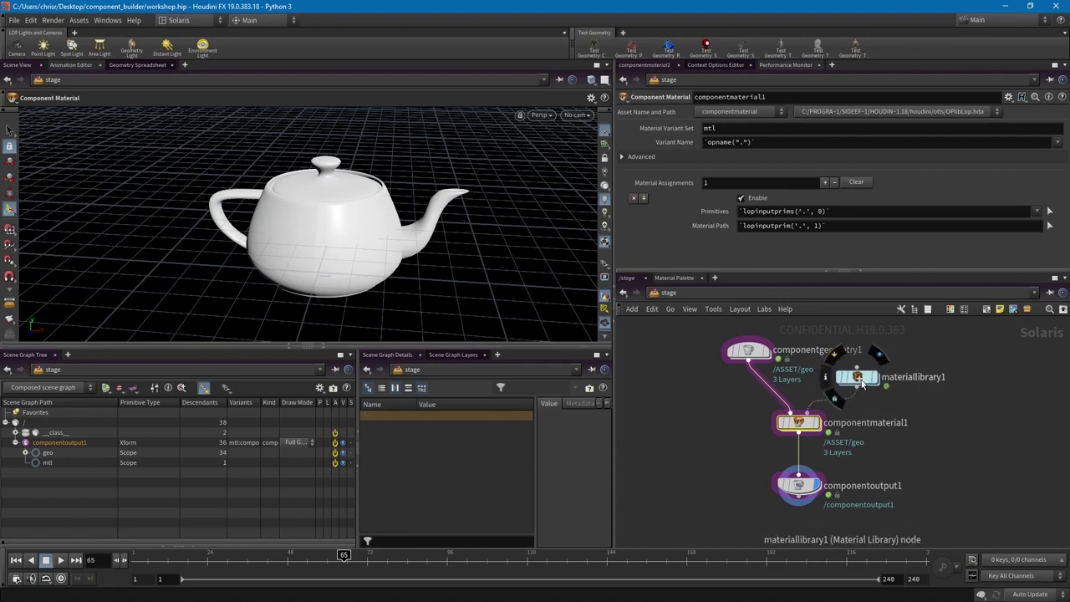
{"action": "double_click", "coordinate": [859, 378]}
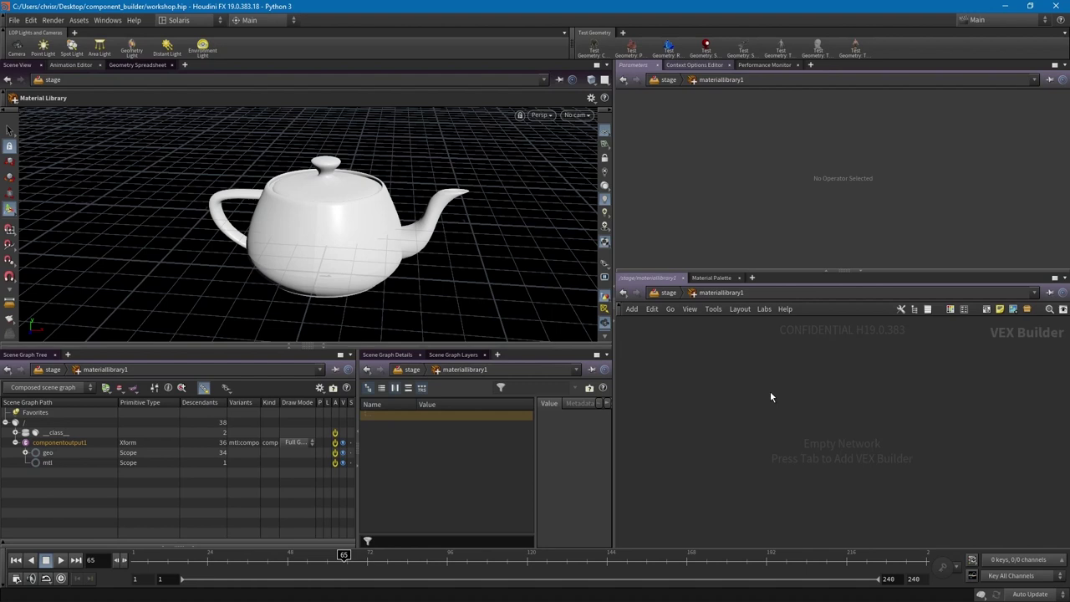
- Try out a MtlX Standard Surface shader in the material library and delete it from the network
{"action": "key", "text": "Tab"}
{"action": "type", "text": "stan"}
{"action": "key", "text": "Return"}
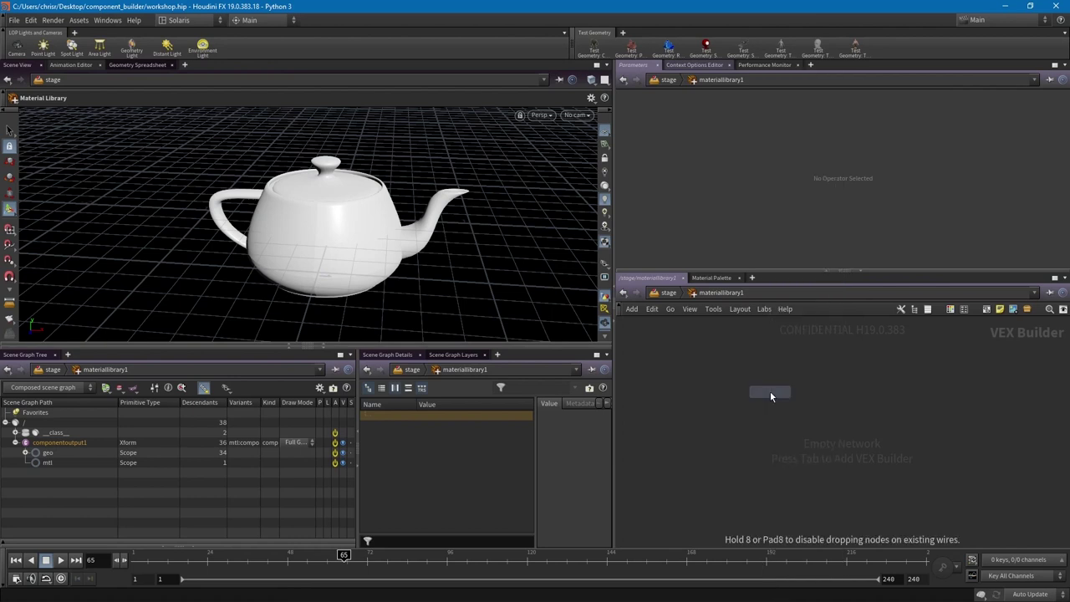
{"action": "left_click", "coordinate": [770, 391]}
{"action": "double_click", "coordinate": [800, 364]}
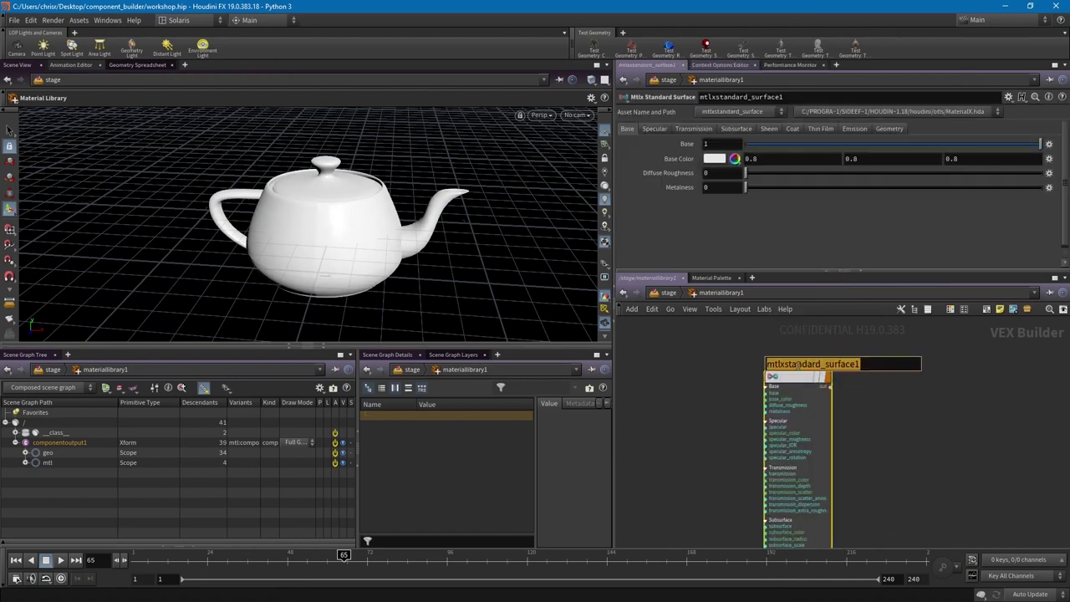
{"action": "left_click_drag", "start_coordinate": [727, 347], "coordinate": [861, 427]}
{"action": "key", "text": "Delete"}
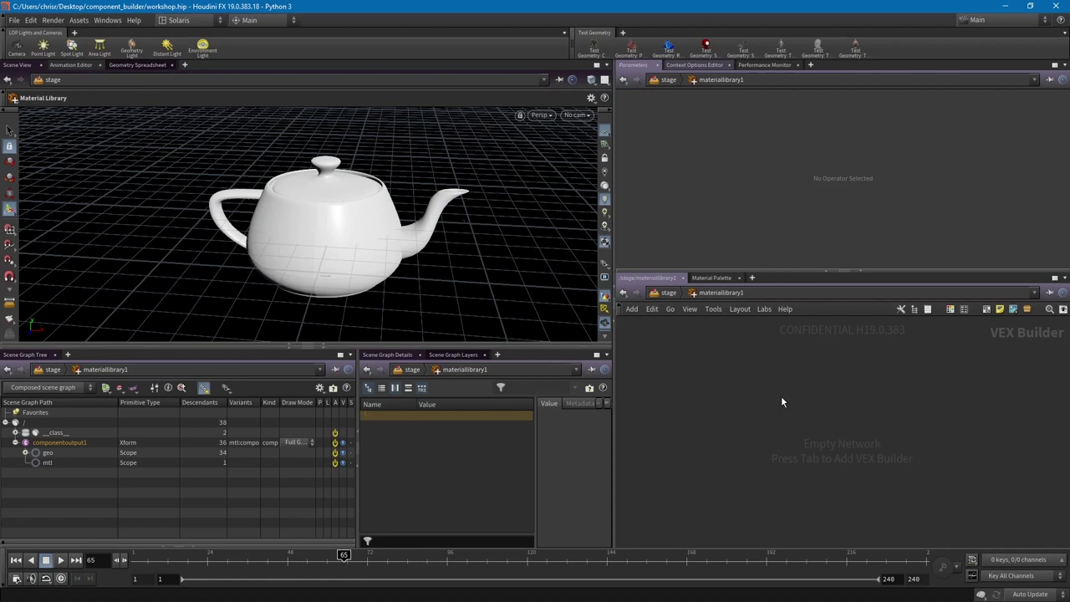
- Add a USD Preview Surface shader to the material library network and rename it teapot_mtl
{"action": "key", "text": "Tab"}
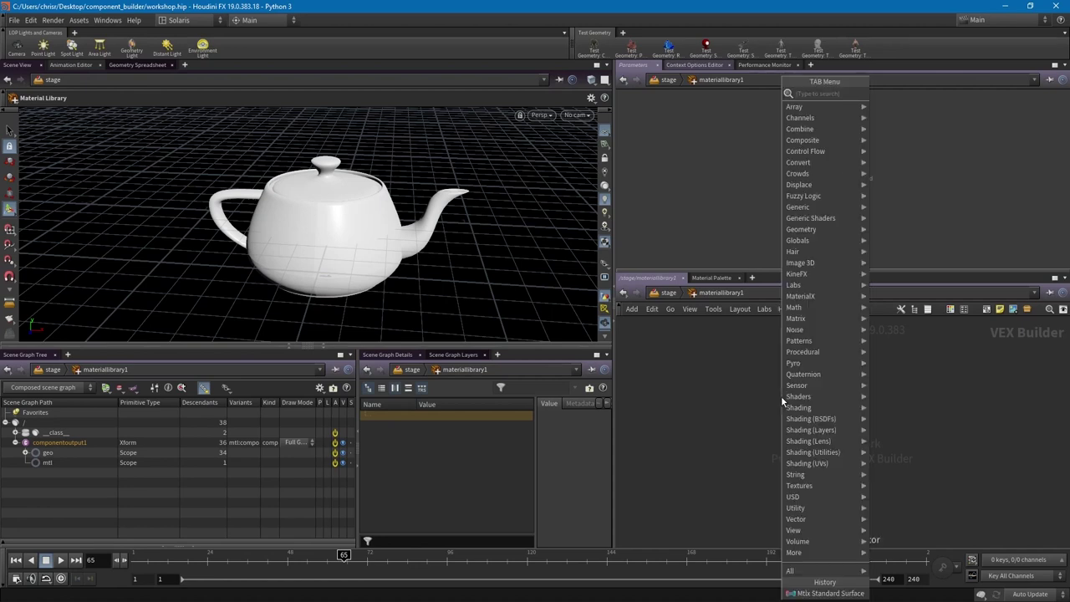
{"action": "type", "text": "preview"}
{"action": "key", "text": "Return"}
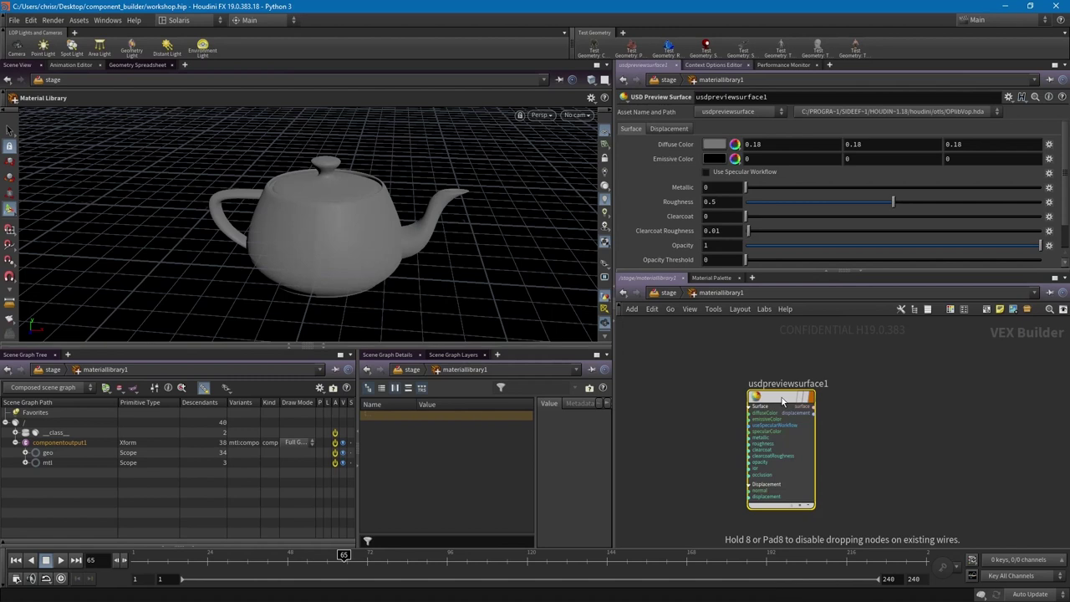
{"action": "left_click", "coordinate": [782, 402]}
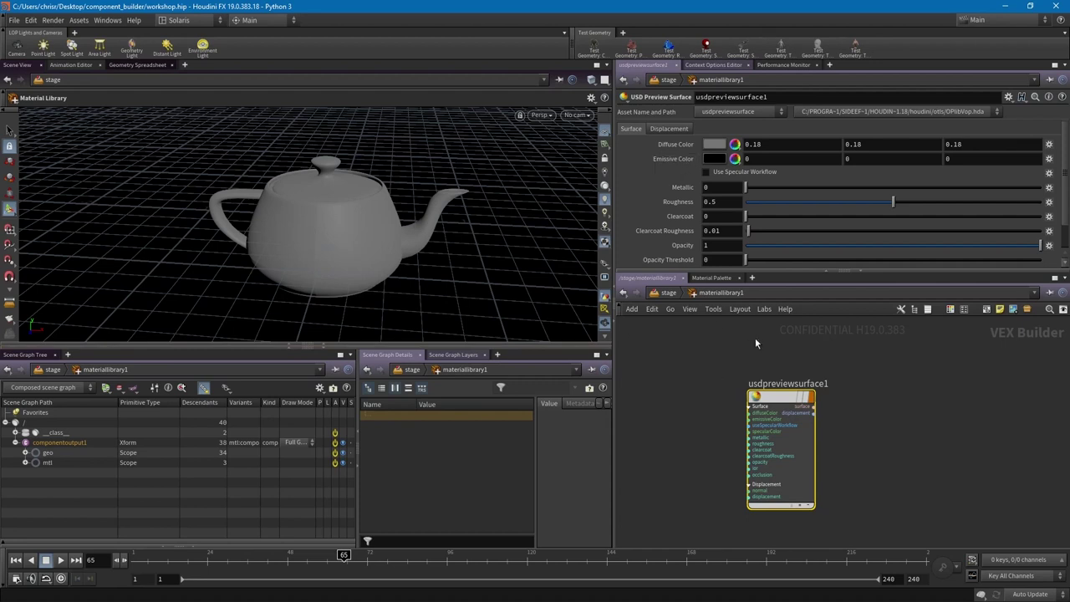
{"action": "double_click", "coordinate": [765, 384]}
{"action": "double_click", "coordinate": [765, 384]}
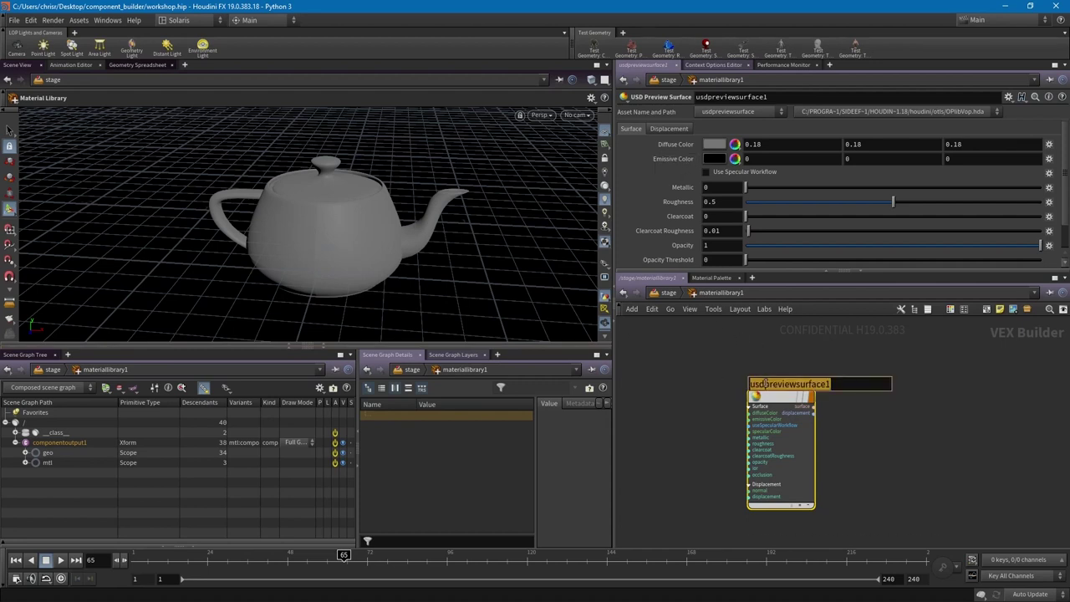
{"action": "type", "text": "teapot_mtl"}
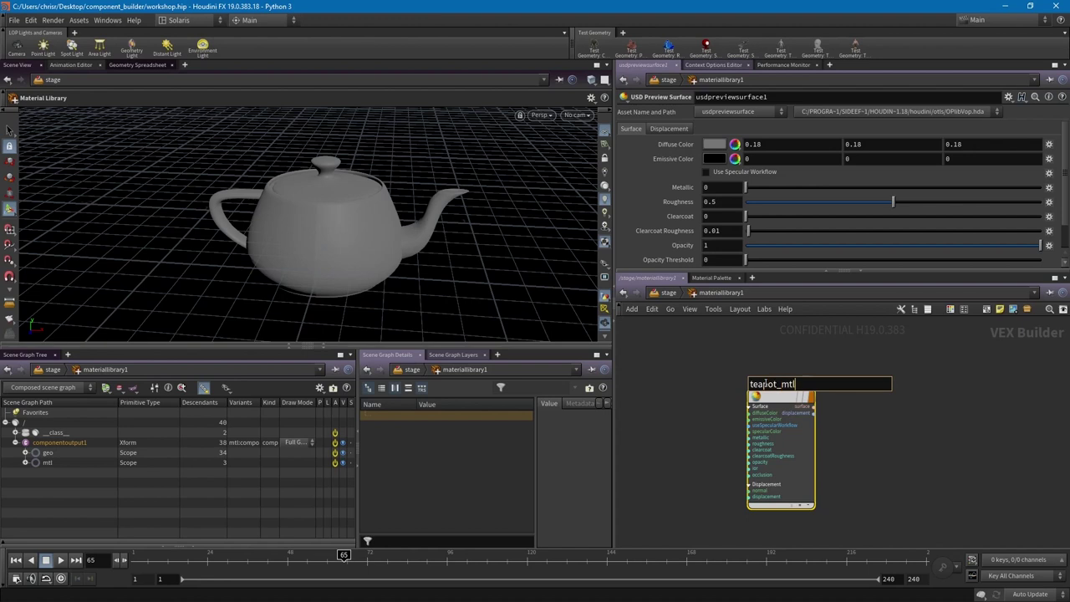
{"action": "key", "text": "Return"}
- Set the teapot_mtl diffuse color to a blue of 0, 0.277, 1 and return to the stage network
{"action": "left_click", "coordinate": [730, 147]}
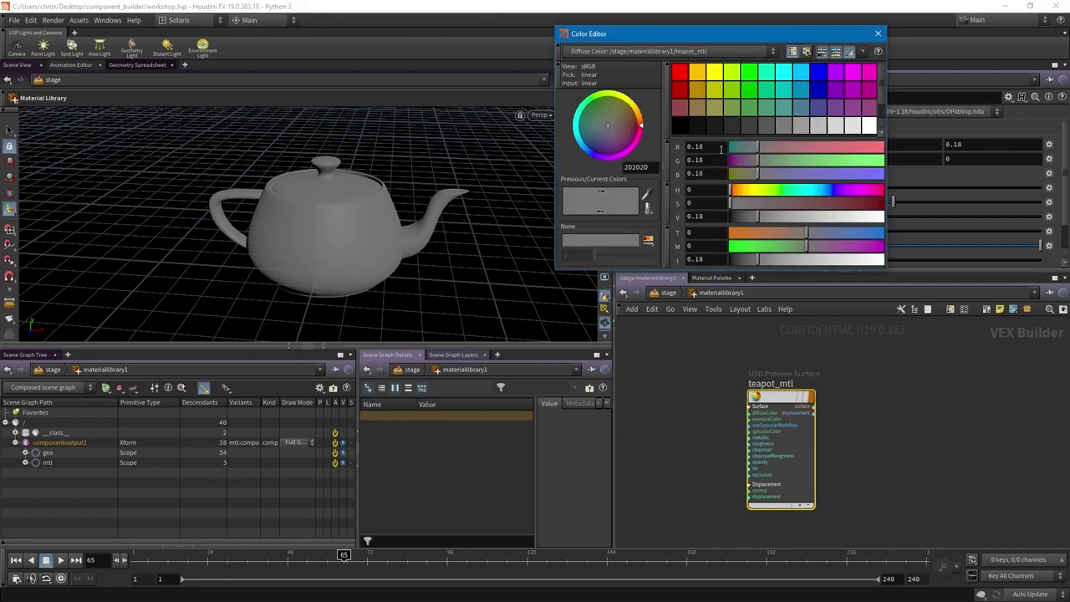
{"action": "left_click", "coordinate": [804, 77]}
{"action": "left_click_drag", "start_coordinate": [787, 160], "coordinate": [772, 164]}
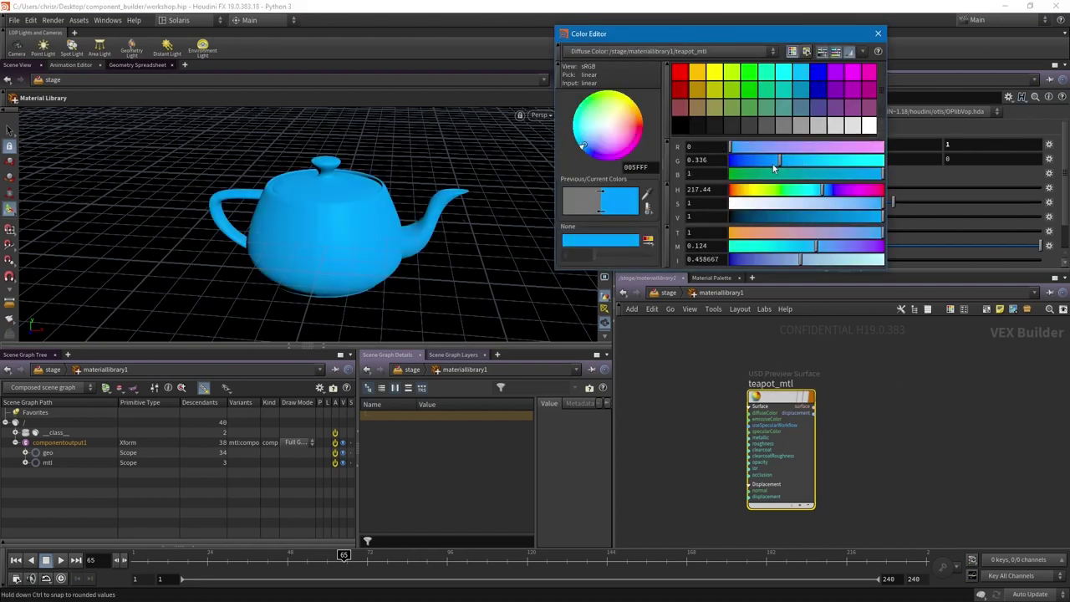
{"action": "left_click", "coordinate": [878, 34]}
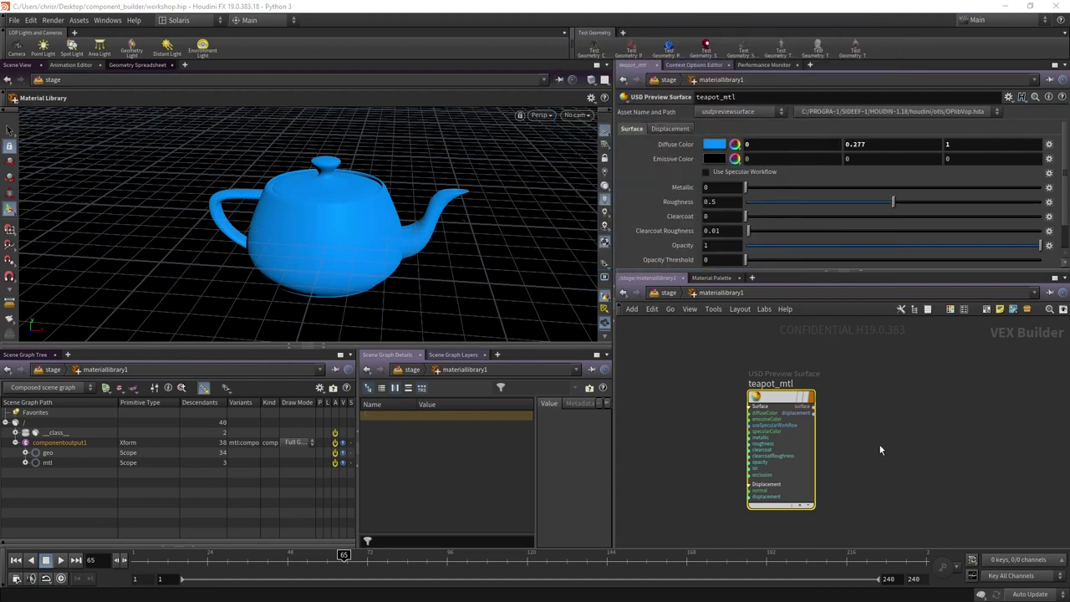
{"action": "key", "text": "u"}
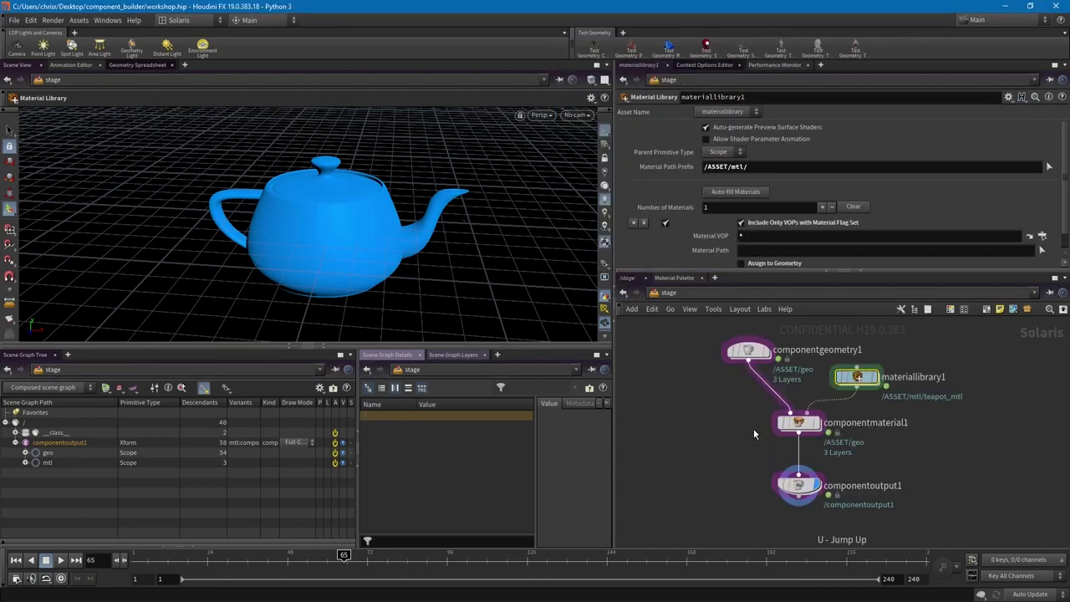
- Display the component material node and examine what its Primitives and Material Path expressions evaluate to against the ASSET hierarchy
{"action": "left_click", "coordinate": [798, 422]}
{"action": "left_click", "coordinate": [816, 422]}
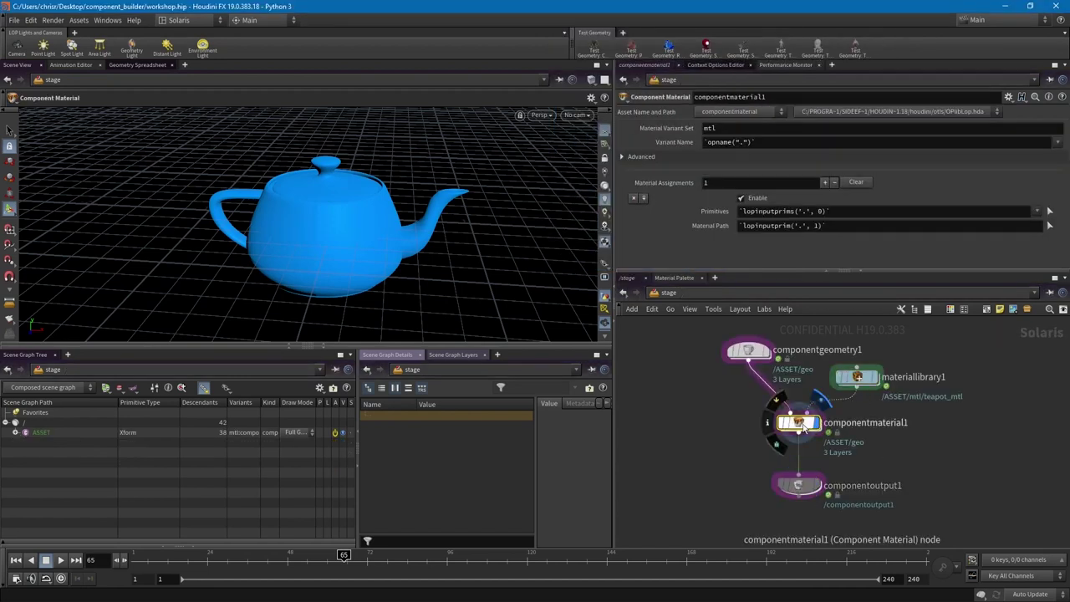
{"action": "left_click", "coordinate": [709, 212]}
{"action": "left_click", "coordinate": [705, 227]}
{"action": "left_click", "coordinate": [705, 227]}
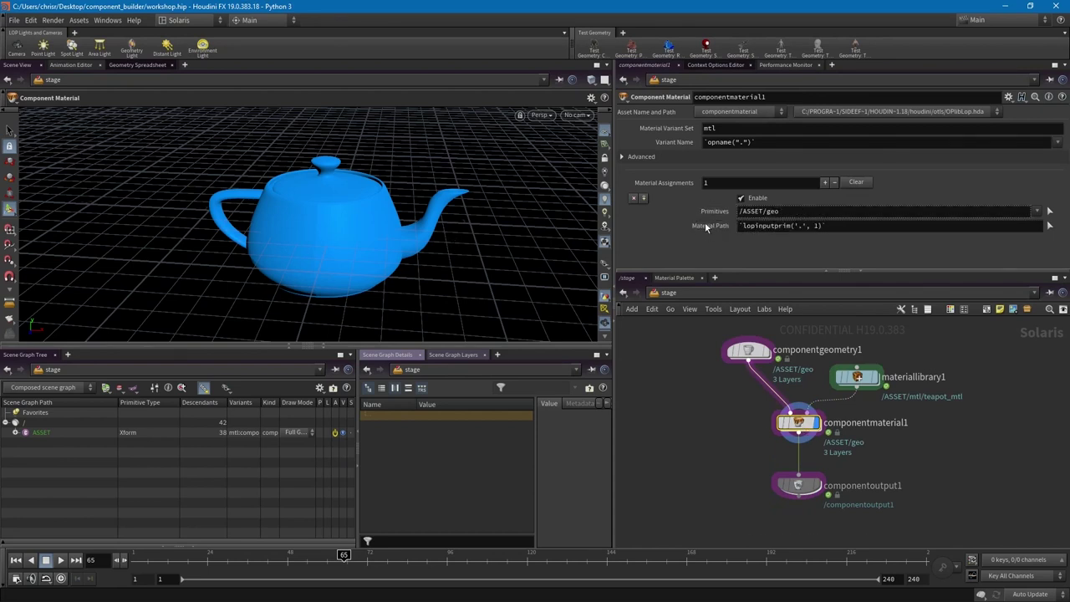
{"action": "left_click", "coordinate": [709, 210]}
{"action": "left_click", "coordinate": [717, 213]}
{"action": "left_click", "coordinate": [16, 432]}
{"action": "left_click", "coordinate": [712, 211]}
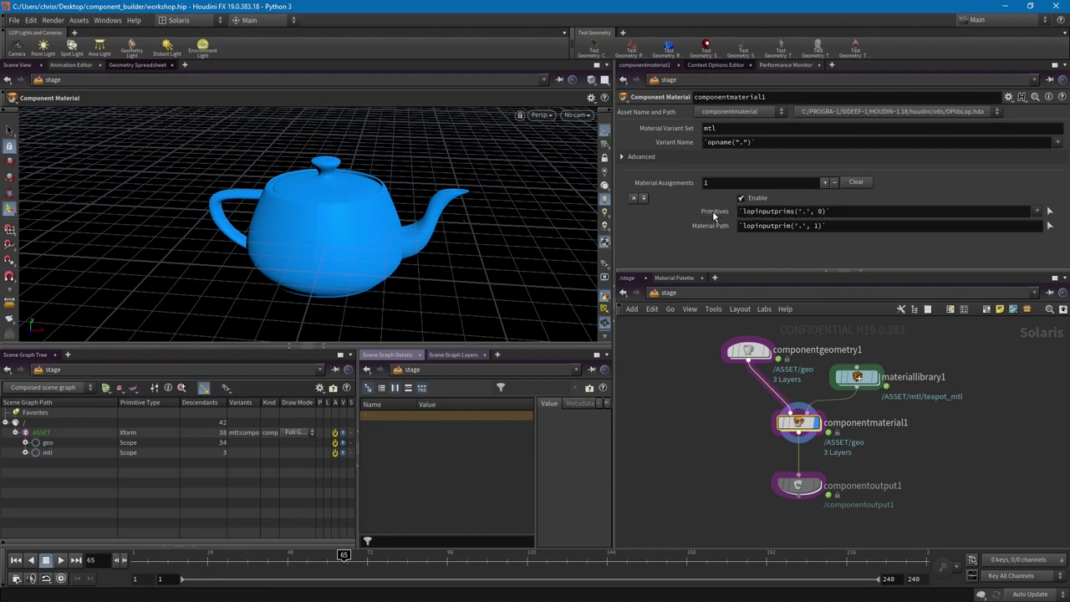
{"action": "mouse_move", "coordinate": [870, 384]}
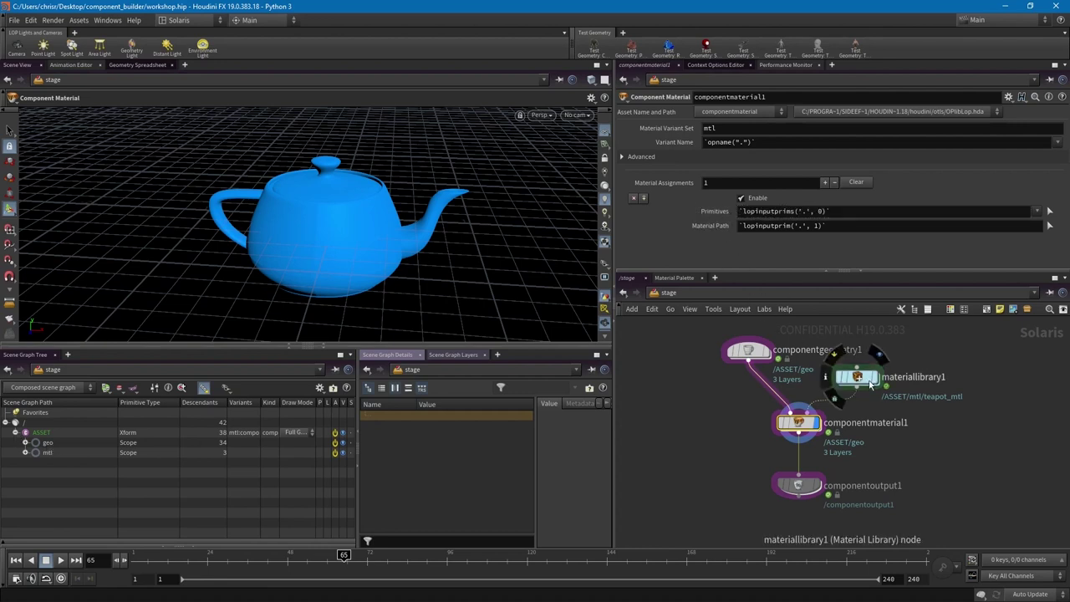
{"action": "left_click", "coordinate": [719, 229]}
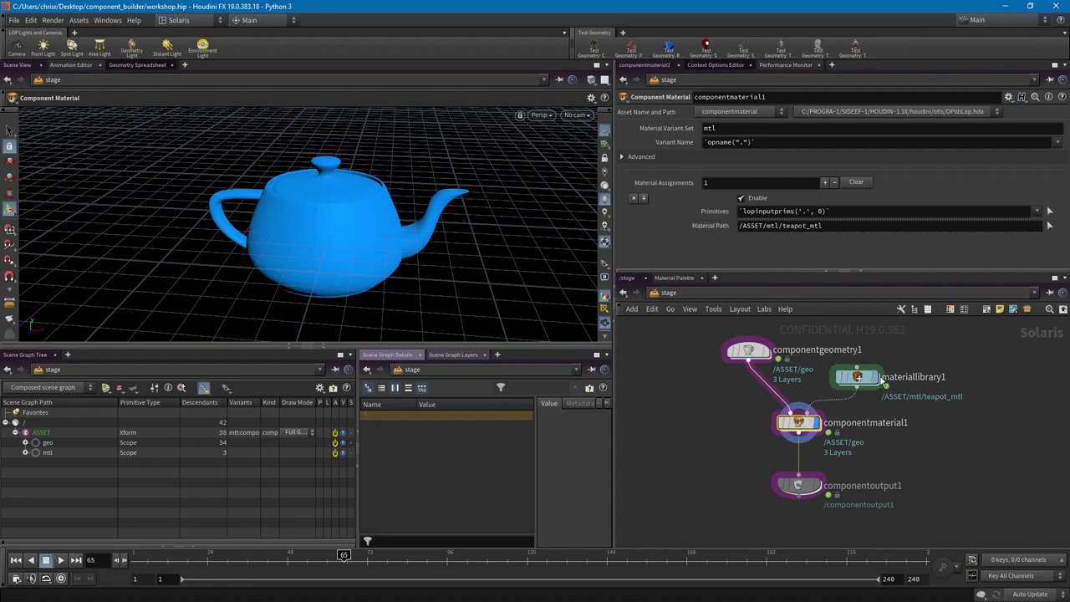
{"action": "left_click", "coordinate": [720, 228]}
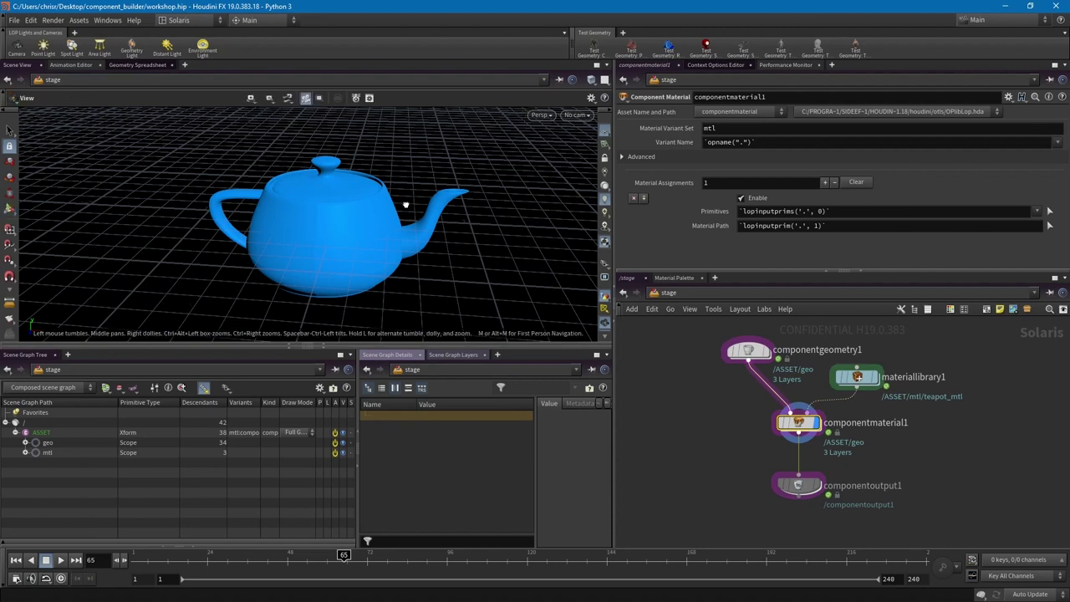
- Compare the scene graph hierarchy of the component material node with that of the component output node, finishing on the output node
{"action": "mouse_move", "coordinate": [406, 206]}
{"action": "left_mouse_down", "text": "alt"}
{"action": "mouse_move", "coordinate": [407, 196]}
{"action": "mouse_move", "coordinate": [397, 205]}
{"action": "left_mouse_up", "text": "alt"}
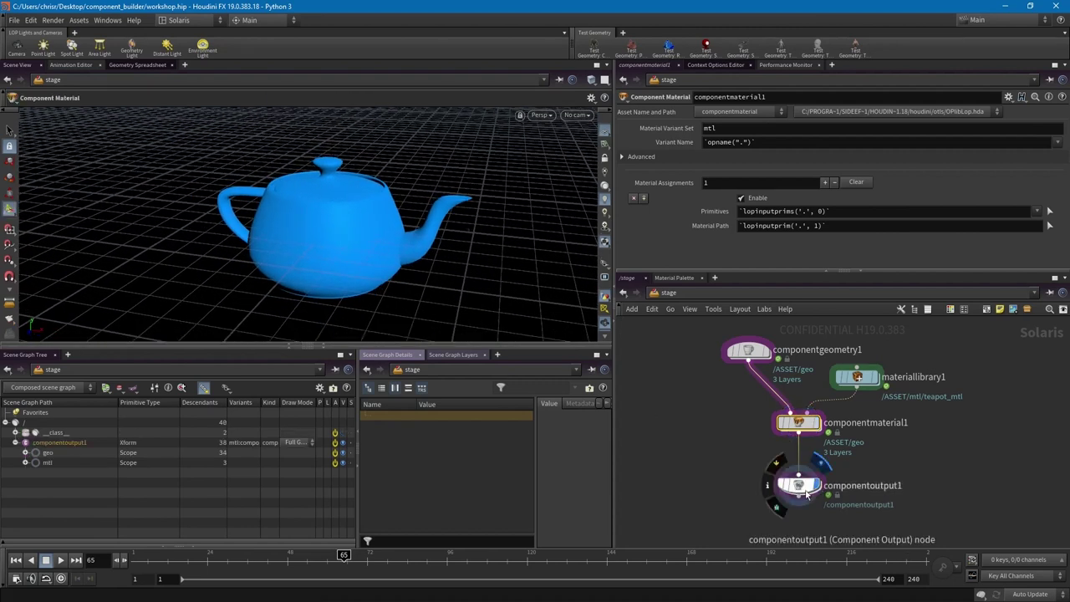
{"action": "left_click", "coordinate": [818, 488]}
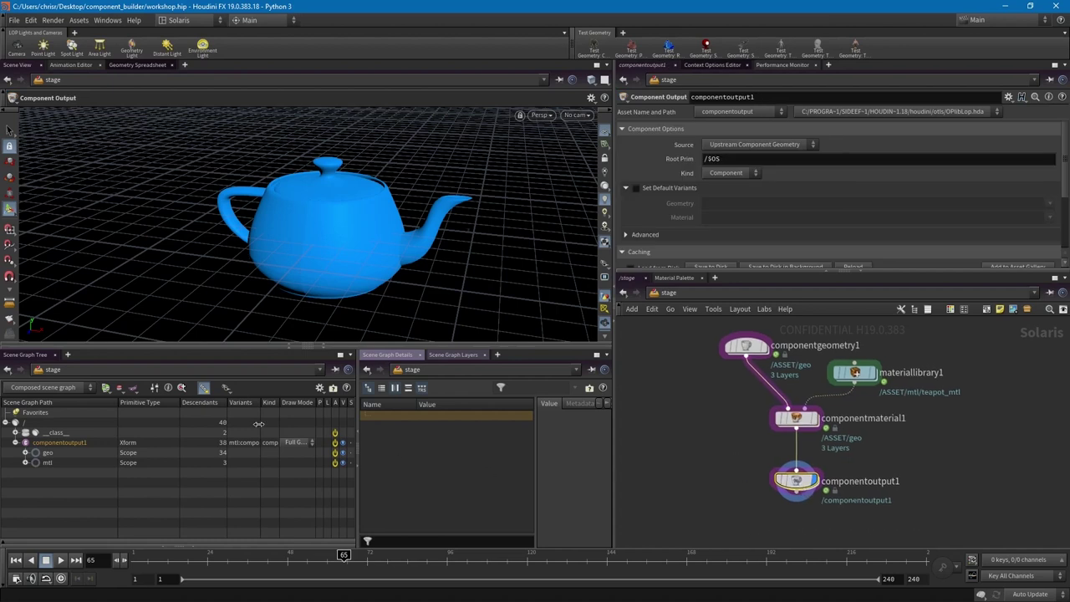
{"action": "left_click", "coordinate": [796, 418]}
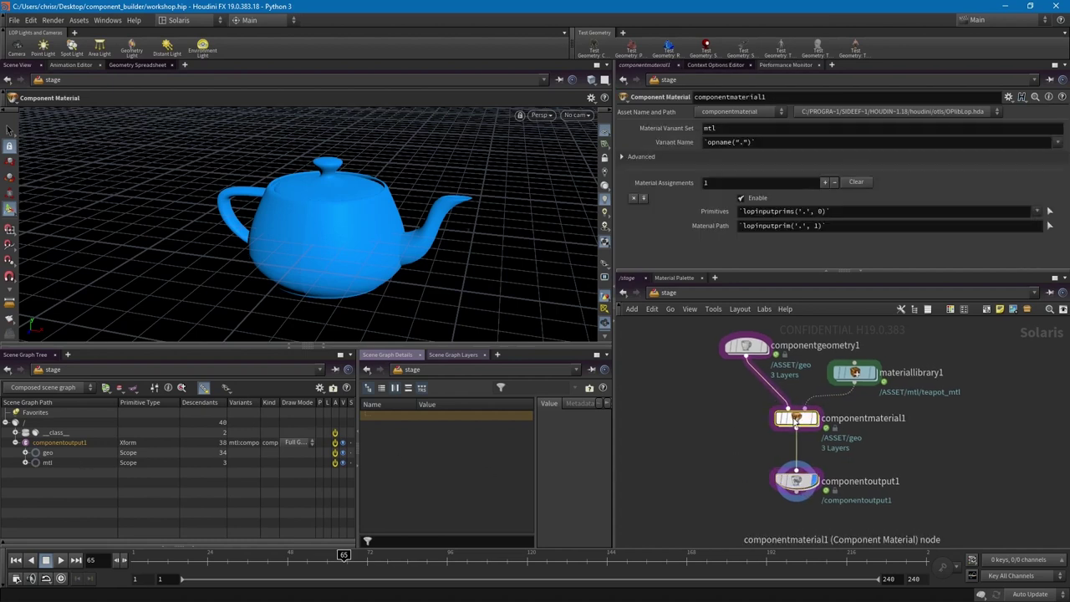
{"action": "left_click", "coordinate": [814, 419]}
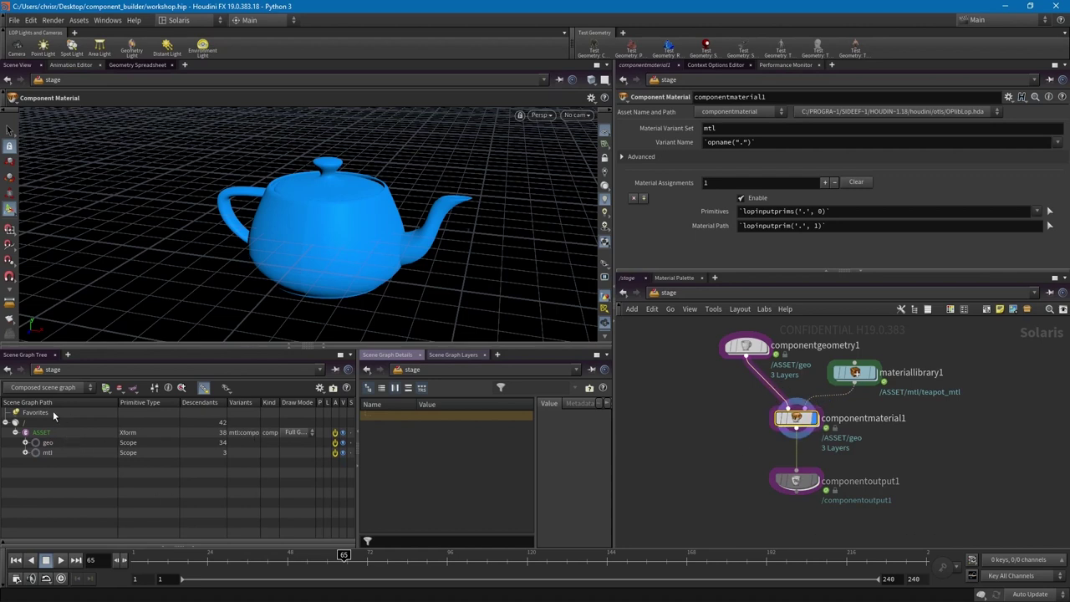
{"action": "left_click", "coordinate": [814, 482]}
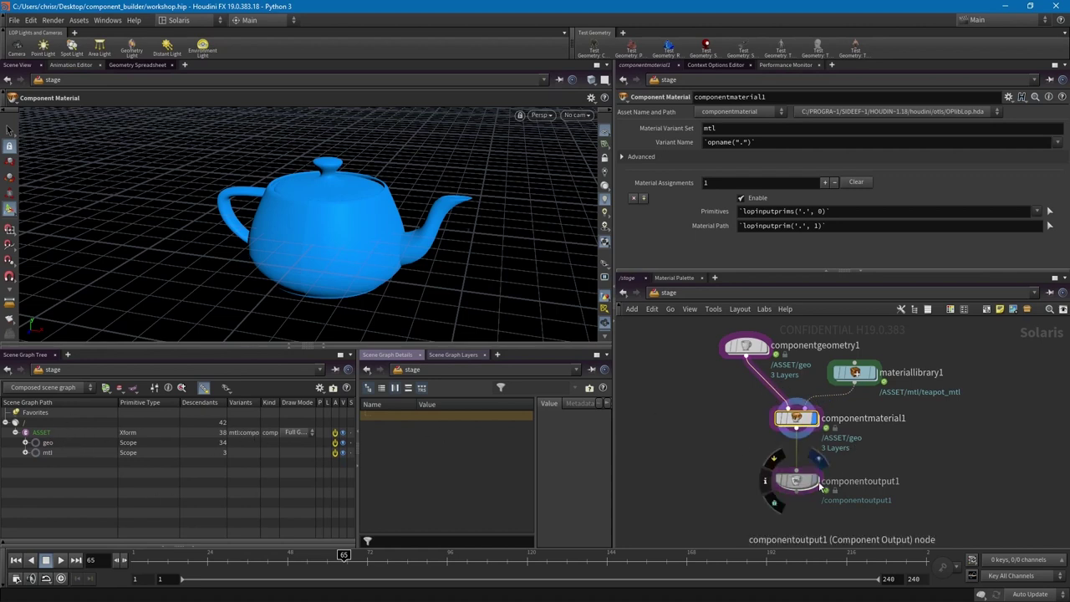
{"action": "left_click", "coordinate": [796, 485]}
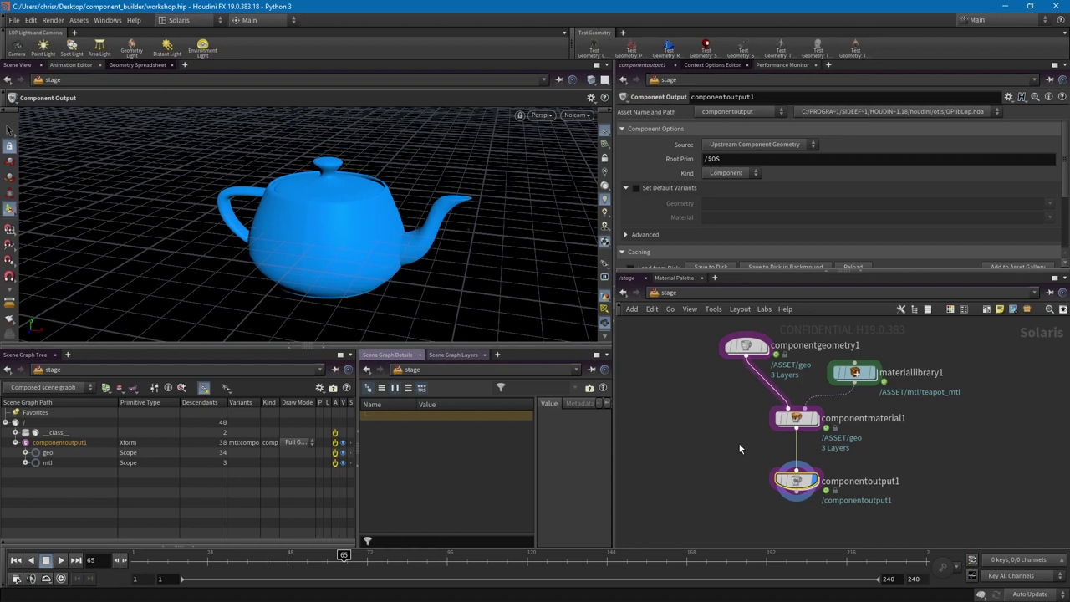
- Set the component output's root prim to /teapot and expand the teapot prim in the scene graph
{"action": "left_click_drag", "start_coordinate": [748, 451], "coordinate": [910, 520]}
{"action": "scroll", "coordinate": [668, 219], "scroll_direction": "down", "scroll_amount": 3}
{"action": "scroll", "coordinate": [667, 219], "scroll_direction": "up", "scroll_amount": 3}
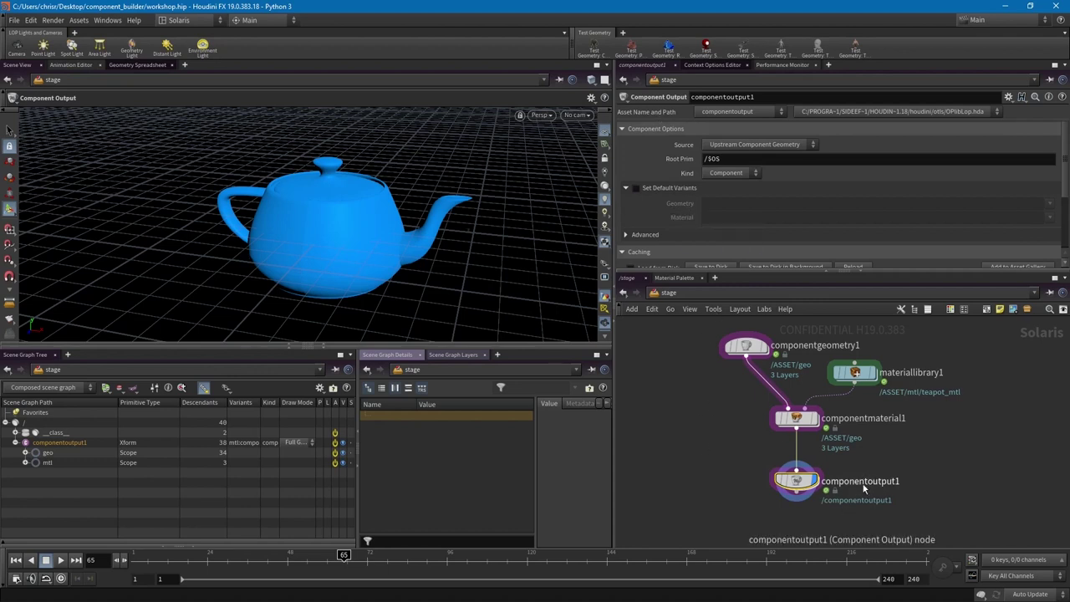
{"action": "left_click", "coordinate": [713, 159]}
{"action": "type", "text": "/teapot"}
{"action": "key", "text": "Return"}
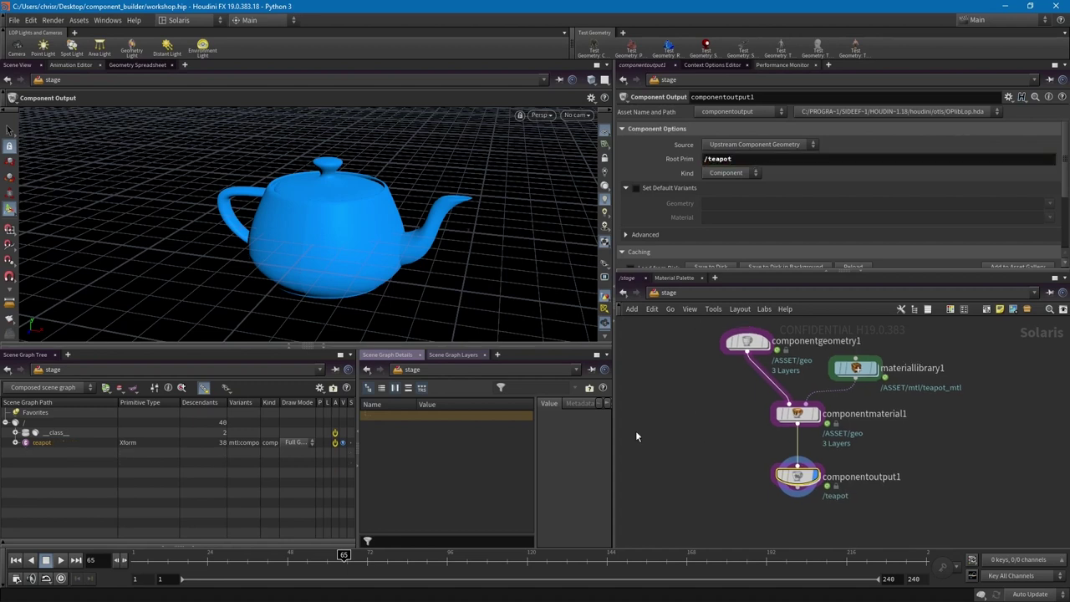
{"action": "left_click", "coordinate": [16, 442]}
- Enable the thumbnail camera view on the component output and set the camera's spin to 46.5
{"action": "scroll", "coordinate": [672, 207], "scroll_direction": "down", "scroll_amount": 3}
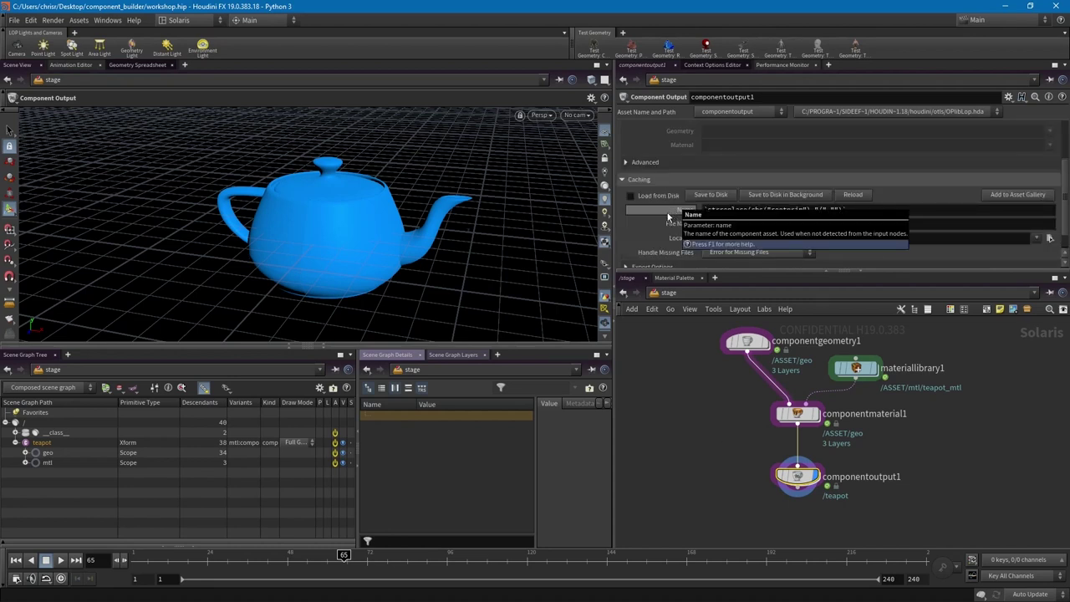
{"action": "scroll", "coordinate": [667, 212], "scroll_direction": "down", "scroll_amount": 1}
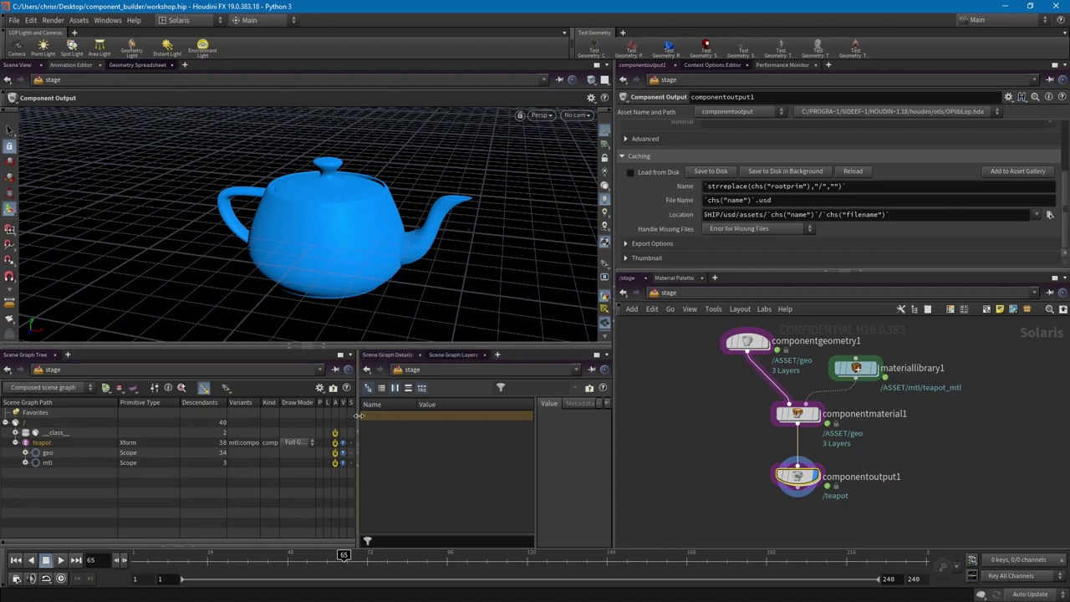
{"action": "left_click_drag", "start_coordinate": [358, 435], "coordinate": [230, 417]}
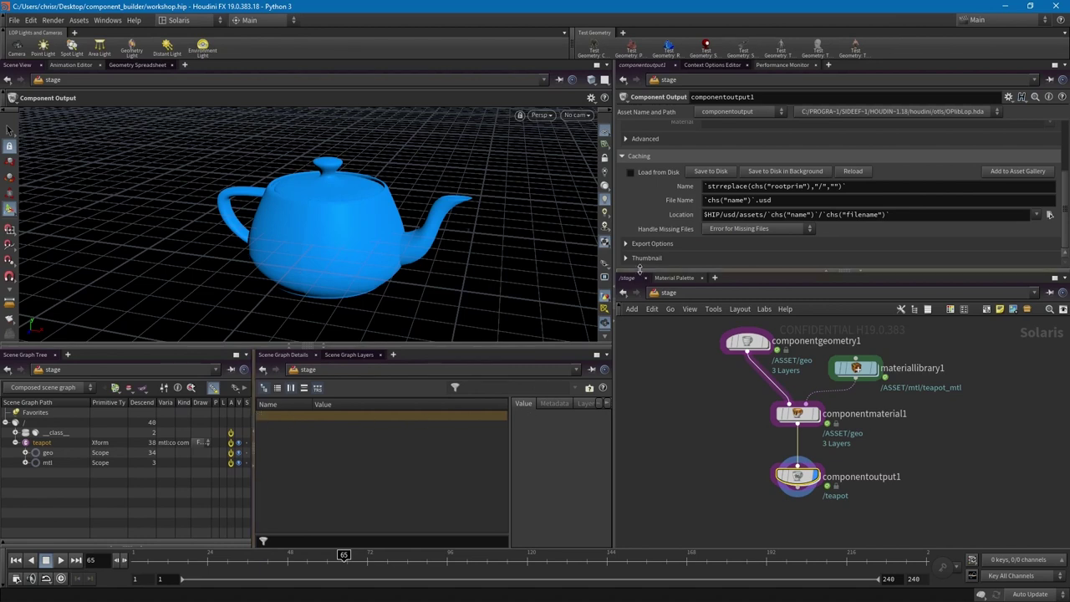
{"action": "left_click", "coordinate": [661, 259]}
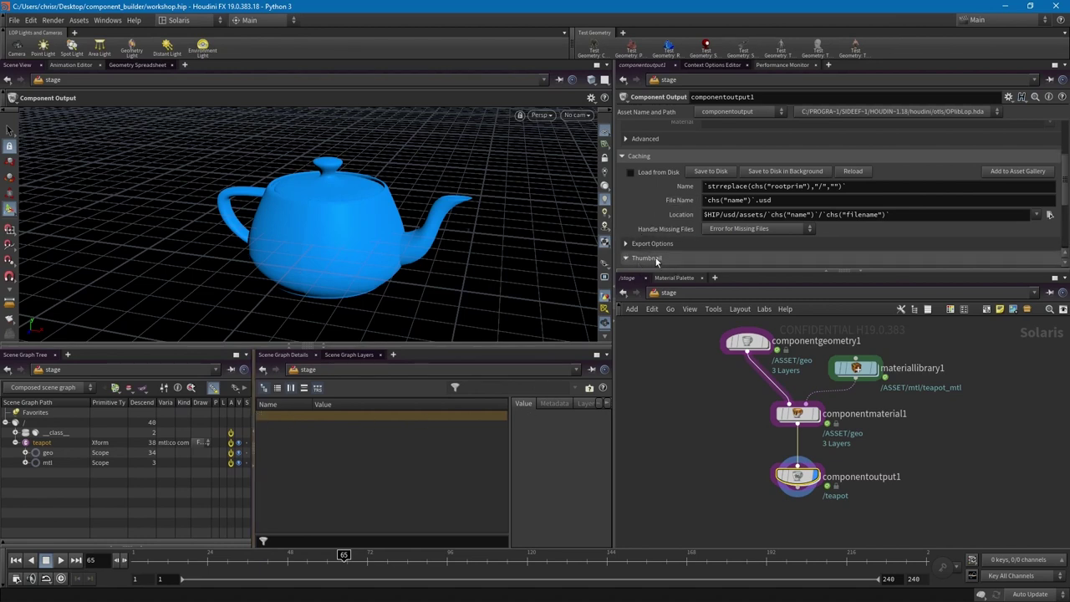
{"action": "scroll", "coordinate": [657, 216], "scroll_direction": "down", "scroll_amount": 3}
{"action": "scroll", "coordinate": [657, 216], "scroll_direction": "down", "scroll_amount": 2}
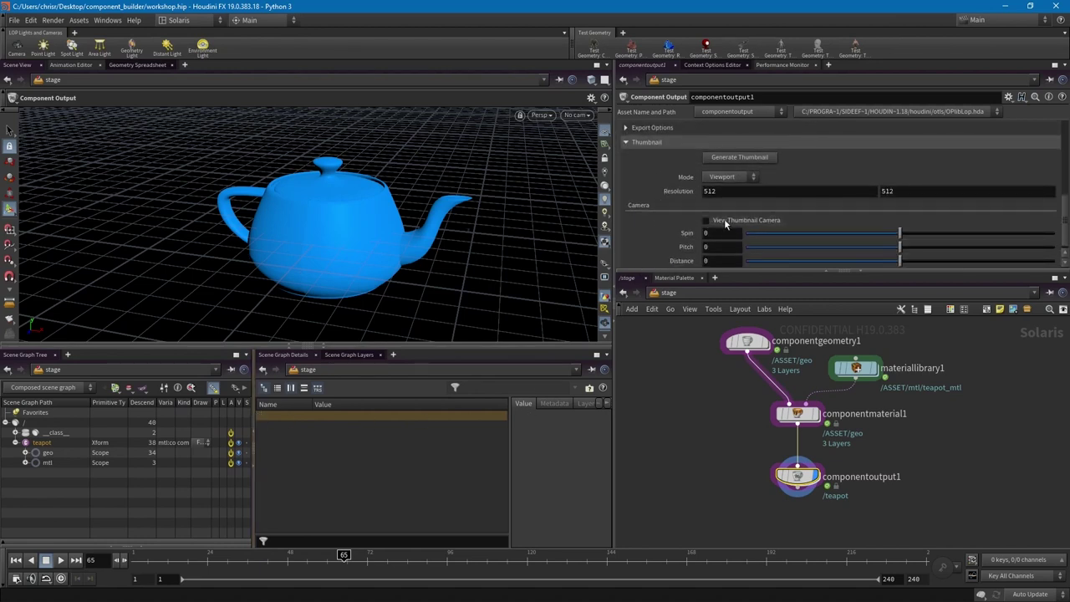
{"action": "left_click", "coordinate": [748, 222]}
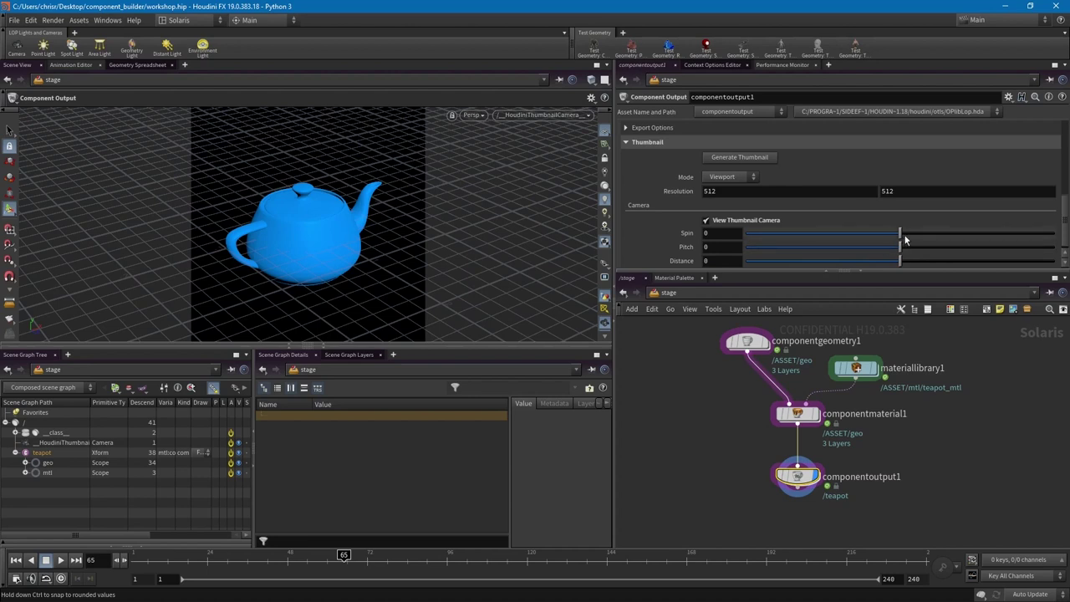
{"action": "left_click_drag", "start_coordinate": [900, 234], "coordinate": [939, 236]}
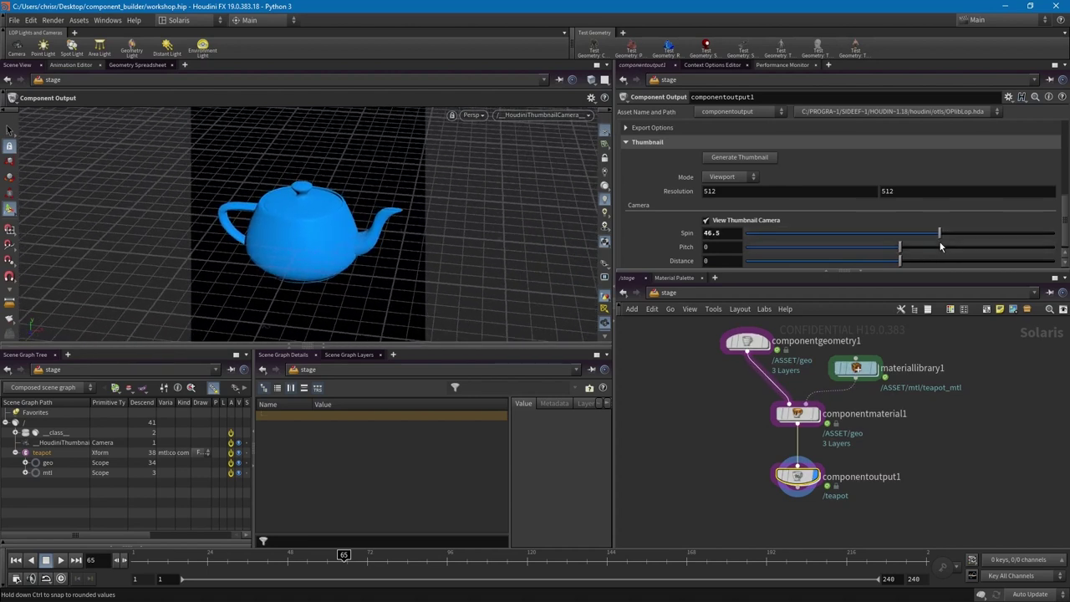
- Generate the teapot's thumbnail image from the component output node
{"action": "left_click", "coordinate": [736, 155]}
{"action": "scroll", "coordinate": [678, 246], "scroll_direction": "up", "scroll_amount": 4}
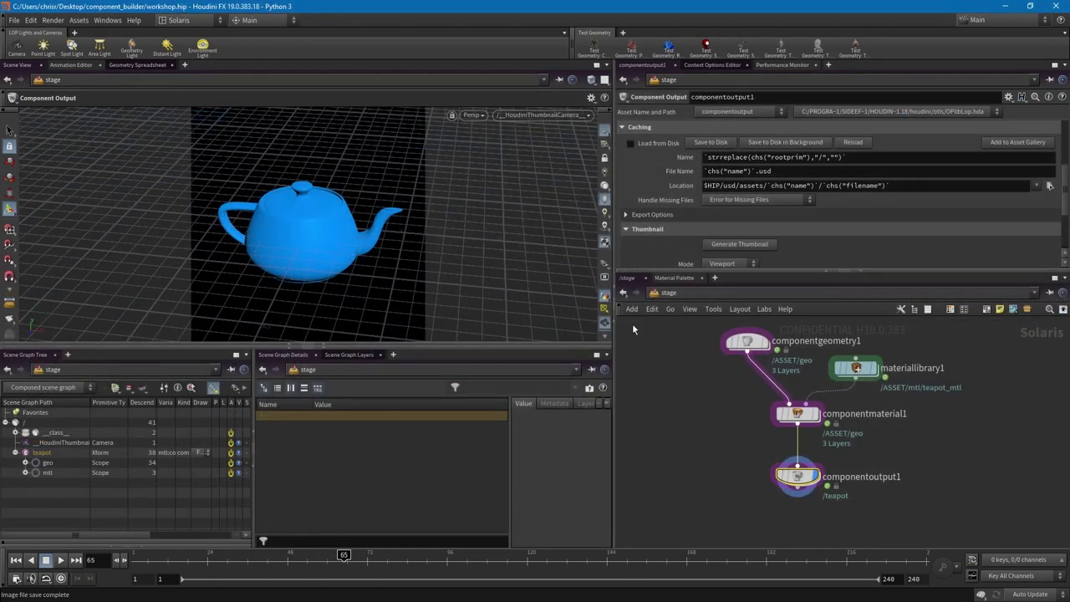
{"action": "middle_click_drag", "start_coordinate": [709, 397], "coordinate": [707, 422]}
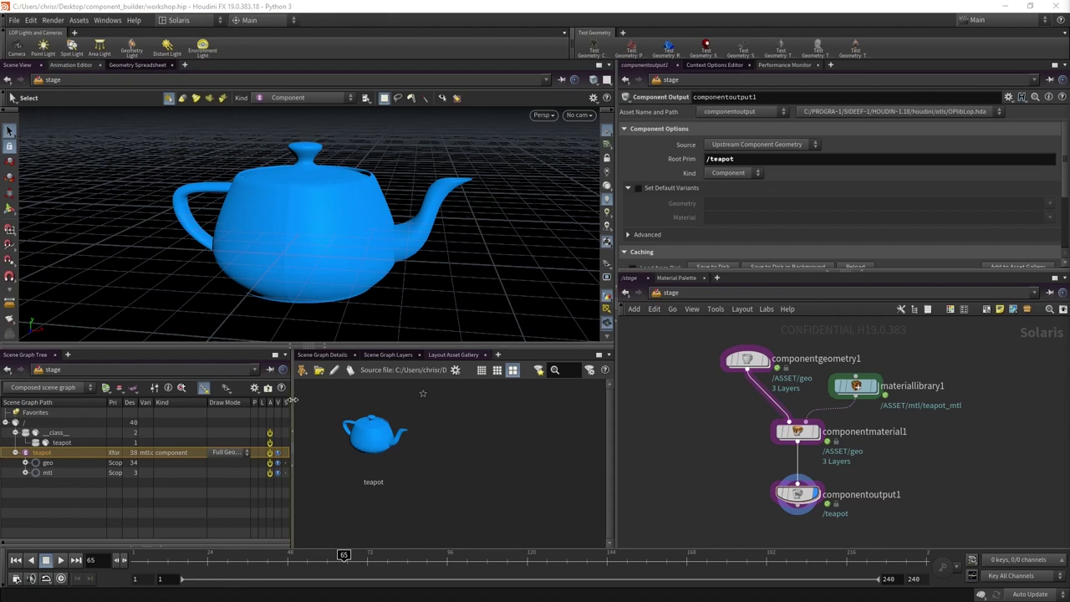
- Widen the viewport side of the layout and the scene graph tree so the kind and draw mode columns are readable
{"action": "left_click_drag", "start_coordinate": [616, 338], "coordinate": [682, 339]}
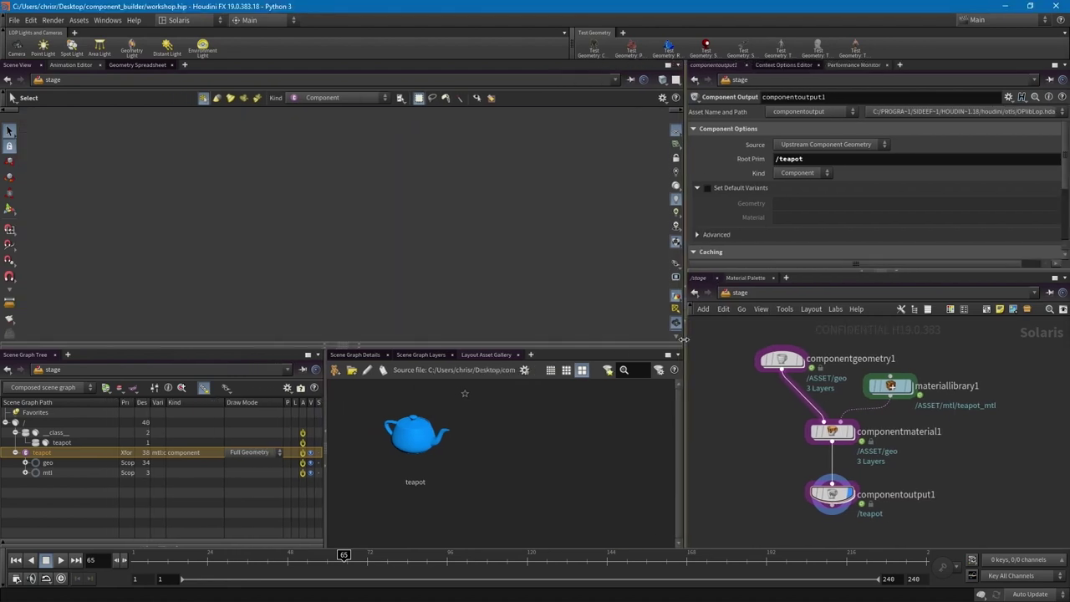
{"action": "left_click_drag", "start_coordinate": [325, 405], "coordinate": [424, 406]}
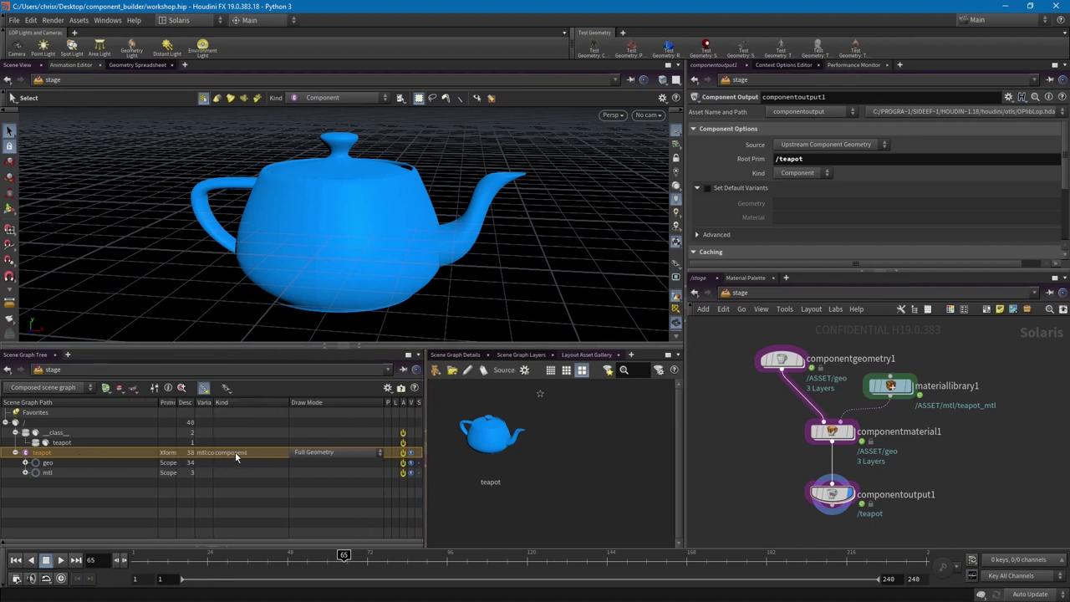
{"action": "left_click", "coordinate": [241, 403]}
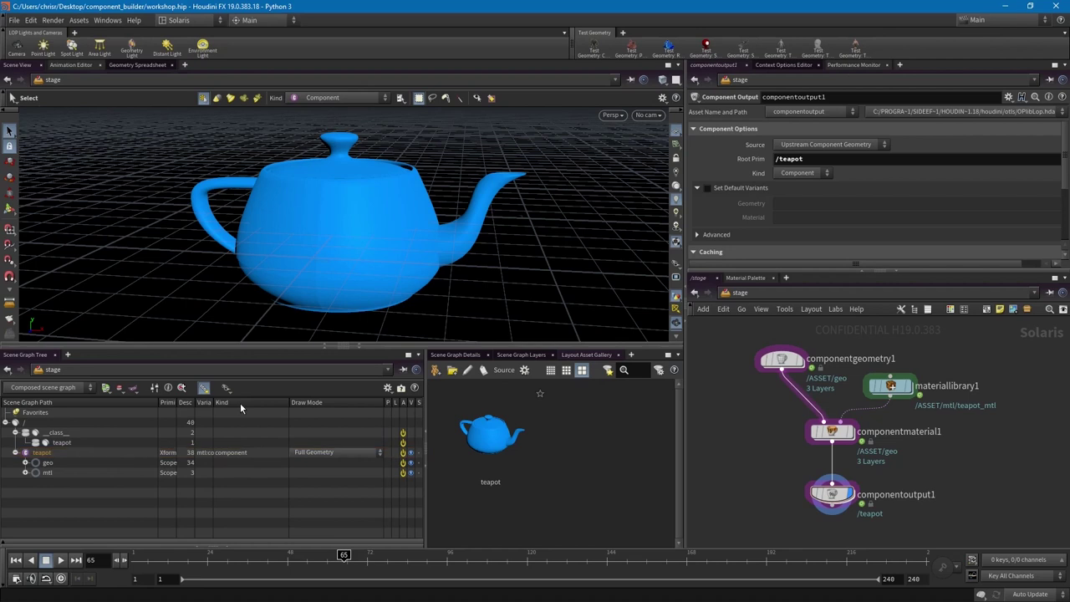
- Select the teapot prim and the material nodes in turn to review the asset's structure, ending on the component output node
{"action": "left_click", "coordinate": [115, 455]}
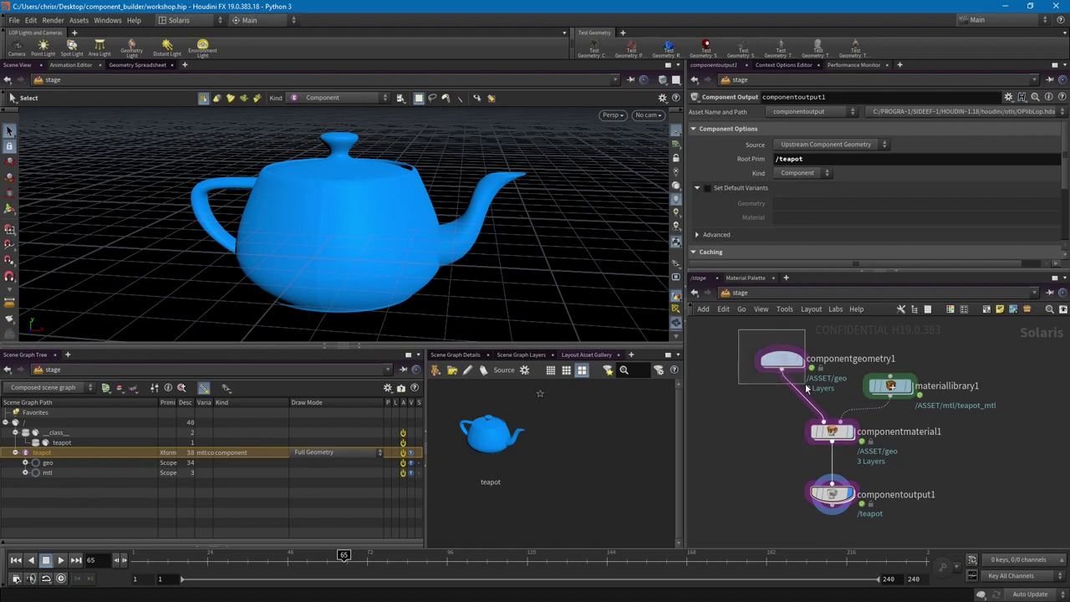
{"action": "left_click_drag", "start_coordinate": [756, 378], "coordinate": [936, 444]}
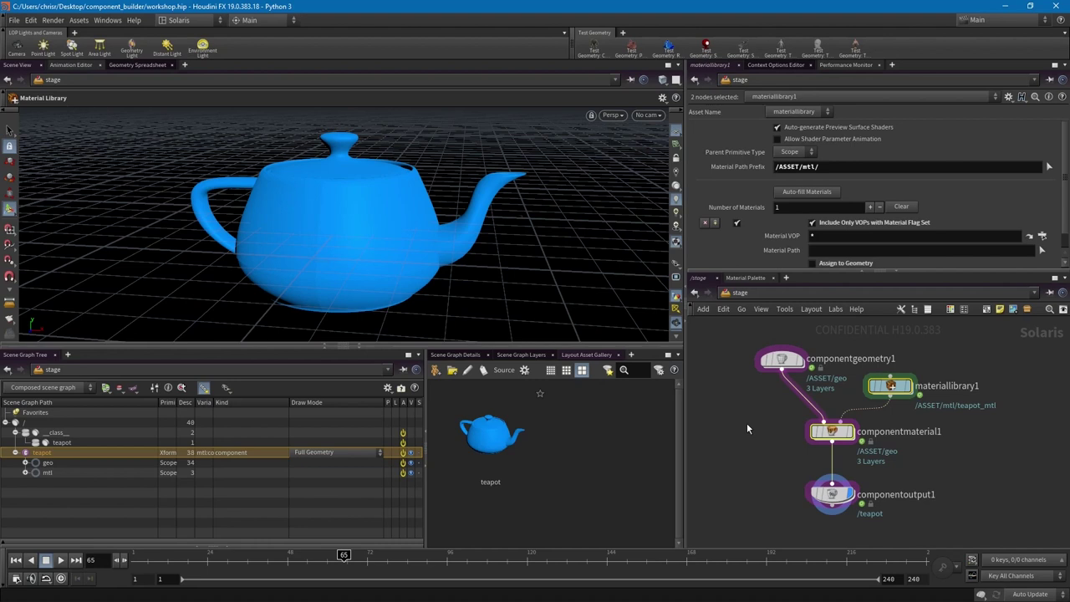
{"action": "left_click", "coordinate": [747, 423]}
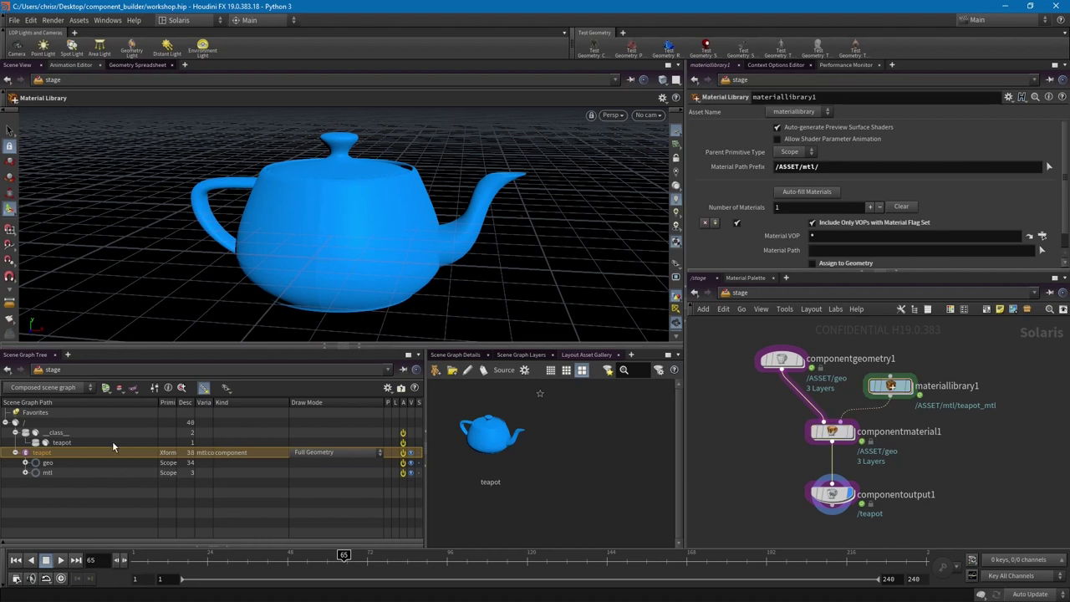
{"action": "left_click", "coordinate": [832, 494]}
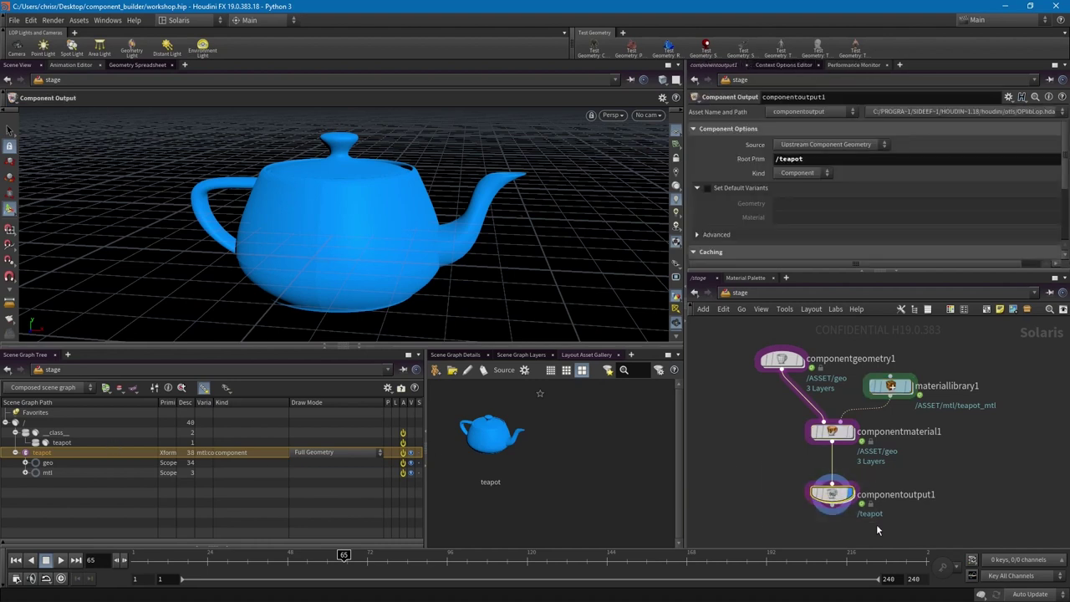
{"action": "left_click", "coordinate": [65, 499]}
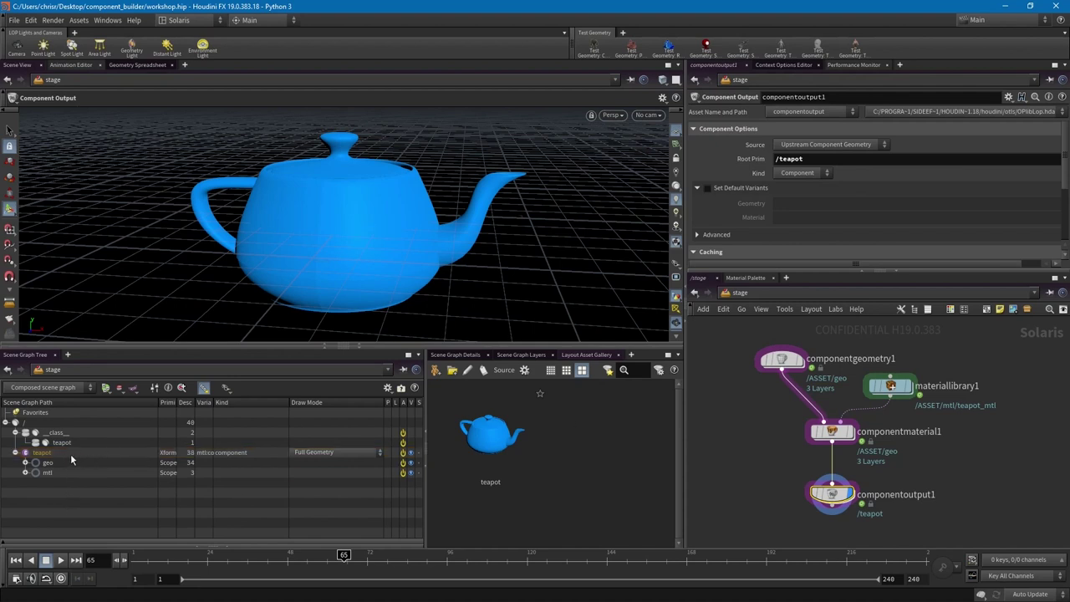
{"action": "left_click", "coordinate": [64, 454]}
{"action": "left_click", "coordinate": [80, 456], "text": "ctrl"}
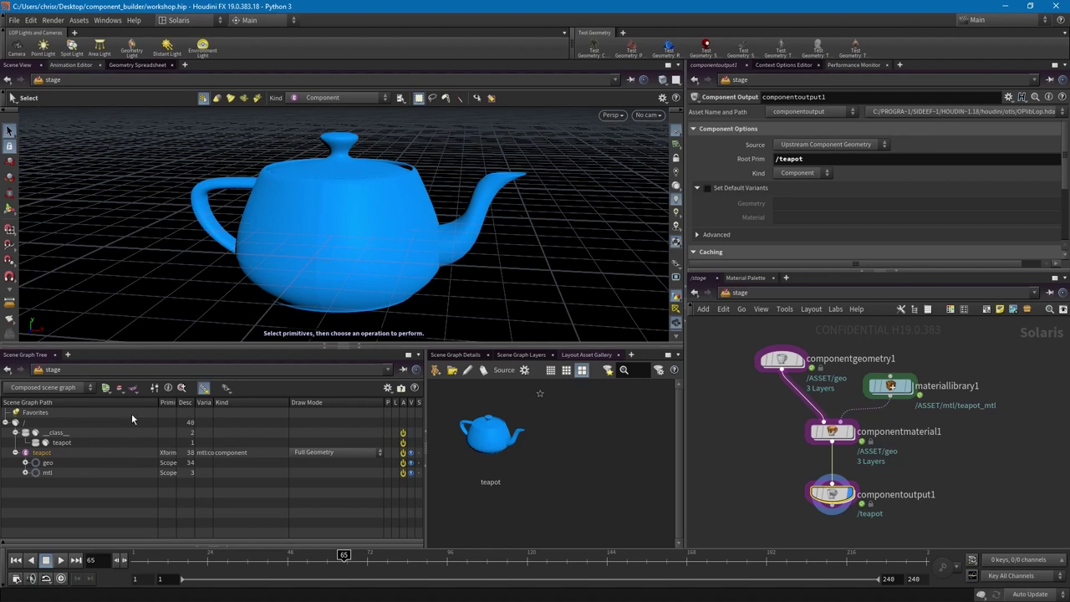
- Turn off loading of all payloads in the viewport and inspect the teapot's bounding box
{"action": "left_click", "coordinate": [132, 392]}
{"action": "left_click", "coordinate": [172, 431]}
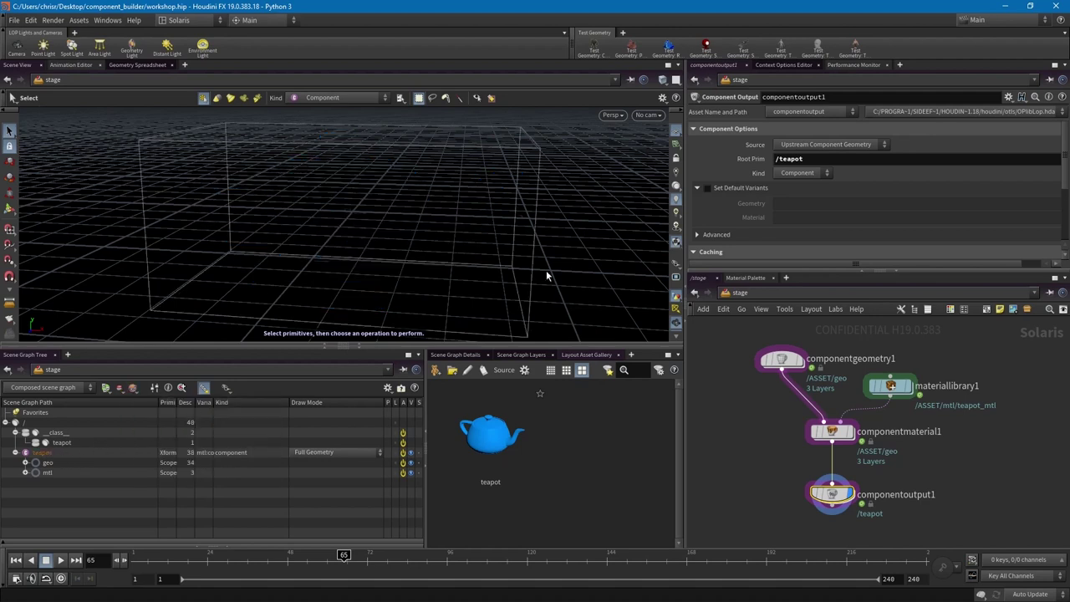
{"action": "left_click_drag", "start_coordinate": [547, 276], "coordinate": [454, 244], "text": "alt"}
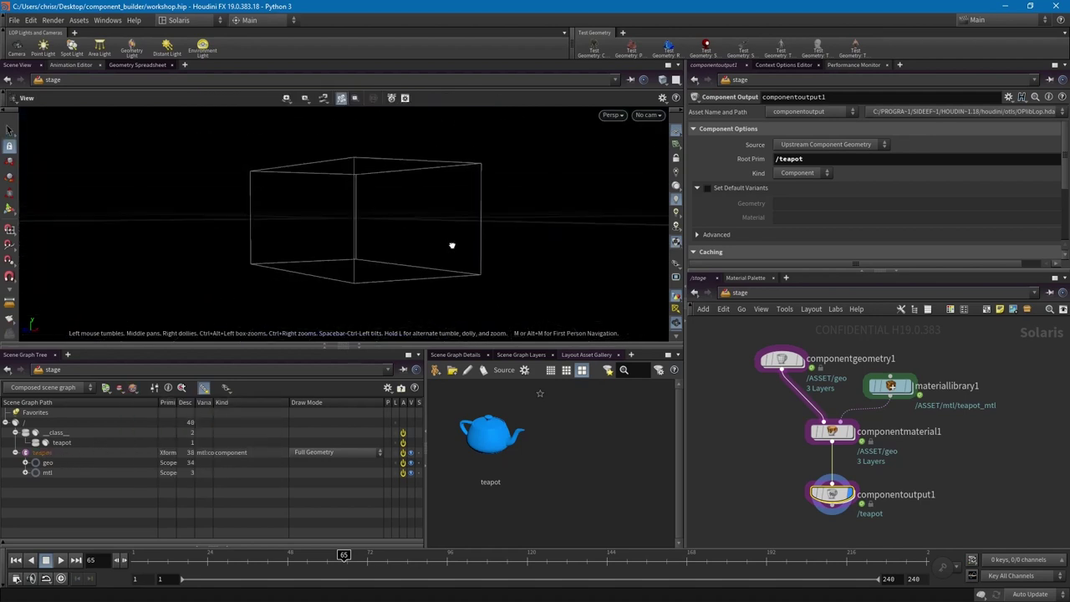
{"action": "key", "text": "s"}
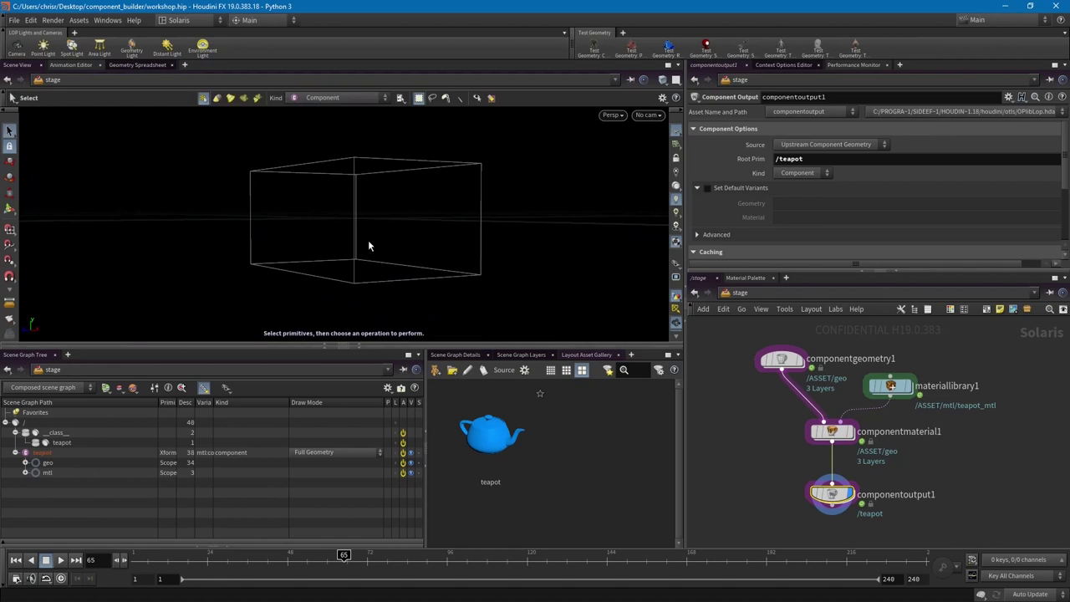
- Turn loading of all payloads in the viewport back on and inspect the teapot geometry
{"action": "left_click", "coordinate": [133, 387]}
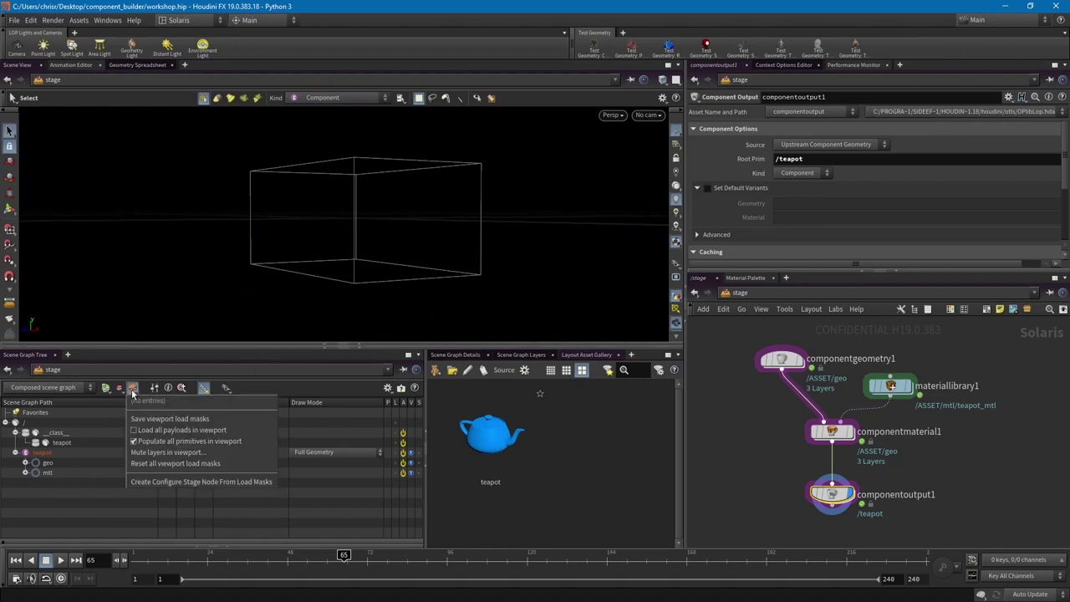
{"action": "left_click", "coordinate": [150, 430]}
{"action": "key", "text": "Escape"}
{"action": "left_click_drag", "start_coordinate": [212, 263], "coordinate": [266, 286]}
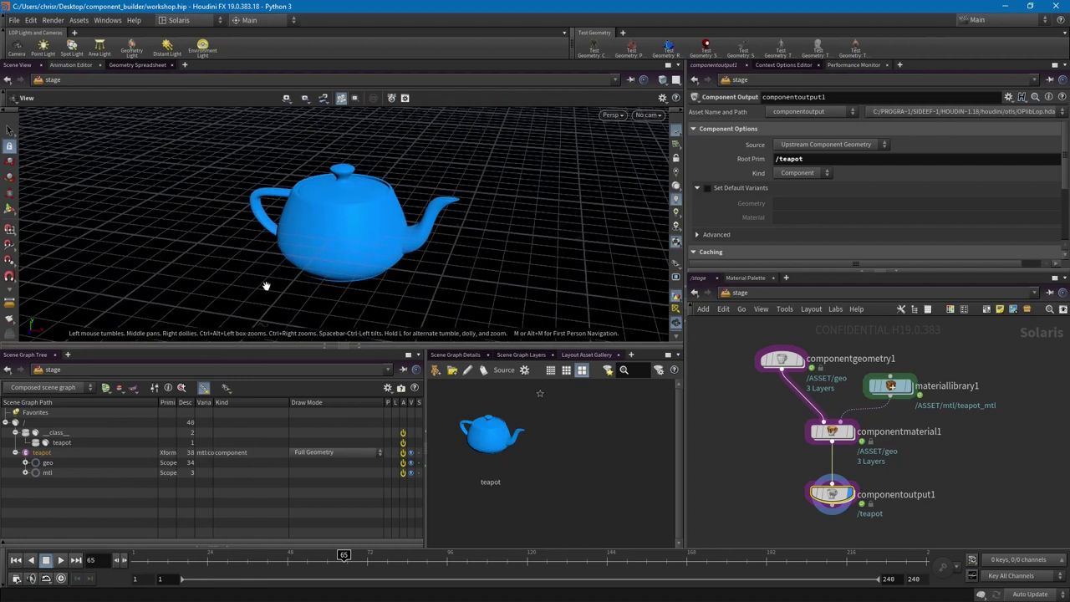
{"action": "key", "text": "s"}
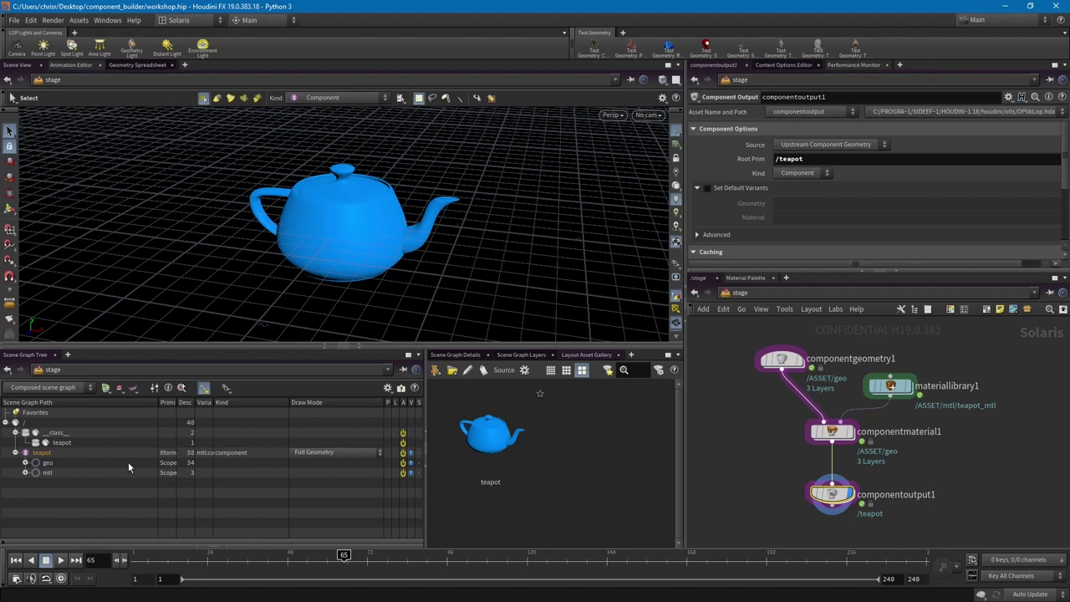
- Widen the scene graph's Variants column and examine the mtl variant choices of the teapot prim
{"action": "left_click_drag", "start_coordinate": [215, 402], "coordinate": [262, 403]}
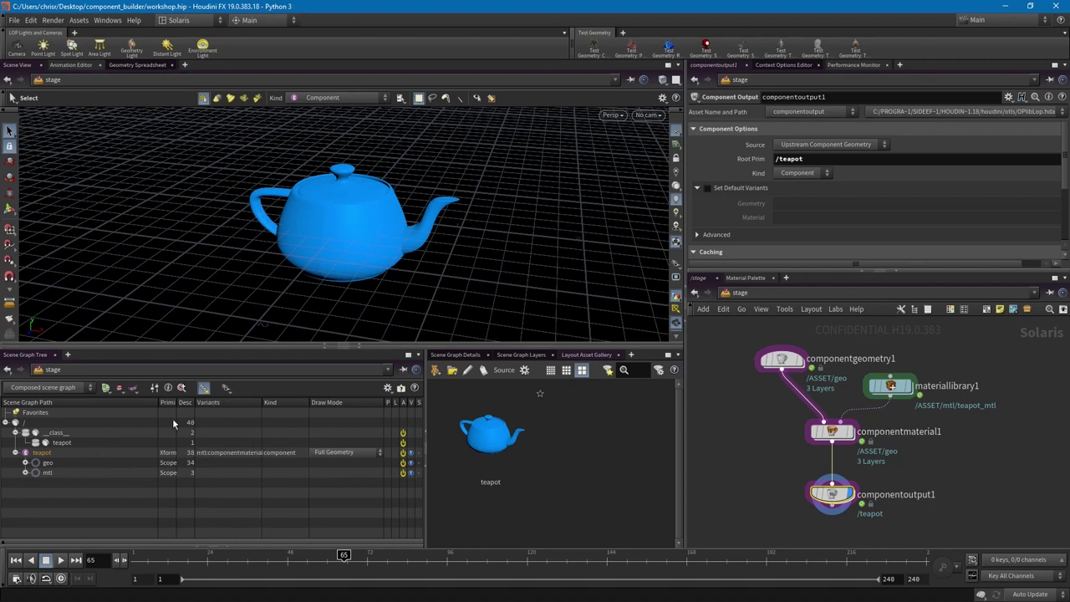
{"action": "right_click", "coordinate": [90, 452]}
{"action": "mouse_move", "coordinate": [175, 346]}
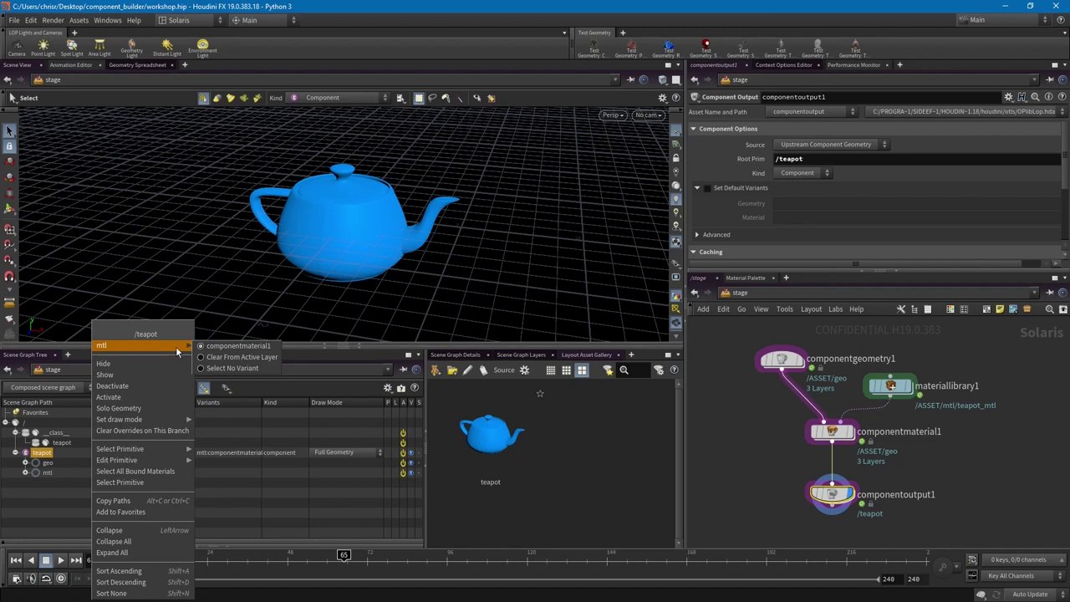
{"action": "left_click", "coordinate": [785, 409]}
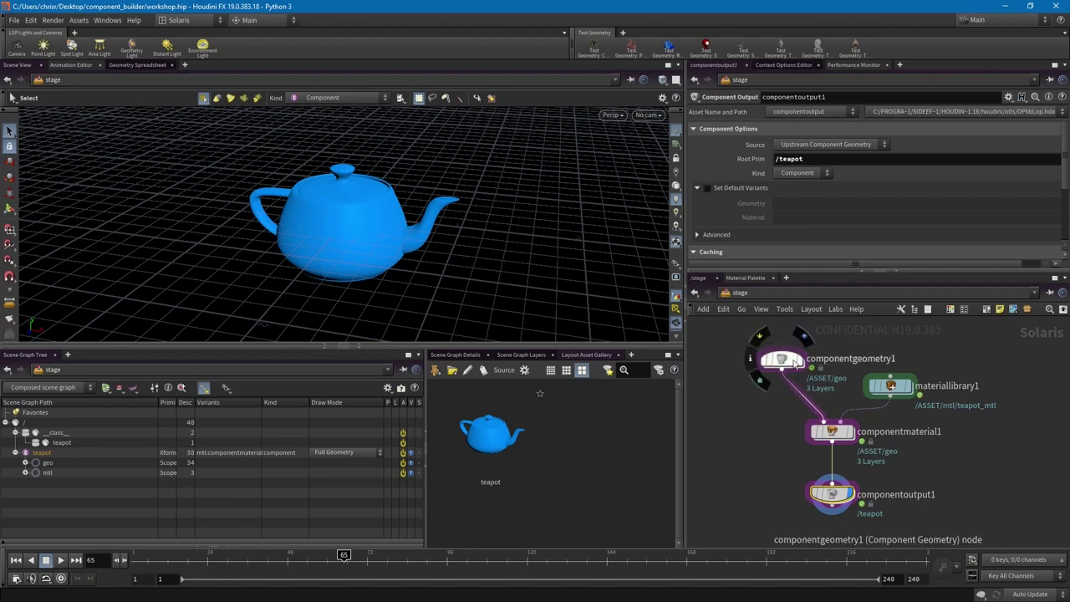
{"action": "left_click_drag", "start_coordinate": [782, 359], "coordinate": [782, 354]}
{"action": "mouse_move", "coordinate": [765, 429]}
{"action": "middle_mouse_down"}
{"action": "mouse_move", "coordinate": [761, 420]}
{"action": "mouse_move", "coordinate": [765, 440]}
{"action": "middle_mouse_up"}
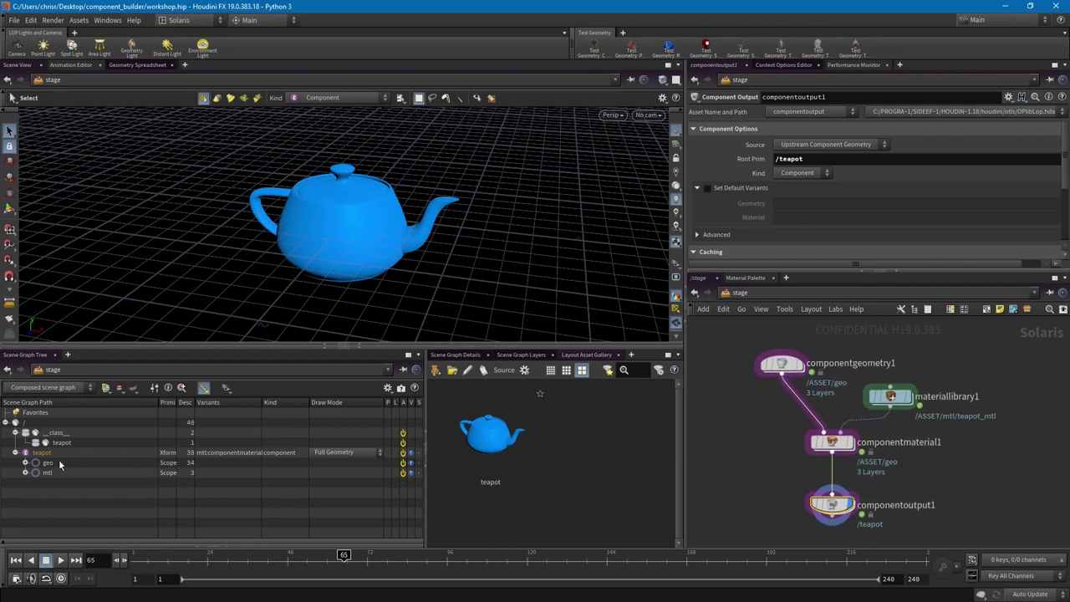
{"action": "middle_click_drag", "start_coordinate": [747, 484], "coordinate": [750, 466]}
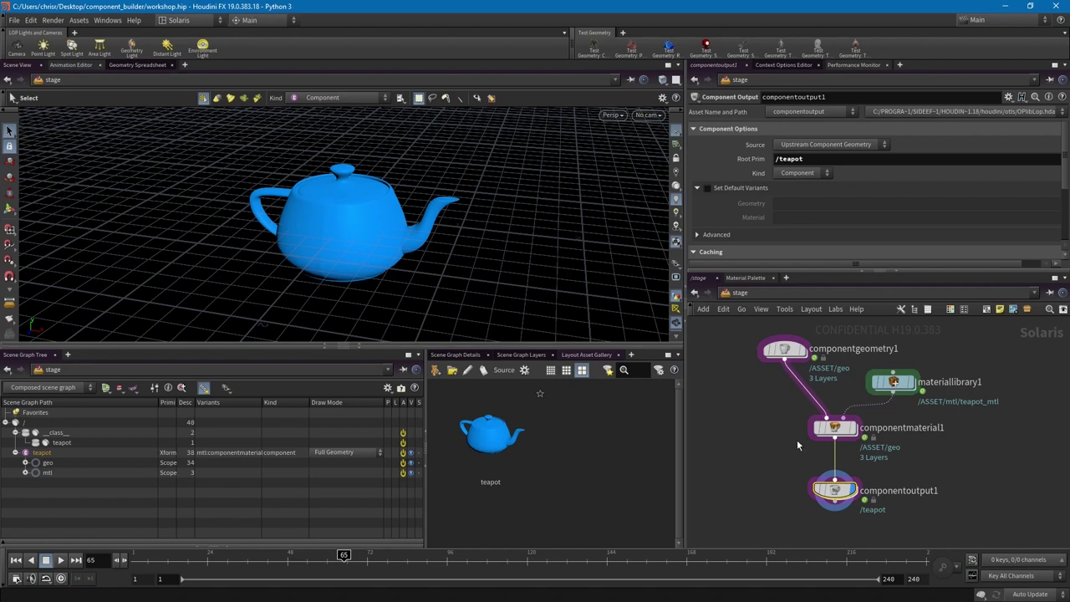
{"action": "left_click_drag", "start_coordinate": [739, 333], "coordinate": [1018, 454]}
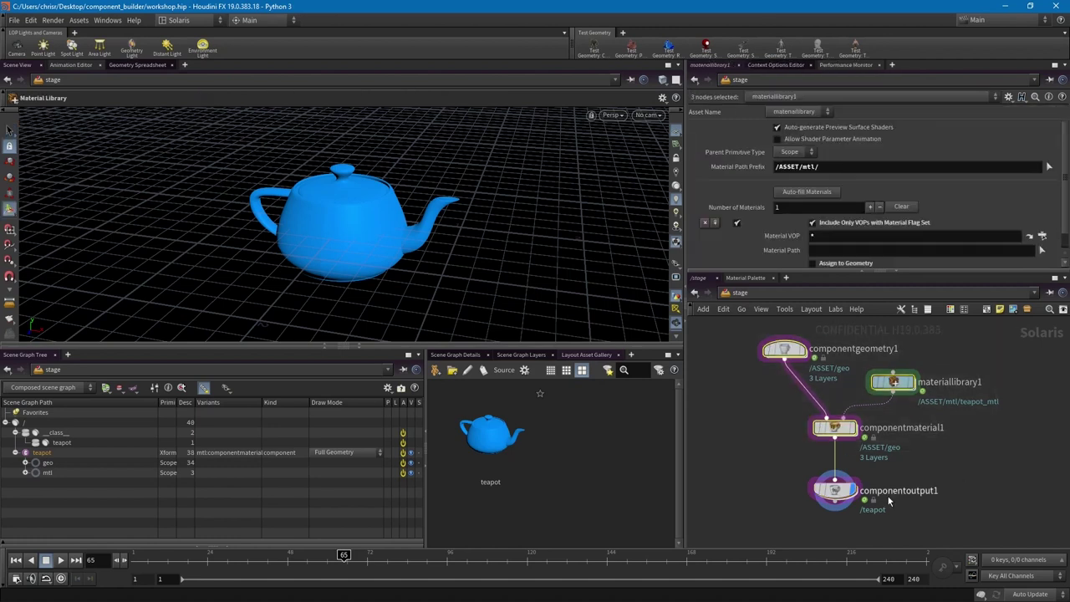
{"action": "left_click_drag", "start_coordinate": [772, 471], "coordinate": [992, 527]}
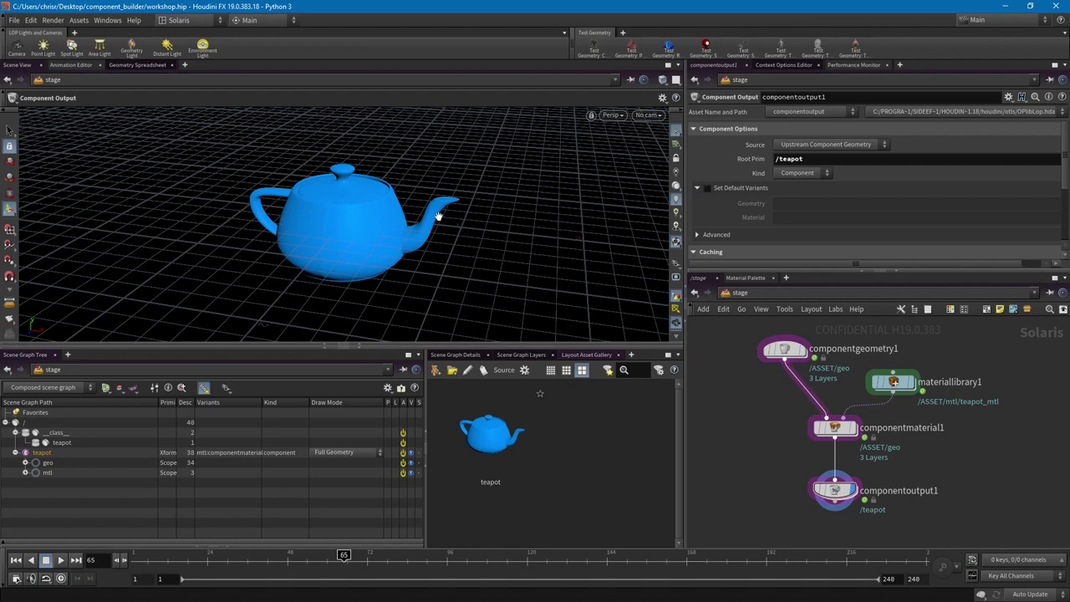
{"action": "left_click_drag", "start_coordinate": [439, 215], "coordinate": [377, 225], "text": "alt"}
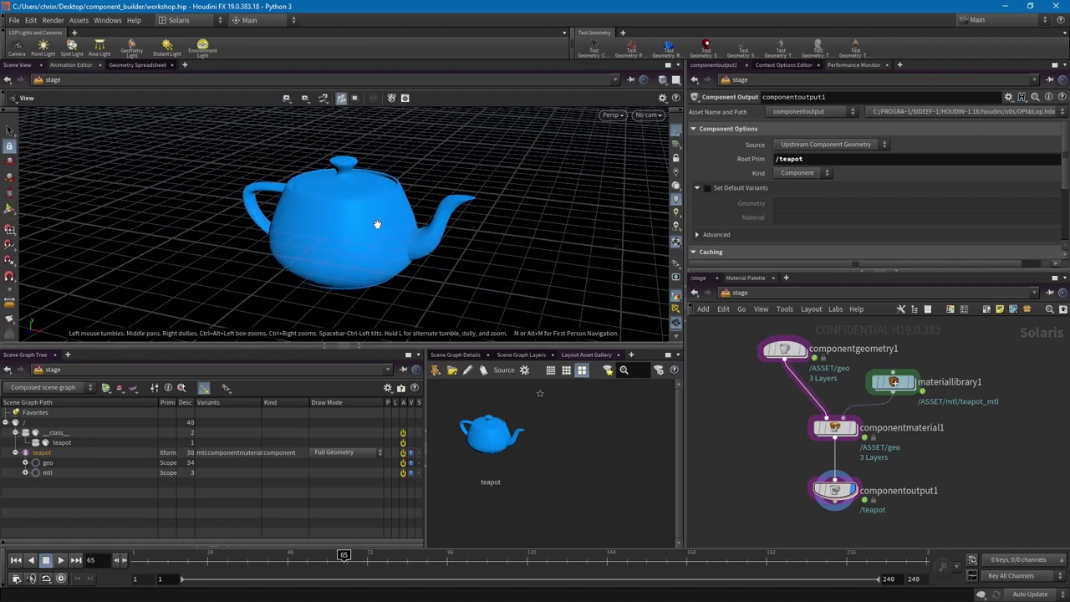
{"action": "right_click_drag", "start_coordinate": [378, 225], "coordinate": [470, 207], "text": "alt"}
{"action": "key", "text": "Return"}
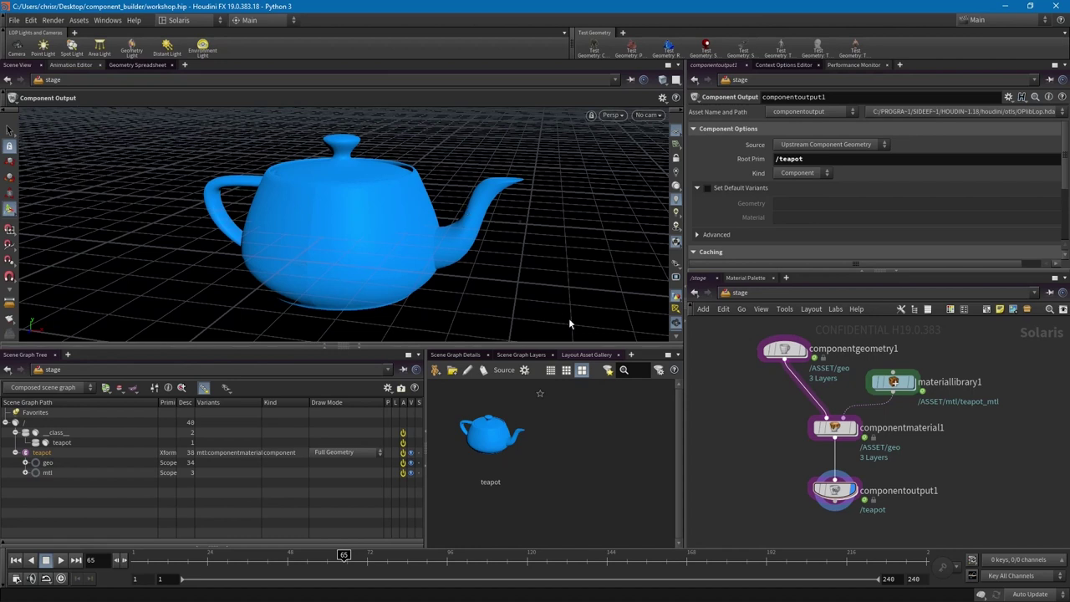
- Go to the component notes area of the stage network and enter the ALab LOP network
{"action": "key", "text": "1"}
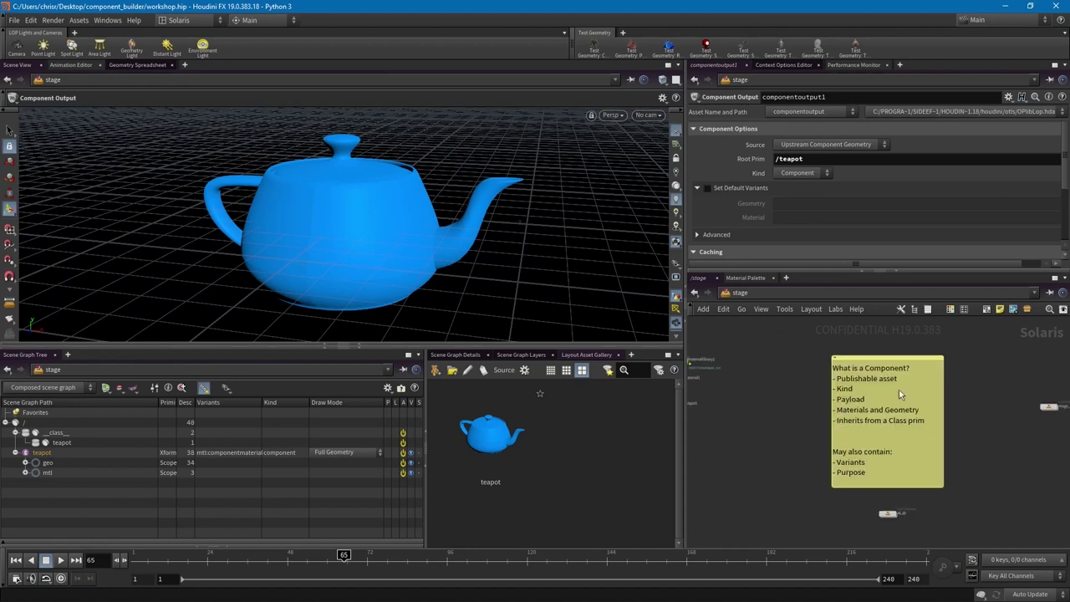
{"action": "middle_click_drag", "start_coordinate": [969, 481], "coordinate": [966, 393]}
{"action": "scroll", "coordinate": [964, 397], "scroll_direction": "up", "scroll_amount": 3}
{"action": "scroll", "coordinate": [967, 394], "scroll_direction": "down", "scroll_amount": 1}
{"action": "scroll", "coordinate": [919, 405], "scroll_direction": "up", "scroll_amount": 3}
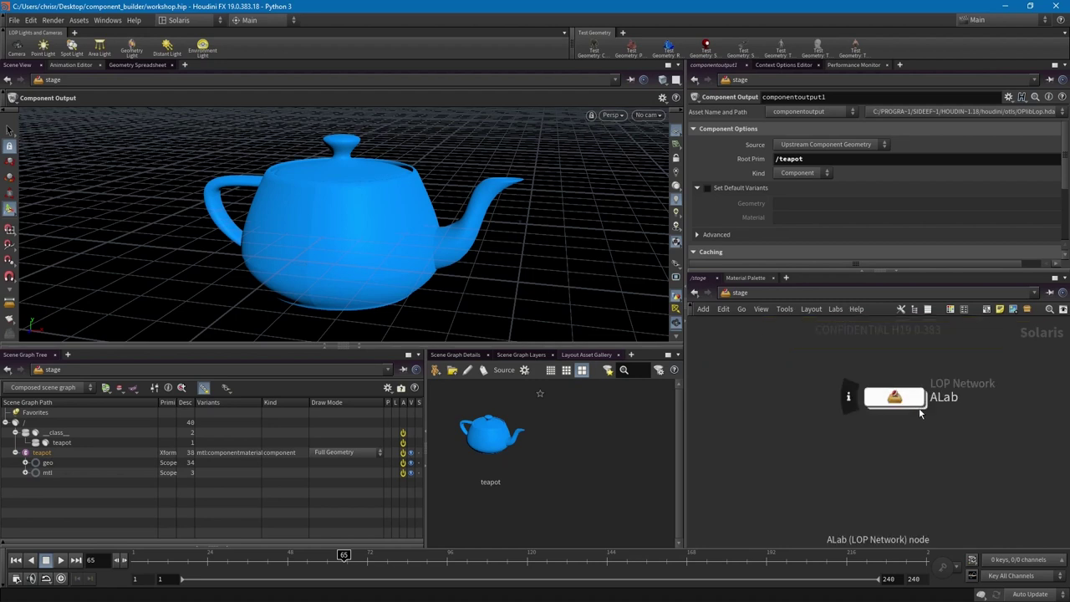
{"action": "double_click", "coordinate": [918, 410]}
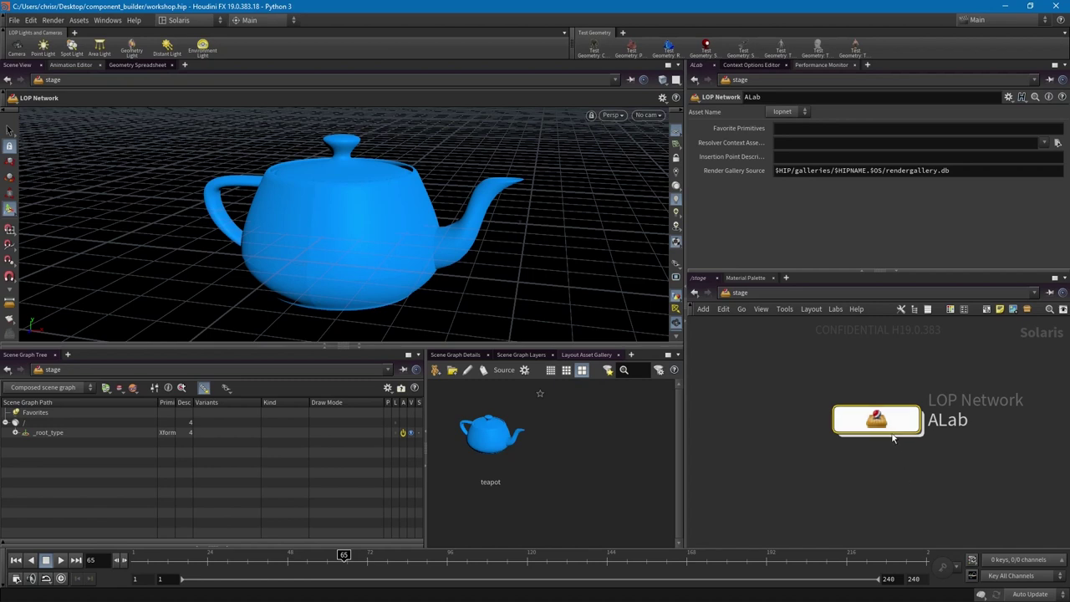
{"action": "mouse_move", "coordinate": [892, 434]}
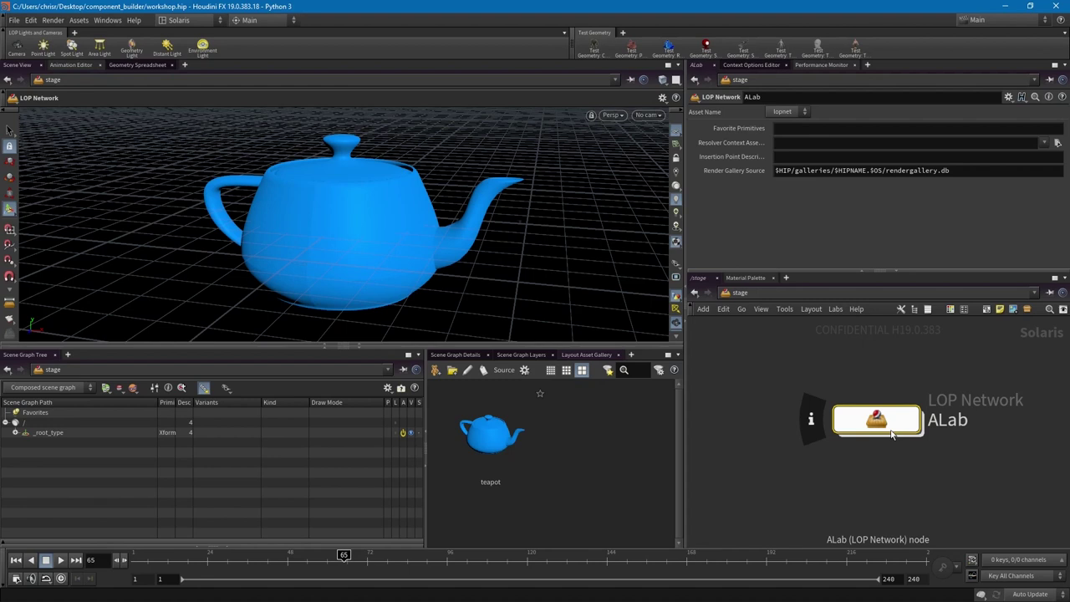
{"action": "double_click", "coordinate": [891, 433]}
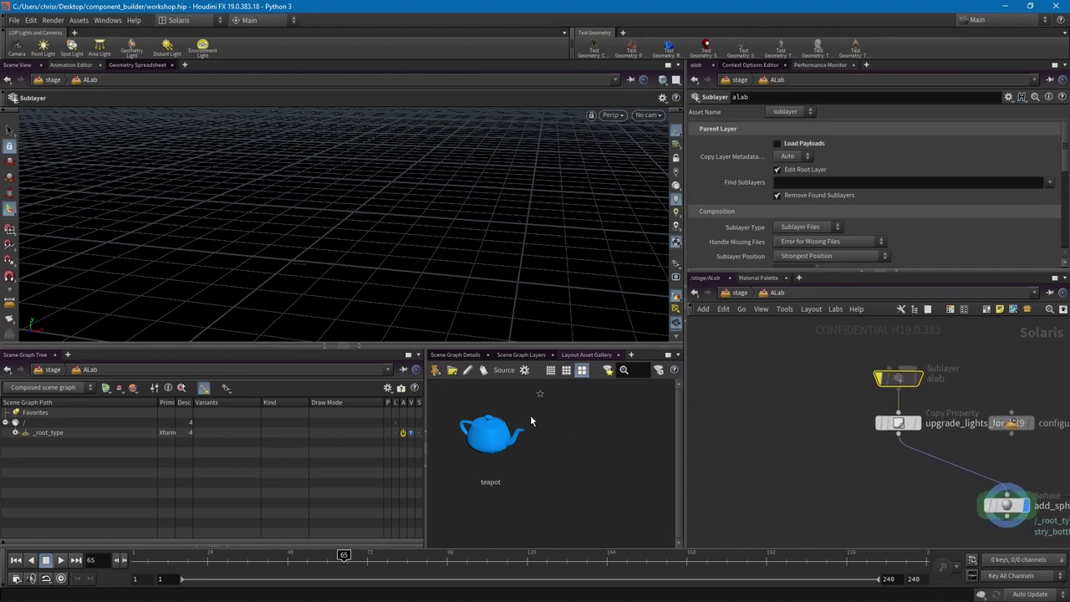
- Show the scene graph details and make the alab sublayer node the displayed node
{"action": "left_click", "coordinate": [458, 355]}
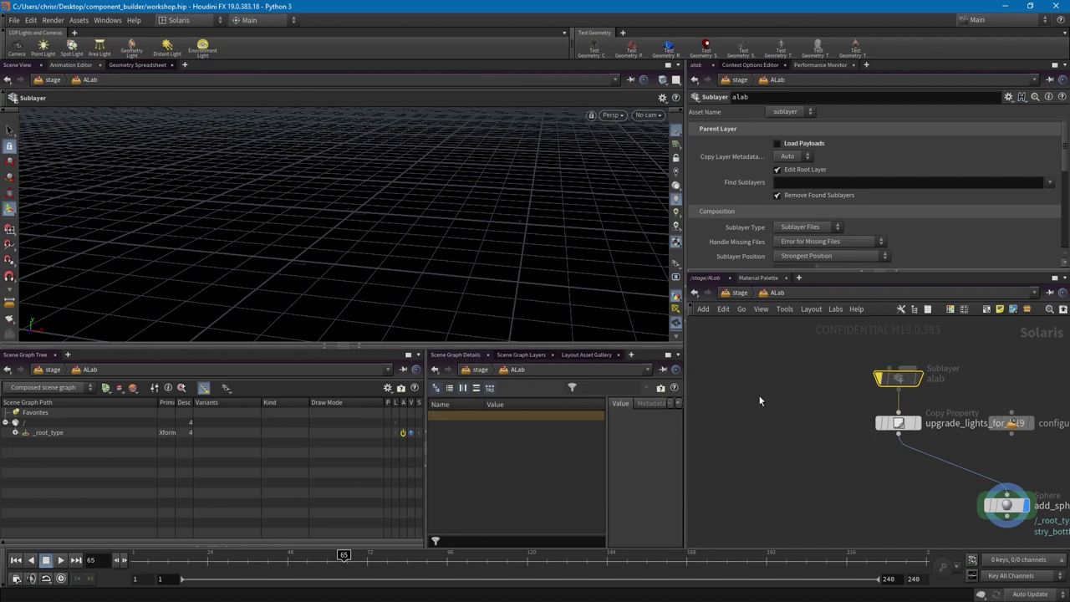
{"action": "left_click", "coordinate": [15, 433]}
{"action": "left_click", "coordinate": [15, 432]}
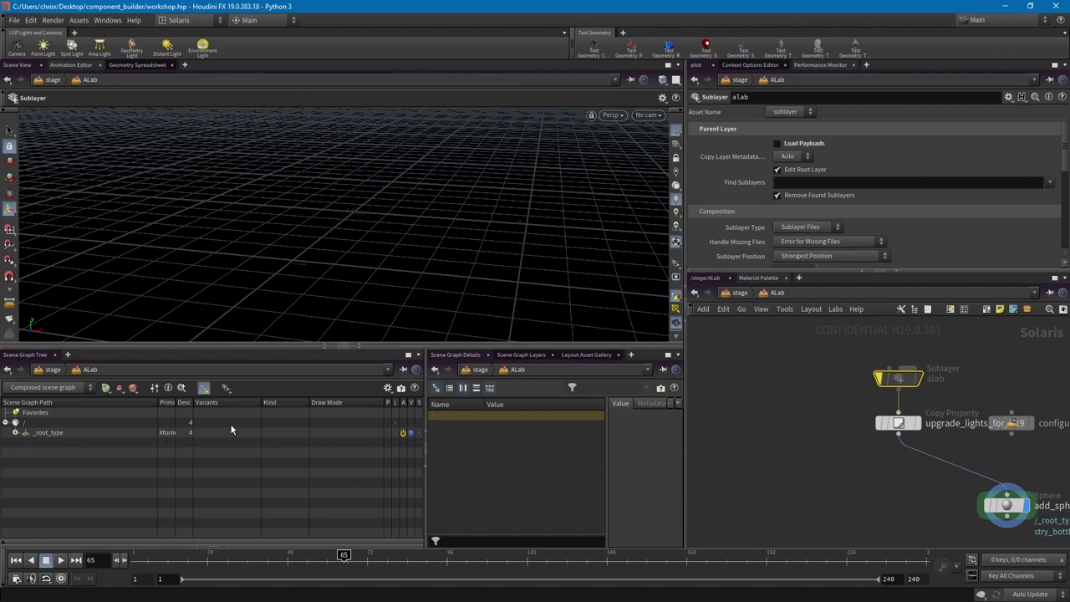
{"action": "left_click", "coordinate": [917, 378]}
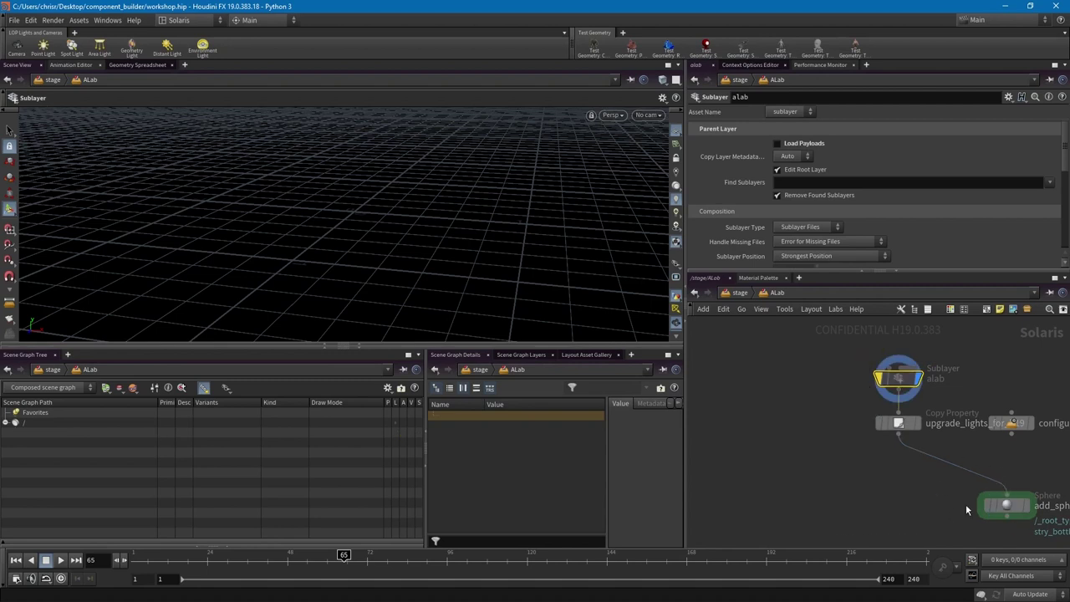
- Check the viewport load mask options and turn off the bypass on the alab sublayer node
{"action": "middle_click_drag", "start_coordinate": [894, 480], "coordinate": [853, 479]}
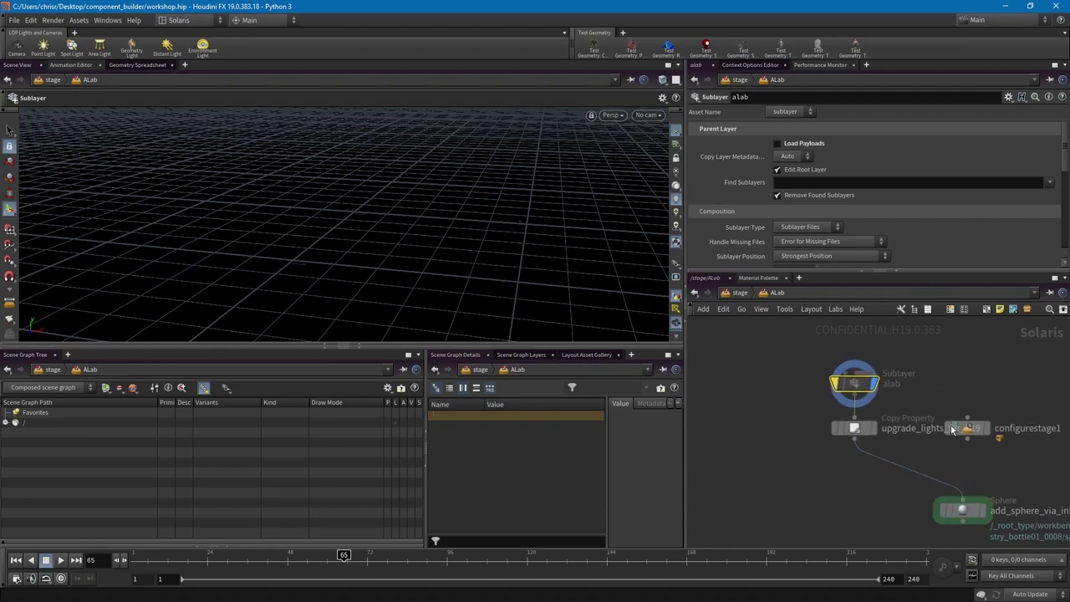
{"action": "scroll", "coordinate": [897, 409], "scroll_direction": "up", "scroll_amount": 3}
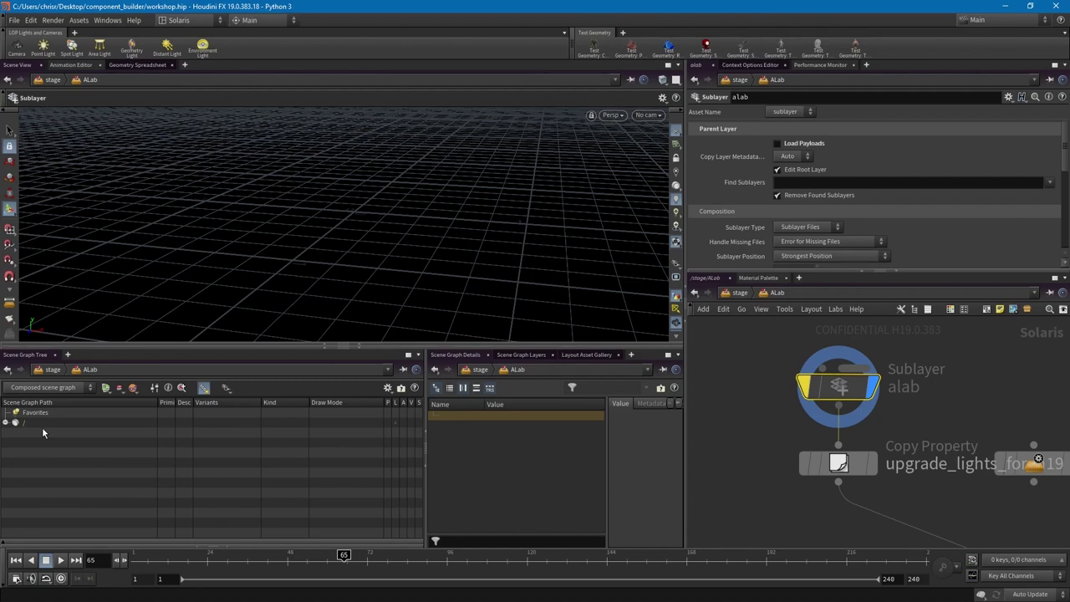
{"action": "left_click", "coordinate": [132, 388]}
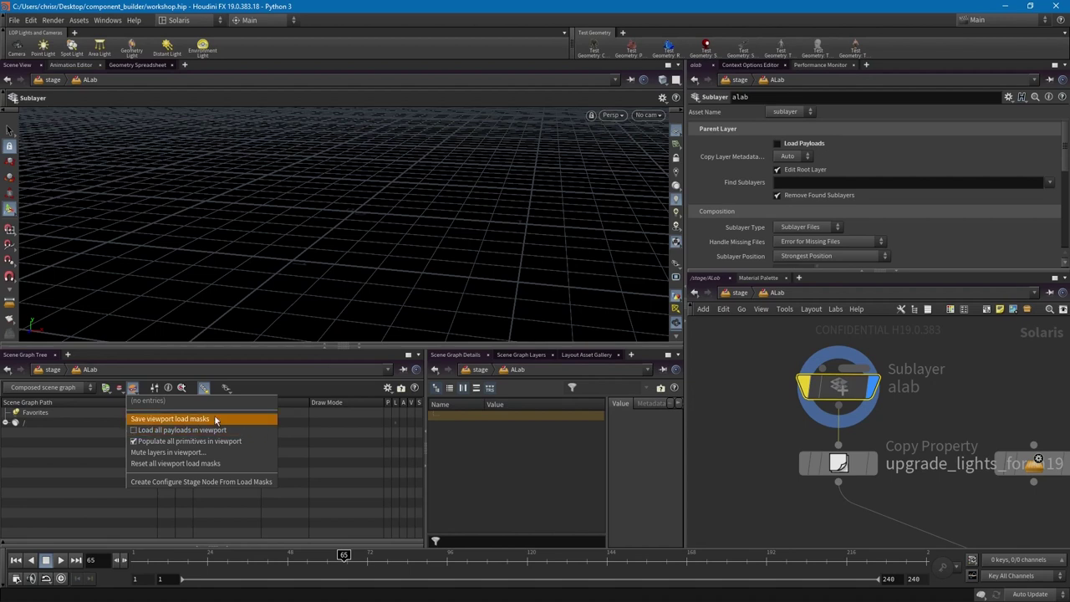
{"action": "left_click", "coordinate": [383, 400]}
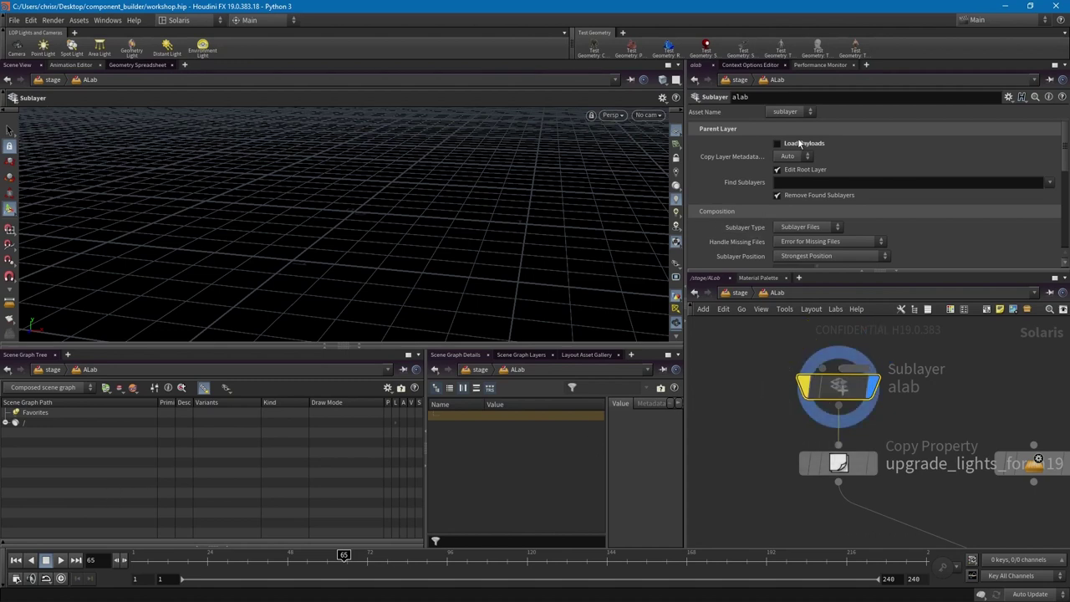
{"action": "left_click", "coordinate": [802, 391]}
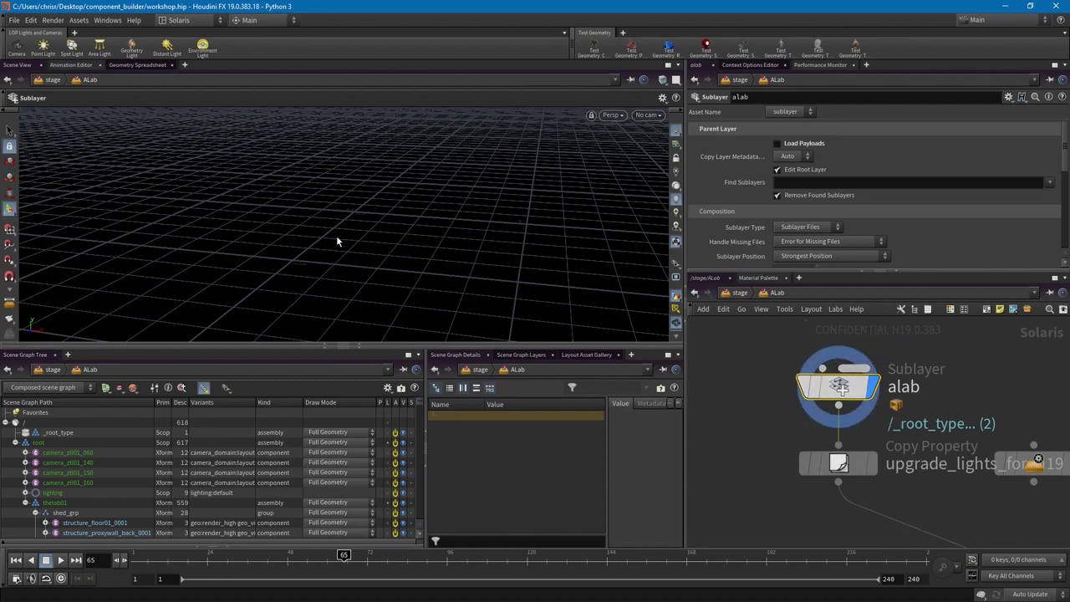
{"action": "left_click_drag", "start_coordinate": [380, 254], "coordinate": [458, 199]}
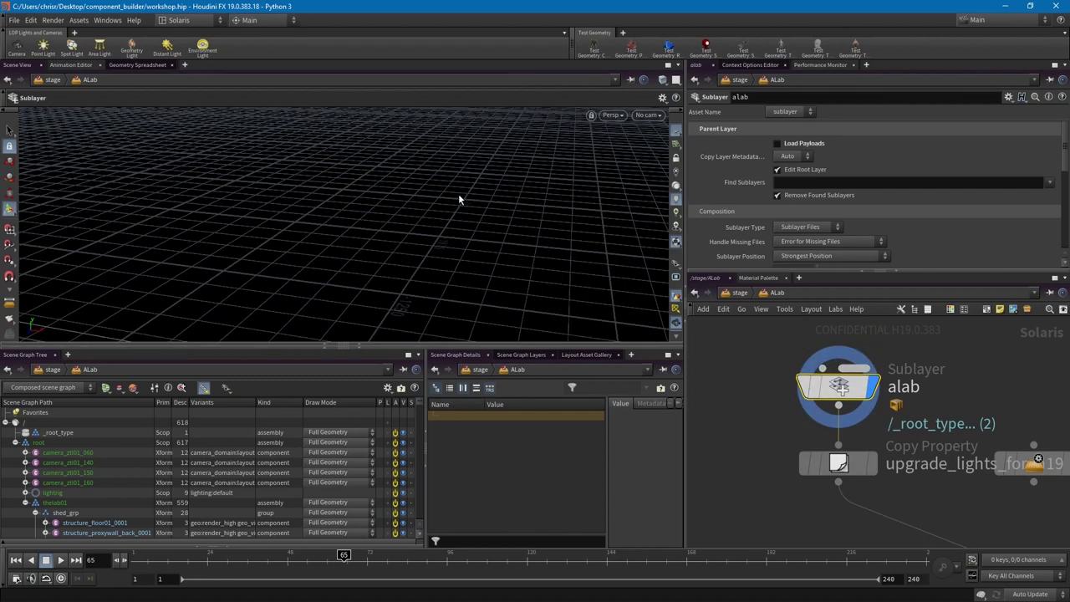
- Examine the unloaded ALab bounding boxes in the viewport and the component prims listed under thelab01 in the scene graph
{"action": "key", "text": "space+g"}
{"action": "left_click_drag", "start_coordinate": [423, 238], "coordinate": [500, 206]}
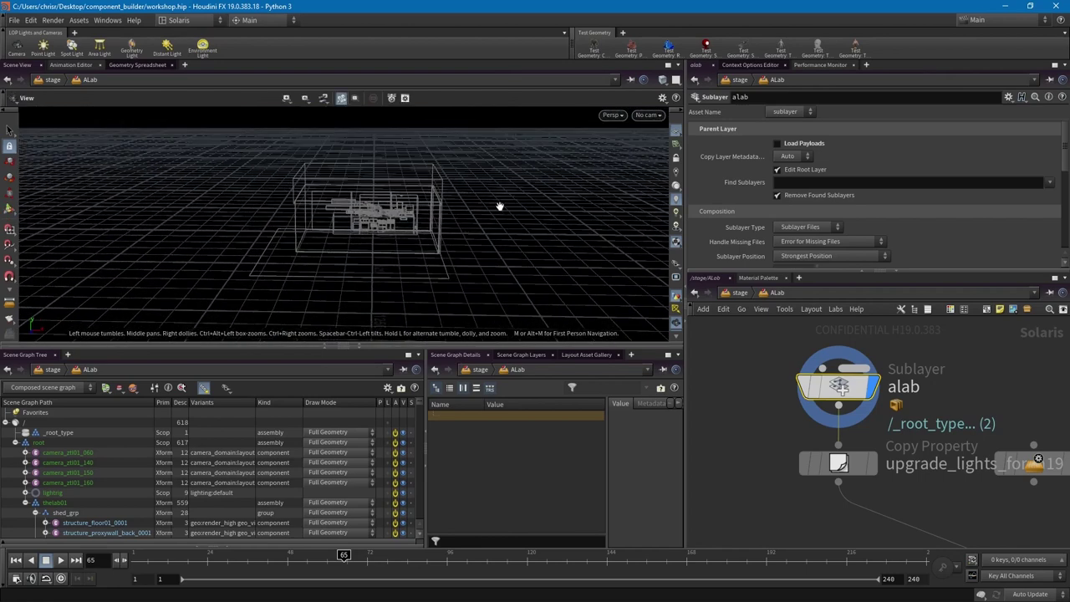
{"action": "left_click_drag", "start_coordinate": [333, 251], "coordinate": [416, 190]}
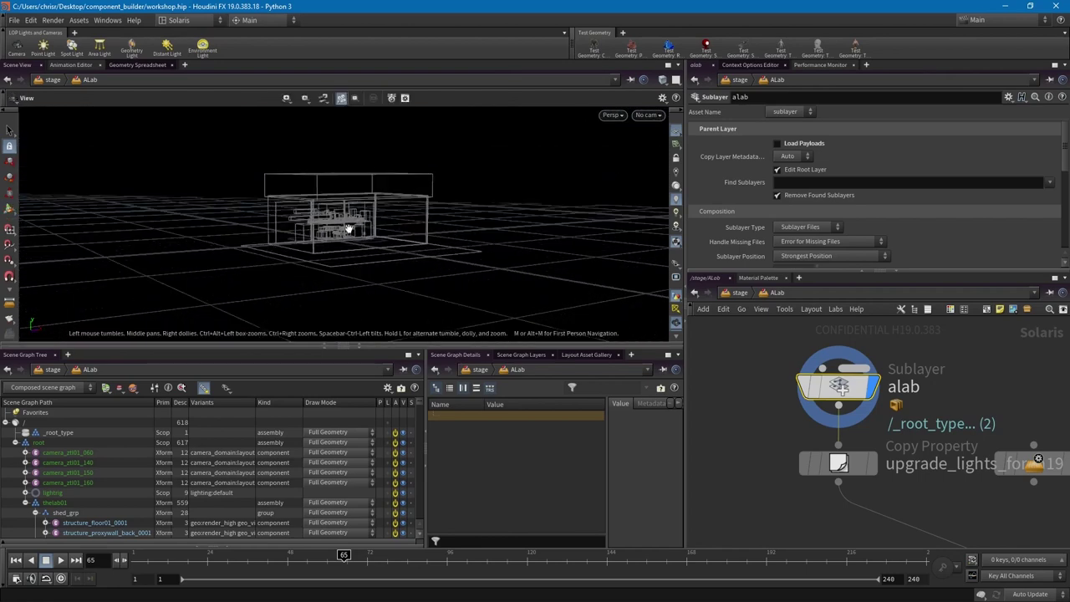
{"action": "right_click_drag", "start_coordinate": [348, 228], "coordinate": [611, 188]}
{"action": "left_click_drag", "start_coordinate": [611, 188], "coordinate": [347, 266]}
{"action": "key", "text": "Return"}
{"action": "scroll", "coordinate": [107, 485], "scroll_direction": "down", "scroll_amount": 4}
{"action": "scroll", "coordinate": [104, 467], "scroll_direction": "up", "scroll_amount": 2}
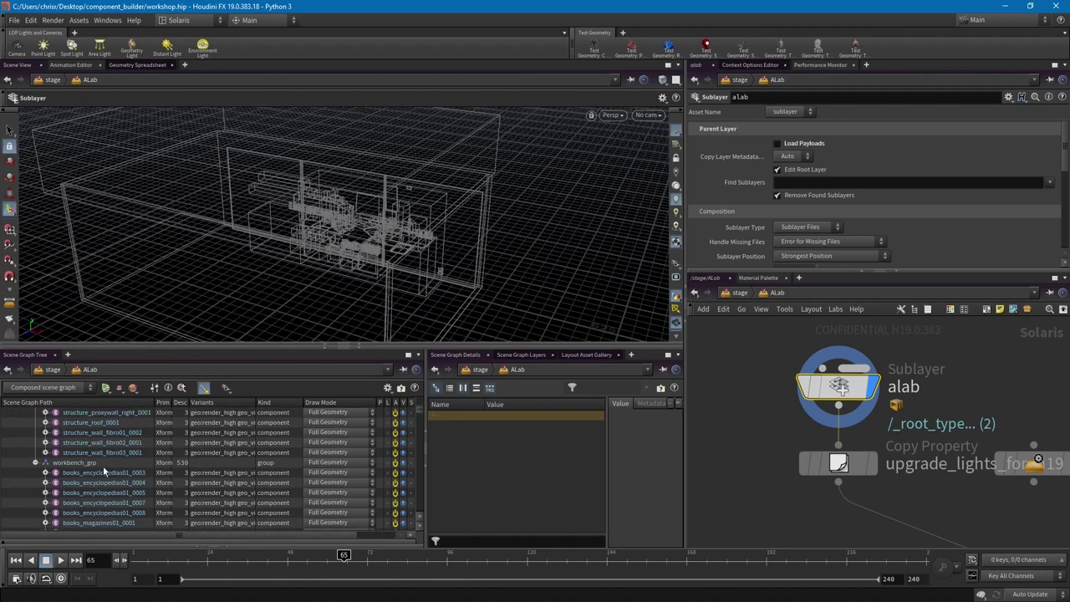
{"action": "scroll", "coordinate": [115, 457], "scroll_direction": "up", "scroll_amount": 6}
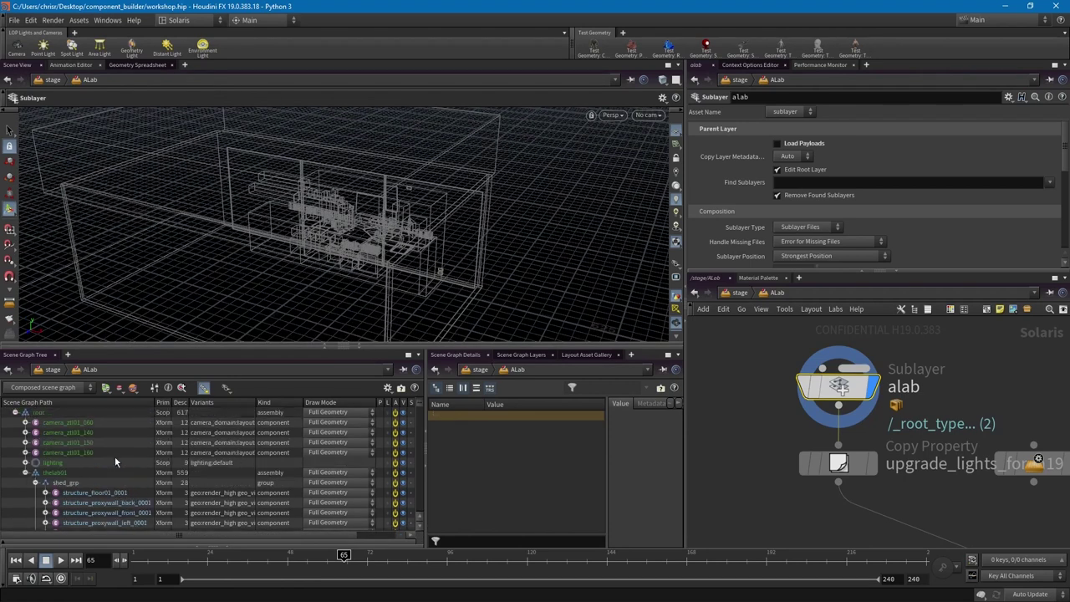
{"action": "scroll", "coordinate": [160, 418], "scroll_direction": "down", "scroll_amount": 2}
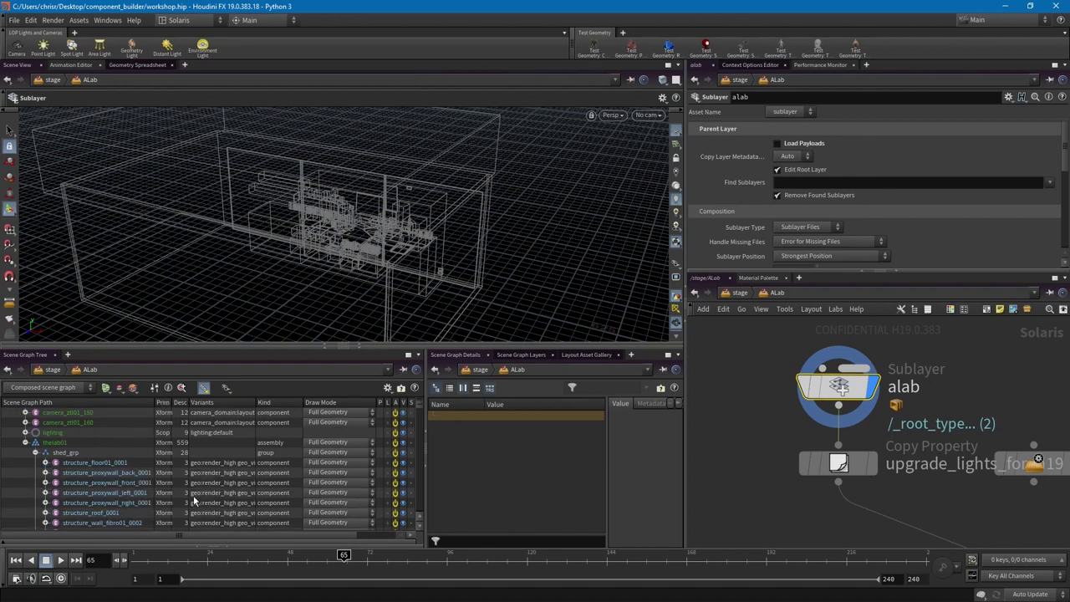
- Widen the Descendants column and compare the descendant counts with Load Payloads turned on and off on the alab sublayer
{"action": "left_click_drag", "start_coordinate": [190, 403], "coordinate": [207, 404]}
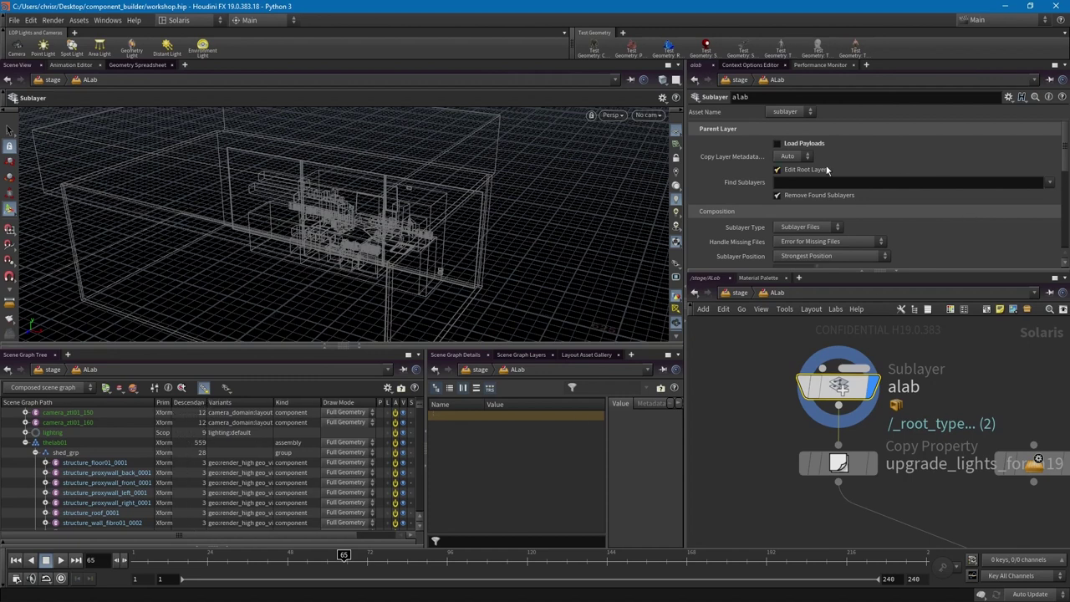
{"action": "left_click", "coordinate": [806, 146]}
{"action": "left_click", "coordinate": [821, 145]}
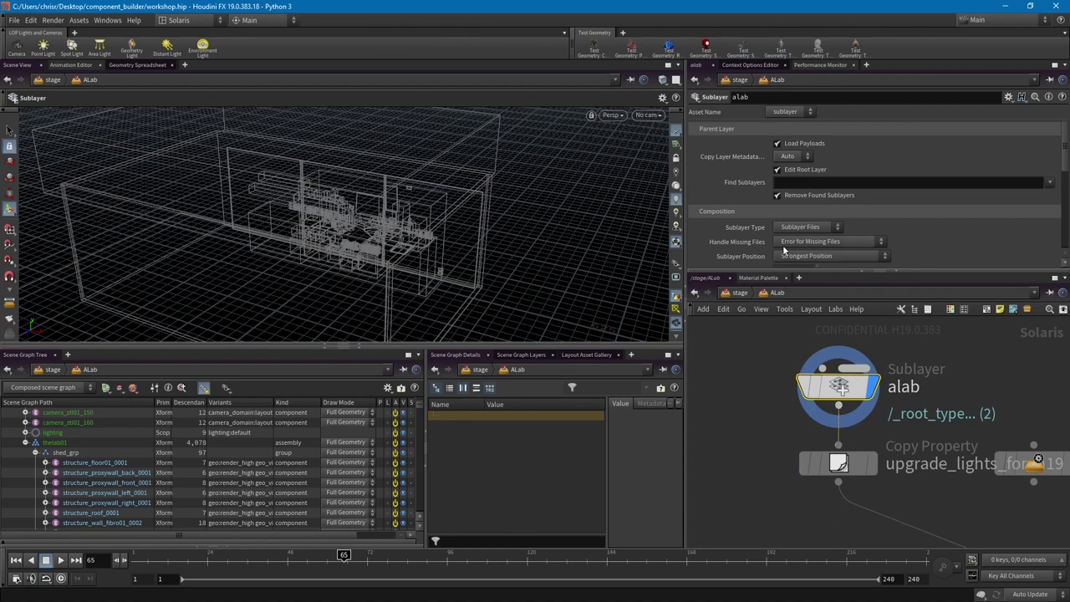
{"action": "left_click", "coordinate": [816, 147]}
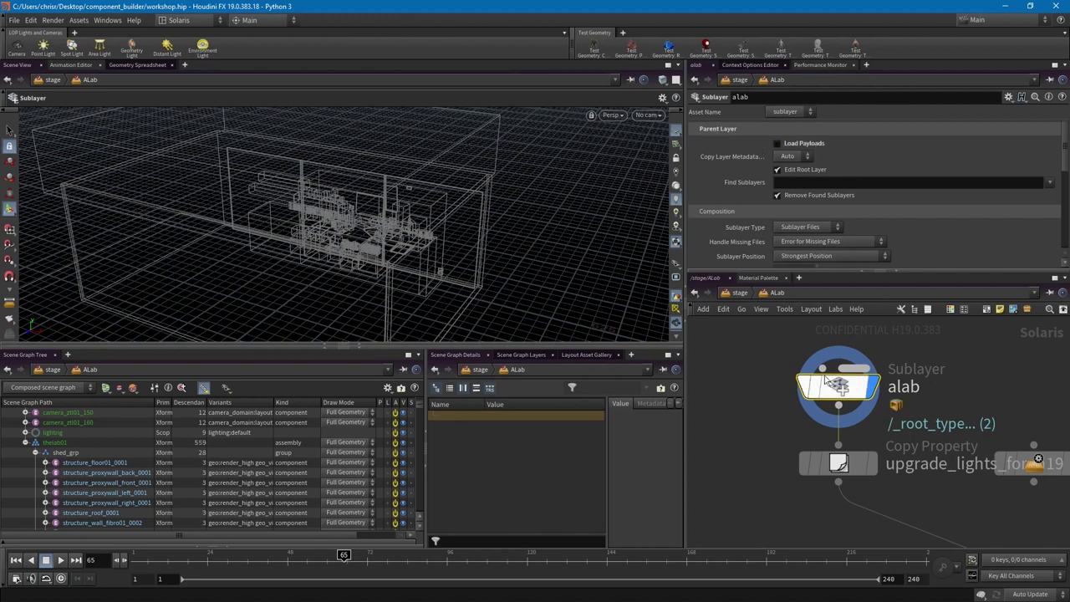
- Select the group of shelf, blackboard and chemistry components at the middle of the workbench and load their payloads
{"action": "mouse_move", "coordinate": [823, 379]}
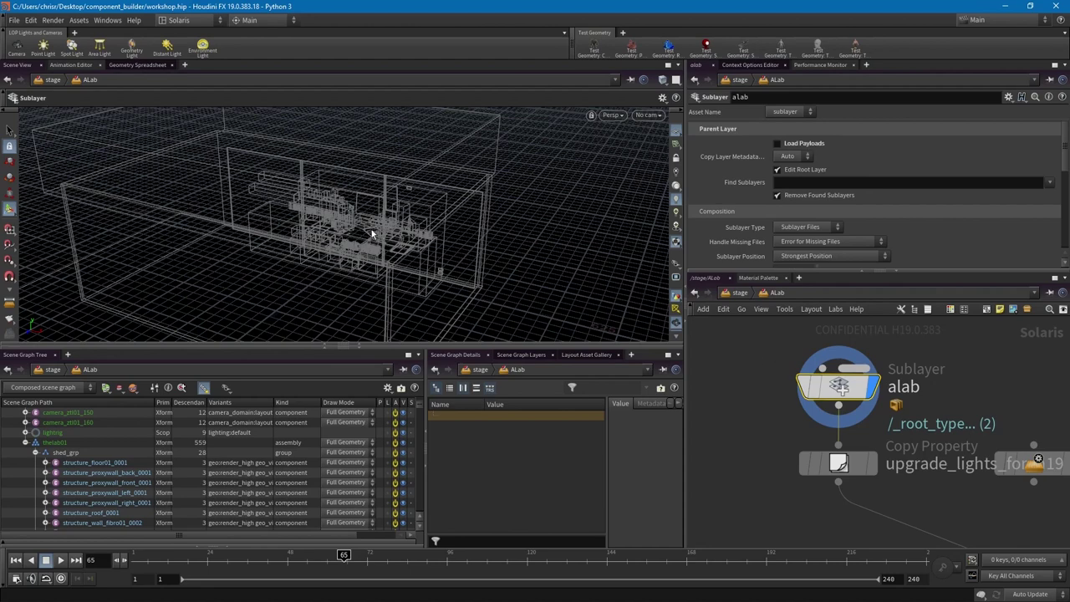
{"action": "key", "text": "Escape"}
{"action": "left_click_drag", "start_coordinate": [324, 273], "coordinate": [216, 242]}
{"action": "right_click_drag", "start_coordinate": [216, 243], "coordinate": [370, 218]}
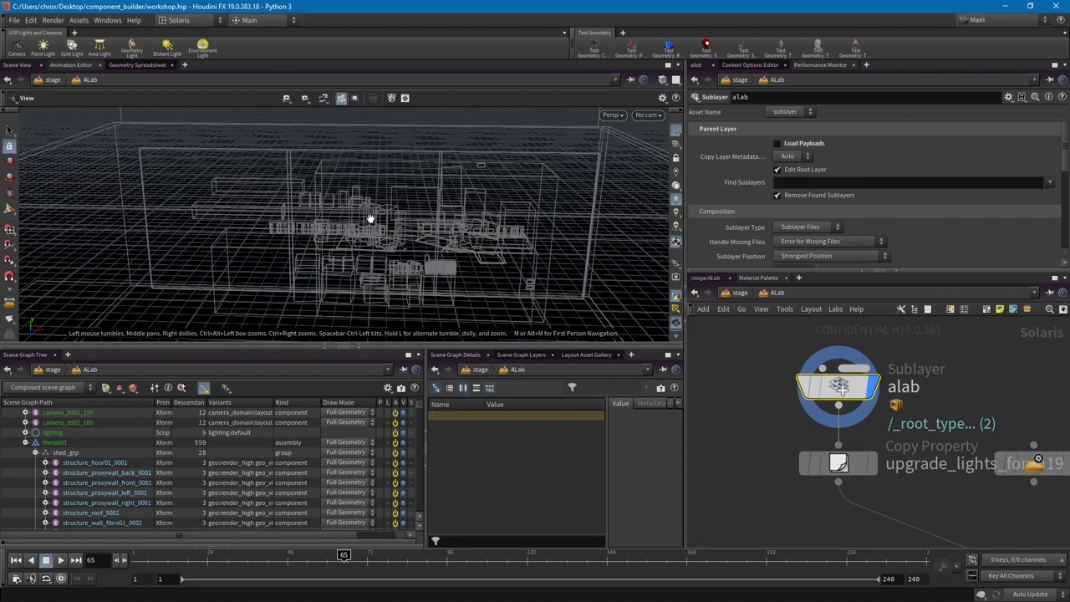
{"action": "left_click_drag", "start_coordinate": [371, 218], "coordinate": [315, 198]}
{"action": "right_click_drag", "start_coordinate": [315, 198], "coordinate": [363, 192]}
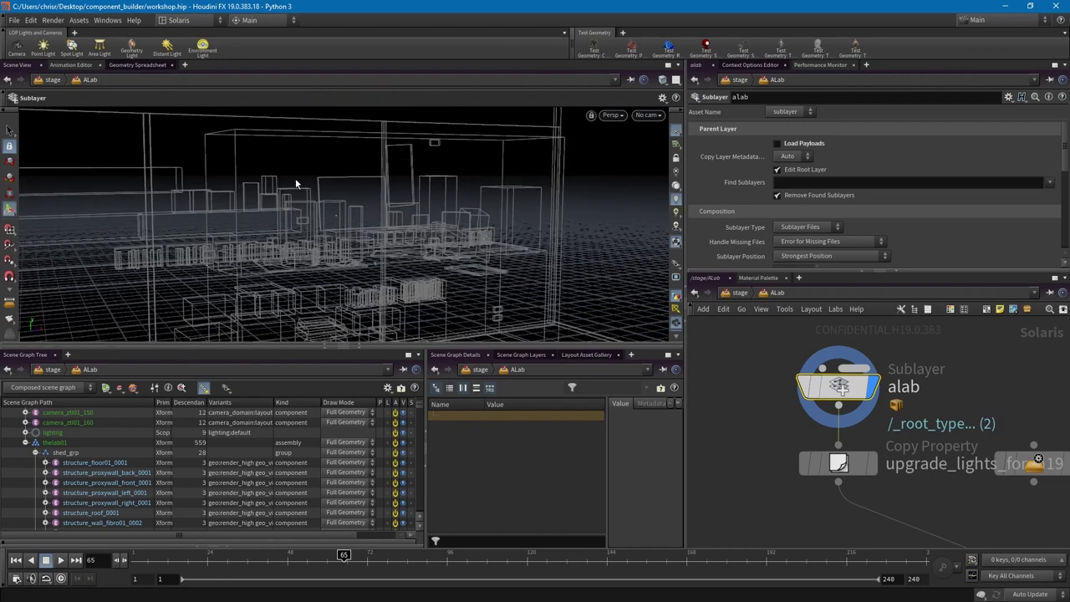
{"action": "key", "text": "s"}
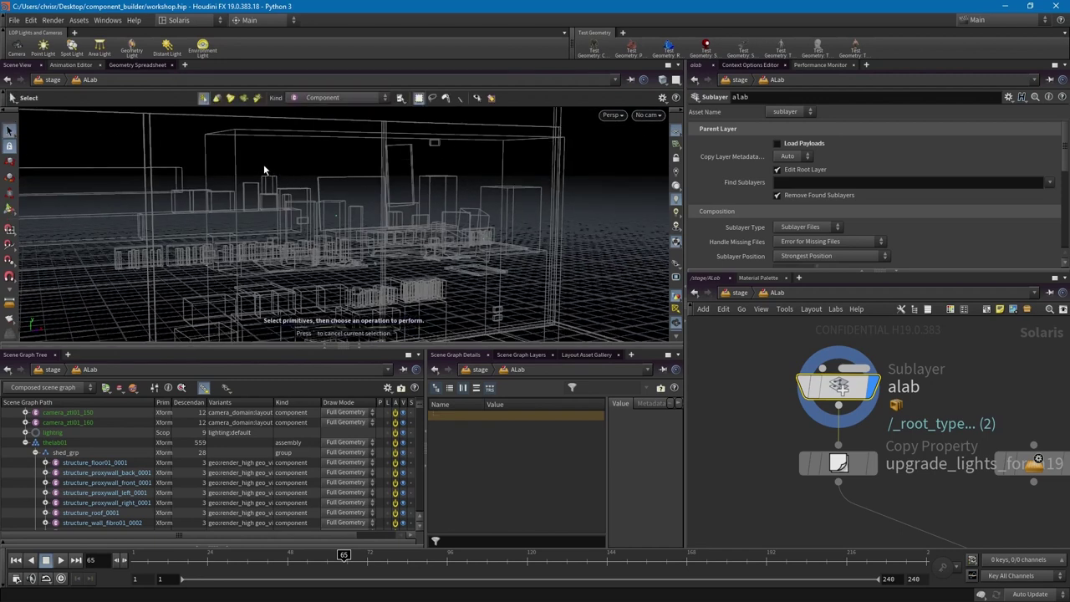
{"action": "left_click", "coordinate": [331, 245]}
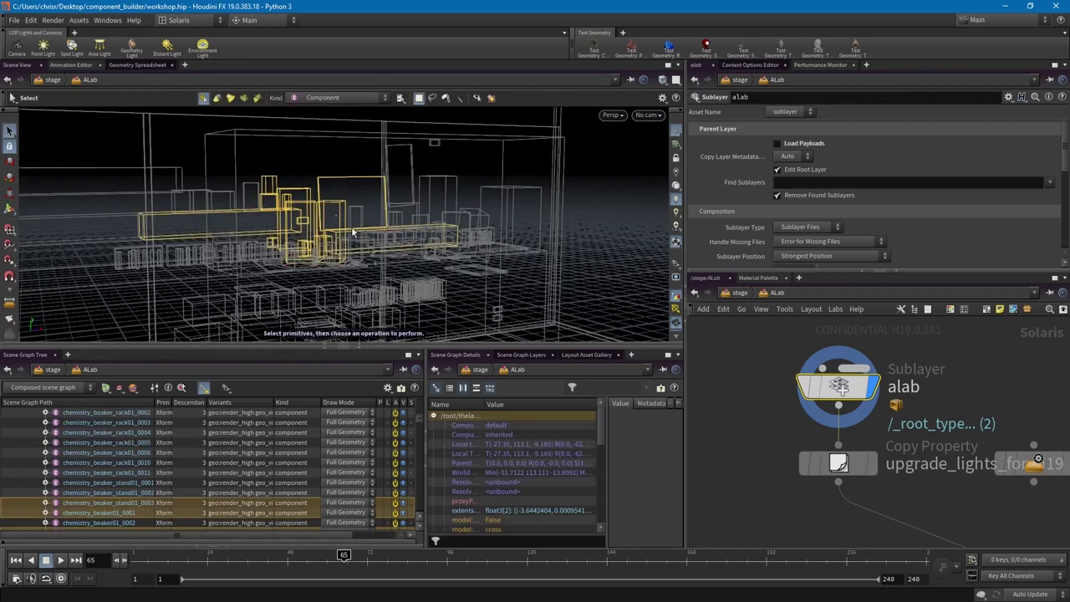
{"action": "right_click", "coordinate": [287, 195]}
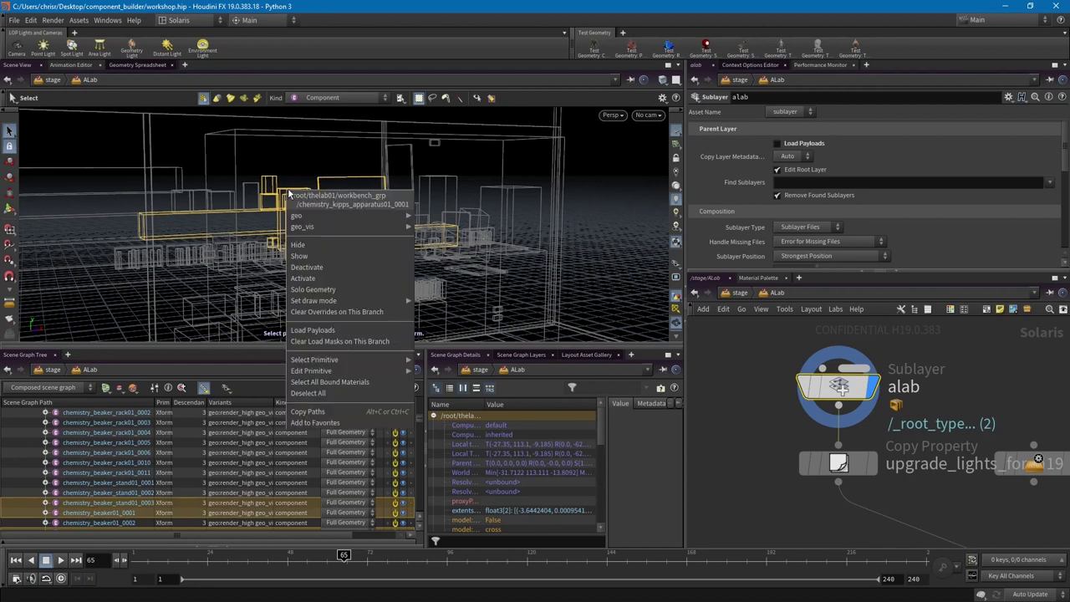
{"action": "left_click", "coordinate": [392, 335]}
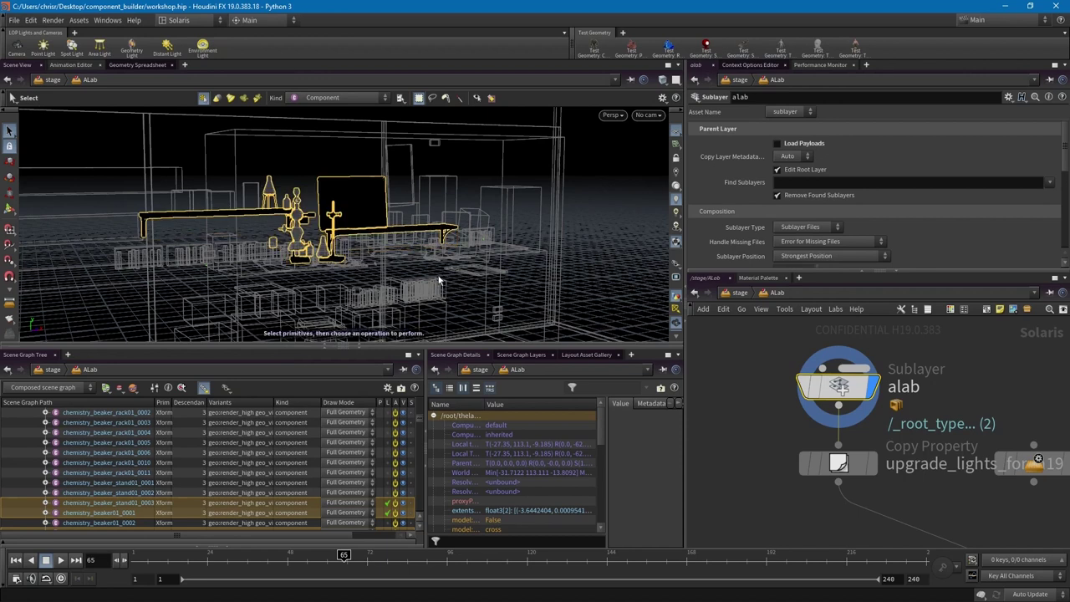
- Switch the viewport lighting to headlight only and clear the component selection
{"action": "left_click", "coordinate": [676, 187]}
{"action": "left_click", "coordinate": [558, 184]}
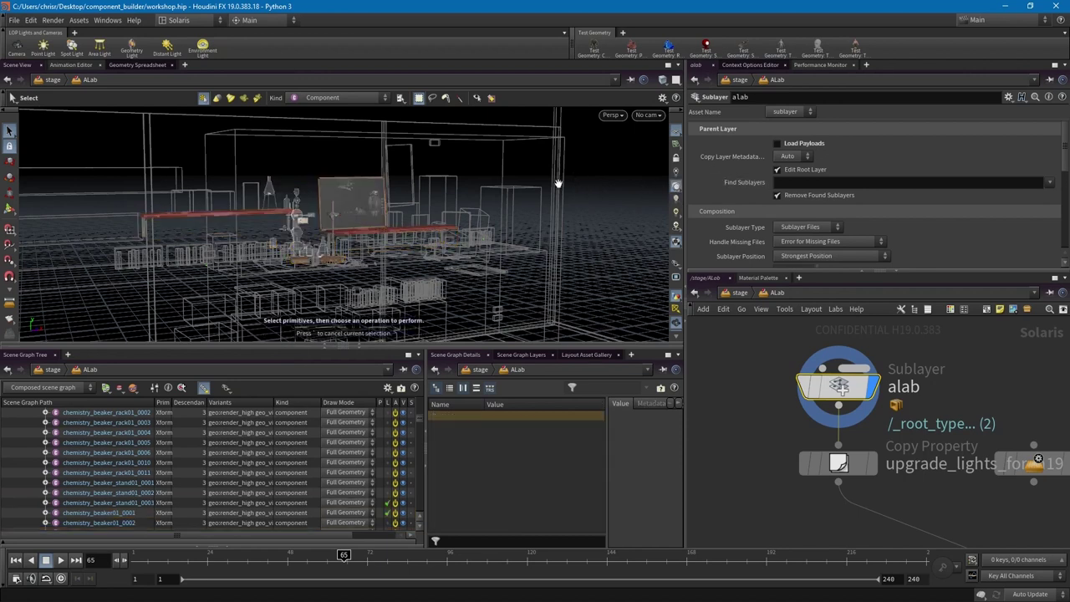
{"action": "left_click_drag", "start_coordinate": [558, 184], "coordinate": [492, 194], "text": "alt"}
{"action": "key", "text": "space+h"}
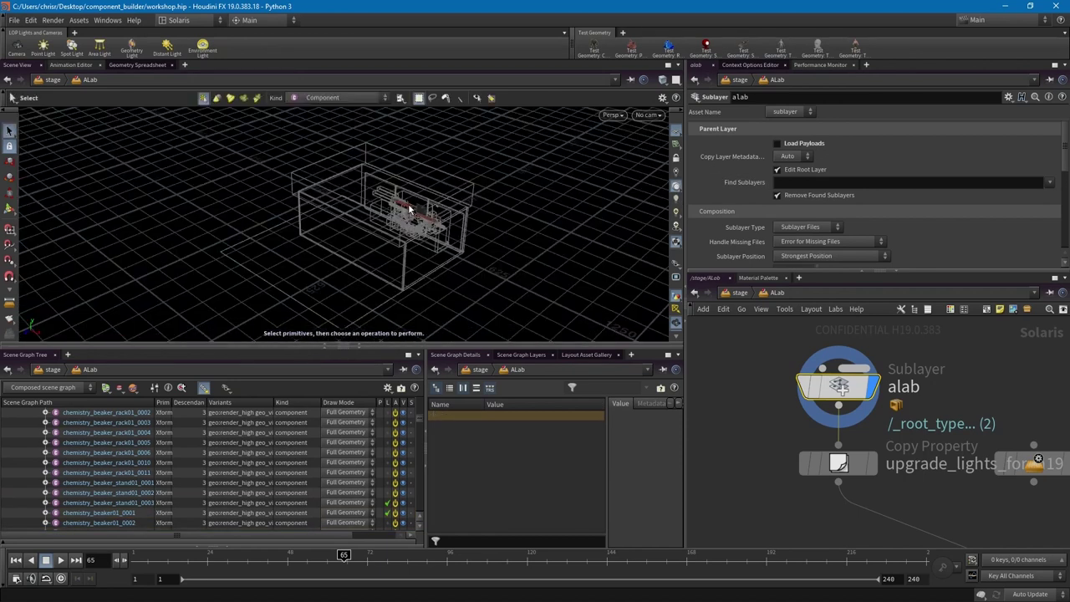
- Select the decor_helmet_head01_0001 bounding box on the shelf beside the blackboard and load its payload
{"action": "left_click", "coordinate": [419, 214]}
{"action": "key", "text": "space+g"}
{"action": "left_click_drag", "start_coordinate": [438, 216], "coordinate": [342, 178]}
{"action": "left_click", "coordinate": [399, 153]}
{"action": "key", "text": "s"}
{"action": "left_click", "coordinate": [397, 225]}
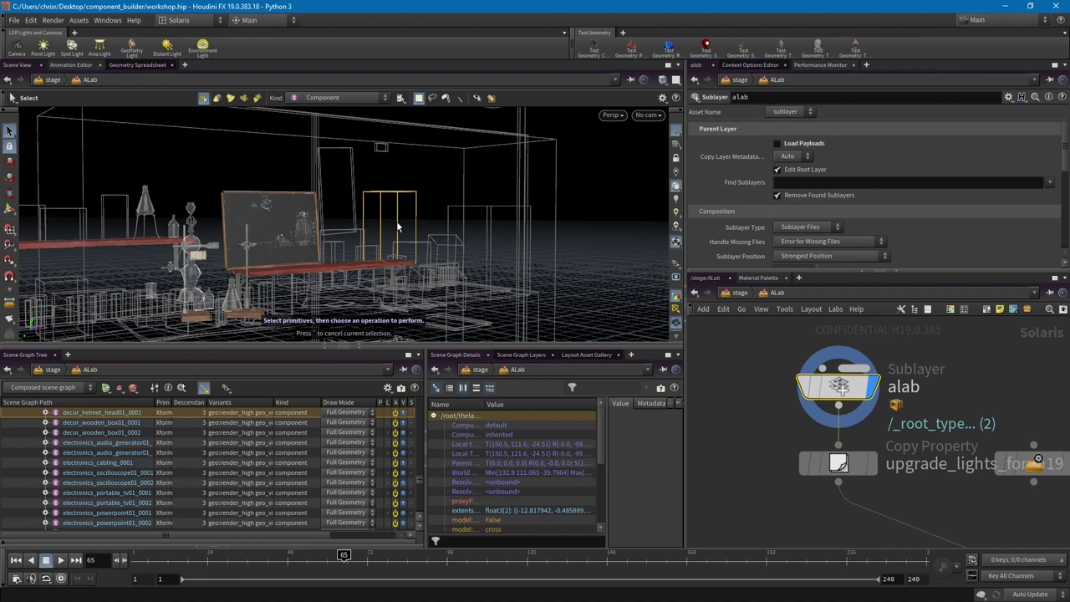
{"action": "right_click", "coordinate": [392, 195]}
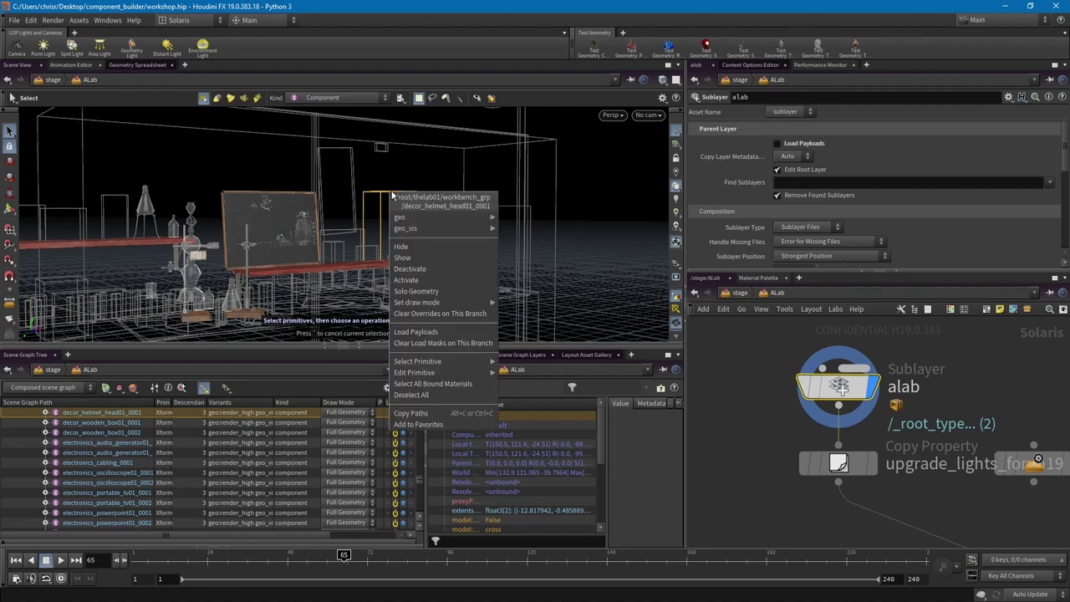
{"action": "left_click", "coordinate": [459, 331]}
- Frame the loaded helmet head component in the viewport and clear the selection
{"action": "key", "text": "space+h"}
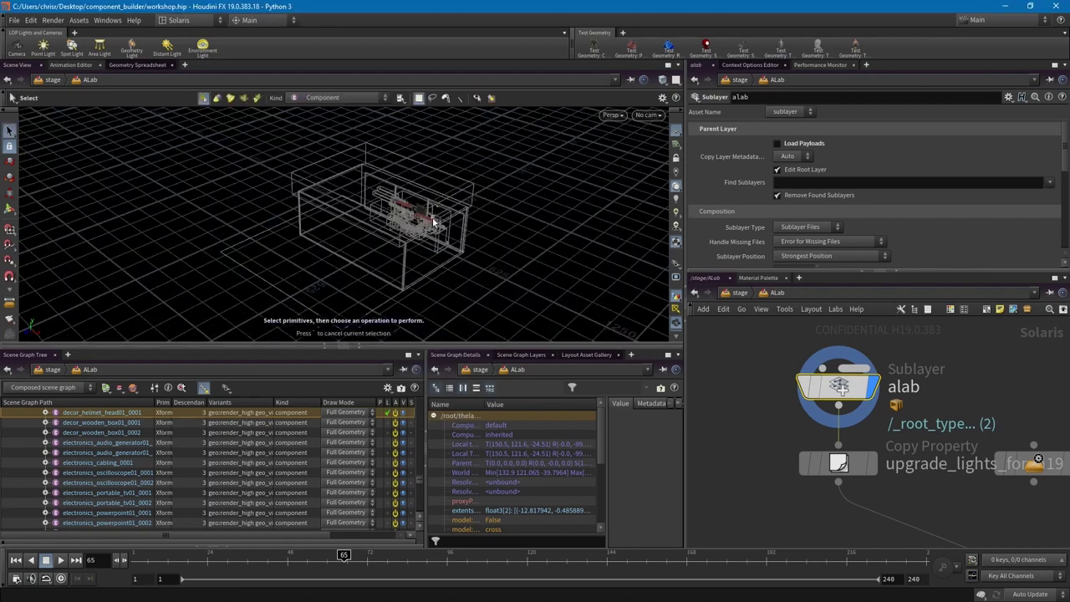
{"action": "key", "text": "space+f"}
{"action": "left_click_drag", "start_coordinate": [440, 227], "coordinate": [461, 210]}
{"action": "left_click", "coordinate": [461, 210]}
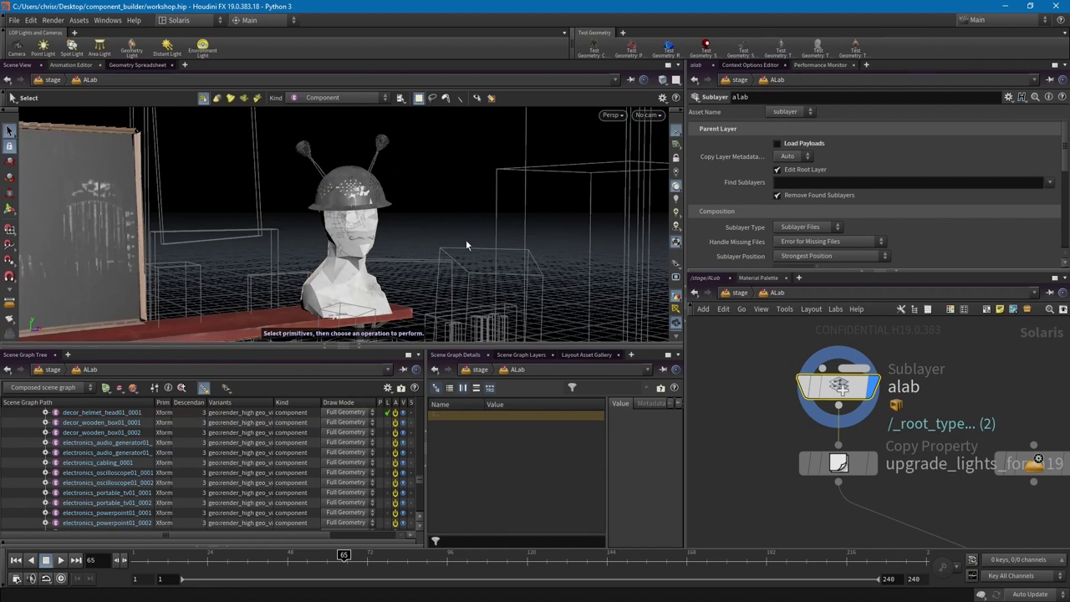
{"action": "mouse_move", "coordinate": [424, 230]}
{"action": "left_mouse_down"}
{"action": "mouse_move", "coordinate": [301, 240]}
{"action": "mouse_move", "coordinate": [444, 231]}
{"action": "mouse_move", "coordinate": [425, 229]}
{"action": "left_mouse_up"}
{"action": "key", "text": "s"}
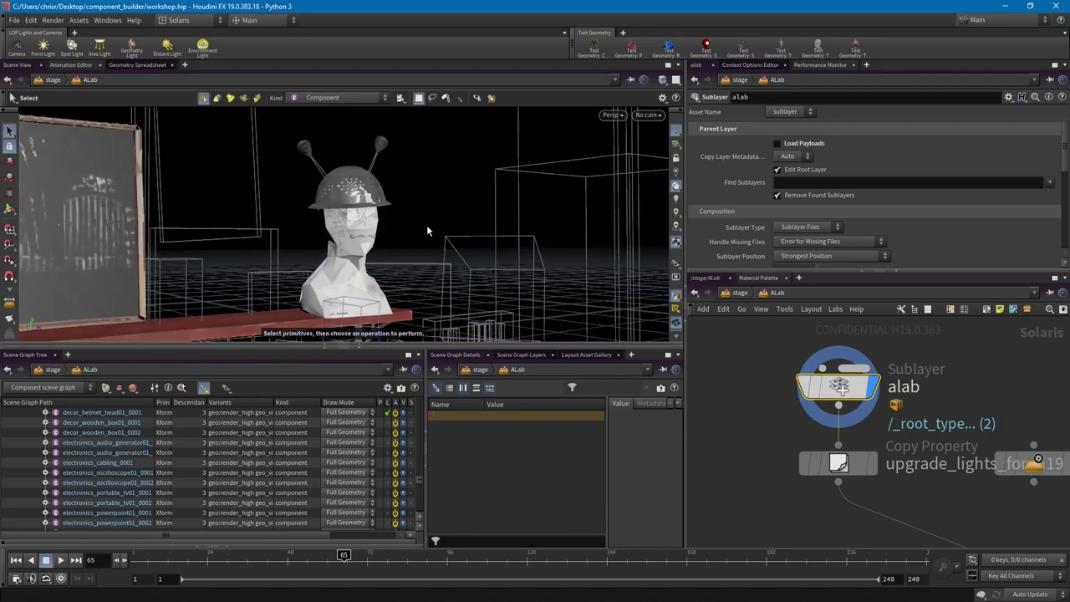
{"action": "key", "text": "Escape"}
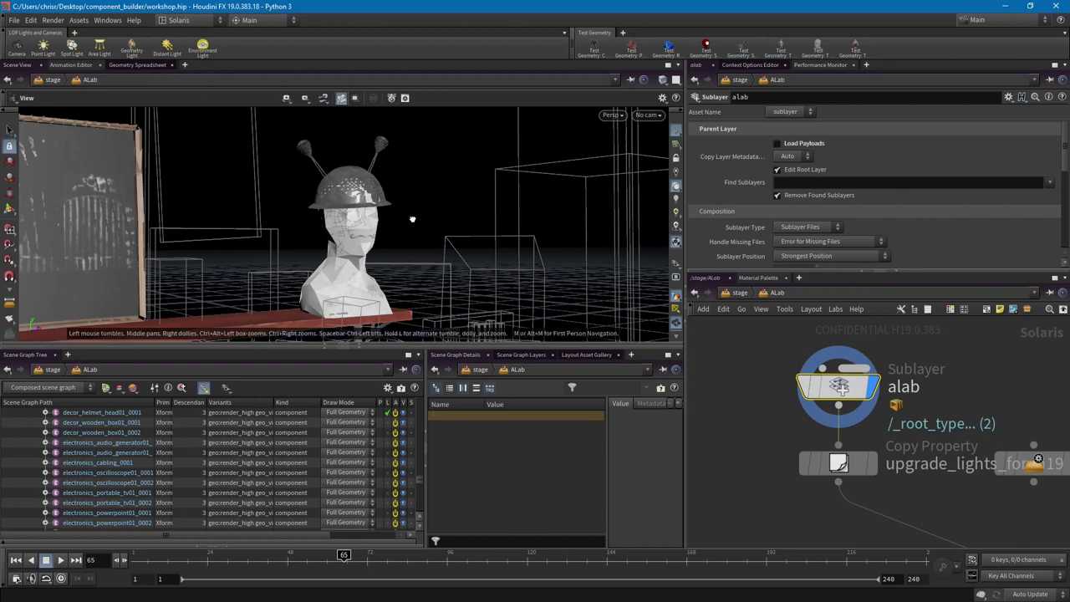
- Inspect the helmet head's low-resolution mesh in wireframe and return the viewport to shaded display
{"action": "left_click_drag", "start_coordinate": [419, 224], "coordinate": [394, 231]}
{"action": "right_click_drag", "start_coordinate": [394, 231], "coordinate": [524, 199]}
{"action": "left_click_drag", "start_coordinate": [523, 199], "coordinate": [473, 224], "text": "alt"}
{"action": "right_click_drag", "start_coordinate": [473, 224], "coordinate": [426, 239], "text": "alt"}
{"action": "key", "text": "w"}
{"action": "key", "text": "Escape"}
{"action": "mouse_move", "coordinate": [397, 249]}
{"action": "left_mouse_down"}
{"action": "mouse_move", "coordinate": [411, 246]}
{"action": "mouse_move", "coordinate": [384, 240]}
{"action": "left_mouse_up"}
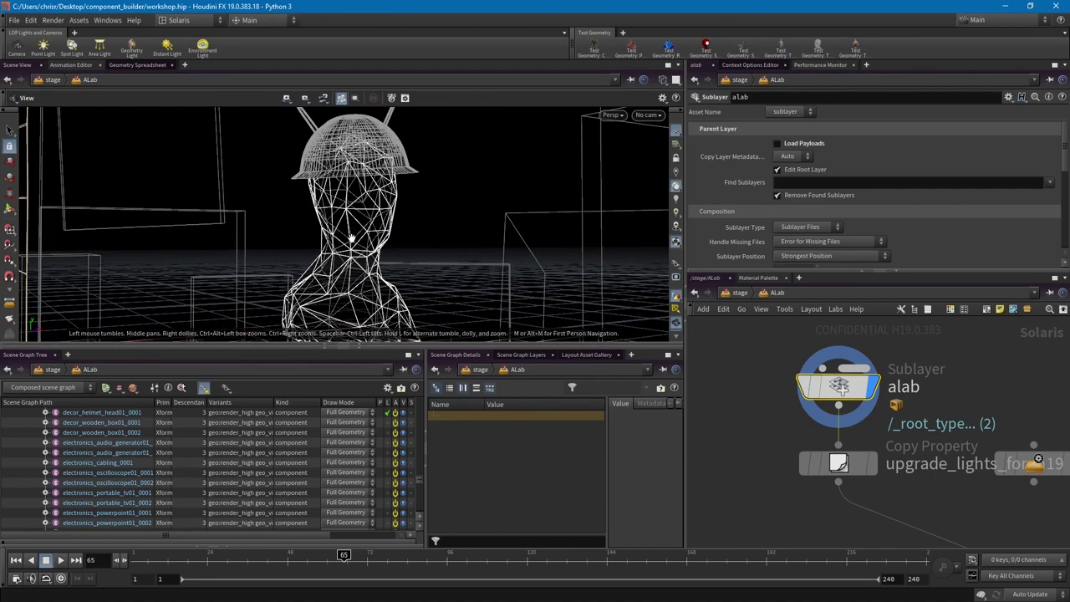
{"action": "key", "text": "w"}
{"action": "key", "text": "s"}
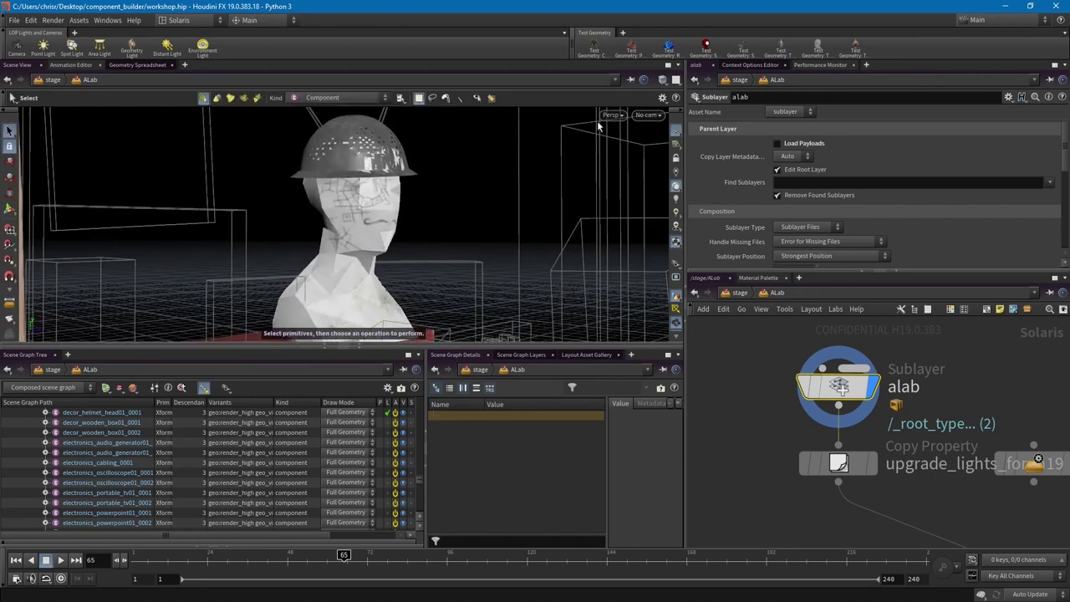
- Preview the helmet head in Karma with the upgrade_lights_for_h19 node displayed, and return the viewport to Houdini GL
{"action": "left_click", "coordinate": [613, 115]}
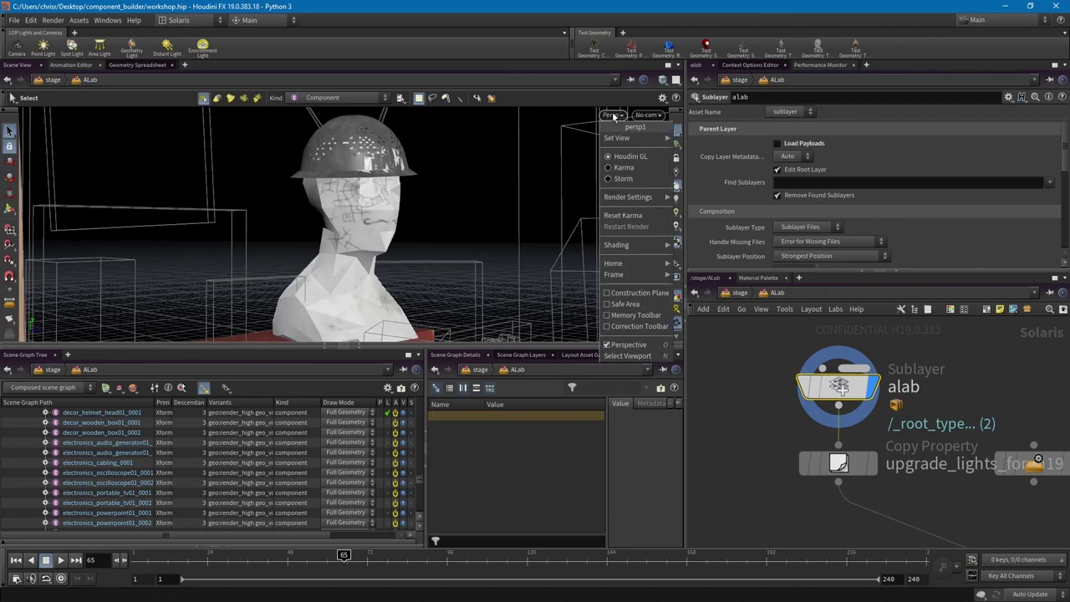
{"action": "left_click", "coordinate": [637, 170]}
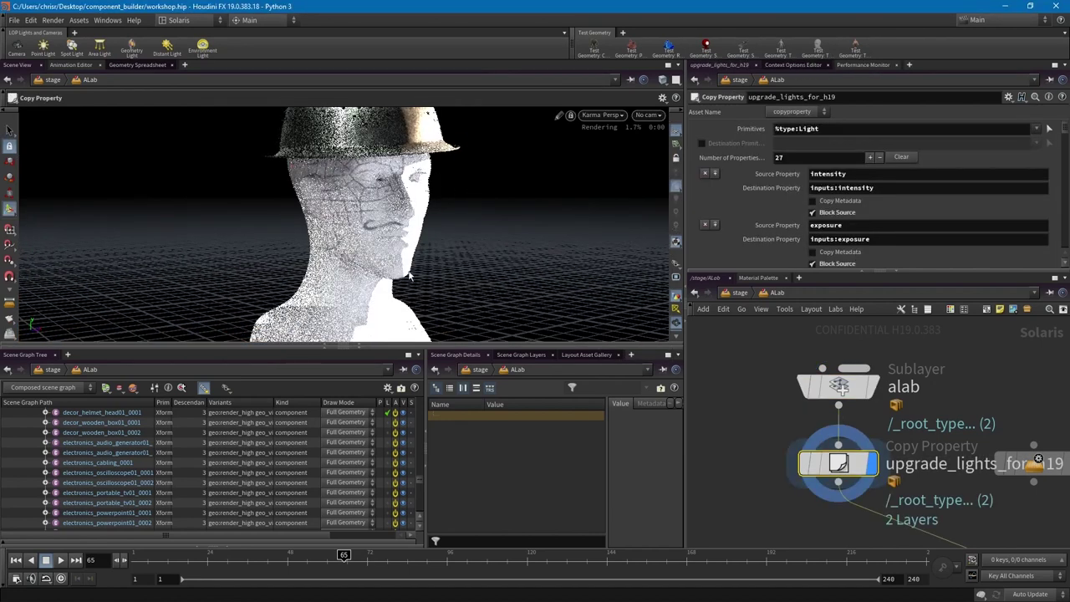
{"action": "left_click", "coordinate": [602, 114]}
{"action": "left_click", "coordinate": [625, 159]}
{"action": "key", "text": "Escape"}
{"action": "right_click_drag", "start_coordinate": [489, 208], "coordinate": [361, 238]}
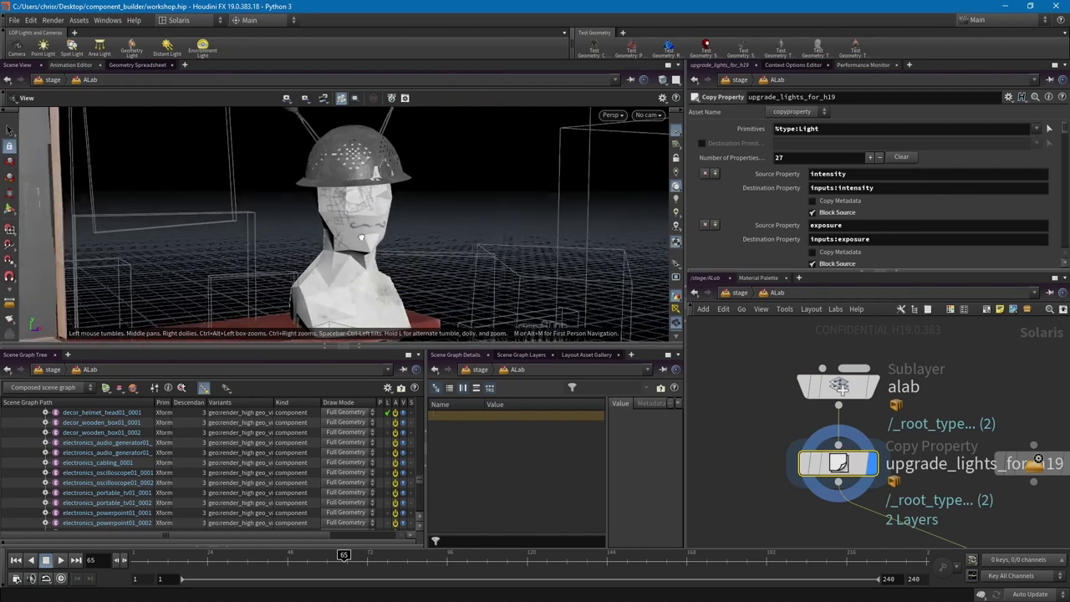
{"action": "key", "text": "Return"}
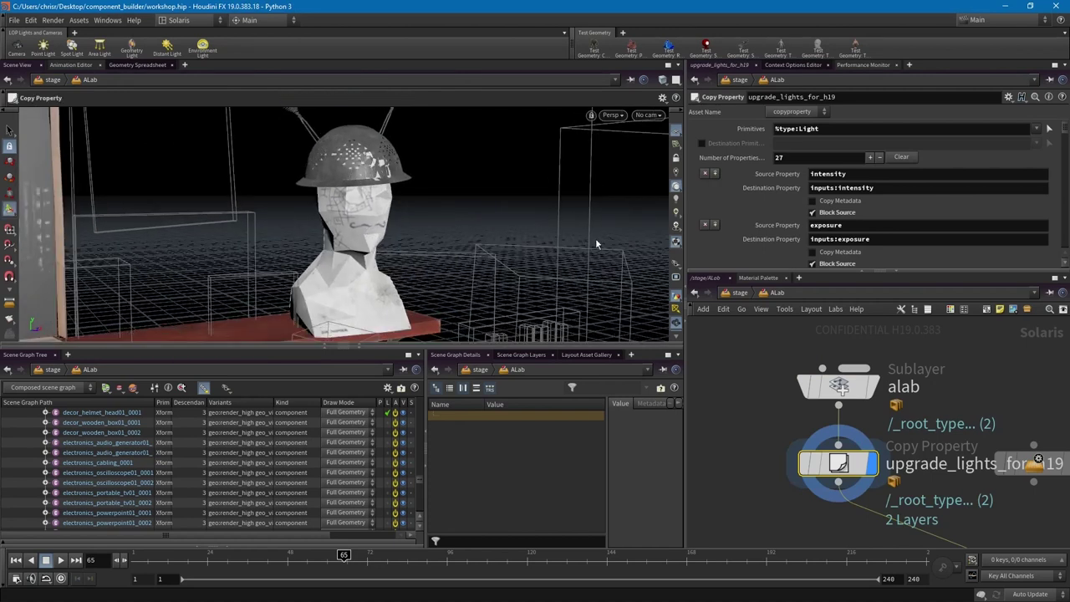
- Set the viewport's geometry purpose to Final Render and examine the helmet head from another angle
{"action": "left_click", "coordinate": [677, 269]}
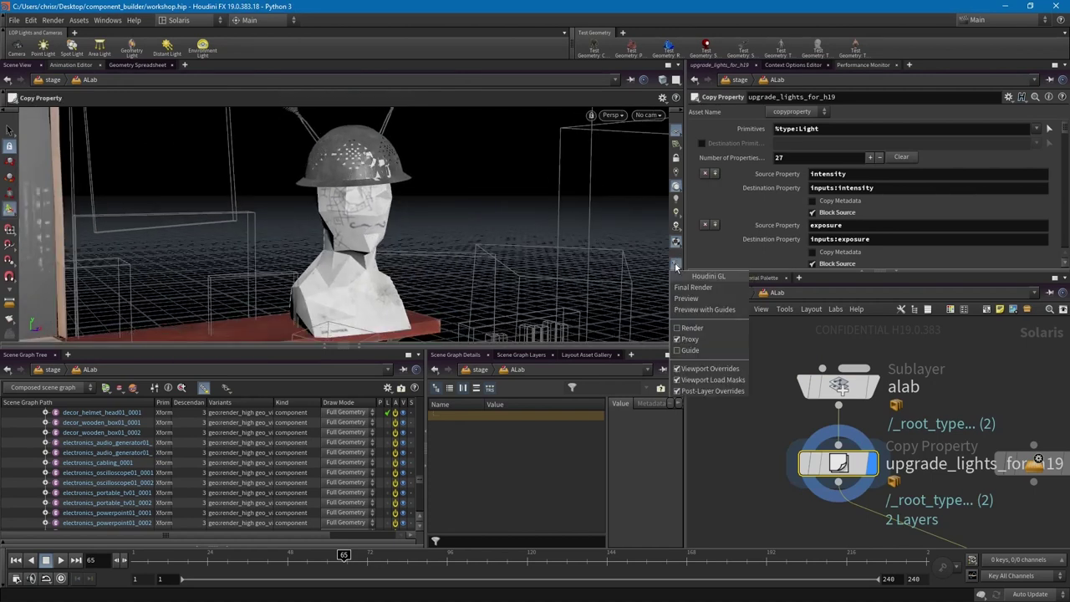
{"action": "left_click", "coordinate": [724, 288]}
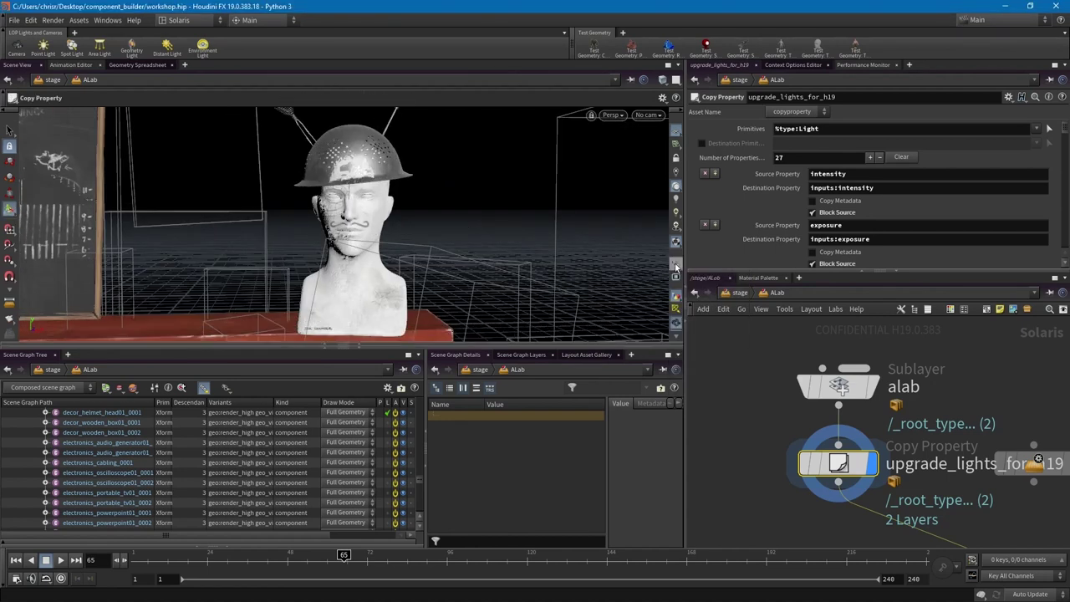
{"action": "key", "text": "Escape"}
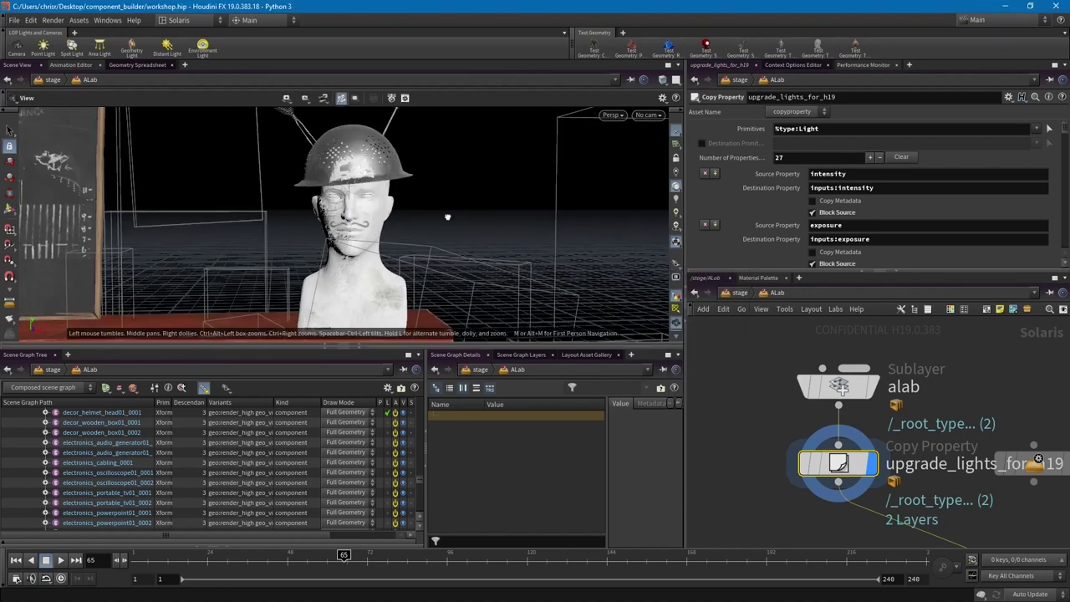
{"action": "left_click_drag", "start_coordinate": [447, 216], "coordinate": [500, 219]}
{"action": "key", "text": "Return"}
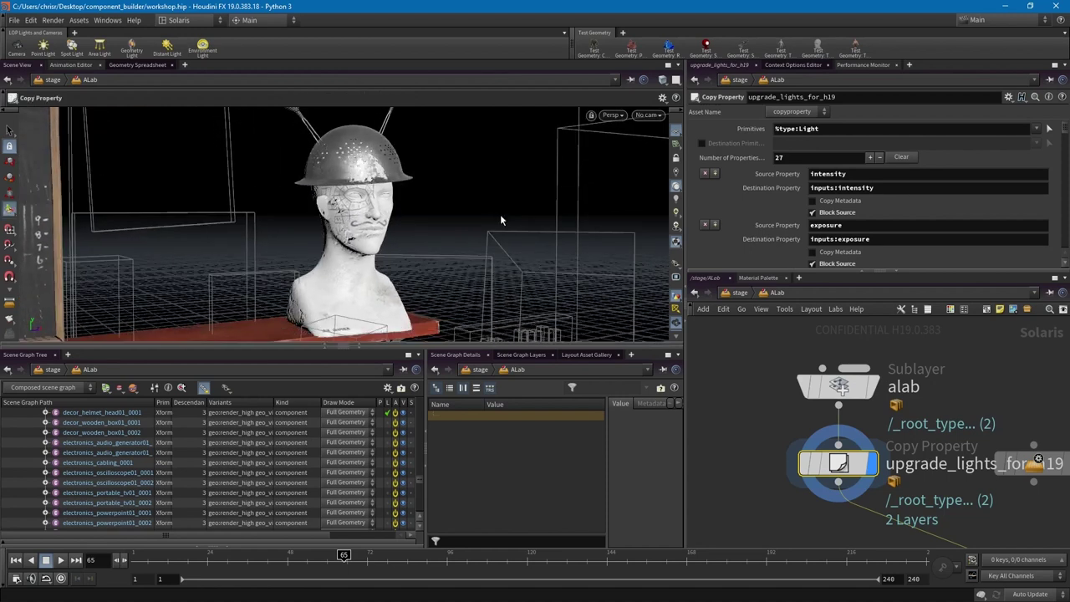
- Set the viewport's geometry purpose back to Preview and view the proxy helmet head together with the blackboard
{"action": "left_click", "coordinate": [676, 253]}
{"action": "left_click", "coordinate": [706, 288]}
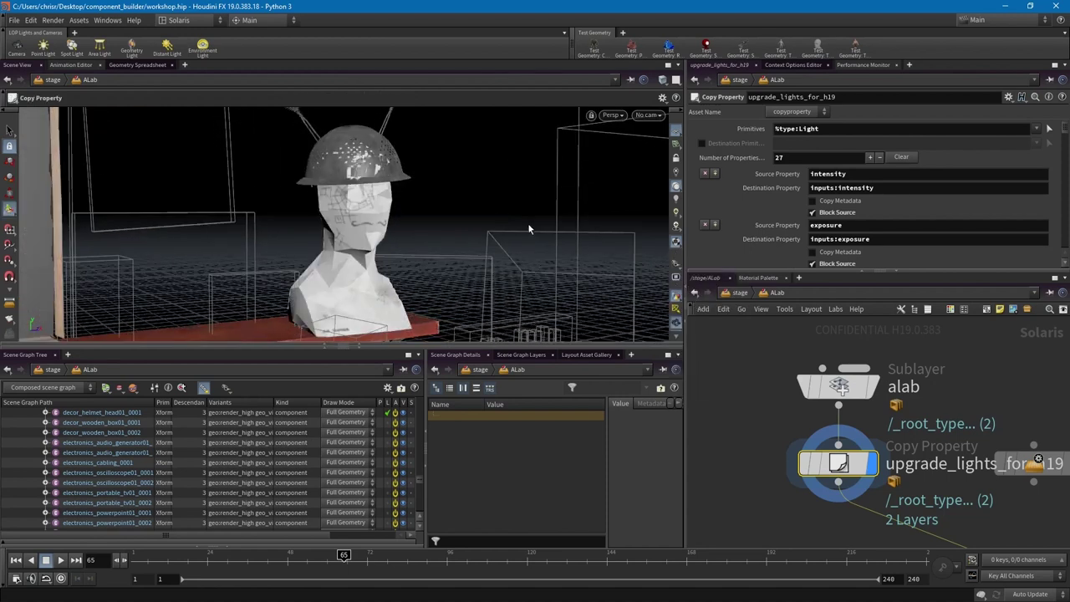
{"action": "key", "text": "Escape"}
{"action": "left_click_drag", "start_coordinate": [529, 228], "coordinate": [524, 218]}
{"action": "left_click_drag", "start_coordinate": [424, 237], "coordinate": [333, 266], "text": "alt"}
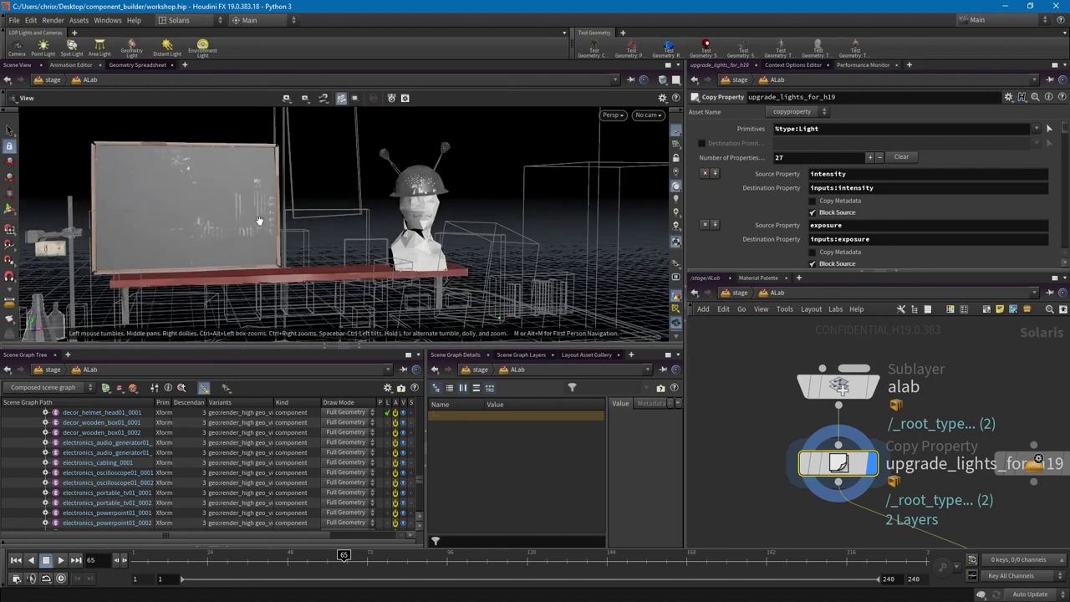
- Select the helmet head component up close and inspect its list of geo variants
{"action": "right_click_drag", "start_coordinate": [331, 260], "coordinate": [511, 189], "text": "alt"}
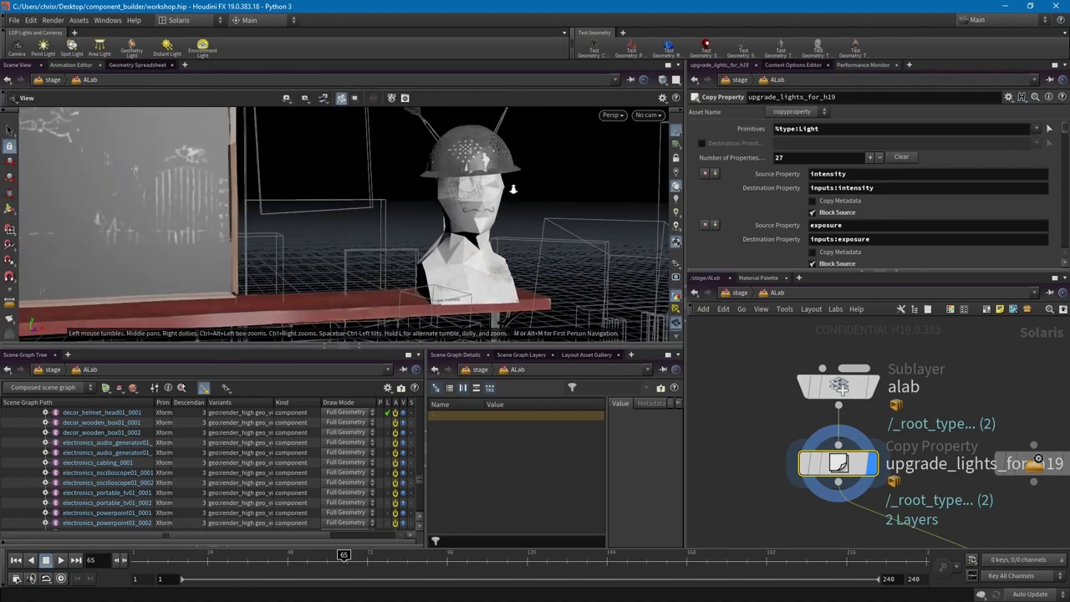
{"action": "middle_click_drag", "start_coordinate": [511, 189], "coordinate": [438, 200], "text": "alt"}
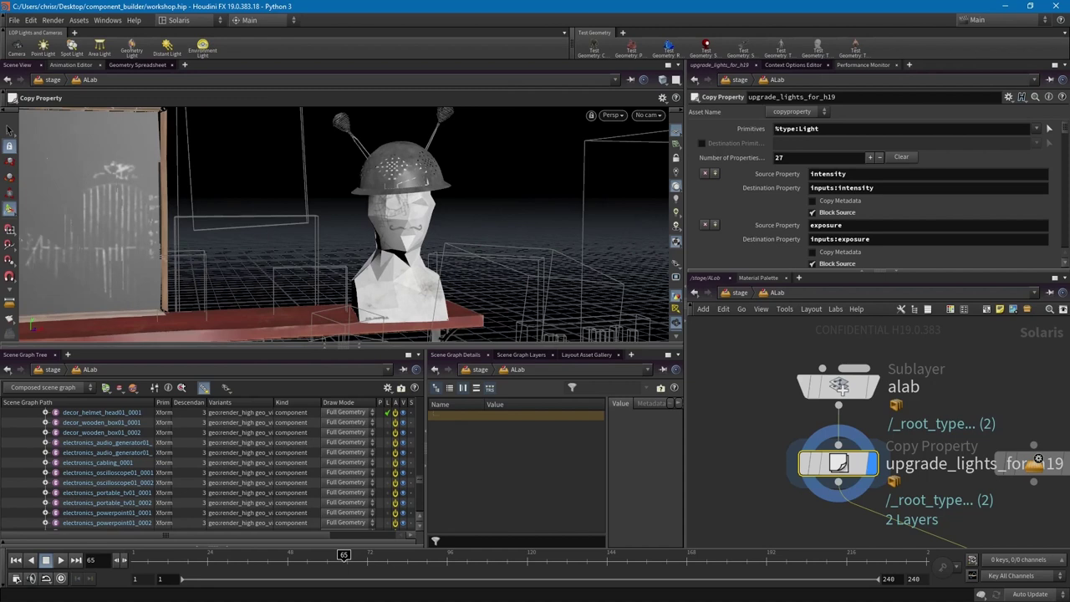
{"action": "key", "text": "s"}
{"action": "left_click", "coordinate": [381, 182]}
{"action": "right_click", "coordinate": [381, 182]}
{"action": "mouse_move", "coordinate": [482, 210]}
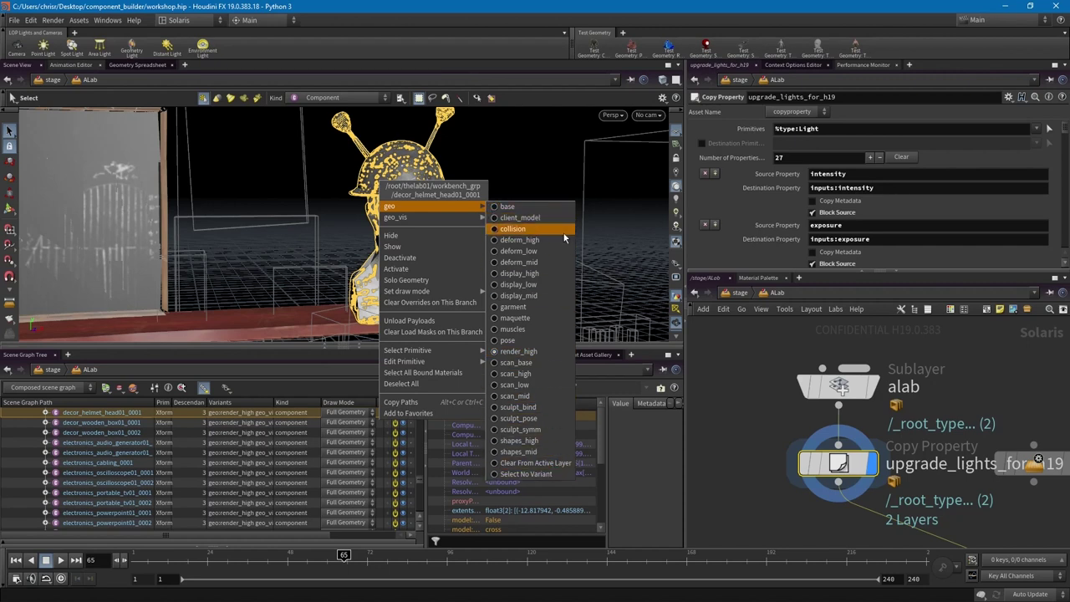
{"action": "left_click", "coordinate": [536, 174]}
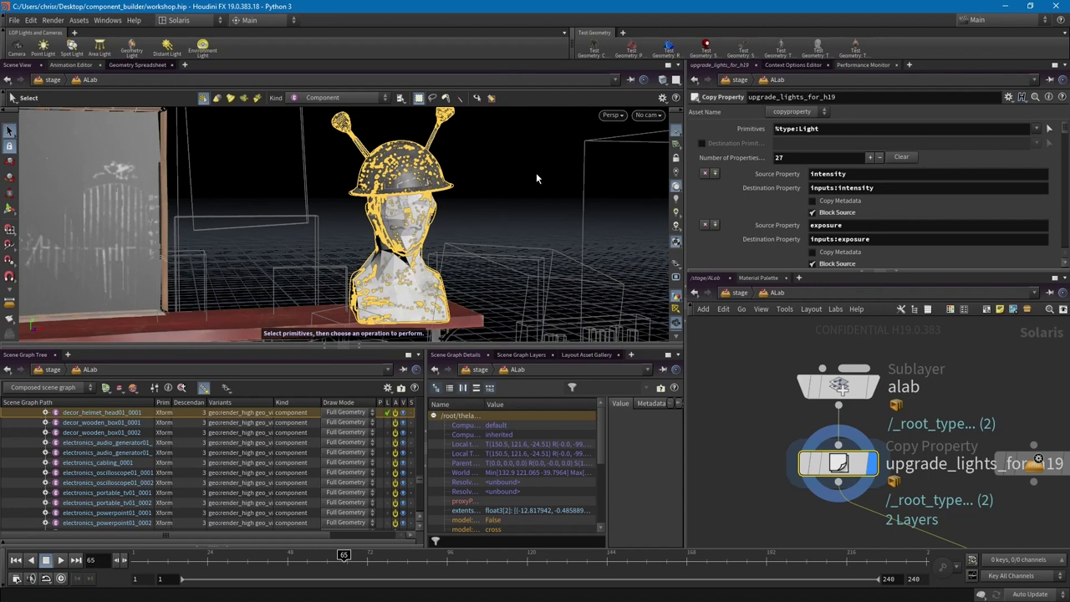
{"action": "left_click", "coordinate": [536, 172]}
{"action": "right_click", "coordinate": [410, 216]}
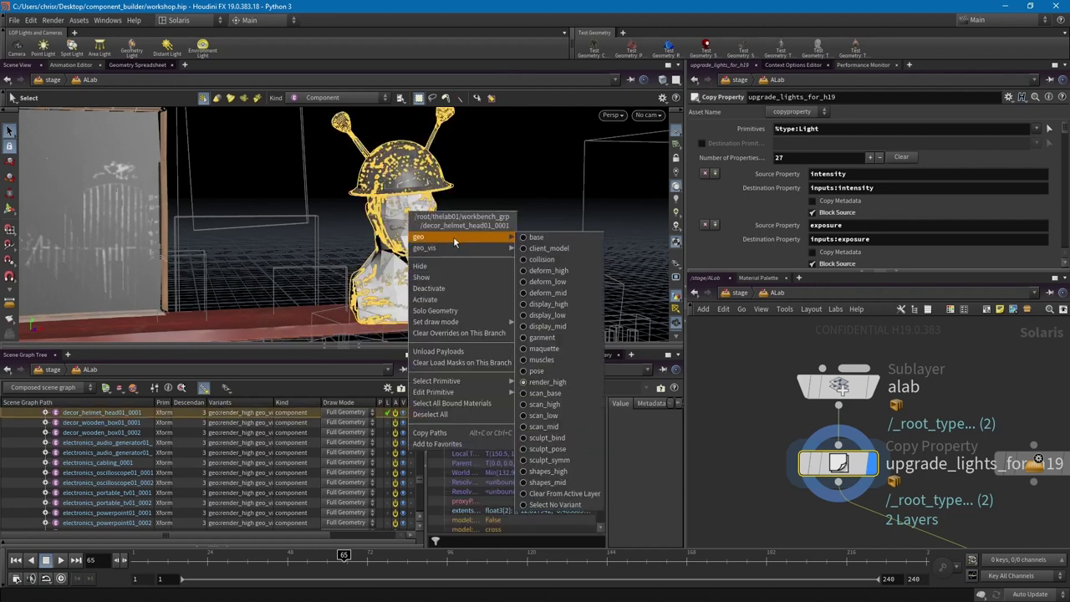
{"action": "key", "text": "Escape"}
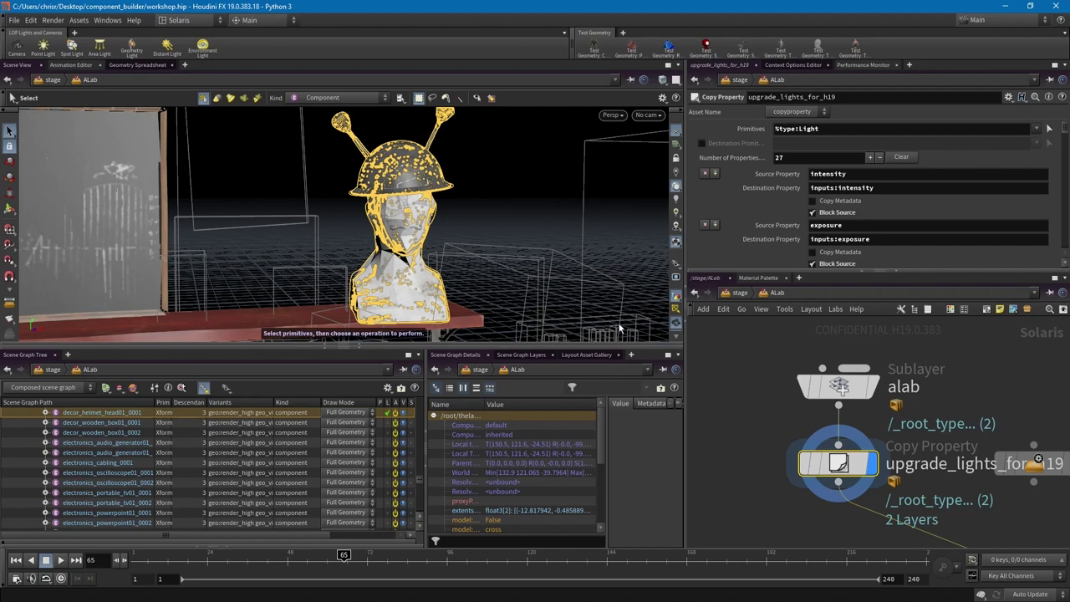
- Select the row of chemistry bottles drawn as bounding boxes and load their payloads
{"action": "scroll", "coordinate": [706, 368], "scroll_direction": "down", "scroll_amount": 2}
{"action": "left_click", "coordinate": [474, 207]}
{"action": "key", "text": "Escape"}
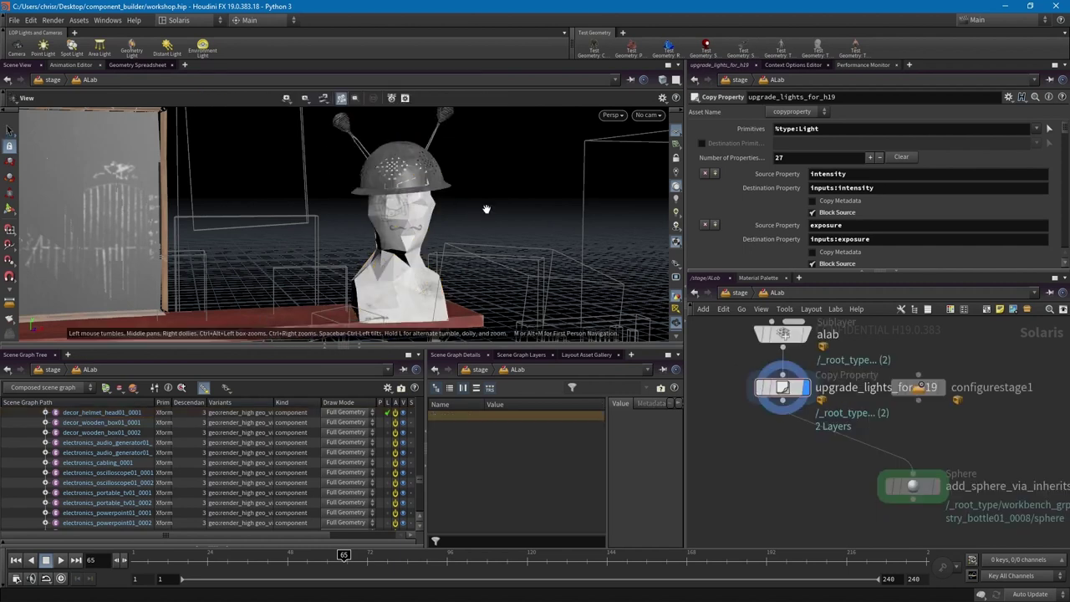
{"action": "left_click_drag", "start_coordinate": [474, 206], "coordinate": [452, 219]}
{"action": "right_click_drag", "start_coordinate": [461, 210], "coordinate": [381, 256]}
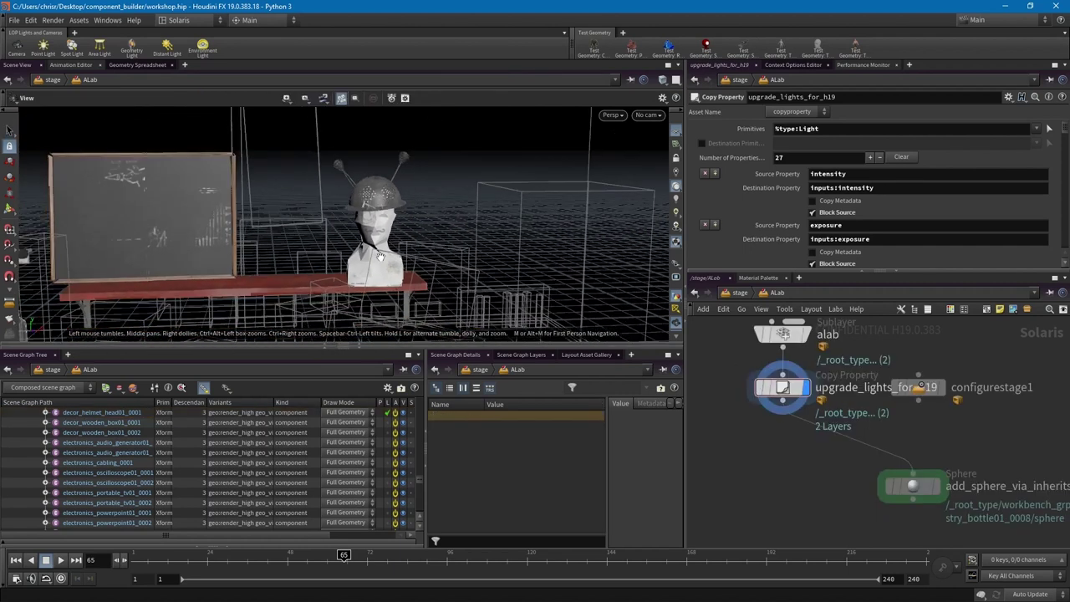
{"action": "middle_click_drag", "start_coordinate": [381, 256], "coordinate": [406, 112]}
{"action": "left_click_drag", "start_coordinate": [406, 112], "coordinate": [390, 170]}
{"action": "middle_click_drag", "start_coordinate": [391, 169], "coordinate": [402, 203]}
{"action": "key", "text": "s"}
{"action": "left_click_drag", "start_coordinate": [236, 171], "coordinate": [411, 204]}
{"action": "right_click", "coordinate": [107, 413]}
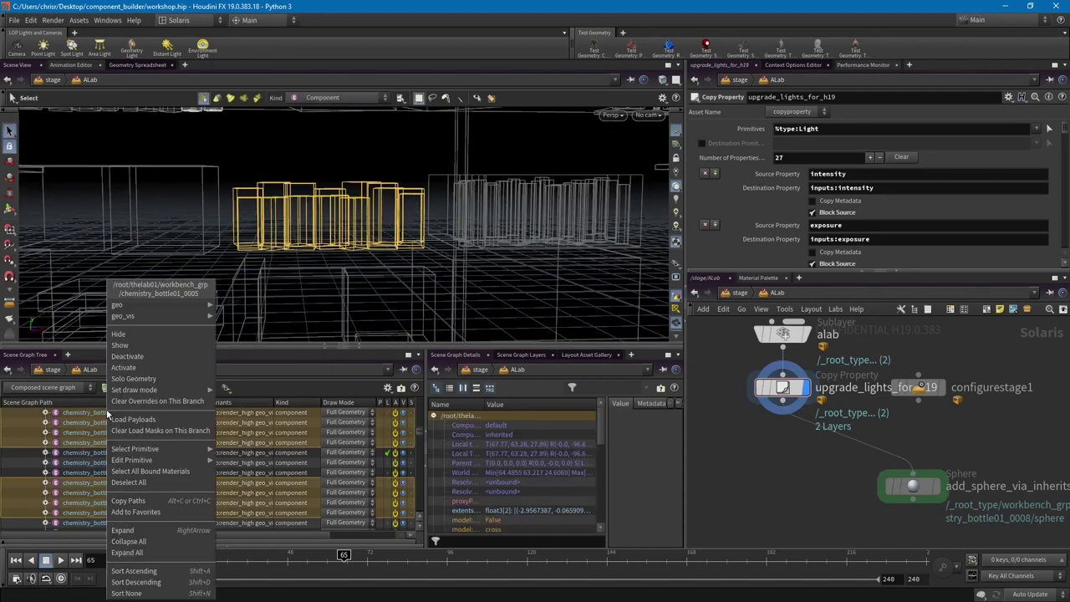
{"action": "left_click", "coordinate": [134, 420]}
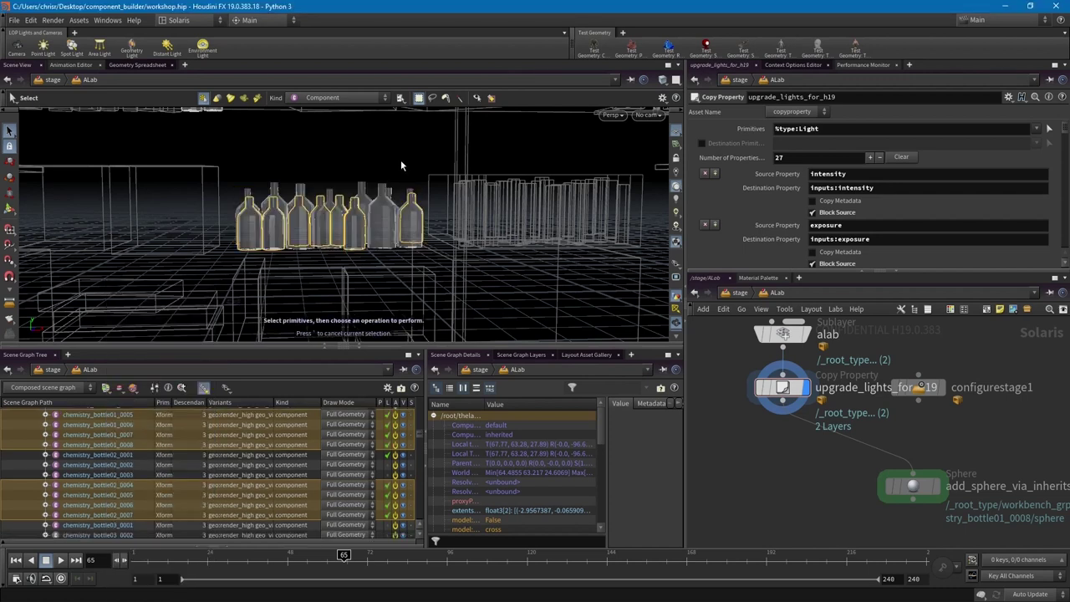
- Clear the selection and examine the loaded chemistry bottles up close
{"action": "key", "text": "Escape"}
{"action": "mouse_move", "coordinate": [400, 159]}
{"action": "left_mouse_down"}
{"action": "mouse_move", "coordinate": [410, 161]}
{"action": "mouse_move", "coordinate": [392, 157]}
{"action": "left_mouse_up"}
{"action": "key", "text": "s"}
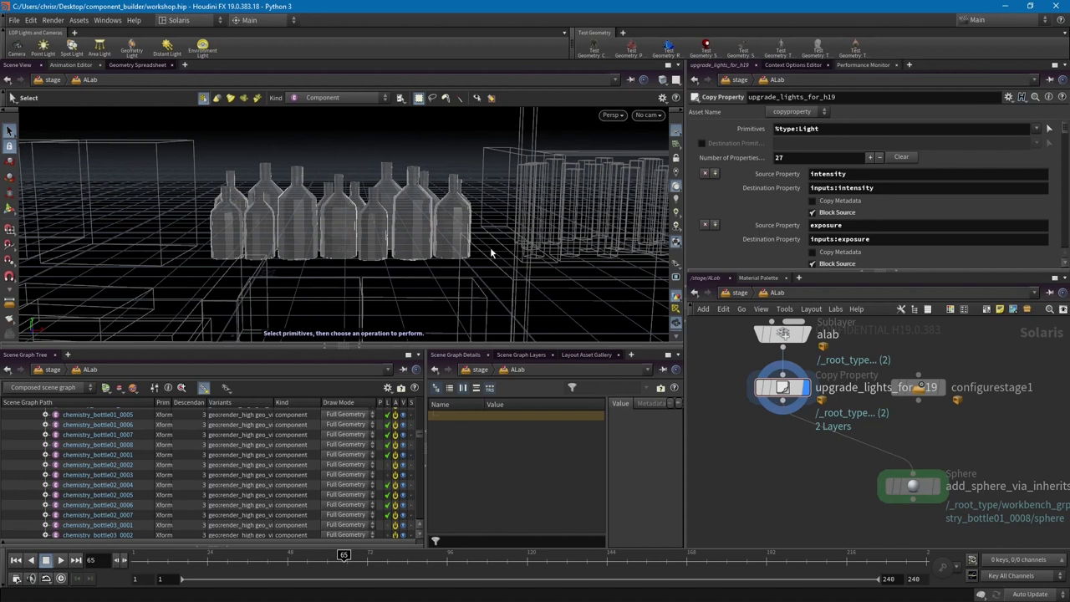
{"action": "left_click_drag", "start_coordinate": [920, 388], "coordinate": [970, 360]}
{"action": "mouse_move", "coordinate": [936, 491]}
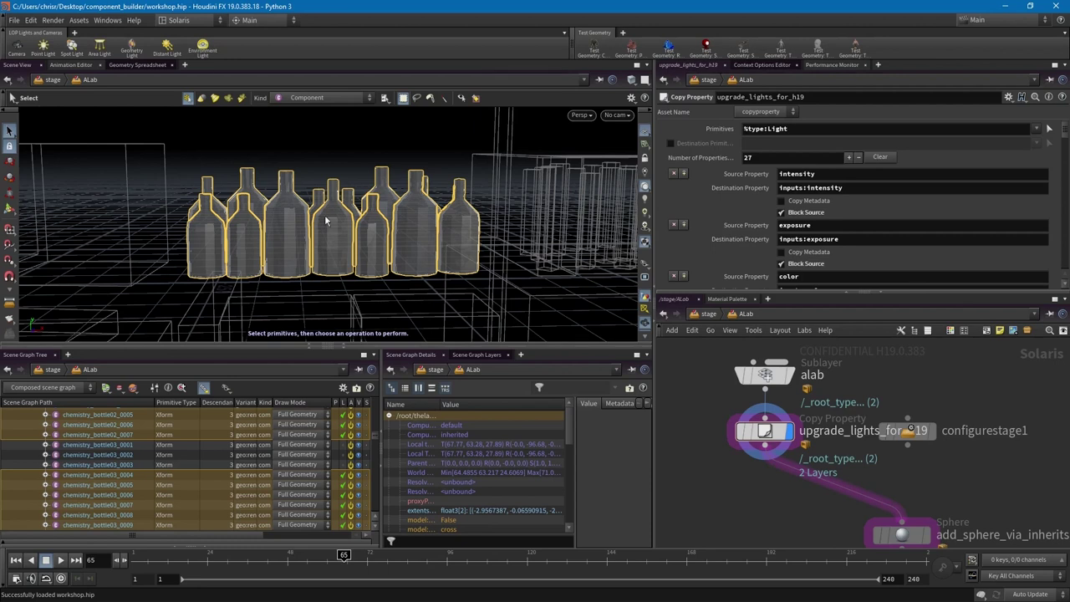
{"action": "left_click_drag", "start_coordinate": [324, 215], "coordinate": [318, 164], "text": "alt"}
{"action": "key", "text": "s"}
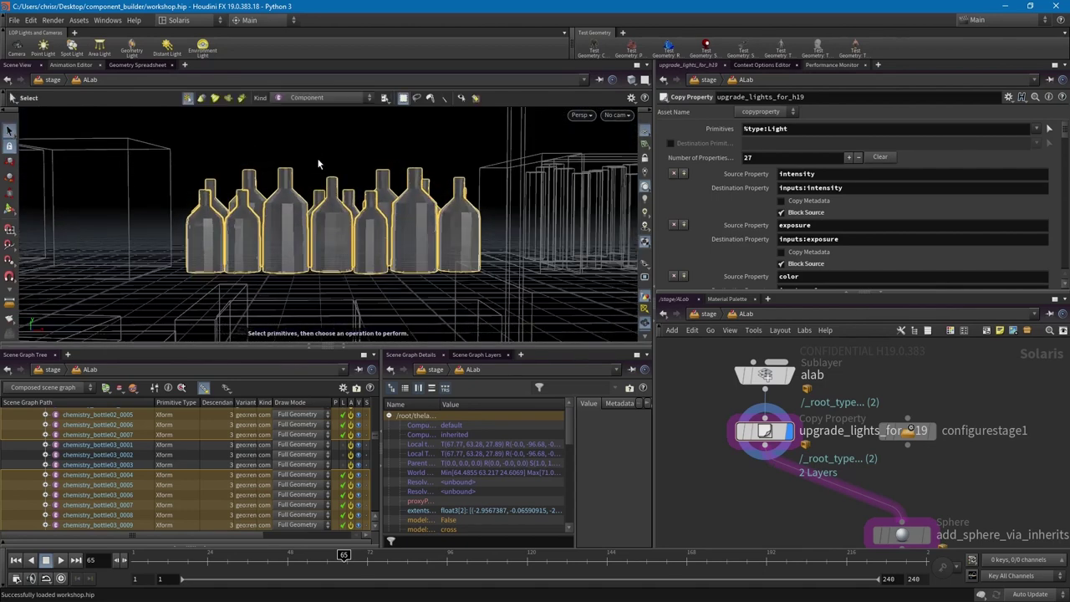
- Move the configurestage1 node clear of the upgrade_lights_for_h19 label and display the add_sphere_via_inherits node
{"action": "middle_click_drag", "start_coordinate": [972, 485], "coordinate": [930, 392]}
{"action": "middle_click_drag", "start_coordinate": [881, 352], "coordinate": [876, 389]}
{"action": "left_click_drag", "start_coordinate": [876, 387], "coordinate": [975, 383]}
{"action": "middle_click_drag", "start_coordinate": [940, 430], "coordinate": [960, 417]}
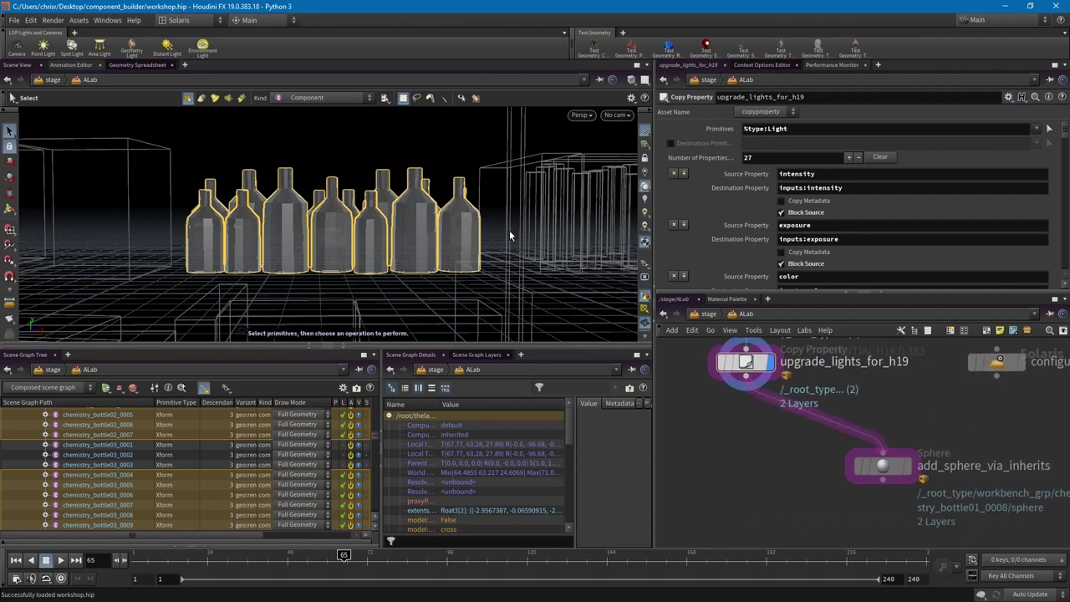
{"action": "left_click", "coordinate": [883, 465]}
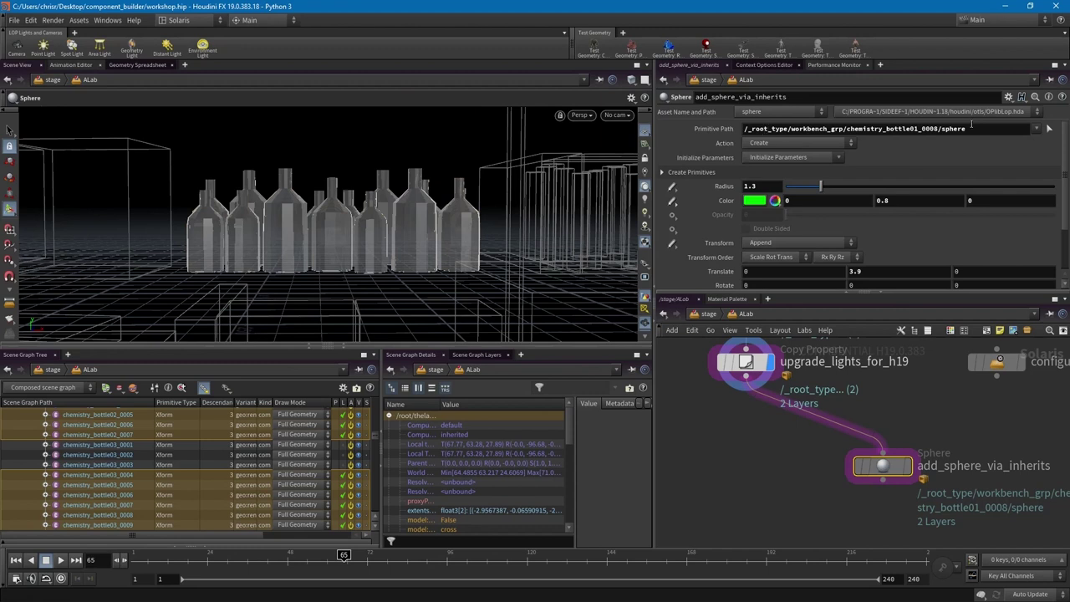
{"action": "left_click", "coordinate": [907, 465]}
{"action": "left_click_drag", "start_coordinate": [454, 227], "coordinate": [393, 238], "text": "alt"}
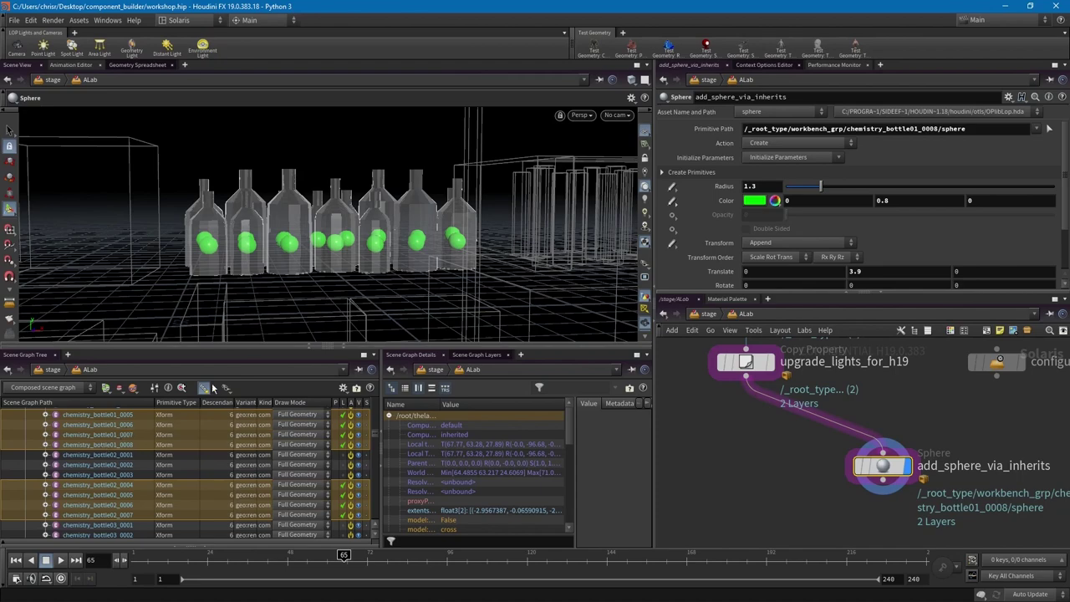
- Deselect the bottles and examine the green spheres inside them from several angles
{"action": "key", "text": "Escape"}
{"action": "left_click_drag", "start_coordinate": [405, 192], "coordinate": [391, 224]}
{"action": "key", "text": "Return"}
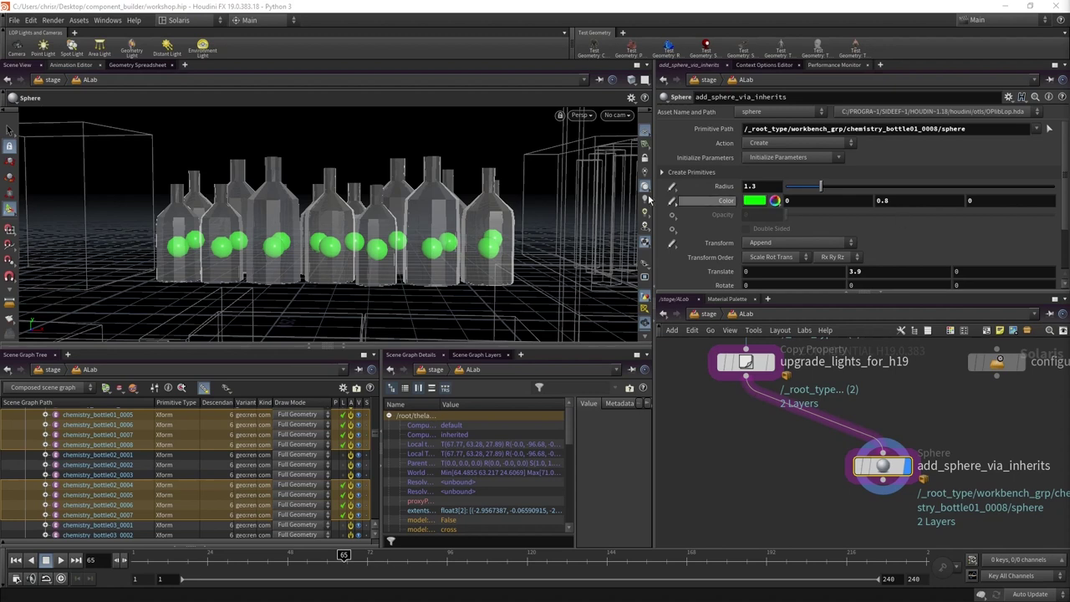
{"action": "left_click", "coordinate": [484, 136]}
{"action": "key", "text": "Escape"}
{"action": "right_click_drag", "start_coordinate": [452, 135], "coordinate": [346, 165]}
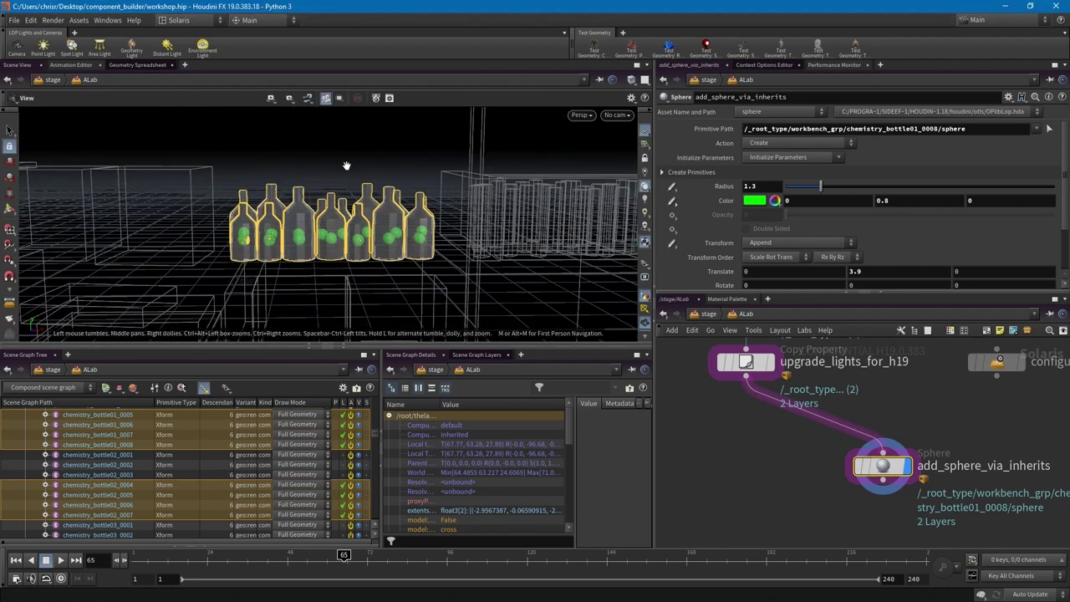
{"action": "key", "text": "s"}
{"action": "left_click", "coordinate": [349, 160]}
{"action": "left_click_drag", "start_coordinate": [348, 159], "coordinate": [391, 160], "text": "alt"}
{"action": "key", "text": "Return"}
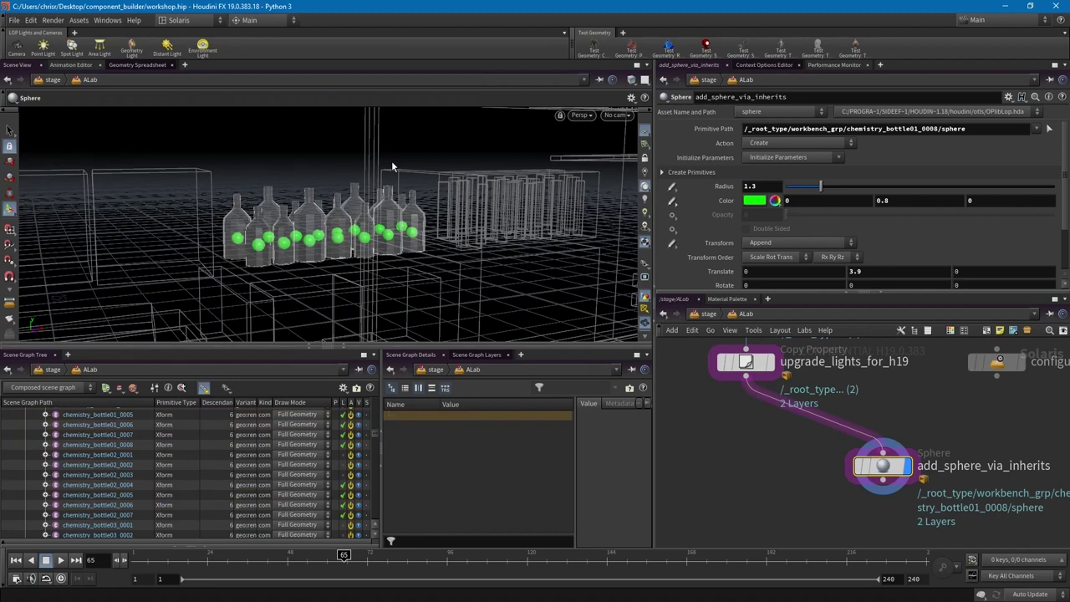
{"action": "left_click_drag", "start_coordinate": [392, 160], "coordinate": [484, 132]}
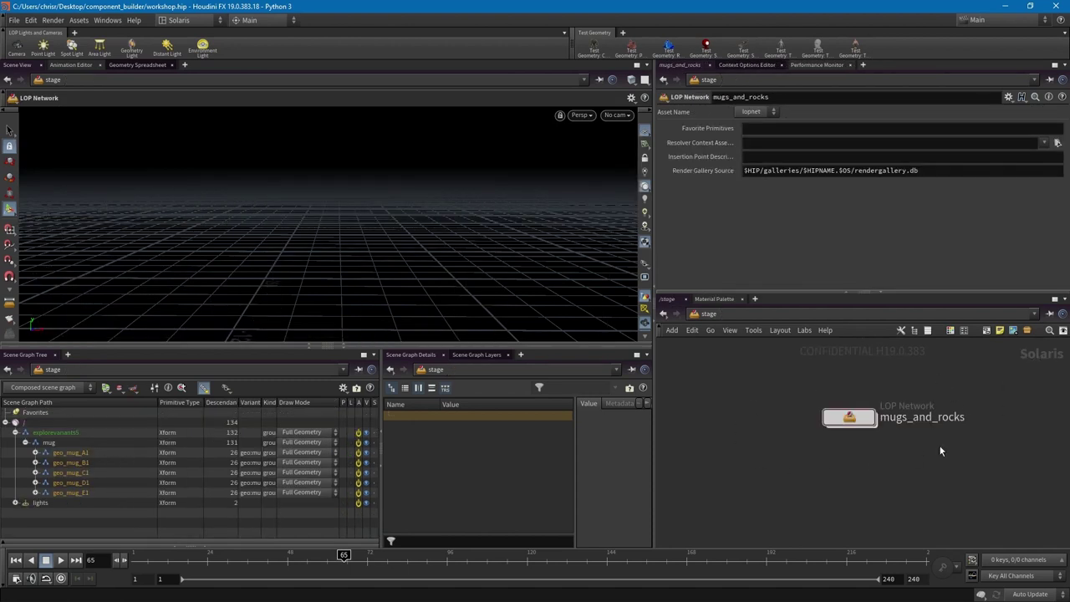
- Open the mugs_and_rocks network, display componentgeometry1 and enter its internal geometry network
{"action": "double_click", "coordinate": [848, 418]}
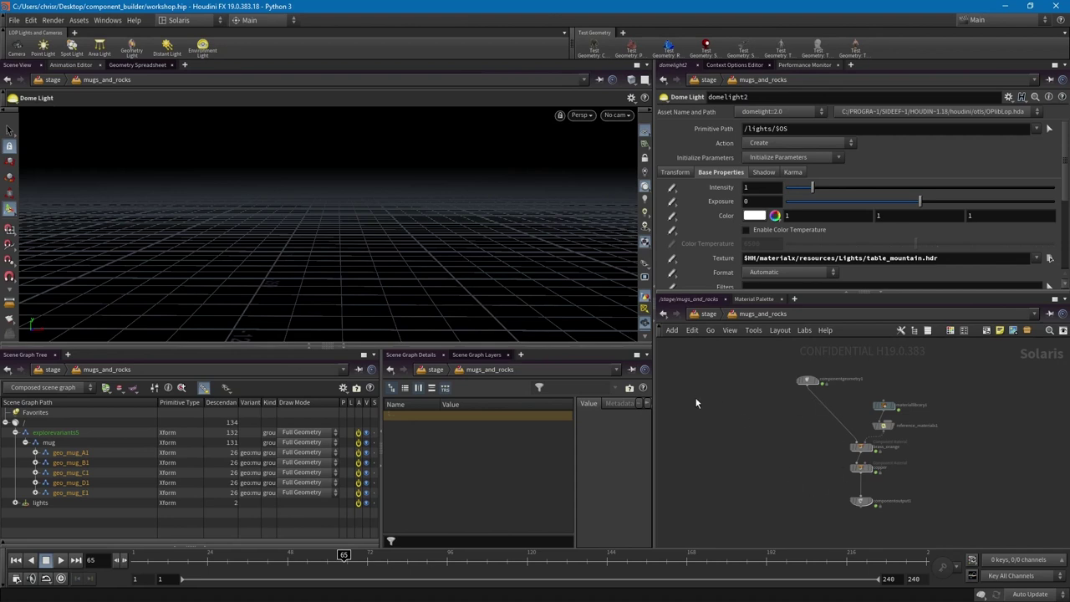
{"action": "scroll", "coordinate": [763, 390], "scroll_direction": "up", "scroll_amount": 3}
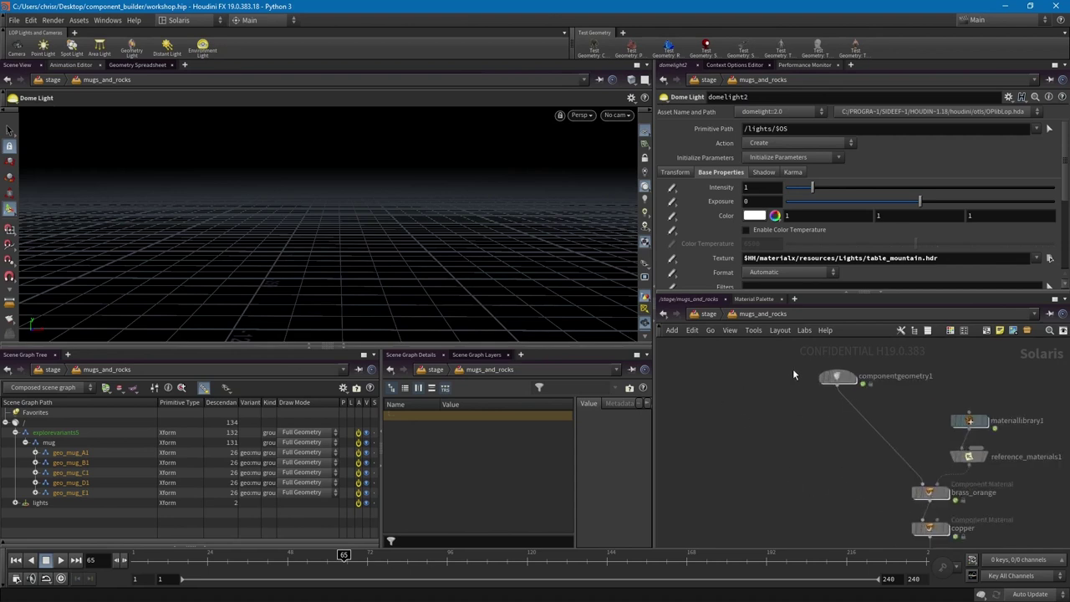
{"action": "left_click", "coordinate": [851, 381]}
{"action": "left_click", "coordinate": [840, 378]}
{"action": "scroll", "coordinate": [836, 401], "scroll_direction": "up", "scroll_amount": 4}
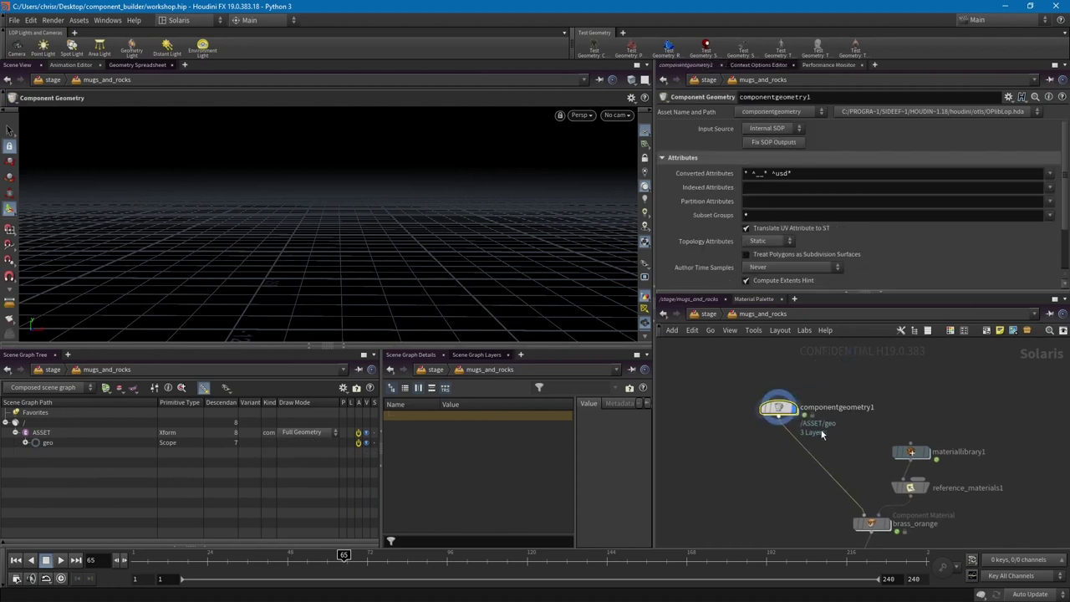
{"action": "scroll", "coordinate": [884, 490], "scroll_direction": "down", "scroll_amount": 1}
{"action": "mouse_move", "coordinate": [808, 436]}
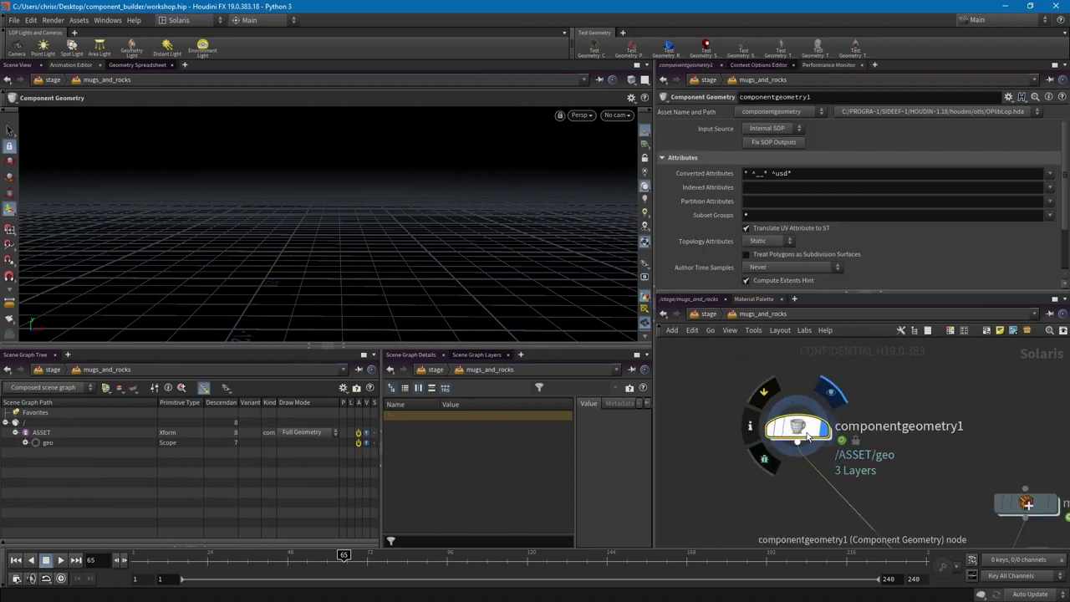
{"action": "double_click", "coordinate": [808, 436]}
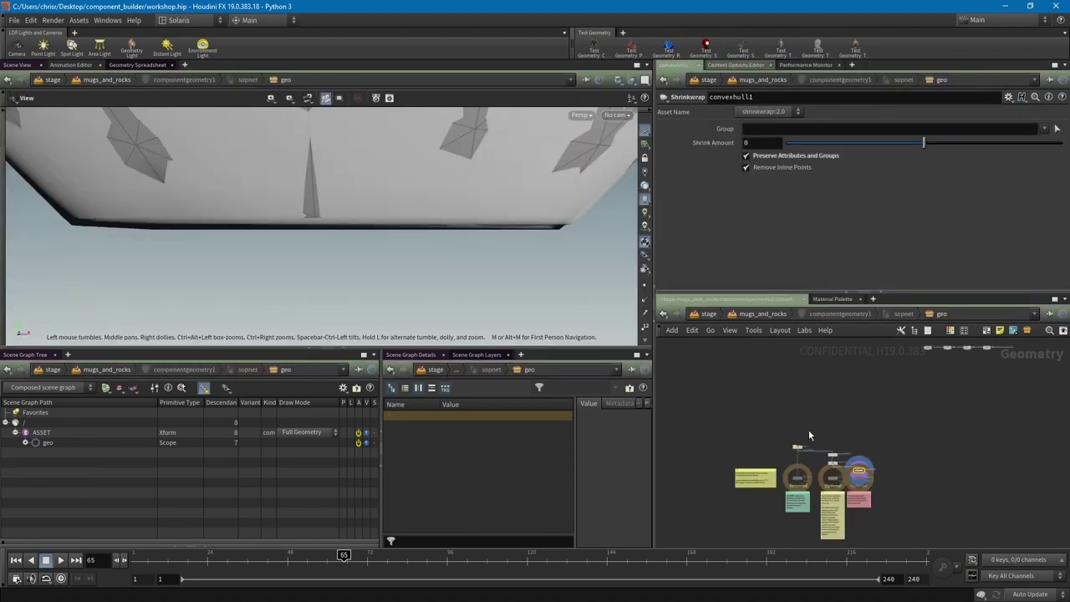
- Move the file1, groupdelete1, remesh1 and convexhull1 nodes slightly up, away from the three output nodes
{"action": "scroll", "coordinate": [832, 465], "scroll_direction": "up", "scroll_amount": 5}
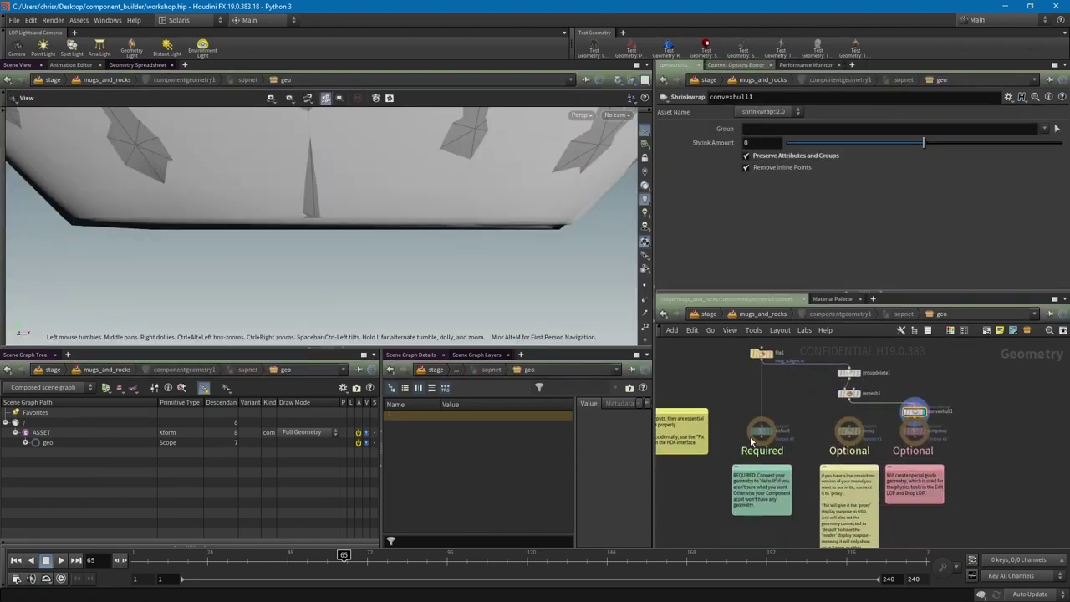
{"action": "left_click_drag", "start_coordinate": [927, 356], "coordinate": [836, 420]}
{"action": "left_click_drag", "start_coordinate": [850, 398], "coordinate": [849, 387]}
{"action": "middle_click_drag", "start_coordinate": [809, 403], "coordinate": [815, 454]}
{"action": "left_click_drag", "start_coordinate": [768, 406], "coordinate": [766, 388]}
{"action": "middle_click_drag", "start_coordinate": [767, 391], "coordinate": [768, 364]}
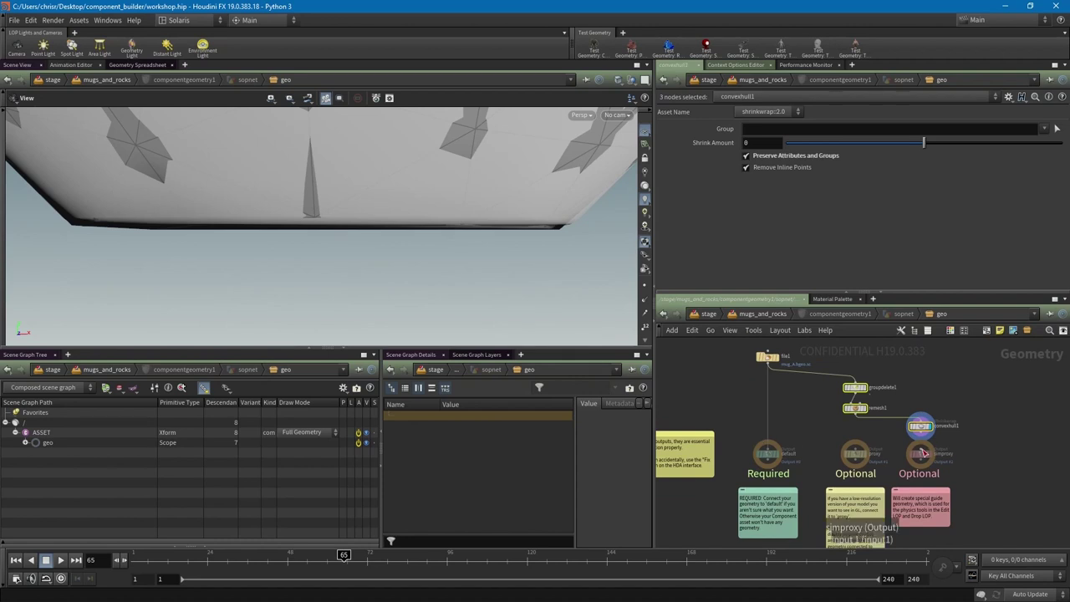
{"action": "left_click", "coordinate": [816, 433]}
- Examine the default output node and the geometry subsets under the asset's shape mesh in the scene graph
{"action": "scroll", "coordinate": [795, 451], "scroll_direction": "up", "scroll_amount": 4}
{"action": "middle_click_drag", "start_coordinate": [796, 451], "coordinate": [868, 401]}
{"action": "scroll", "coordinate": [867, 406], "scroll_direction": "up", "scroll_amount": 2}
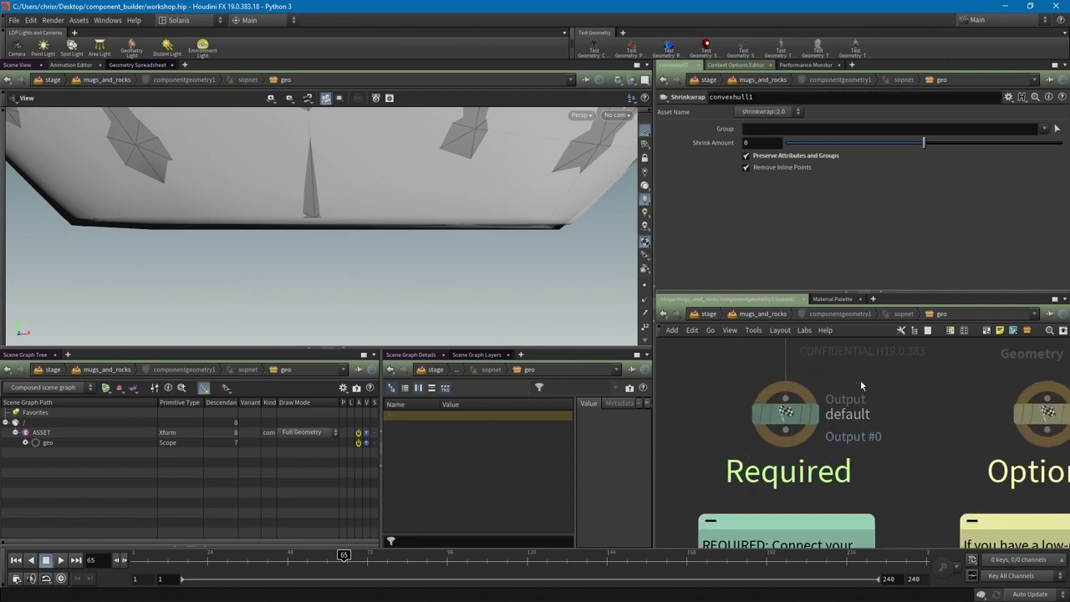
{"action": "left_click", "coordinate": [25, 443]}
{"action": "left_click", "coordinate": [35, 454]}
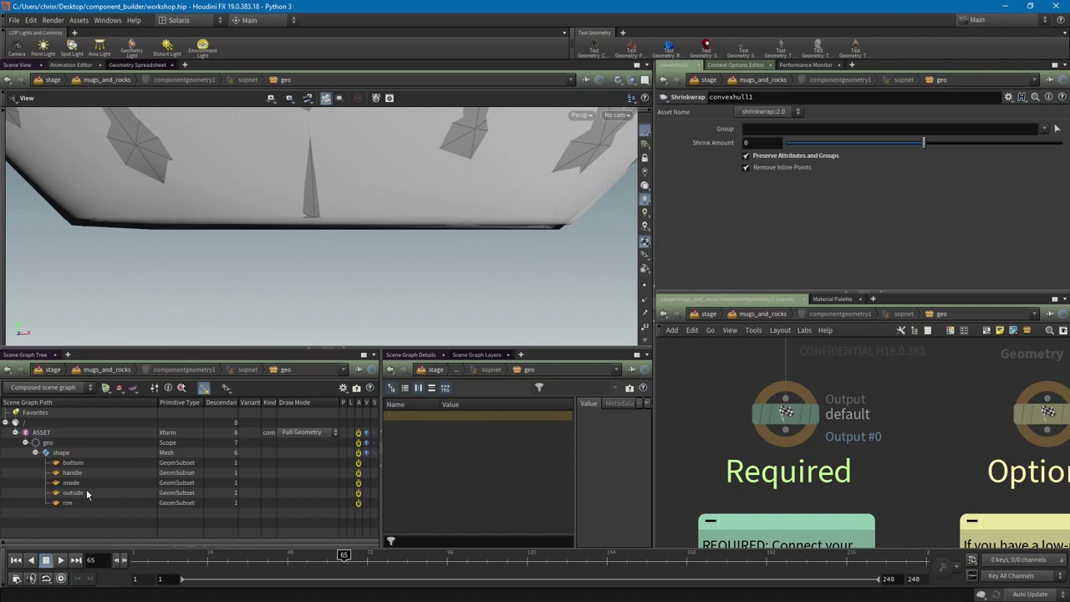
{"action": "left_click", "coordinate": [36, 452]}
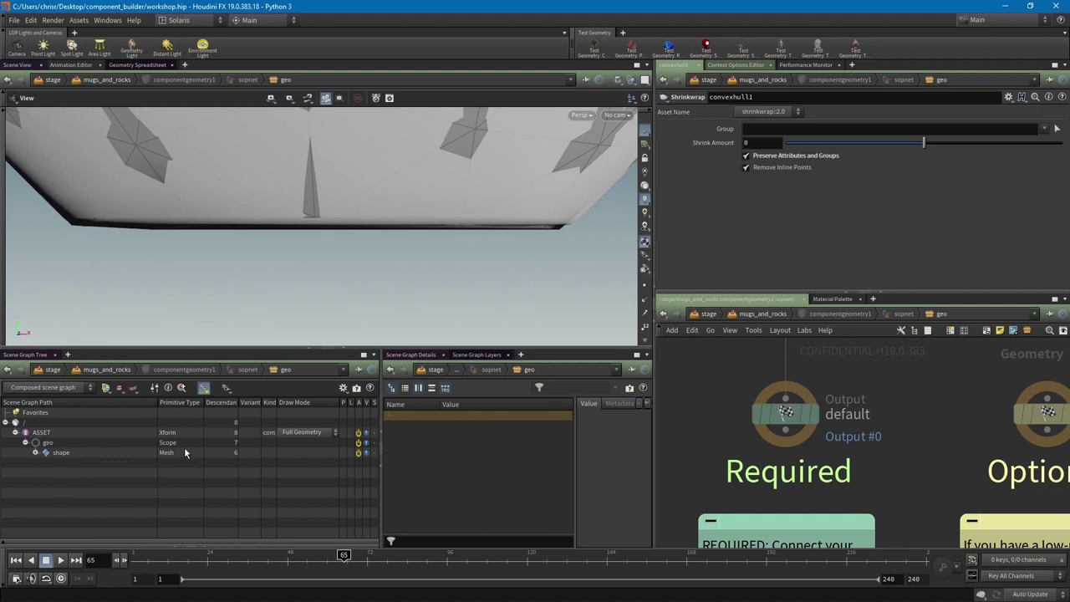
- Connect remesh1 to the proxy output and expand the asset's proxy and render scopes in the scene graph
{"action": "middle_click_drag", "start_coordinate": [915, 376], "coordinate": [864, 457]}
{"action": "scroll", "coordinate": [870, 415], "scroll_direction": "down", "scroll_amount": 3}
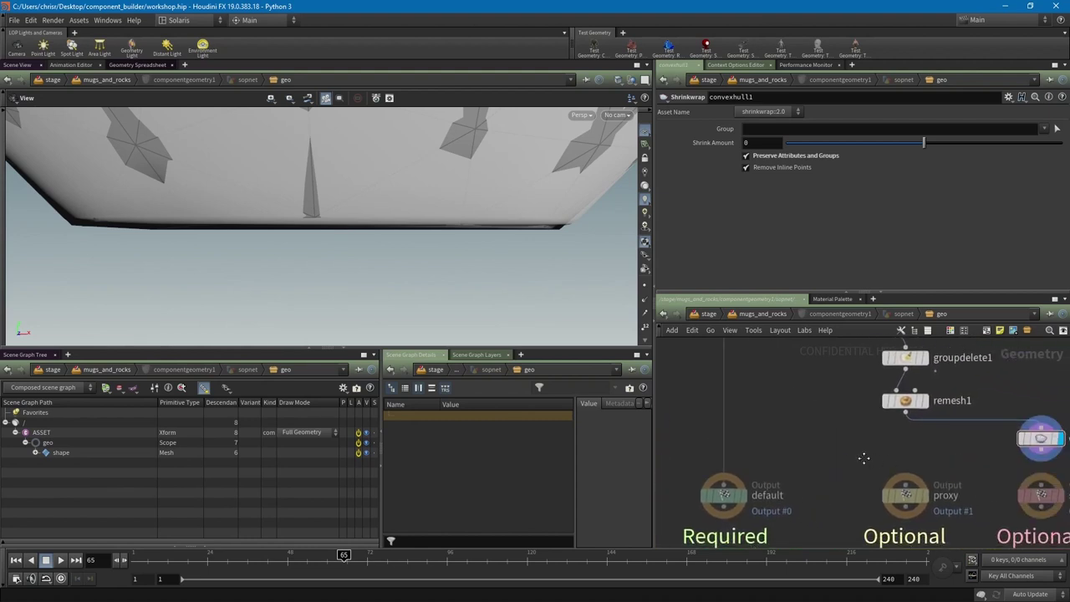
{"action": "left_click", "coordinate": [906, 411]}
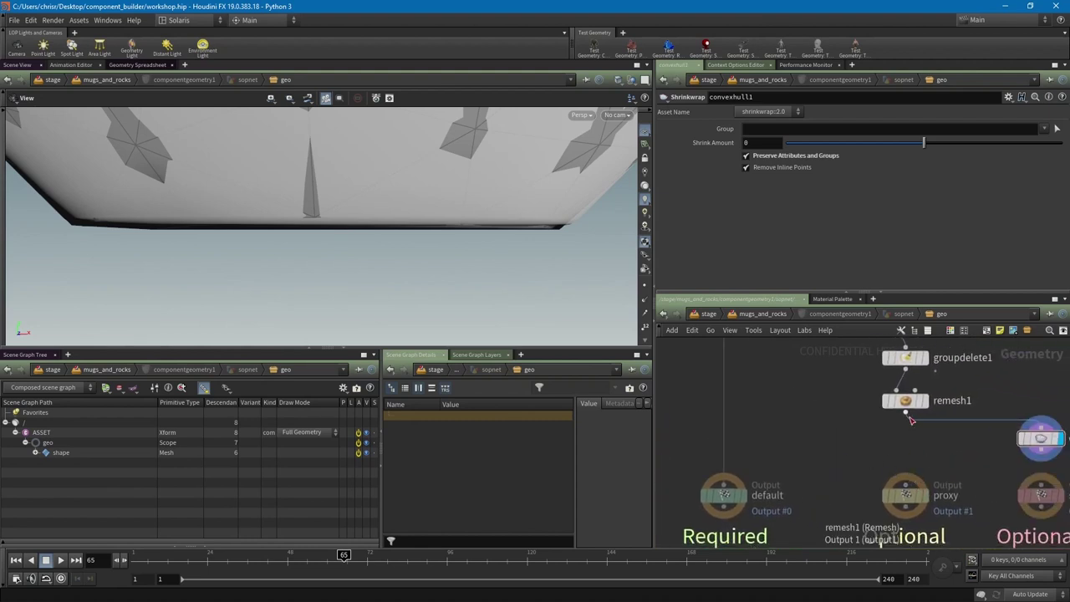
{"action": "left_click", "coordinate": [909, 480]}
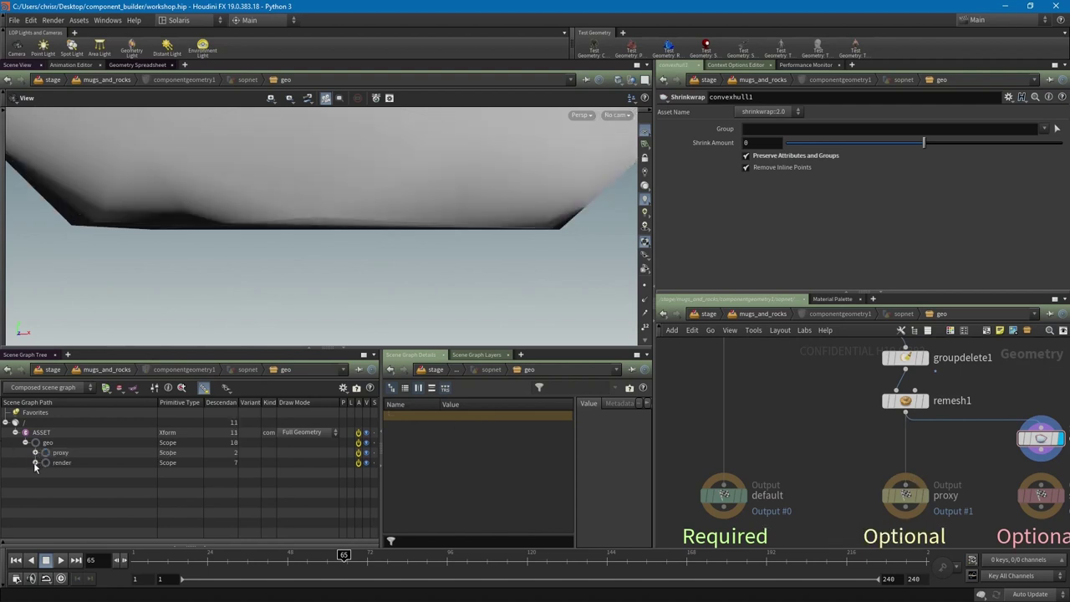
{"action": "left_click", "coordinate": [35, 453]}
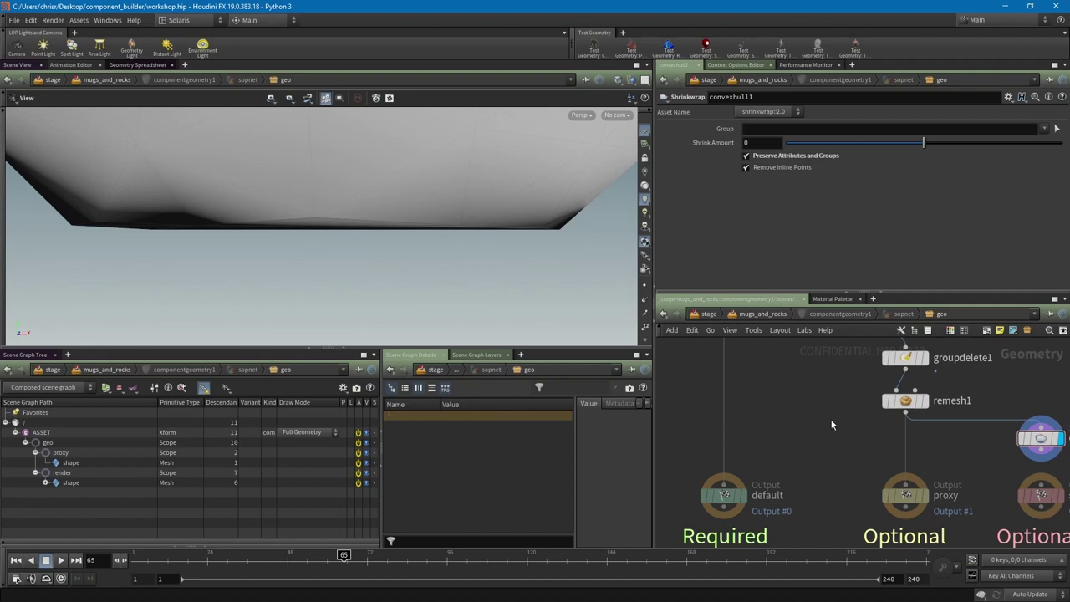
{"action": "middle_click_drag", "start_coordinate": [864, 452], "coordinate": [898, 457]}
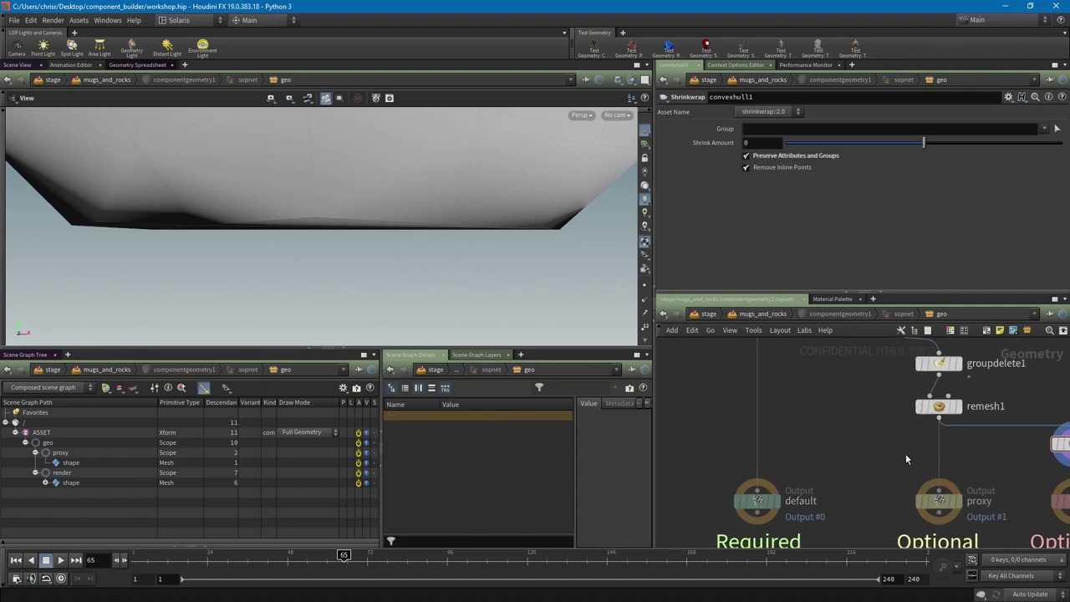
- Cut the wire between remesh1 and the proxy output and reconnect the two nodes
{"action": "key", "text": "y"}
{"action": "left_click_drag", "start_coordinate": [907, 454], "coordinate": [994, 473]}
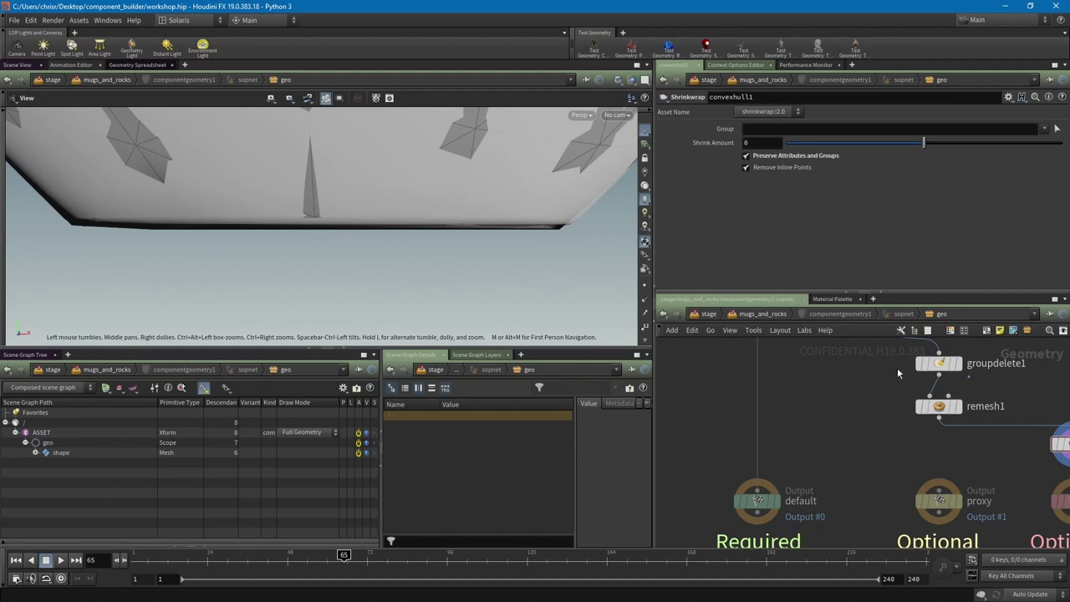
{"action": "left_click_drag", "start_coordinate": [939, 416], "coordinate": [939, 485]}
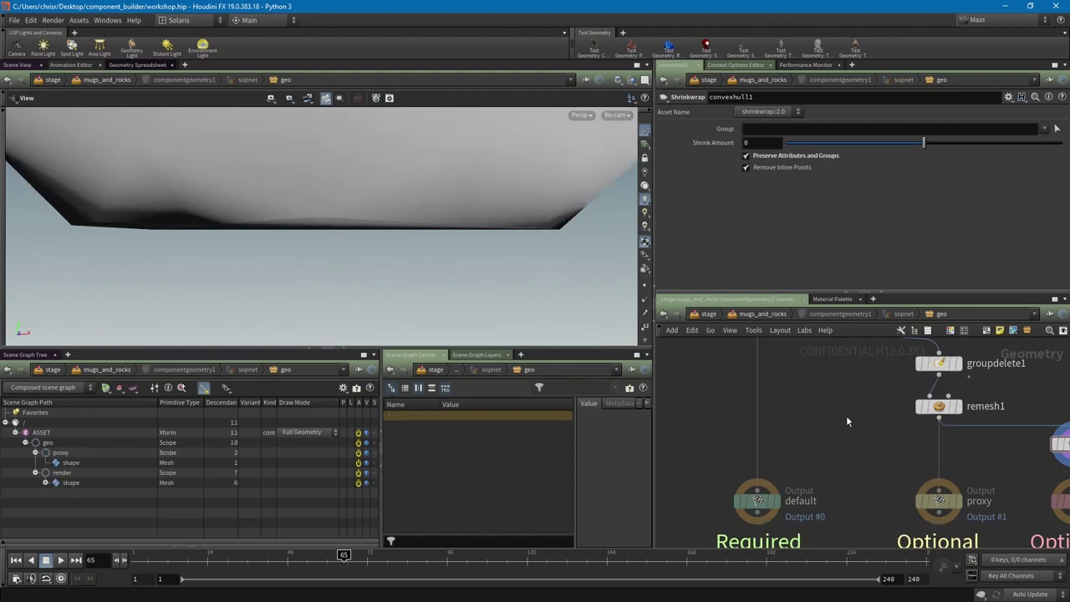
- Connect the convexhull1 node to the simproxy output
{"action": "middle_click_drag", "start_coordinate": [846, 415], "coordinate": [682, 347]}
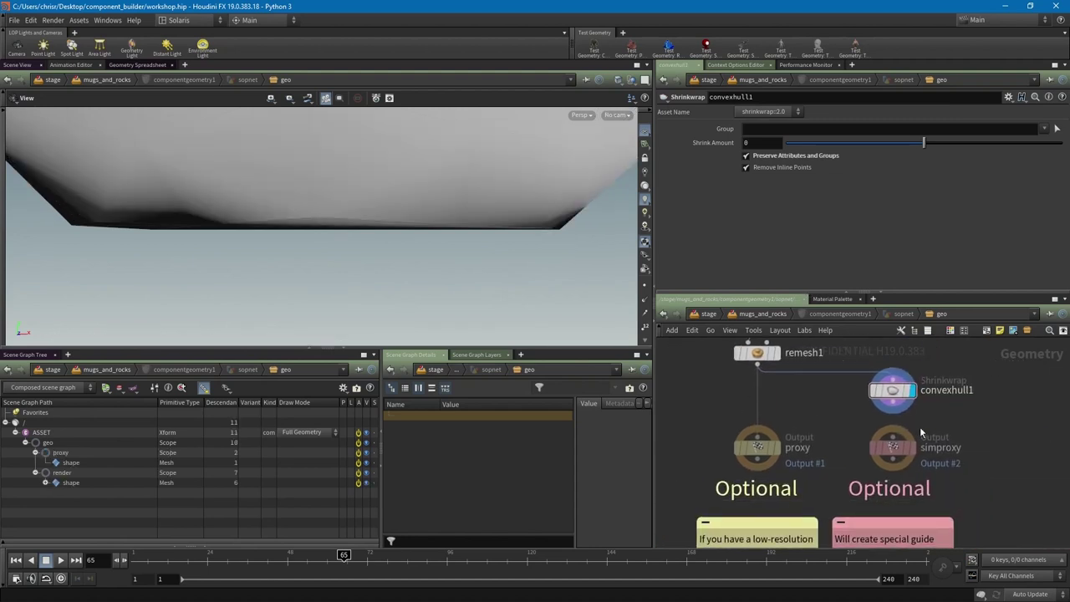
{"action": "scroll", "coordinate": [920, 426], "scroll_direction": "up", "scroll_amount": 5}
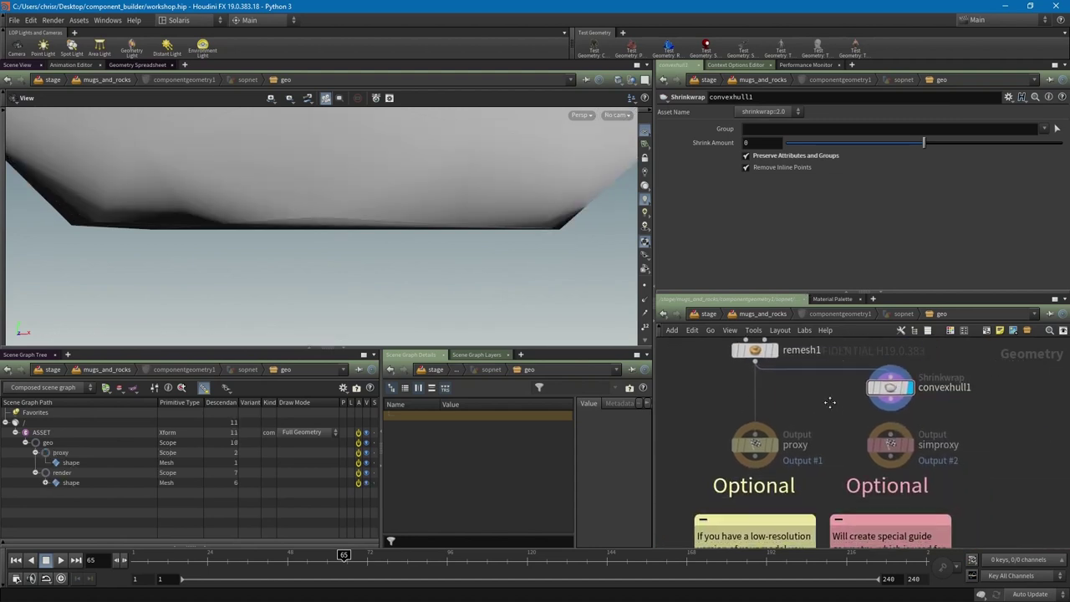
{"action": "left_click", "coordinate": [906, 409]}
{"action": "left_click", "coordinate": [892, 464]}
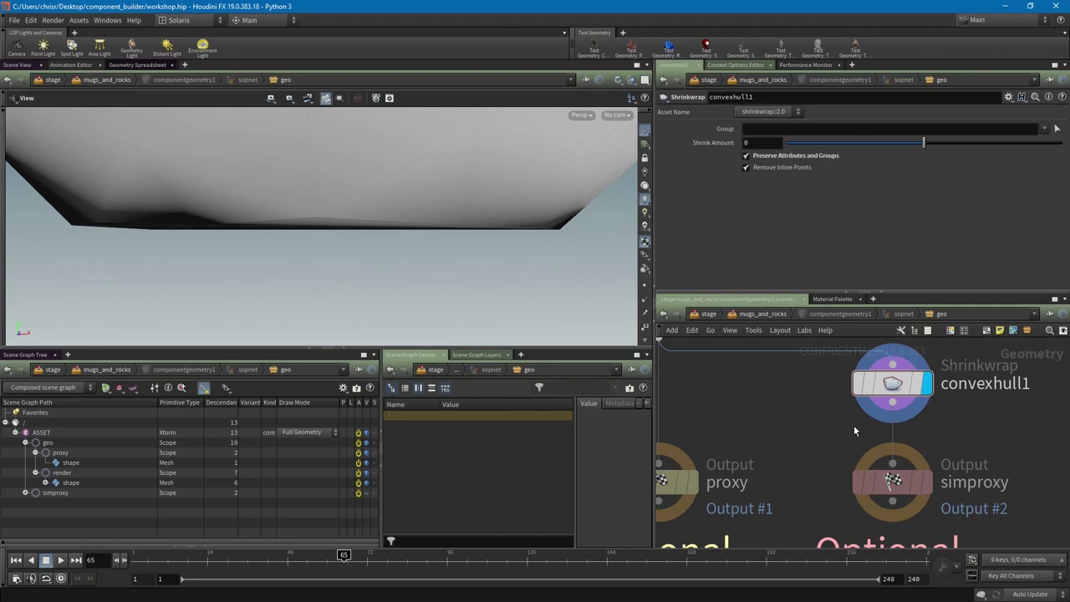
{"action": "middle_click_drag", "start_coordinate": [803, 438], "coordinate": [886, 464]}
{"action": "scroll", "coordinate": [876, 467], "scroll_direction": "down", "scroll_amount": 3}
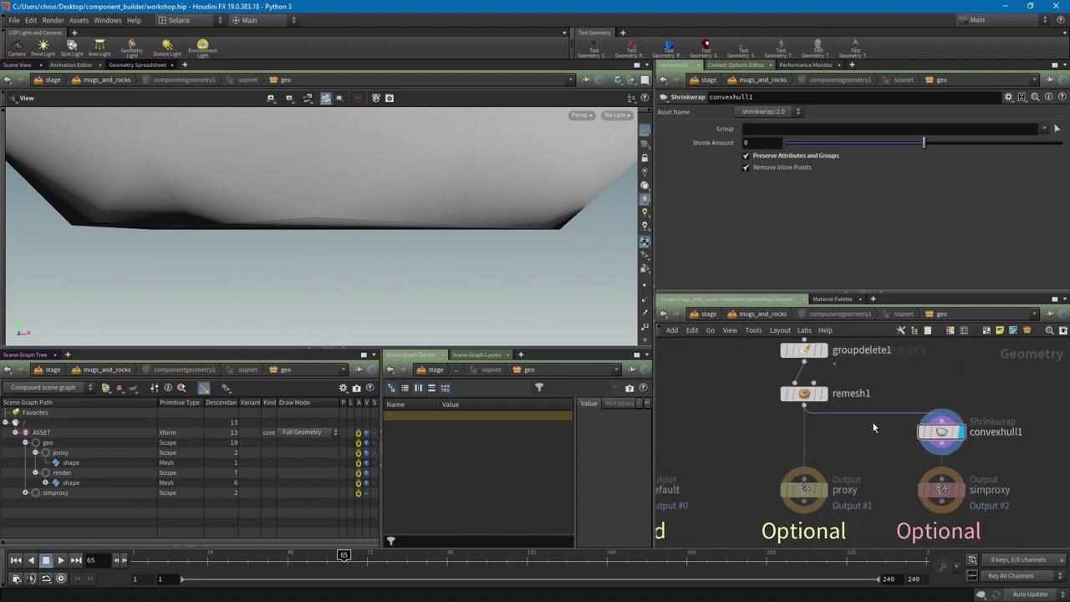
- Expand the render shape's geometry subsets in the scene graph and compare them with the primitive groups in file1's node info
{"action": "scroll", "coordinate": [806, 449], "scroll_direction": "down", "scroll_amount": 3}
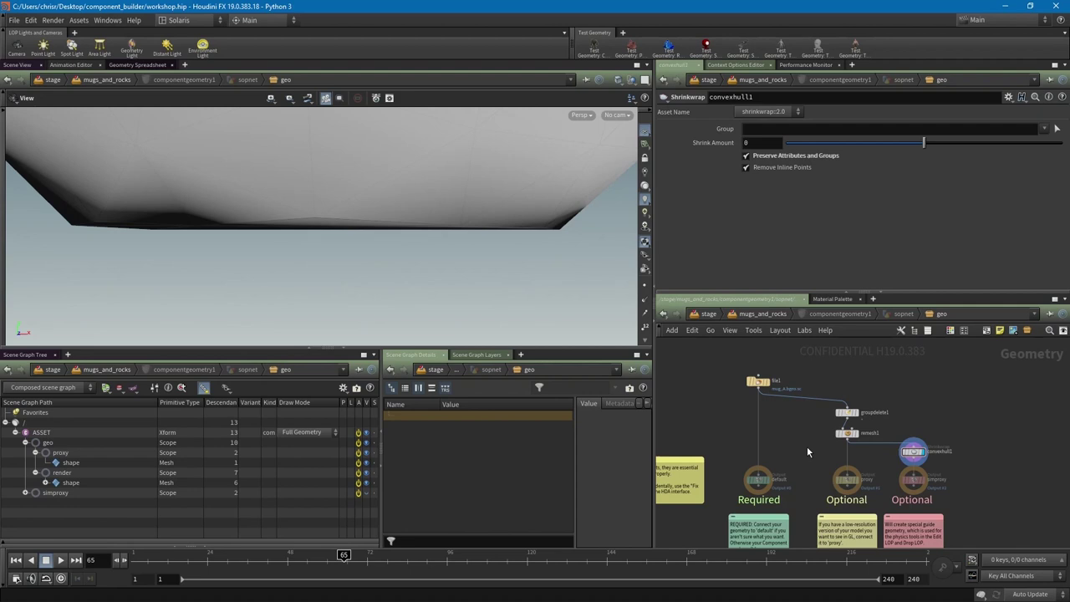
{"action": "middle_click_drag", "start_coordinate": [807, 452], "coordinate": [820, 441]}
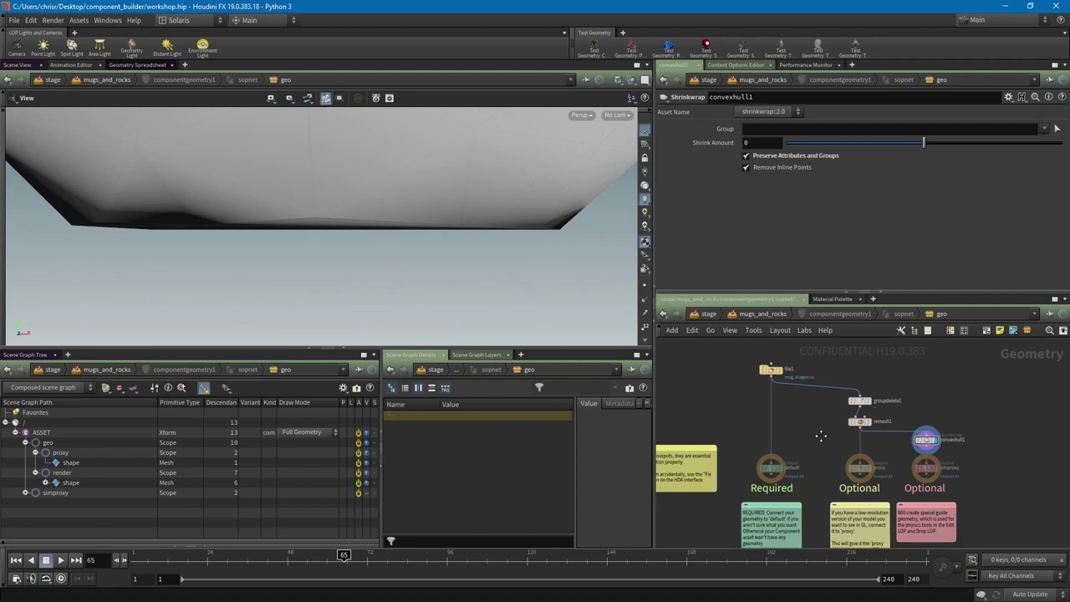
{"action": "left_click", "coordinate": [46, 483]}
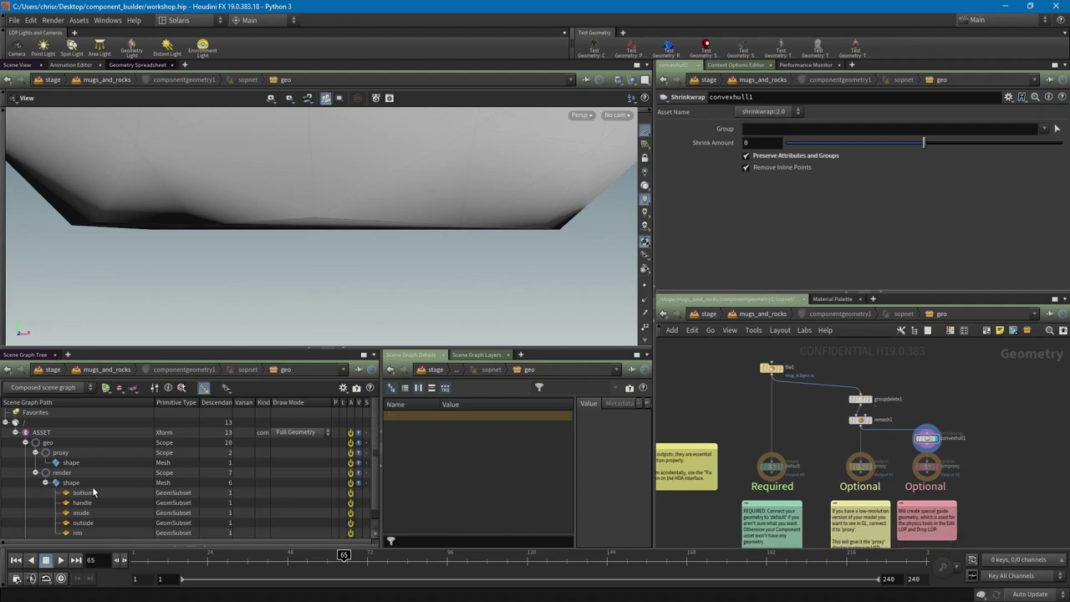
{"action": "scroll", "coordinate": [92, 502], "scroll_direction": "down", "scroll_amount": 1}
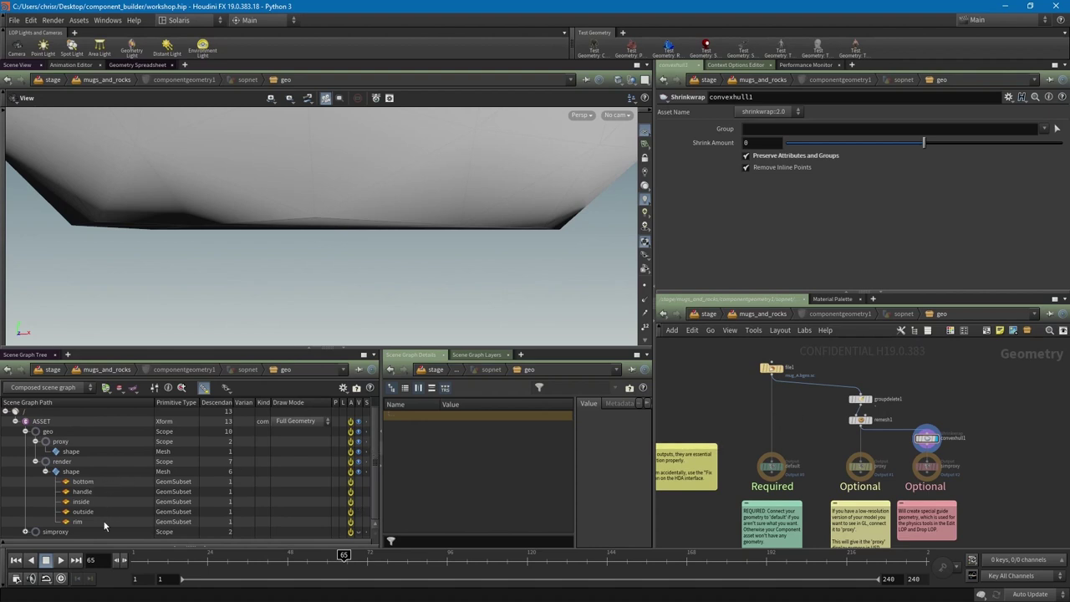
{"action": "scroll", "coordinate": [779, 386], "scroll_direction": "up", "scroll_amount": 4}
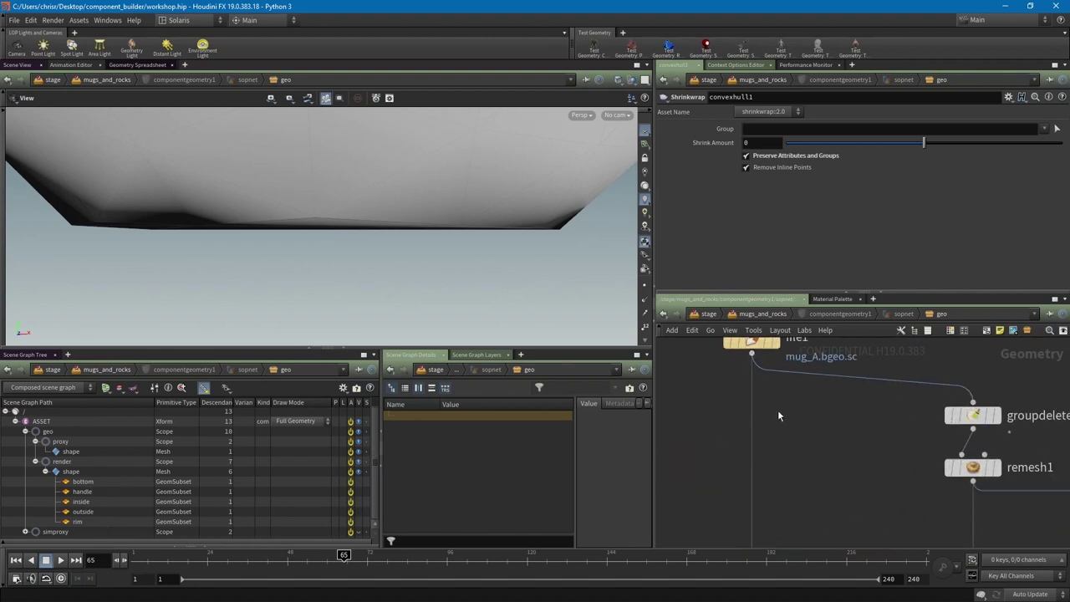
{"action": "middle_click_drag", "start_coordinate": [779, 410], "coordinate": [785, 446]}
{"action": "left_click", "coordinate": [716, 373]}
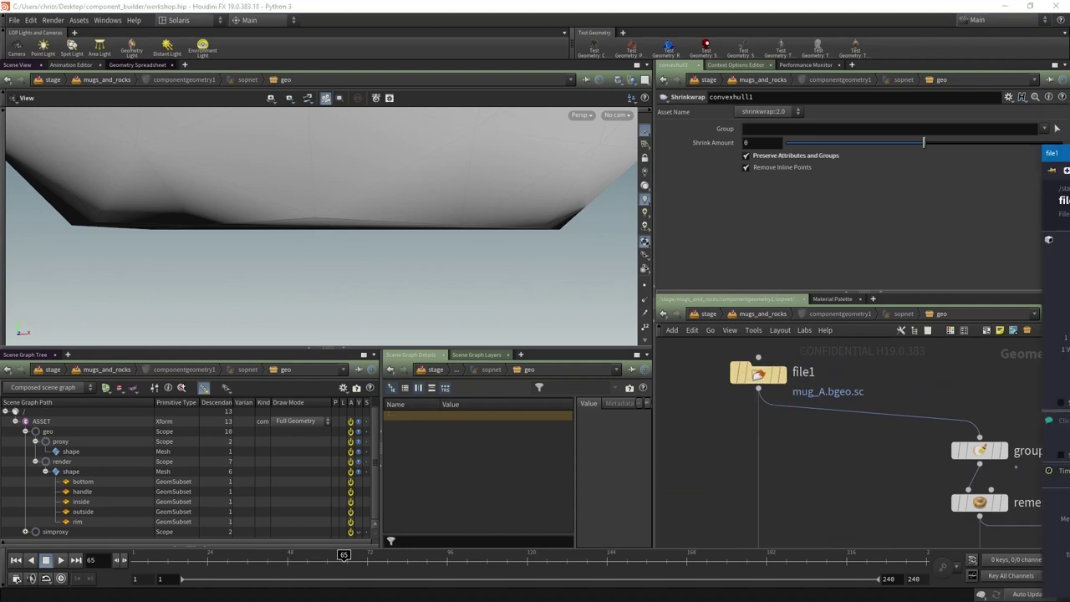
{"action": "left_click_drag", "start_coordinate": [1069, 153], "coordinate": [635, 148]}
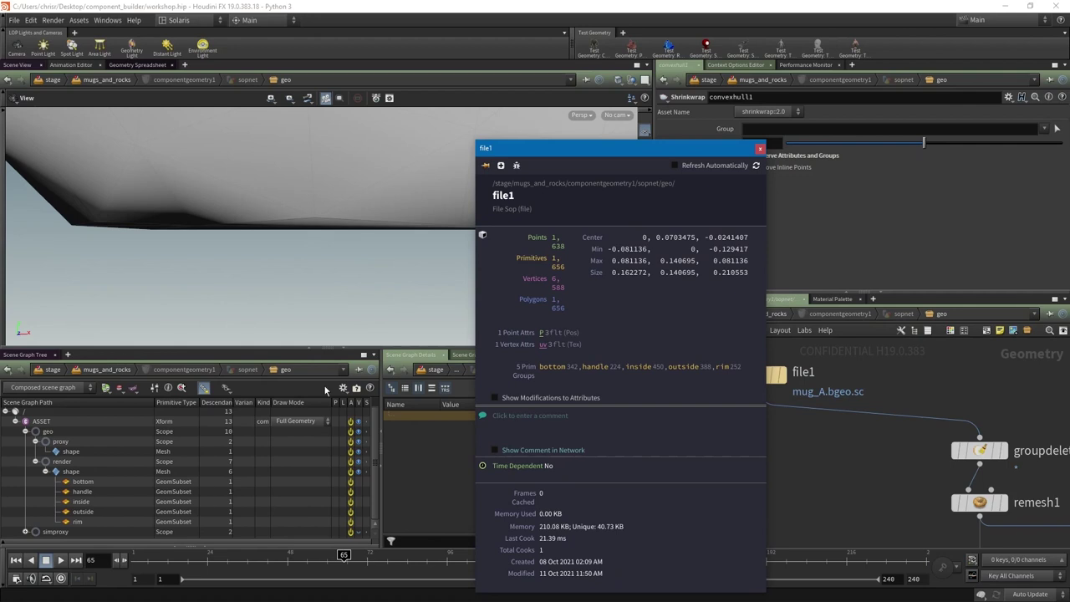
{"action": "left_click", "coordinate": [760, 148]}
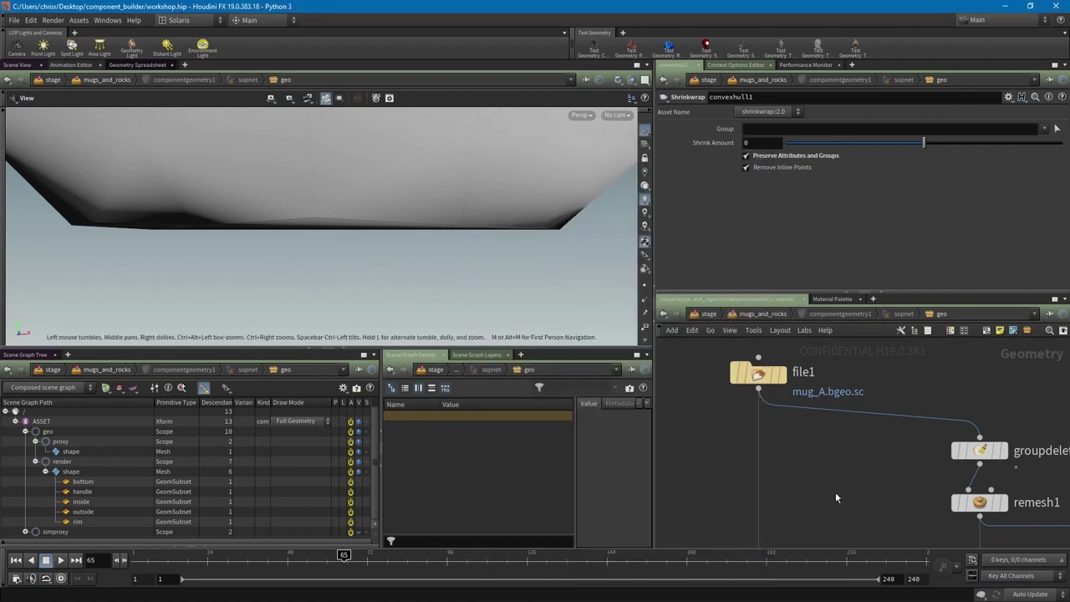
- Select file1, return to the mugs_and_rocks network and frame the mug in the viewport
{"action": "scroll", "coordinate": [835, 492], "scroll_direction": "down", "scroll_amount": 3}
{"action": "scroll", "coordinate": [808, 461], "scroll_direction": "down", "scroll_amount": 2}
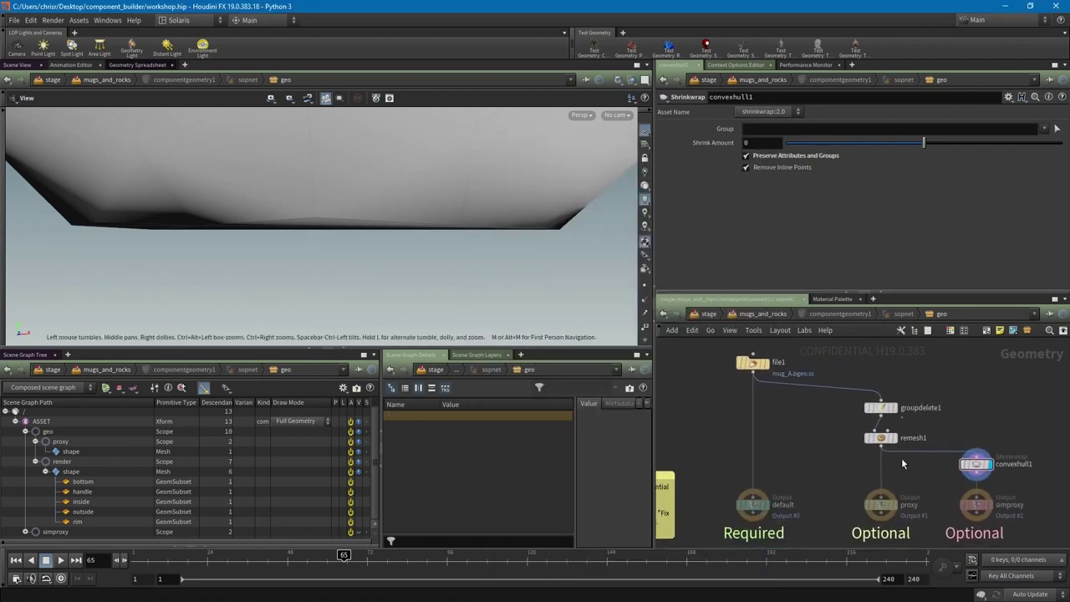
{"action": "middle_click_drag", "start_coordinate": [820, 440], "coordinate": [822, 431]}
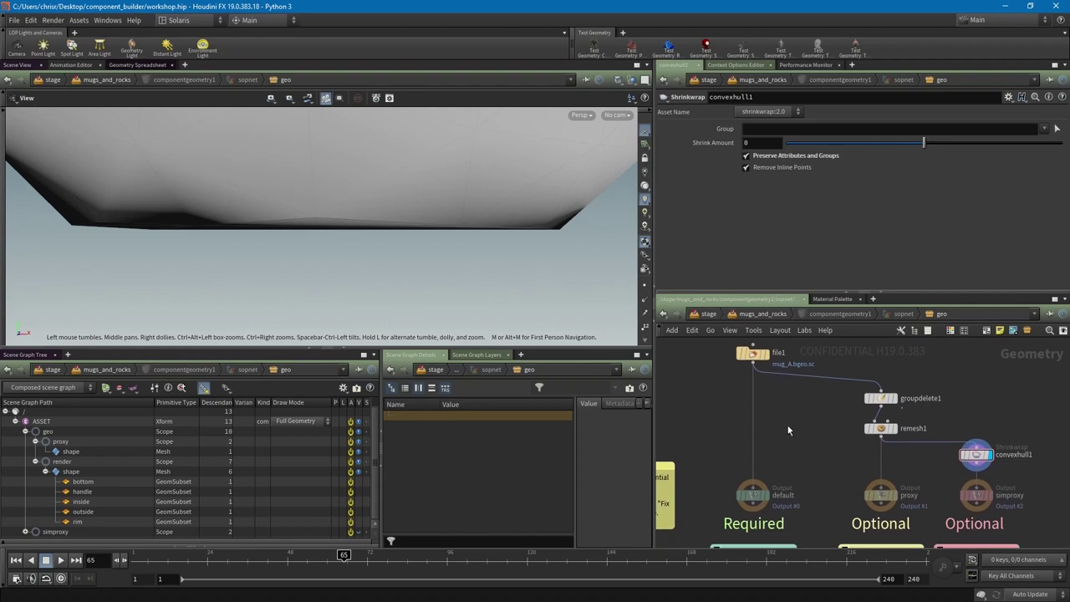
{"action": "middle_click_drag", "start_coordinate": [794, 425], "coordinate": [804, 441]}
{"action": "left_click", "coordinate": [759, 366]}
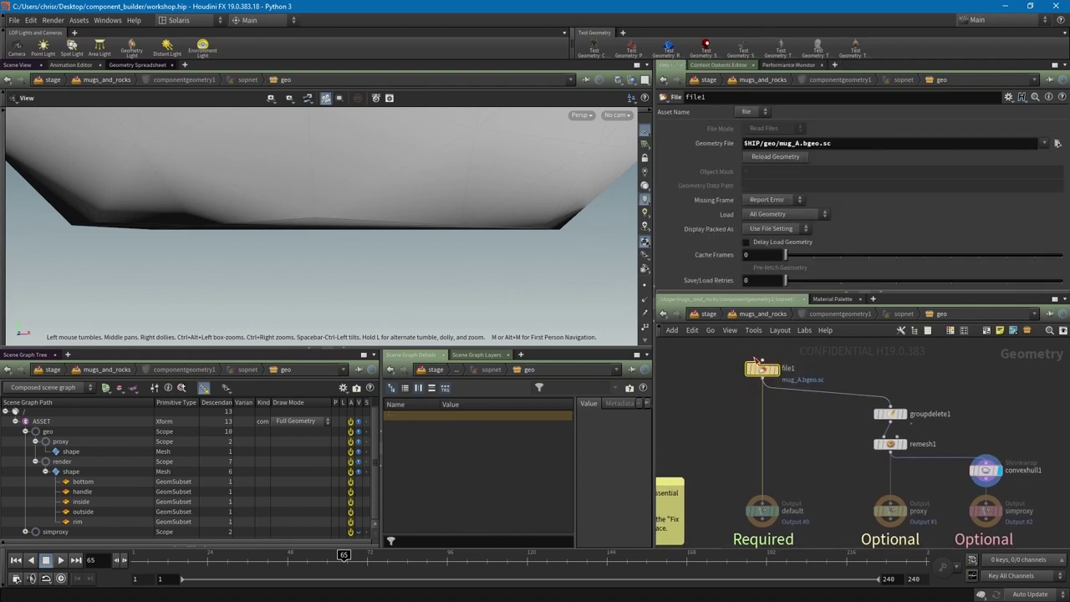
{"action": "key", "text": "u"}
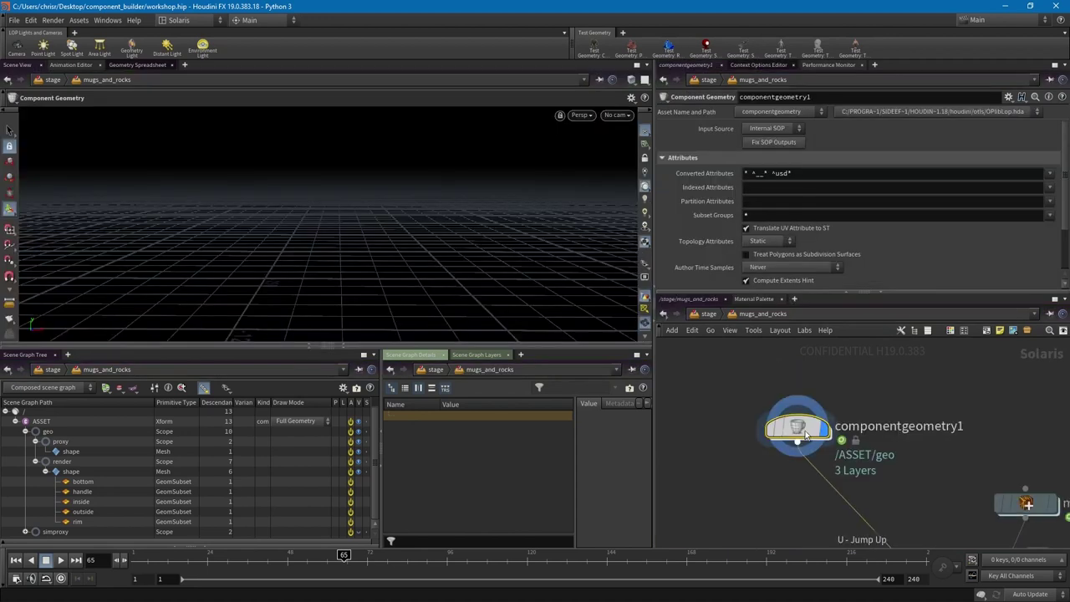
{"action": "left_click_drag", "start_coordinate": [789, 417], "coordinate": [841, 460]}
{"action": "key", "text": "space+g"}
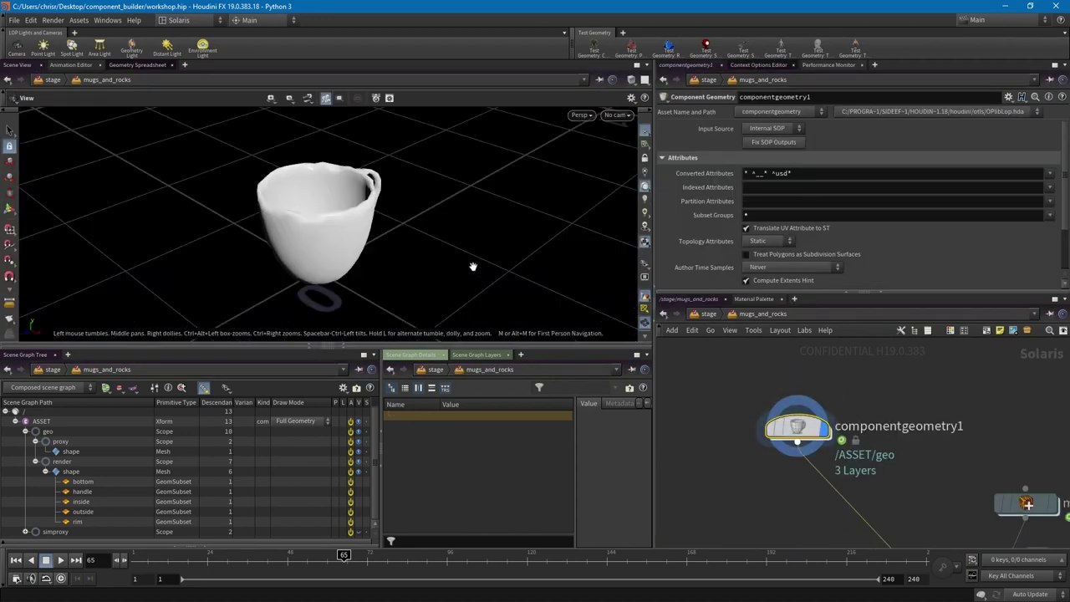
{"action": "left_click_drag", "start_coordinate": [473, 268], "coordinate": [471, 232]}
{"action": "right_click_drag", "start_coordinate": [470, 231], "coordinate": [605, 209]}
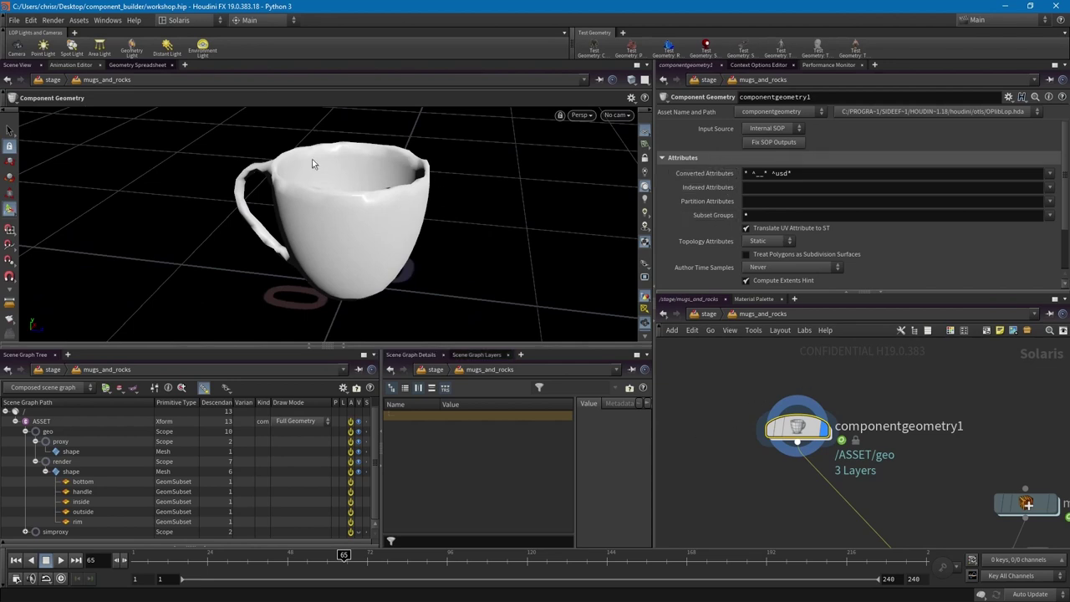
- Compare the mug's proxy and render geometry by toggling the displayed purpose in the viewport, ending on proxy
{"action": "left_click_drag", "start_coordinate": [334, 196], "coordinate": [381, 167]}
{"action": "left_click_drag", "start_coordinate": [291, 157], "coordinate": [428, 202]}
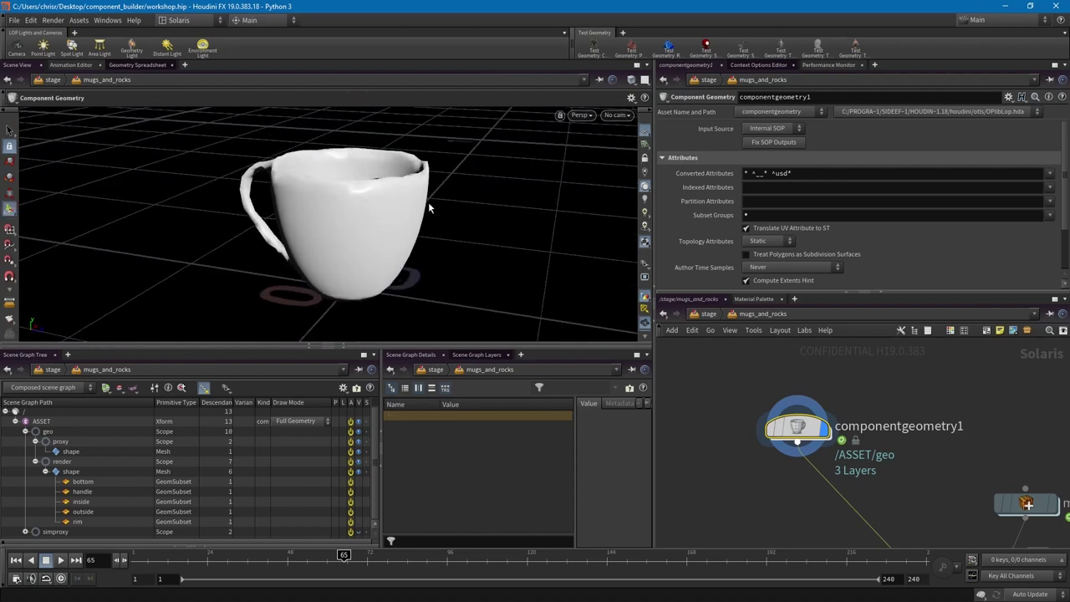
{"action": "key", "text": "w"}
{"action": "key", "text": "w"}
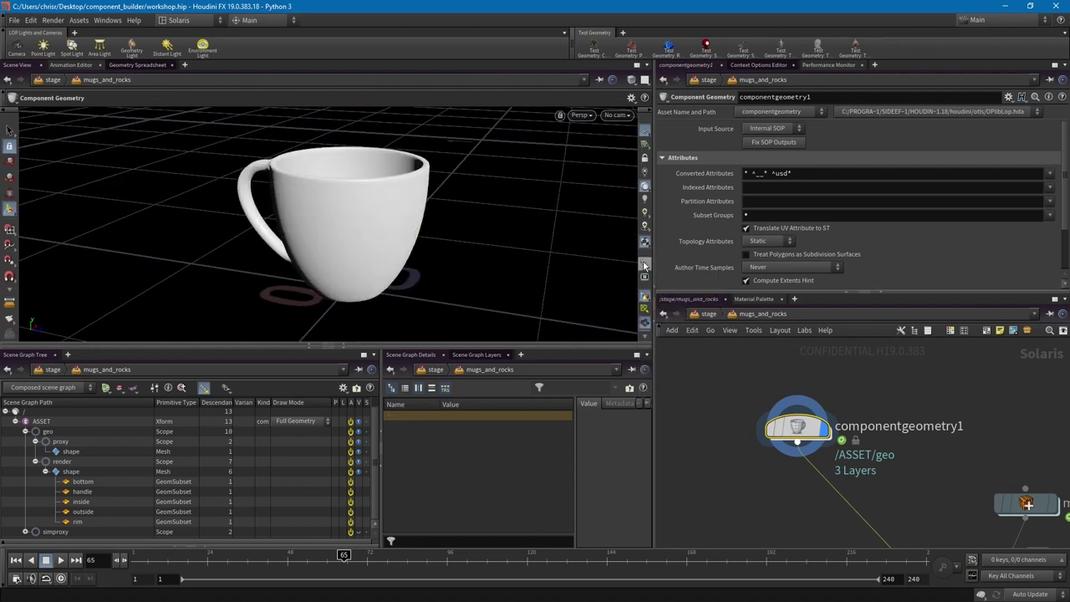
{"action": "left_click", "coordinate": [646, 265]}
{"action": "left_click", "coordinate": [661, 300]}
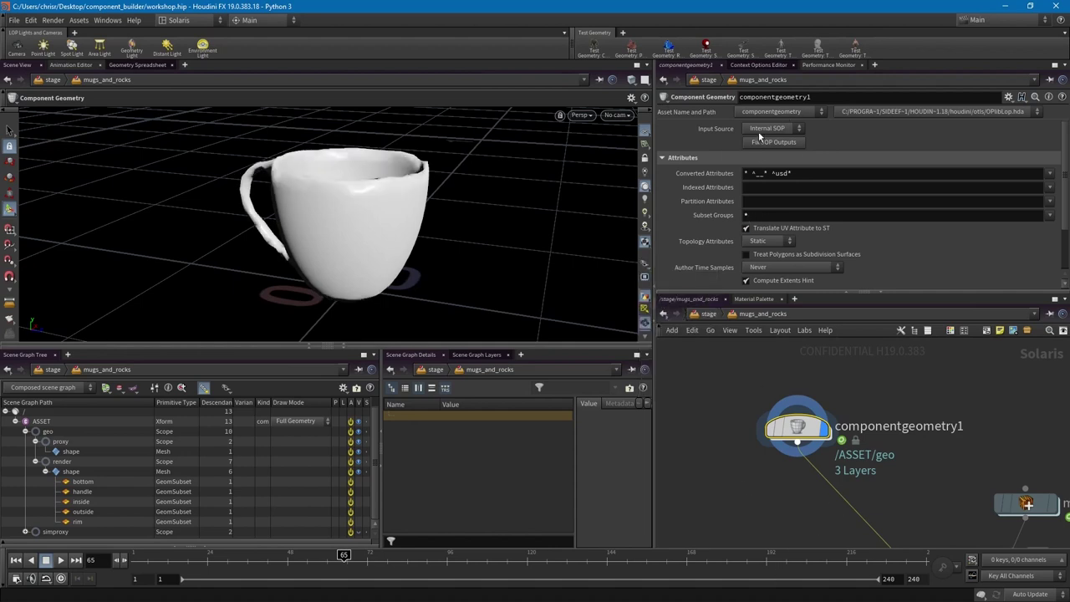
- Try the File SOP and External SOP input sources on componentgeometry1 and restore Internal SOP
{"action": "left_click", "coordinate": [797, 130]}
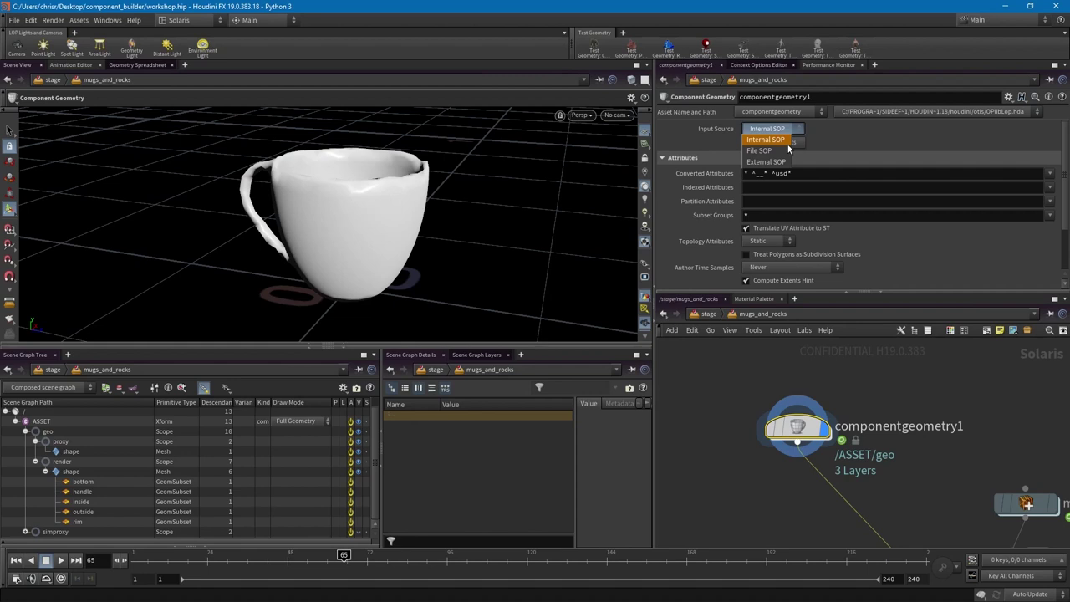
{"action": "left_click", "coordinate": [786, 151]}
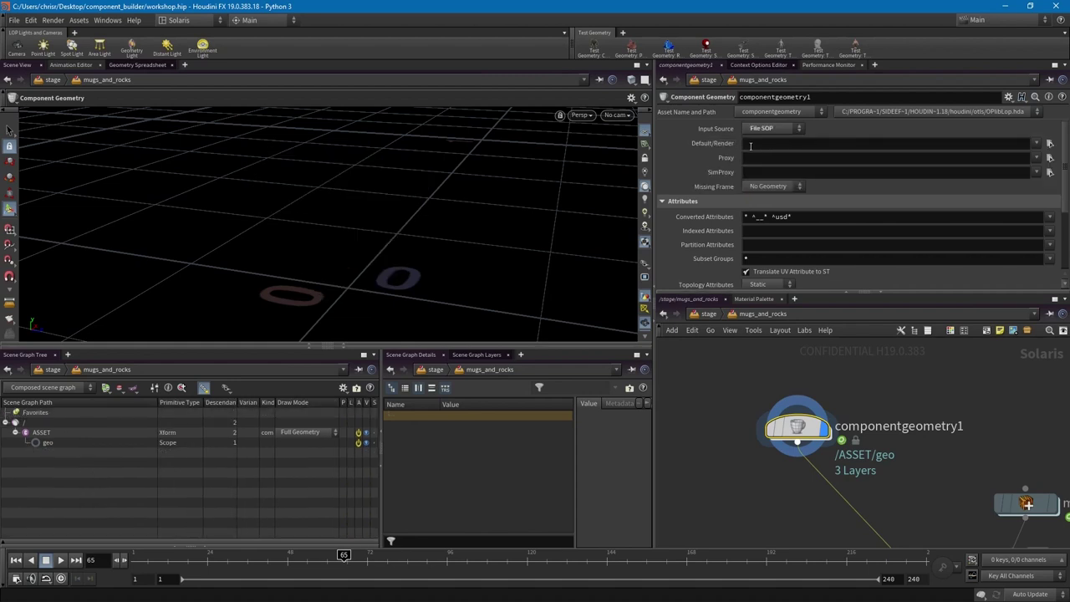
{"action": "mouse_move", "coordinate": [799, 434]}
{"action": "left_click", "coordinate": [773, 128]}
{"action": "left_click", "coordinate": [773, 161]}
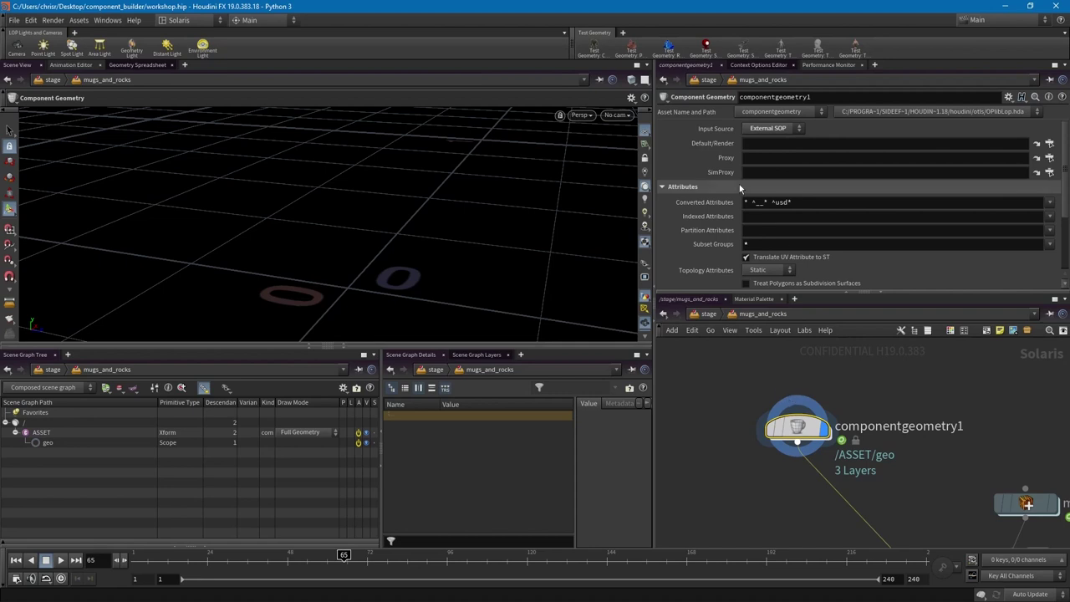
{"action": "left_click", "coordinate": [769, 129]}
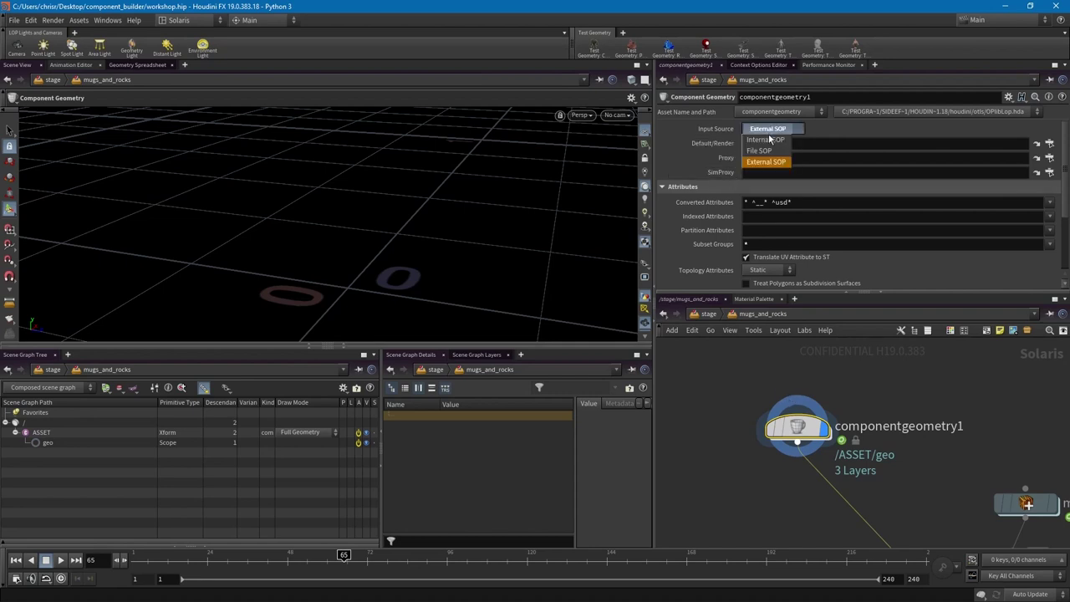
{"action": "left_click", "coordinate": [768, 142]}
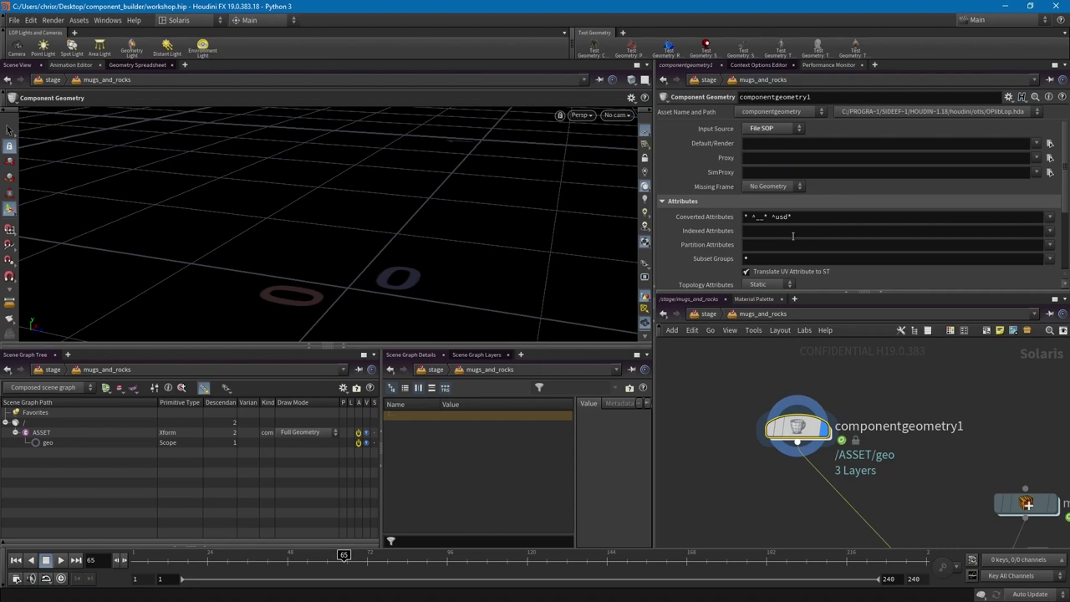
{"action": "left_click", "coordinate": [770, 132]}
{"action": "left_click", "coordinate": [762, 130]}
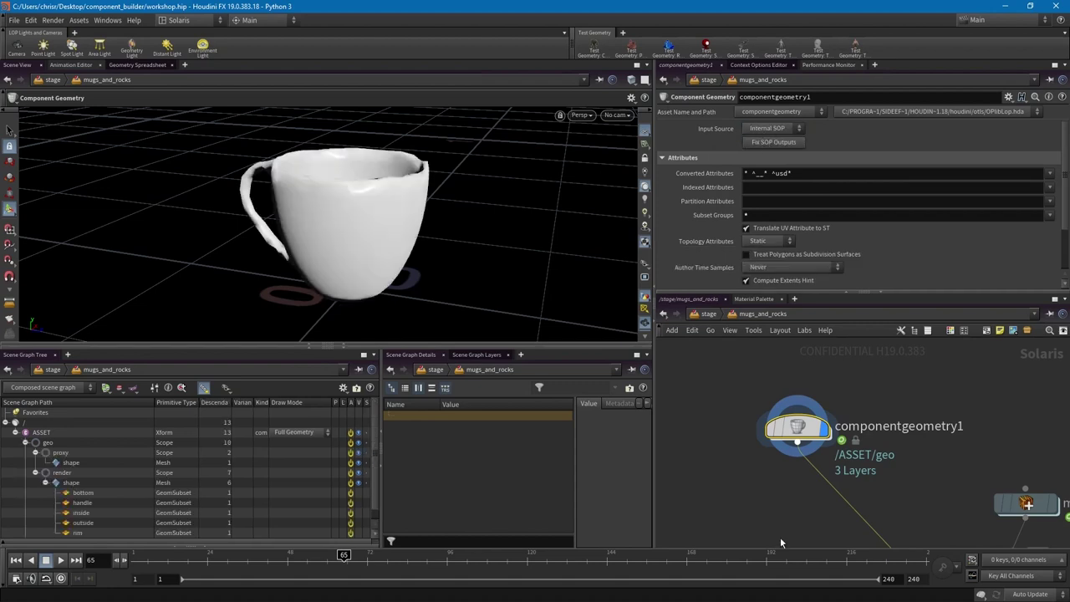
- Enter componentgeometry1's internal network, inspect the convex hull and disconnect the proxy and simproxy outputs
{"action": "double_click", "coordinate": [801, 429]}
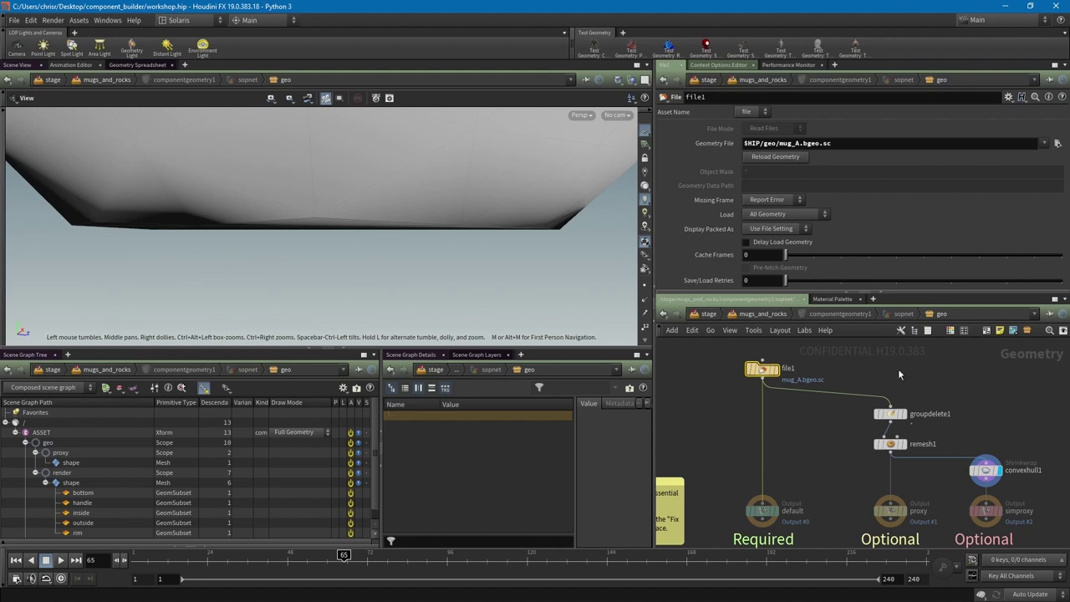
{"action": "right_click_drag", "start_coordinate": [424, 221], "coordinate": [360, 237]}
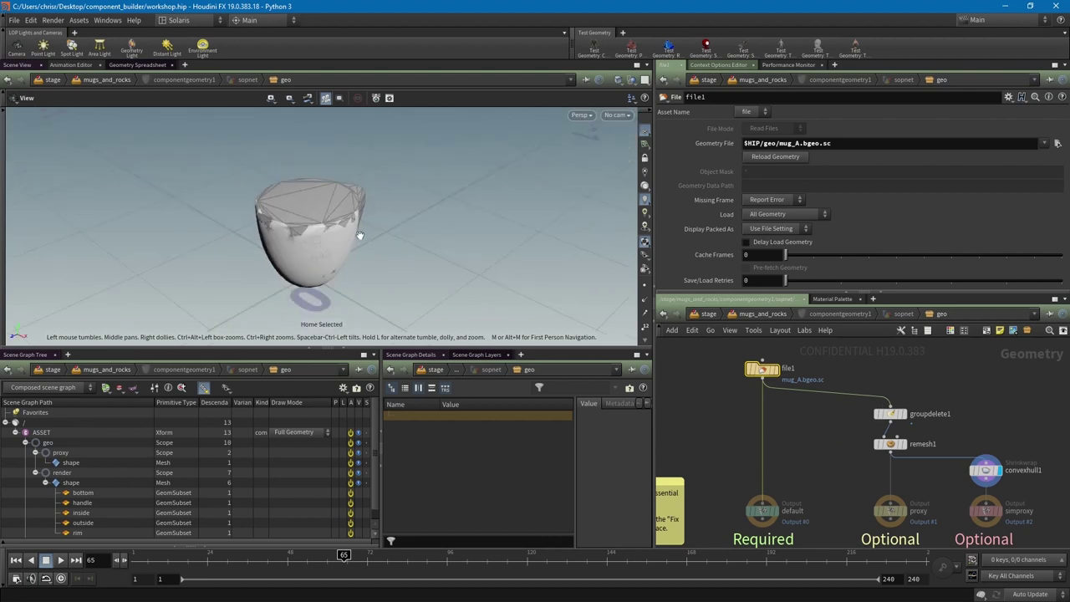
{"action": "left_click_drag", "start_coordinate": [359, 236], "coordinate": [439, 212]}
{"action": "right_click_drag", "start_coordinate": [439, 212], "coordinate": [331, 221]}
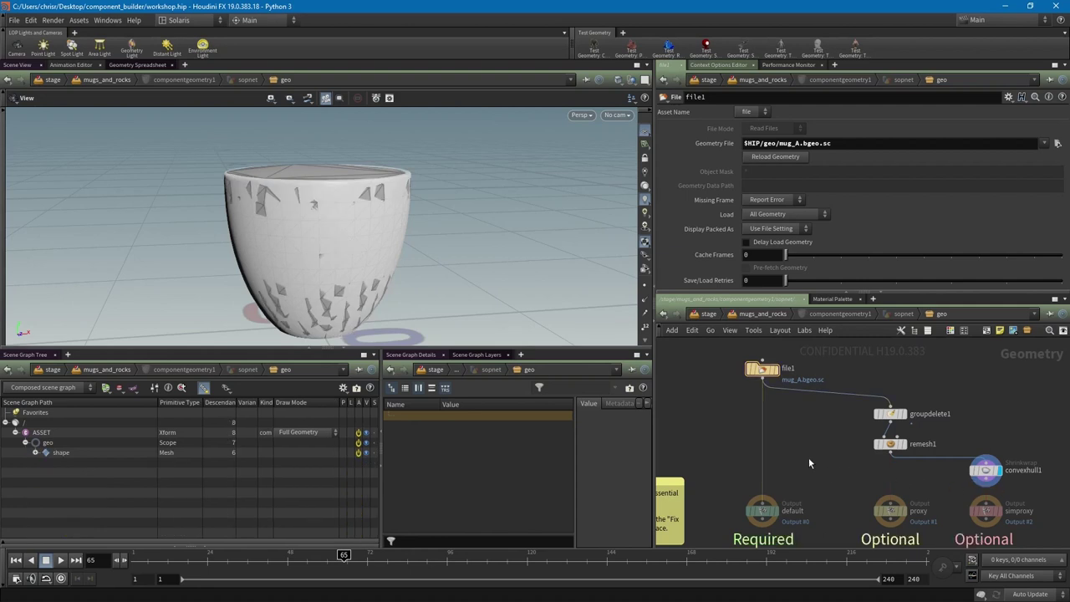
- Return to the mugs_and_rocks network and set componentgeometry1's Input Source to File SOP
{"action": "left_click", "coordinate": [708, 314]}
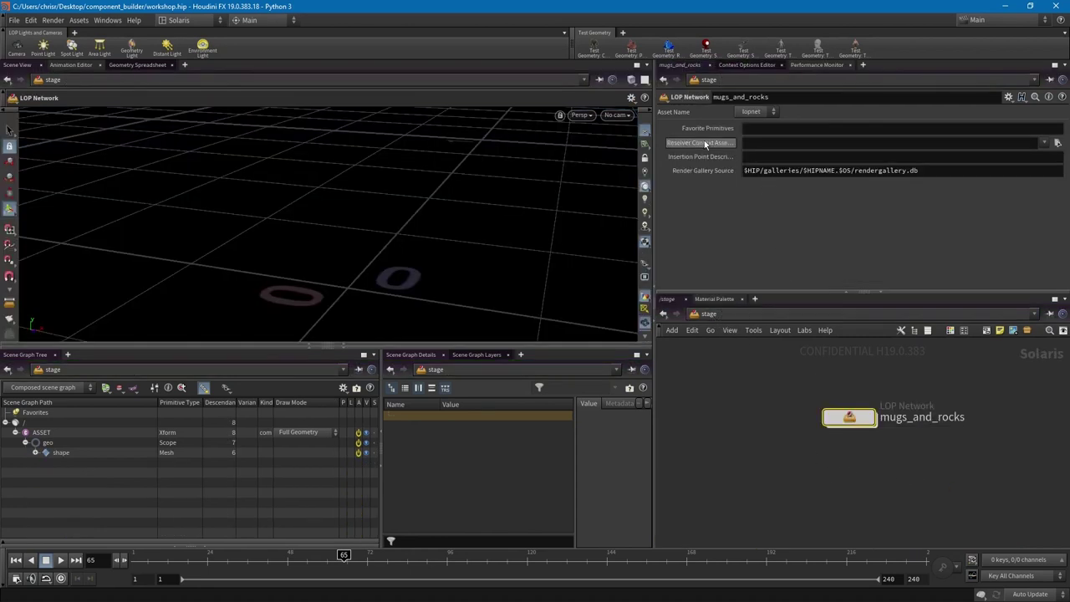
{"action": "double_click", "coordinate": [849, 417]}
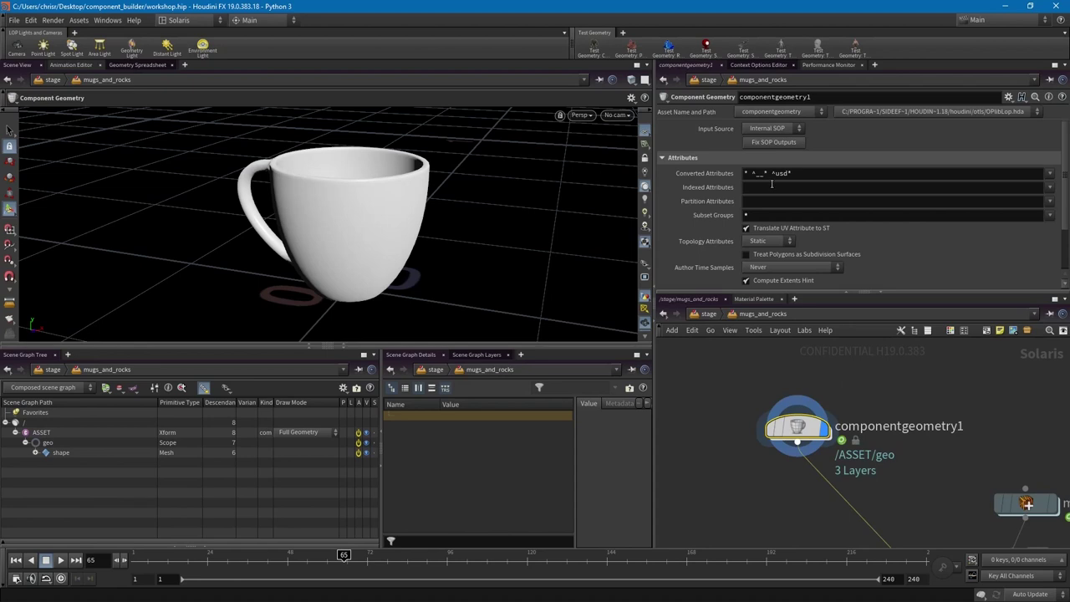
{"action": "left_click", "coordinate": [758, 130]}
{"action": "left_click", "coordinate": [753, 148]}
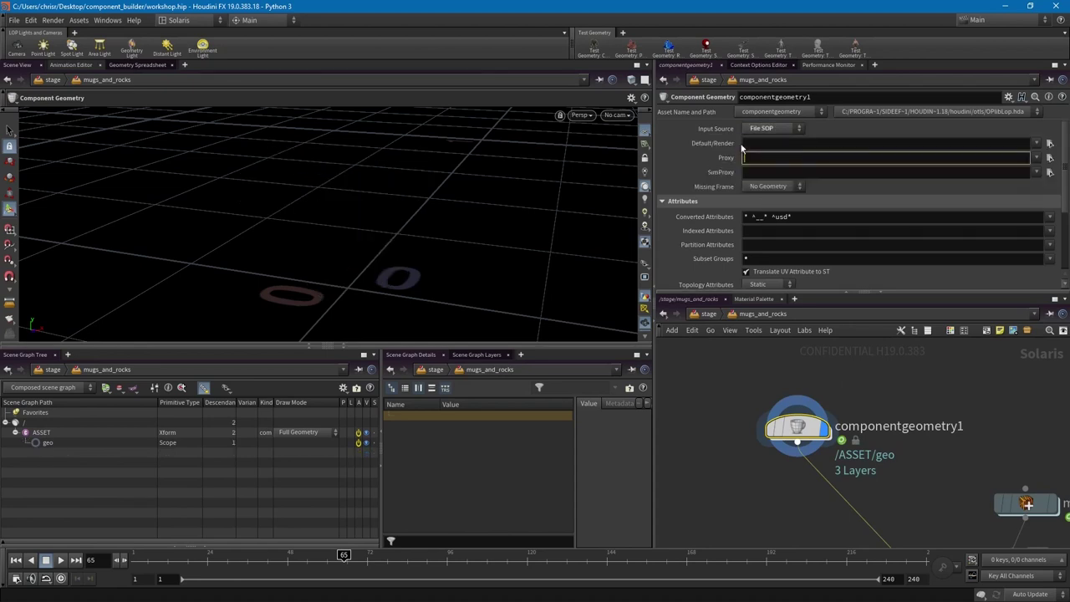
- Switch componentgeometry1's Input Source from File SOP back to Internal SOP
{"action": "left_click", "coordinate": [770, 143]}
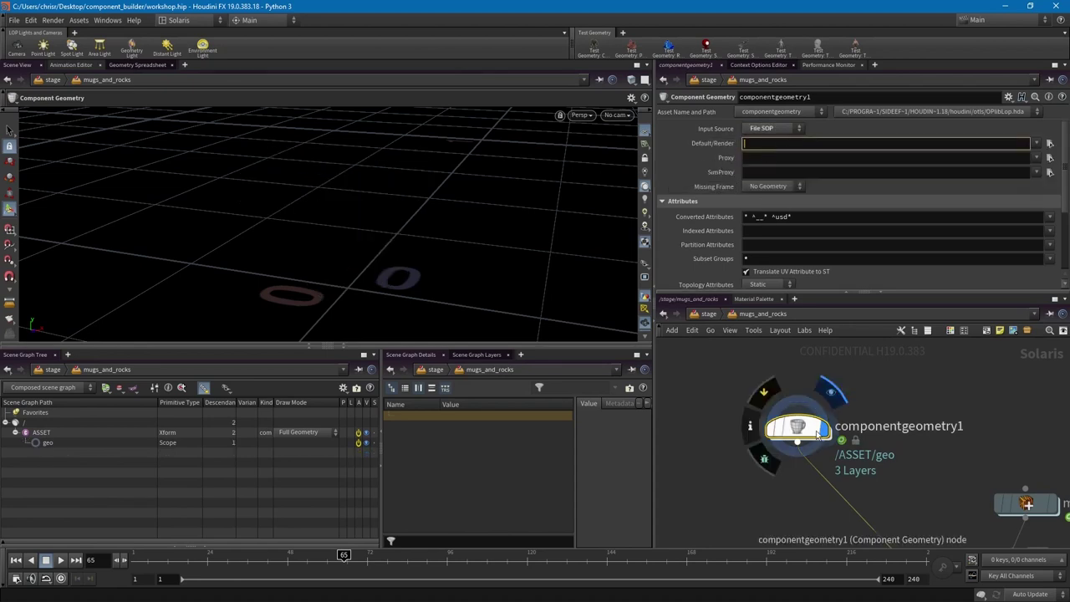
{"action": "left_click", "coordinate": [776, 130]}
{"action": "left_click", "coordinate": [765, 142]}
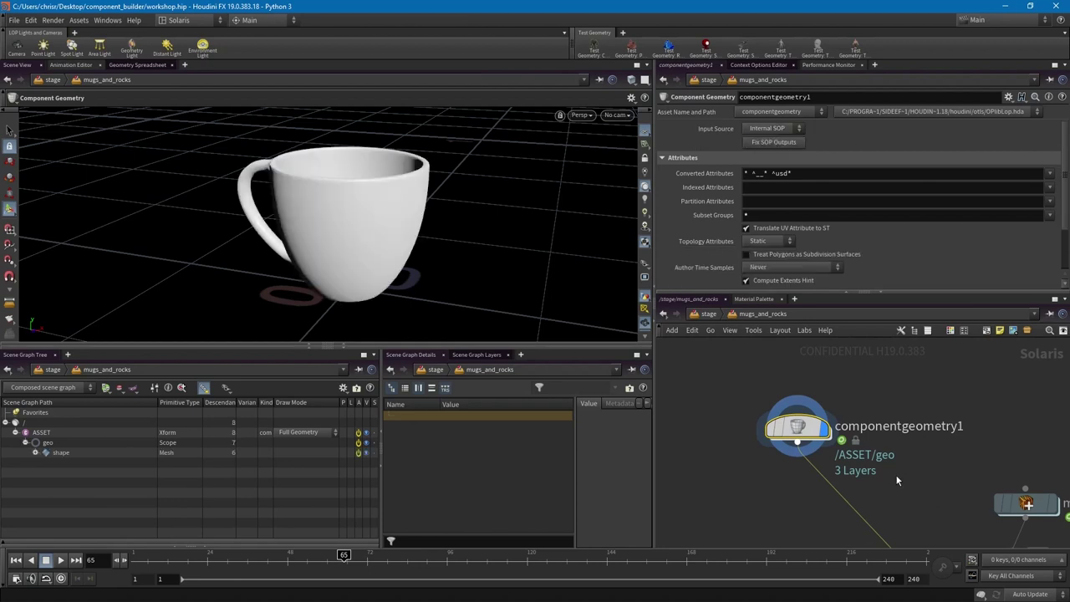
- Examine the Attributes and Primitives settings of componentgeometry1, and collapse both sections
{"action": "scroll", "coordinate": [686, 213], "scroll_direction": "down", "scroll_amount": 2}
{"action": "scroll", "coordinate": [686, 213], "scroll_direction": "up", "scroll_amount": 2}
{"action": "left_click", "coordinate": [682, 158]}
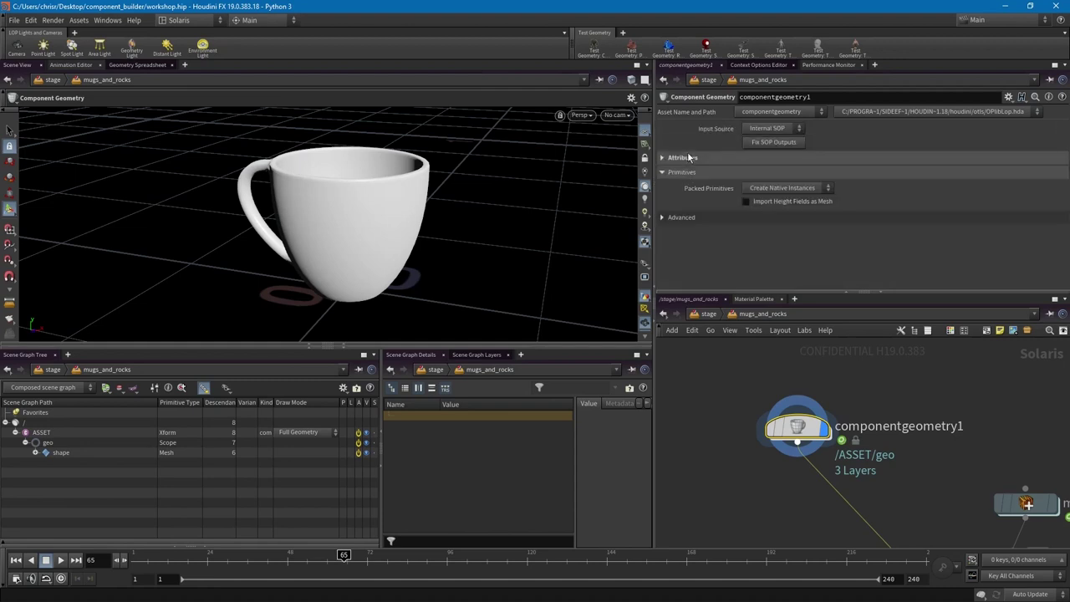
{"action": "left_click", "coordinate": [683, 158]}
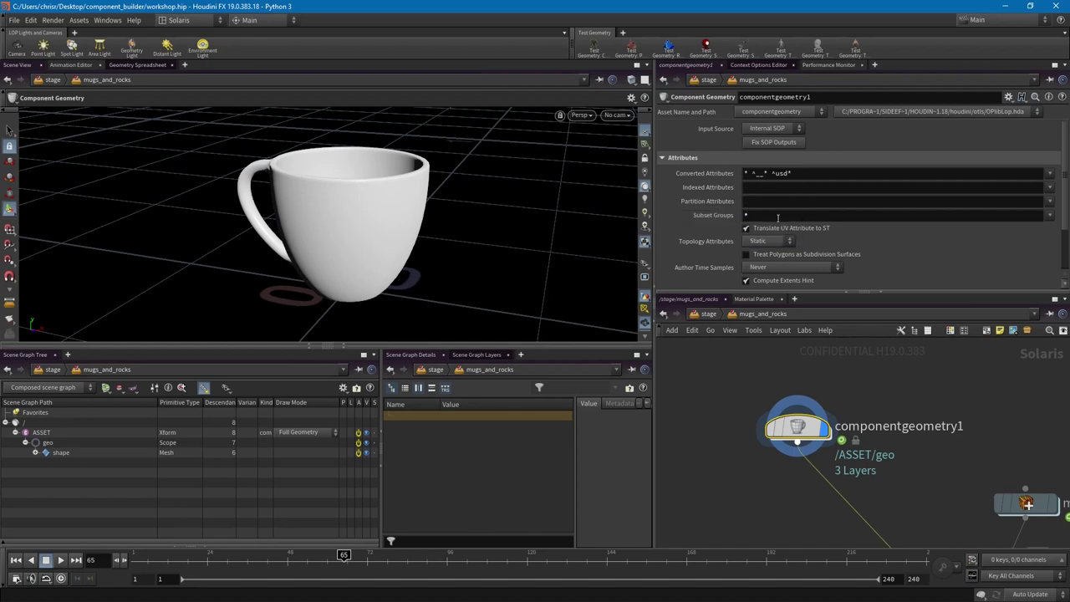
{"action": "scroll", "coordinate": [709, 268], "scroll_direction": "down", "scroll_amount": 2}
{"action": "scroll", "coordinate": [709, 267], "scroll_direction": "down", "scroll_amount": 1}
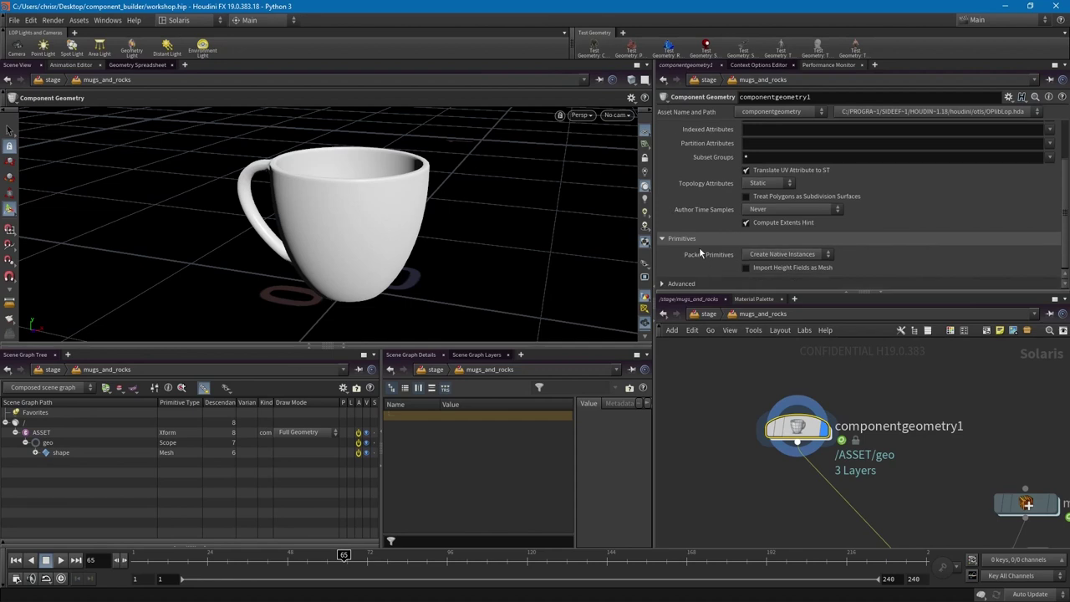
{"action": "scroll", "coordinate": [787, 254], "scroll_direction": "down", "scroll_amount": 1}
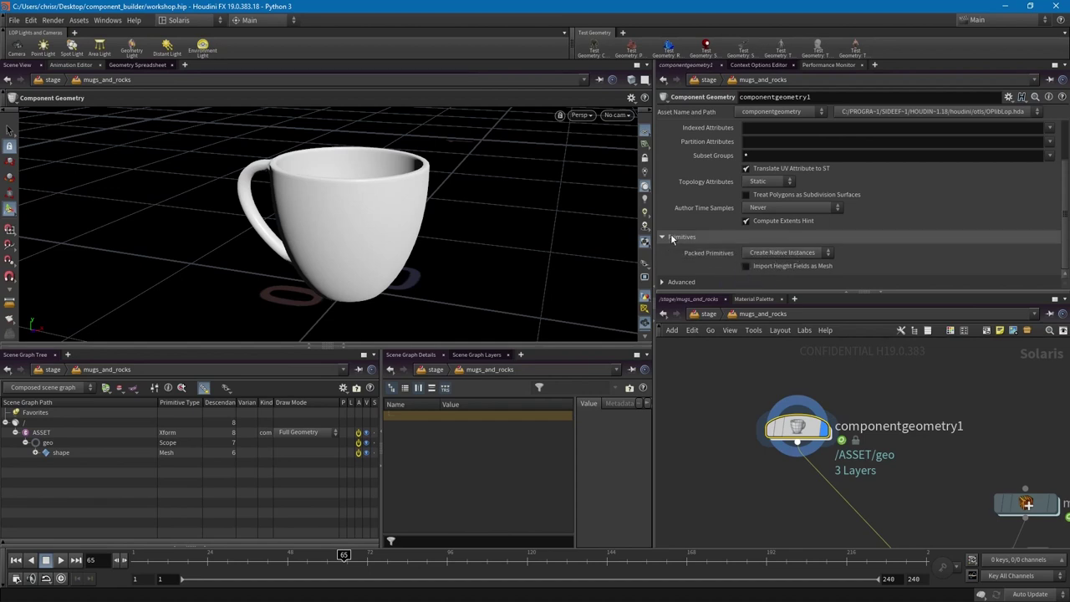
{"action": "scroll", "coordinate": [724, 183], "scroll_direction": "up", "scroll_amount": 2}
{"action": "left_click", "coordinate": [690, 144]}
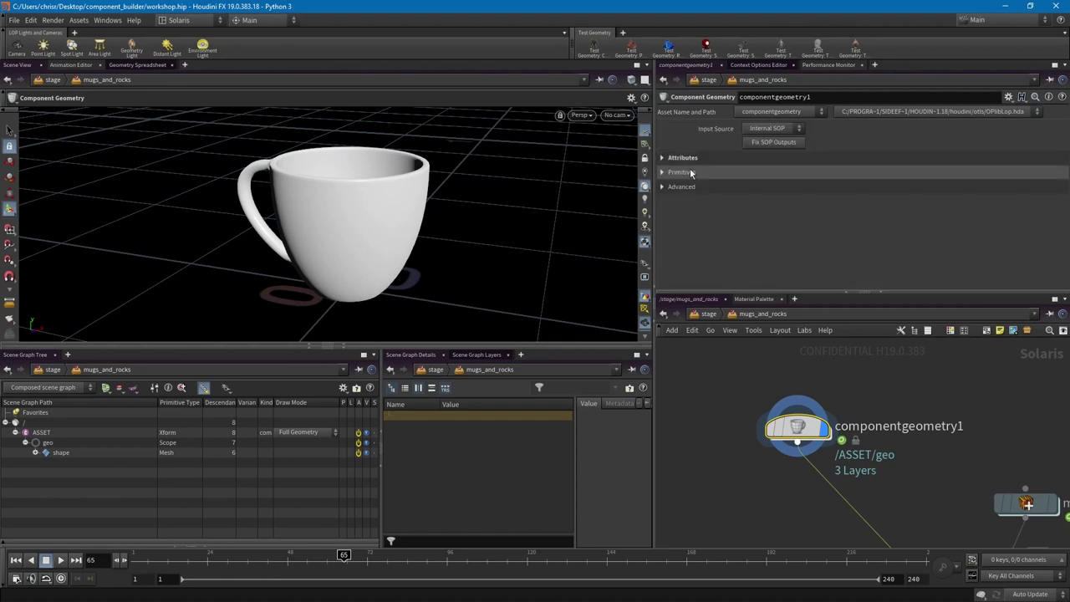
- Examine componentgeometry1's Advanced settings, including the Add GeomModelAPI options, and collapse them
{"action": "left_click", "coordinate": [690, 188]}
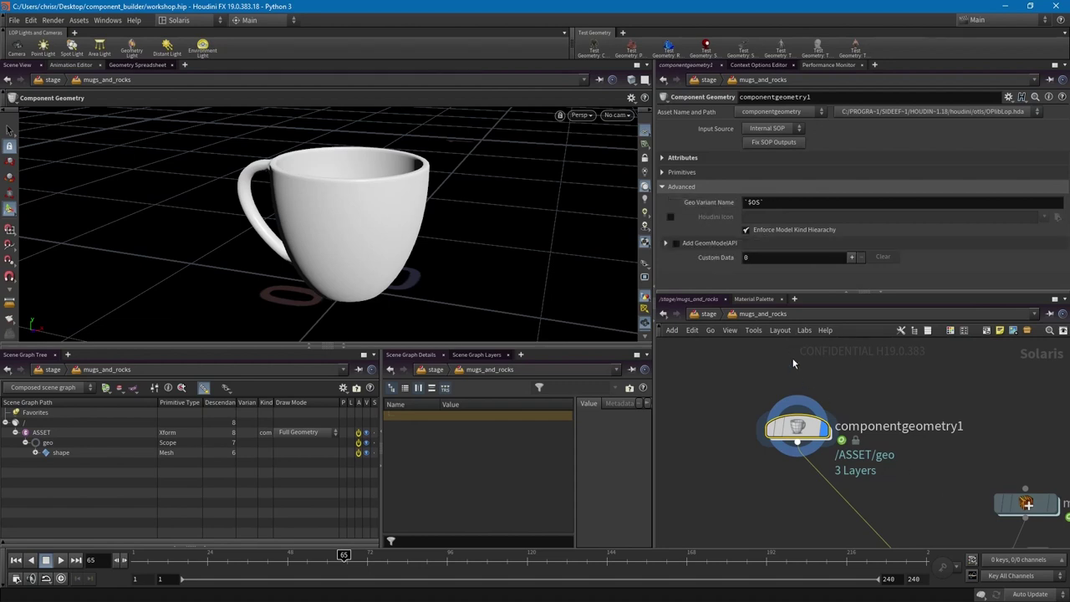
{"action": "left_click", "coordinate": [665, 243]}
{"action": "scroll", "coordinate": [665, 238], "scroll_direction": "down", "scroll_amount": 1}
{"action": "scroll", "coordinate": [701, 246], "scroll_direction": "up", "scroll_amount": 1}
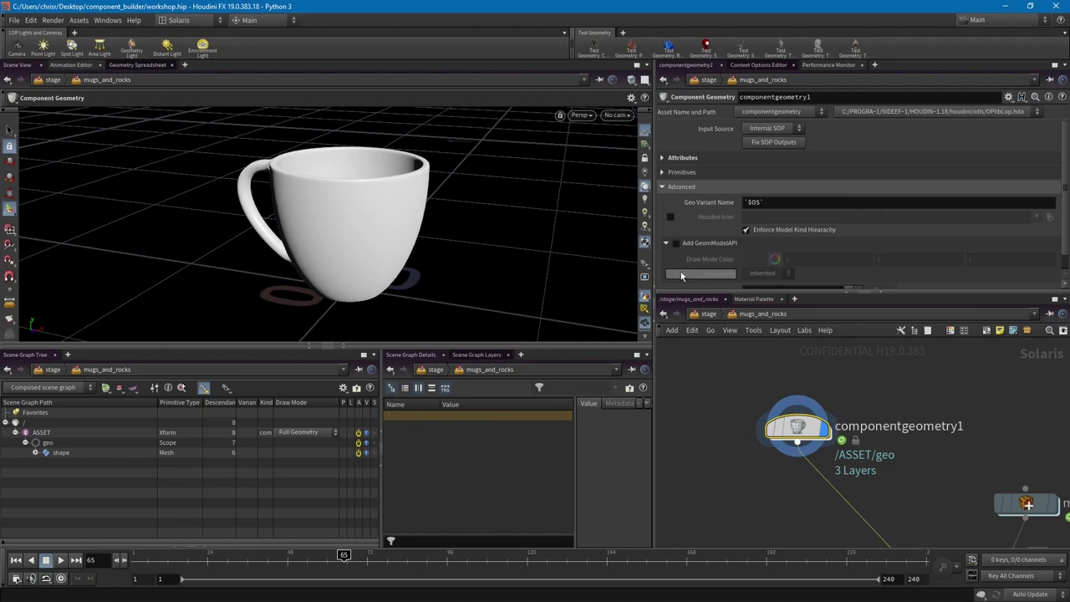
{"action": "left_click", "coordinate": [666, 243]}
{"action": "left_click", "coordinate": [661, 186]}
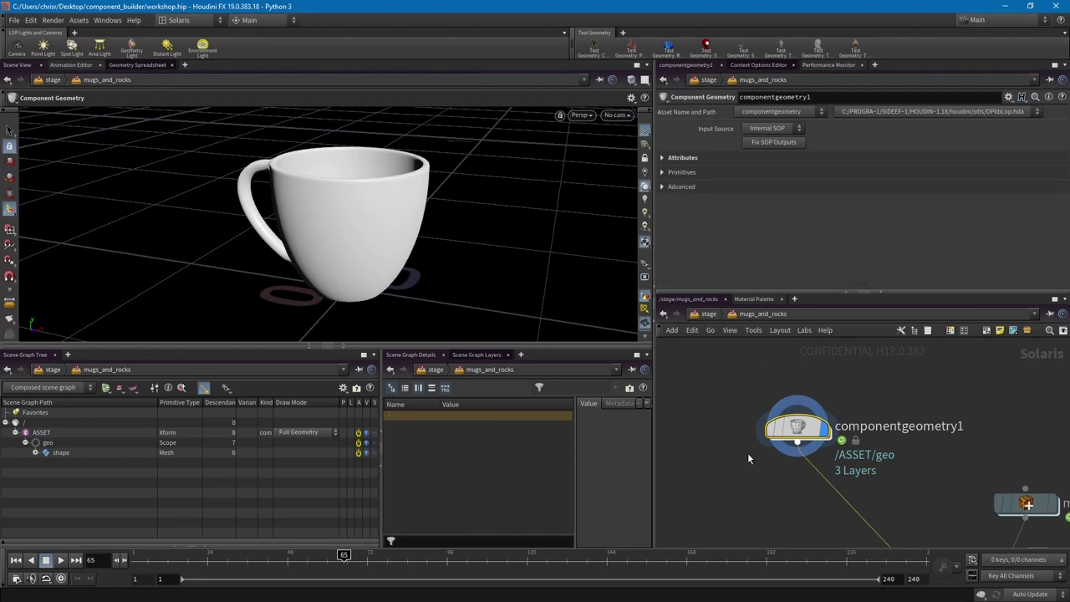
- Expand componentgeometry1's Attributes section to review its conversion and subset group settings, and deselect the node
{"action": "middle_click_drag", "start_coordinate": [906, 487], "coordinate": [884, 463]}
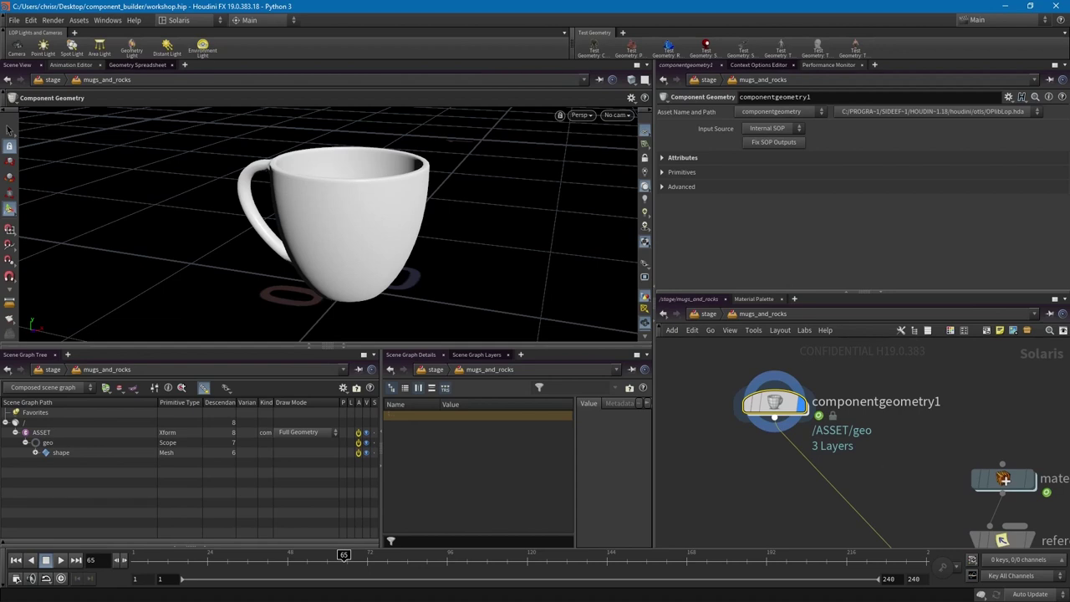
{"action": "left_click", "coordinate": [665, 158]}
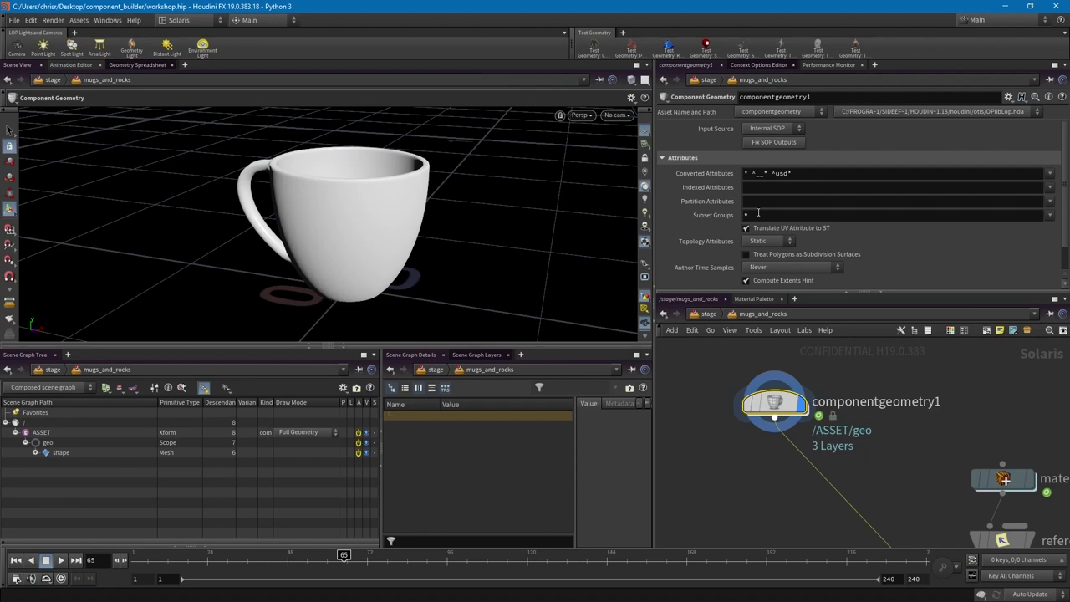
{"action": "middle_click_drag", "start_coordinate": [699, 387], "coordinate": [760, 375]}
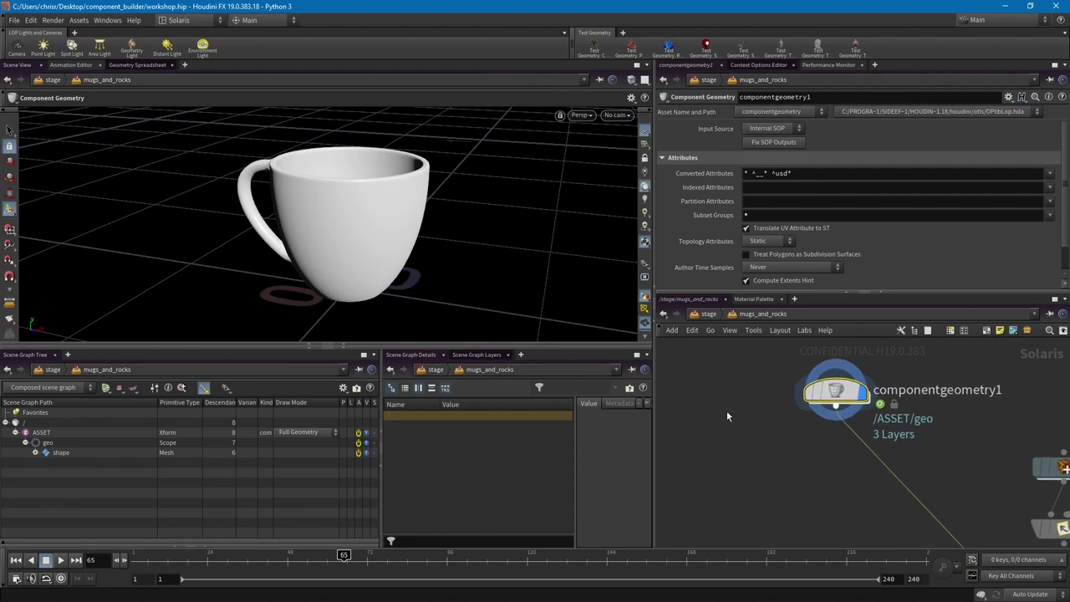
{"action": "left_click", "coordinate": [721, 411]}
{"action": "middle_click_drag", "start_coordinate": [940, 409], "coordinate": [874, 399]}
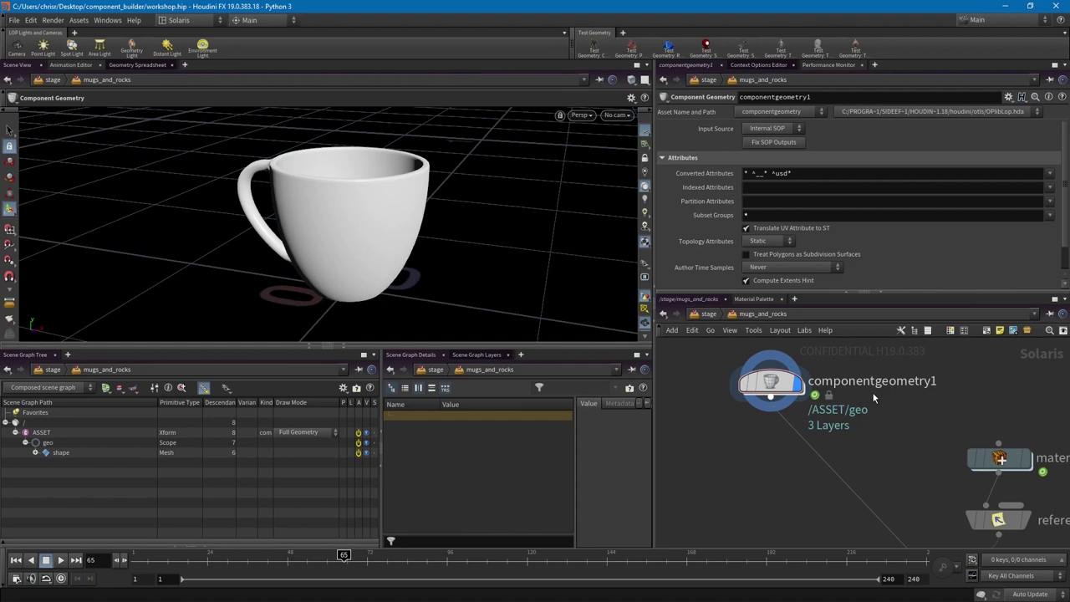
- View the reference_materials1 settings, and display and select the brass_orange Component Material node
{"action": "left_click", "coordinate": [998, 519]}
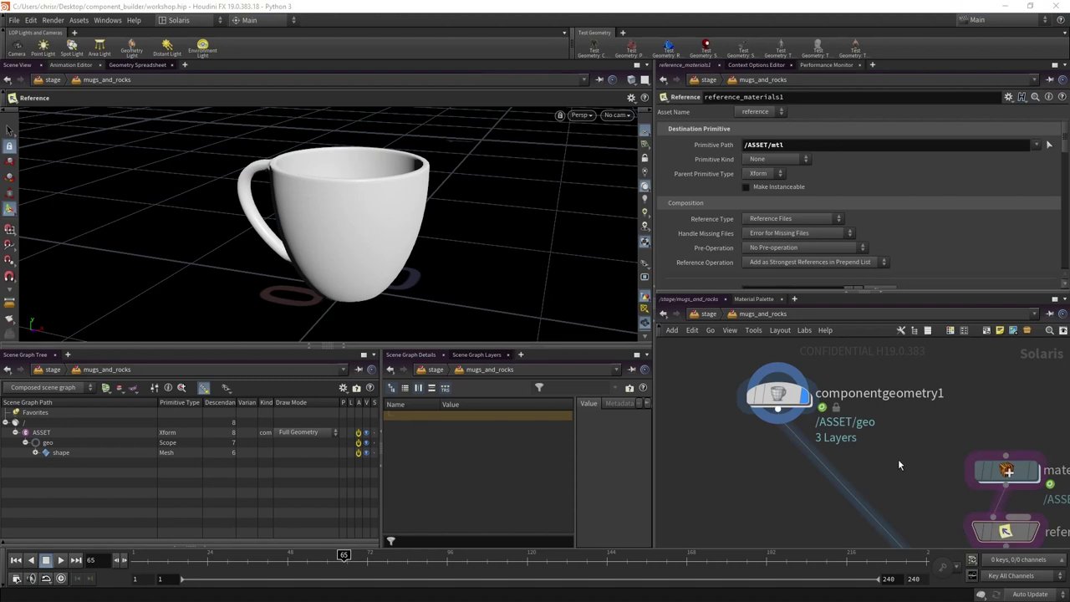
{"action": "middle_click_drag", "start_coordinate": [899, 460], "coordinate": [803, 346]}
{"action": "middle_click_drag", "start_coordinate": [716, 461], "coordinate": [697, 409]}
{"action": "mouse_move", "coordinate": [849, 441]}
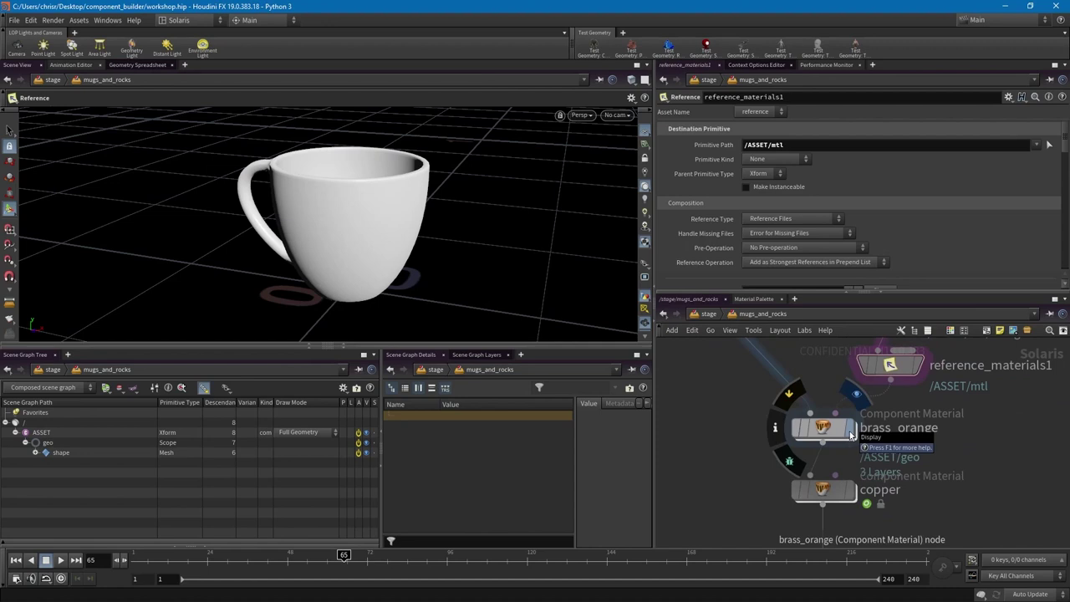
{"action": "left_click", "coordinate": [831, 430]}
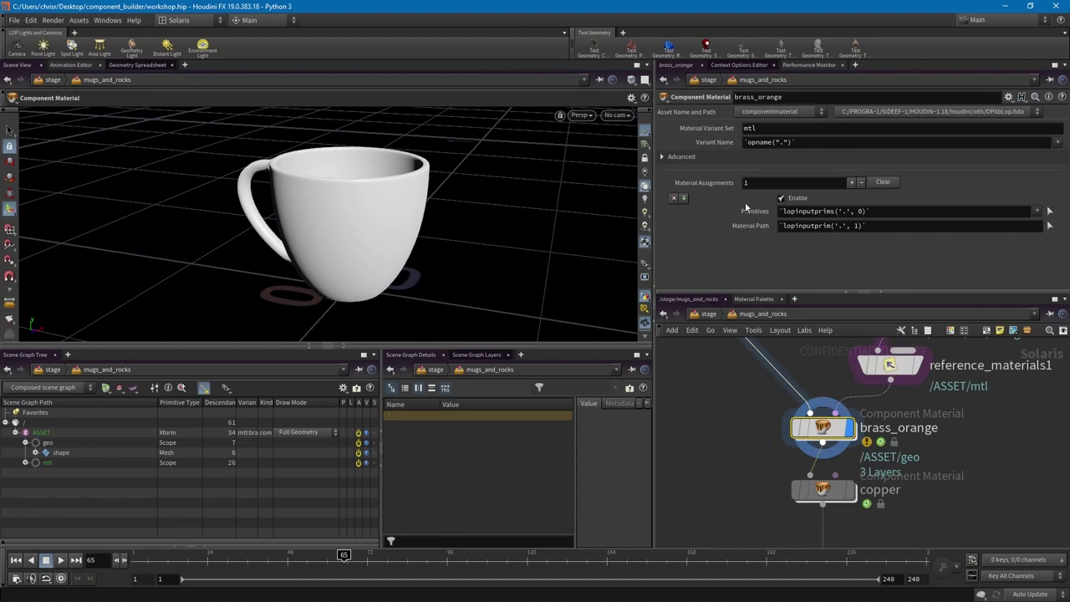
- Turn off Simple Interface on brass_orange to view the Binding Options, and turn it back on
{"action": "left_click", "coordinate": [679, 159]}
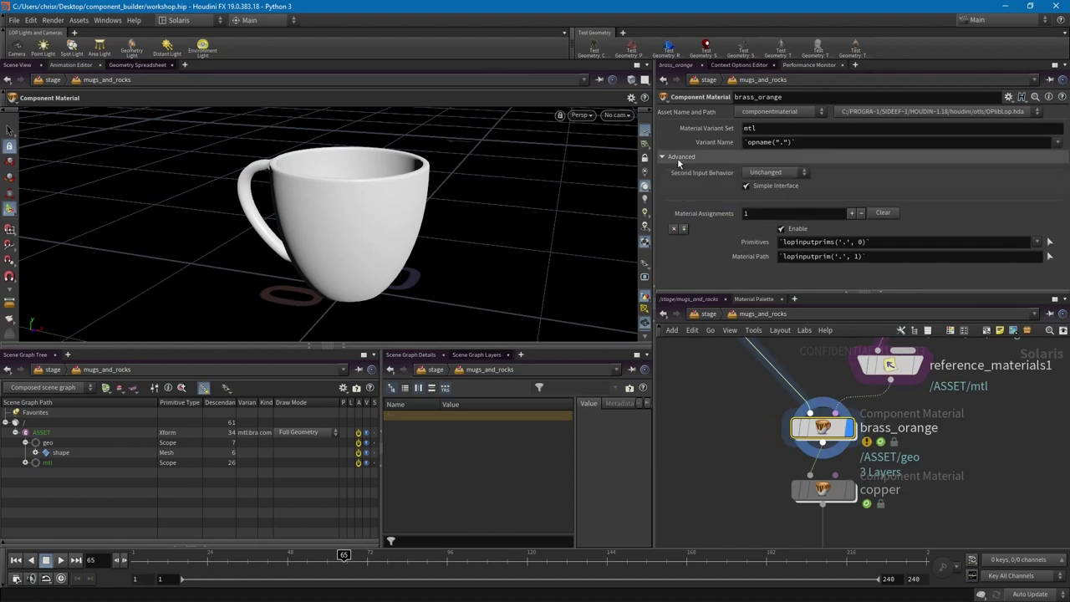
{"action": "left_click", "coordinate": [771, 191]}
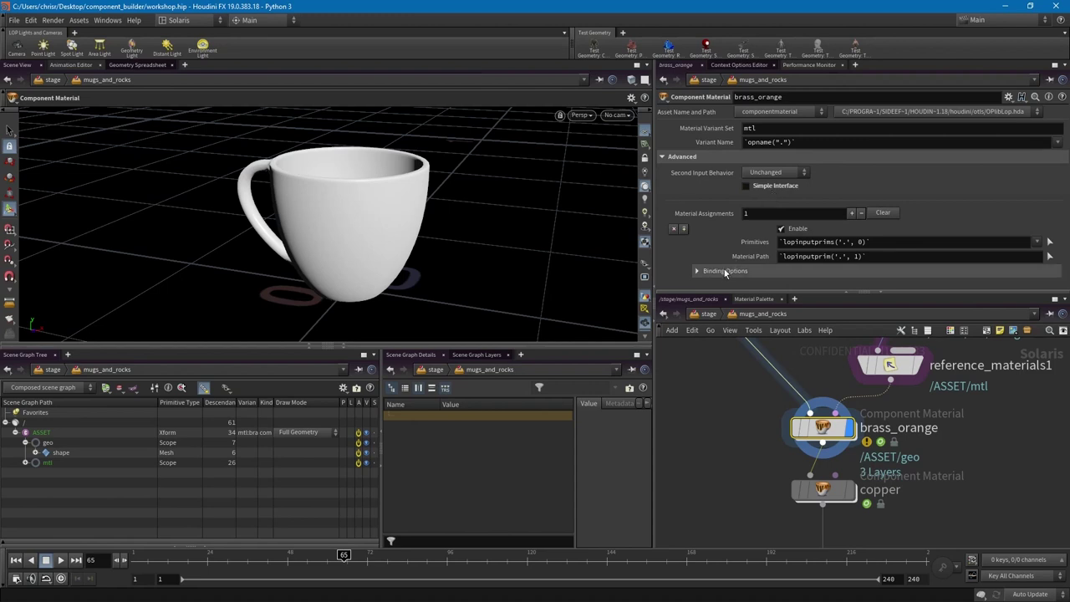
{"action": "left_click", "coordinate": [721, 271]}
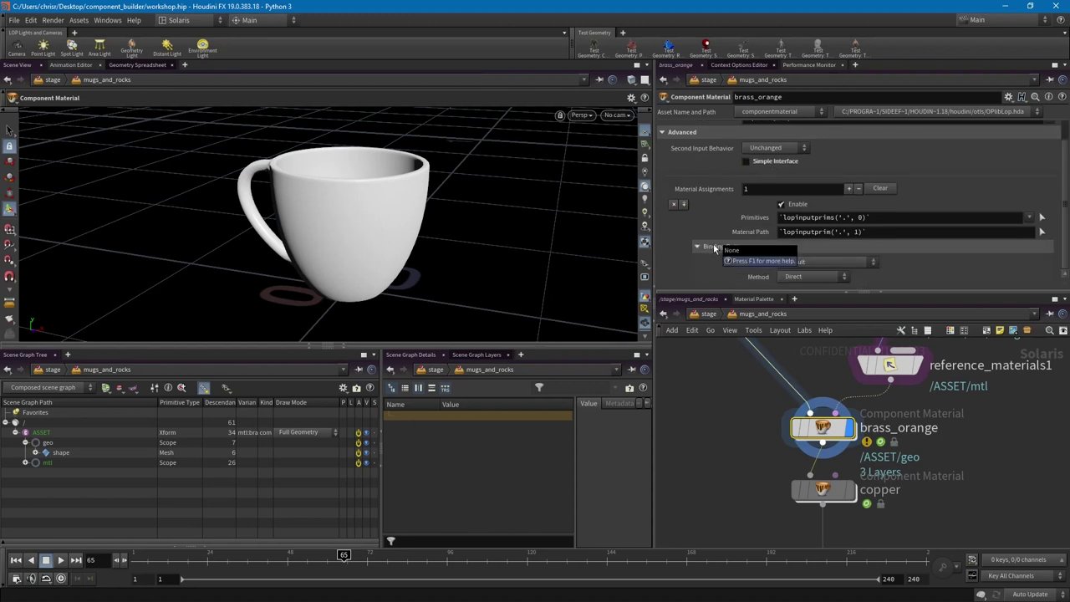
{"action": "left_click", "coordinate": [715, 248]}
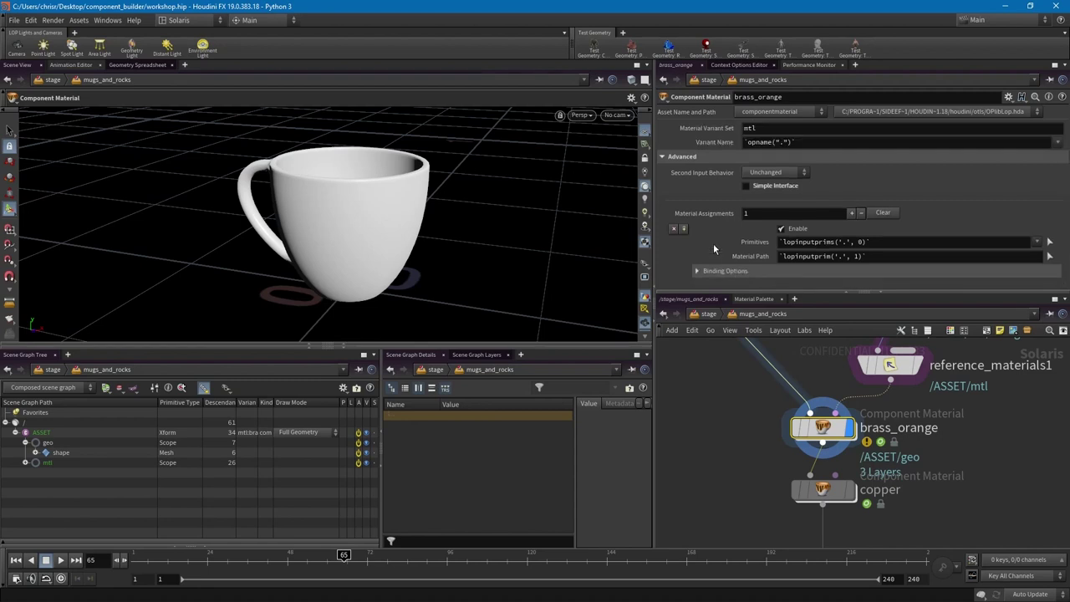
{"action": "left_click", "coordinate": [749, 185]}
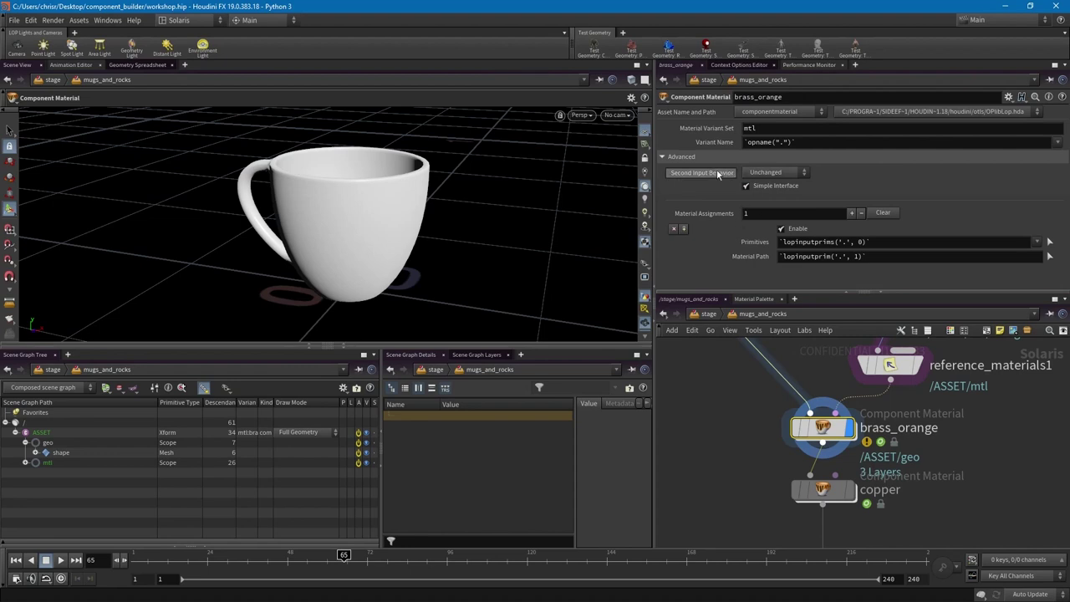
- Review the Second Input Behavior choices of brass_orange without changing them, and collapse the Advanced section
{"action": "left_click", "coordinate": [786, 173]}
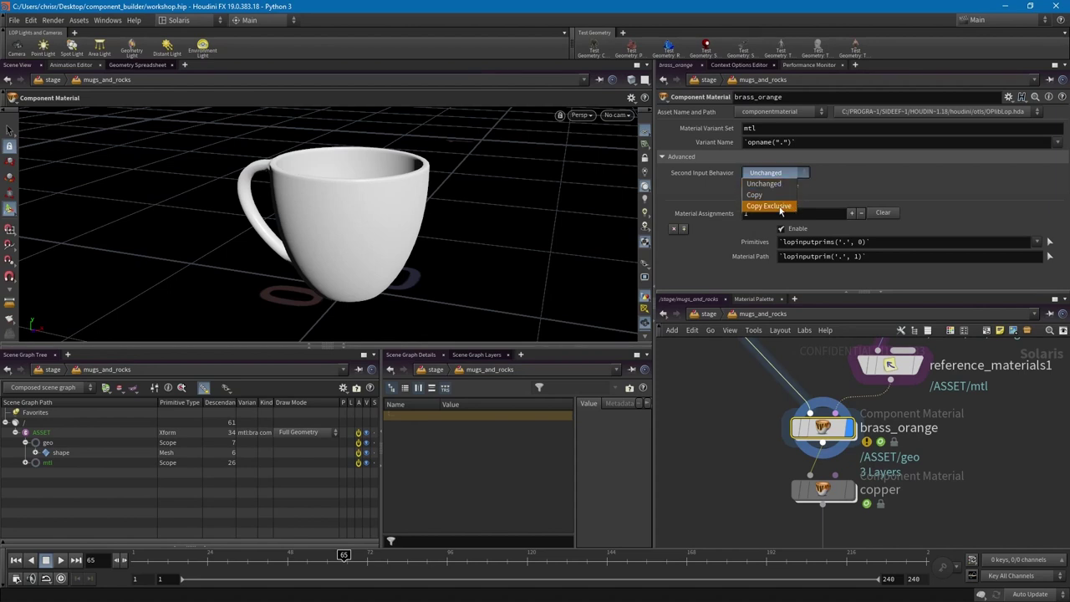
{"action": "left_click", "coordinate": [867, 173]}
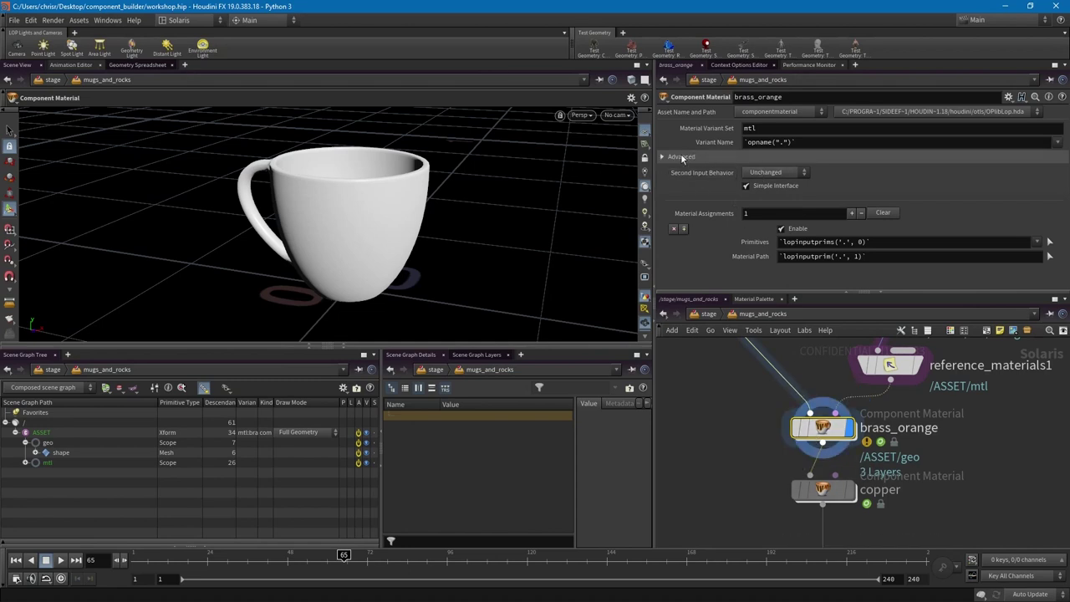
{"action": "left_click", "coordinate": [683, 158]}
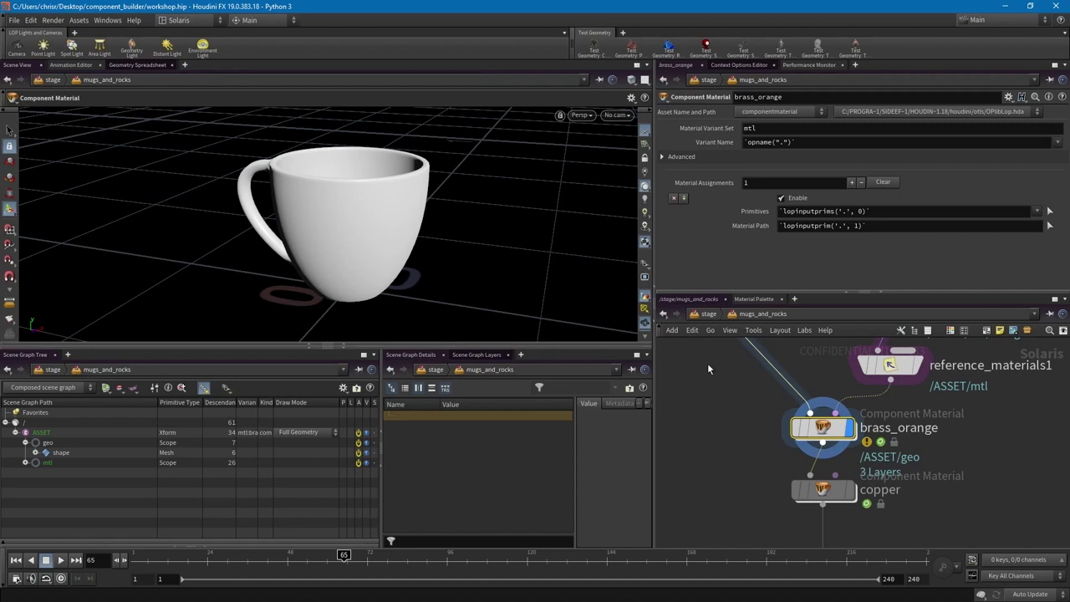
- Inspect the reference_materials1 node's destination primitive and MaterialX reference file entries
{"action": "middle_click_drag", "start_coordinate": [725, 398], "coordinate": [734, 434]}
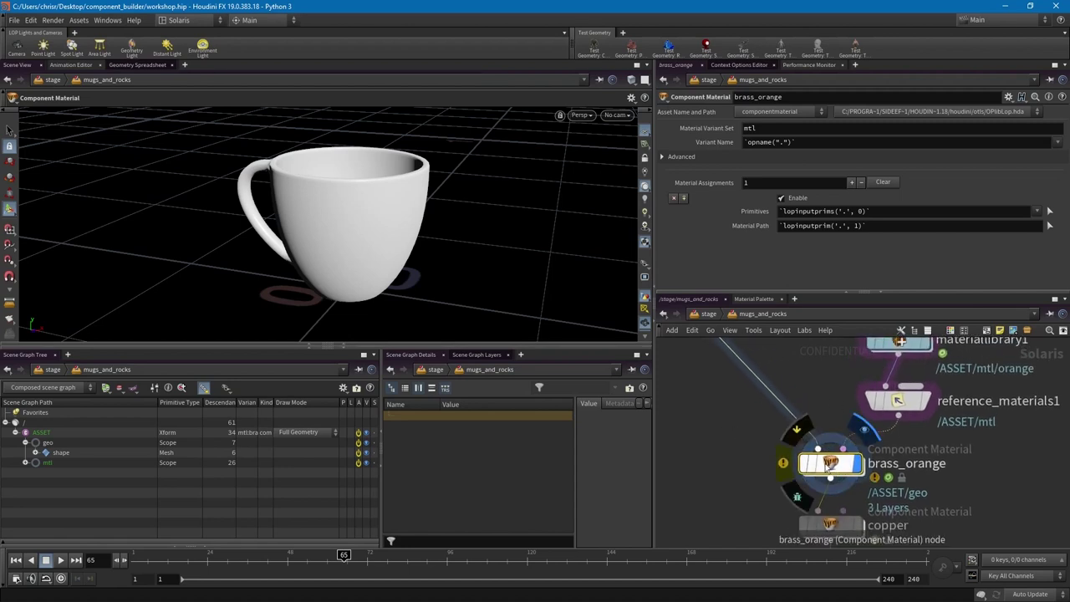
{"action": "middle_click_drag", "start_coordinate": [831, 390], "coordinate": [773, 416]}
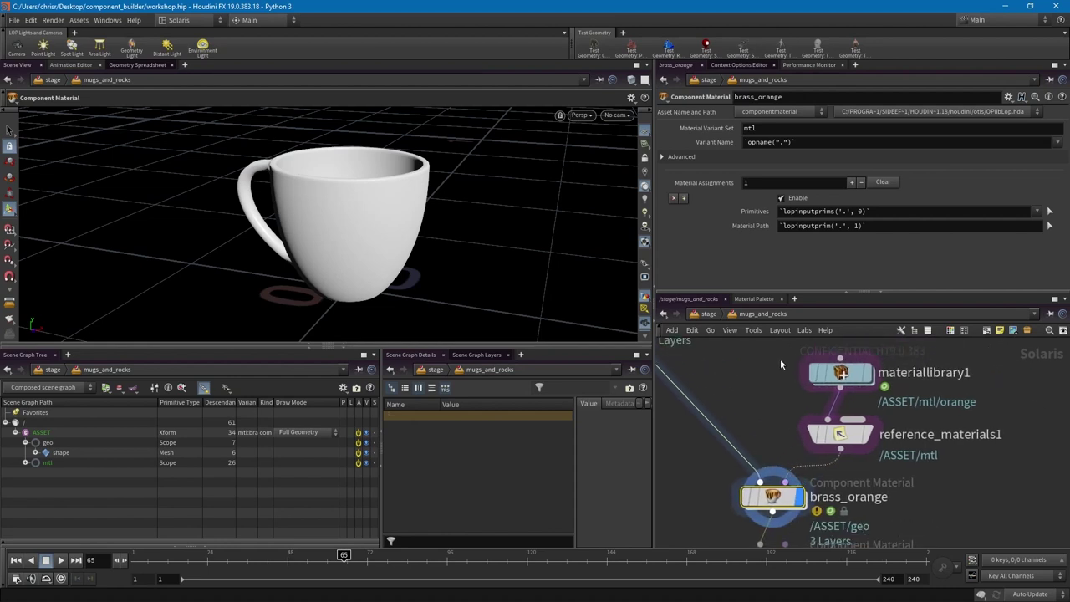
{"action": "mouse_move", "coordinate": [857, 372]}
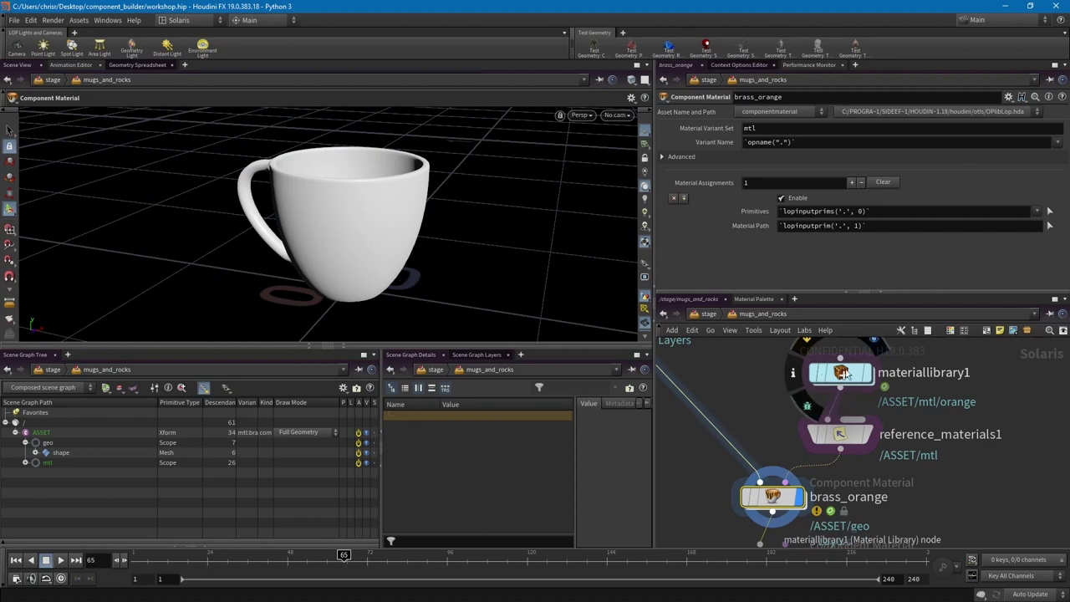
{"action": "mouse_move", "coordinate": [842, 437]}
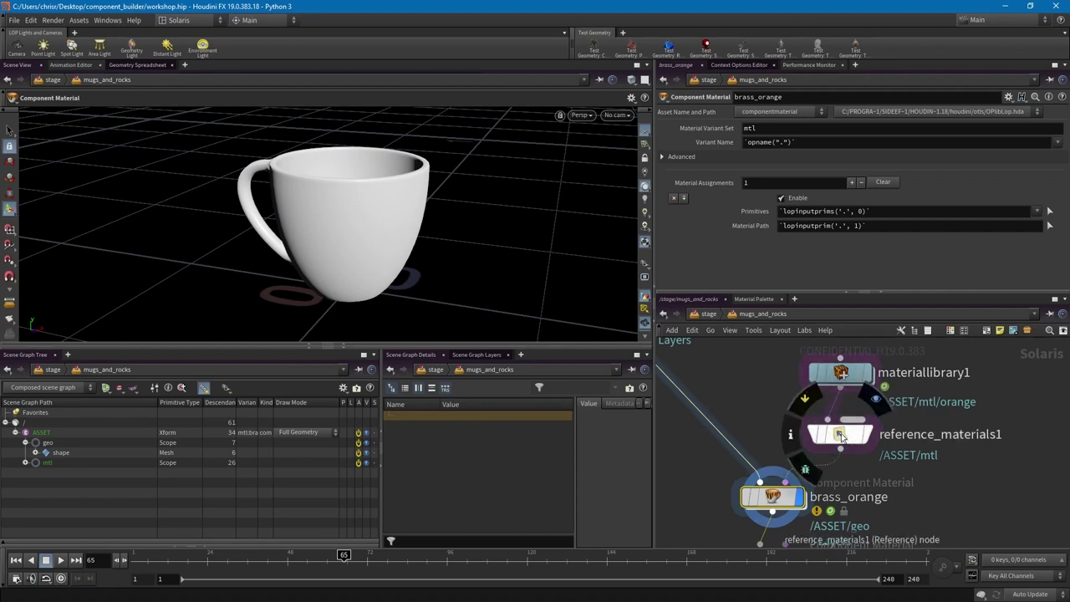
{"action": "left_click", "coordinate": [841, 434]}
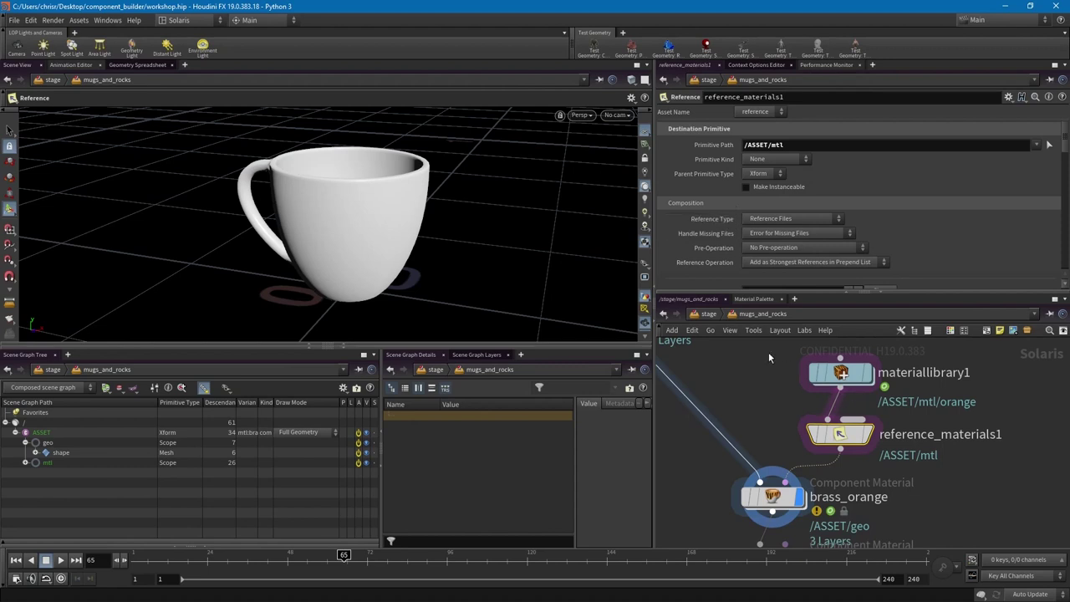
{"action": "left_click_drag", "start_coordinate": [768, 352], "coordinate": [841, 374]}
{"action": "left_click", "coordinate": [841, 434]}
{"action": "scroll", "coordinate": [724, 210], "scroll_direction": "down", "scroll_amount": 3}
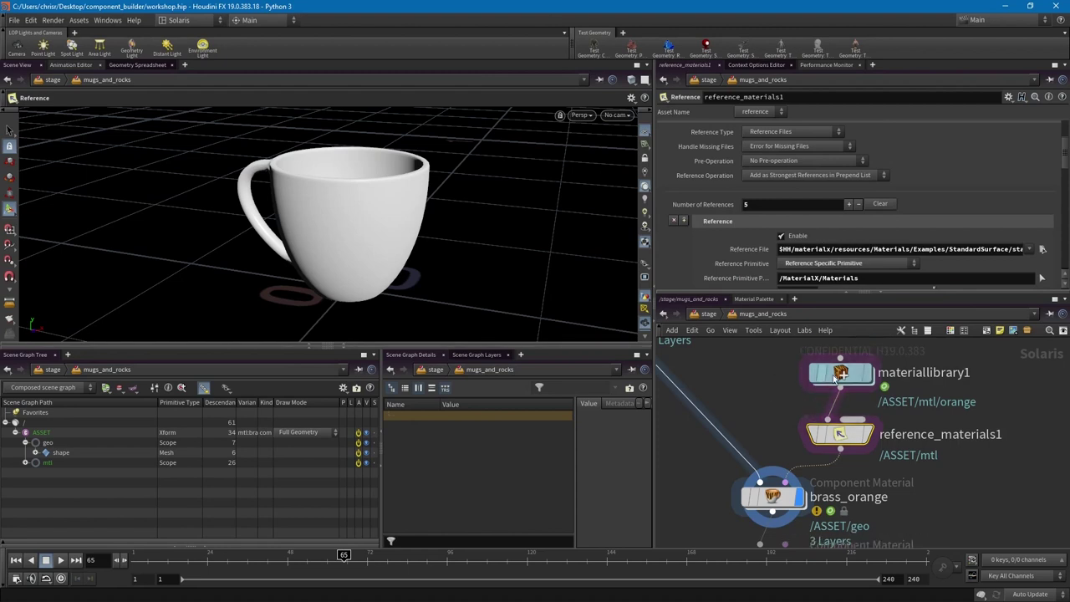
{"action": "left_click_drag", "start_coordinate": [841, 438], "coordinate": [841, 433]}
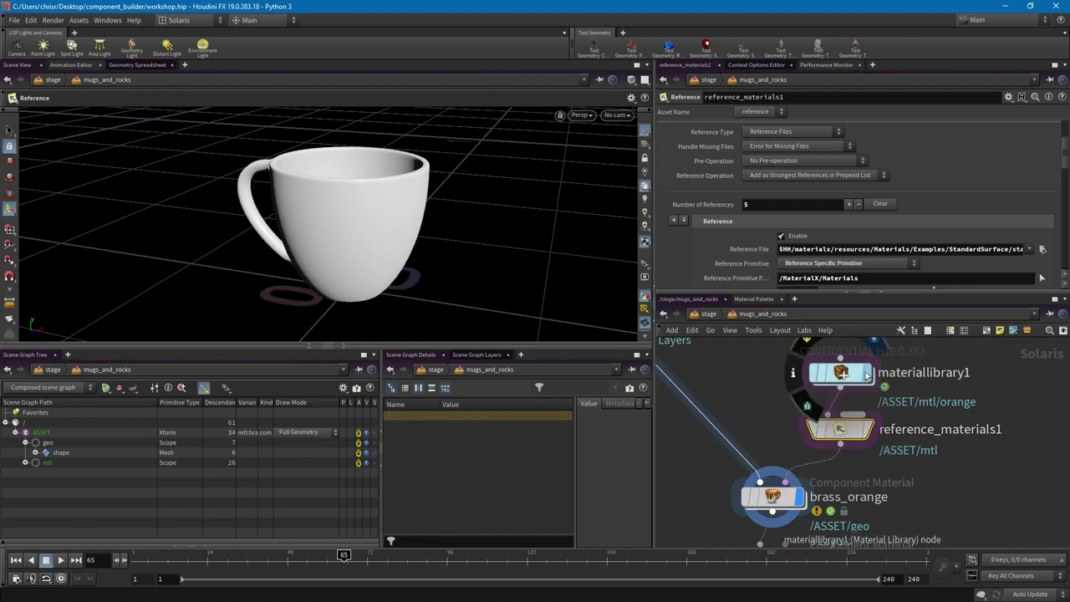
- Display materiallibrary1, look at the orange preview shader network inside it, and return to mugs_and_rocks
{"action": "left_click", "coordinate": [866, 376]}
{"action": "left_click", "coordinate": [851, 376]}
{"action": "double_click", "coordinate": [850, 375]}
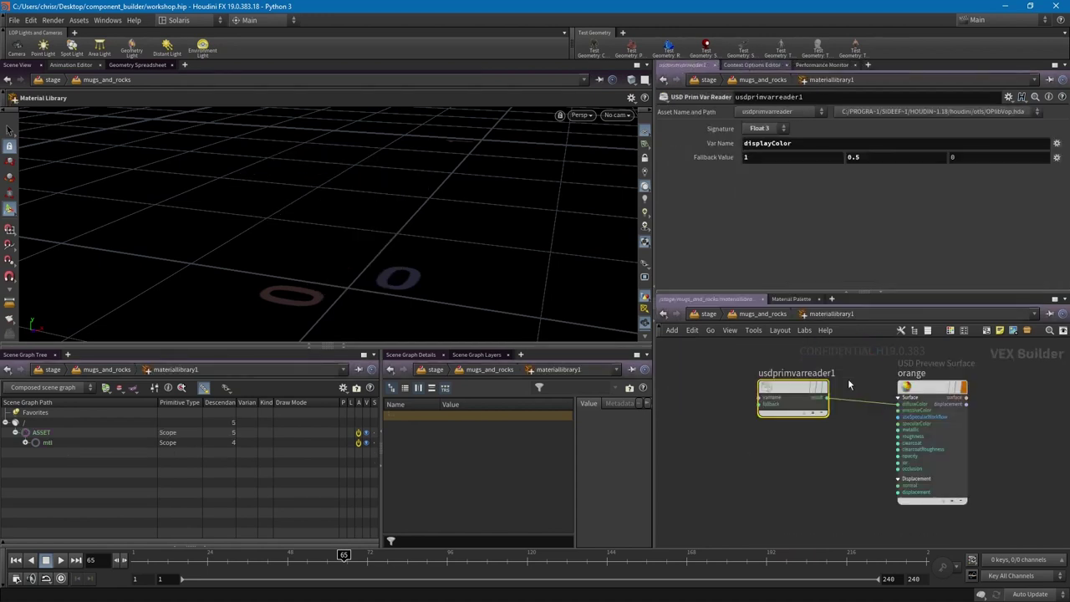
{"action": "middle_click_drag", "start_coordinate": [712, 360], "coordinate": [709, 408]}
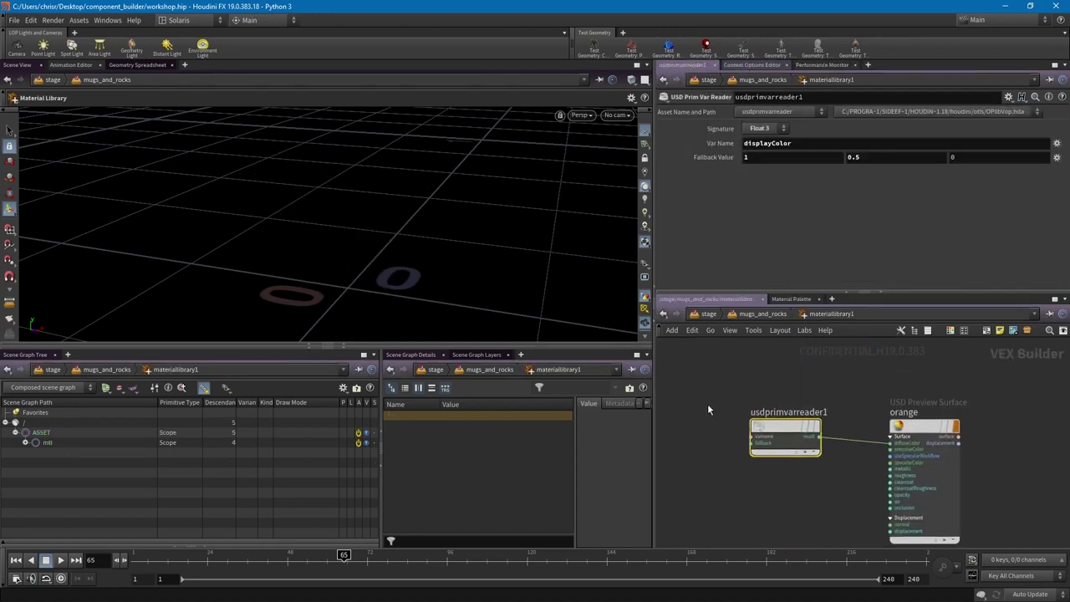
{"action": "key", "text": "u"}
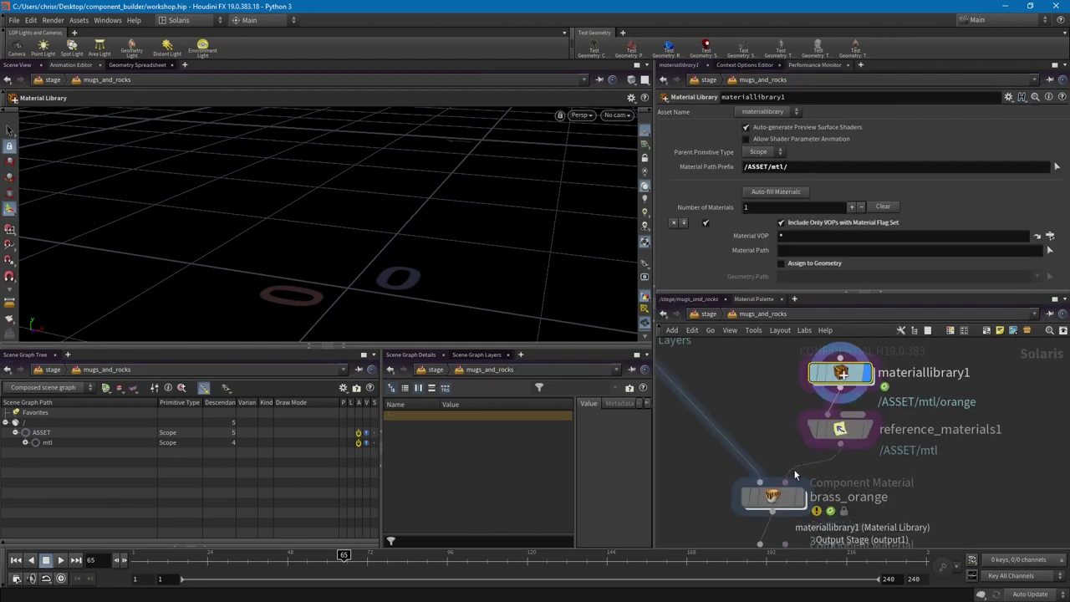
- Display the brass_orange node and show the evaluated paths of its Primitives and Material Path expressions
{"action": "middle_click_drag", "start_coordinate": [775, 430], "coordinate": [775, 378]}
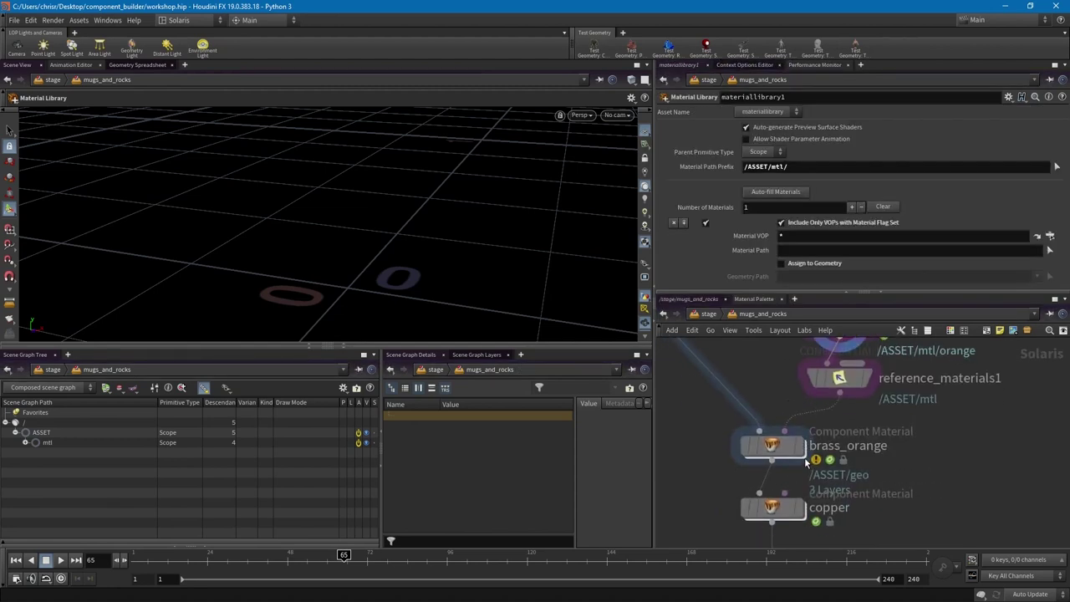
{"action": "left_click", "coordinate": [798, 450]}
{"action": "left_click", "coordinate": [795, 451]}
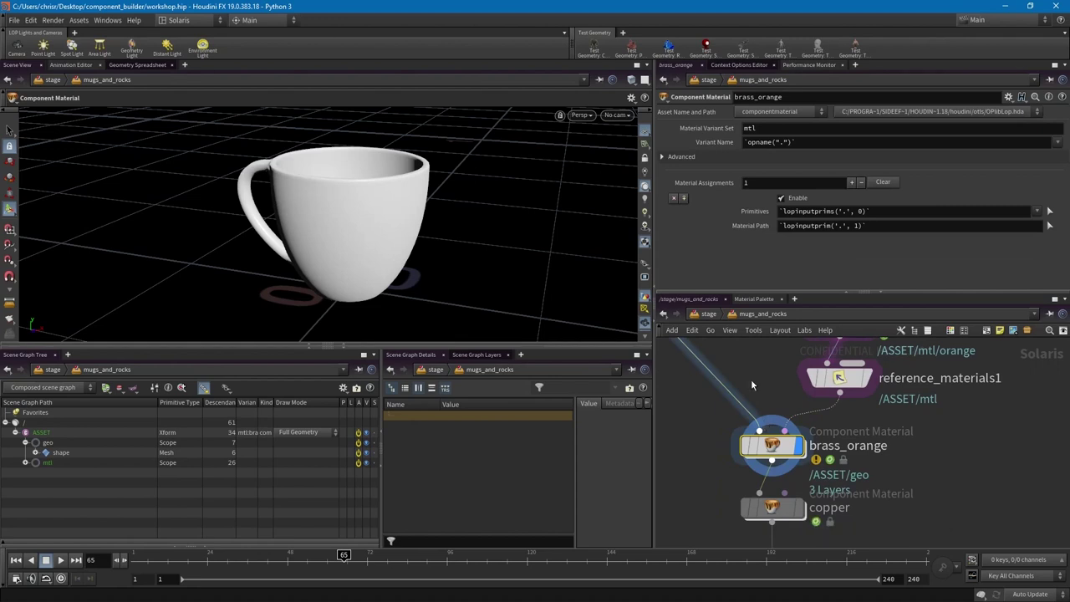
{"action": "left_click", "coordinate": [753, 212]}
{"action": "left_click", "coordinate": [751, 226]}
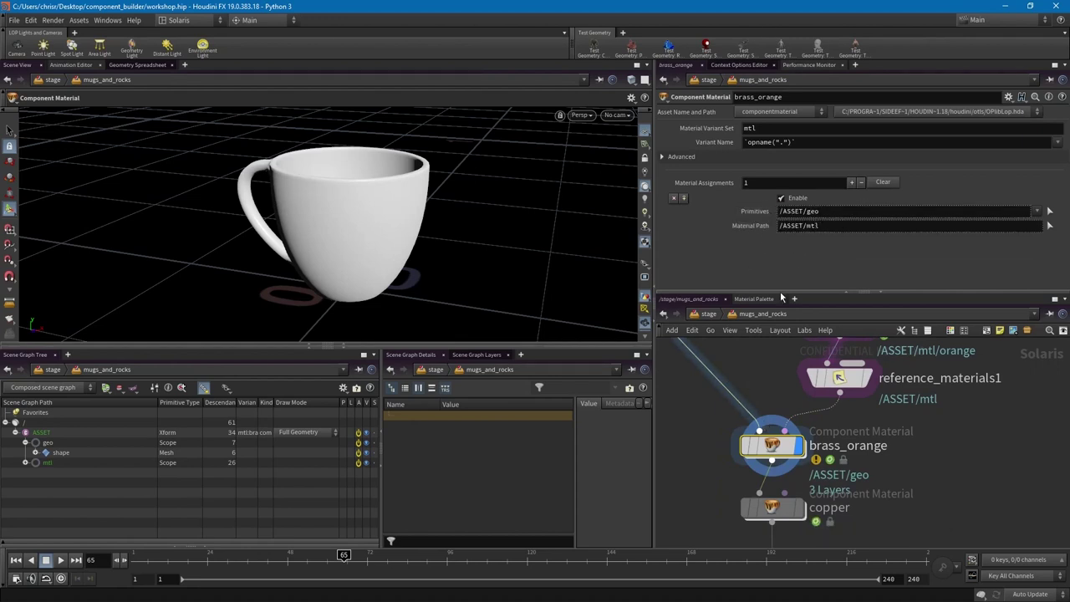
{"action": "middle_click_drag", "start_coordinate": [804, 385], "coordinate": [806, 433]}
{"action": "mouse_move", "coordinate": [830, 432]}
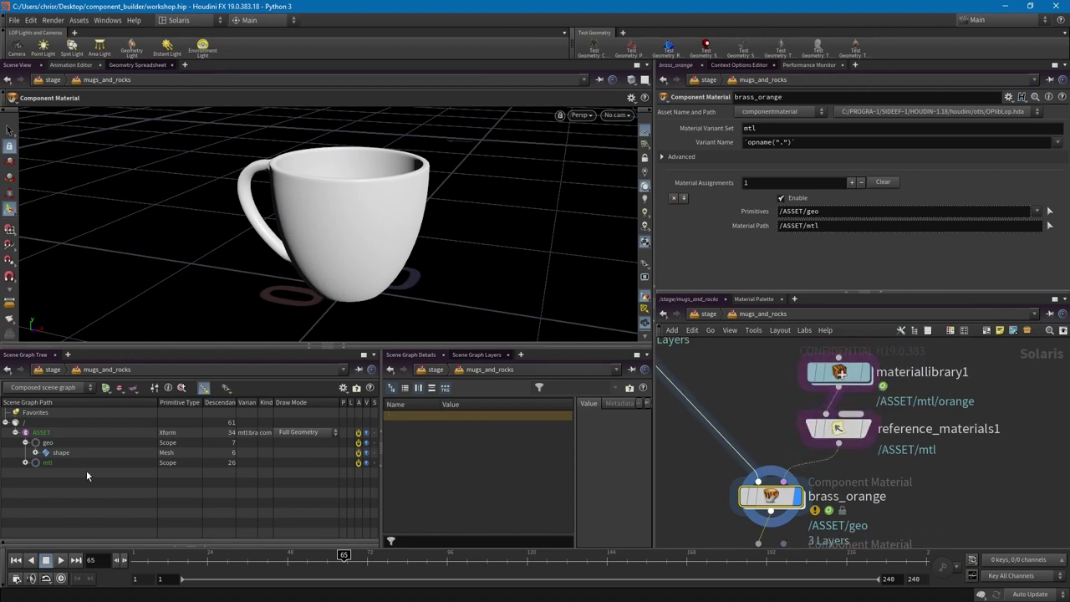
- Expand the mtl scope in the scene graph and set brass_orange's Material Path to /ASSET/mtl/Tiled_Wood
{"action": "left_click", "coordinate": [26, 463]}
{"action": "middle_click_drag", "start_coordinate": [762, 420], "coordinate": [755, 387]}
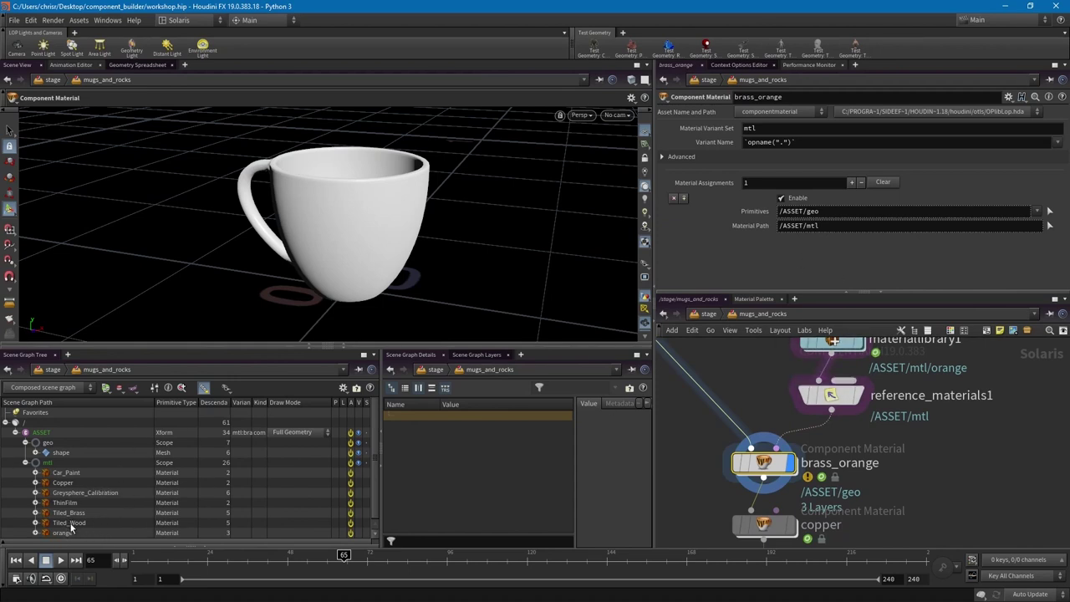
{"action": "left_click_drag", "start_coordinate": [69, 524], "coordinate": [869, 332]}
{"action": "left_click_drag", "start_coordinate": [830, 226], "coordinate": [830, 225]}
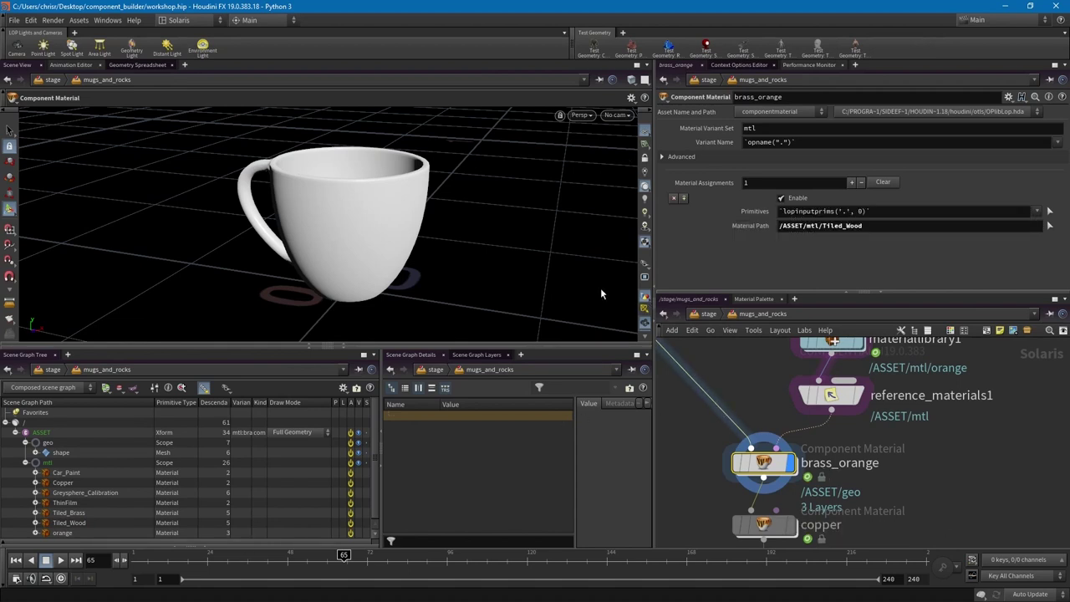
{"action": "left_click_drag", "start_coordinate": [449, 196], "coordinate": [452, 221], "text": "alt"}
{"action": "left_click", "coordinate": [747, 213]}
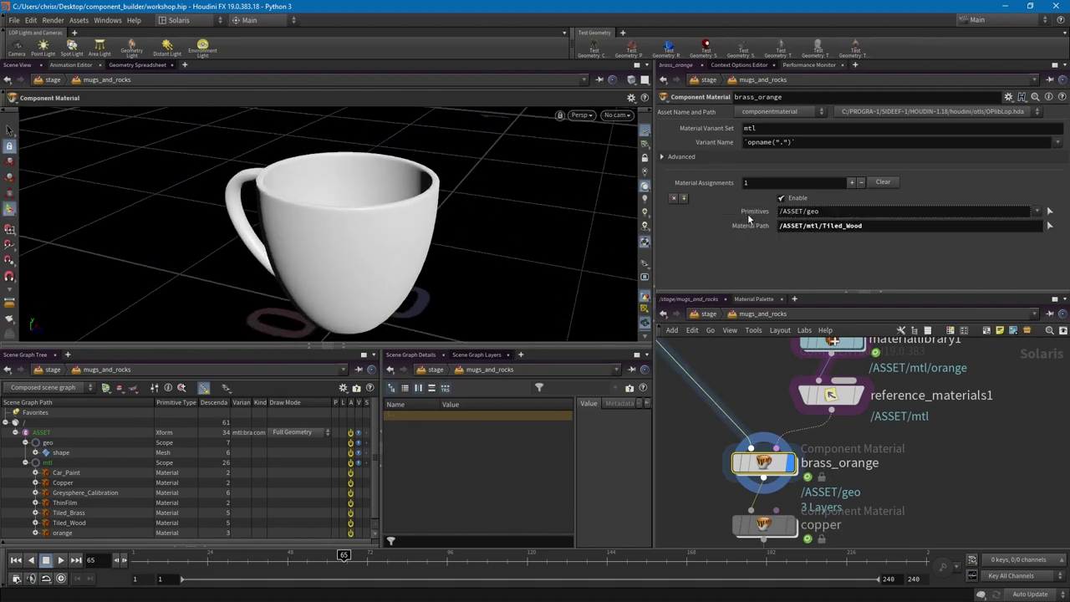
{"action": "left_click", "coordinate": [742, 214]}
{"action": "left_click_drag", "start_coordinate": [561, 182], "coordinate": [577, 175], "text": "alt"}
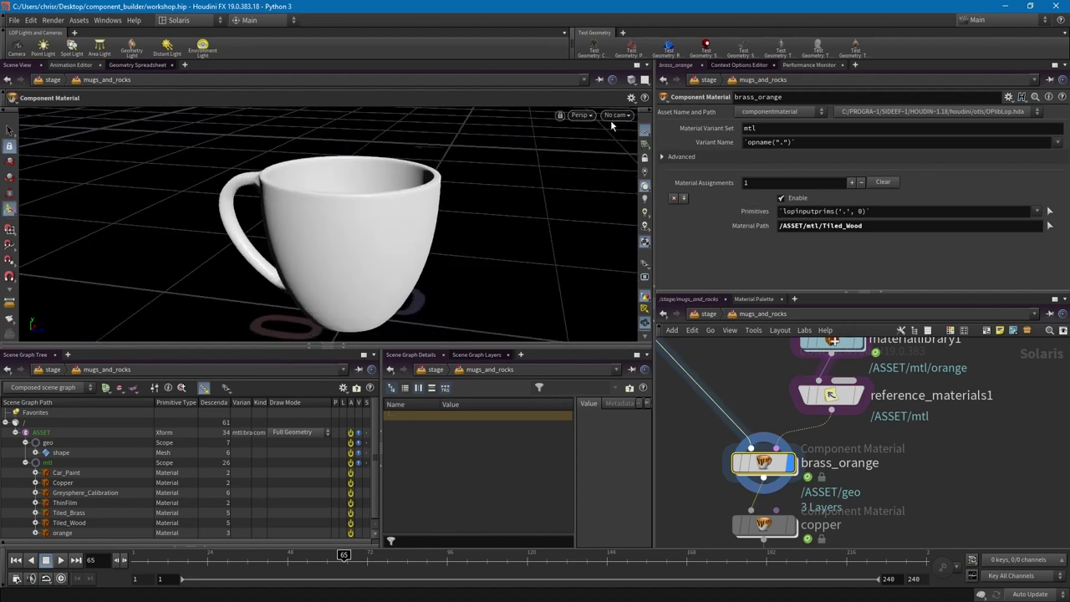
- Preview the mug's Tiled_Wood material with Karma, and return the viewport to Houdini GL
{"action": "left_click", "coordinate": [573, 116]}
{"action": "left_click", "coordinate": [597, 167]}
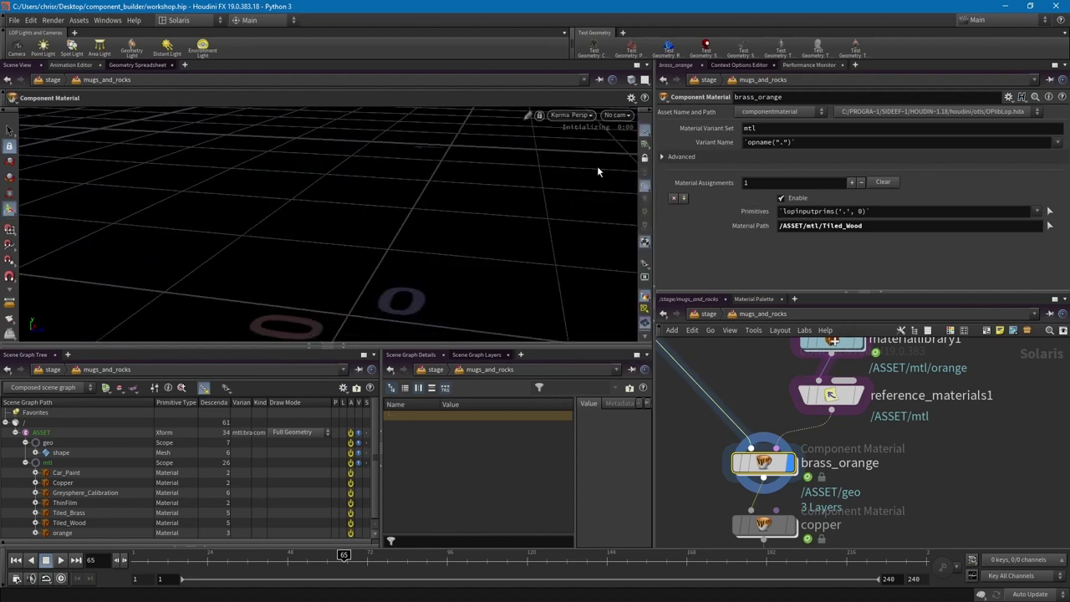
{"action": "left_click", "coordinate": [574, 115]}
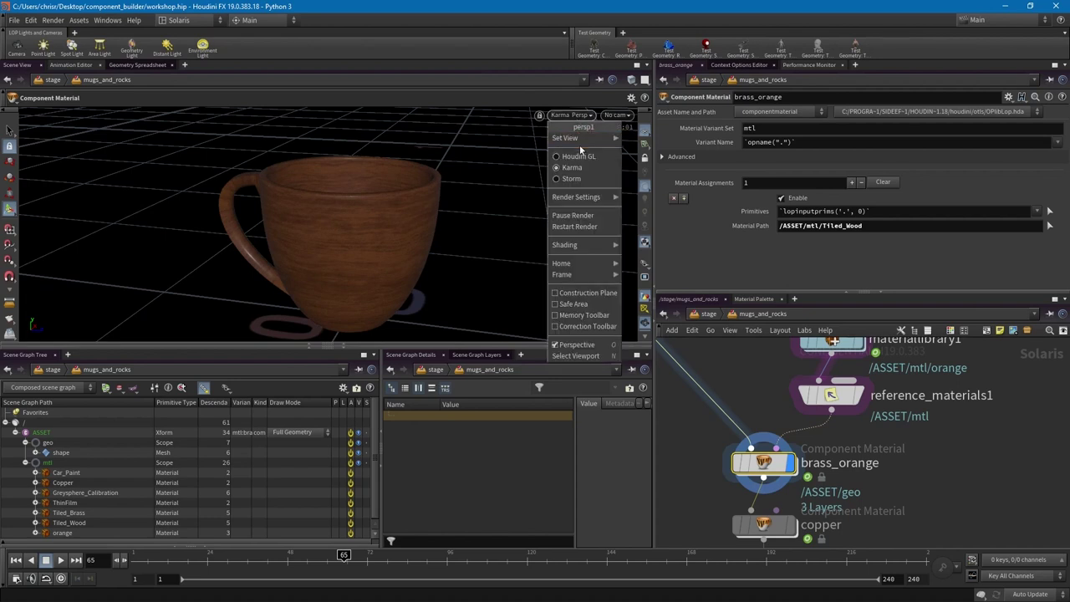
{"action": "left_click", "coordinate": [576, 155]}
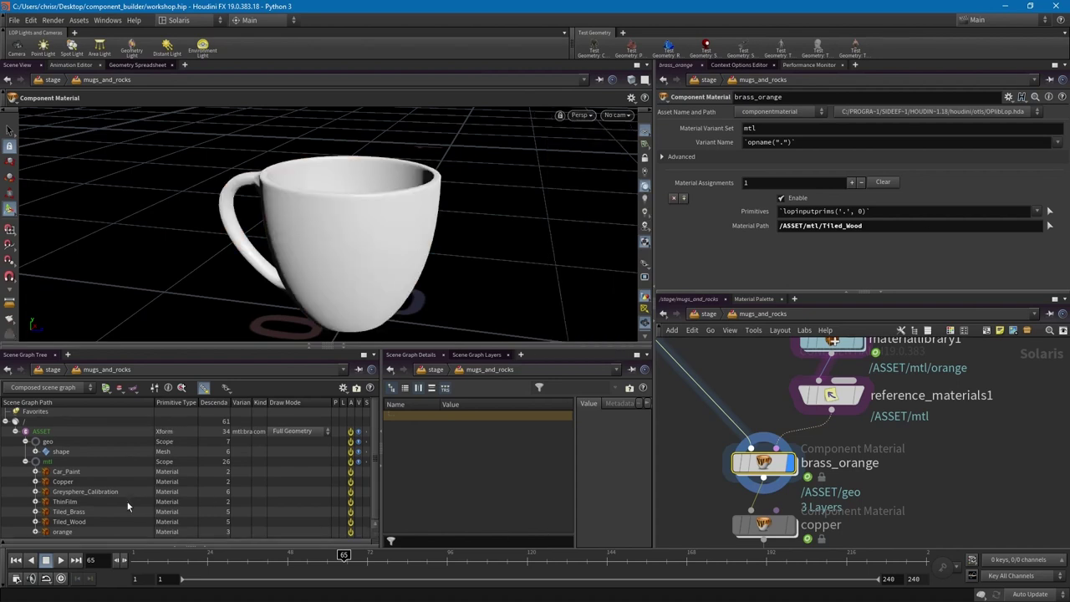
- Set brass_orange's Material Path to /ASSET/mtl/orange using the orange material from the scene graph
{"action": "left_click", "coordinate": [64, 532]}
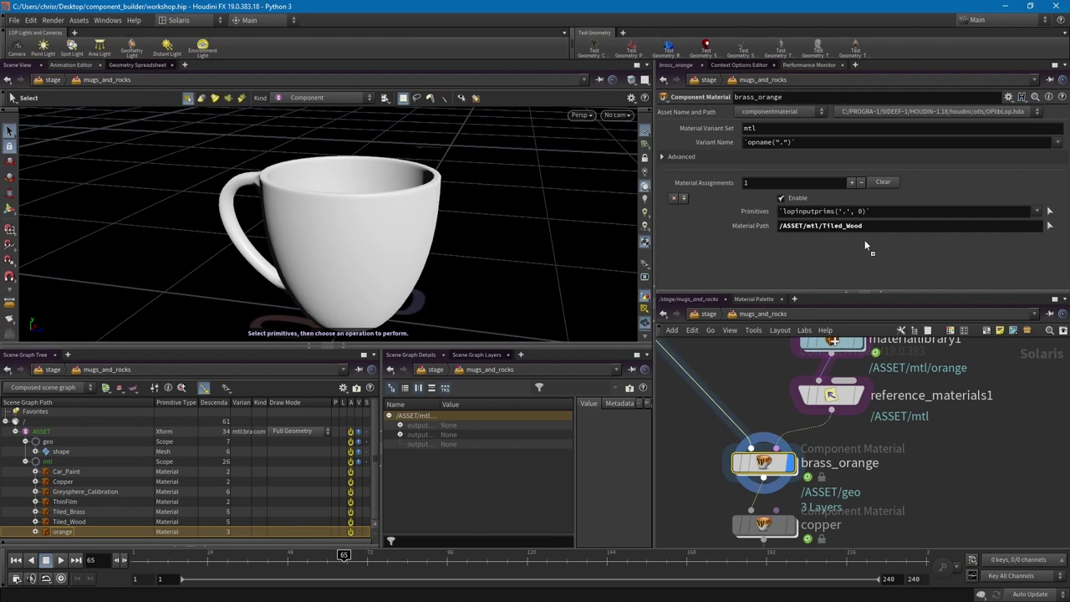
{"action": "left_click_drag", "start_coordinate": [866, 245], "coordinate": [866, 230]}
{"action": "left_click_drag", "start_coordinate": [429, 232], "coordinate": [599, 142], "text": "alt"}
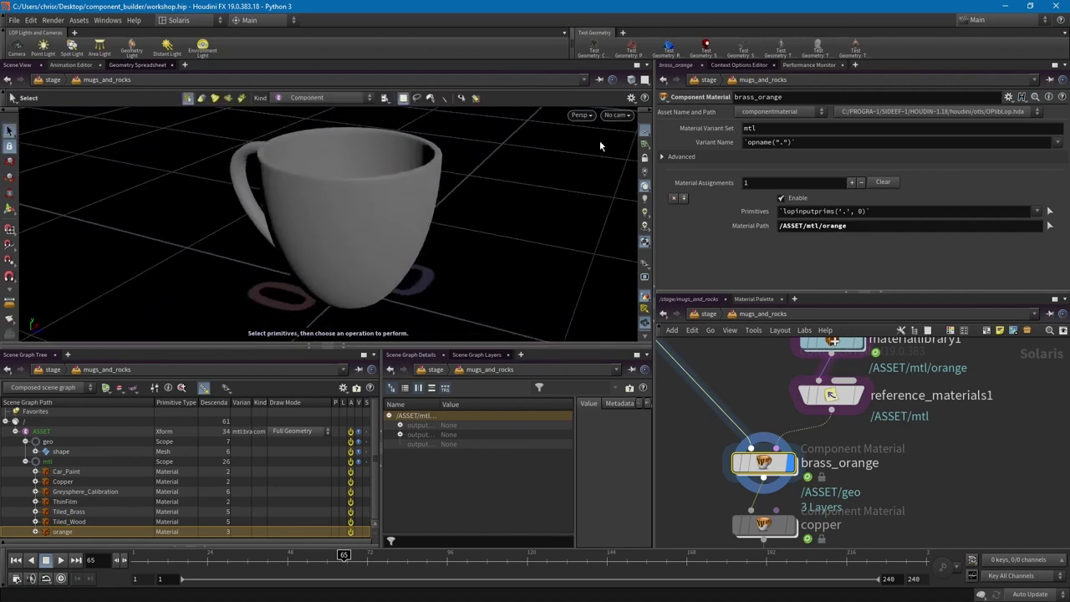
- Preview the mug's orange material in Karma from several angles, and return the viewport to Houdini GL
{"action": "left_click", "coordinate": [576, 116]}
{"action": "left_click", "coordinate": [585, 174]}
{"action": "key", "text": "Escape"}
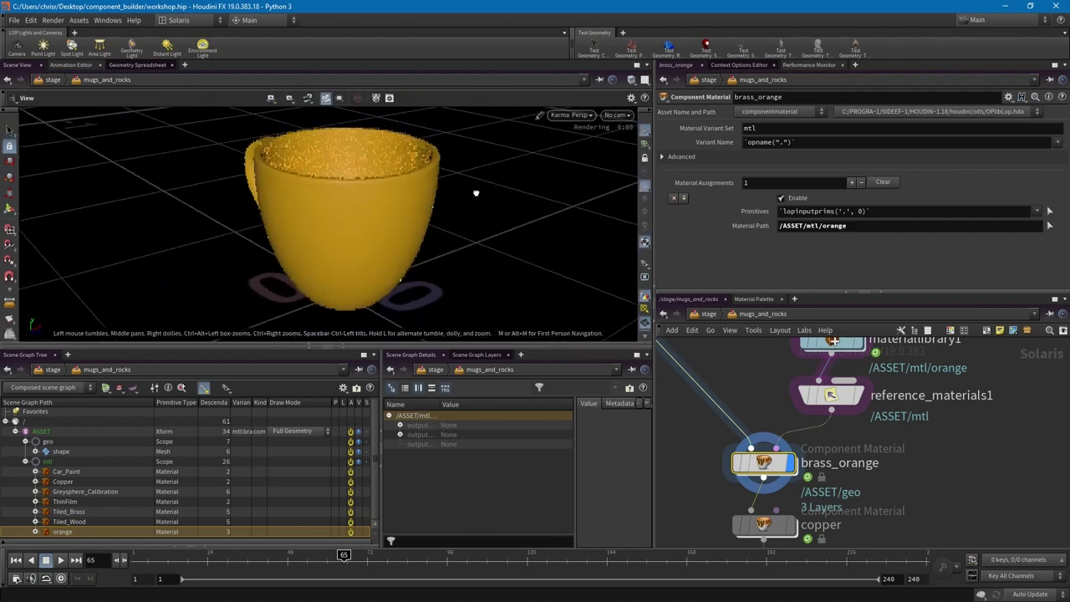
{"action": "left_click_drag", "start_coordinate": [476, 193], "coordinate": [571, 201], "text": "alt"}
{"action": "middle_click_drag", "start_coordinate": [571, 201], "coordinate": [557, 213], "text": "alt"}
{"action": "middle_click_drag", "start_coordinate": [754, 393], "coordinate": [768, 370]}
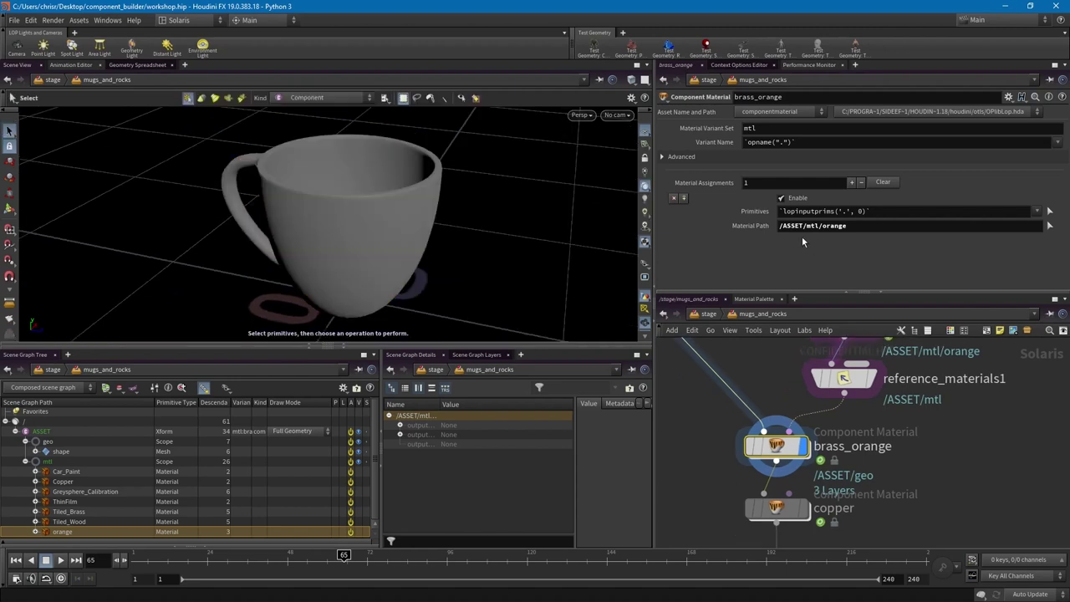
- Expand the mug shape's geometry subsets and set the orange assignment's Primitives to only the handle and rim
{"action": "left_click", "coordinate": [36, 452]}
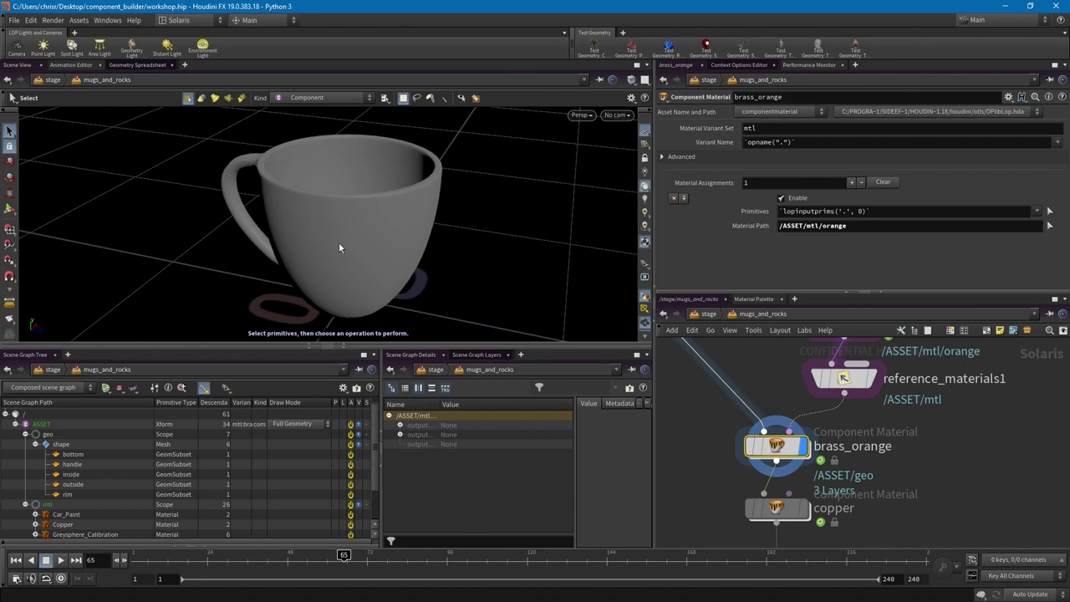
{"action": "left_click", "coordinate": [82, 495]}
{"action": "left_click", "coordinate": [83, 464], "text": "ctrl"}
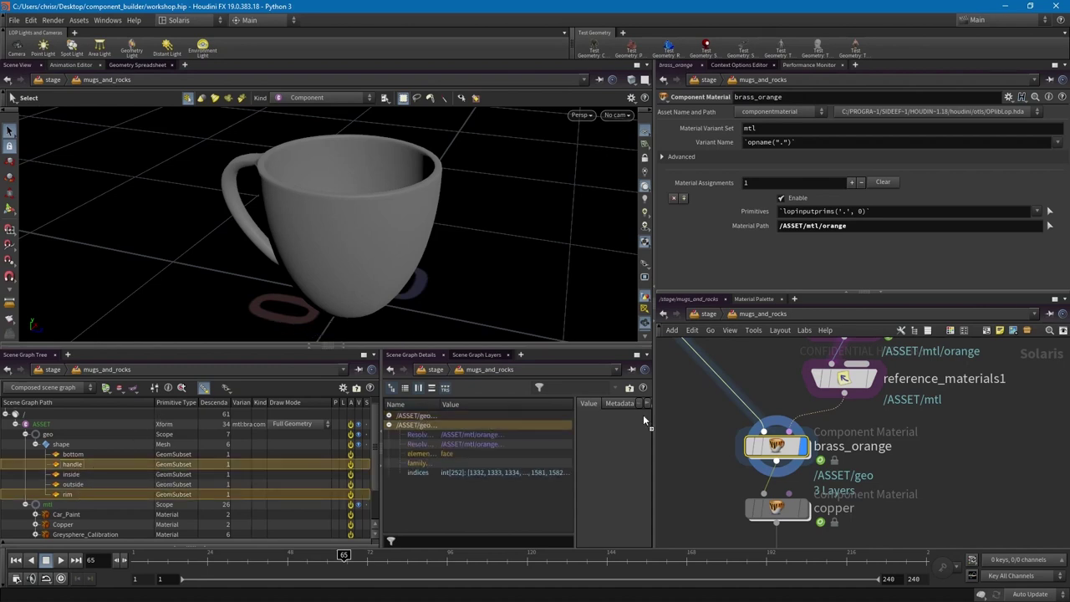
{"action": "left_click_drag", "start_coordinate": [644, 418], "coordinate": [792, 215]}
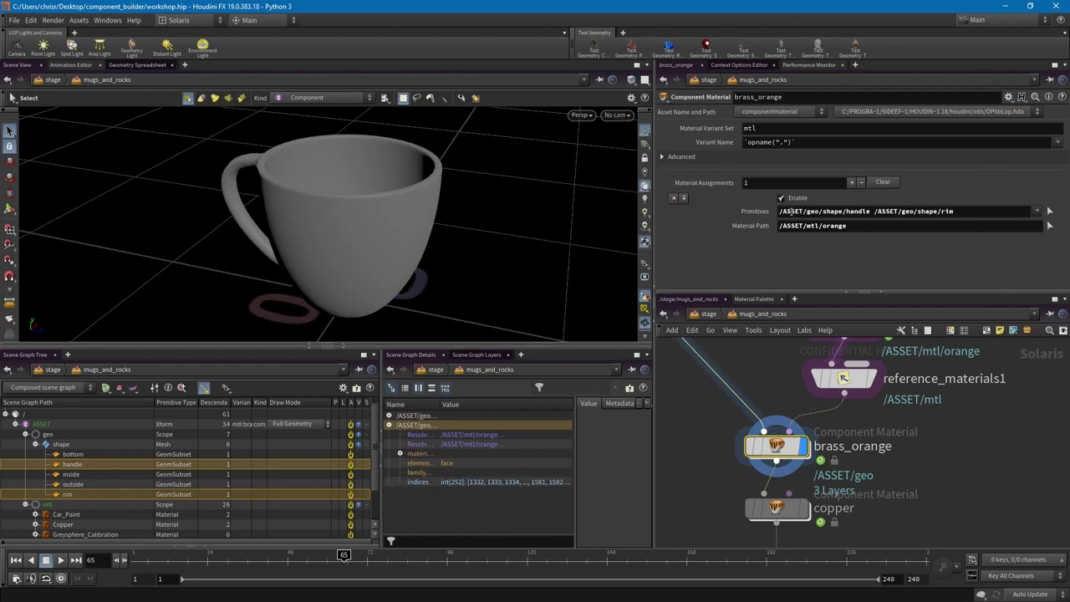
- Add a second material assignment to brass_orange and set its Material Path to /ASSET/mtl/Copper
{"action": "left_click", "coordinate": [853, 182]}
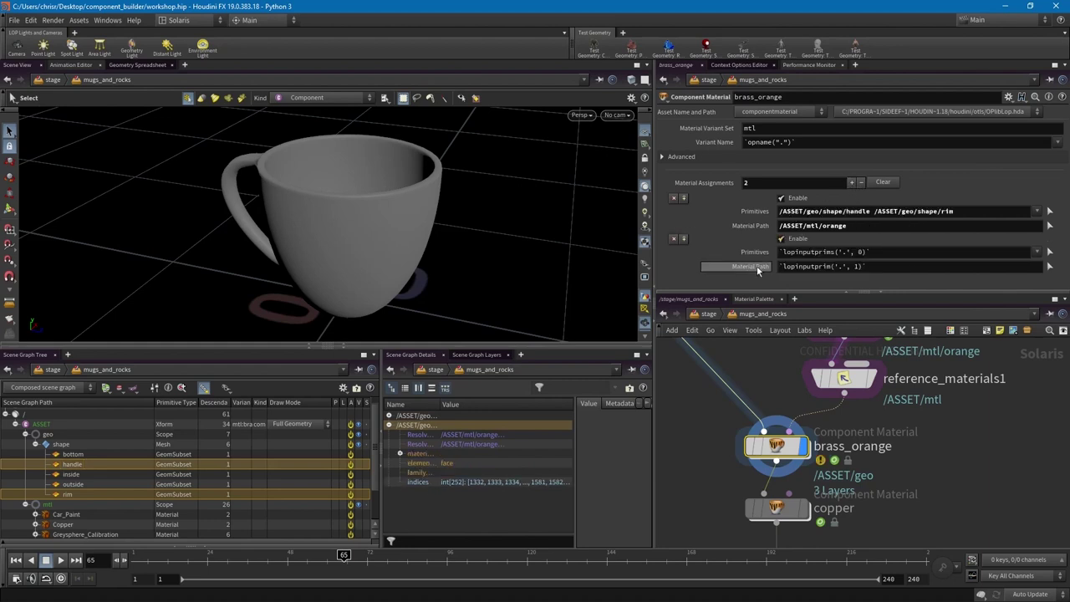
{"action": "scroll", "coordinate": [125, 500], "scroll_direction": "down", "scroll_amount": 2}
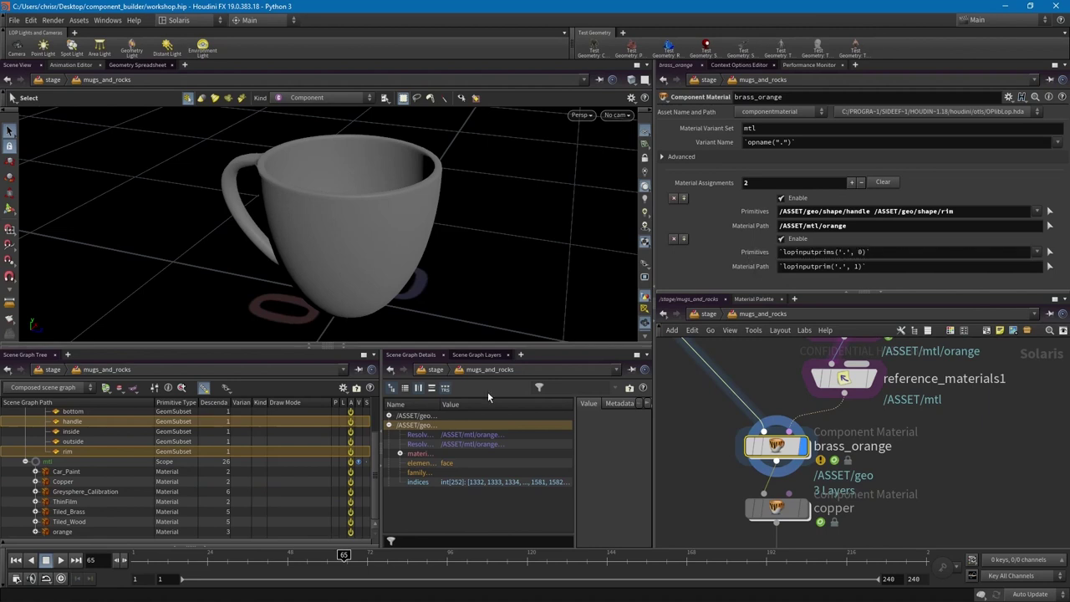
{"action": "left_click", "coordinate": [67, 482]}
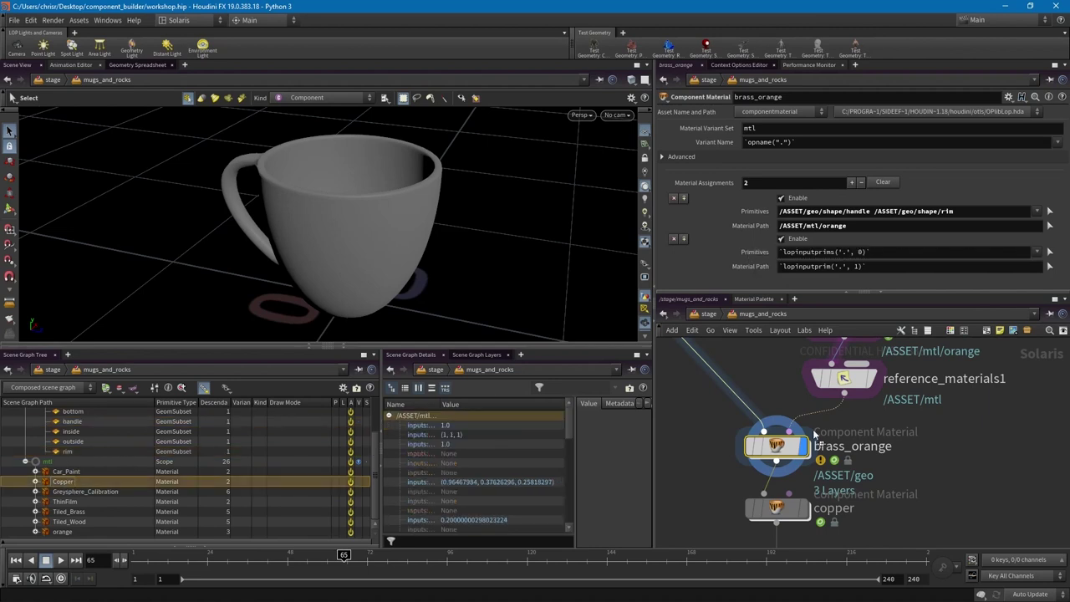
{"action": "left_click_drag", "start_coordinate": [813, 431], "coordinate": [840, 267]}
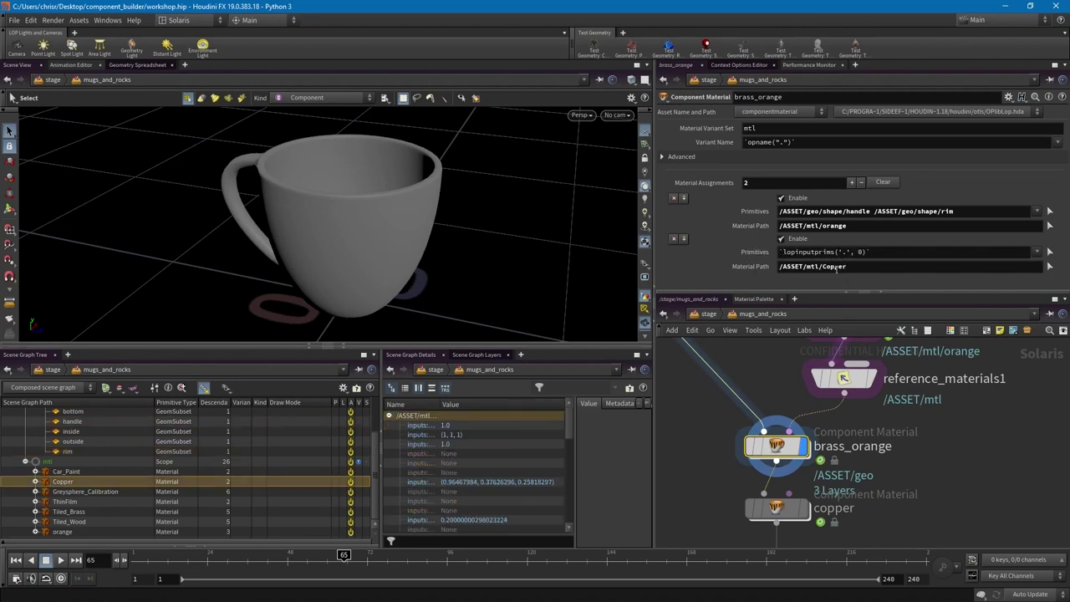
- Switch the viewport to Karma and view the orange and copper mug from above
{"action": "left_click", "coordinate": [589, 117]}
{"action": "left_click", "coordinate": [601, 170]}
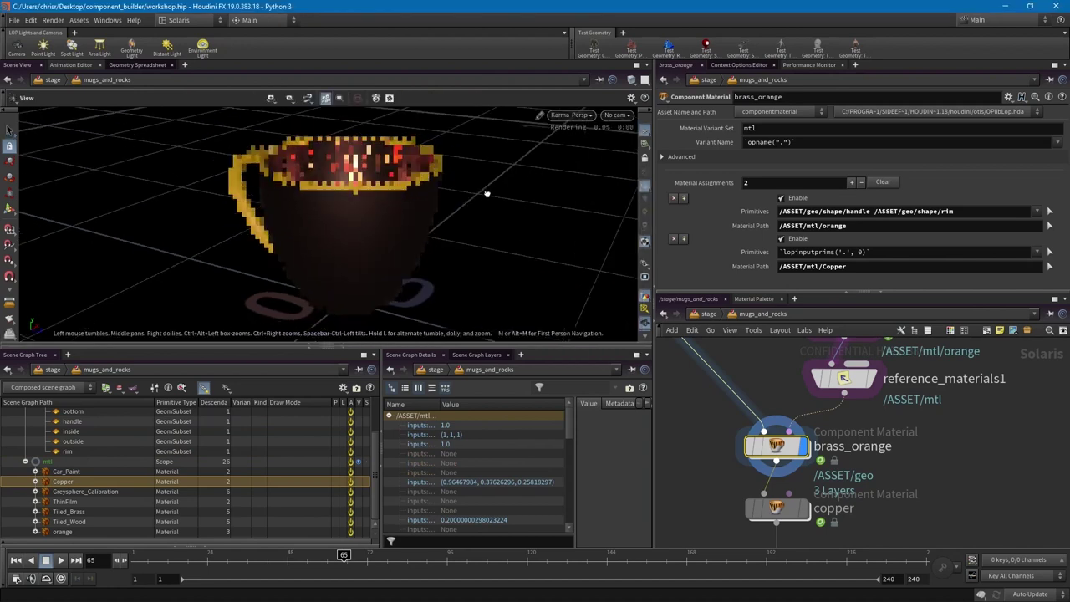
{"action": "left_click_drag", "start_coordinate": [488, 194], "coordinate": [566, 291]}
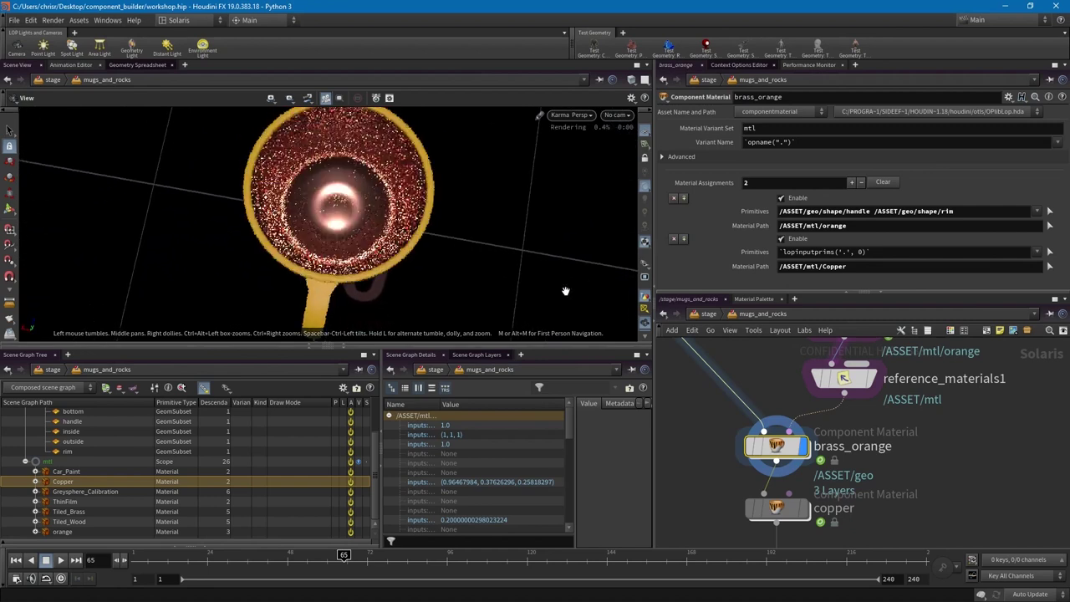
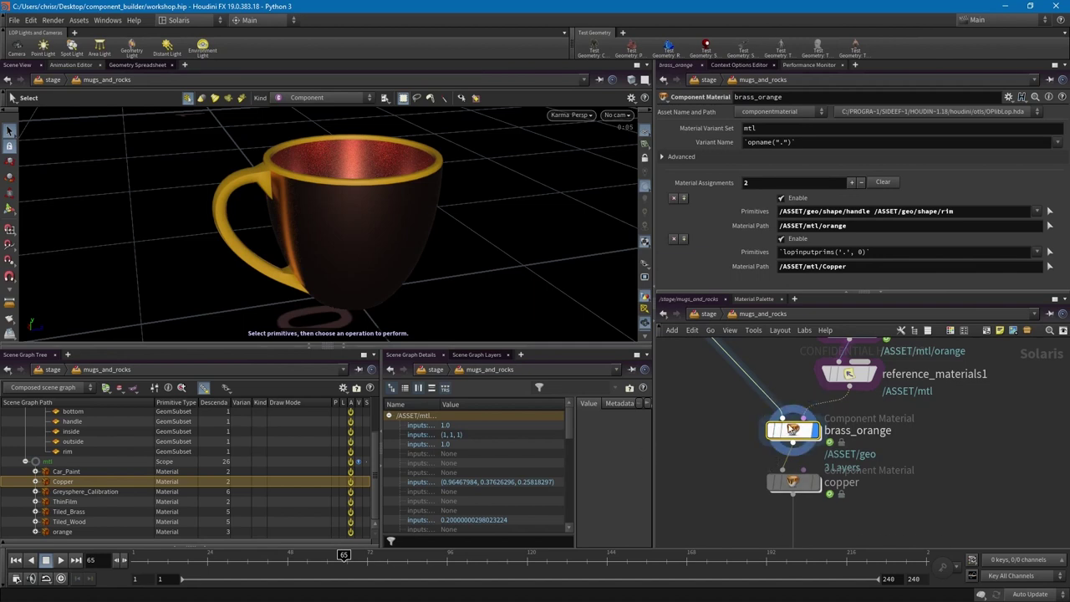
- Check brass_orange's Materials input, display the copper node, and move copper slightly farther below brass_orange
{"action": "mouse_move", "coordinate": [794, 432]}
{"action": "middle_click_drag", "start_coordinate": [718, 414], "coordinate": [735, 411]}
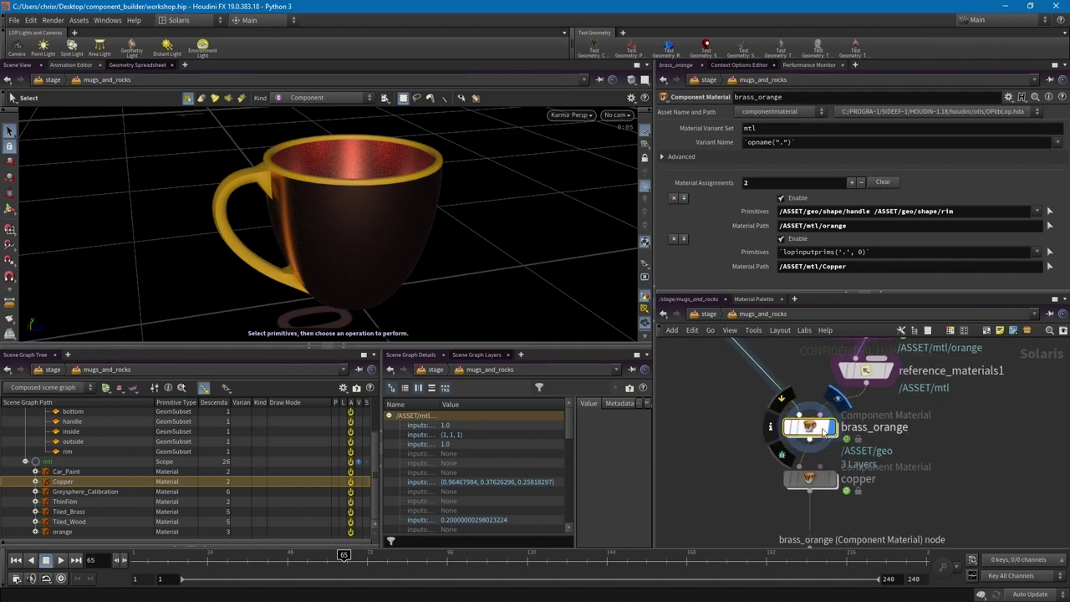
{"action": "middle_click_drag", "start_coordinate": [812, 396], "coordinate": [792, 435]}
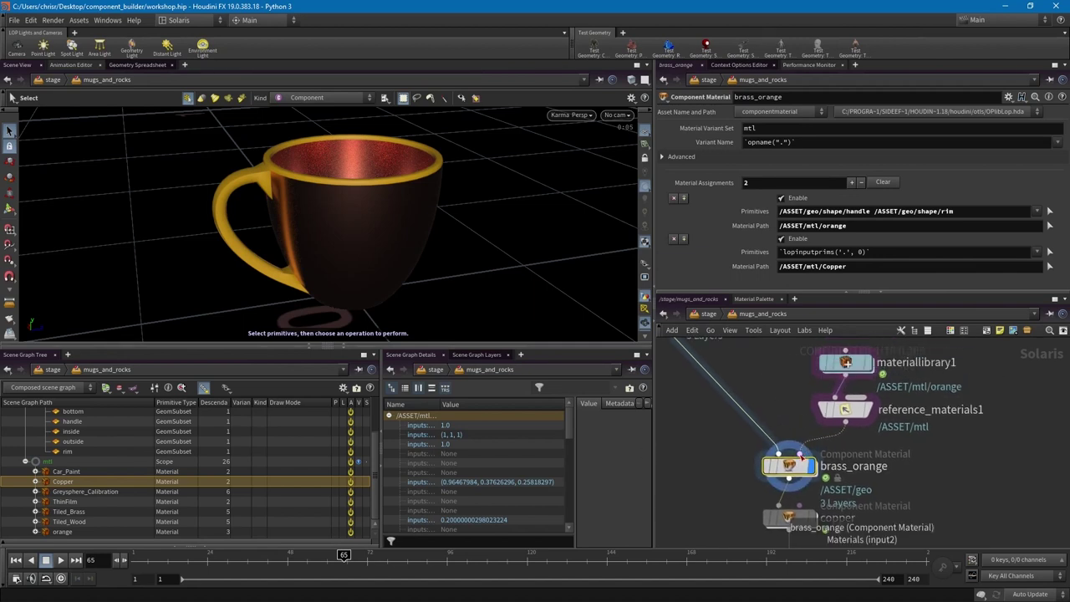
{"action": "mouse_move", "coordinate": [805, 460]}
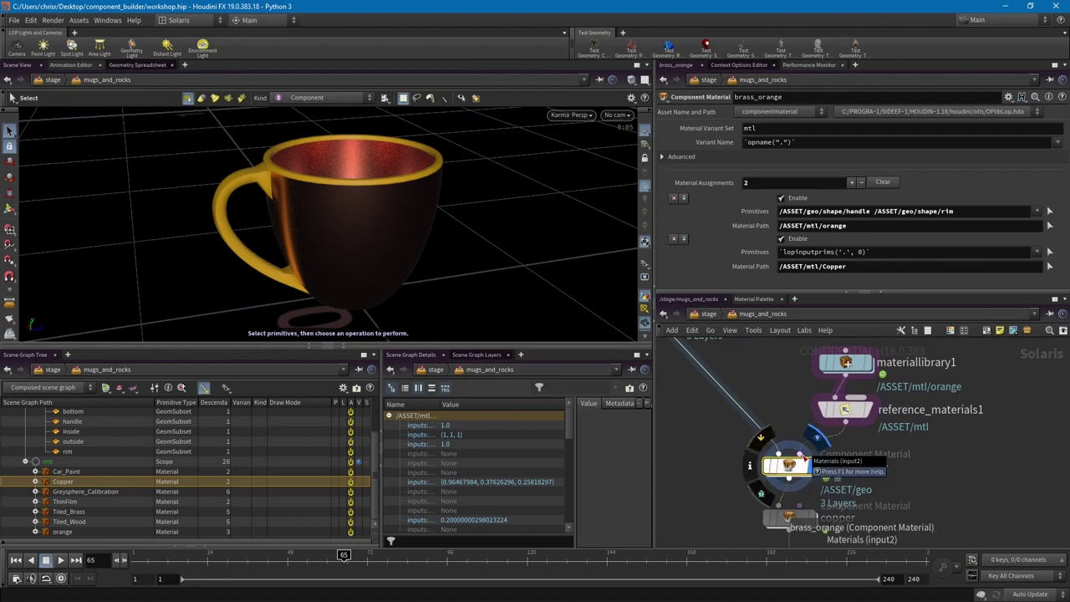
{"action": "middle_click_drag", "start_coordinate": [773, 465], "coordinate": [798, 440]}
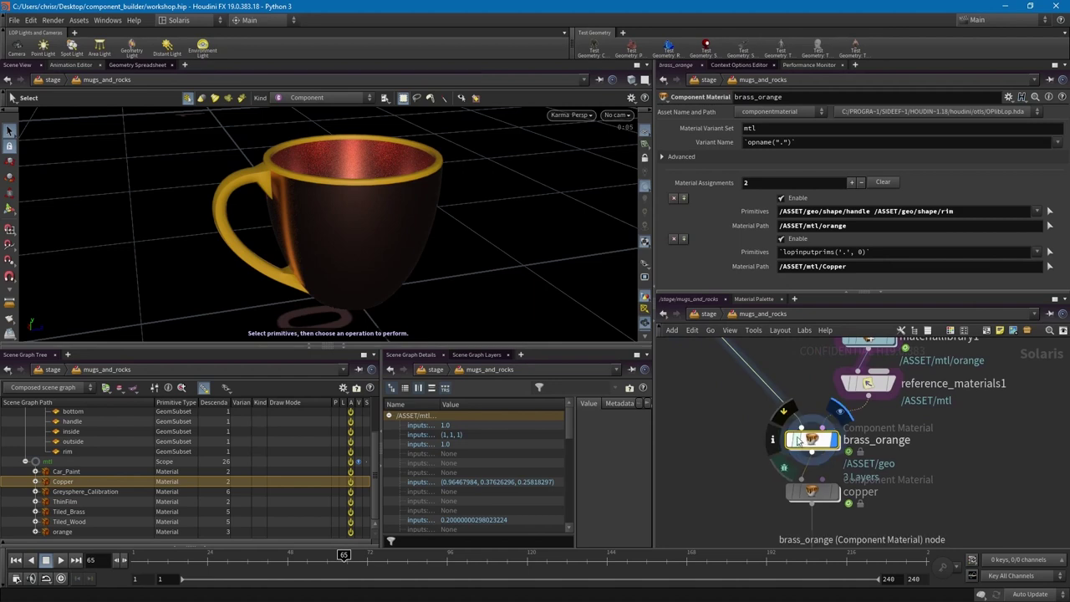
{"action": "left_click", "coordinate": [835, 496]}
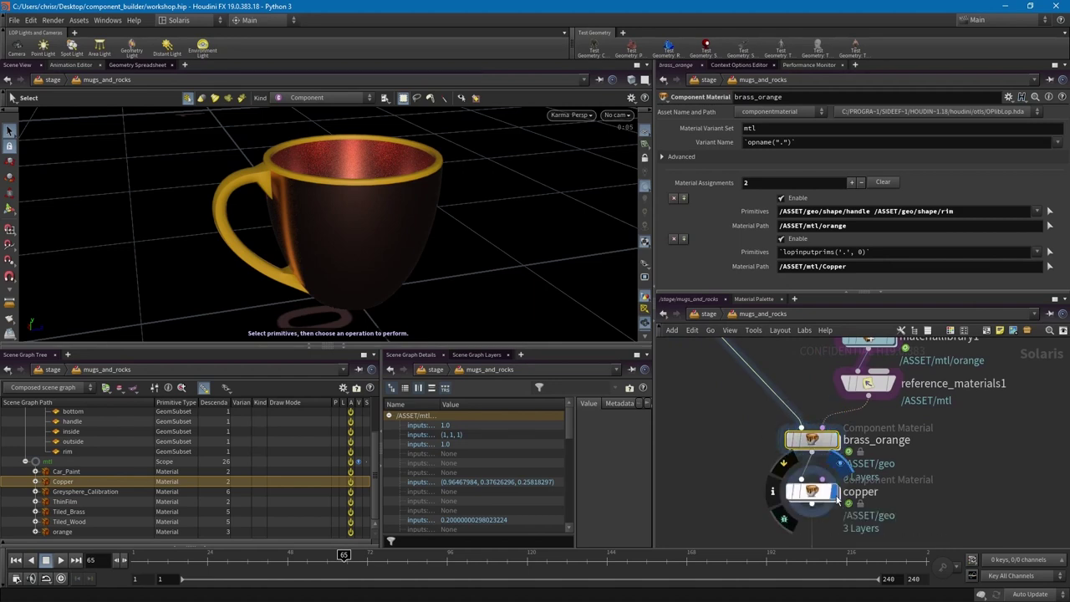
{"action": "left_click", "coordinate": [809, 492]}
{"action": "middle_click_drag", "start_coordinate": [726, 478], "coordinate": [718, 427]}
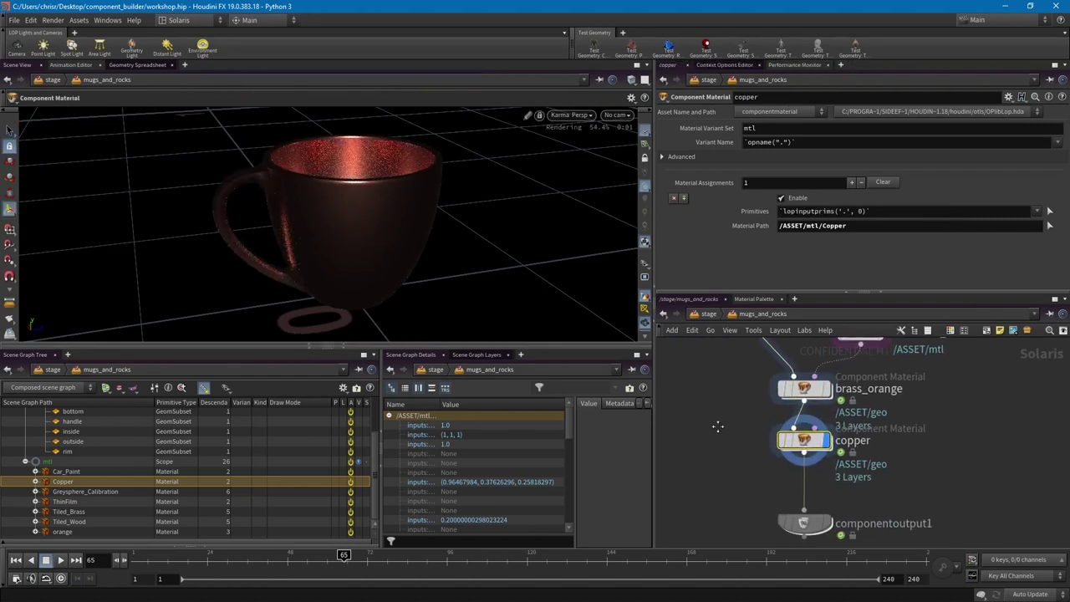
{"action": "left_click_drag", "start_coordinate": [812, 443], "coordinate": [813, 456]}
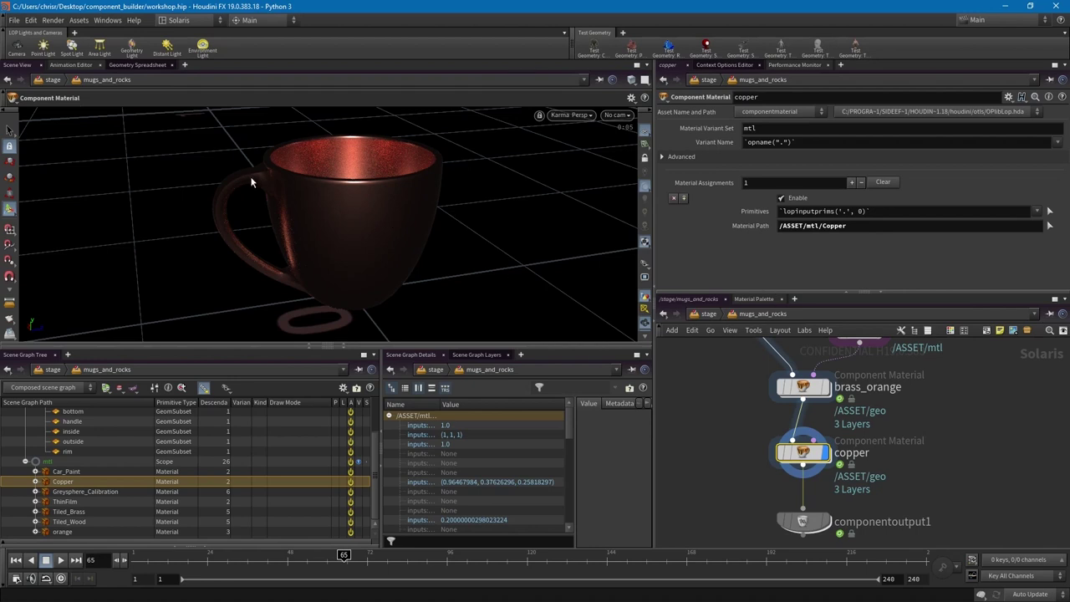
- Set the copper node's Material Path to /ASSET/mtl/Car_Paint and view the rendered mug from a lower angle
{"action": "key", "text": "Escape"}
{"action": "left_click_drag", "start_coordinate": [304, 179], "coordinate": [376, 238]}
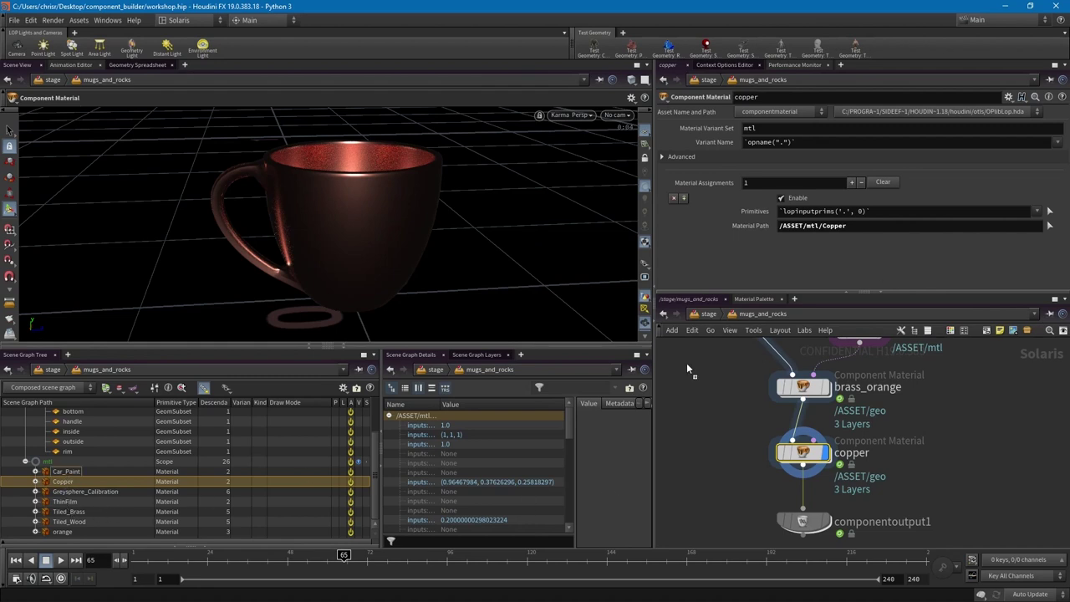
{"action": "left_click_drag", "start_coordinate": [840, 215], "coordinate": [834, 226]}
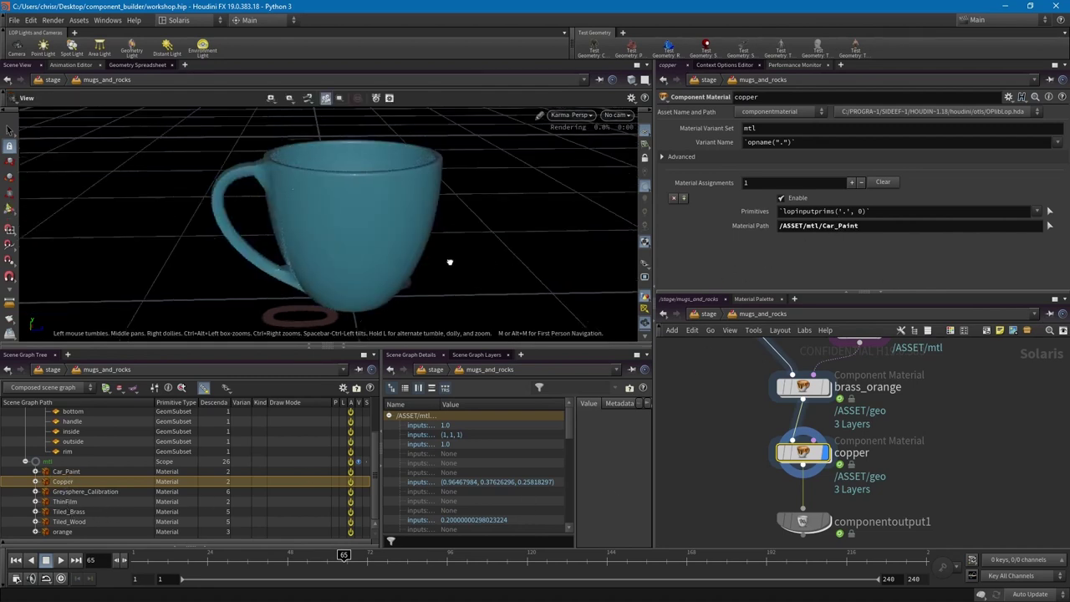
{"action": "left_click_drag", "start_coordinate": [449, 261], "coordinate": [471, 250], "text": "alt"}
{"action": "key", "text": "Return"}
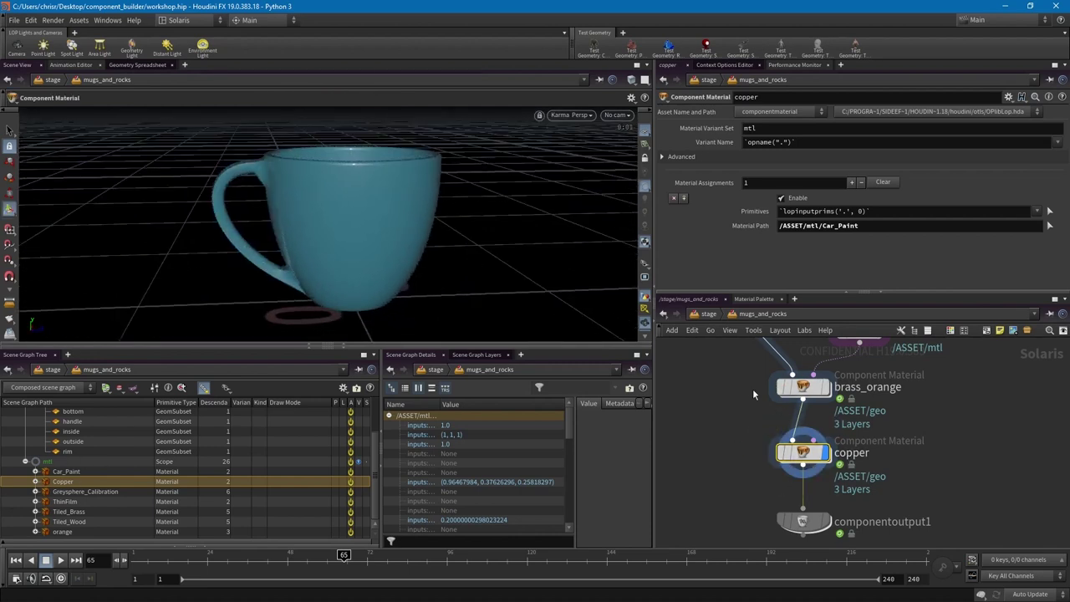
- Look inside the brass_orange node's edit network, inspect its sopmodify1 settings, and return to the mugs_and_rocks network
{"action": "middle_click_drag", "start_coordinate": [753, 389], "coordinate": [769, 418]}
{"action": "mouse_move", "coordinate": [813, 425]}
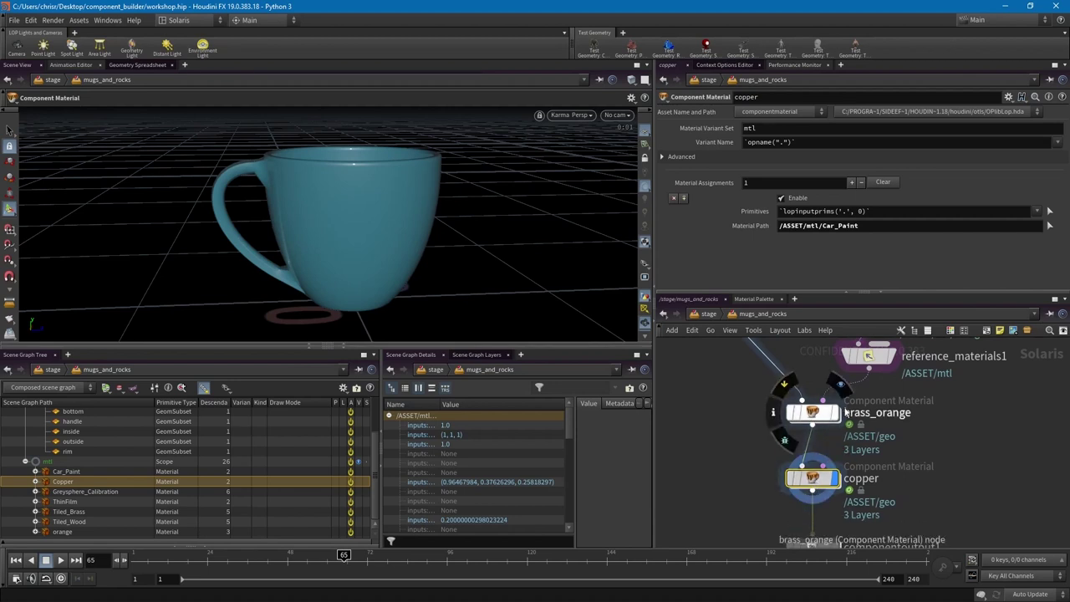
{"action": "double_click", "coordinate": [812, 412]}
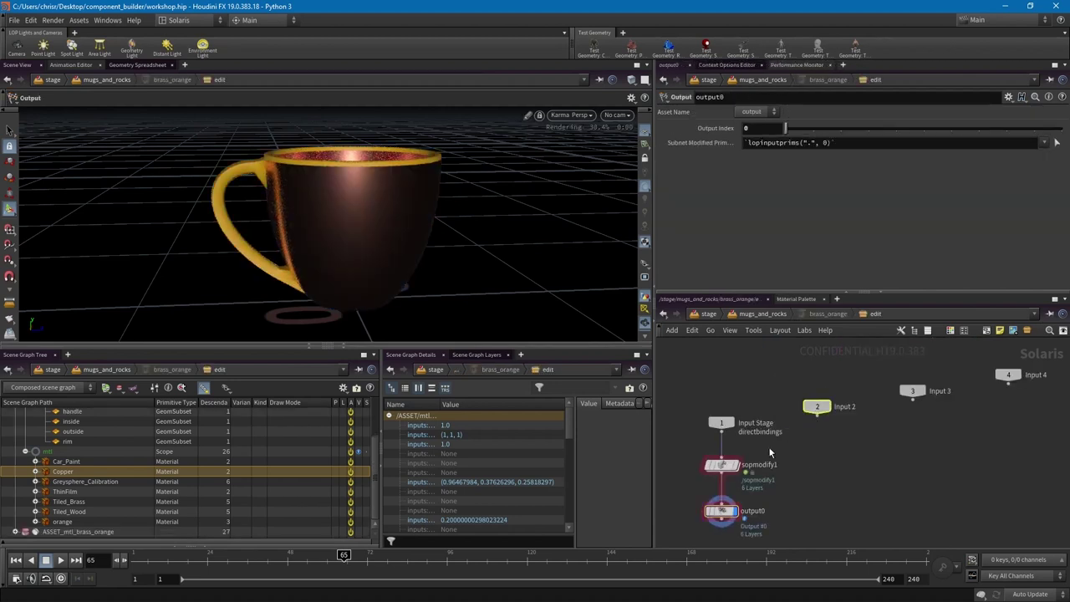
{"action": "left_click", "coordinate": [761, 444]}
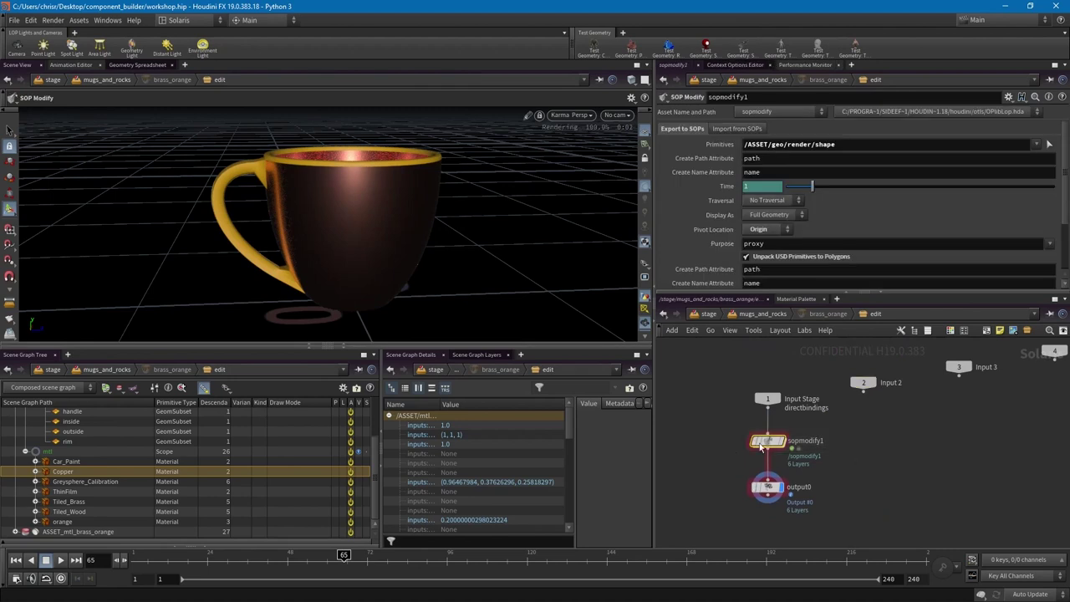
{"action": "left_click_drag", "start_coordinate": [394, 201], "coordinate": [426, 208], "text": "alt"}
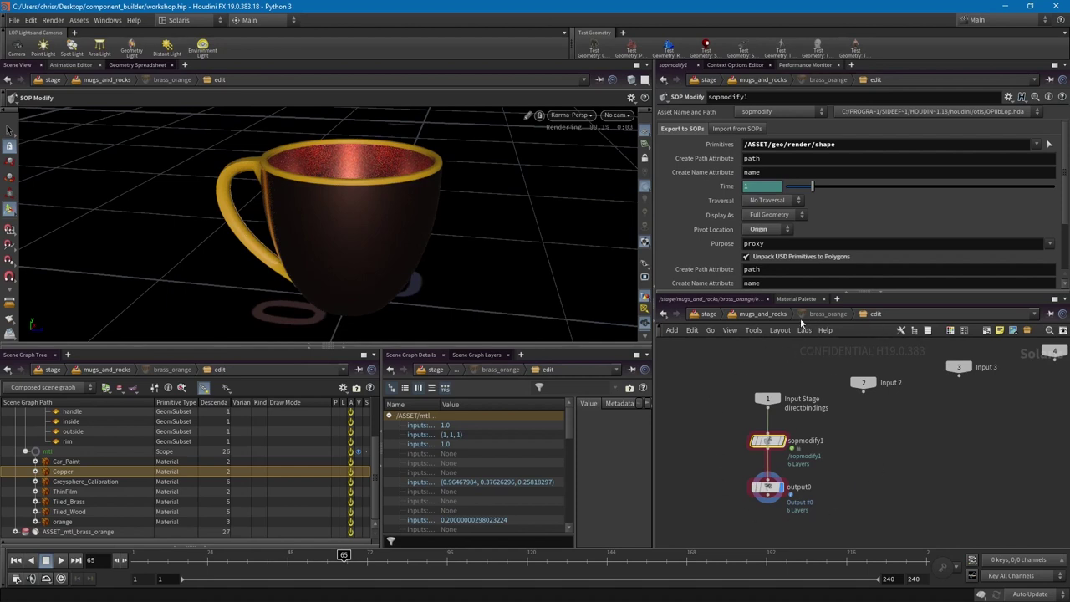
{"action": "left_click", "coordinate": [830, 485]}
{"action": "key", "text": "u"}
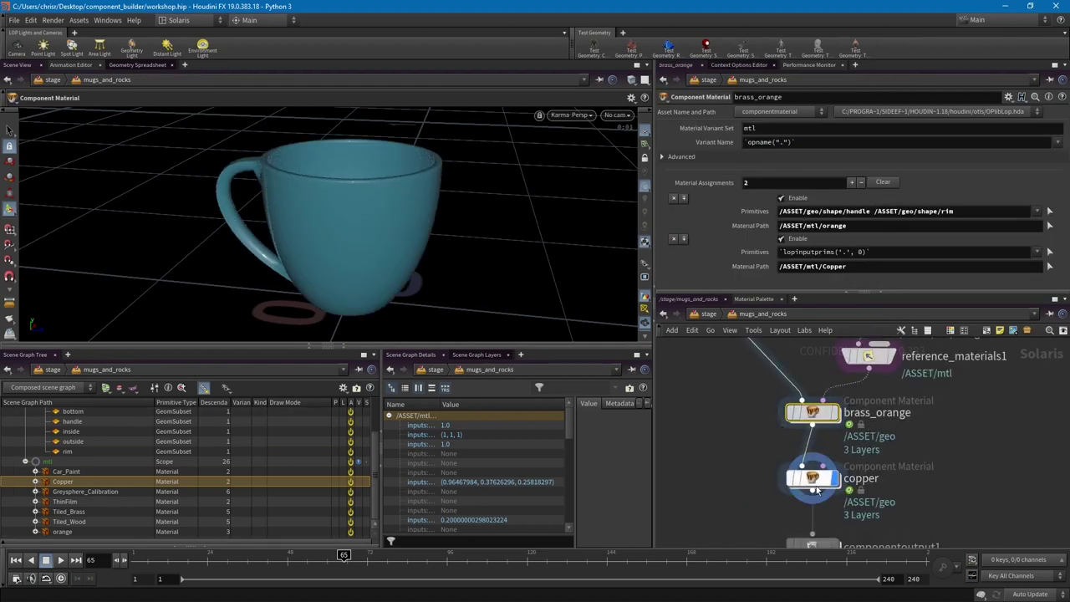
- Move componentgeometry1 farther up and away from brass_orange to free space between the two nodes
{"action": "scroll", "coordinate": [758, 431], "scroll_direction": "down", "scroll_amount": 2}
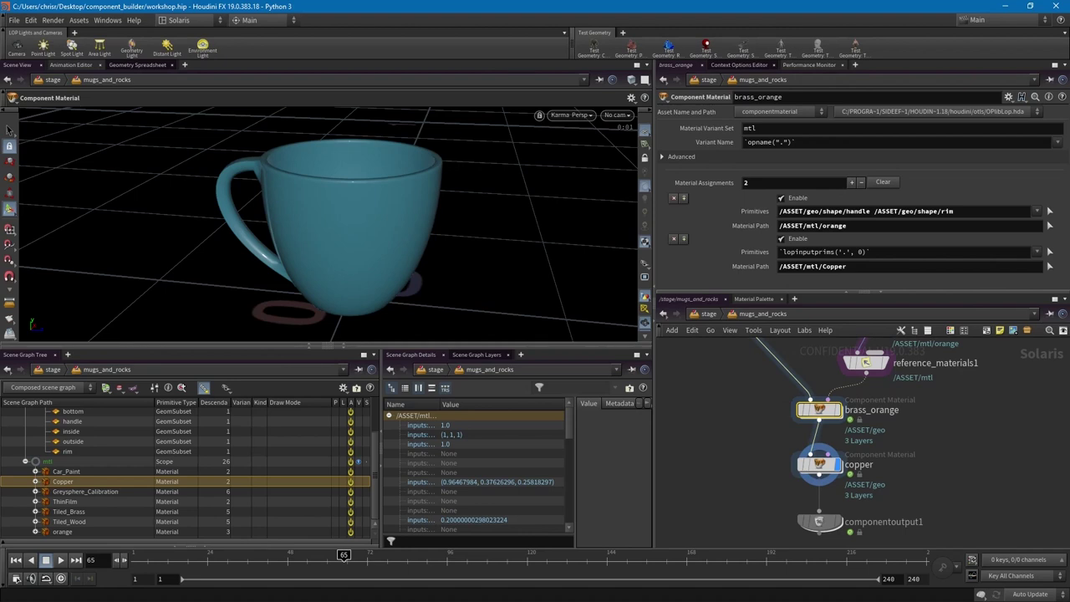
{"action": "middle_click_drag", "start_coordinate": [719, 377], "coordinate": [788, 467]}
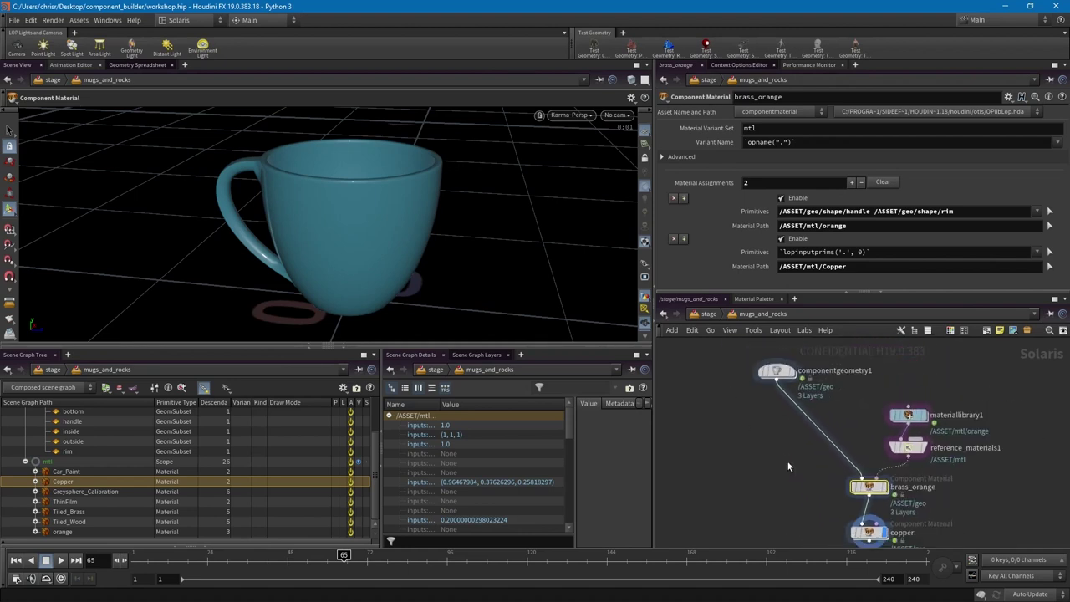
{"action": "left_click_drag", "start_coordinate": [775, 372], "coordinate": [750, 366]}
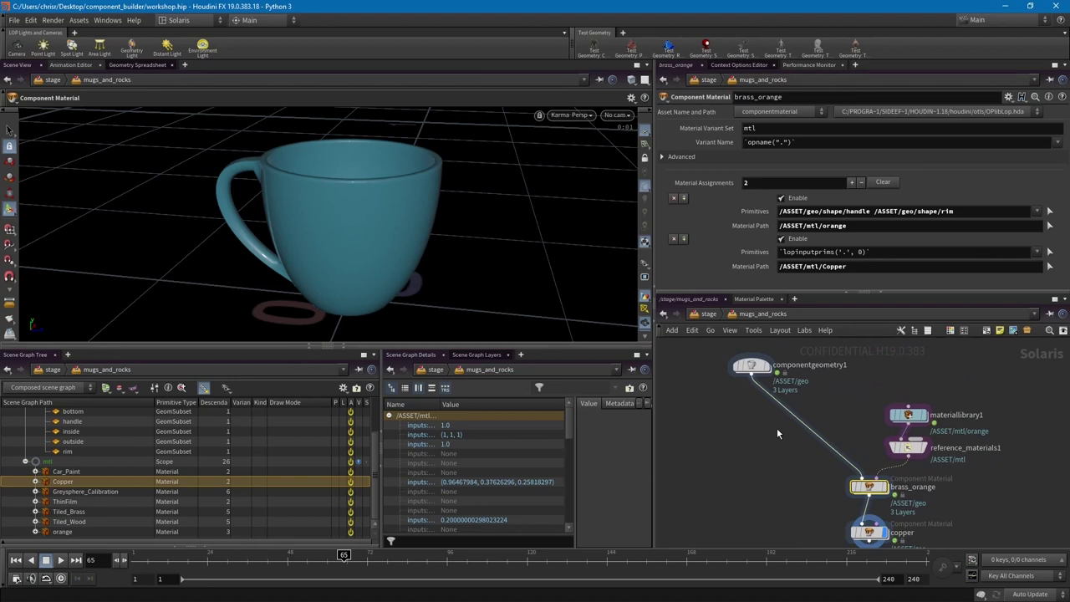
{"action": "scroll", "coordinate": [777, 428], "scroll_direction": "down", "scroll_amount": 2}
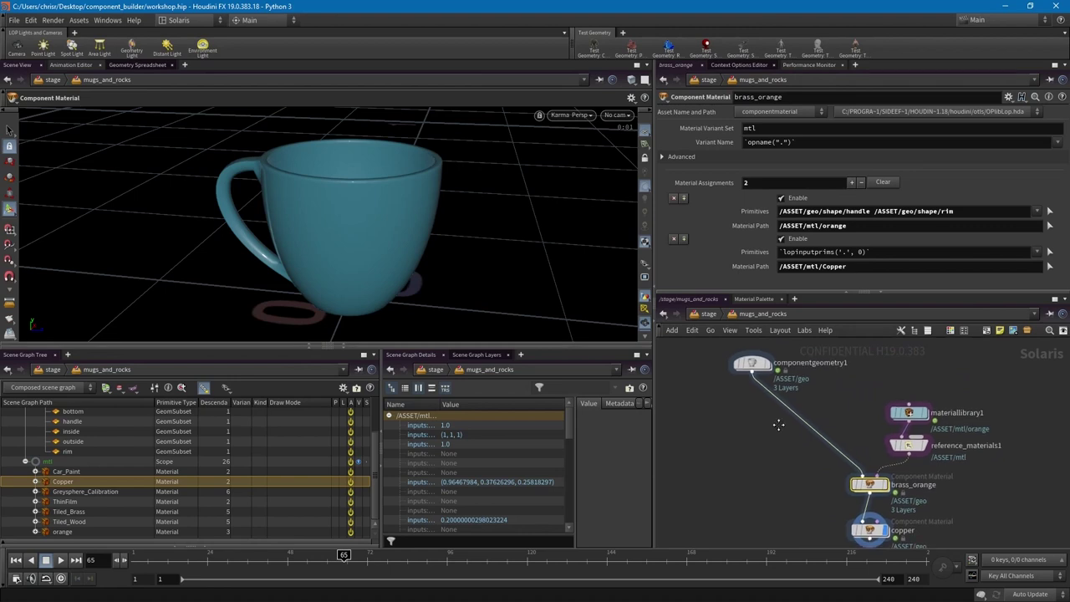
{"action": "mouse_move", "coordinate": [762, 378]}
{"action": "left_click_drag", "start_coordinate": [761, 378], "coordinate": [739, 372]}
{"action": "middle_click_drag", "start_coordinate": [766, 448], "coordinate": [758, 433]}
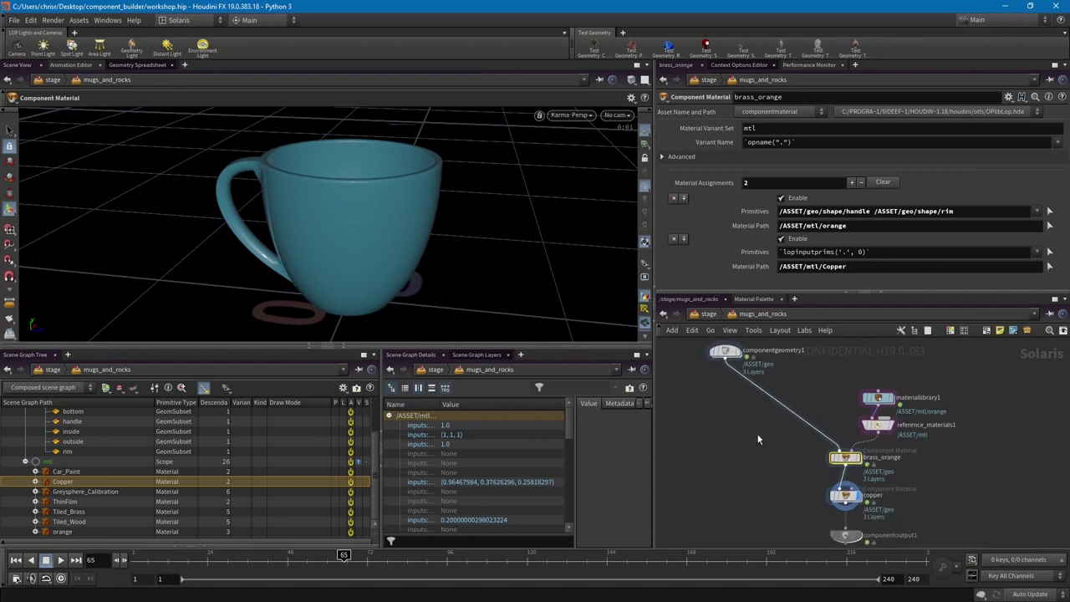
- Add a Component Geometry Variants node in the open space between componentgeometry1 and brass_orange
{"action": "key", "text": "Tab"}
{"action": "type", "text": "ge"}
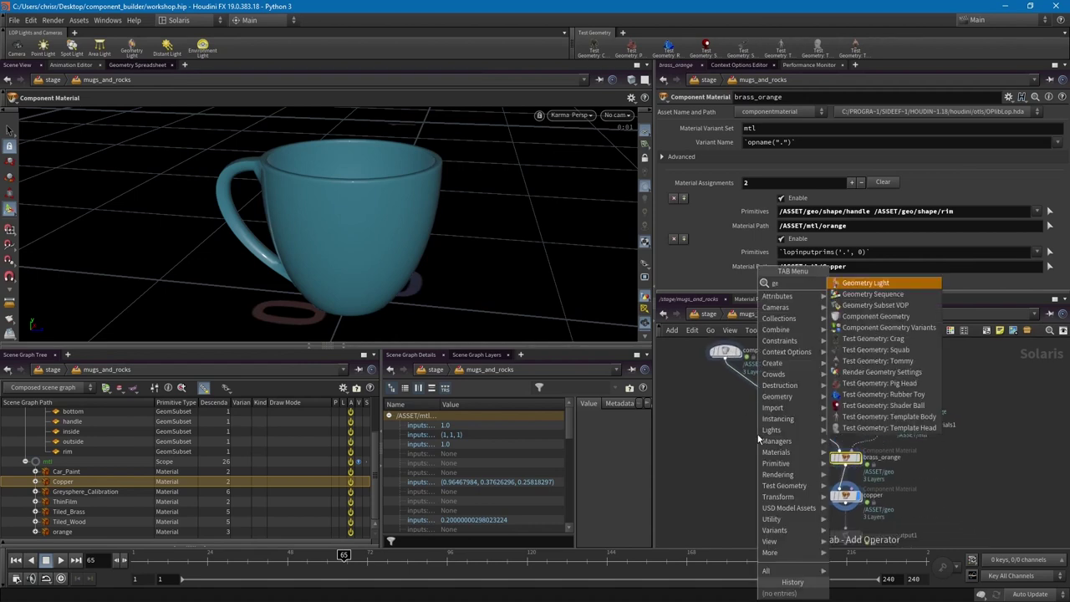
{"action": "type", "text": "om"}
{"action": "key", "text": "Down"}
{"action": "key", "text": "Down"}
{"action": "key", "text": "Down"}
{"action": "key", "text": "Down"}
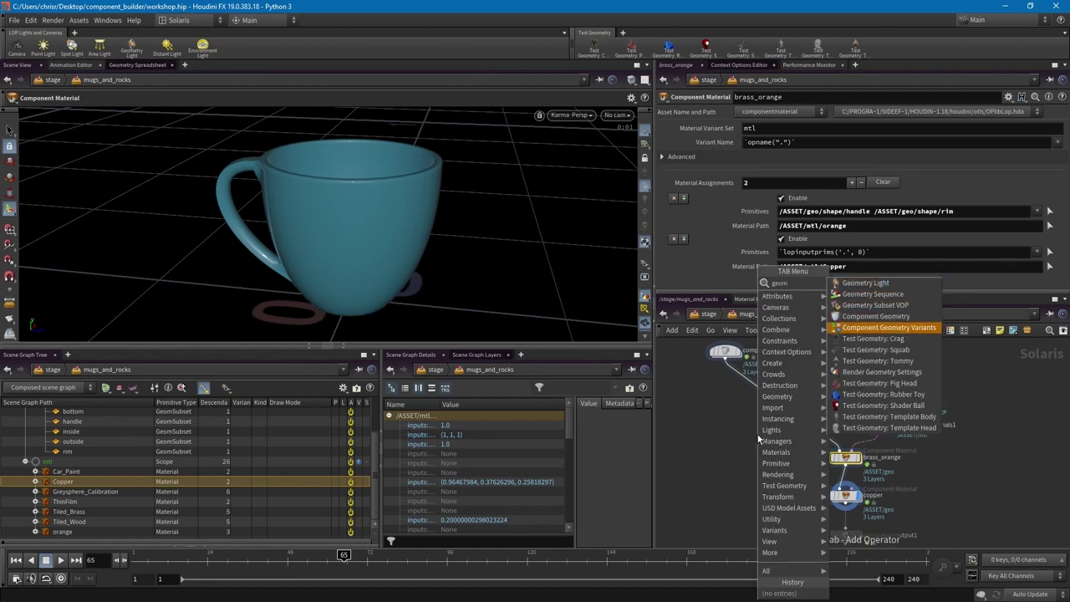
{"action": "key", "text": "Return"}
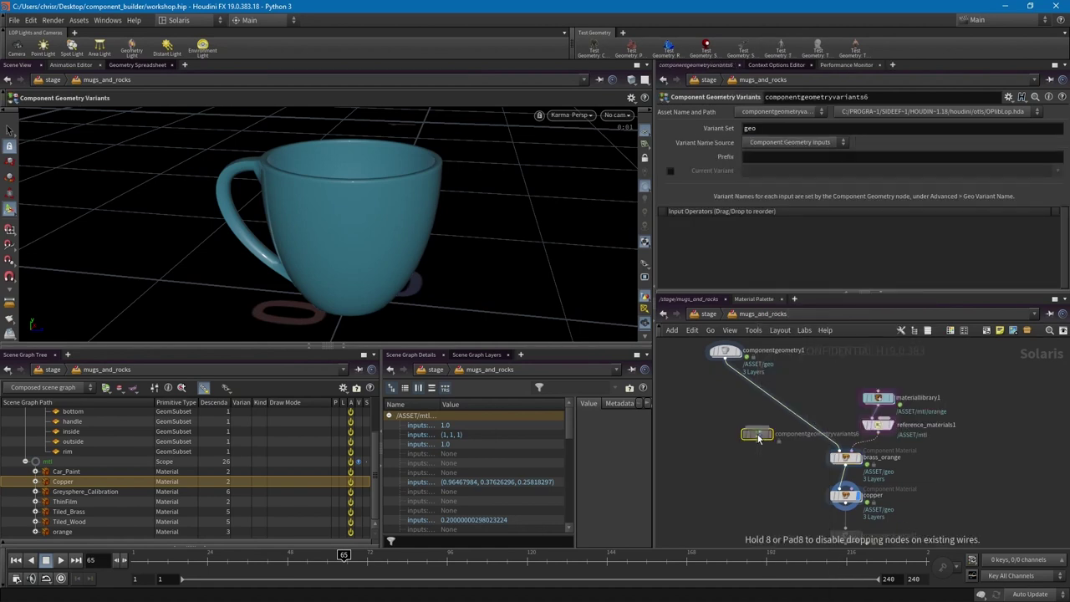
{"action": "left_click", "coordinate": [758, 436]}
- Insert the new geometry variants node into the connection from componentgeometry1 to brass_orange and place it beneath componentgeometry1
{"action": "scroll", "coordinate": [757, 436], "scroll_direction": "up", "scroll_amount": 5}
{"action": "scroll", "coordinate": [815, 498], "scroll_direction": "down", "scroll_amount": 3}
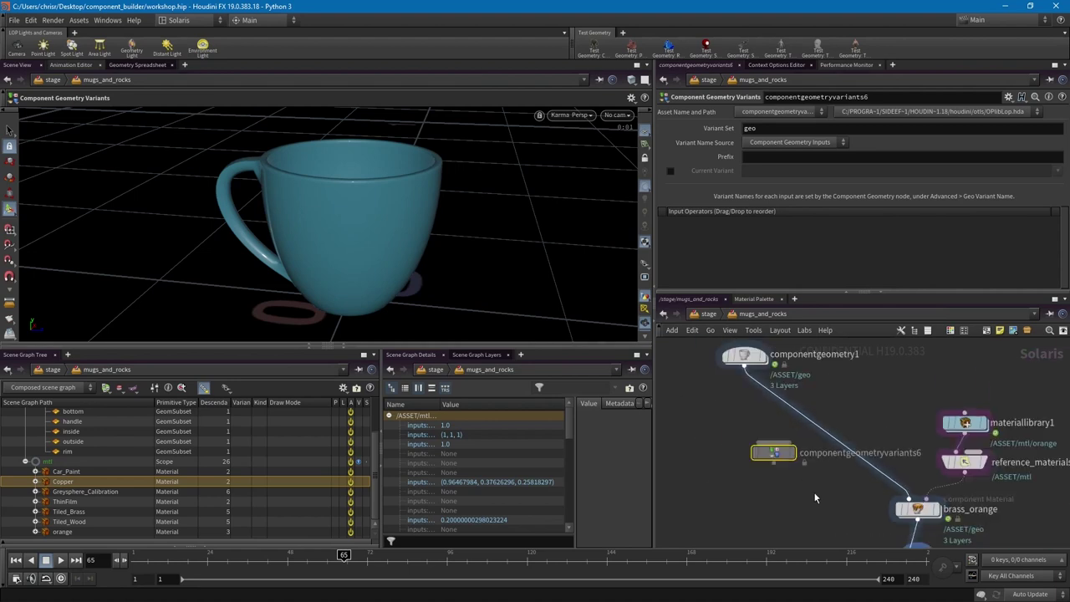
{"action": "mouse_move", "coordinate": [778, 456]}
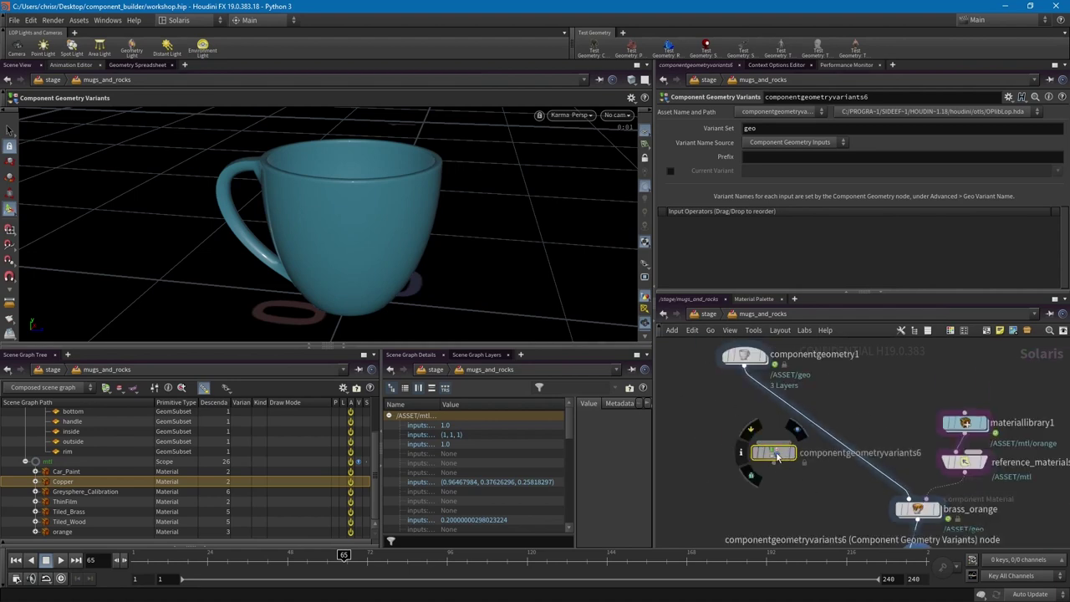
{"action": "left_click_drag", "start_coordinate": [778, 457], "coordinate": [816, 441]}
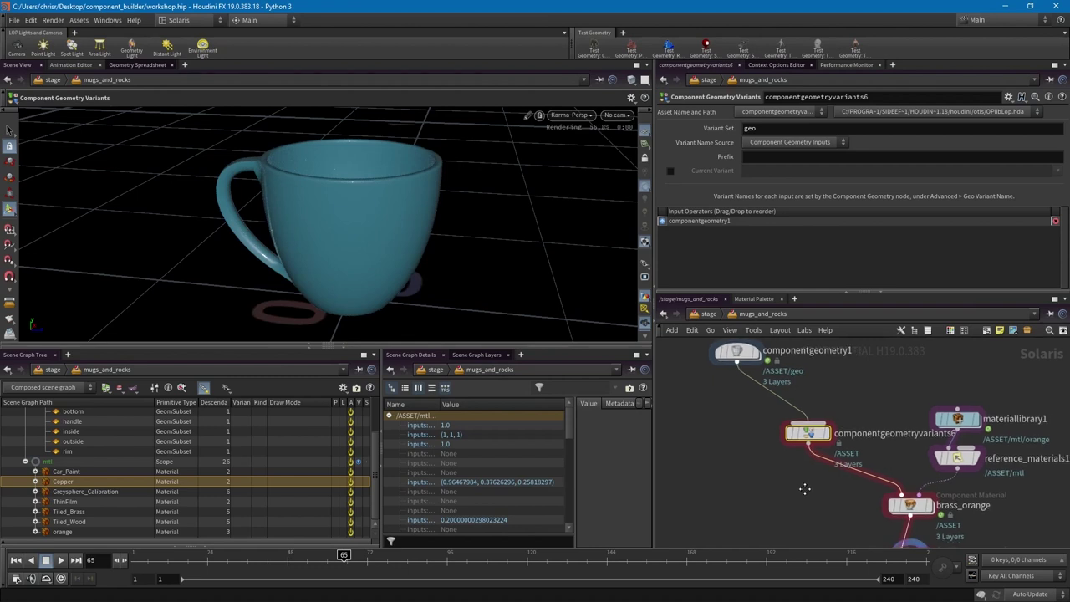
{"action": "left_click_drag", "start_coordinate": [808, 423], "coordinate": [748, 420]}
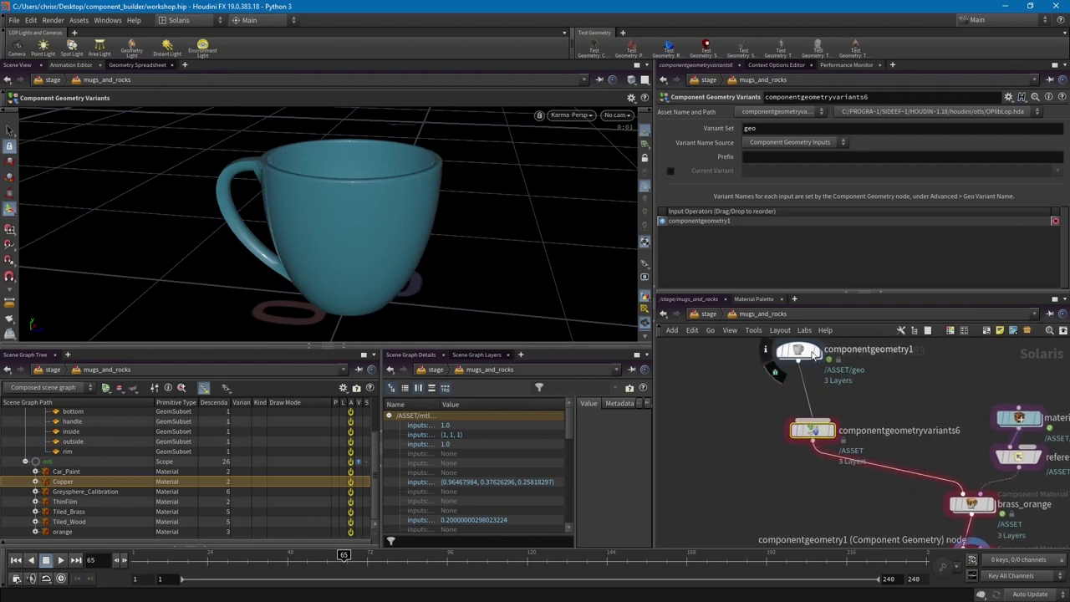
- Inspect the Geo Variant Name expression and its value in componentgeometry1's advanced settings, and check the connected variants node's inputs
{"action": "left_click", "coordinate": [746, 374]}
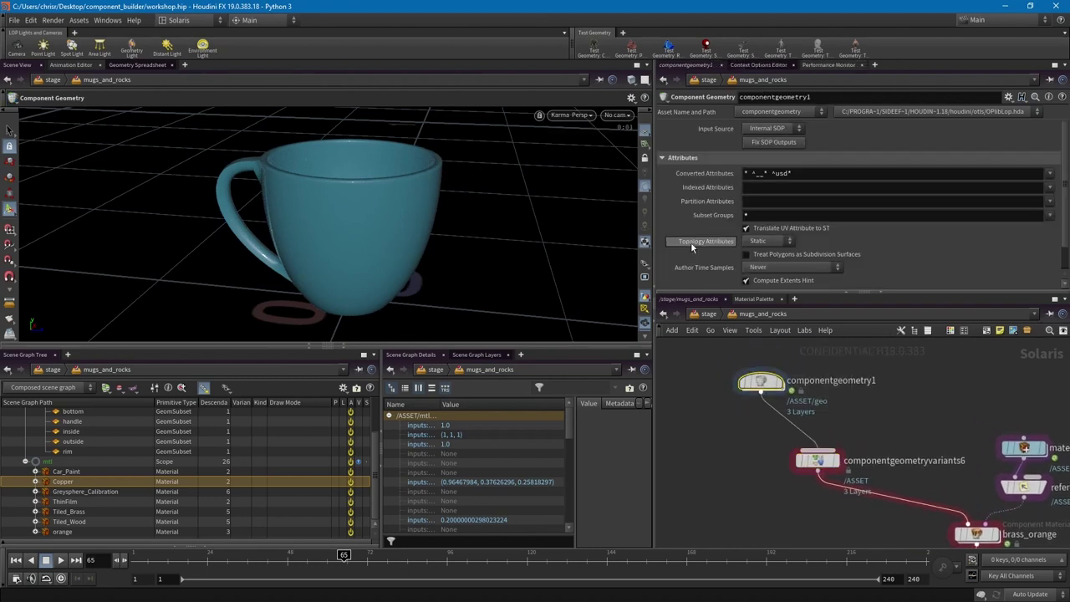
{"action": "left_click", "coordinate": [680, 159]}
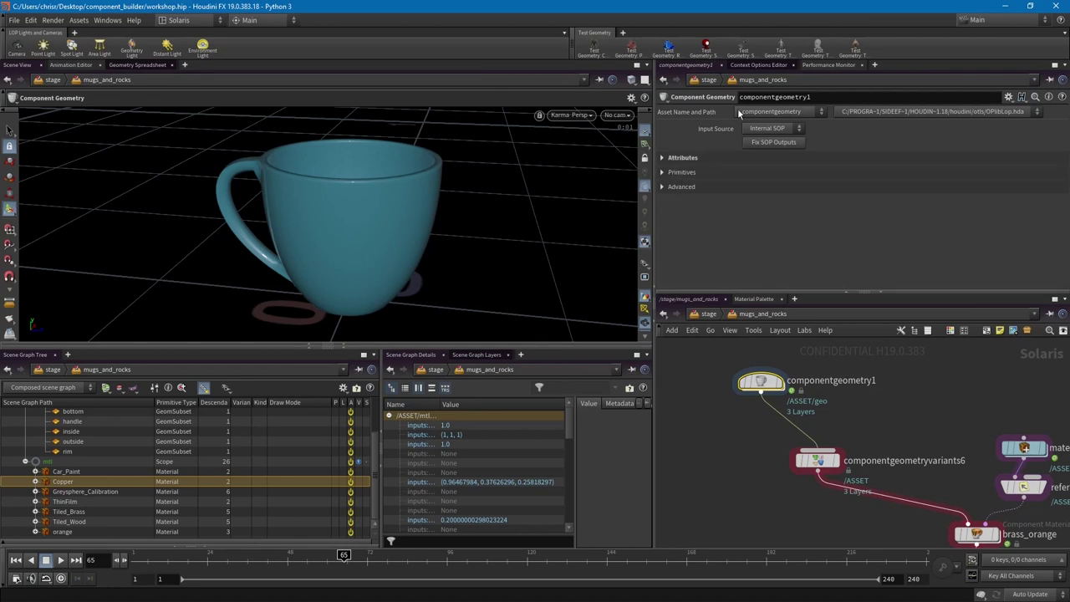
{"action": "left_click", "coordinate": [685, 187]}
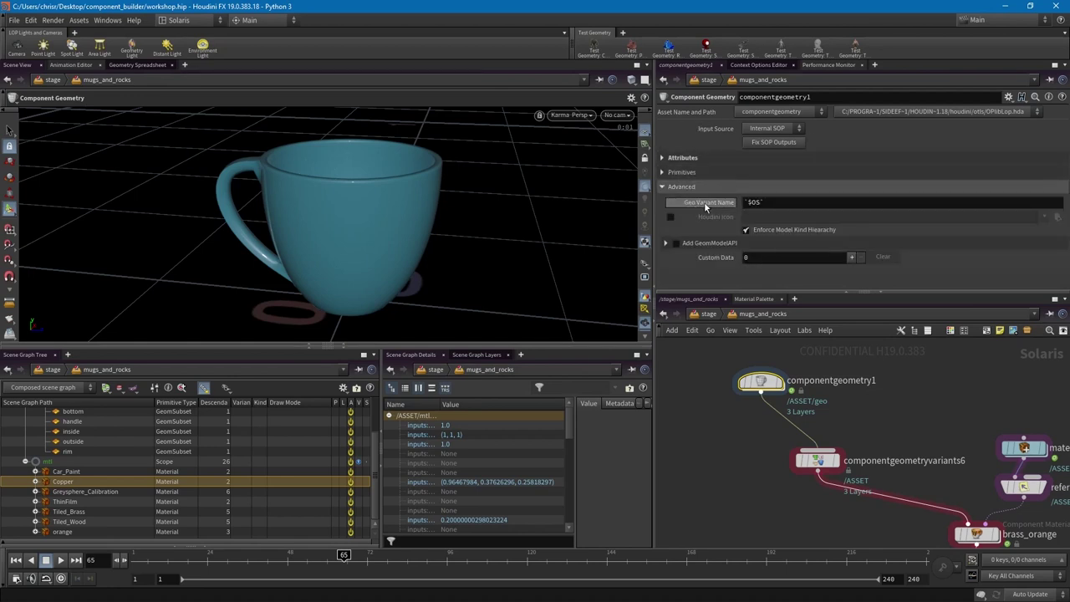
{"action": "left_click", "coordinate": [710, 203]}
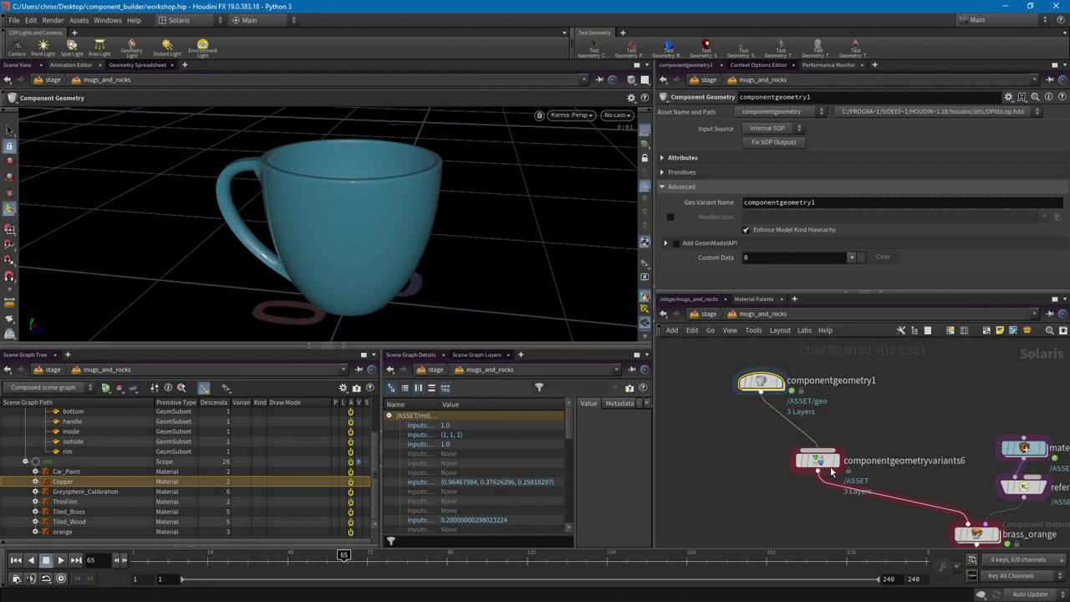
{"action": "left_click", "coordinate": [709, 203]}
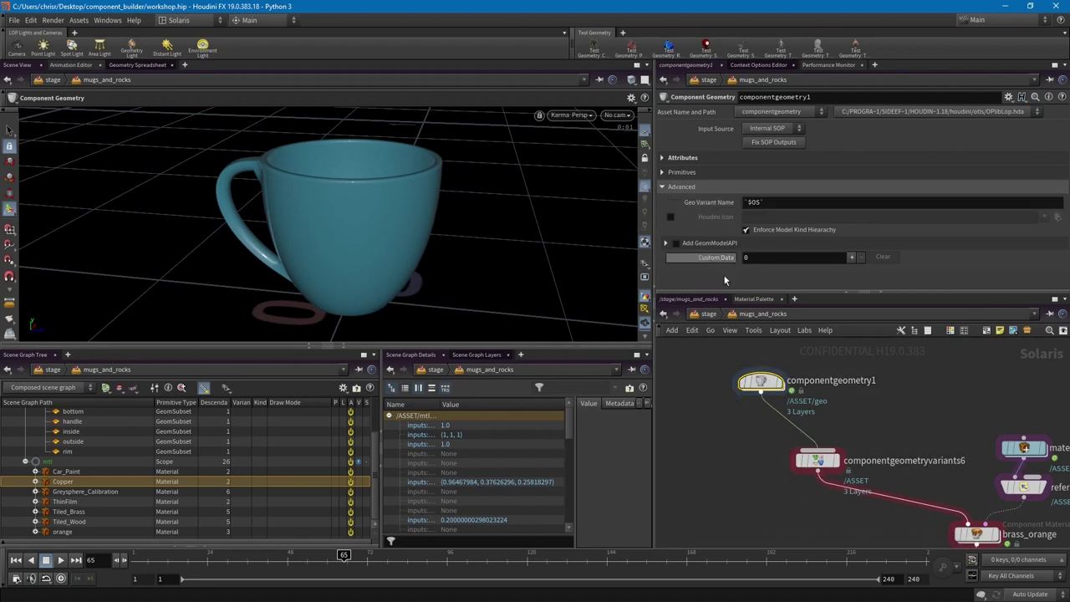
{"action": "left_click", "coordinate": [818, 461]}
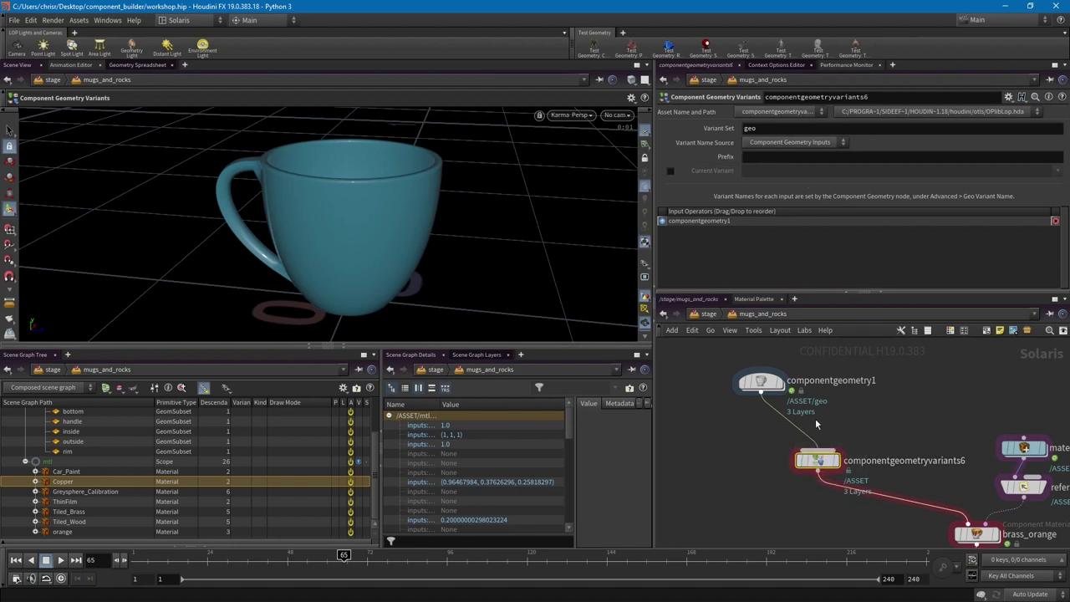
- Find the finished five-mug network, display componentgeometryvariants1, and view its mug from slightly above
{"action": "middle_click_drag", "start_coordinate": [877, 425], "coordinate": [785, 395]}
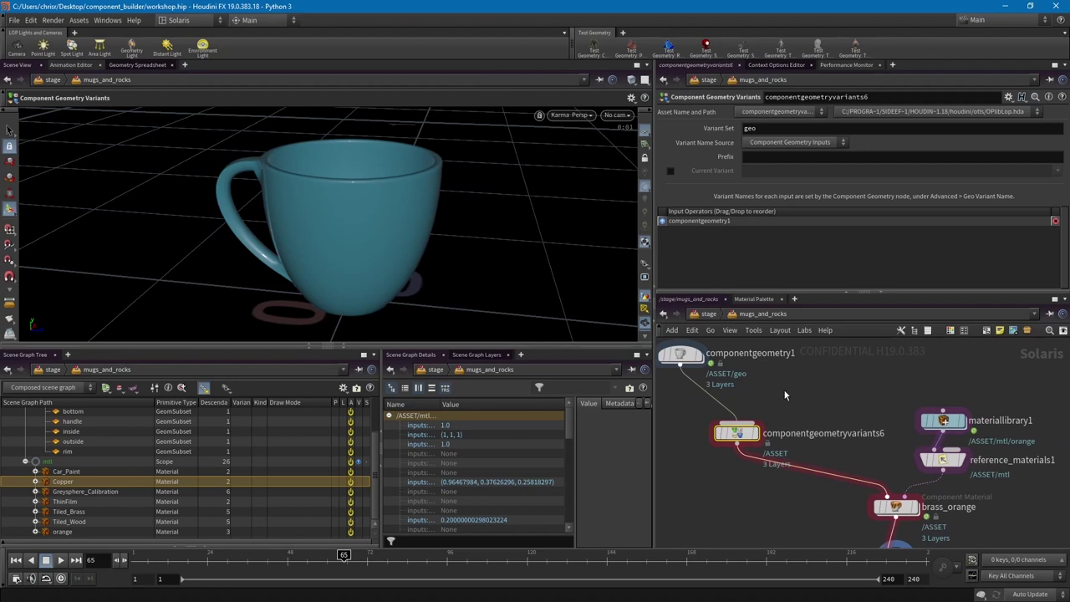
{"action": "scroll", "coordinate": [785, 394], "scroll_direction": "down", "scroll_amount": 5}
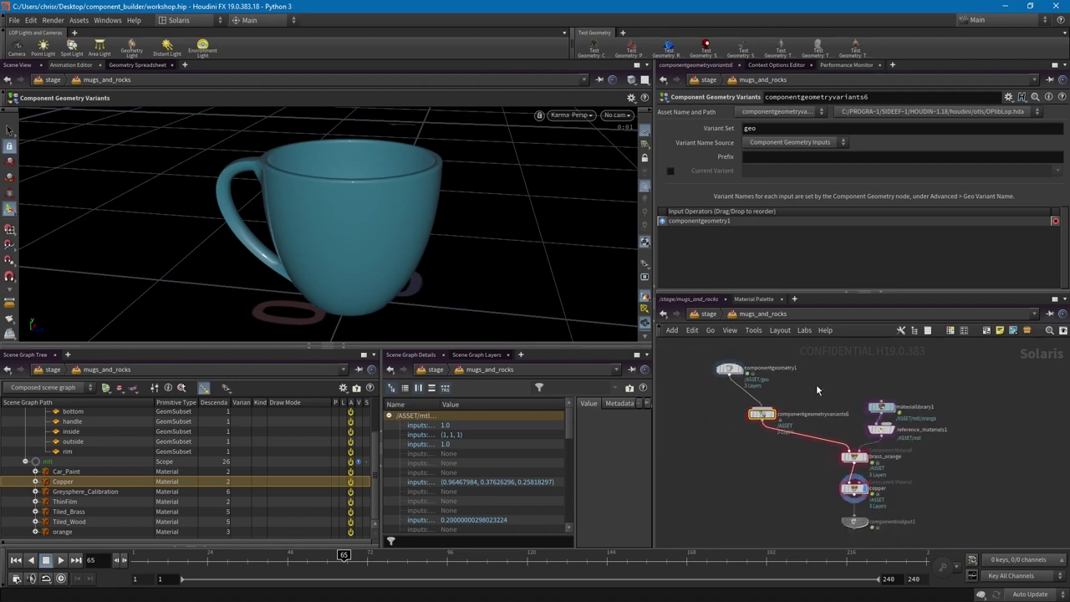
{"action": "middle_click_drag", "start_coordinate": [952, 434], "coordinate": [746, 400]}
{"action": "scroll", "coordinate": [903, 399], "scroll_direction": "up", "scroll_amount": 5}
{"action": "middle_click_drag", "start_coordinate": [951, 387], "coordinate": [971, 447]}
{"action": "scroll", "coordinate": [970, 448], "scroll_direction": "down", "scroll_amount": 2}
{"action": "left_click", "coordinate": [901, 467]}
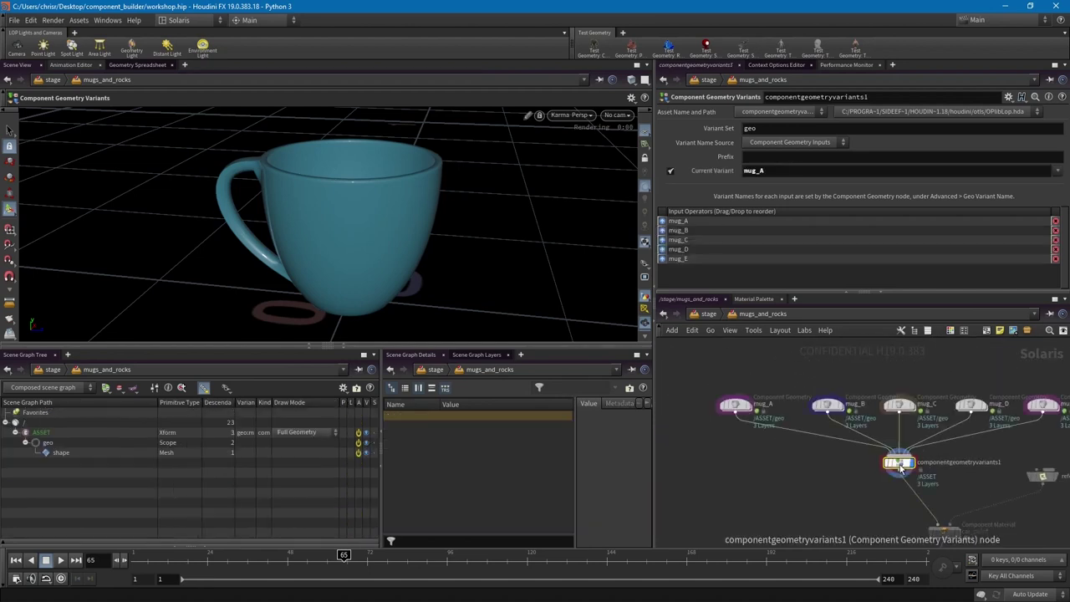
{"action": "key", "text": "Return"}
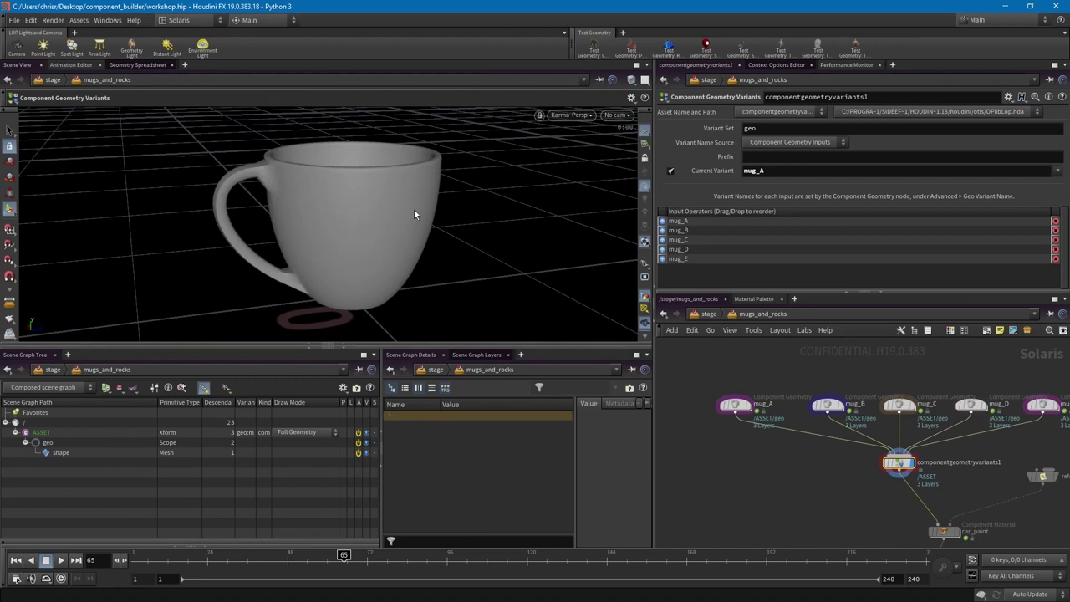
{"action": "left_click_drag", "start_coordinate": [419, 213], "coordinate": [420, 220], "text": "alt"}
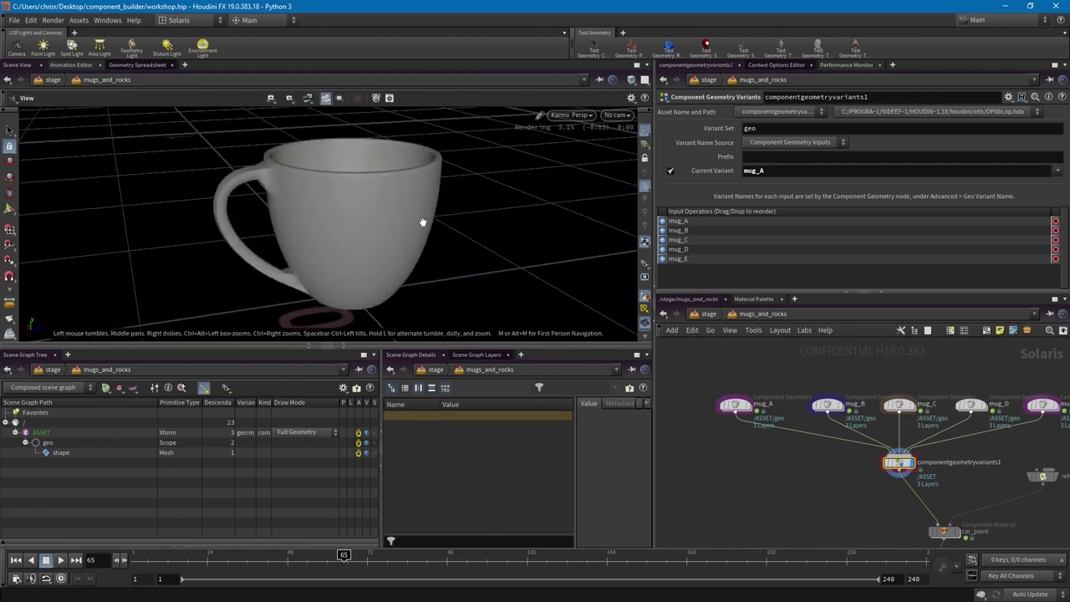
{"action": "middle_click_drag", "start_coordinate": [868, 397], "coordinate": [848, 403]}
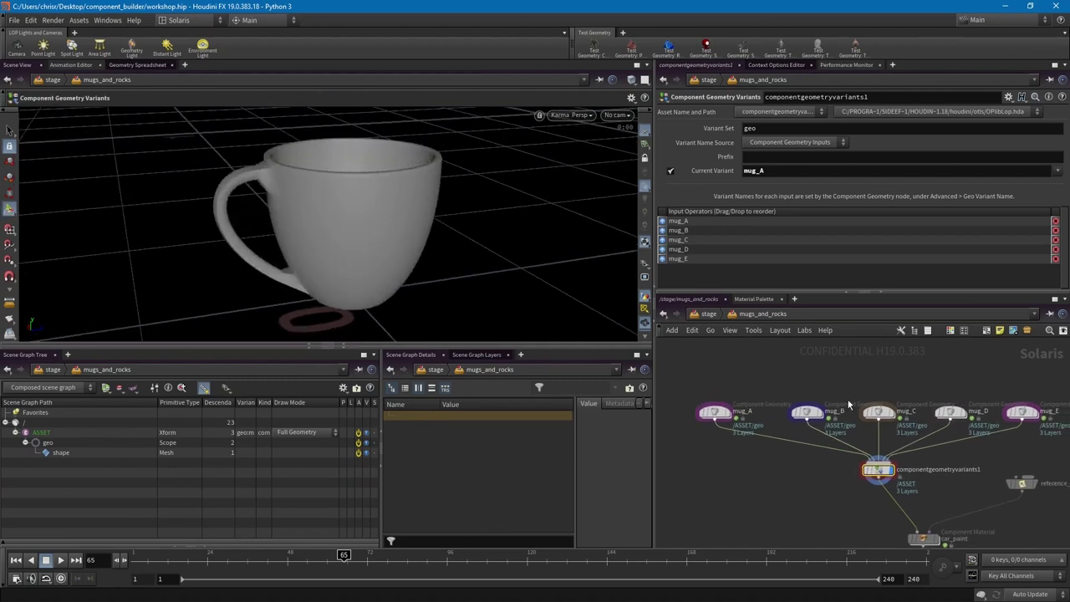
- Disable the Current Variant override on componentgeometryvariants1 and view the default mug
{"action": "left_click", "coordinate": [670, 171]}
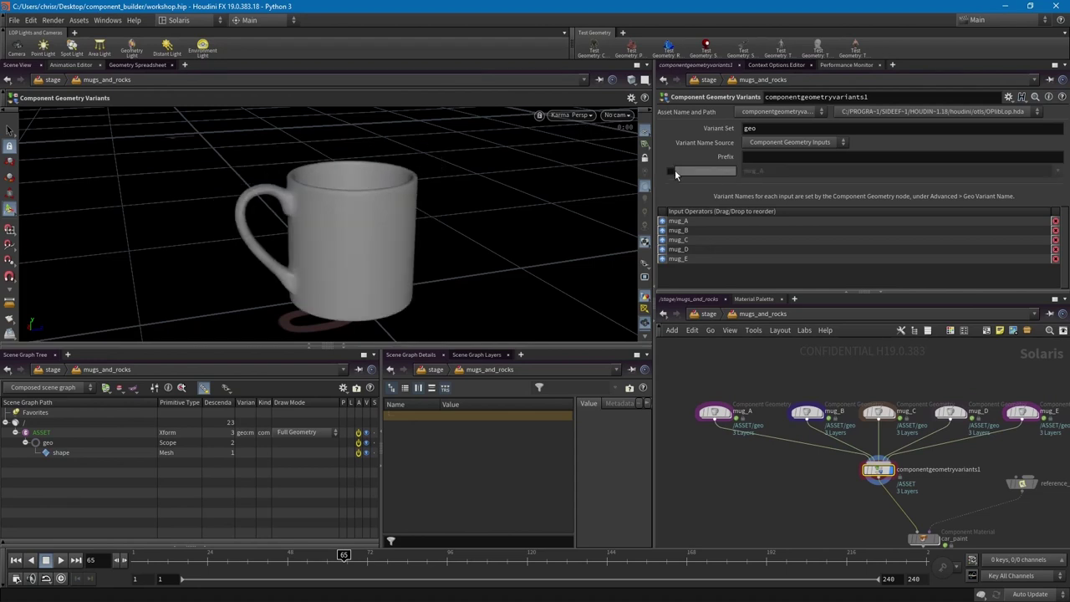
{"action": "left_click_drag", "start_coordinate": [497, 191], "coordinate": [426, 171]}
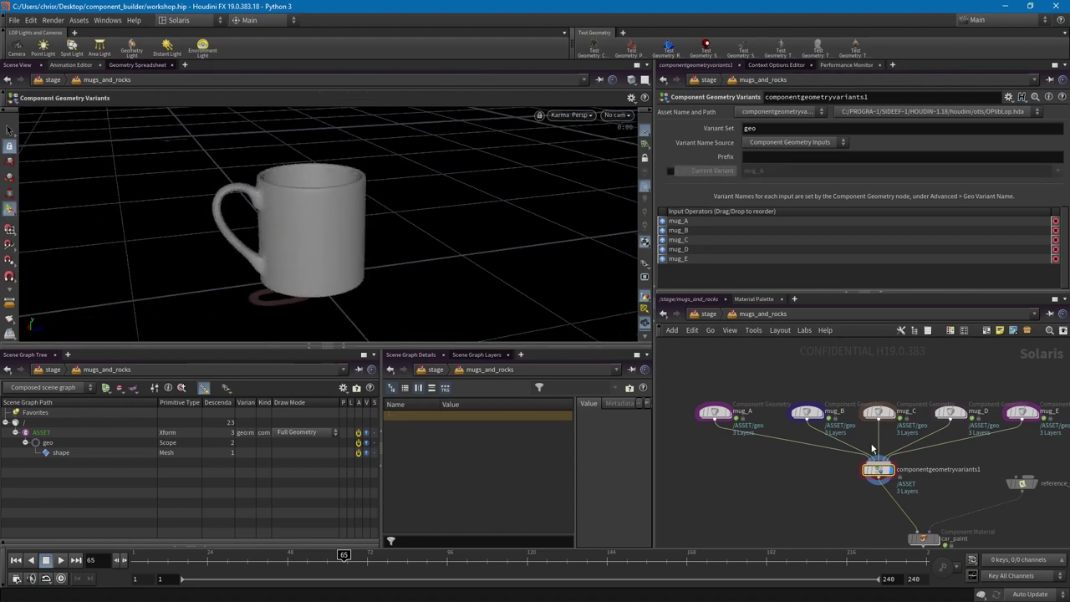
{"action": "middle_click_drag", "start_coordinate": [872, 449], "coordinate": [843, 462]}
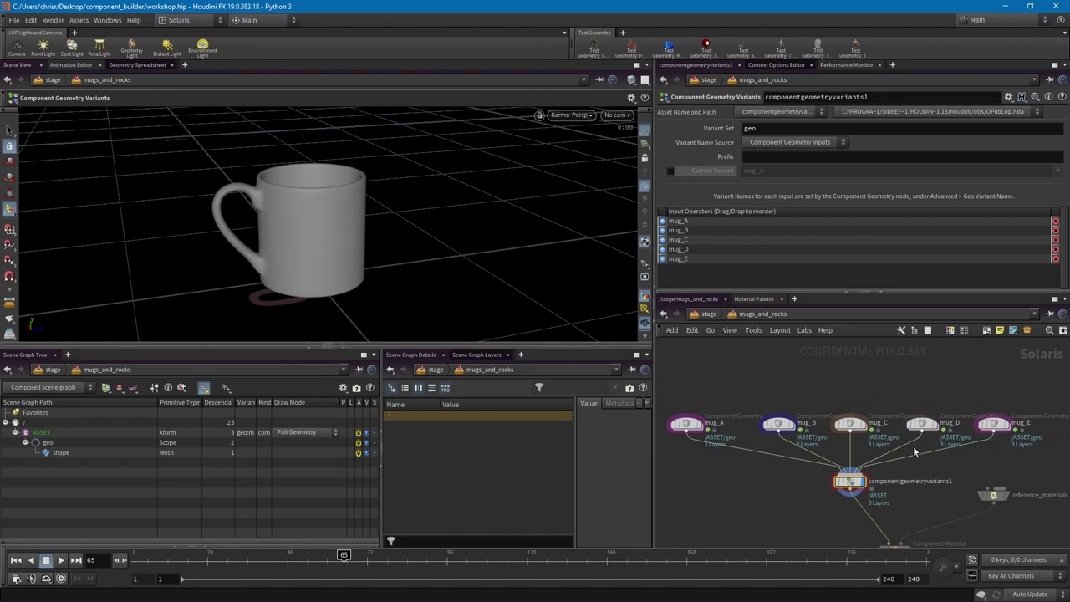
- Re-enable Current Variant on componentgeometryvariants1, try mug_C, and return the selection to mug_A
{"action": "left_click", "coordinate": [670, 172]}
{"action": "left_click", "coordinate": [1057, 170]}
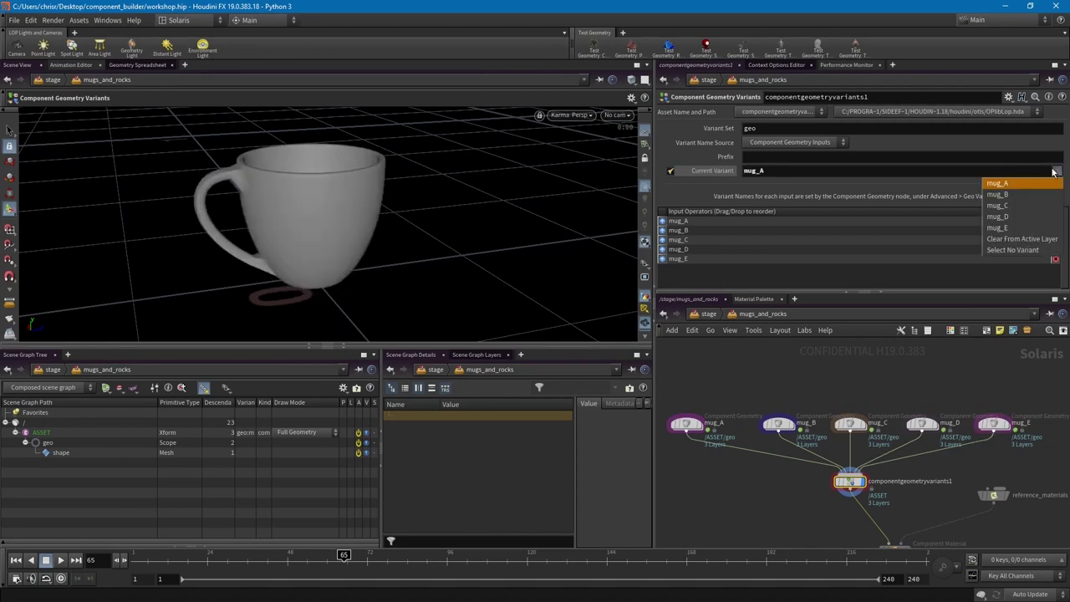
{"action": "left_click", "coordinate": [999, 205]}
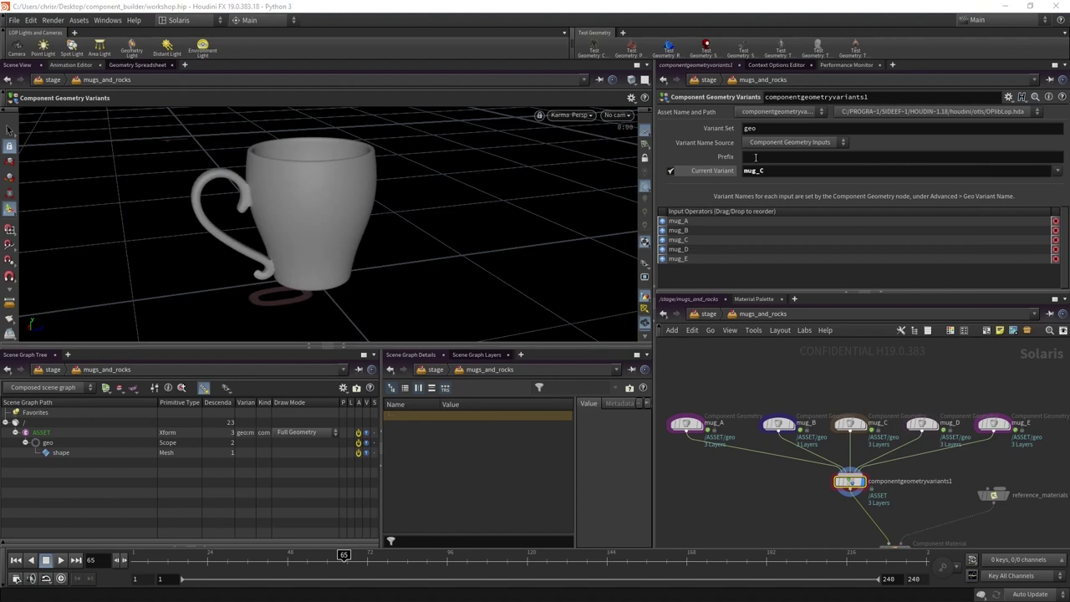
{"action": "left_click", "coordinate": [1057, 173]}
{"action": "left_click", "coordinate": [1037, 176]}
{"action": "middle_click_drag", "start_coordinate": [751, 477], "coordinate": [774, 418]}
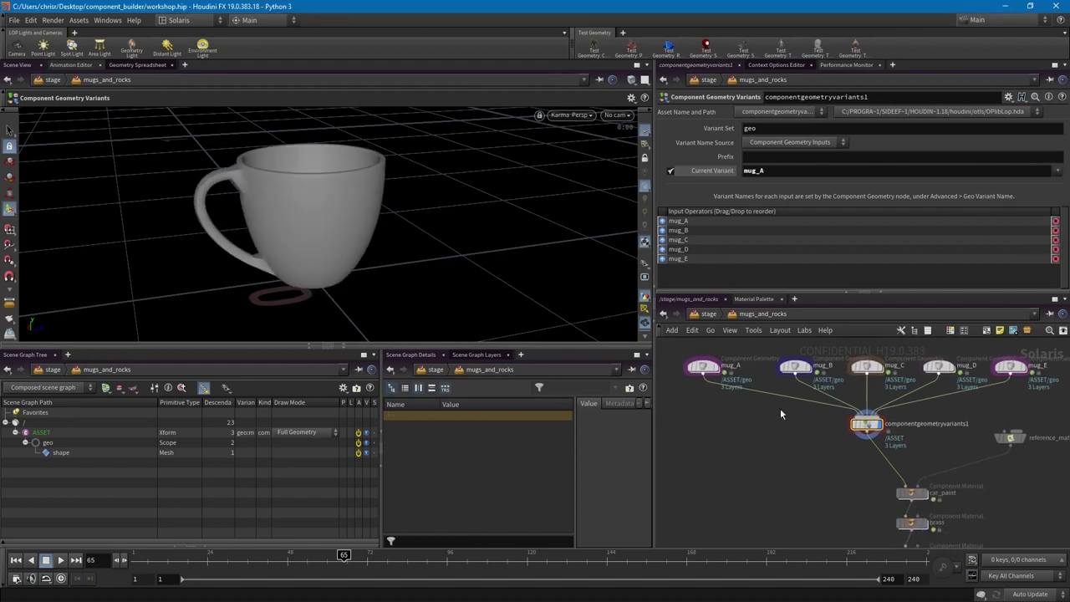
- Display the car_paint component material node and view its material on the mug, with the upstream mug geometry nodes in view
{"action": "middle_click_drag", "start_coordinate": [942, 435], "coordinate": [875, 399]}
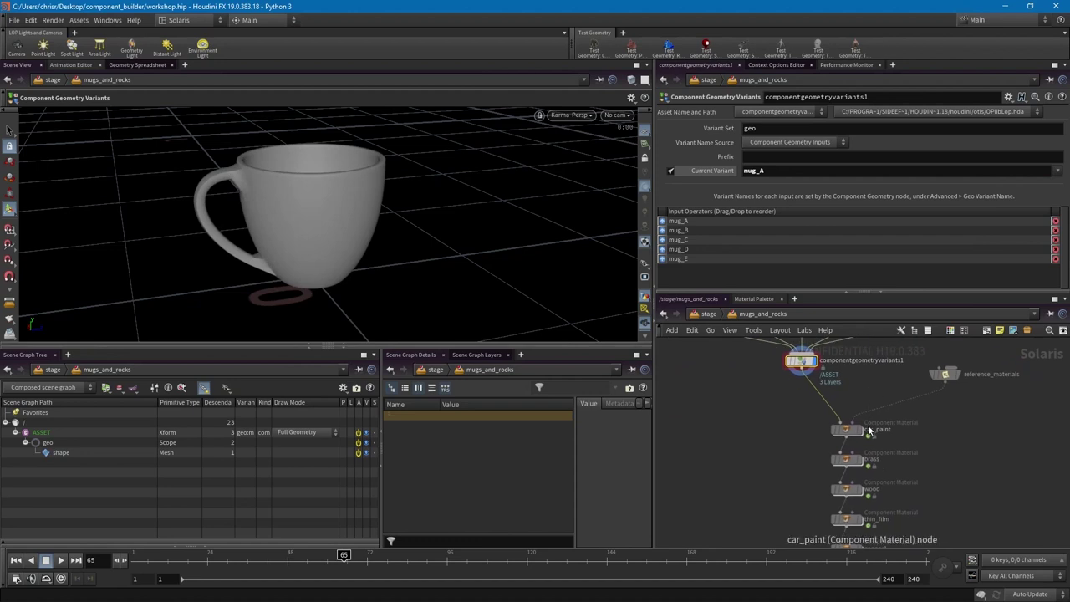
{"action": "left_click", "coordinate": [858, 431]}
{"action": "left_click", "coordinate": [847, 432]}
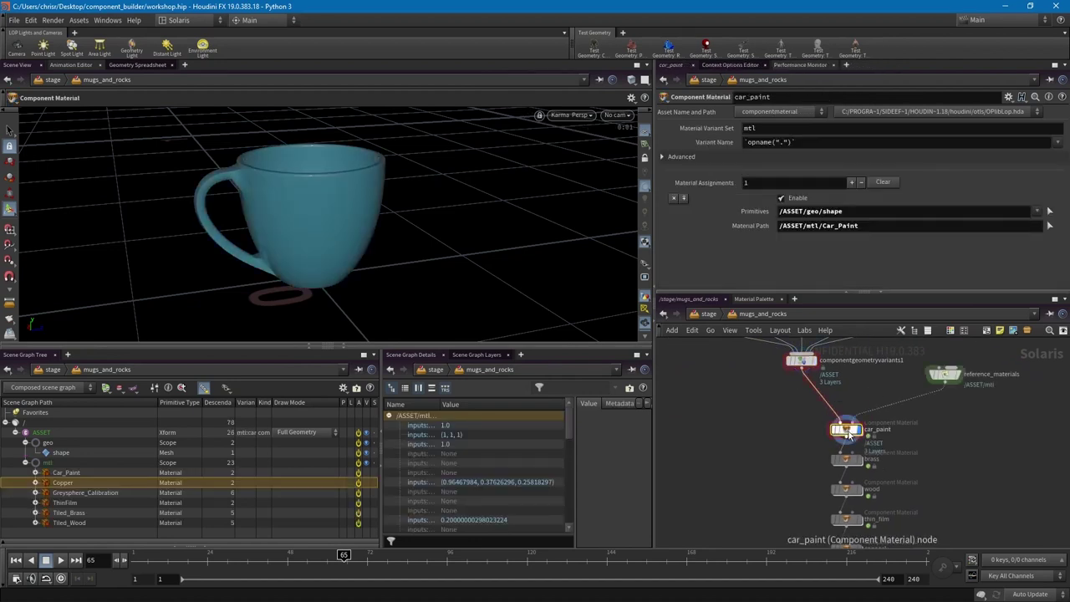
{"action": "key", "text": "h"}
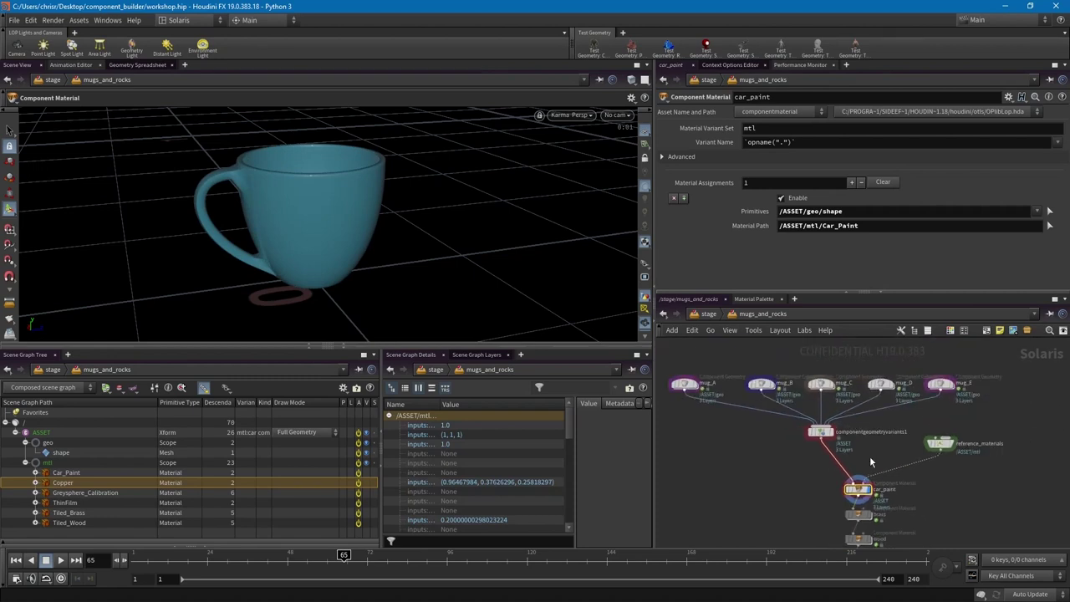
{"action": "middle_click_drag", "start_coordinate": [803, 416], "coordinate": [796, 402]}
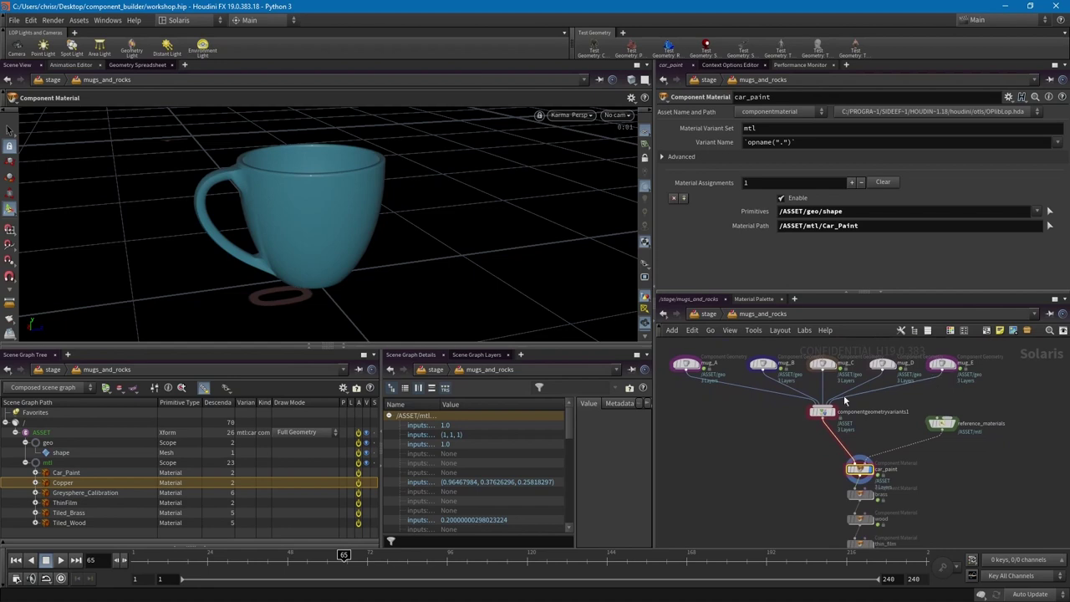
{"action": "middle_click_drag", "start_coordinate": [716, 351], "coordinate": [731, 383]}
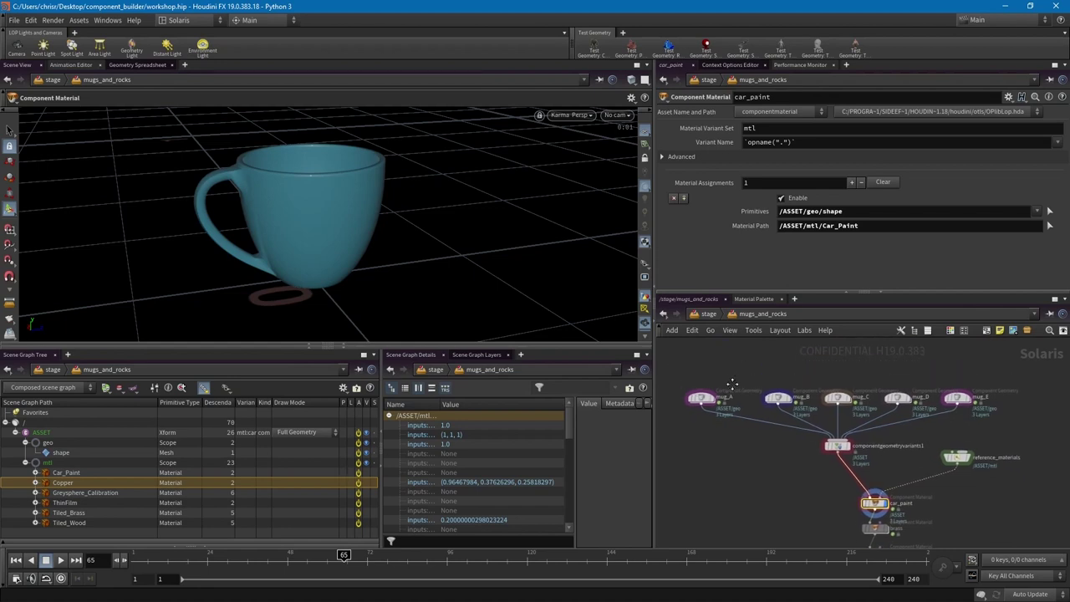
- Select the five geometry nodes mug_A to mug_E and inspect the shape mesh under /ASSET/geo in the scene graph
{"action": "left_click_drag", "start_coordinate": [689, 378], "coordinate": [985, 415]}
{"action": "left_click_drag", "start_coordinate": [440, 404], "coordinate": [479, 404]}
{"action": "left_click", "coordinate": [161, 454]}
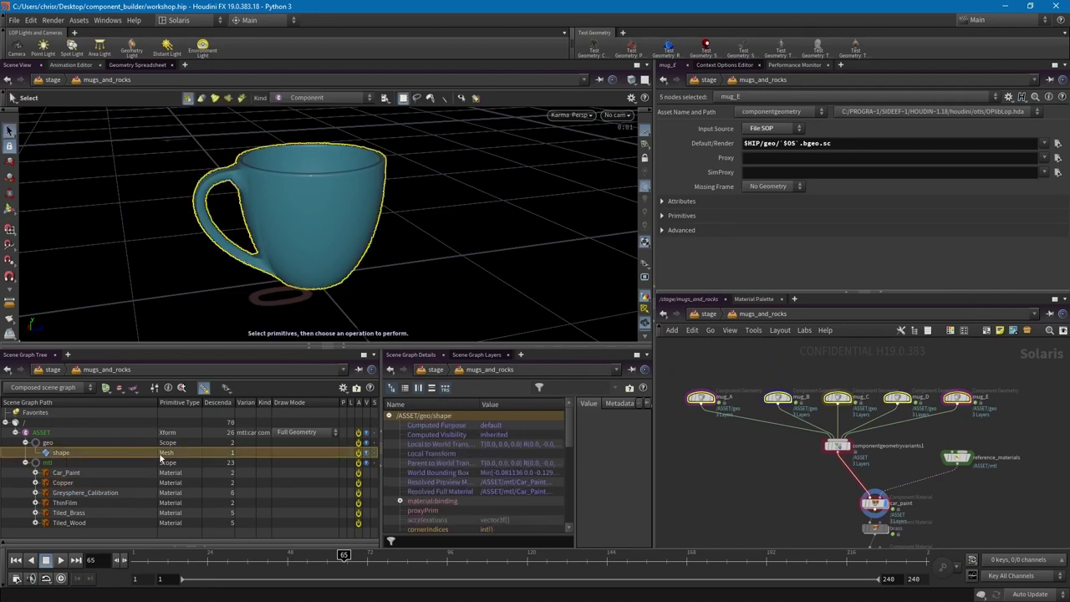
{"action": "left_click_drag", "start_coordinate": [675, 370], "coordinate": [986, 418]}
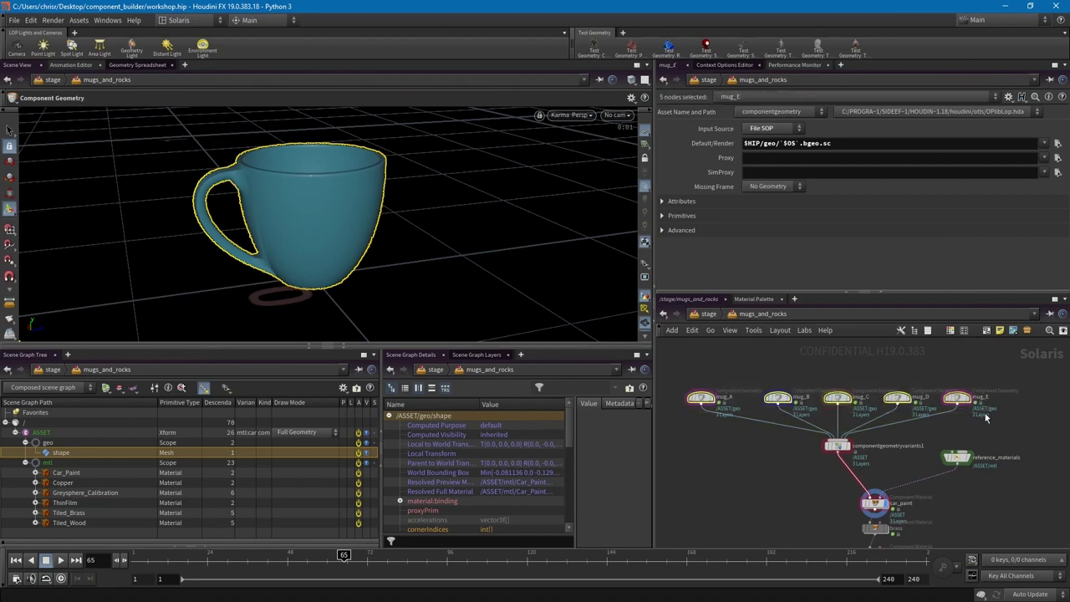
- Check the primitives and material path assigned in car_paint, and compare them with the mug_A to mug_E geometry inputs
{"action": "middle_click_drag", "start_coordinate": [839, 449], "coordinate": [821, 395]}
{"action": "left_click", "coordinate": [856, 449]}
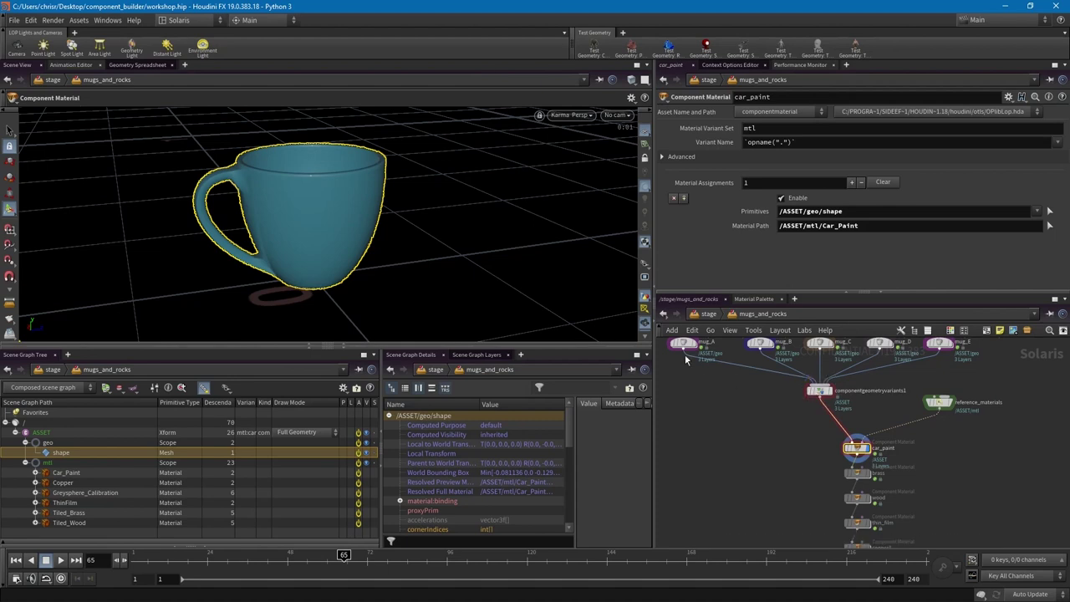
{"action": "middle_click_drag", "start_coordinate": [685, 355], "coordinate": [688, 431]}
{"action": "left_click_drag", "start_coordinate": [667, 352], "coordinate": [989, 390]}
{"action": "middle_click_drag", "start_coordinate": [775, 472], "coordinate": [776, 445]}
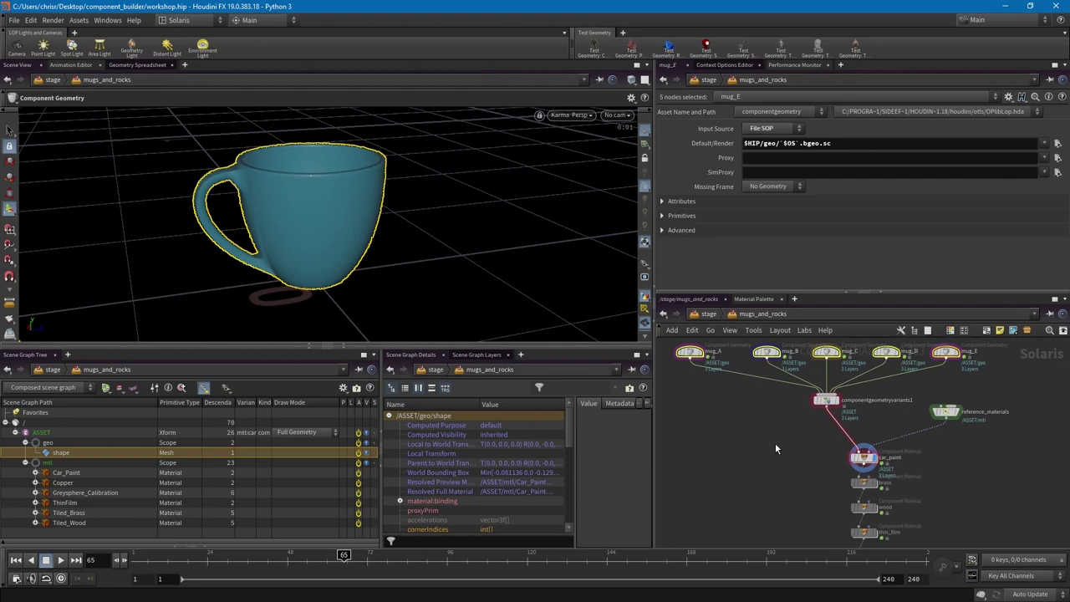
- Display the mug Component Output node, view the resulting mug from a lower angle, and review the material chain feeding it
{"action": "middle_click_drag", "start_coordinate": [775, 444], "coordinate": [739, 327]}
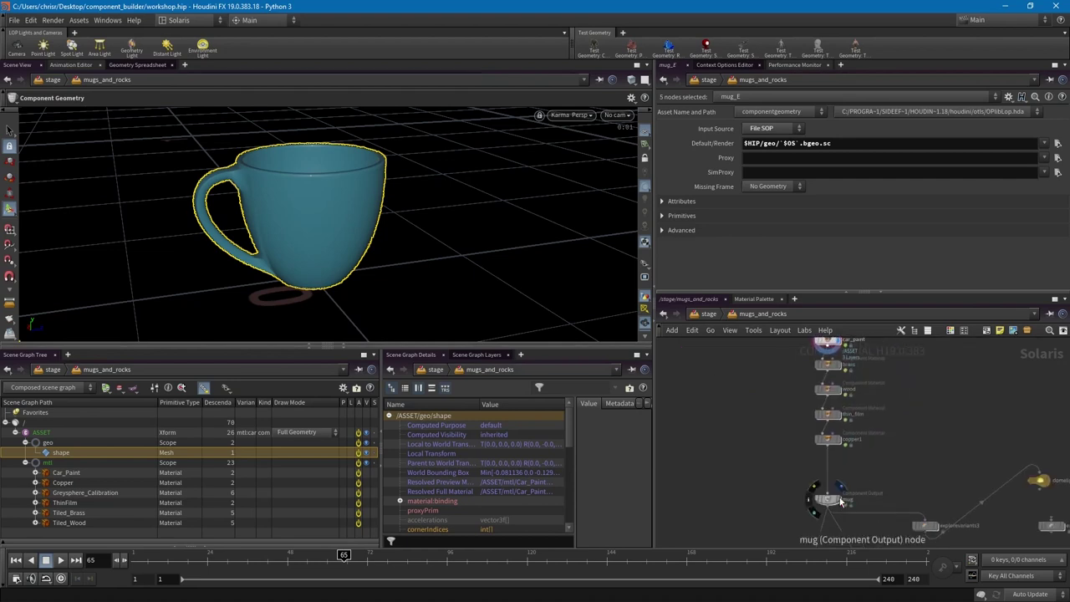
{"action": "left_click", "coordinate": [838, 500]}
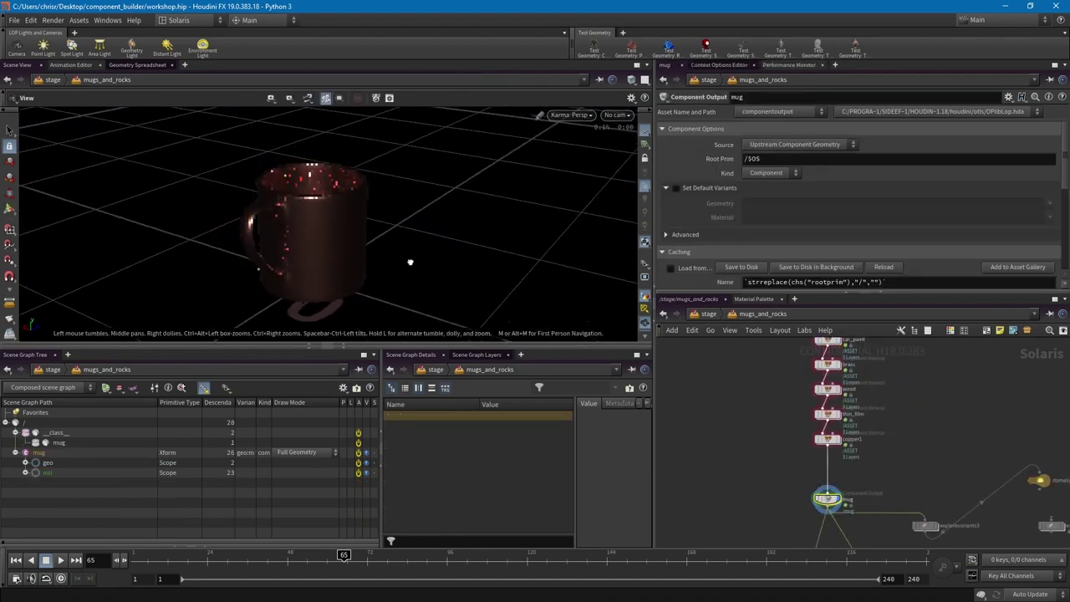
{"action": "left_click_drag", "start_coordinate": [411, 262], "coordinate": [435, 242], "text": "alt"}
{"action": "mouse_move", "coordinate": [773, 384]}
{"action": "middle_mouse_down"}
{"action": "mouse_move", "coordinate": [758, 455]}
{"action": "mouse_move", "coordinate": [750, 441]}
{"action": "mouse_move", "coordinate": [777, 474]}
{"action": "mouse_move", "coordinate": [757, 391]}
{"action": "middle_mouse_up"}
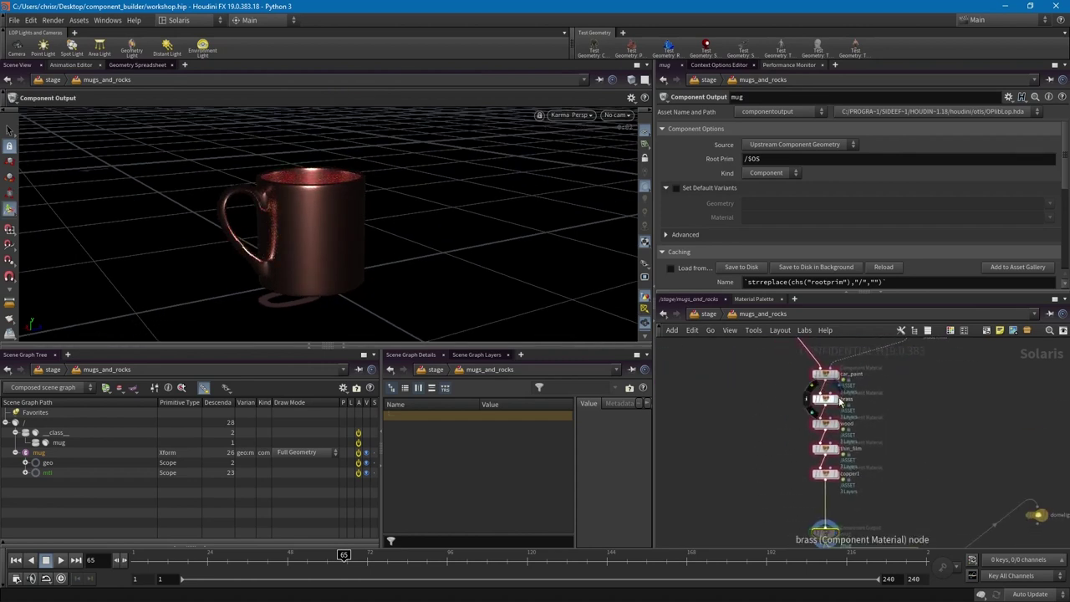
- Display explorevariants3 and its downstream domelight1, and examine the full row of mug geometry and material variants from several angles
{"action": "middle_click_drag", "start_coordinate": [918, 516], "coordinate": [834, 378]}
{"action": "left_click", "coordinate": [843, 427]}
{"action": "left_click", "coordinate": [834, 443]}
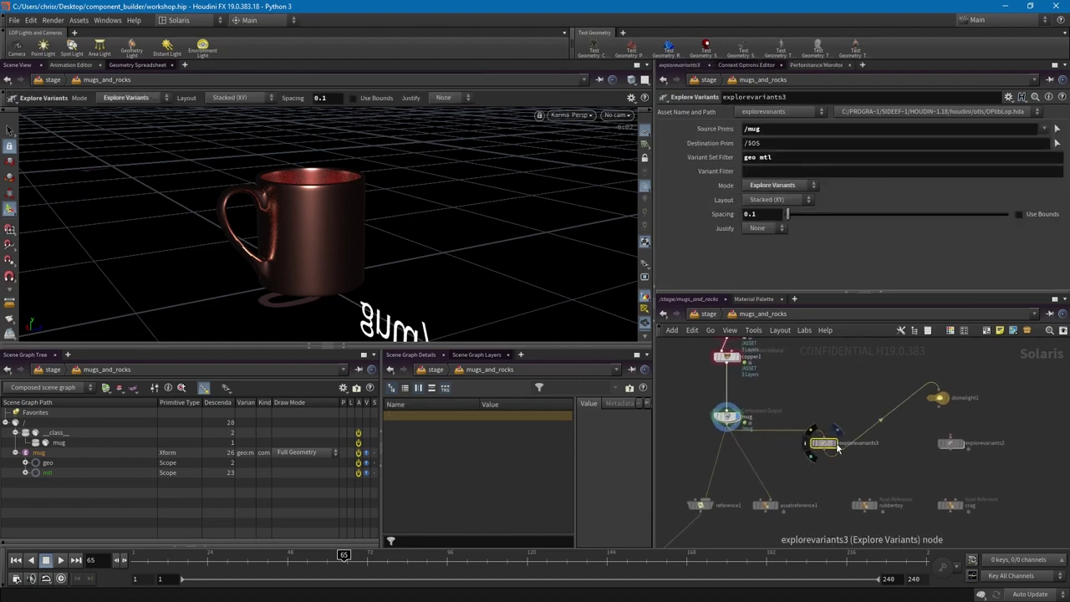
{"action": "left_click_drag", "start_coordinate": [341, 199], "coordinate": [384, 225], "text": "alt"}
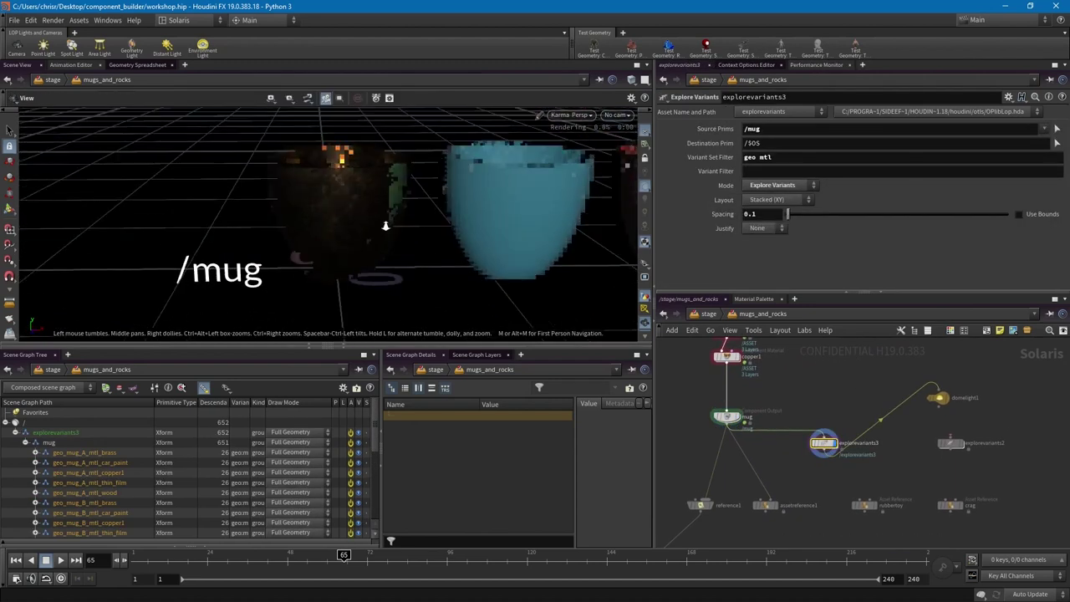
{"action": "right_click_drag", "start_coordinate": [385, 225], "coordinate": [260, 218], "text": "alt"}
{"action": "middle_click_drag", "start_coordinate": [261, 217], "coordinate": [283, 229], "text": "alt"}
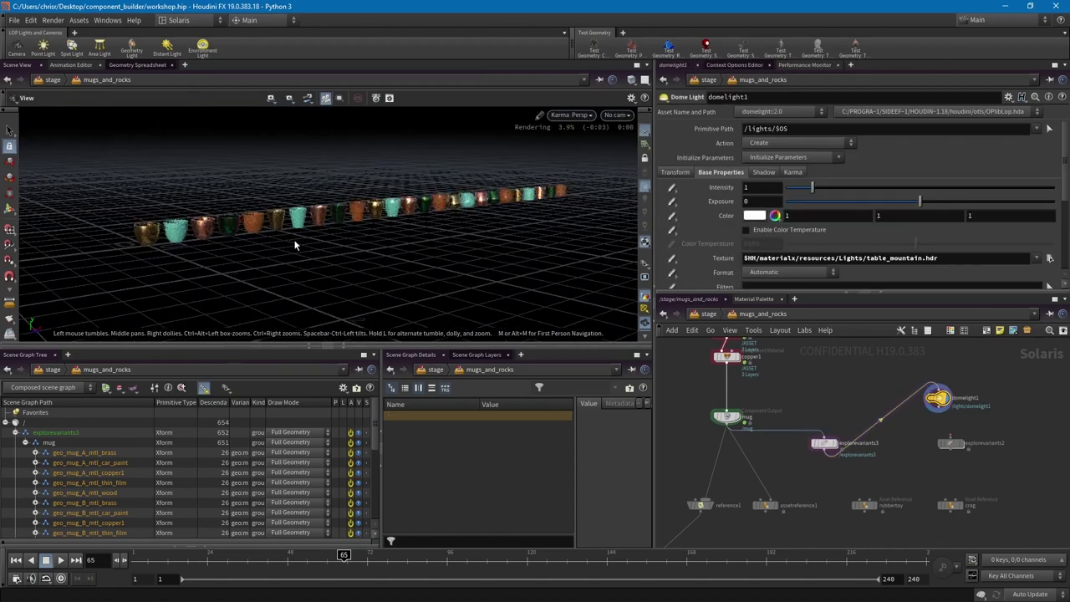
{"action": "key", "text": "s"}
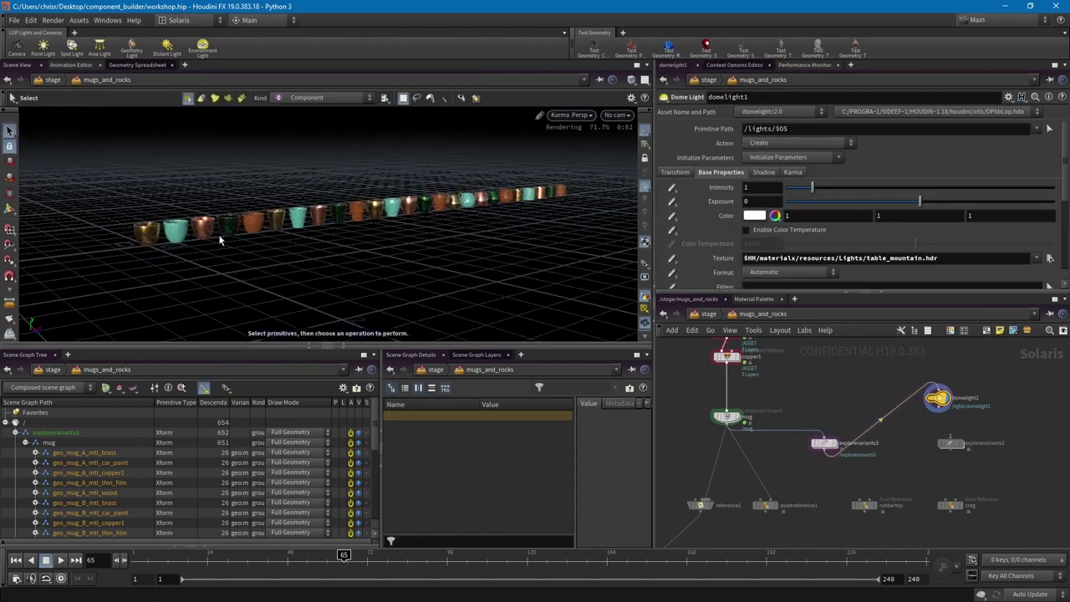
{"action": "left_click_drag", "start_coordinate": [249, 237], "coordinate": [142, 224], "text": "alt"}
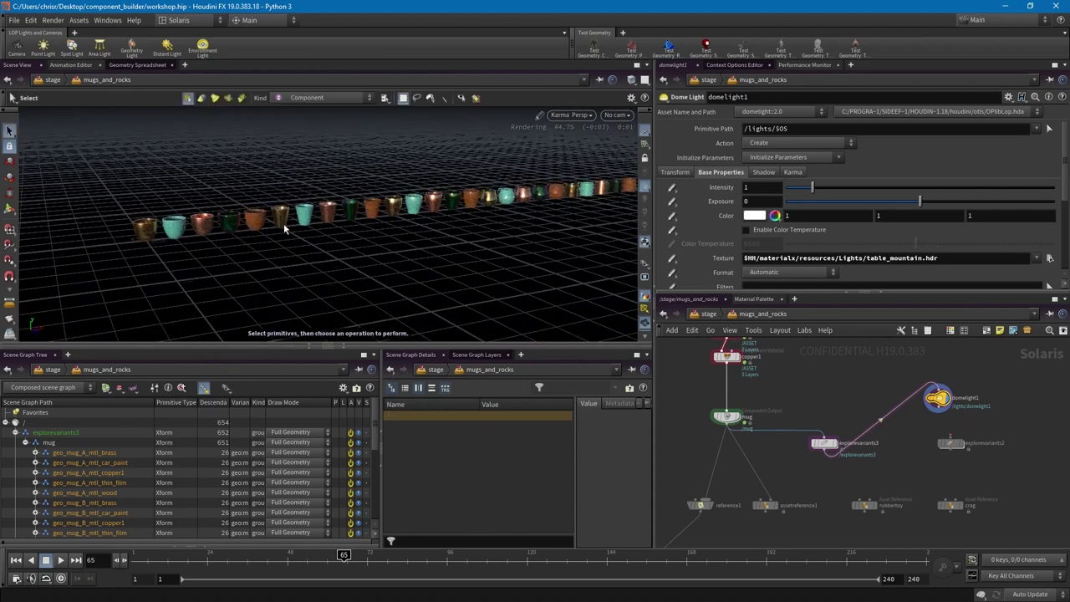
{"action": "left_click_drag", "start_coordinate": [285, 228], "coordinate": [153, 259], "text": "alt"}
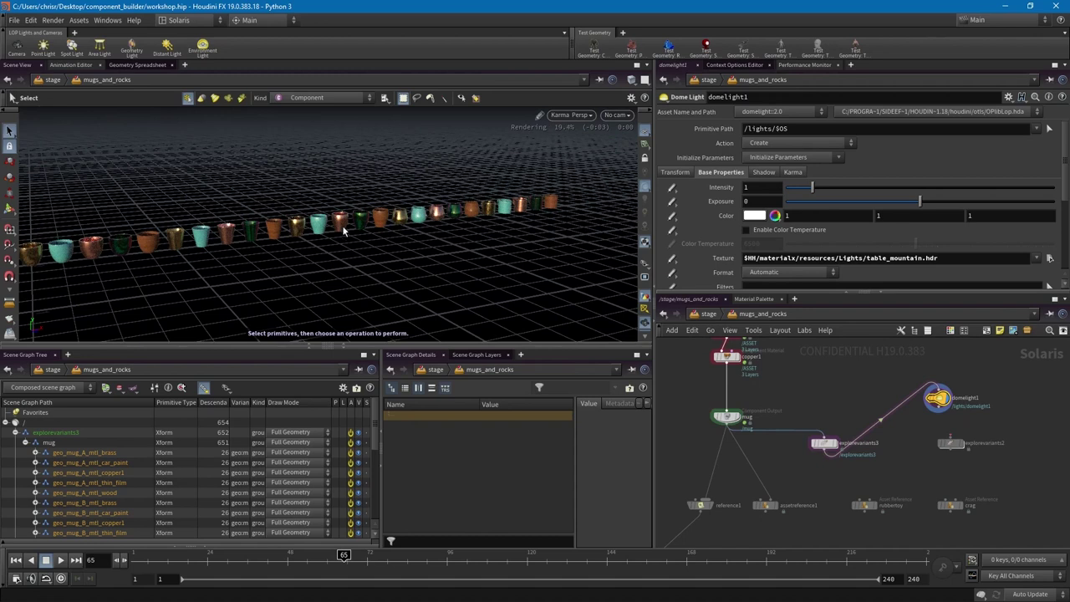
{"action": "mouse_move", "coordinate": [458, 227]}
{"action": "left_mouse_down", "text": "alt"}
{"action": "mouse_move", "coordinate": [387, 222]}
{"action": "mouse_move", "coordinate": [449, 239]}
{"action": "left_mouse_up", "text": "alt"}
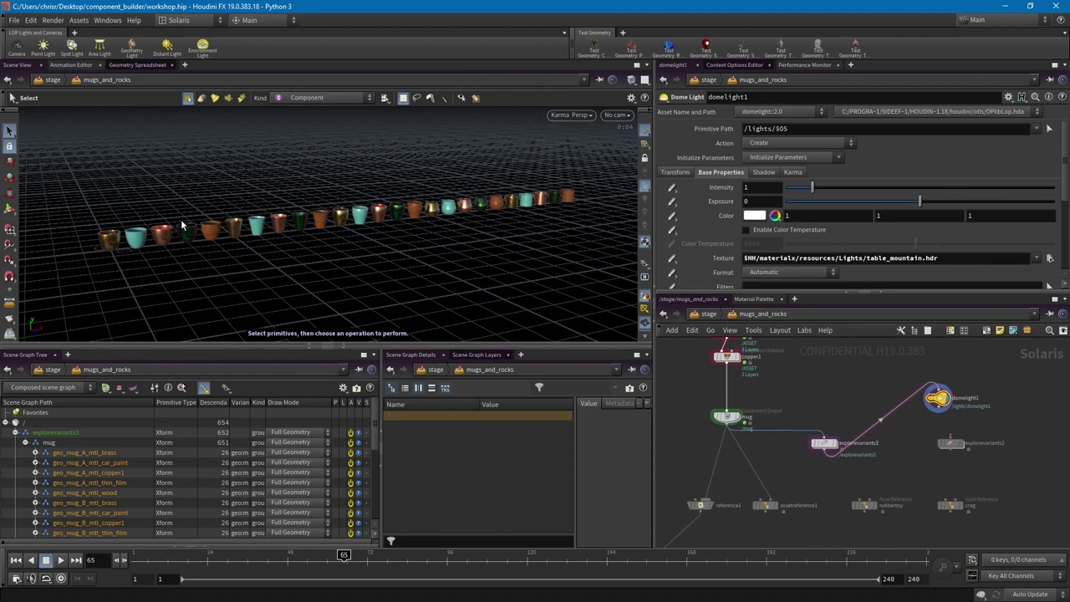
- Inspect the long row of mug geometry and material variants in the viewport from several angles and distances
{"action": "left_click_drag", "start_coordinate": [193, 257], "coordinate": [267, 265], "text": "alt"}
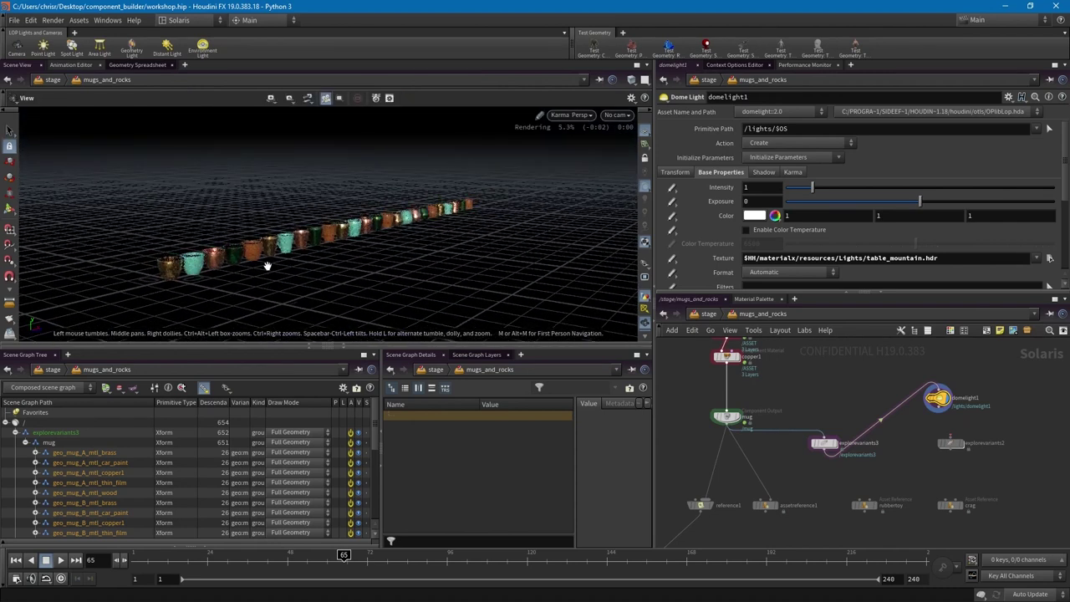
{"action": "right_click_drag", "start_coordinate": [268, 265], "coordinate": [543, 218], "text": "alt"}
{"action": "left_click_drag", "start_coordinate": [543, 218], "coordinate": [519, 219], "text": "alt"}
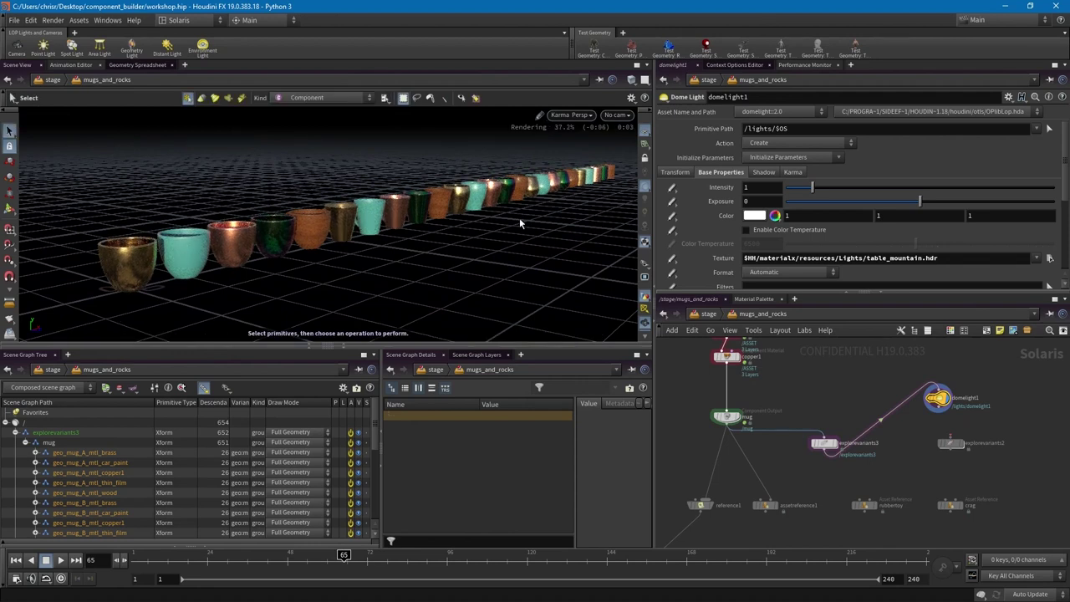
{"action": "key", "text": "Escape"}
{"action": "left_click_drag", "start_coordinate": [519, 217], "coordinate": [468, 236]}
{"action": "key", "text": "s"}
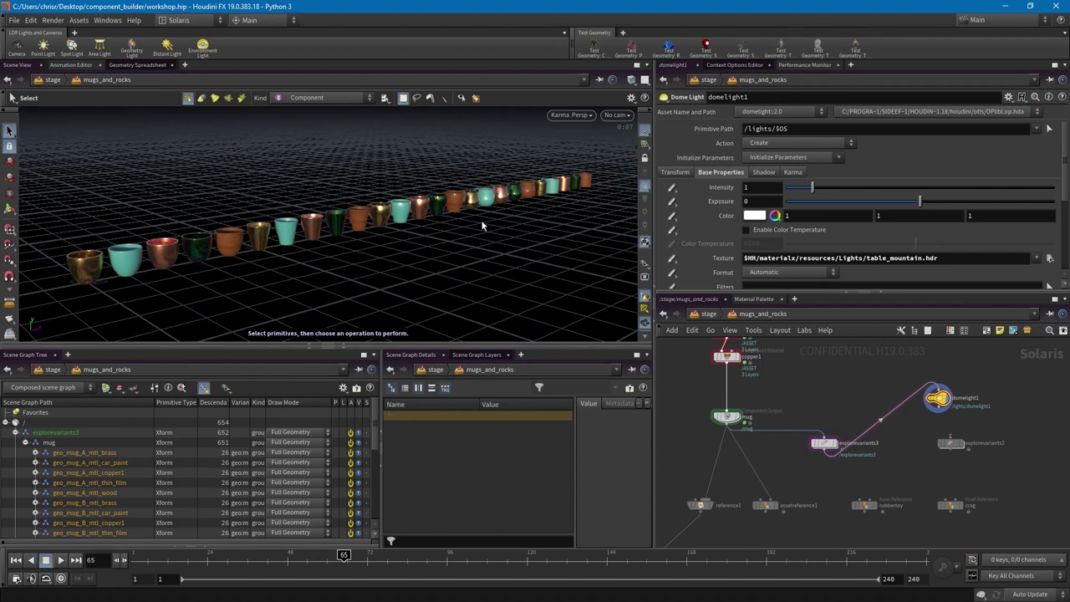
- Examine how the mug_A to mug_E geometry nodes feed componentgeometryvariants1 and the chain of component materials below it
{"action": "scroll", "coordinate": [810, 393], "scroll_direction": "down", "scroll_amount": 2}
{"action": "middle_click_drag", "start_coordinate": [810, 393], "coordinate": [871, 531]}
{"action": "scroll", "coordinate": [769, 415], "scroll_direction": "up", "scroll_amount": 3}
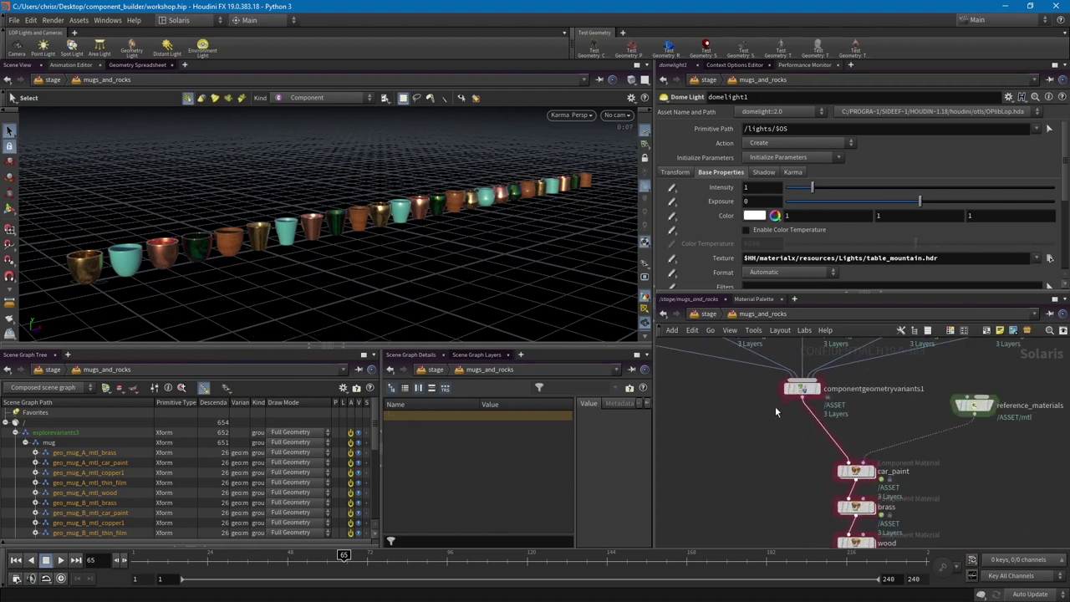
{"action": "scroll", "coordinate": [827, 439], "scroll_direction": "down", "scroll_amount": 3}
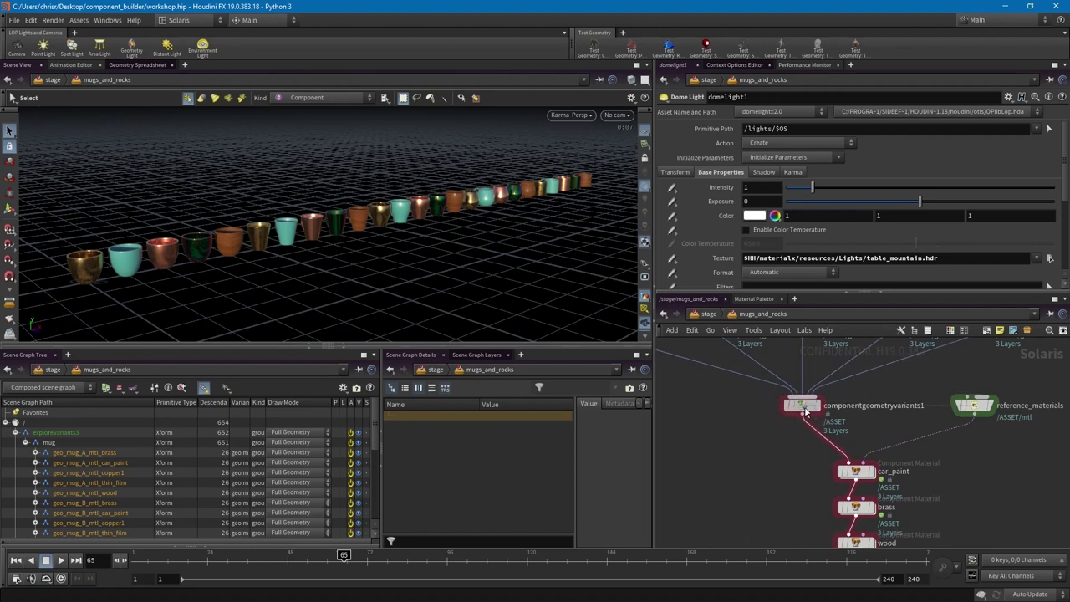
{"action": "middle_click_drag", "start_coordinate": [833, 438], "coordinate": [779, 433]}
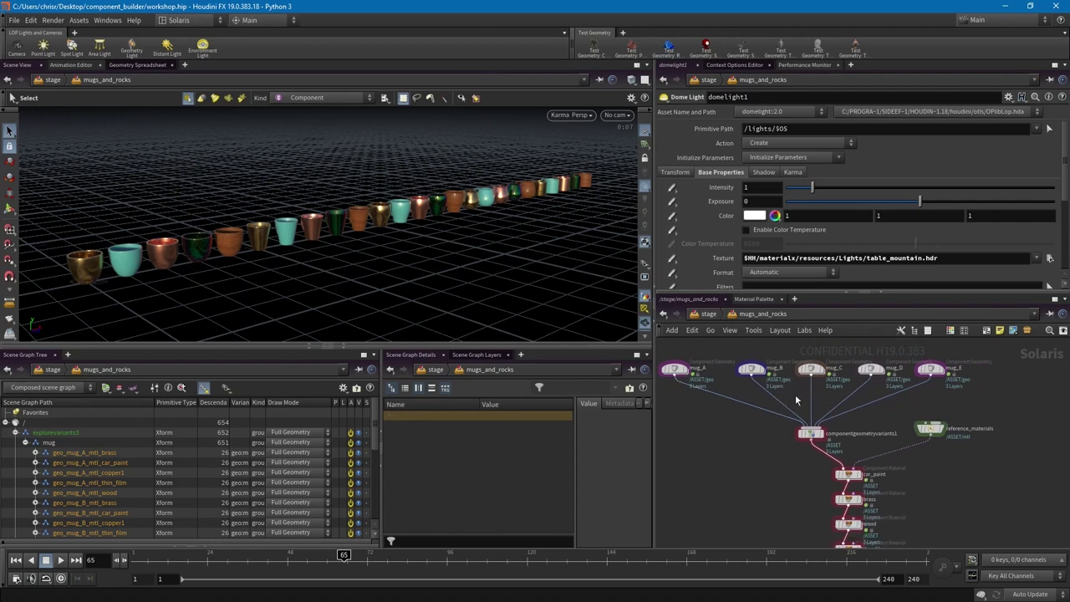
{"action": "middle_click_drag", "start_coordinate": [891, 427], "coordinate": [911, 399]}
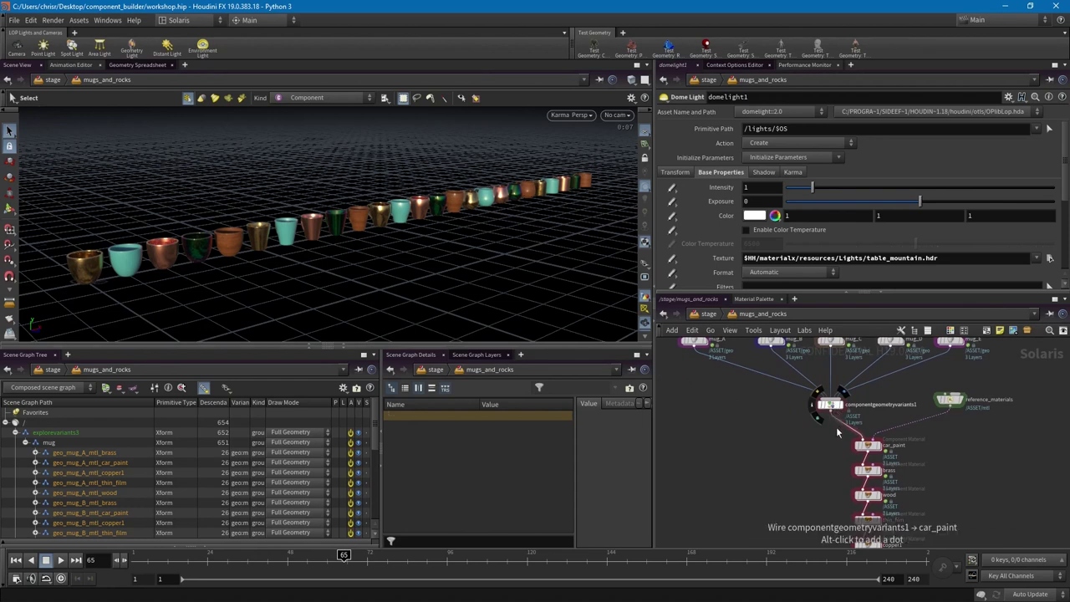
- Examine the second mug network, where each geometry node has its own component material before merging into componentgeometryvariants5
{"action": "middle_click_drag", "start_coordinate": [960, 468], "coordinate": [839, 434]}
{"action": "scroll", "coordinate": [909, 456], "scroll_direction": "down", "scroll_amount": 3}
{"action": "middle_click_drag", "start_coordinate": [1047, 455], "coordinate": [897, 435]}
{"action": "middle_click_drag", "start_coordinate": [1004, 433], "coordinate": [931, 442]}
{"action": "scroll", "coordinate": [930, 442], "scroll_direction": "up", "scroll_amount": 2}
{"action": "scroll", "coordinate": [904, 440], "scroll_direction": "down", "scroll_amount": 2}
{"action": "middle_click_drag", "start_coordinate": [788, 449], "coordinate": [1024, 459]}
{"action": "middle_click_drag", "start_coordinate": [978, 432], "coordinate": [742, 419]}
{"action": "scroll", "coordinate": [925, 402], "scroll_direction": "up", "scroll_amount": 3}
{"action": "middle_click_drag", "start_coordinate": [913, 469], "coordinate": [929, 434]}
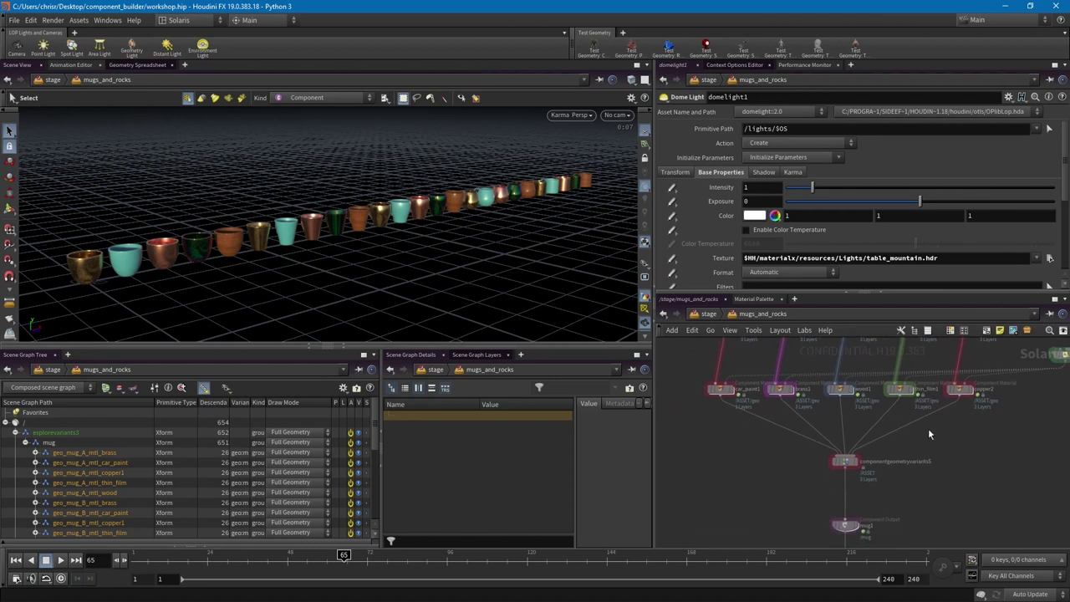
{"action": "middle_click_drag", "start_coordinate": [897, 482], "coordinate": [891, 455]}
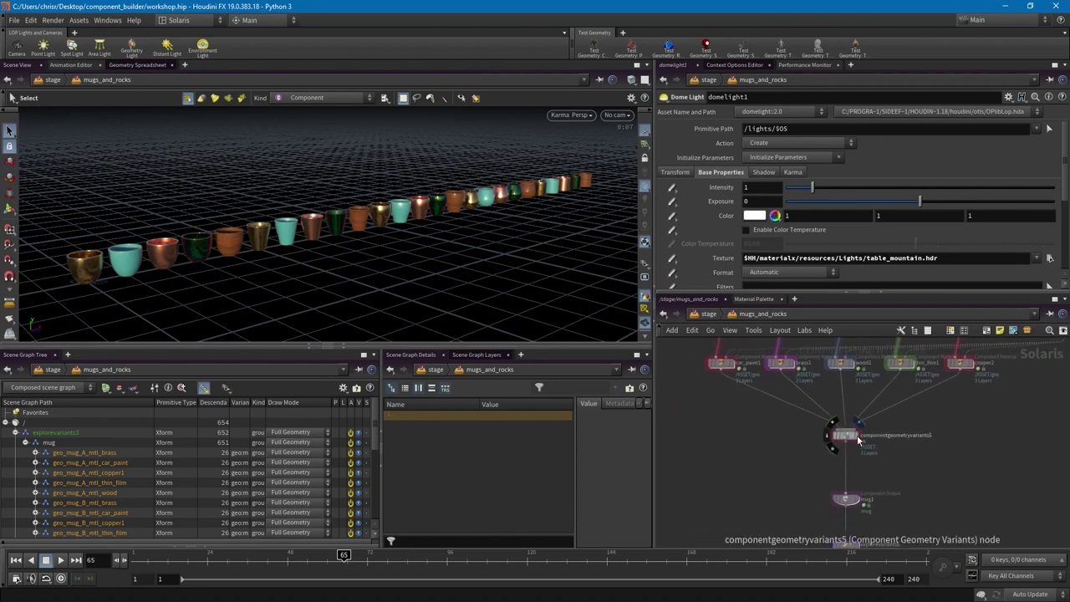
- Display the car_paint1 component material's result and view its mug up close
{"action": "left_click", "coordinate": [857, 441]}
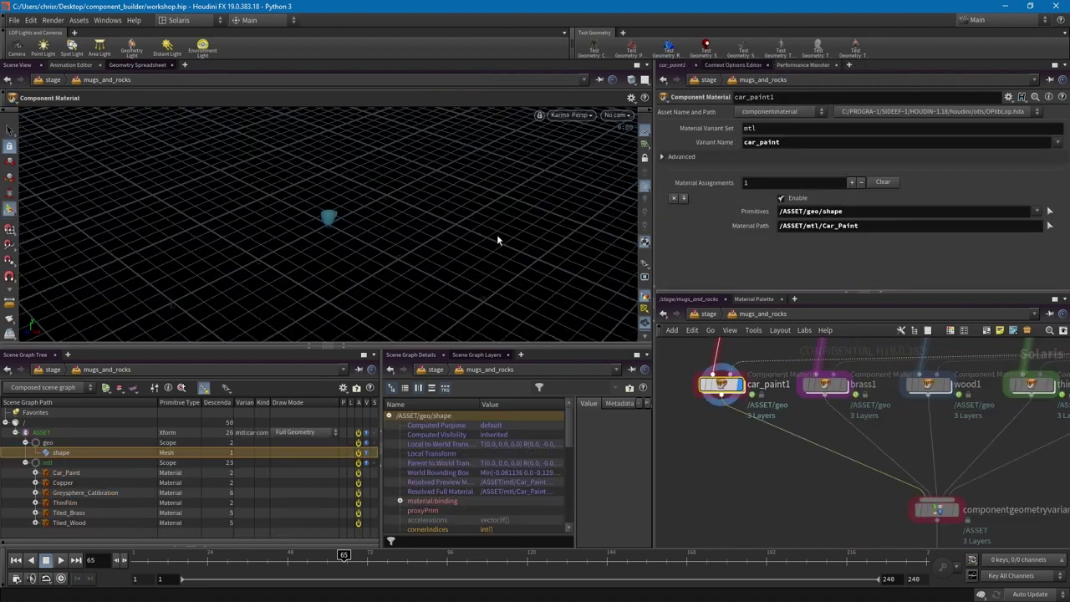
{"action": "right_click_drag", "start_coordinate": [341, 211], "coordinate": [402, 208], "text": "alt"}
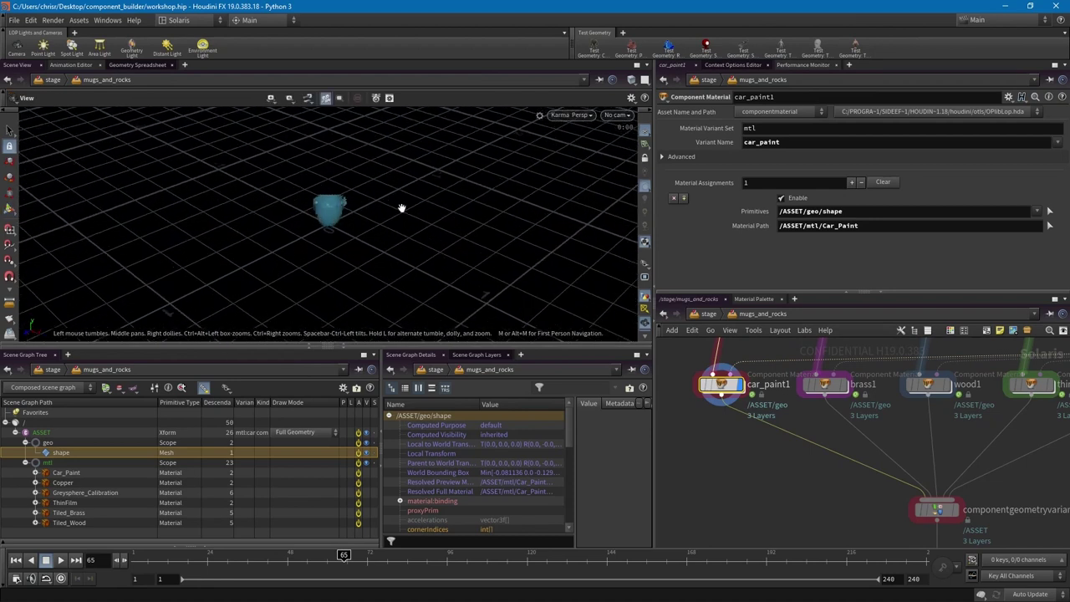
{"action": "left_click_drag", "start_coordinate": [402, 208], "coordinate": [352, 179], "text": "alt"}
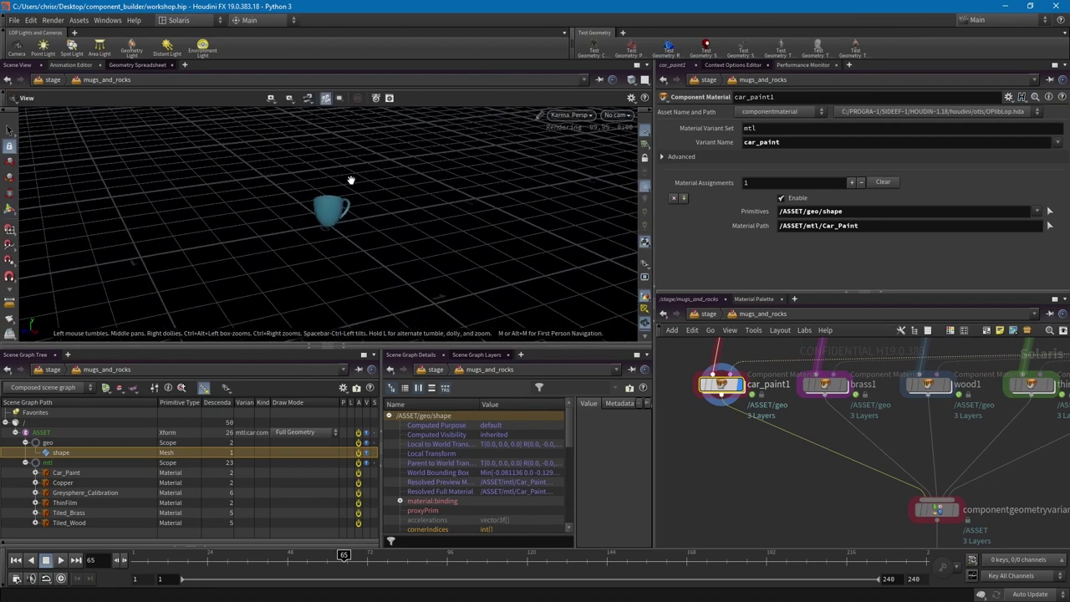
- Compare the mugs output by the brass1 and car_paint1 component materials, finishing with brass1 displayed
{"action": "left_click", "coordinate": [843, 393]}
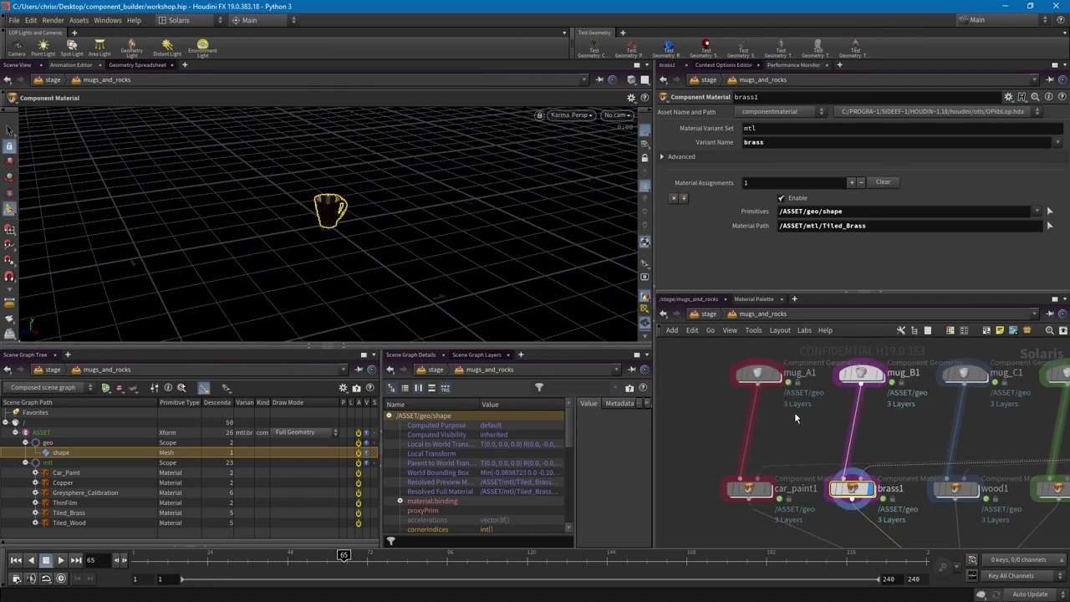
{"action": "middle_click_drag", "start_coordinate": [786, 415], "coordinate": [787, 378]}
{"action": "left_click", "coordinate": [769, 453]}
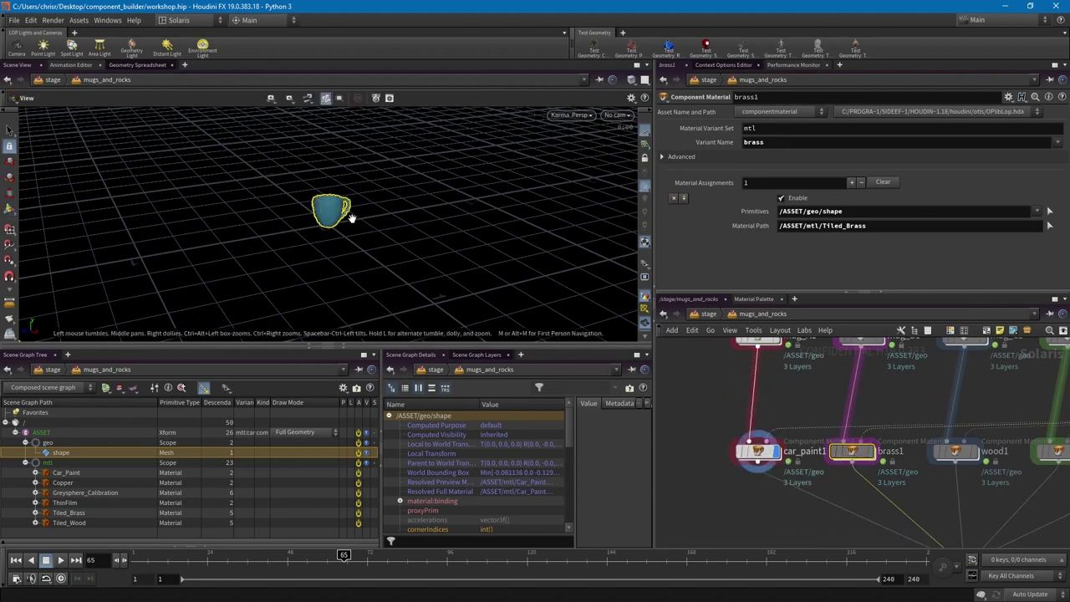
{"action": "left_click_drag", "start_coordinate": [351, 216], "coordinate": [331, 206], "text": "alt"}
{"action": "left_click_drag", "start_coordinate": [724, 417], "coordinate": [782, 481]}
{"action": "middle_click_drag", "start_coordinate": [796, 510], "coordinate": [719, 470]}
{"action": "left_click", "coordinate": [800, 413]}
{"action": "left_click", "coordinate": [798, 412]}
{"action": "left_click", "coordinate": [776, 412]}
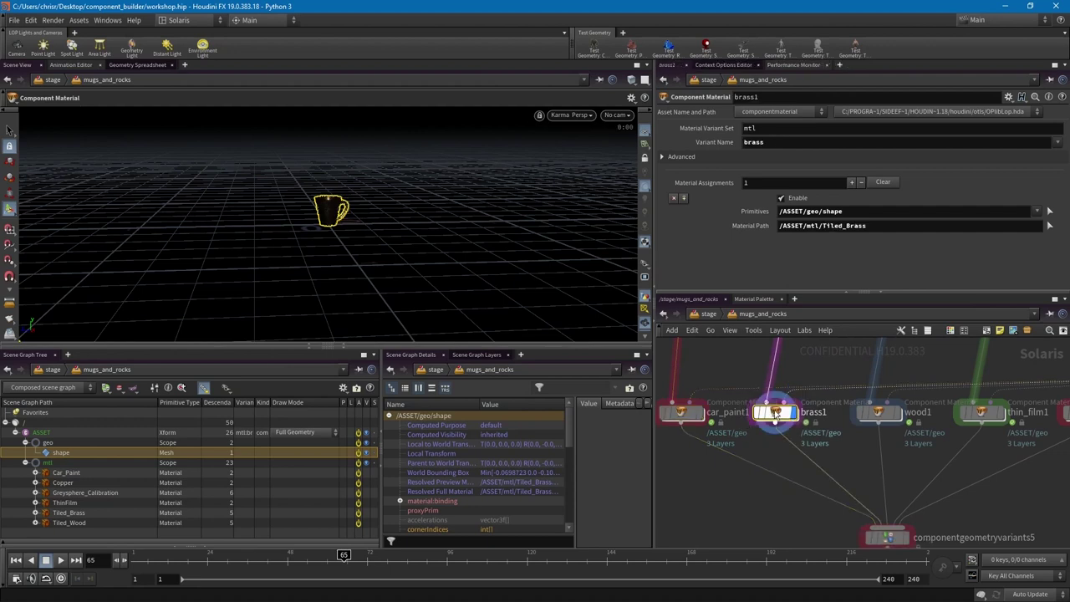
- Display the explorevariants5 output and view its row of mug geometry variants up close
{"action": "scroll", "coordinate": [827, 403], "scroll_direction": "down", "scroll_amount": 5}
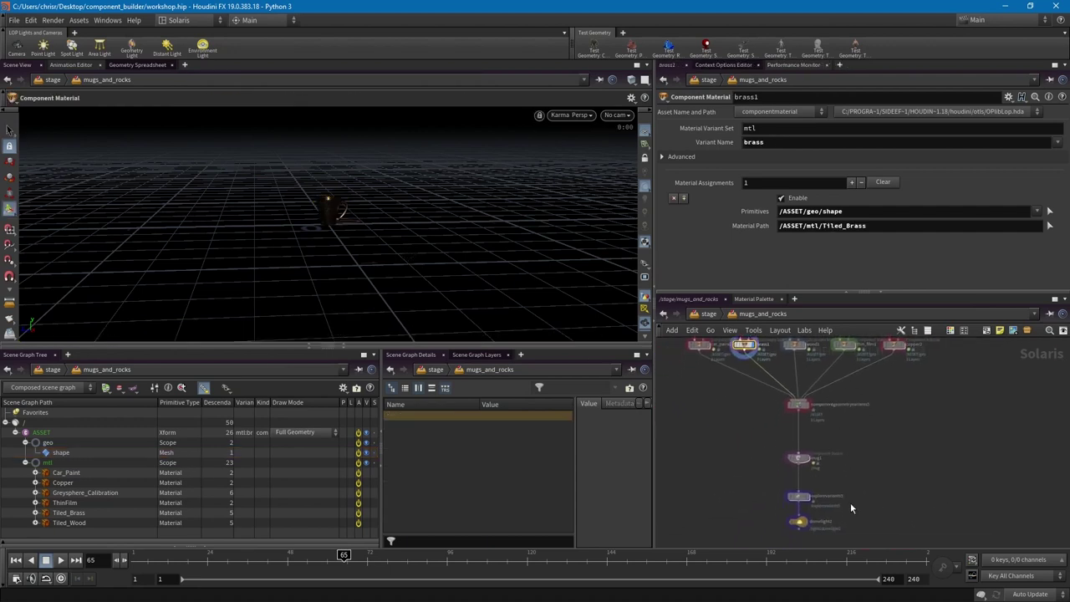
{"action": "left_click", "coordinate": [807, 497]}
{"action": "left_click", "coordinate": [796, 497]}
{"action": "left_click_drag", "start_coordinate": [462, 267], "coordinate": [494, 259]}
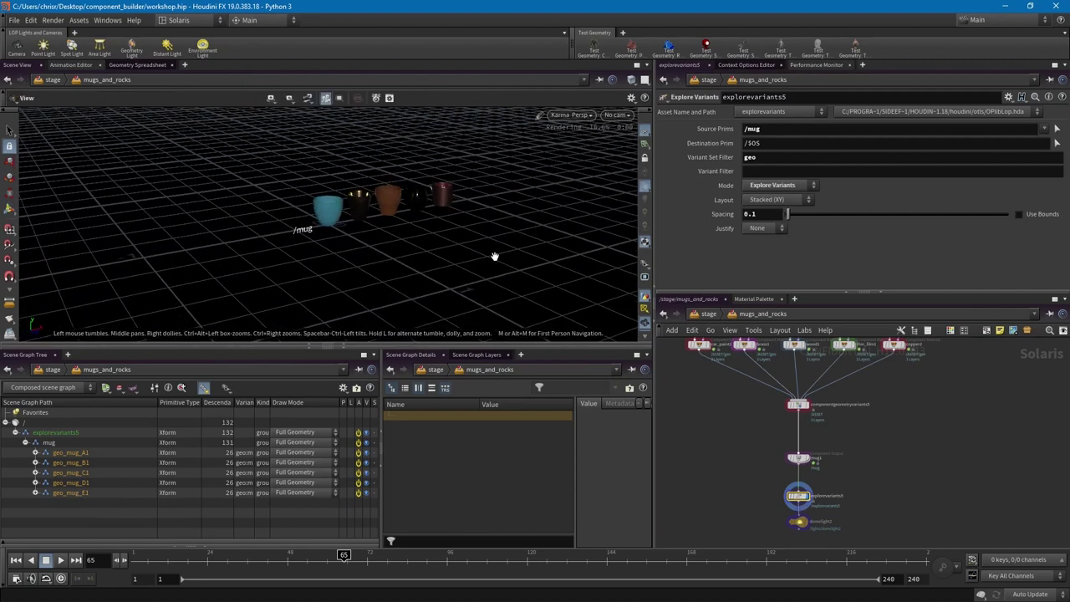
{"action": "right_click_drag", "start_coordinate": [494, 259], "coordinate": [544, 203]}
{"action": "middle_click_drag", "start_coordinate": [544, 203], "coordinate": [513, 229]}
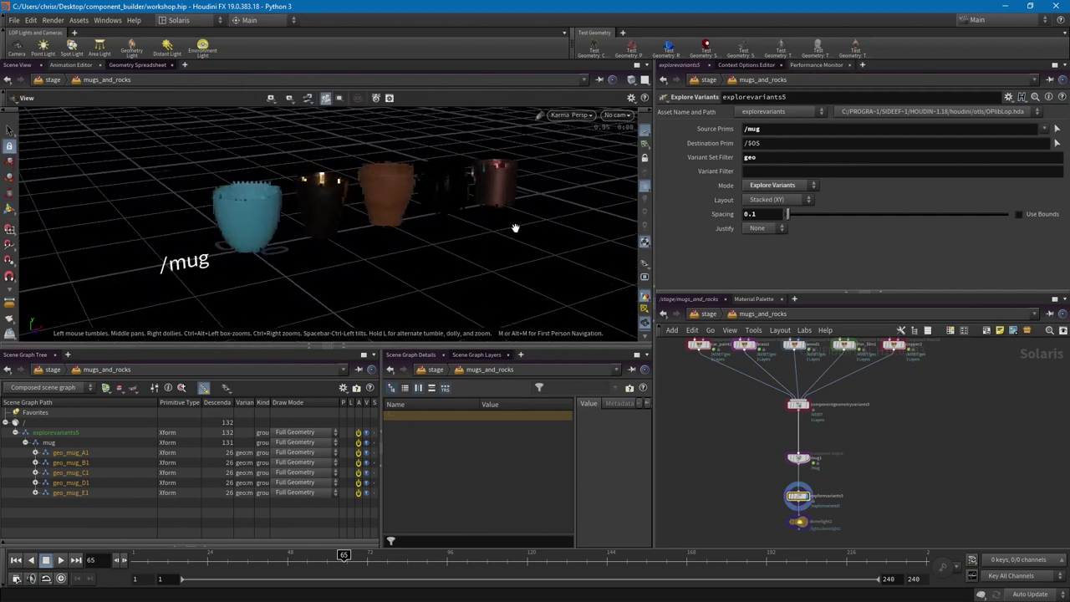
- Display the domelight2 output and inspect the lit mug variants from several angles
{"action": "left_click", "coordinate": [808, 527]}
{"action": "left_click", "coordinate": [799, 522]}
{"action": "right_click_drag", "start_coordinate": [433, 255], "coordinate": [499, 251]}
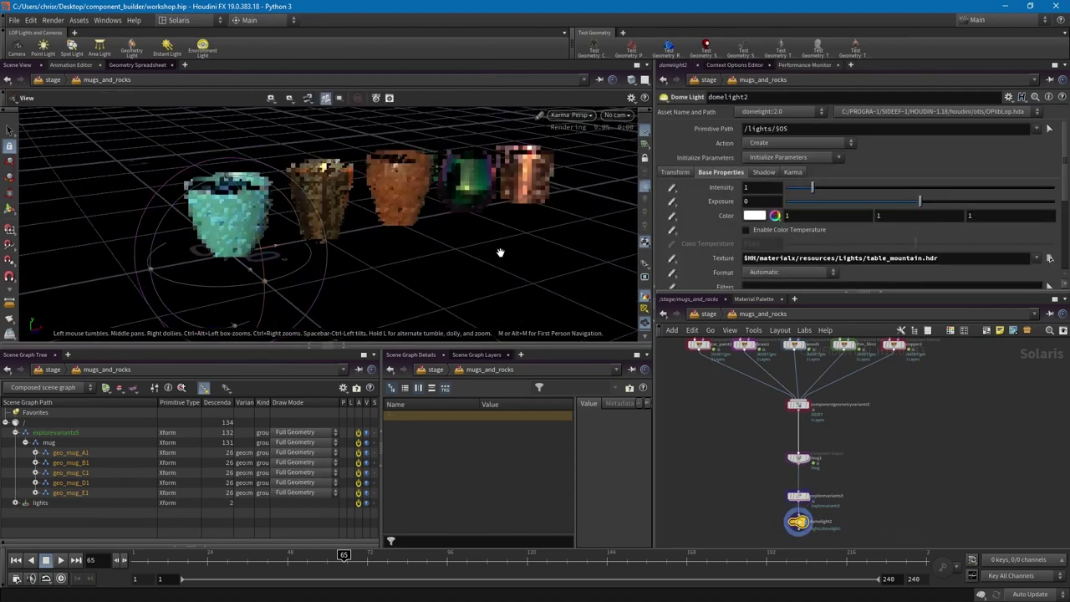
{"action": "key", "text": "s"}
{"action": "left_click_drag", "start_coordinate": [752, 483], "coordinate": [806, 511]}
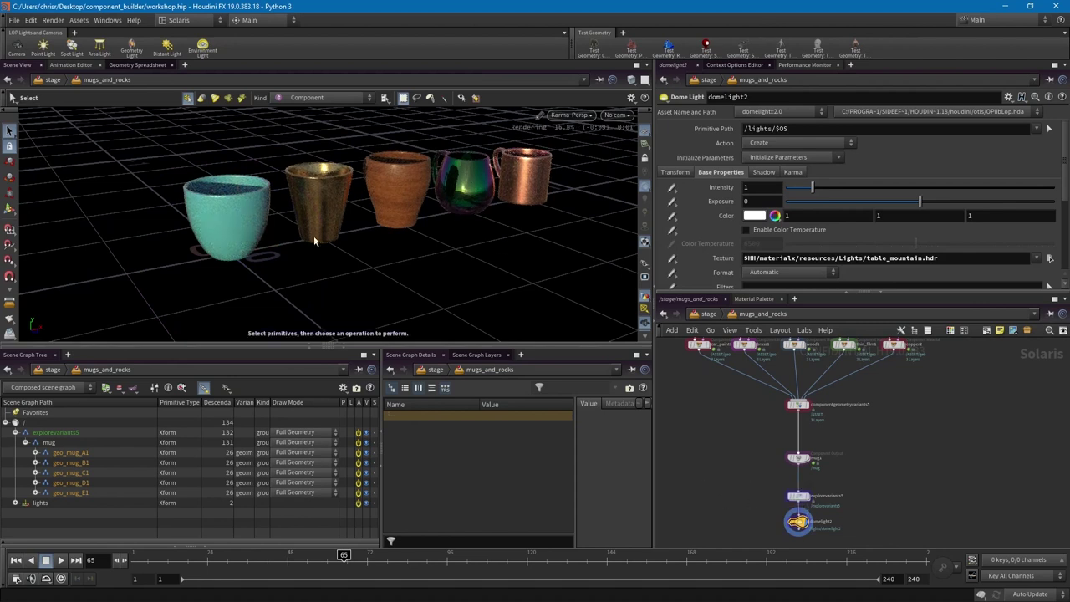
{"action": "mouse_move", "coordinate": [234, 249]}
{"action": "right_mouse_down", "text": "alt"}
{"action": "mouse_move", "coordinate": [405, 223]}
{"action": "mouse_move", "coordinate": [245, 257]}
{"action": "right_mouse_up", "text": "alt"}
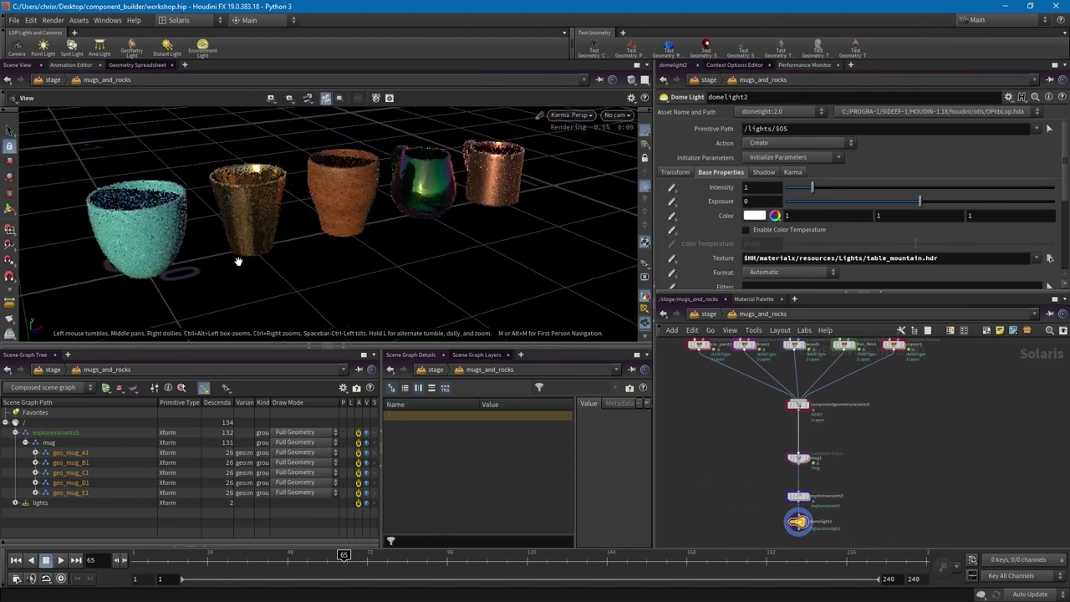
{"action": "left_click_drag", "start_coordinate": [245, 256], "coordinate": [278, 230]}
{"action": "right_click_drag", "start_coordinate": [279, 230], "coordinate": [241, 258], "text": "alt"}
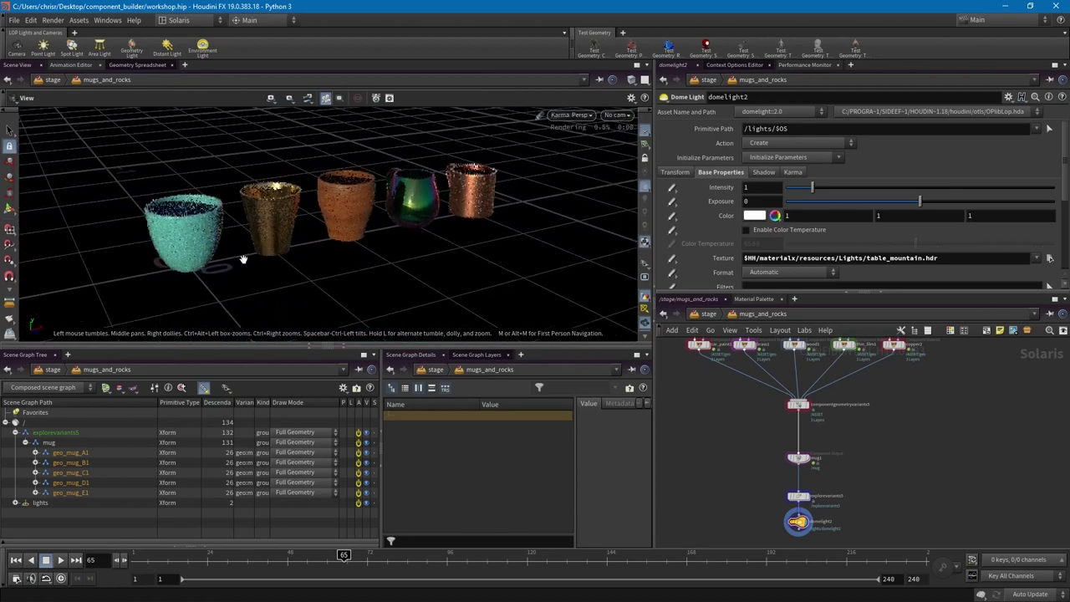
{"action": "left_click_drag", "start_coordinate": [241, 258], "coordinate": [276, 258], "text": "alt"}
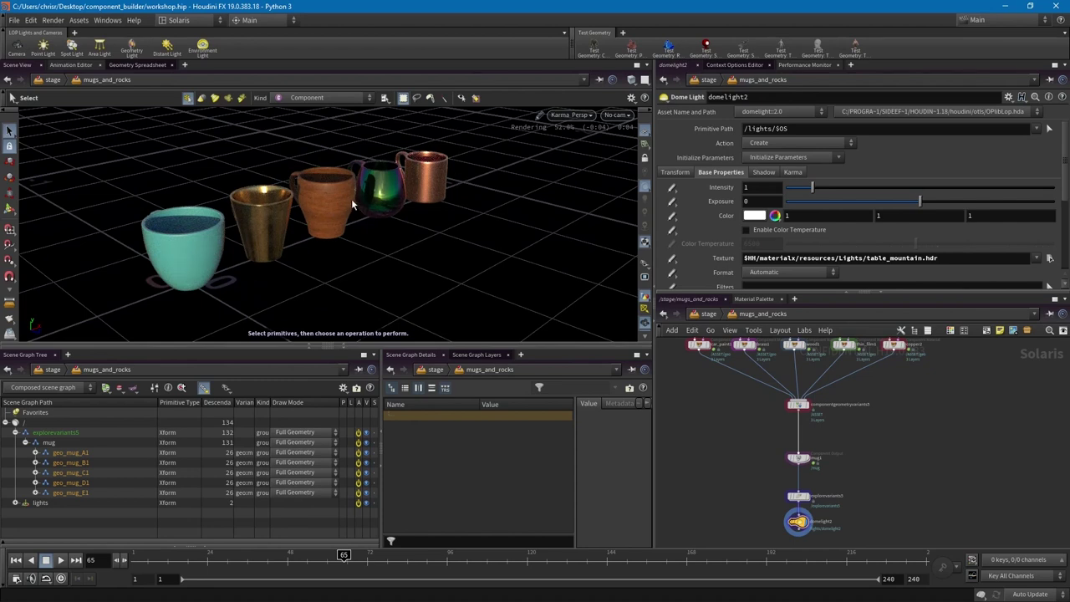
- Review the settings of the car_paint1, brass1 and wood1 component materials and of componentgeometryvariants5
{"action": "left_click_drag", "start_coordinate": [727, 430], "coordinate": [783, 462]}
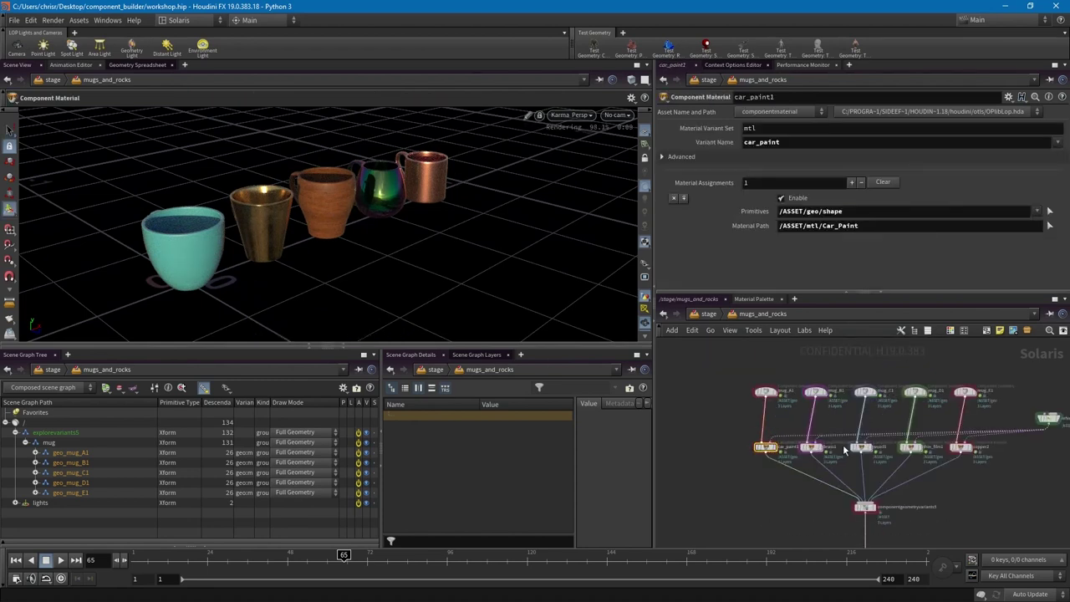
{"action": "left_click", "coordinate": [811, 448]}
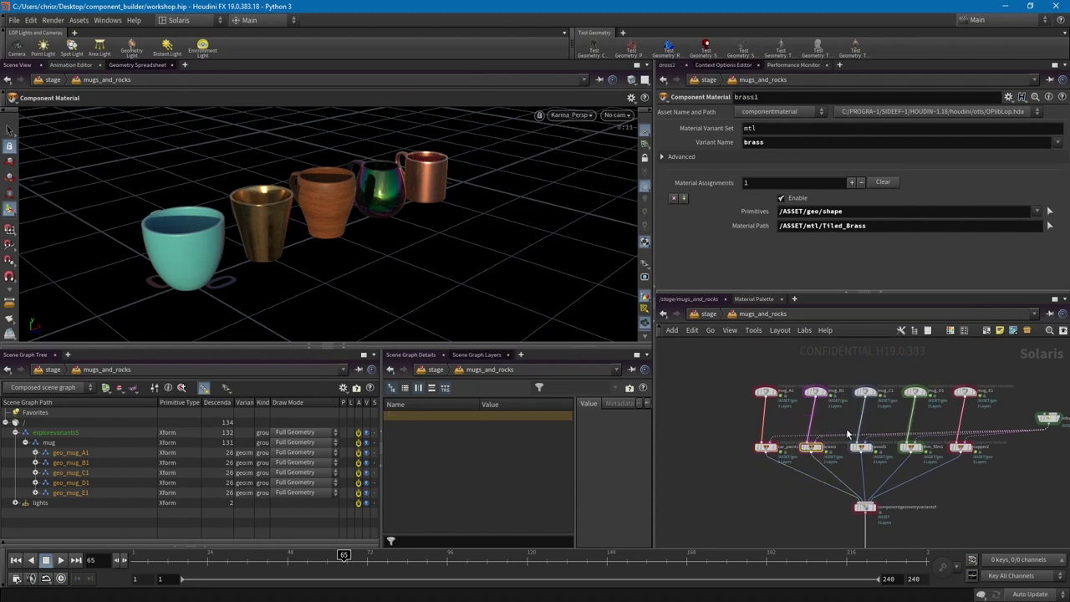
{"action": "left_click", "coordinate": [861, 448]}
{"action": "left_click_drag", "start_coordinate": [810, 518], "coordinate": [918, 496]}
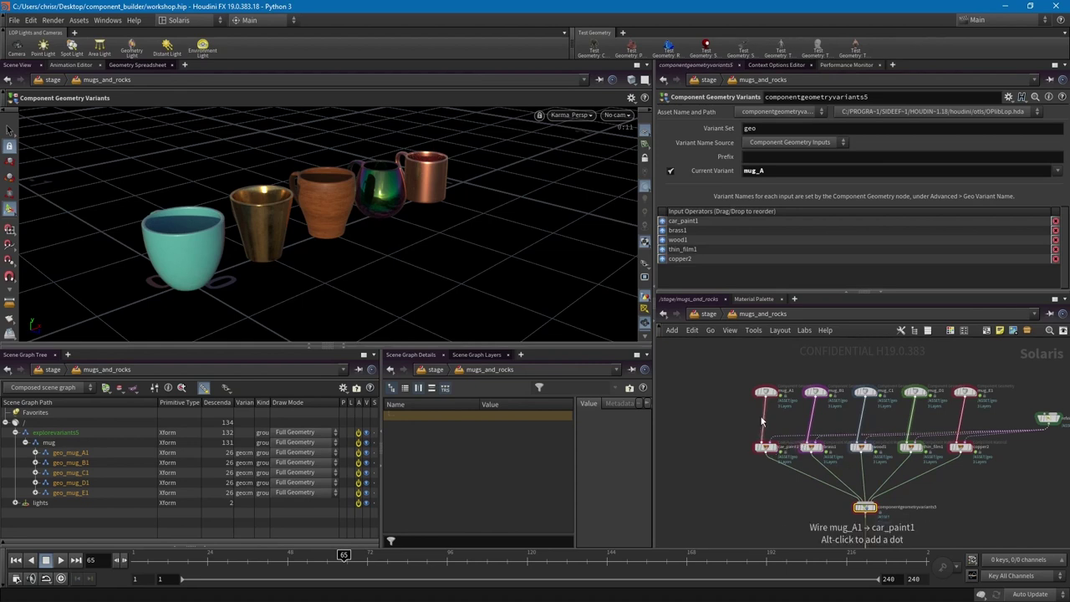
{"action": "middle_click_drag", "start_coordinate": [982, 493], "coordinate": [974, 449]}
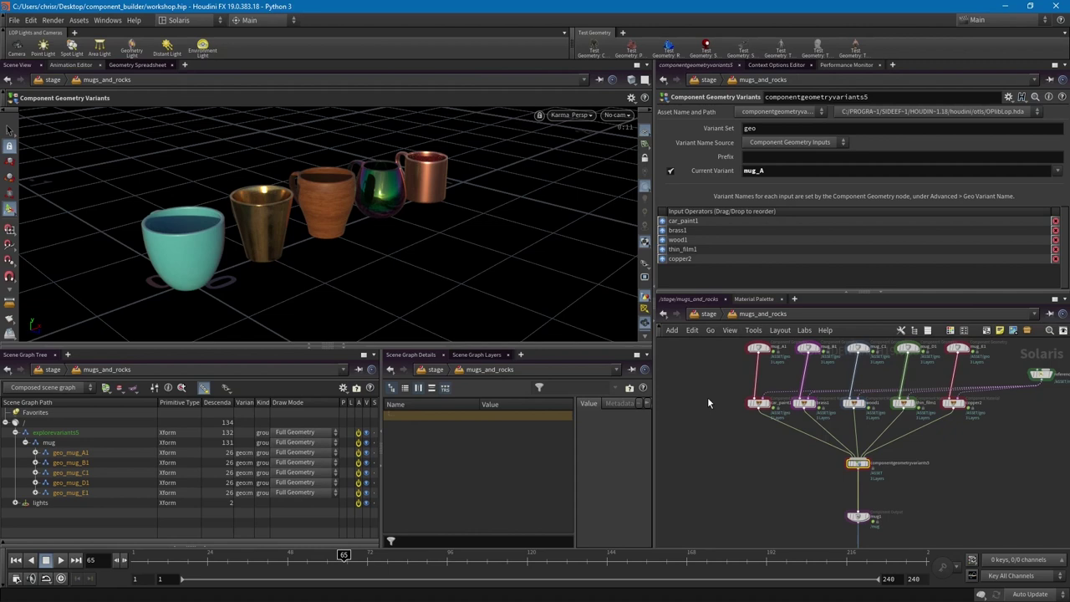
- Insert two copies of the car_paint1 component material in series on its wire to componentgeometryvariants5
{"action": "left_click", "coordinate": [758, 404]}
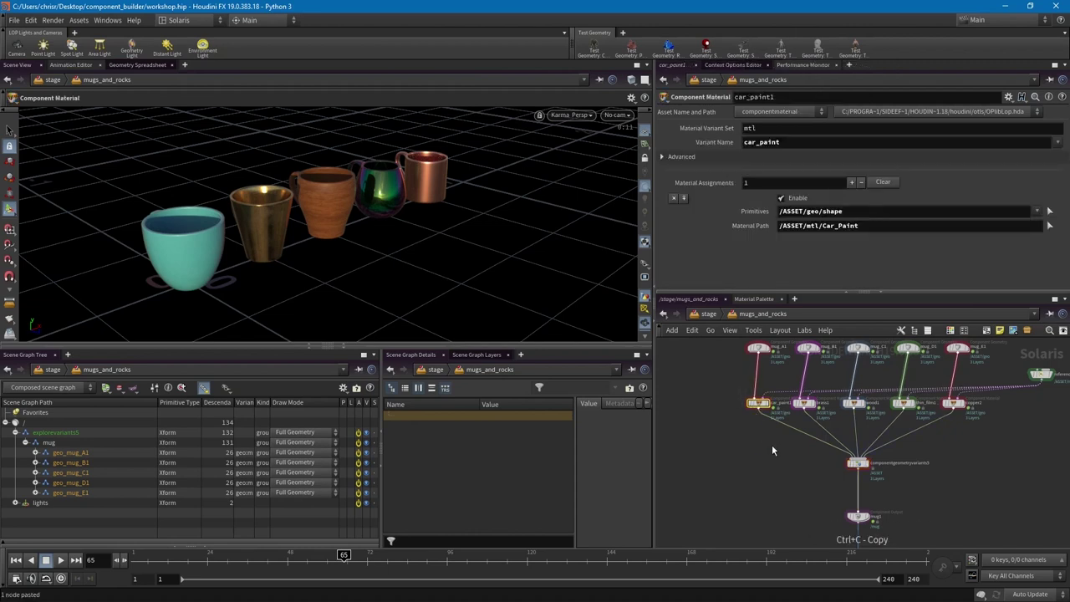
{"action": "key", "text": "ctrl+v"}
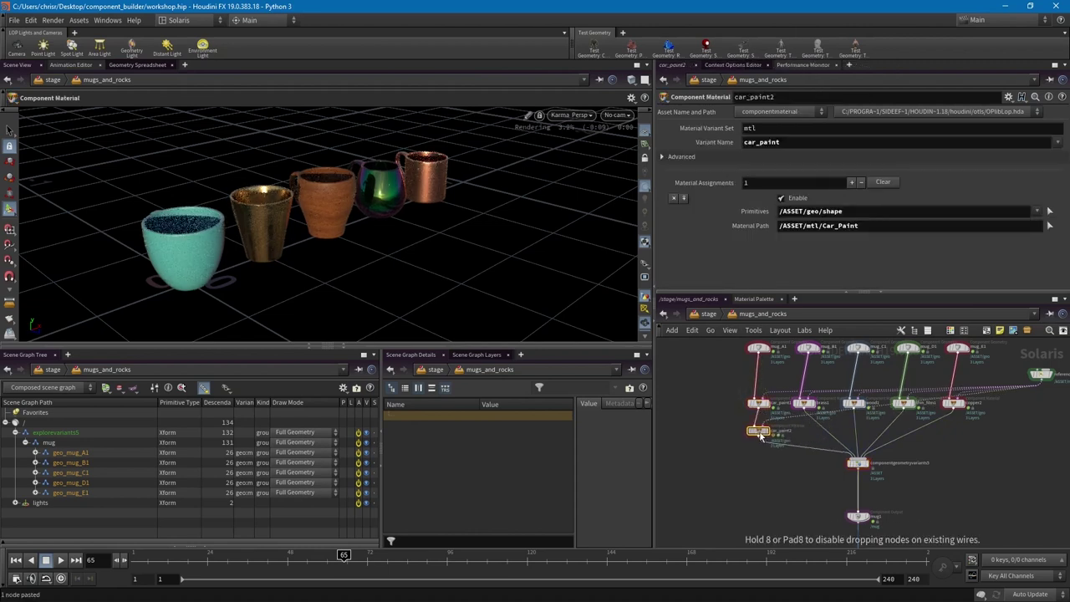
{"action": "left_click", "coordinate": [756, 435]}
{"action": "key", "text": "ctrl+v"}
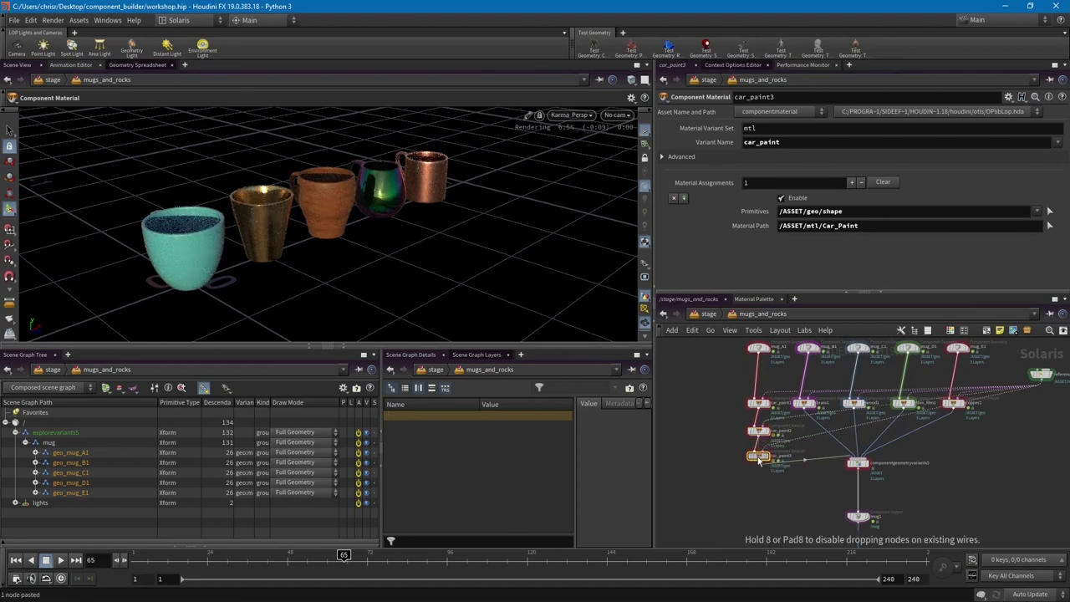
{"action": "left_click", "coordinate": [757, 456]}
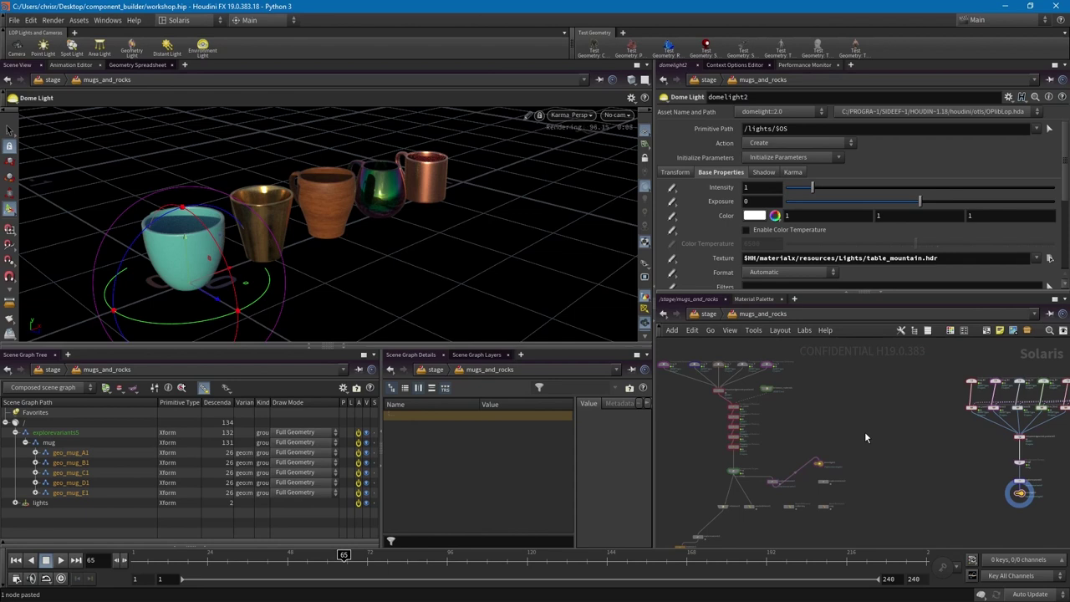
- Examine the complete second mug network and view its lit mug variants from both sides of the row
{"action": "key", "text": "s"}
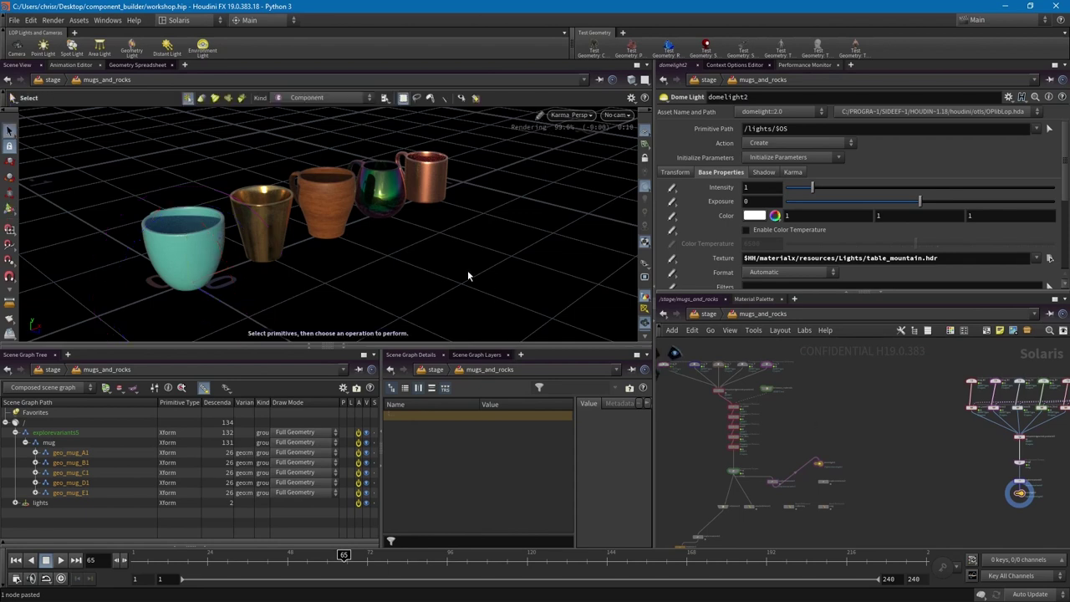
{"action": "middle_click_drag", "start_coordinate": [907, 434], "coordinate": [727, 447]}
{"action": "scroll", "coordinate": [819, 451], "scroll_direction": "up", "scroll_amount": 3}
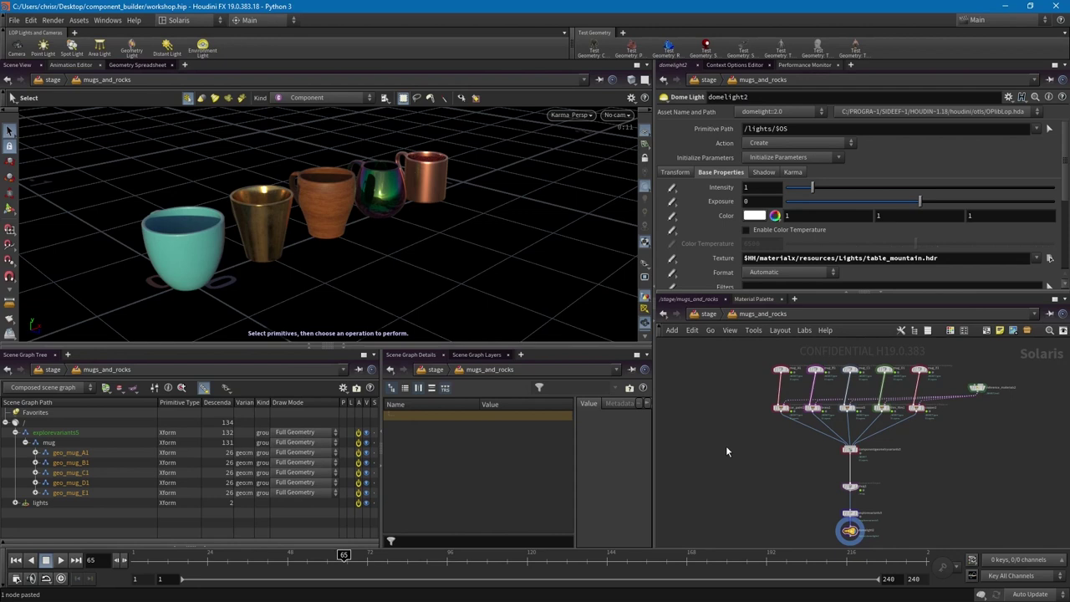
{"action": "key", "text": "Escape"}
{"action": "left_click_drag", "start_coordinate": [338, 281], "coordinate": [571, 249]}
{"action": "key", "text": "s"}
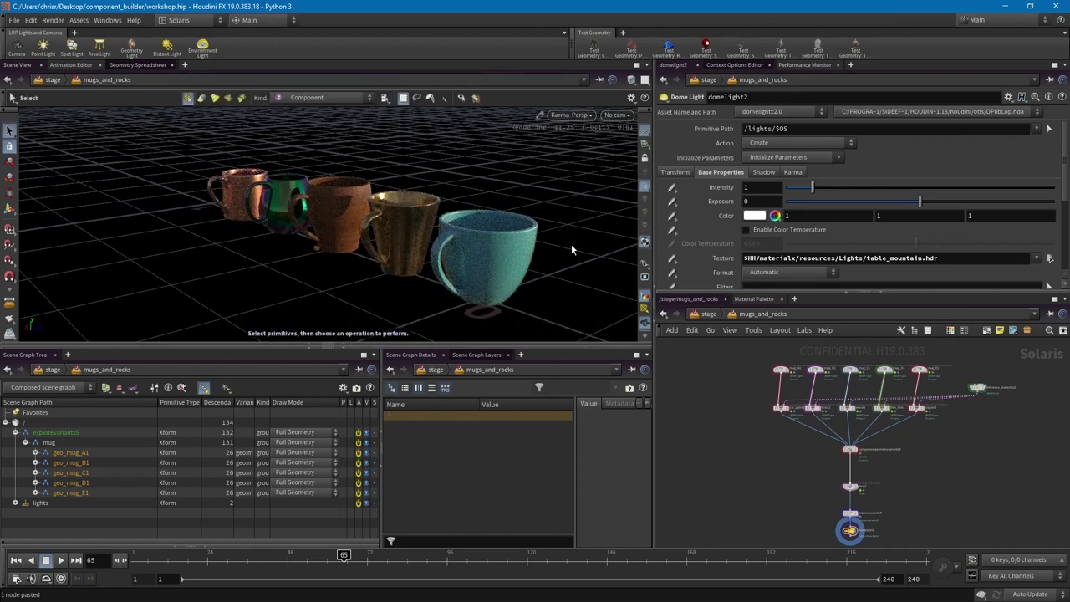
{"action": "key", "text": "Escape"}
{"action": "left_click_drag", "start_coordinate": [571, 245], "coordinate": [462, 264]}
{"action": "key", "text": "s"}
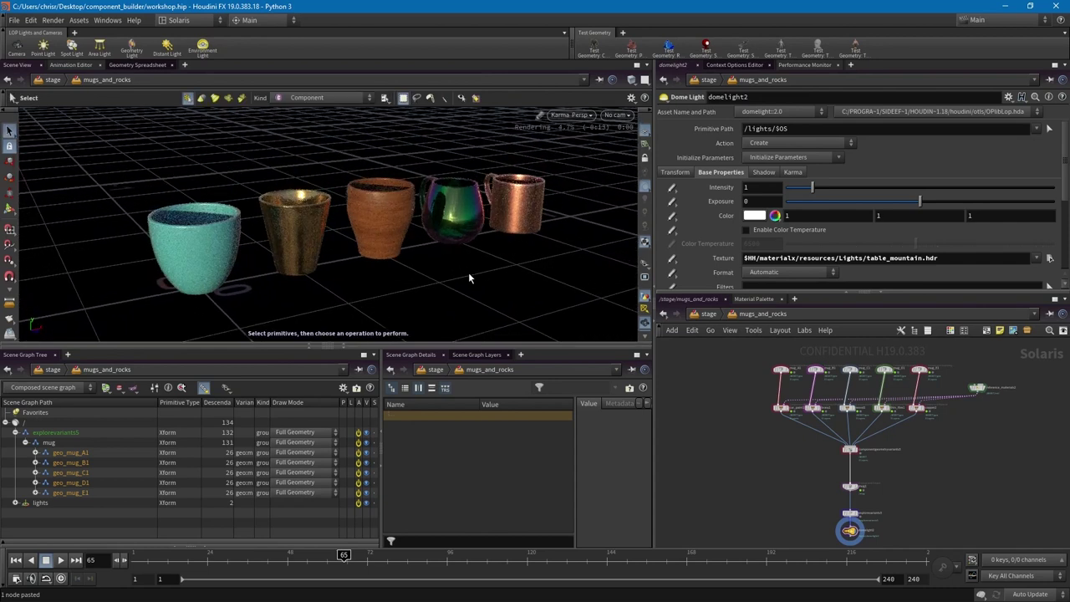
- Compare the chained-material mug network with the one-material-per-mug network, and locate the for-each rock network
{"action": "middle_click_drag", "start_coordinate": [939, 474], "coordinate": [1016, 464]}
{"action": "scroll", "coordinate": [1016, 460], "scroll_direction": "down", "scroll_amount": 2}
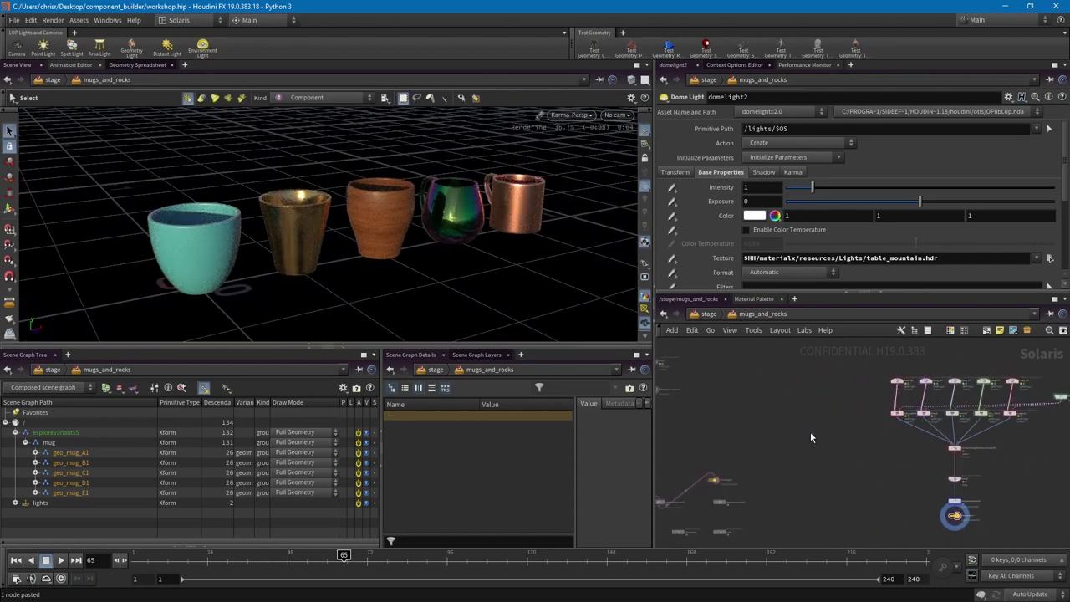
{"action": "middle_click_drag", "start_coordinate": [811, 432], "coordinate": [980, 452]}
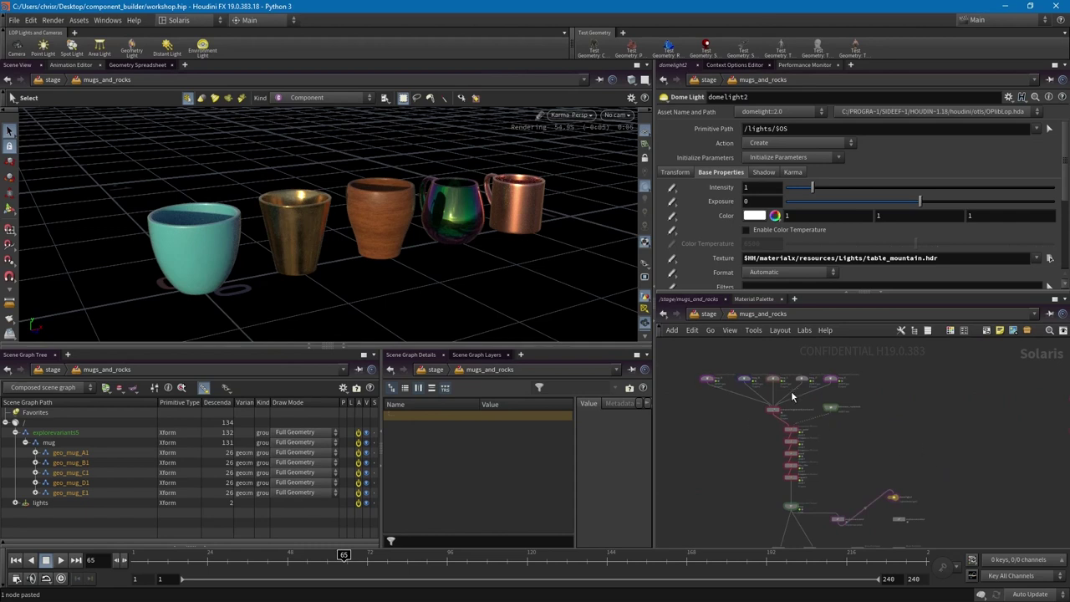
{"action": "middle_click_drag", "start_coordinate": [976, 411], "coordinate": [966, 424]}
{"action": "scroll", "coordinate": [788, 420], "scroll_direction": "up", "scroll_amount": 3}
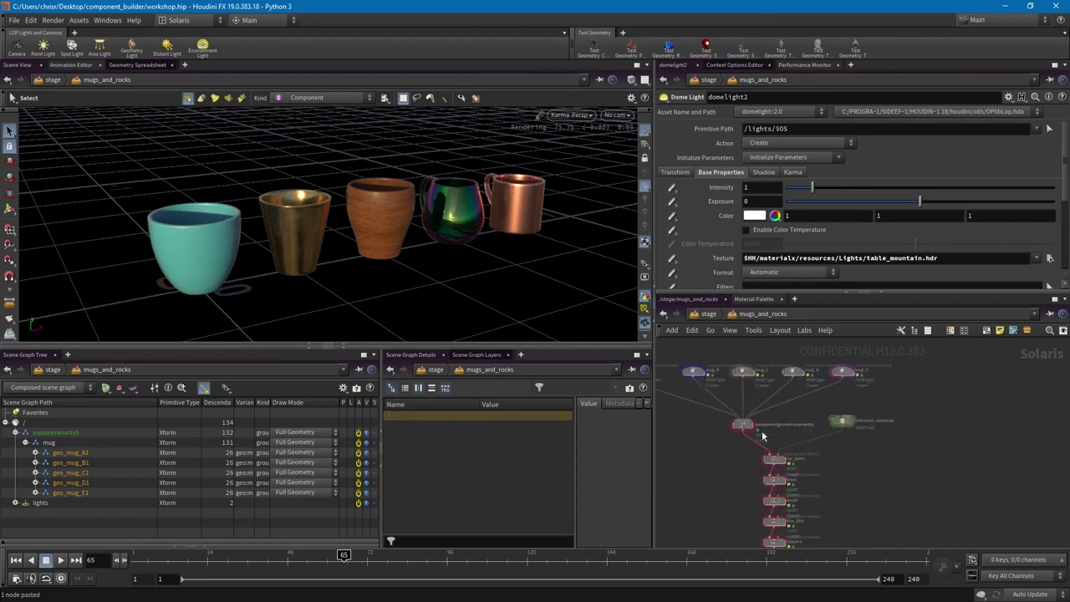
{"action": "middle_click_drag", "start_coordinate": [1015, 449], "coordinate": [835, 459]}
{"action": "scroll", "coordinate": [922, 453], "scroll_direction": "down", "scroll_amount": 3}
{"action": "middle_click_drag", "start_coordinate": [1064, 461], "coordinate": [897, 410]}
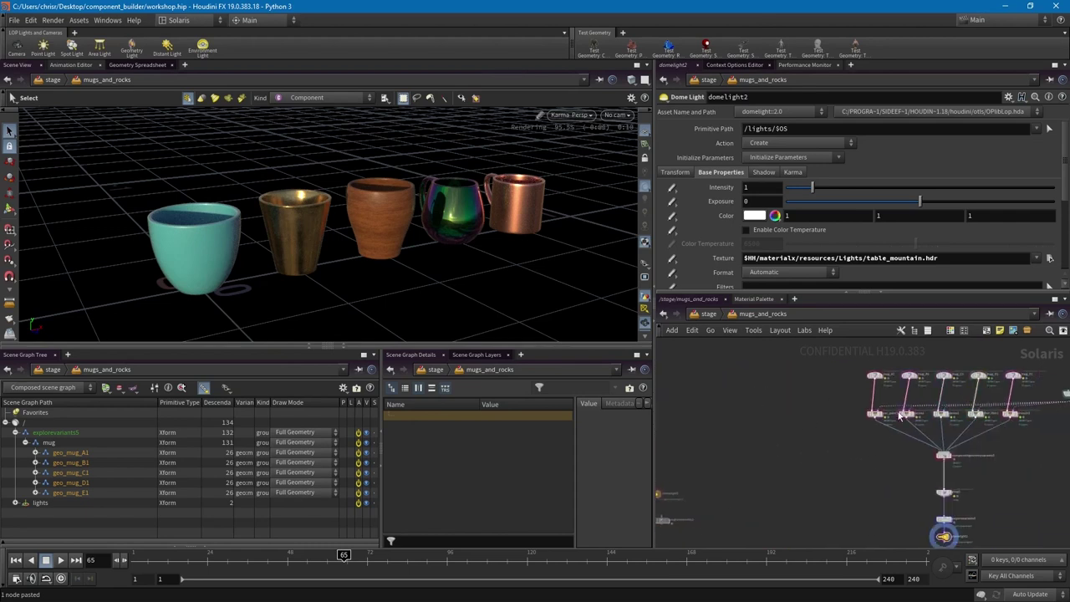
{"action": "middle_click_drag", "start_coordinate": [1028, 454], "coordinate": [886, 447]}
{"action": "middle_click_drag", "start_coordinate": [996, 466], "coordinate": [906, 441]}
{"action": "middle_click_drag", "start_coordinate": [1020, 430], "coordinate": [891, 435]}
{"action": "scroll", "coordinate": [893, 433], "scroll_direction": "up", "scroll_amount": 4}
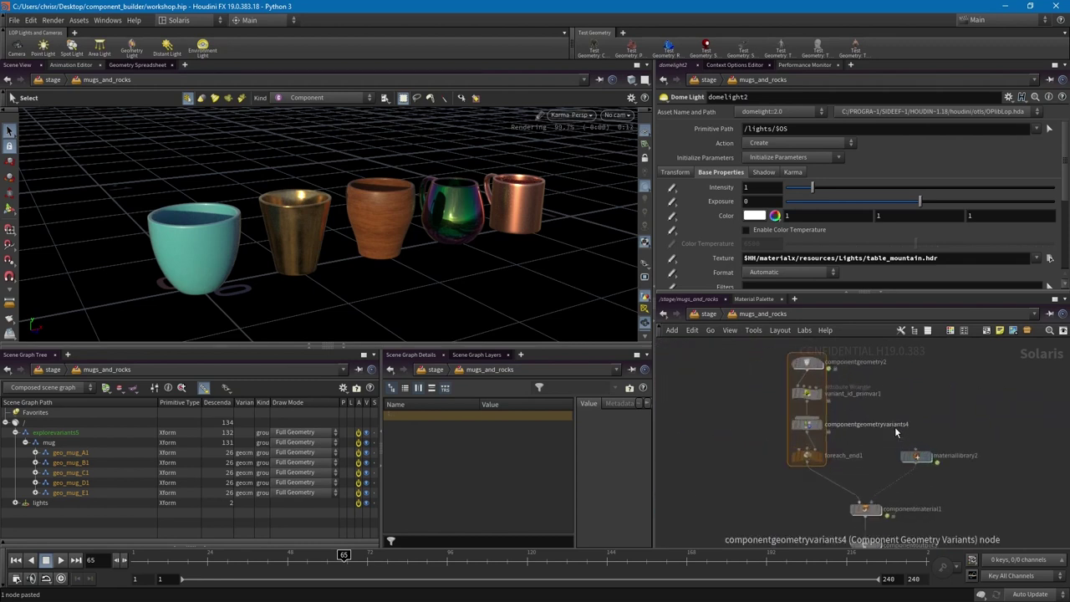
- Display the output of explorevariants4 in the for-each rock network
{"action": "middle_click_drag", "start_coordinate": [828, 444], "coordinate": [861, 312]}
{"action": "key", "text": "ctrl+z"}
{"action": "key", "text": "ctrl+z"}
{"action": "key", "text": "ctrl+z"}
{"action": "scroll", "coordinate": [943, 471], "scroll_direction": "up", "scroll_amount": 1}
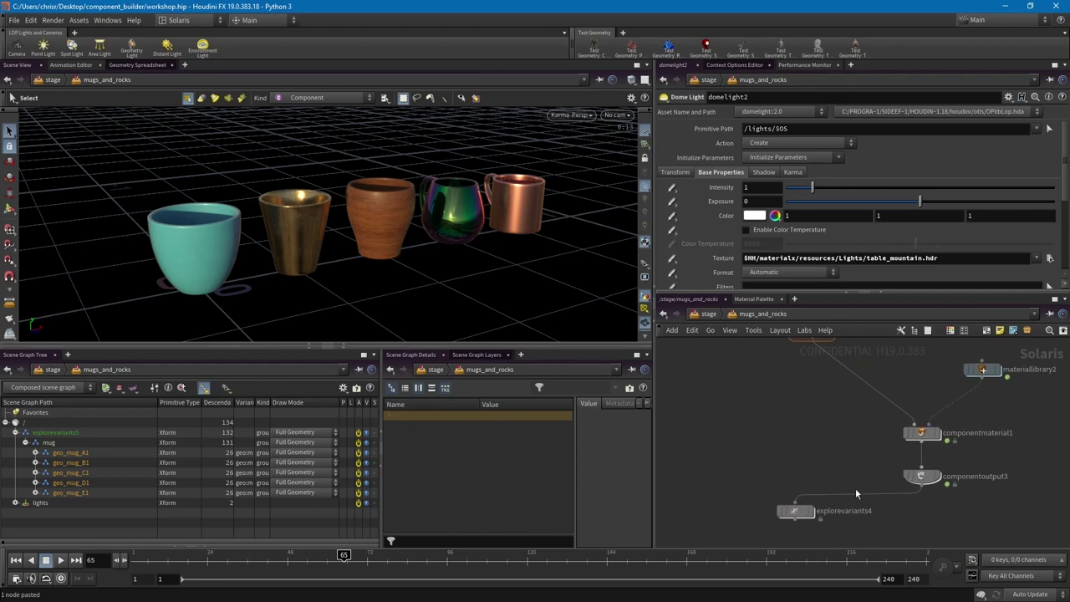
{"action": "mouse_move", "coordinate": [804, 514]}
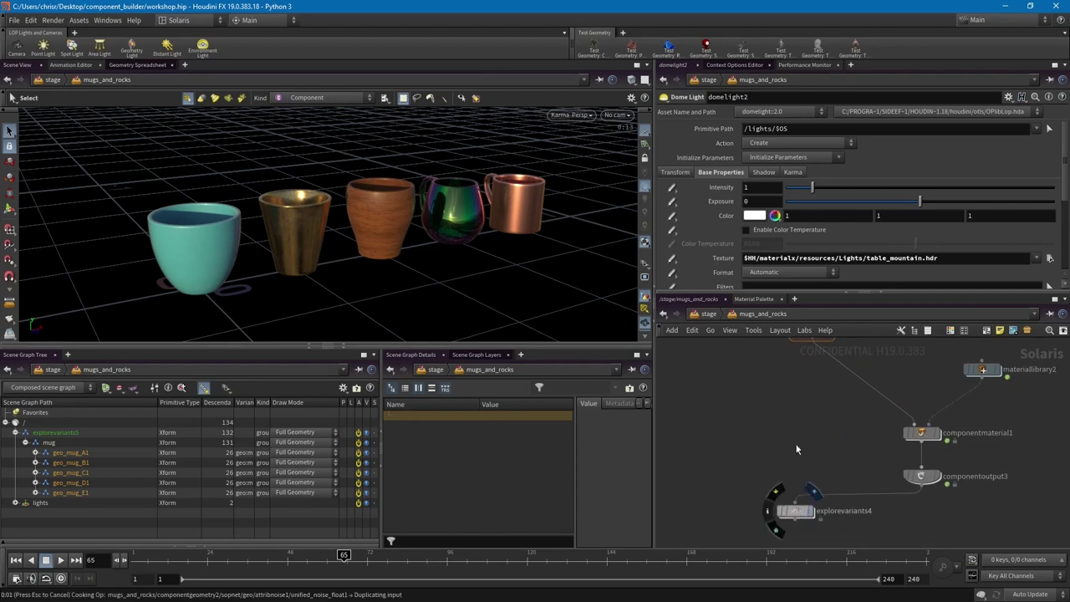
{"action": "key", "text": "ctrl+y"}
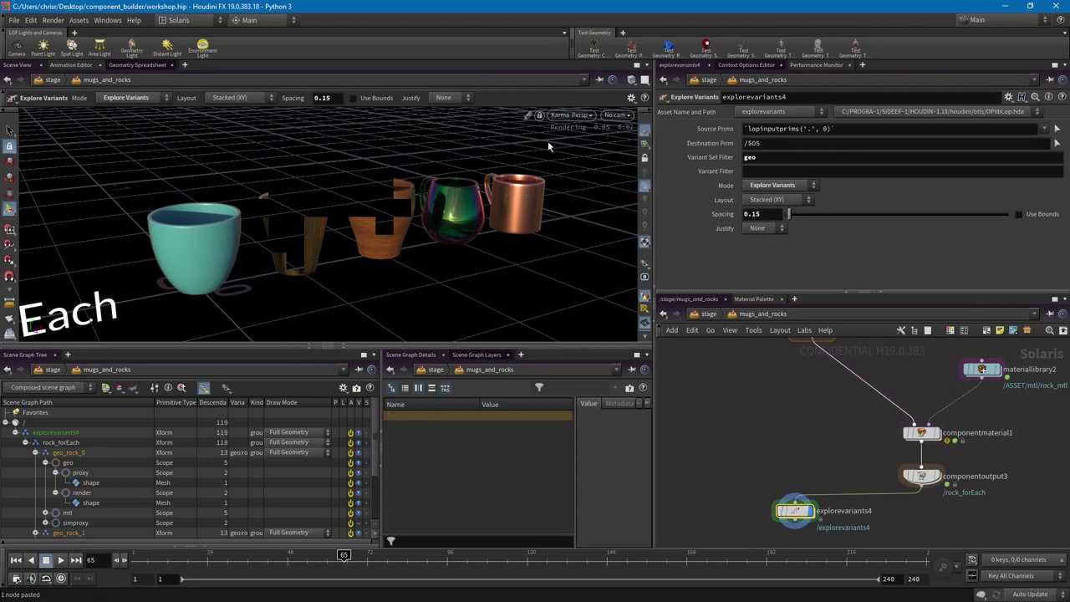
- Switch the viewport from Karma to the standard perspective display and bring the full row of rock variants into view
{"action": "left_click", "coordinate": [572, 114]}
{"action": "left_click", "coordinate": [596, 157]}
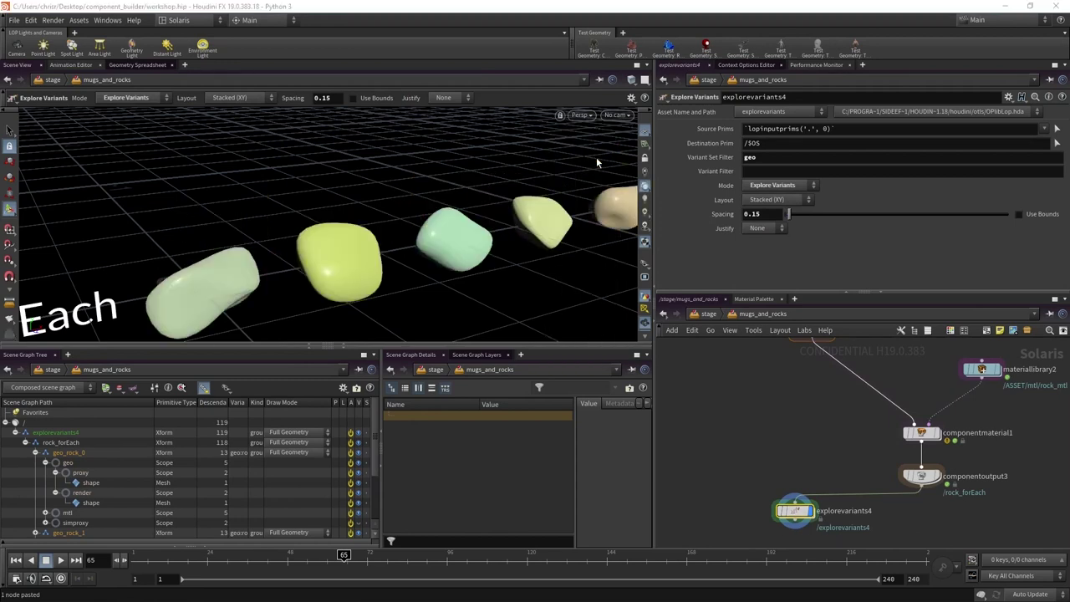
{"action": "key", "text": "Escape"}
{"action": "right_click_drag", "start_coordinate": [526, 179], "coordinate": [401, 189]}
{"action": "left_click_drag", "start_coordinate": [401, 189], "coordinate": [457, 201]}
{"action": "key", "text": "Return"}
- Review the settings of foreach_end1, componentgeometryvariants4 and the variant_id_primvar1 wrangle in the rock loop
{"action": "middle_click_drag", "start_coordinate": [760, 417], "coordinate": [773, 547]}
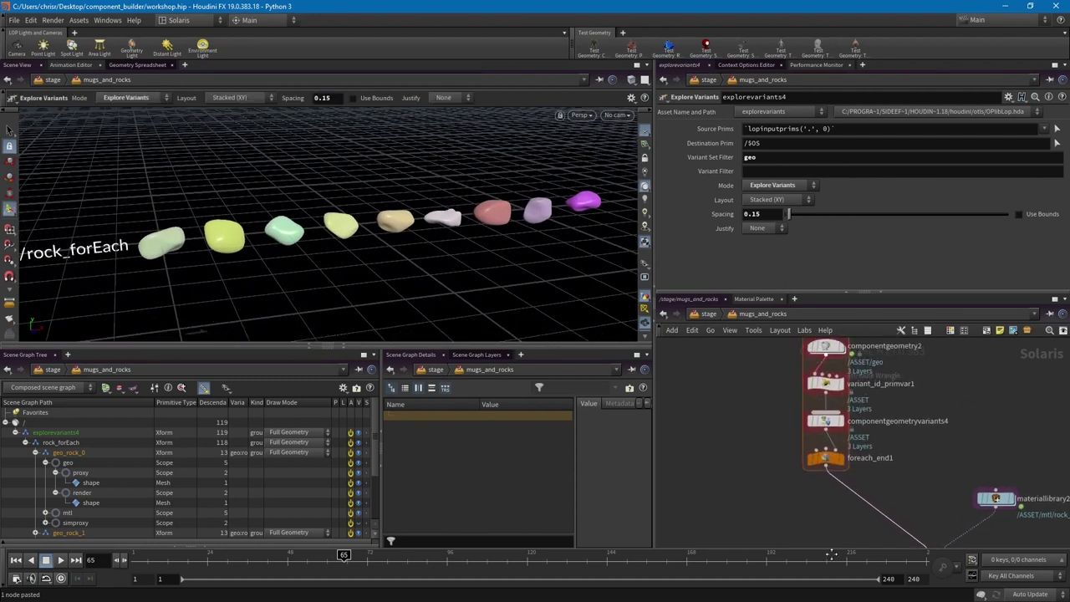
{"action": "left_click", "coordinate": [826, 459]}
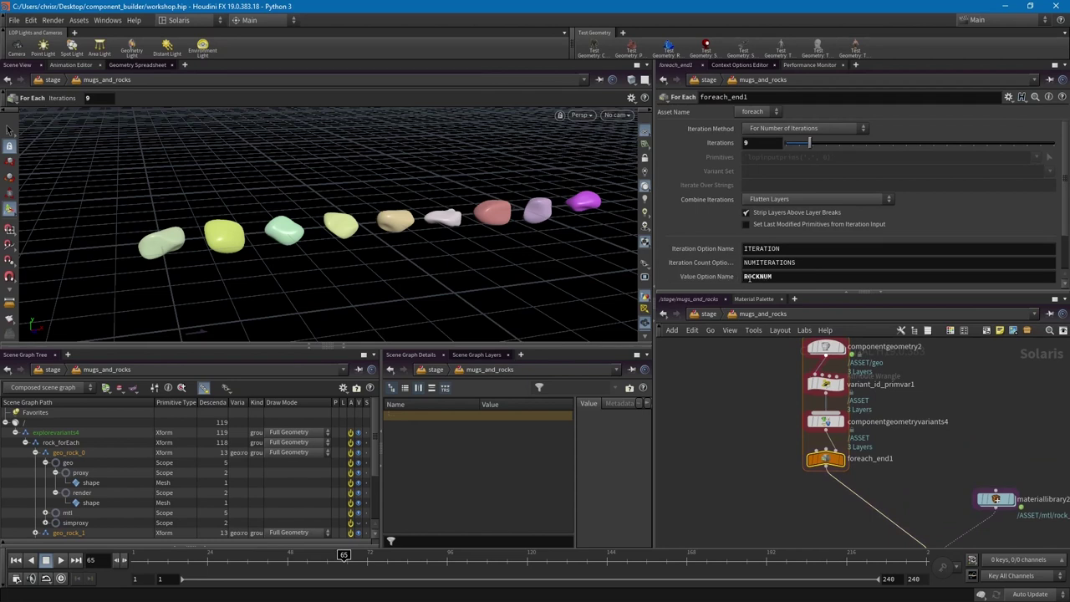
{"action": "middle_click_drag", "start_coordinate": [776, 415], "coordinate": [768, 435]}
{"action": "left_click_drag", "start_coordinate": [771, 430], "coordinate": [844, 456]}
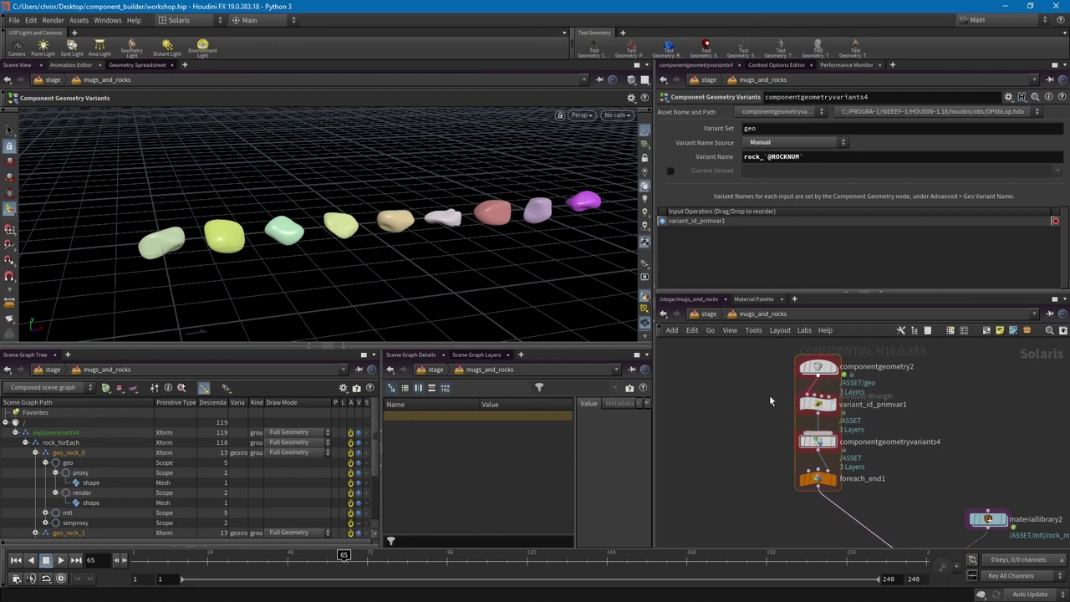
{"action": "left_click", "coordinate": [818, 404]}
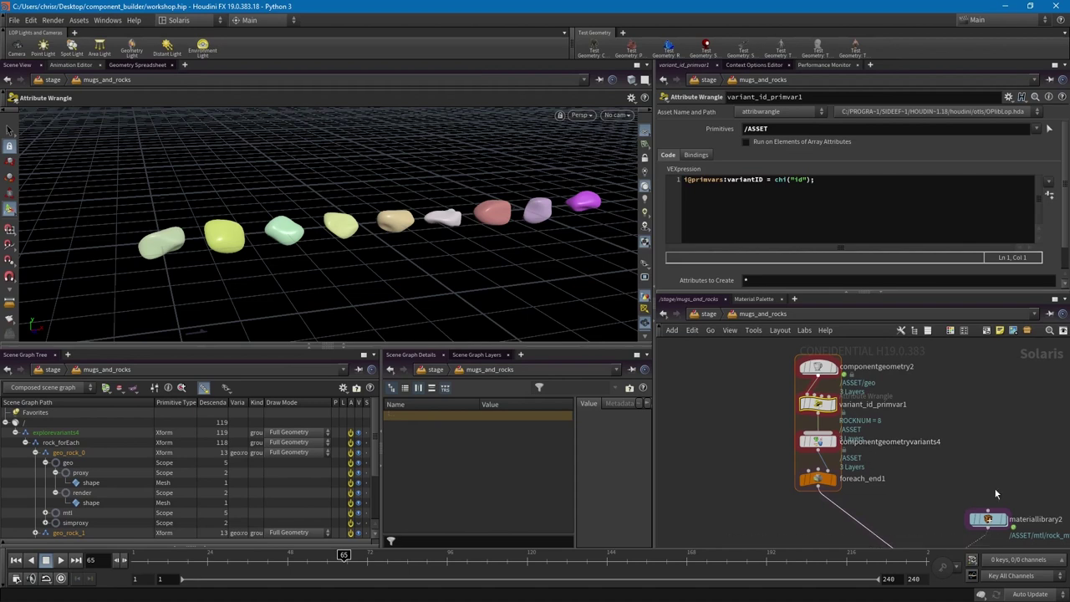
- Inspect the noise offset of attribnoise1 inside componentgeometry2, and return to the mugs_and_rocks network
{"action": "left_click", "coordinate": [816, 361]}
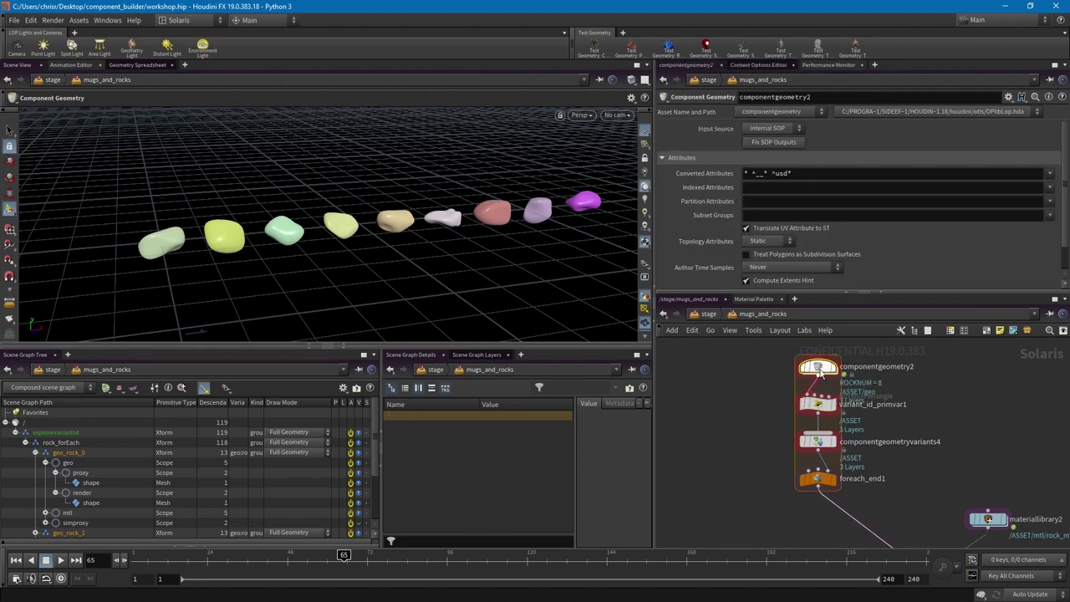
{"action": "double_click", "coordinate": [817, 367]}
{"action": "middle_click_drag", "start_coordinate": [811, 382], "coordinate": [829, 501]}
{"action": "left_click", "coordinate": [800, 440]}
{"action": "scroll", "coordinate": [711, 249], "scroll_direction": "down", "scroll_amount": 6}
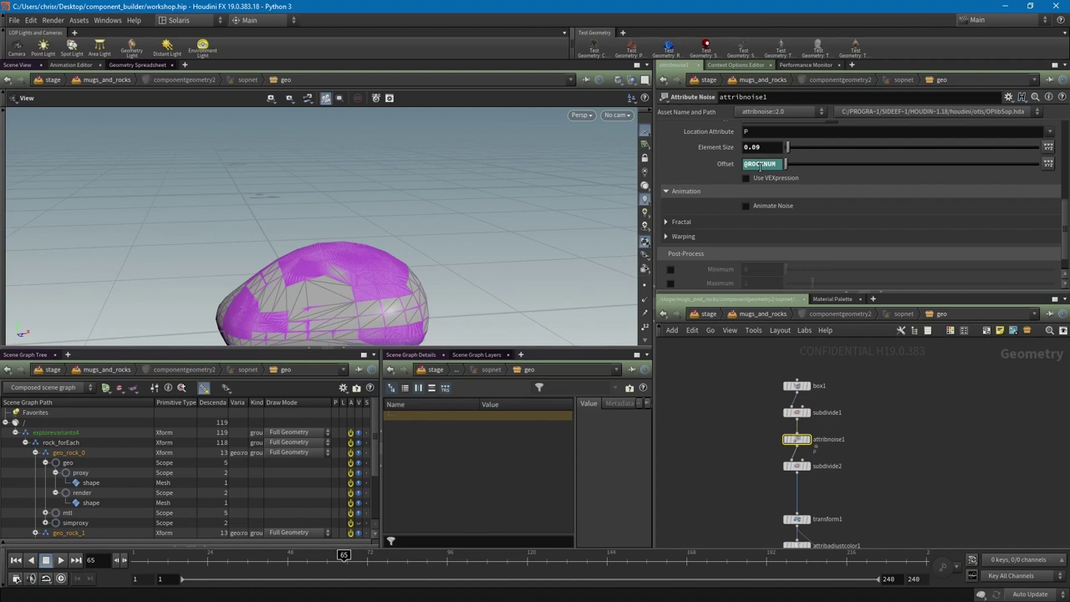
{"action": "key", "text": "u"}
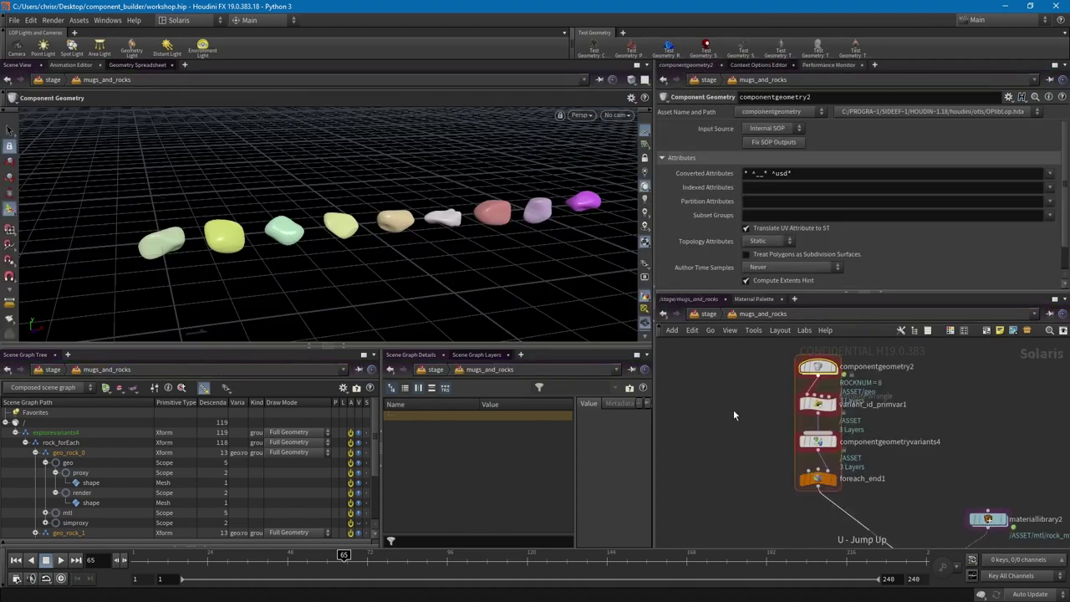
- Display foreach_end1 and set its number of iterations to 16
{"action": "middle_click_drag", "start_coordinate": [757, 458], "coordinate": [762, 418]}
{"action": "left_click", "coordinate": [837, 435]}
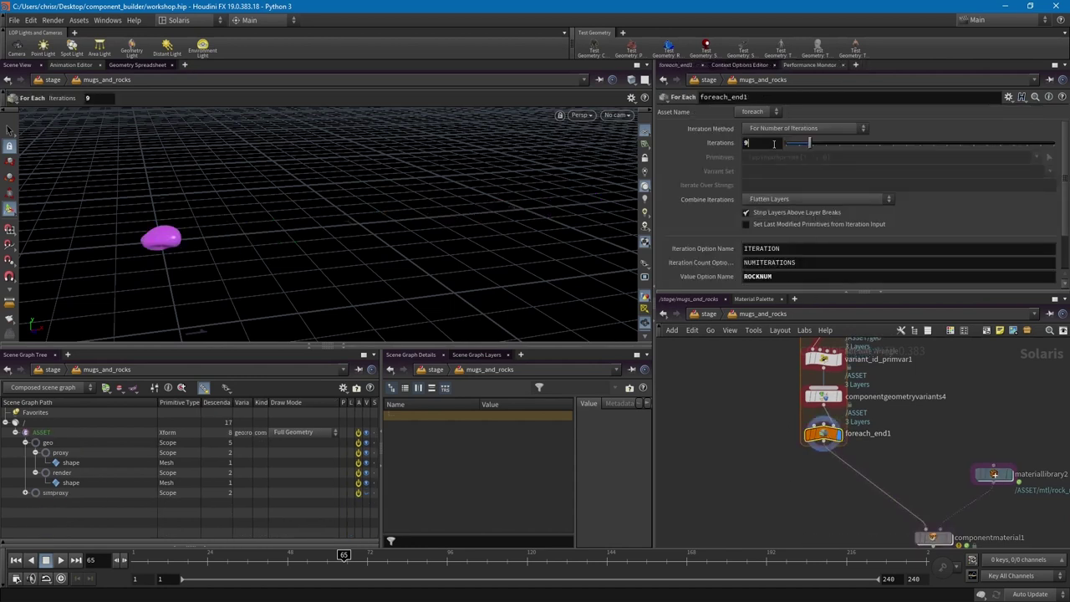
{"action": "left_click", "coordinate": [774, 143]}
{"action": "type", "text": "16"}
{"action": "key", "text": "Return"}
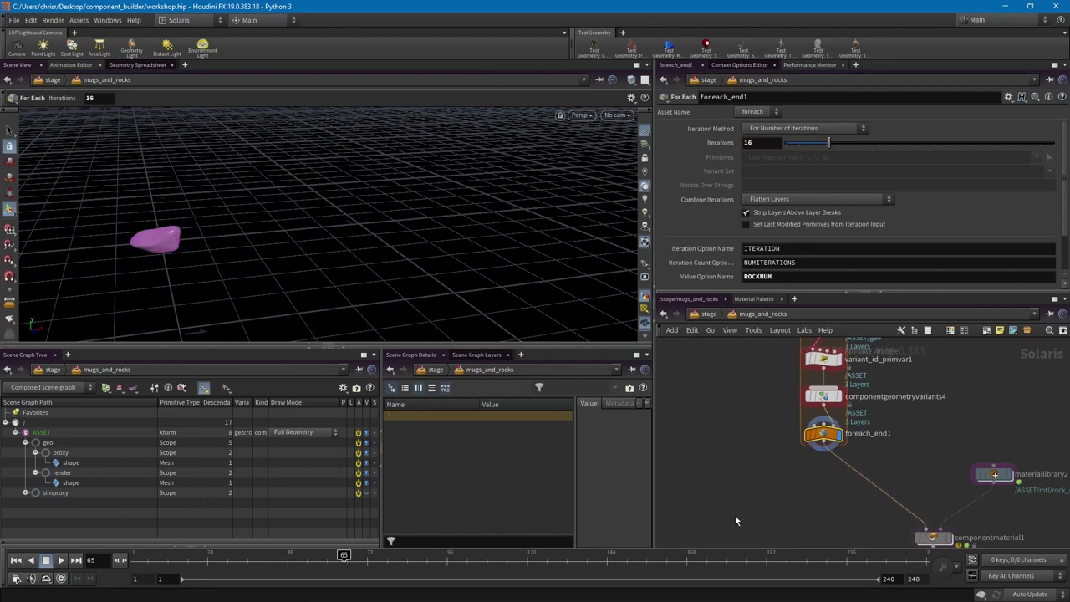
- Display explorevariants4 again and inspect the extended row of rock variants
{"action": "middle_click_drag", "start_coordinate": [736, 521], "coordinate": [780, 405]}
{"action": "scroll", "coordinate": [851, 497], "scroll_direction": "down", "scroll_amount": 1}
{"action": "left_click", "coordinate": [862, 500]}
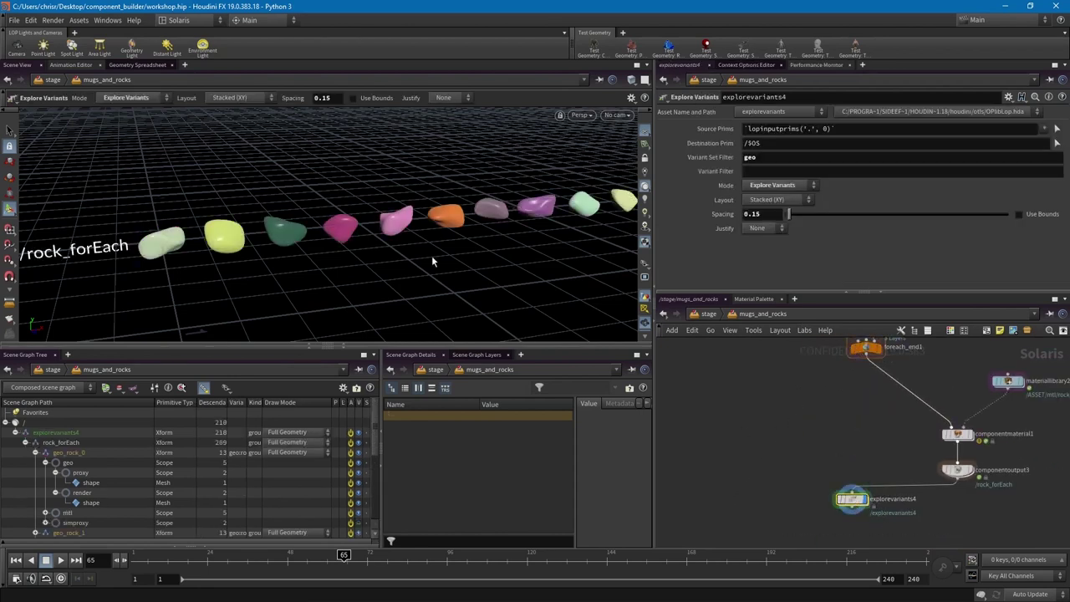
{"action": "right_click_drag", "start_coordinate": [432, 261], "coordinate": [358, 222], "text": "alt"}
{"action": "mouse_move", "coordinate": [359, 222]}
{"action": "left_mouse_down", "text": "alt"}
{"action": "mouse_move", "coordinate": [332, 231]}
{"action": "mouse_move", "coordinate": [377, 229]}
{"action": "left_mouse_up", "text": "alt"}
{"action": "middle_click_drag", "start_coordinate": [830, 412], "coordinate": [828, 461]}
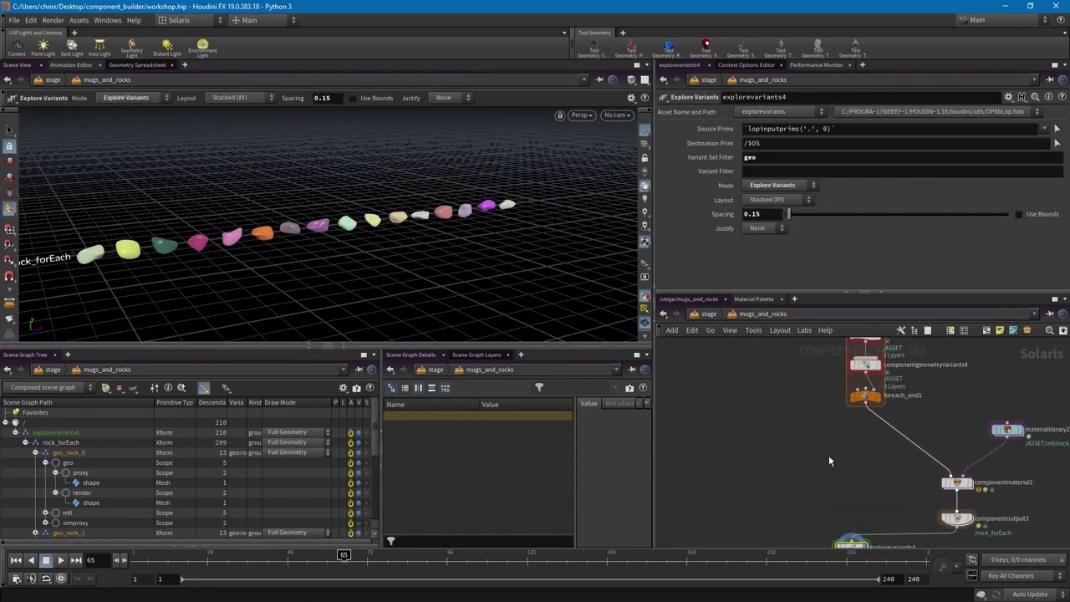
- Set the iterations of foreach_end1 to 33 and inspect the resulting row of rocks and its loop nodes
{"action": "left_click", "coordinate": [865, 396]}
{"action": "type", "text": "3"}
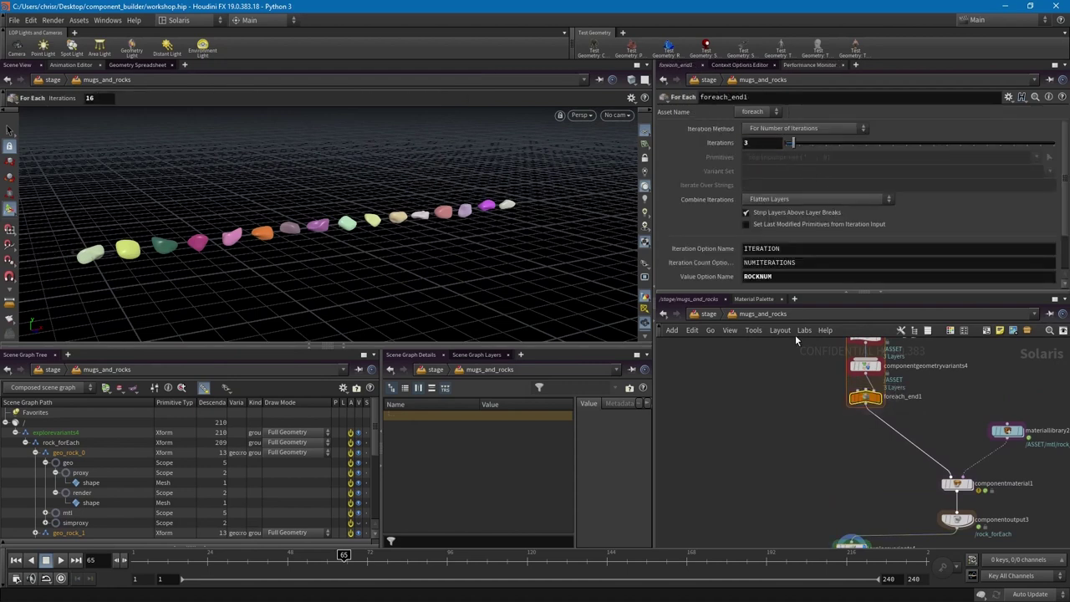
{"action": "type", "text": "3"}
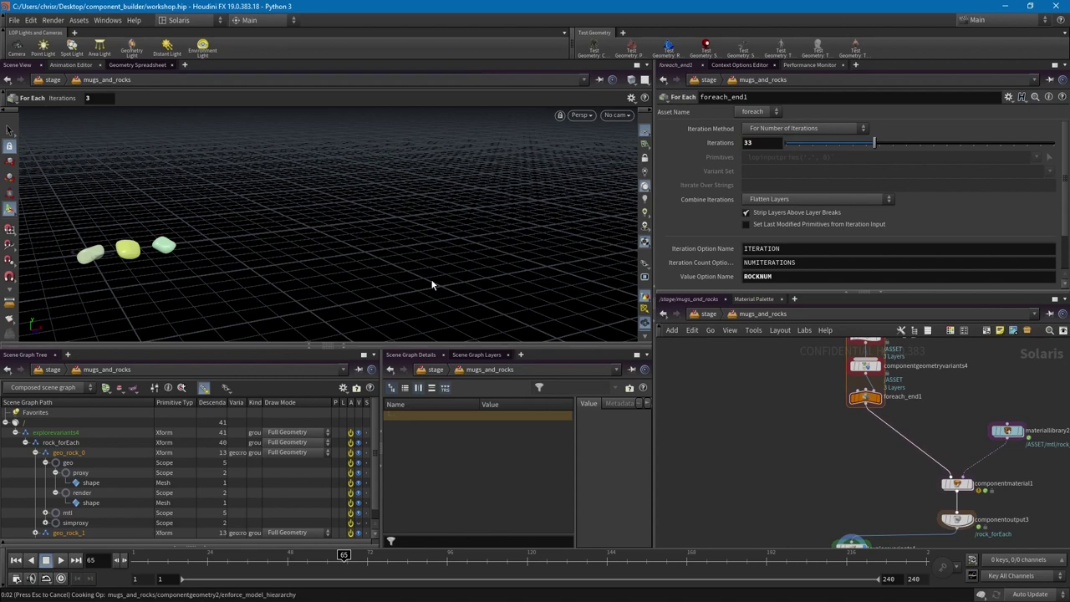
{"action": "left_click_drag", "start_coordinate": [418, 251], "coordinate": [446, 241], "text": "alt"}
{"action": "key", "text": "Return"}
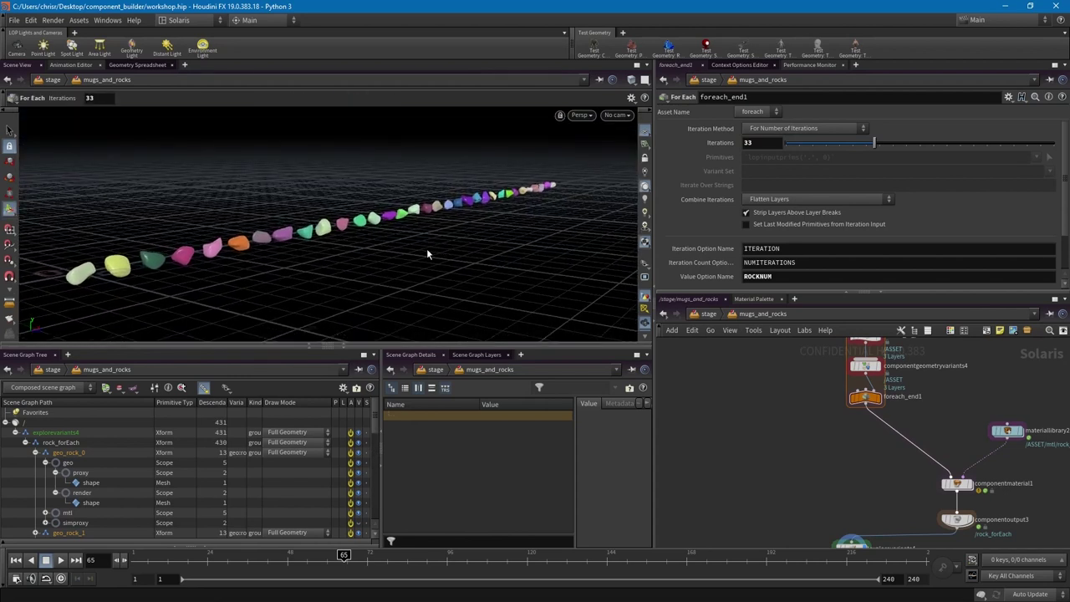
{"action": "scroll", "coordinate": [783, 456], "scroll_direction": "up", "scroll_amount": 2}
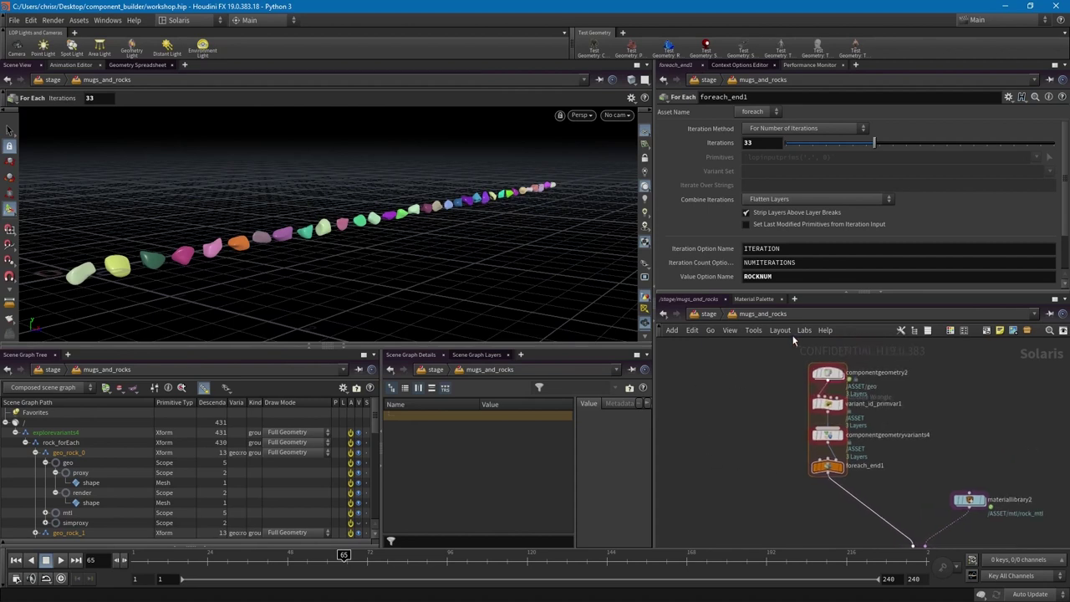
{"action": "scroll", "coordinate": [793, 433], "scroll_direction": "up", "scroll_amount": 2}
{"action": "scroll", "coordinate": [777, 410], "scroll_direction": "down", "scroll_amount": 2}
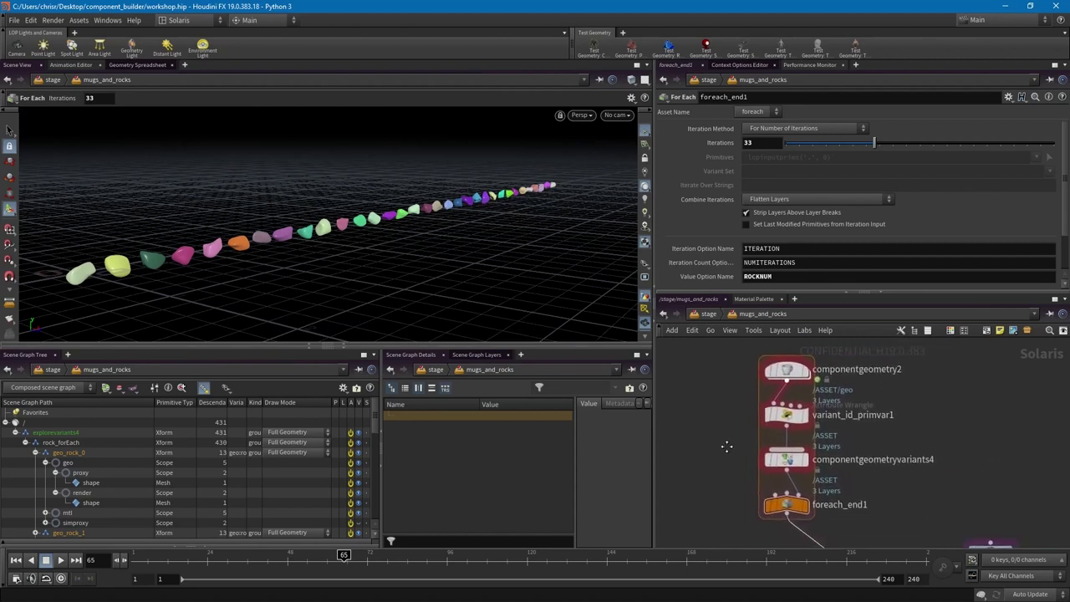
{"action": "scroll", "coordinate": [725, 444], "scroll_direction": "down", "scroll_amount": 1}
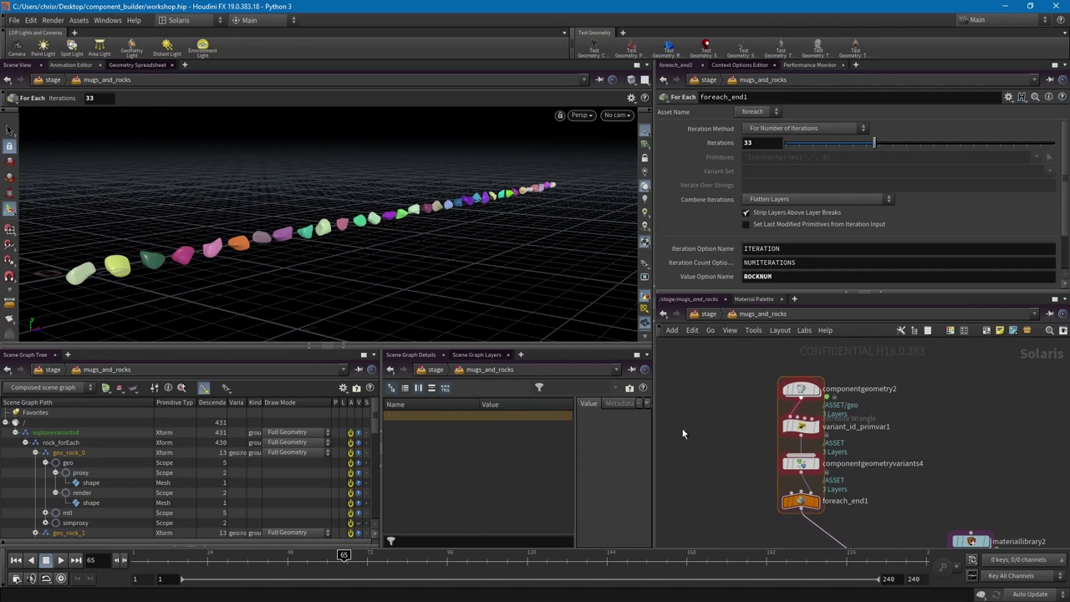
{"action": "left_click_drag", "start_coordinate": [437, 230], "coordinate": [359, 213]}
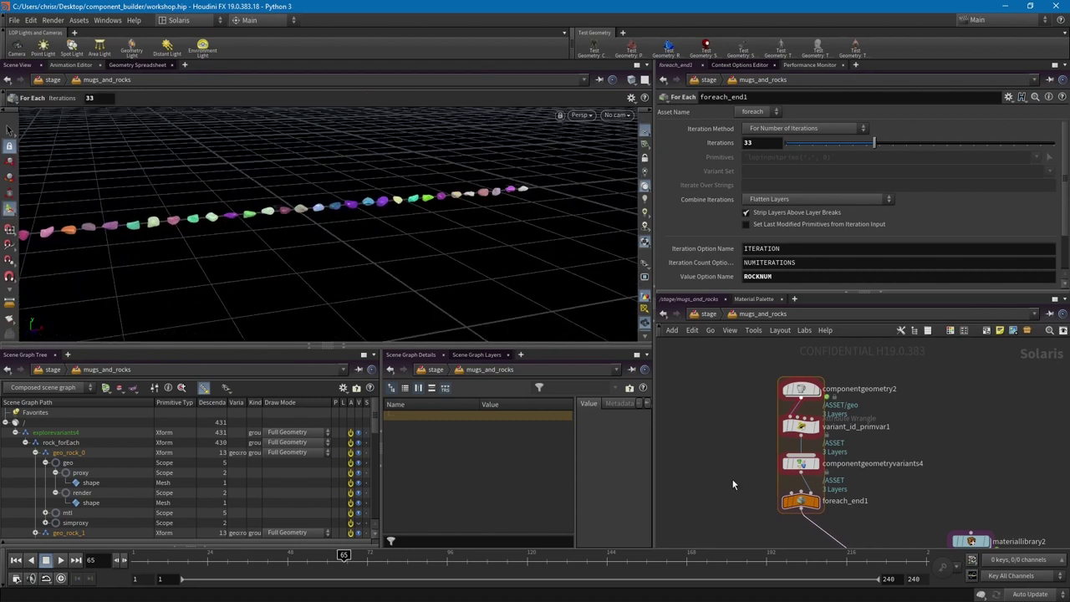
- Display the mug component output below the chained materials and examine the network feeding it
{"action": "middle_click_drag", "start_coordinate": [703, 486], "coordinate": [844, 448]}
{"action": "scroll", "coordinate": [835, 456], "scroll_direction": "down", "scroll_amount": 3}
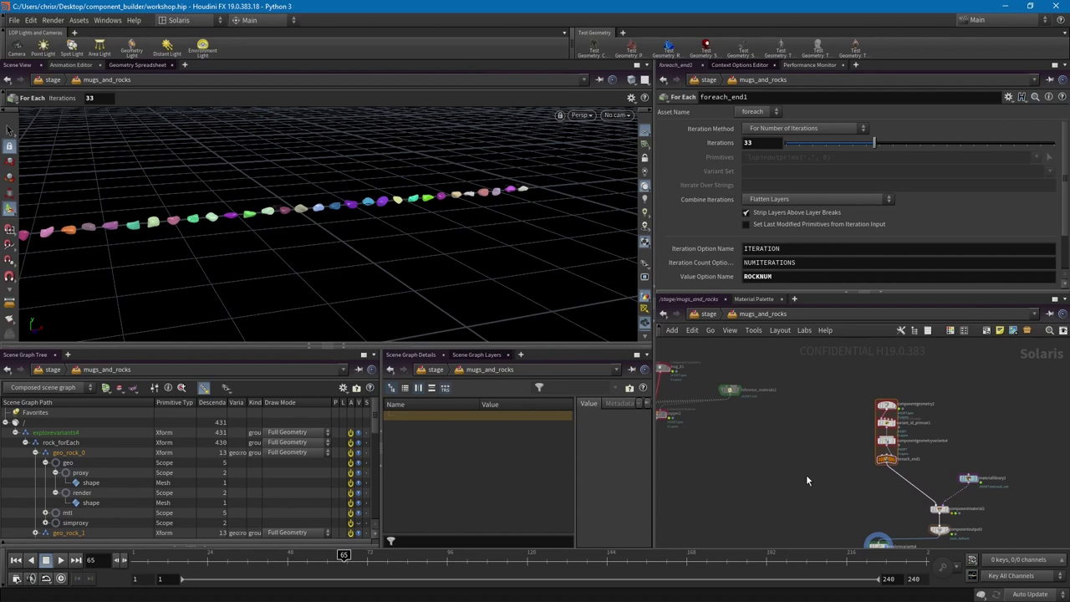
{"action": "middle_click_drag", "start_coordinate": [807, 481], "coordinate": [925, 488]}
{"action": "middle_click_drag", "start_coordinate": [738, 442], "coordinate": [872, 443]}
{"action": "scroll", "coordinate": [870, 443], "scroll_direction": "up", "scroll_amount": 3}
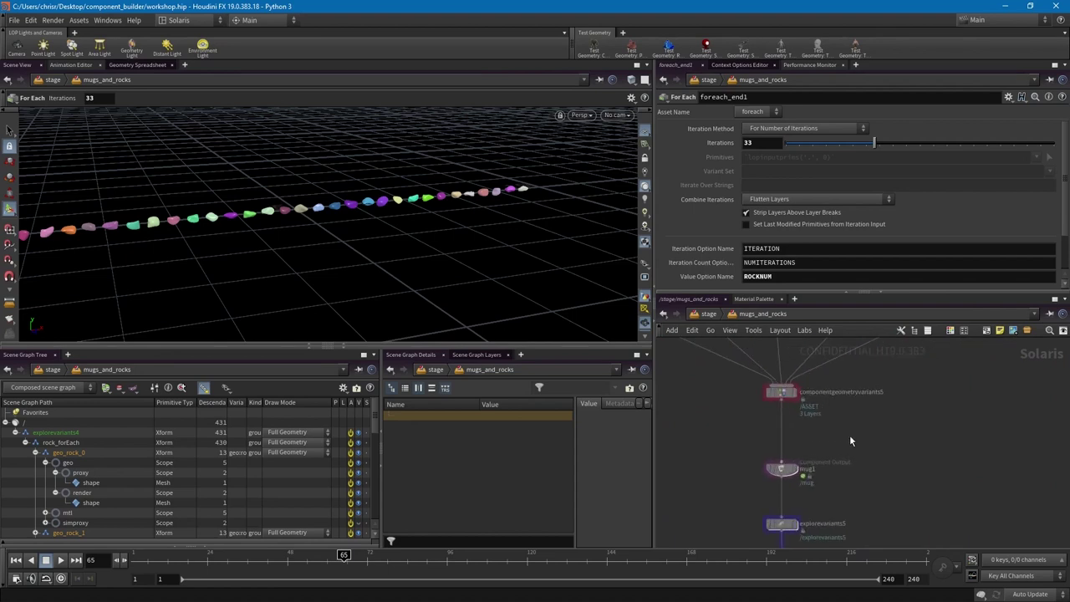
{"action": "middle_click_drag", "start_coordinate": [849, 434], "coordinate": [949, 409]}
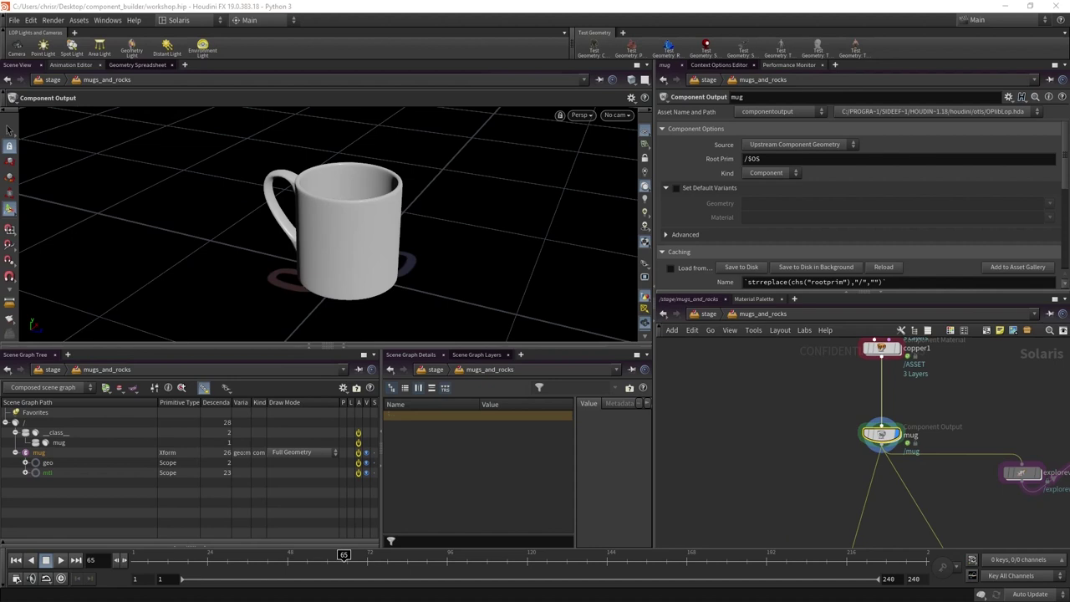
{"action": "left_click_drag", "start_coordinate": [807, 388], "coordinate": [927, 467]}
{"action": "middle_click_drag", "start_coordinate": [926, 466], "coordinate": [908, 468]}
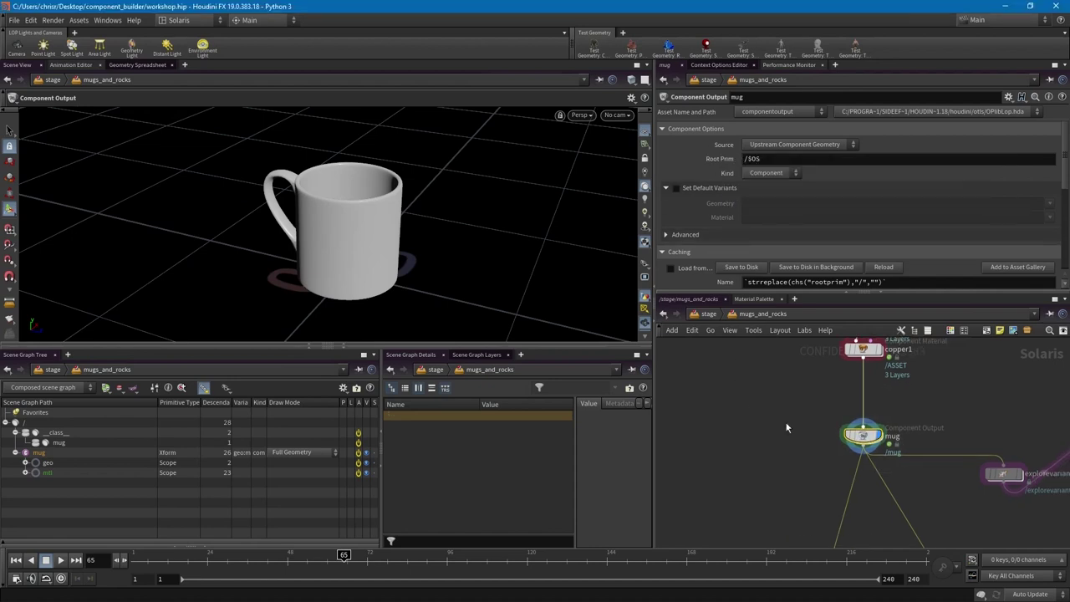
{"action": "key", "text": "h"}
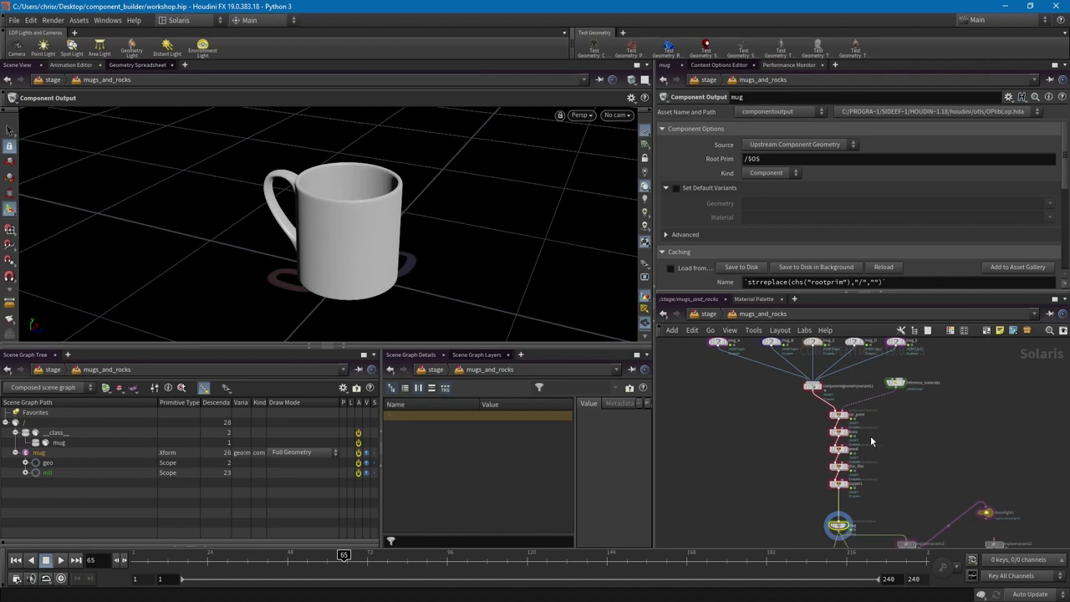
{"action": "key", "text": "f"}
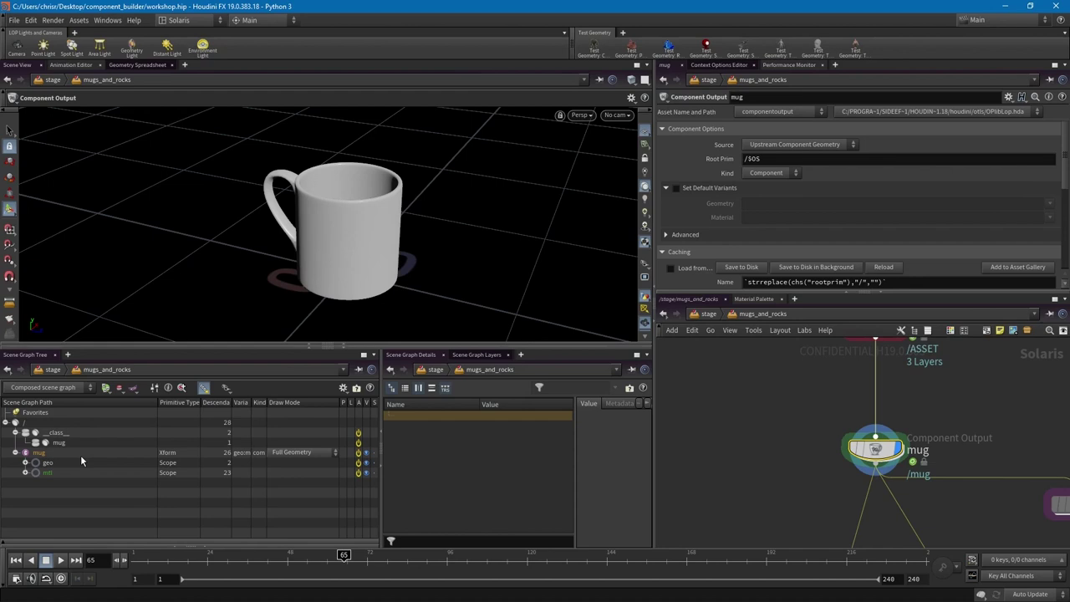
- Examine the mug component output's Kind choices and its default variant settings, keeping Kind at Component
{"action": "left_click", "coordinate": [781, 176]}
{"action": "left_click", "coordinate": [780, 176]}
{"action": "left_click", "coordinate": [665, 188]}
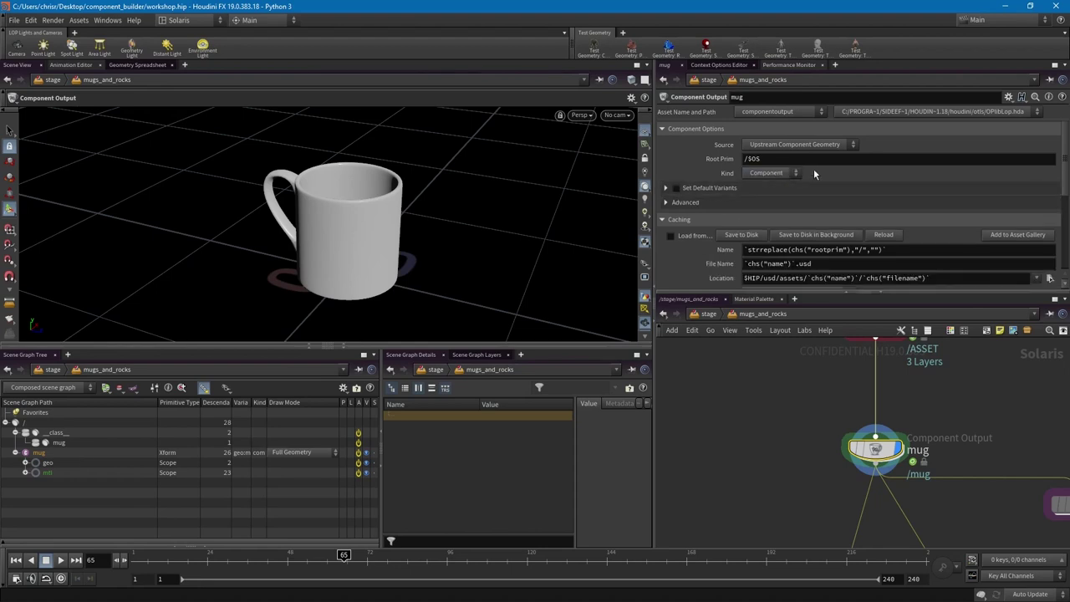
{"action": "left_click", "coordinate": [783, 172]}
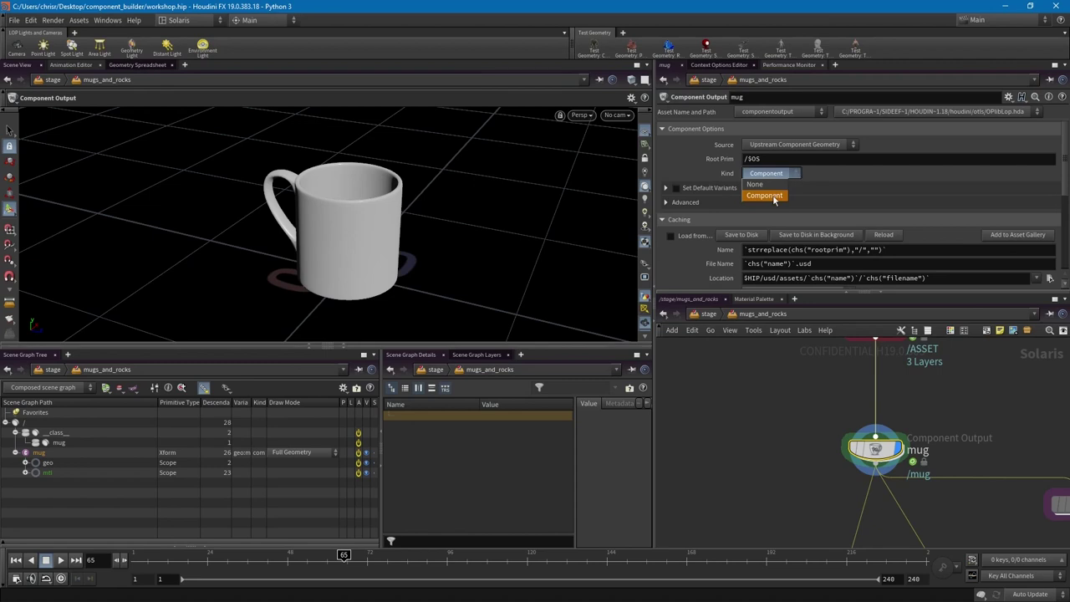
{"action": "left_click", "coordinate": [770, 197]}
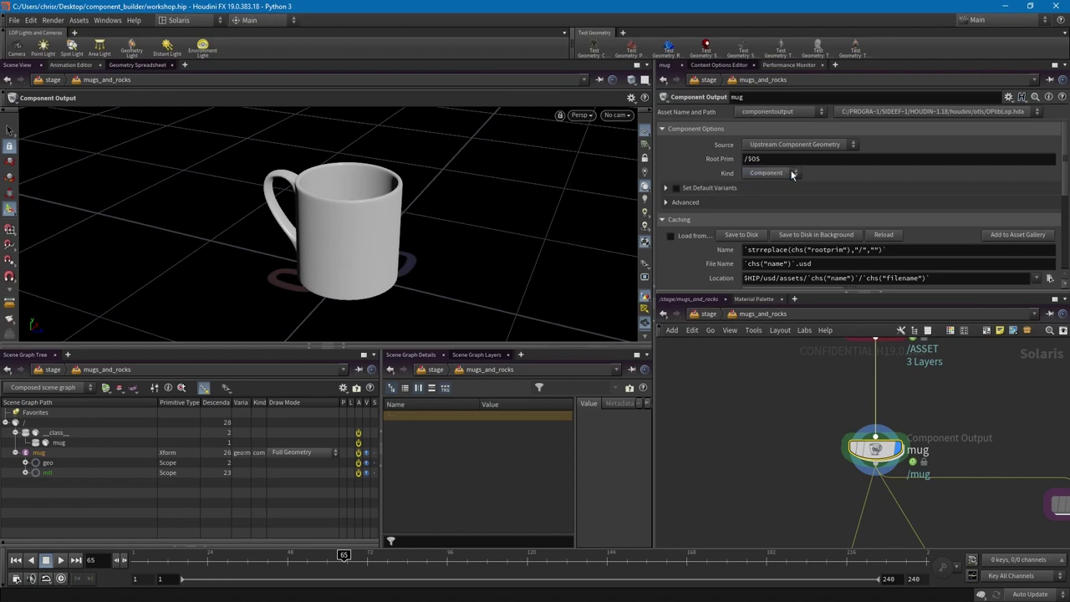
{"action": "mouse_move", "coordinate": [708, 176]}
{"action": "left_click", "coordinate": [768, 175]}
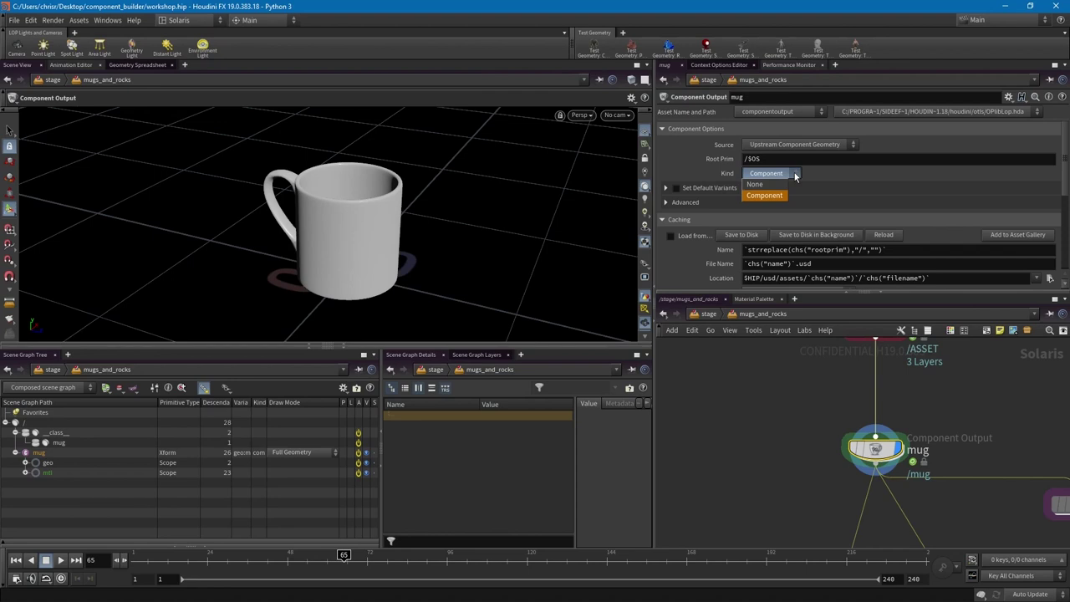
{"action": "left_click", "coordinate": [795, 173]}
{"action": "left_click", "coordinate": [765, 173]}
{"action": "left_click", "coordinate": [769, 194]}
{"action": "left_click", "coordinate": [674, 189]}
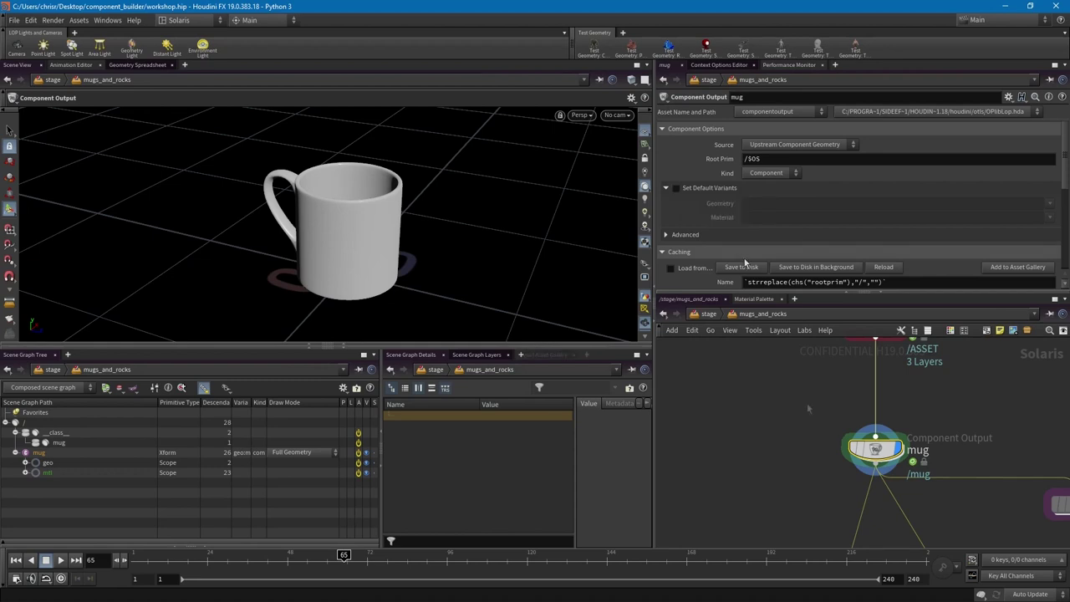
- Try MISC_present as the Houdini Icon in the mug's advanced metadata and turn the icon option back off
{"action": "left_click", "coordinate": [666, 188]}
{"action": "left_click", "coordinate": [663, 203]}
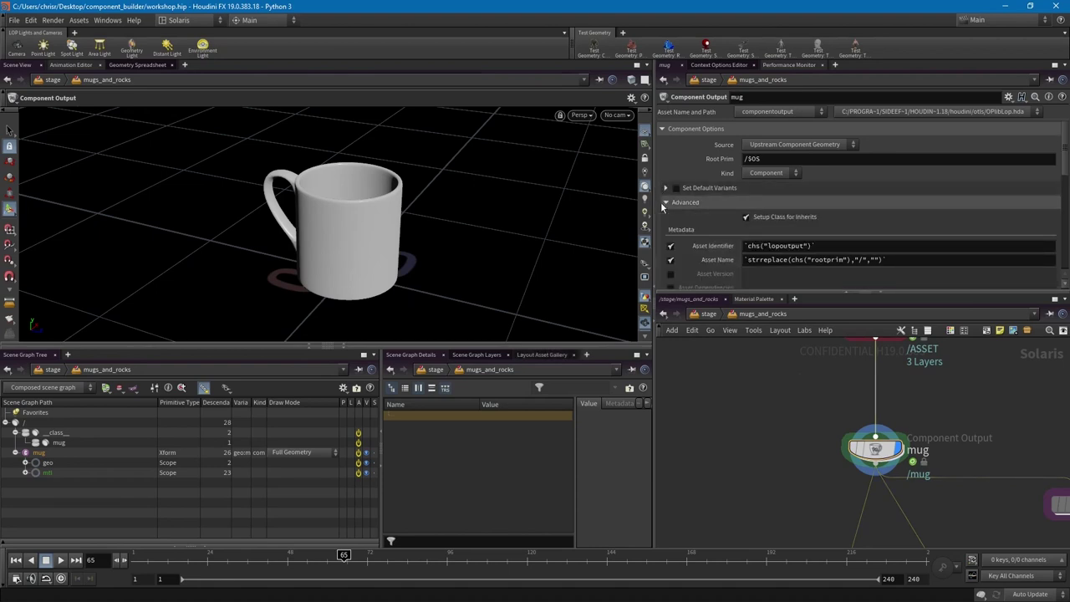
{"action": "scroll", "coordinate": [694, 216], "scroll_direction": "down", "scroll_amount": 1}
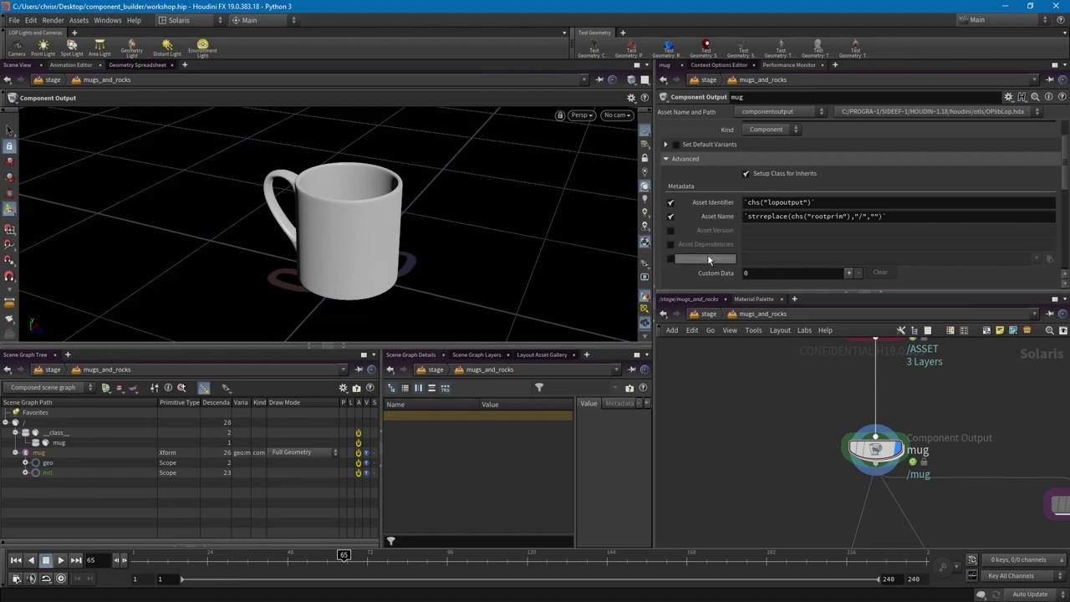
{"action": "left_click", "coordinate": [670, 259]}
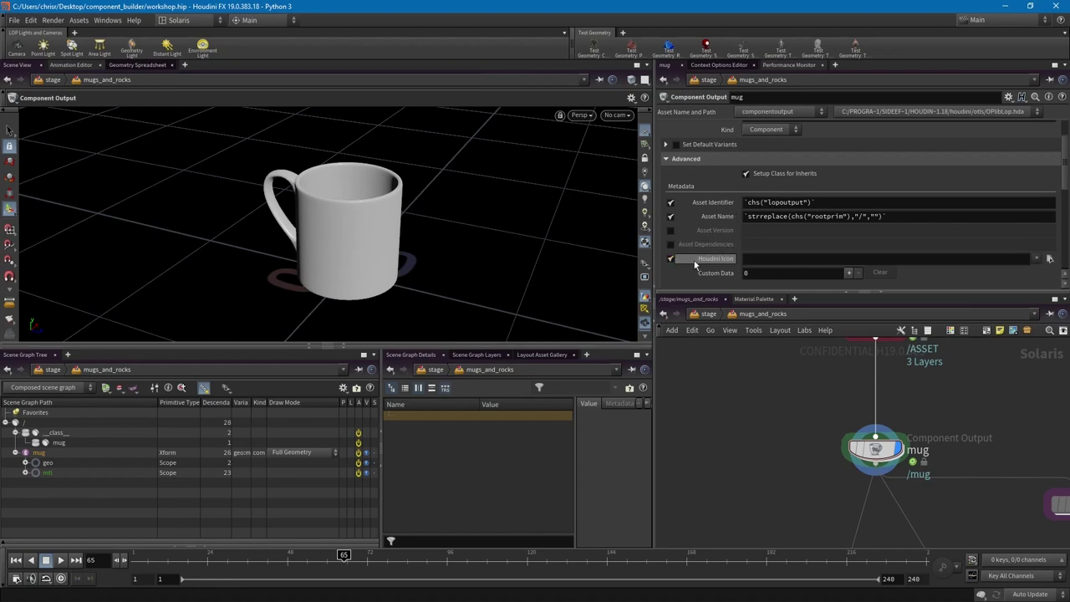
{"action": "left_click", "coordinate": [763, 260]}
{"action": "type", "text": "MISC_"}
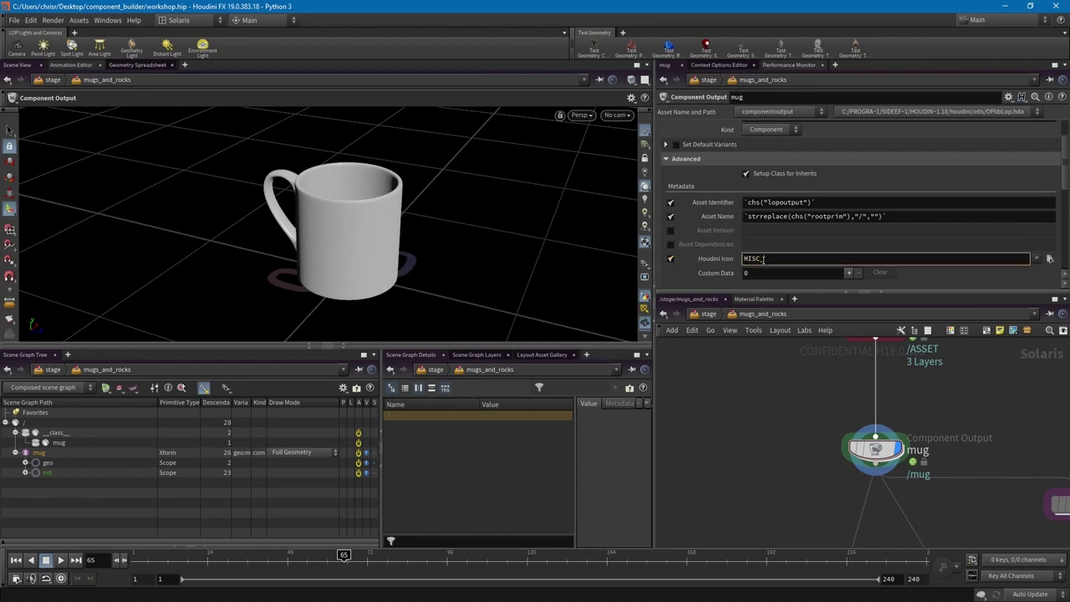
{"action": "type", "text": "present"}
{"action": "key", "text": "Return"}
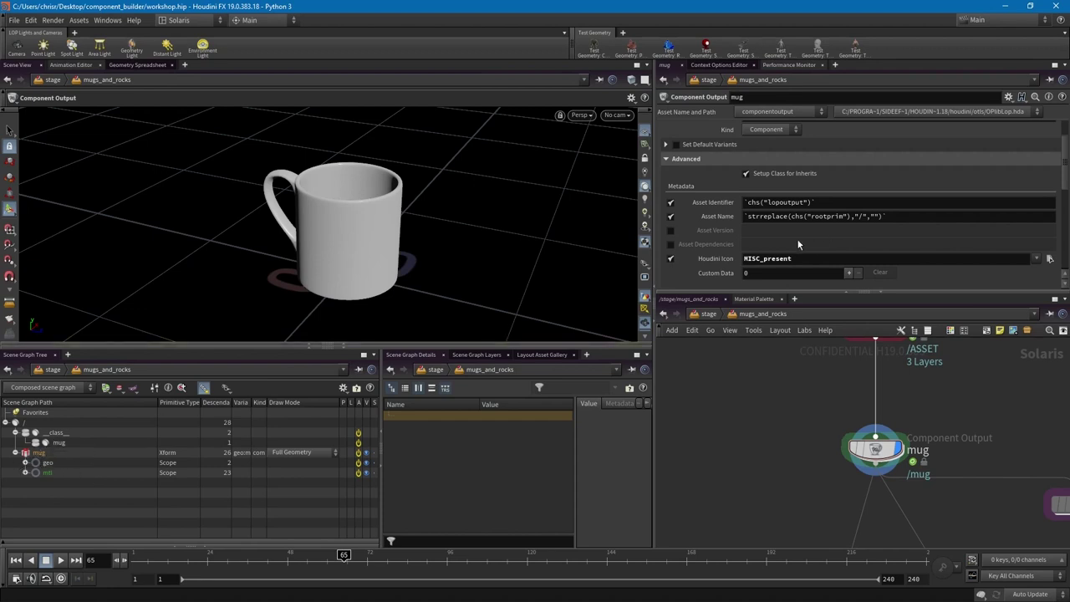
{"action": "left_click", "coordinate": [670, 259]}
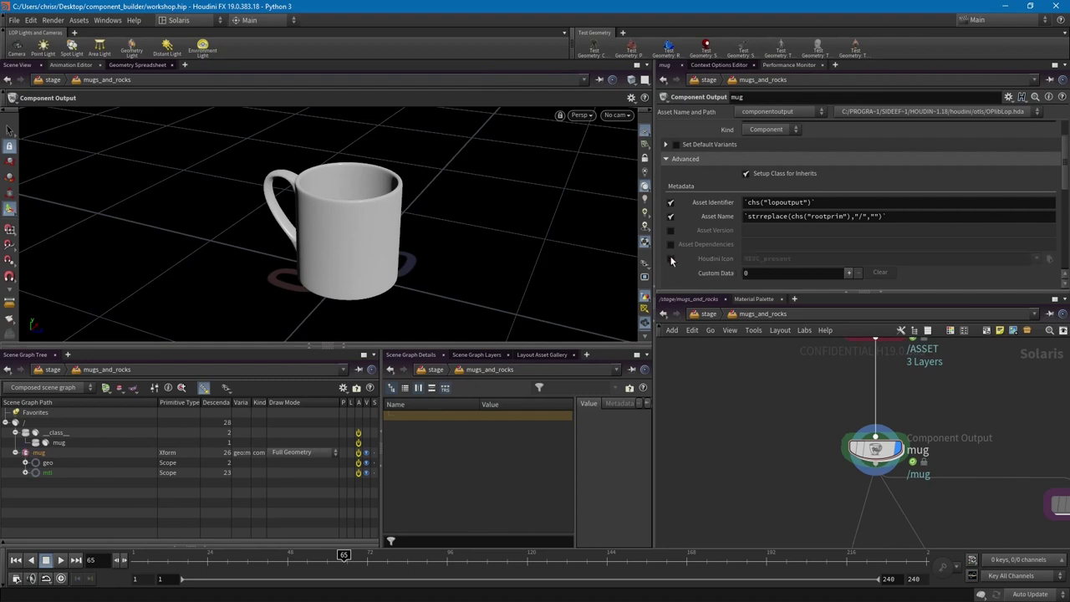
- Add a custom data entry to the mug's metadata, look at its name, type and value fields, and remove it
{"action": "left_click", "coordinate": [848, 272]}
{"action": "scroll", "coordinate": [874, 238], "scroll_direction": "down", "scroll_amount": 3}
{"action": "scroll", "coordinate": [871, 237], "scroll_direction": "down", "scroll_amount": 2}
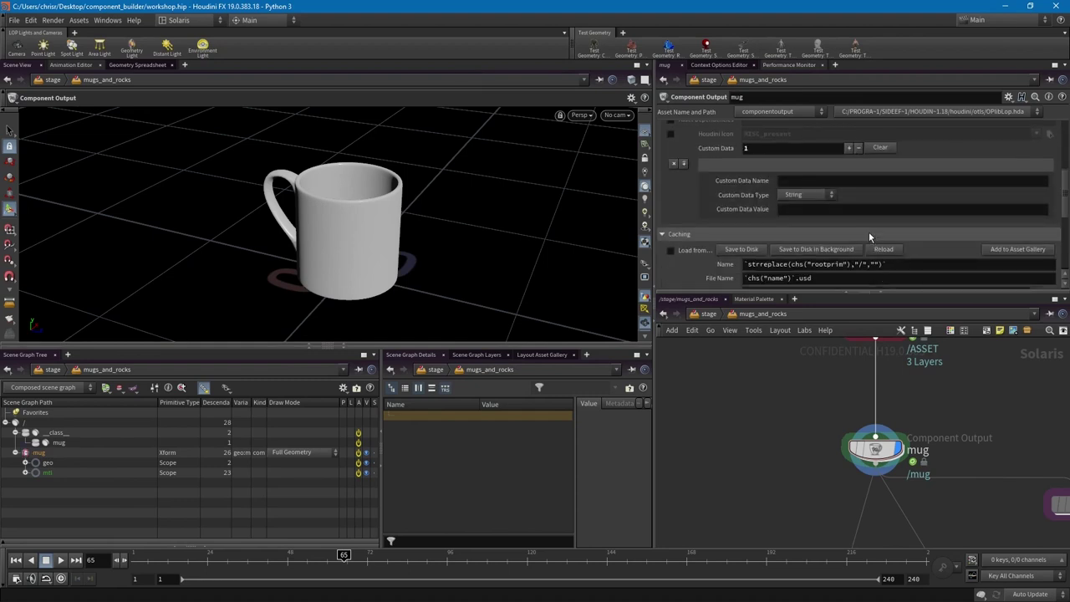
{"action": "left_click", "coordinate": [829, 182]}
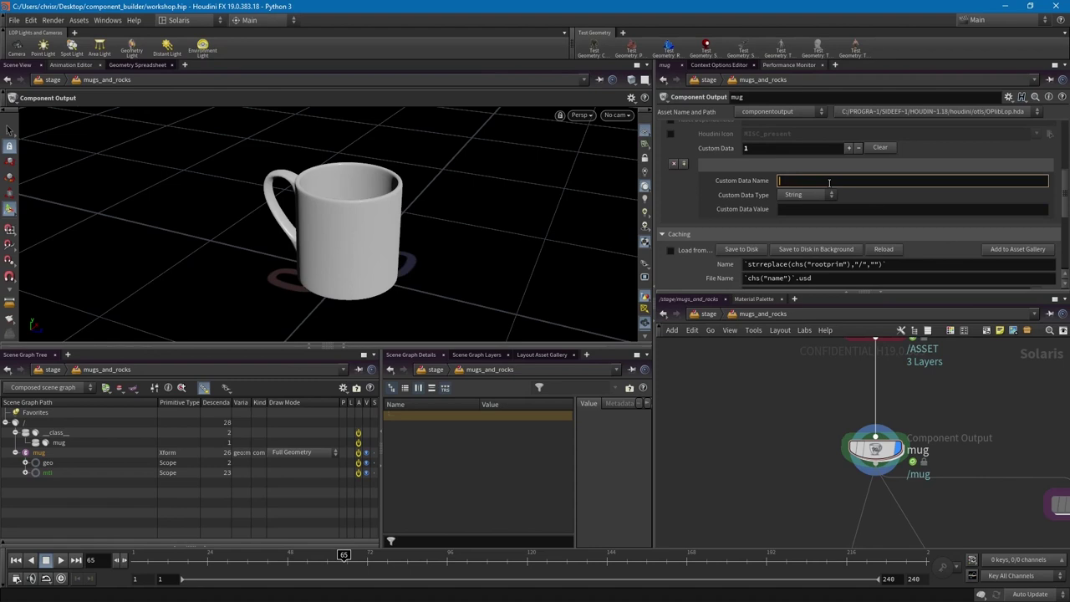
{"action": "left_click", "coordinate": [674, 164]}
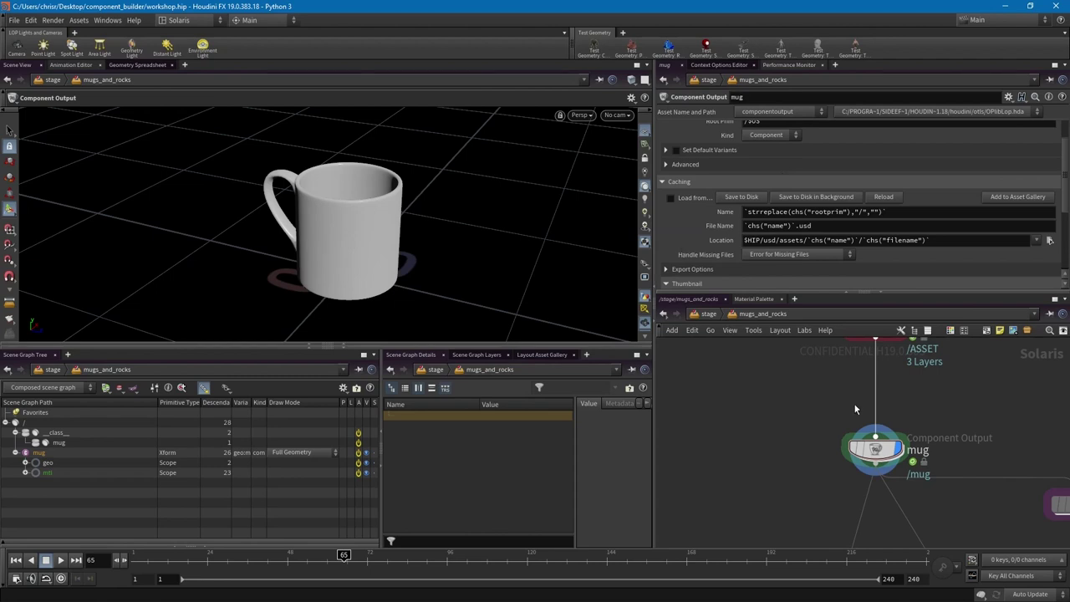
- Examine the mug output's caching settings and expand the export options to review the layer file names
{"action": "left_click", "coordinate": [671, 198]}
{"action": "left_click", "coordinate": [670, 198]}
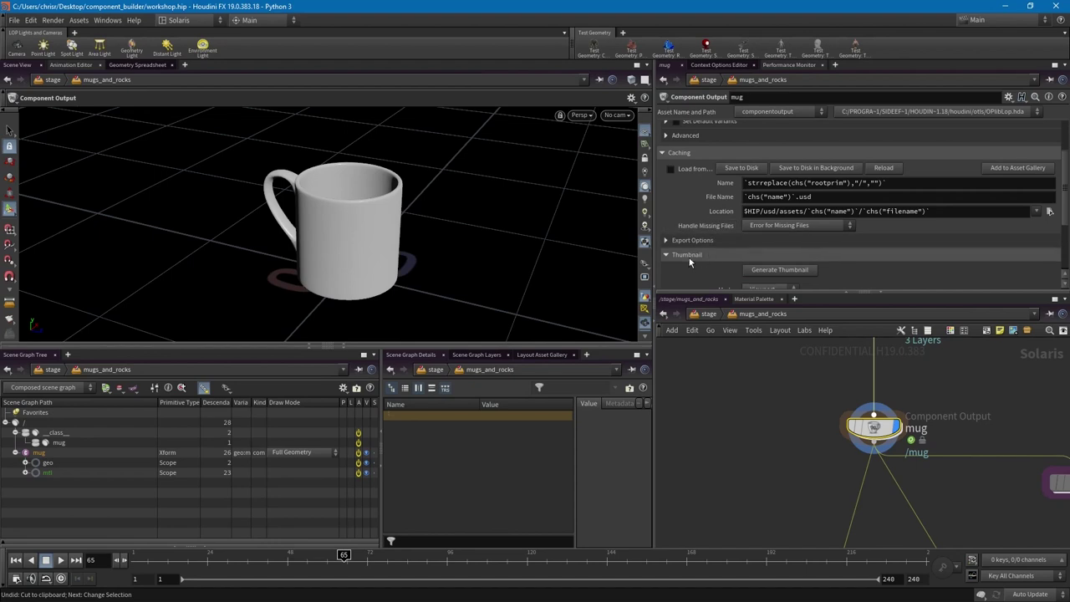
{"action": "scroll", "coordinate": [709, 197], "scroll_direction": "up", "scroll_amount": 2}
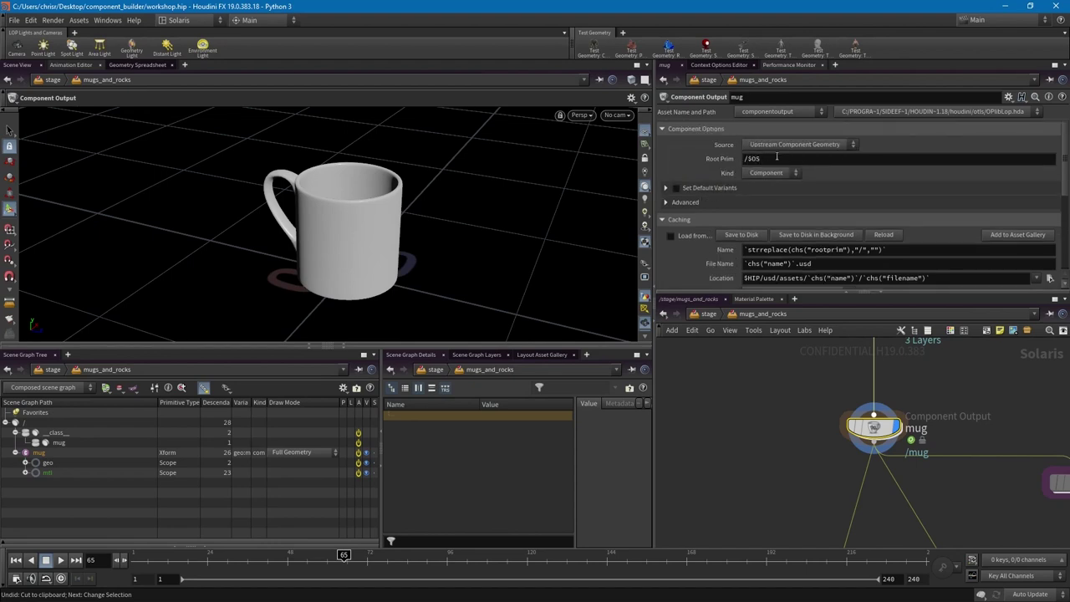
{"action": "scroll", "coordinate": [744, 187], "scroll_direction": "down", "scroll_amount": 2}
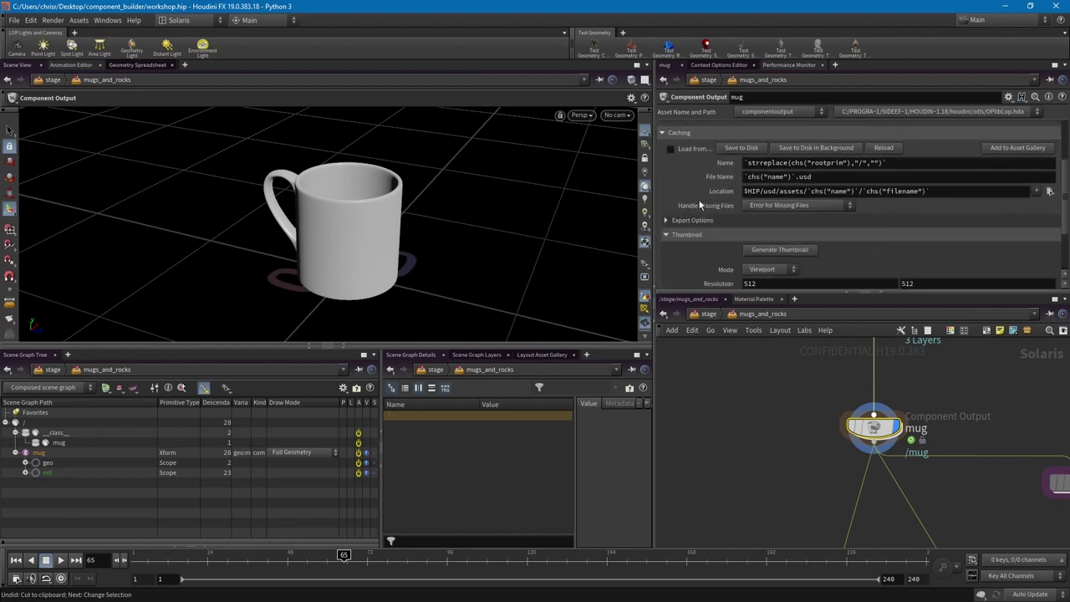
{"action": "left_click", "coordinate": [690, 237]}
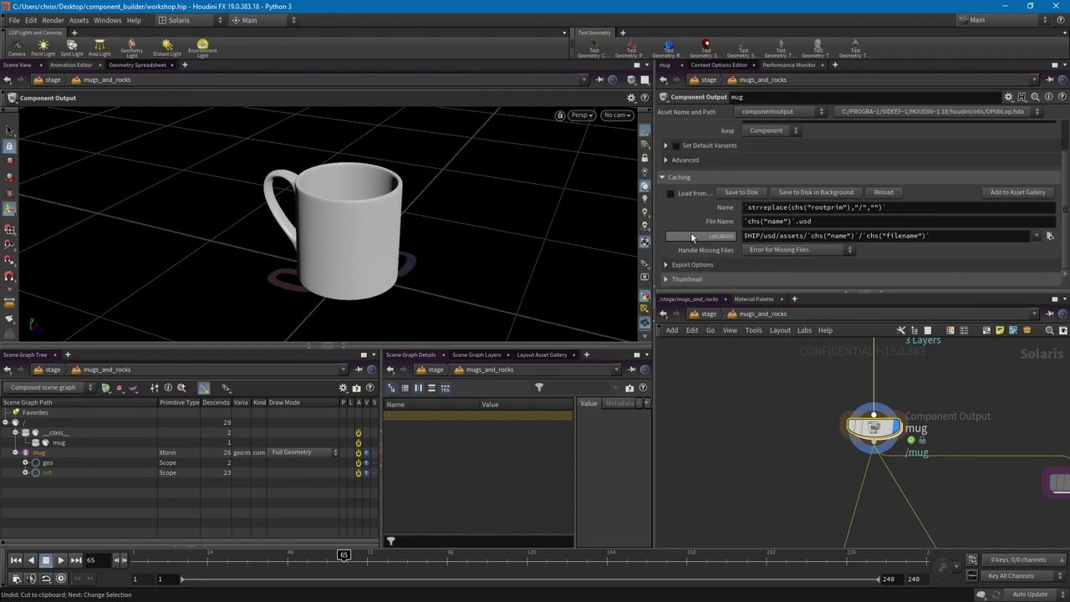
{"action": "left_click", "coordinate": [686, 265]}
{"action": "scroll", "coordinate": [699, 226], "scroll_direction": "down", "scroll_amount": 3}
{"action": "scroll", "coordinate": [699, 223], "scroll_direction": "up", "scroll_amount": 3}
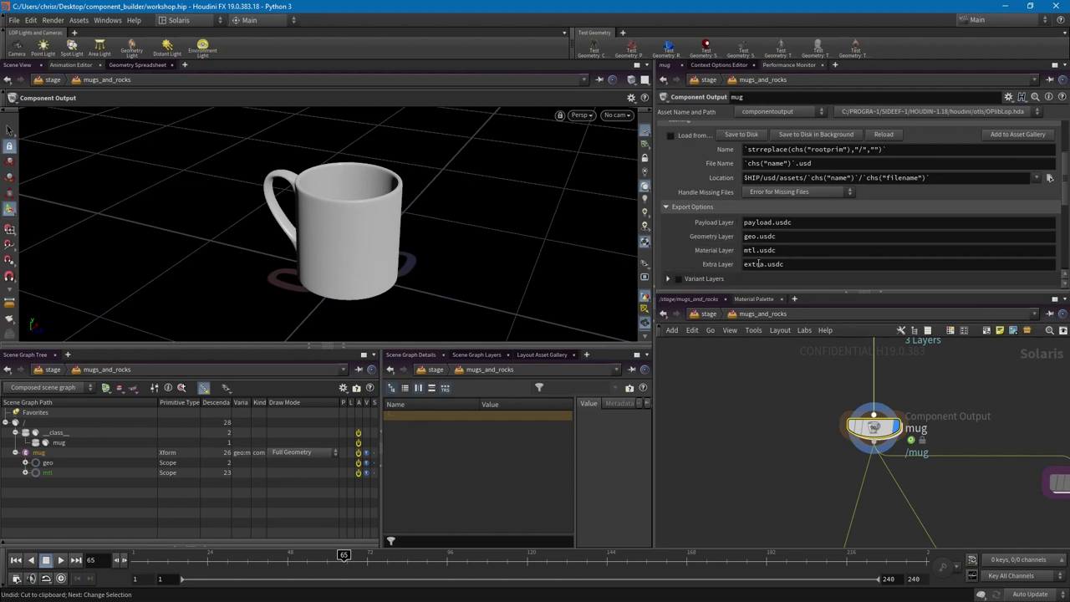
- Inspect the extras network inside the mug component output and compare it with the Extra Layer export setting
{"action": "mouse_move", "coordinate": [892, 427]}
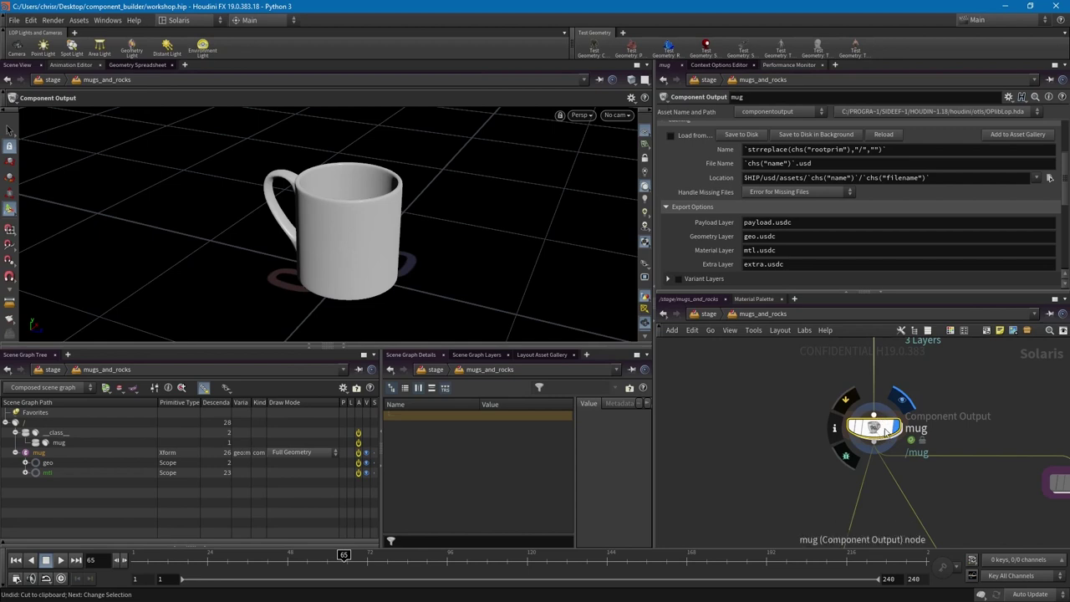
{"action": "double_click", "coordinate": [874, 429]}
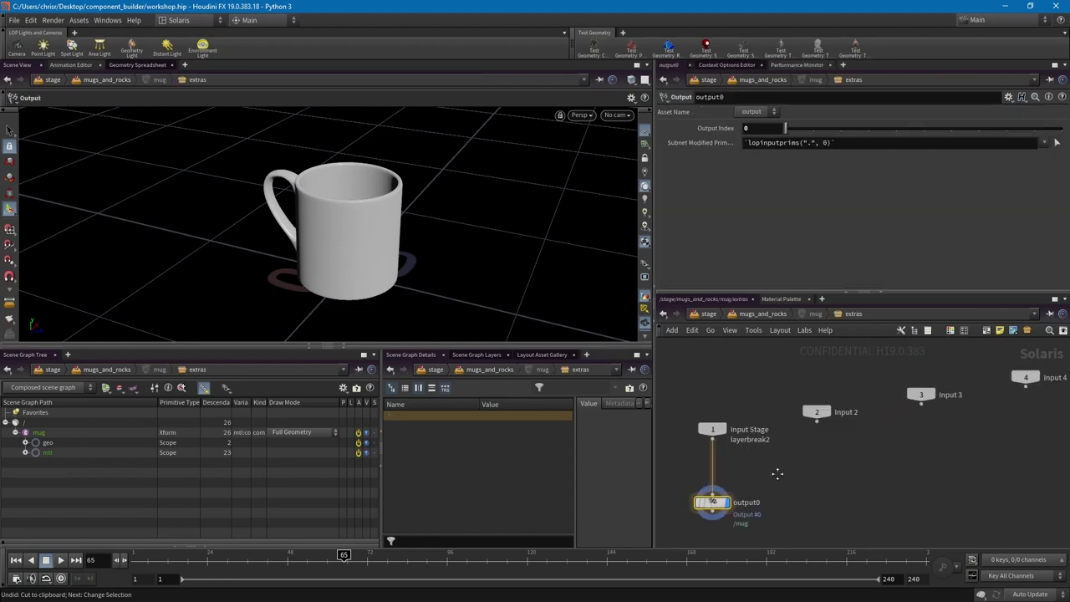
{"action": "left_click_drag", "start_coordinate": [805, 460], "coordinate": [808, 499]}
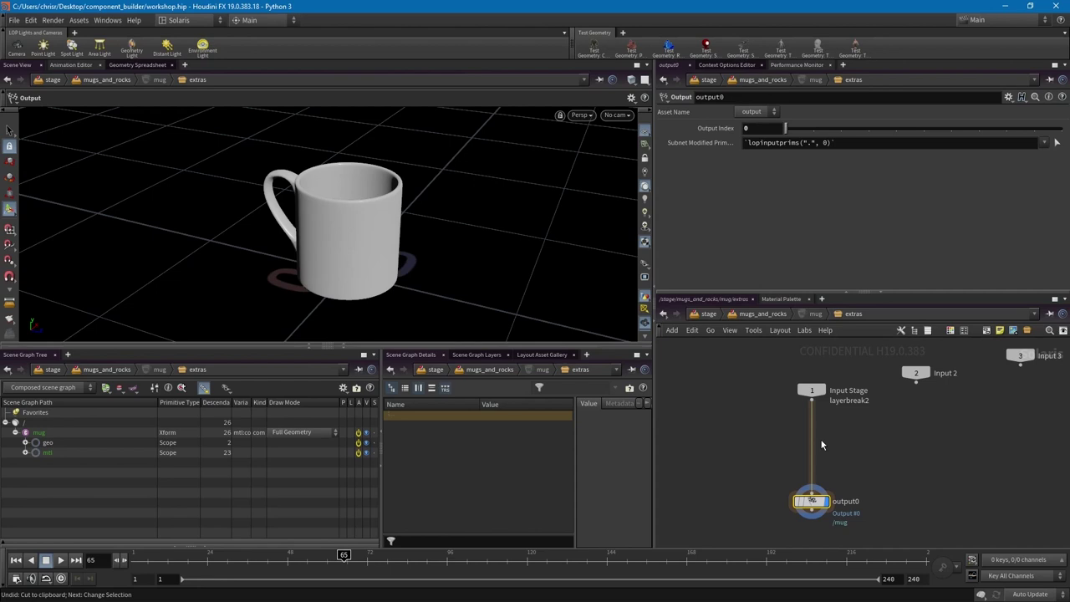
{"action": "key", "text": "u"}
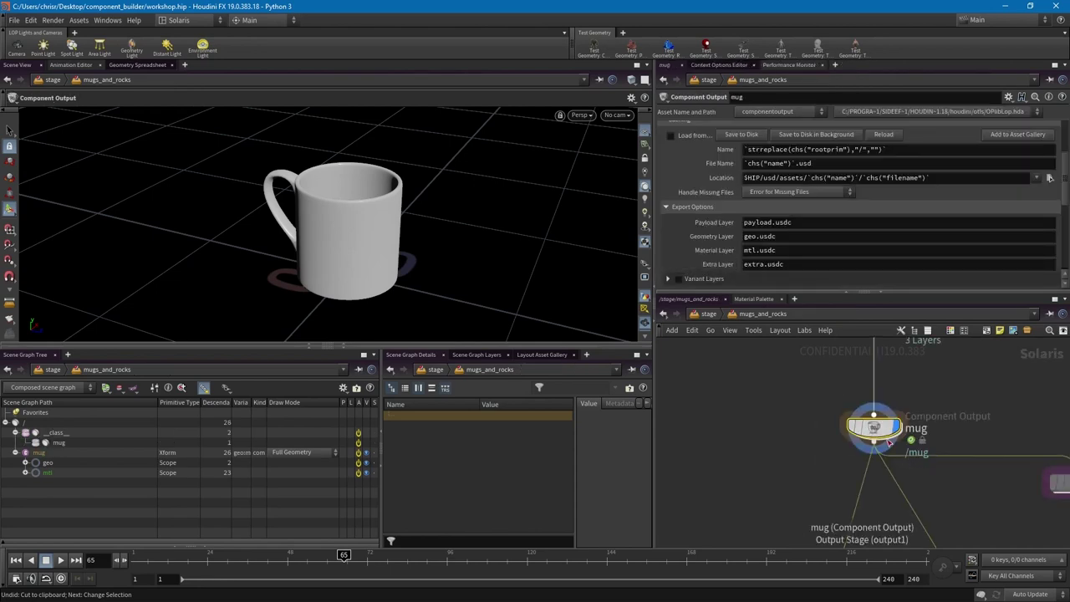
{"action": "mouse_move", "coordinate": [903, 430]}
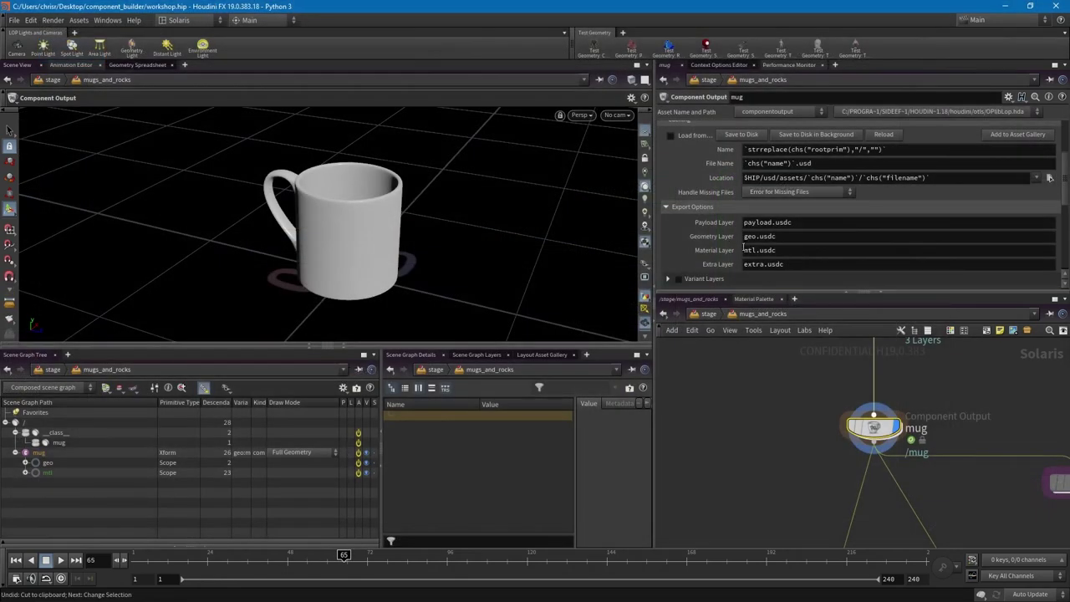
{"action": "left_click_drag", "start_coordinate": [762, 266], "coordinate": [744, 266]}
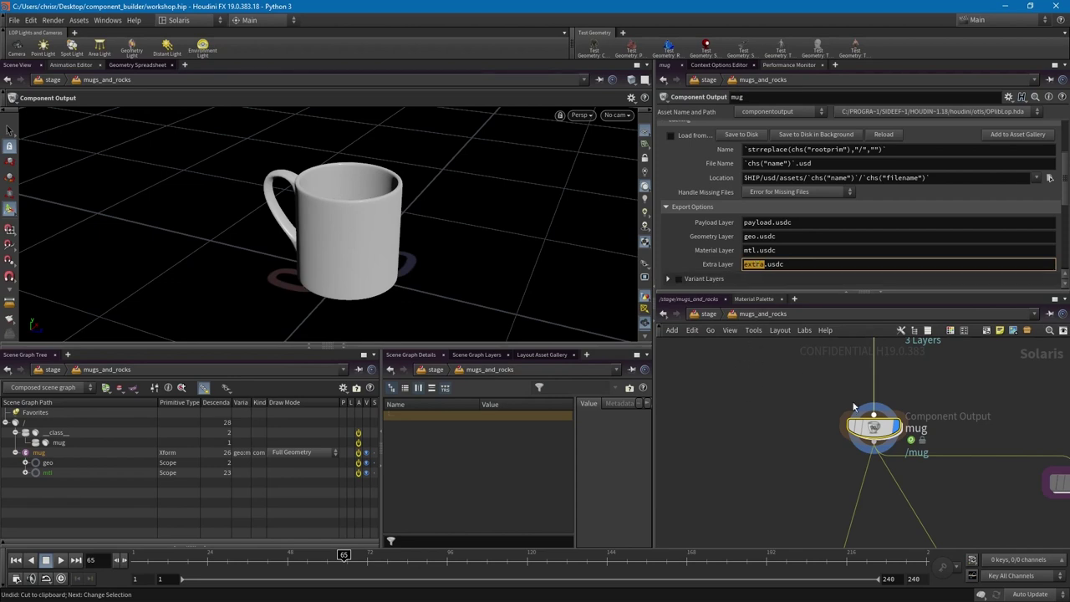
- Insert a light node between the input stage and output0 in the mug's extras network
{"action": "mouse_move", "coordinate": [878, 429]}
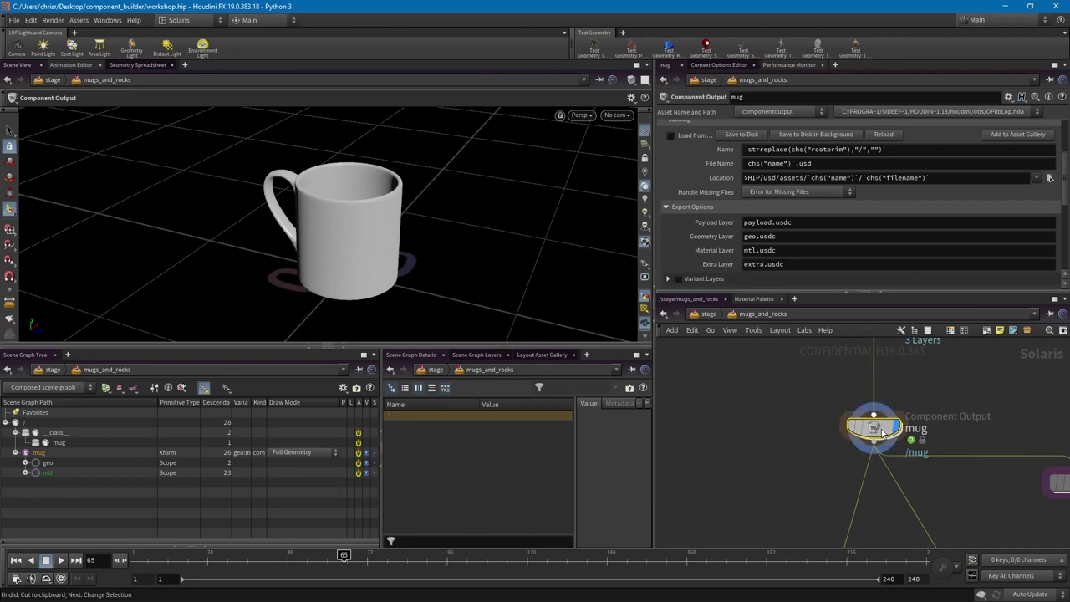
{"action": "double_click", "coordinate": [878, 429]}
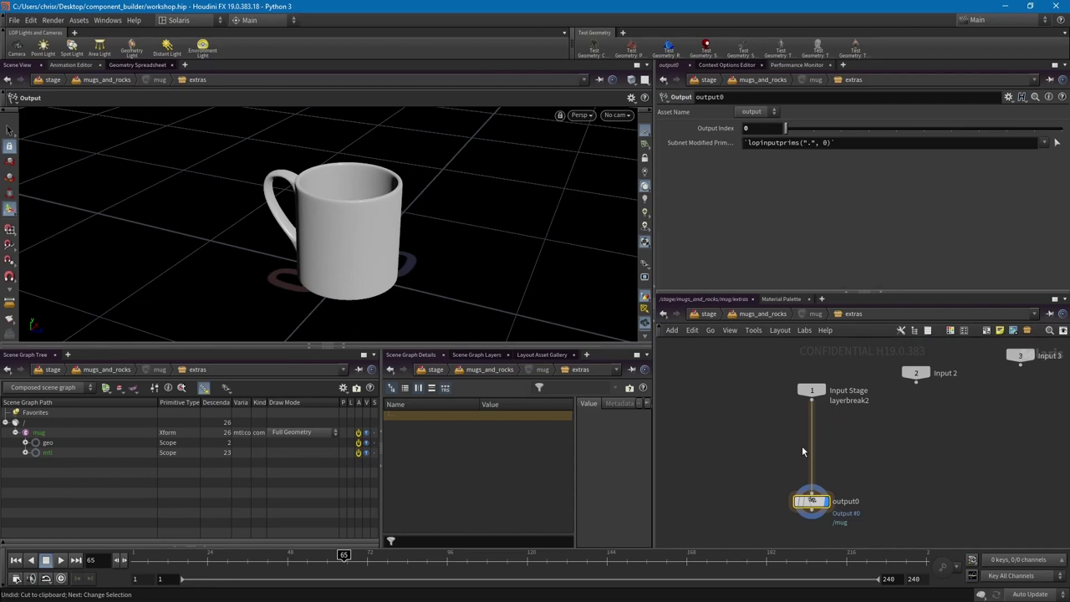
{"action": "key", "text": "Tab"}
{"action": "type", "text": "light"}
{"action": "key", "text": "Return"}
{"action": "left_click", "coordinate": [802, 446]}
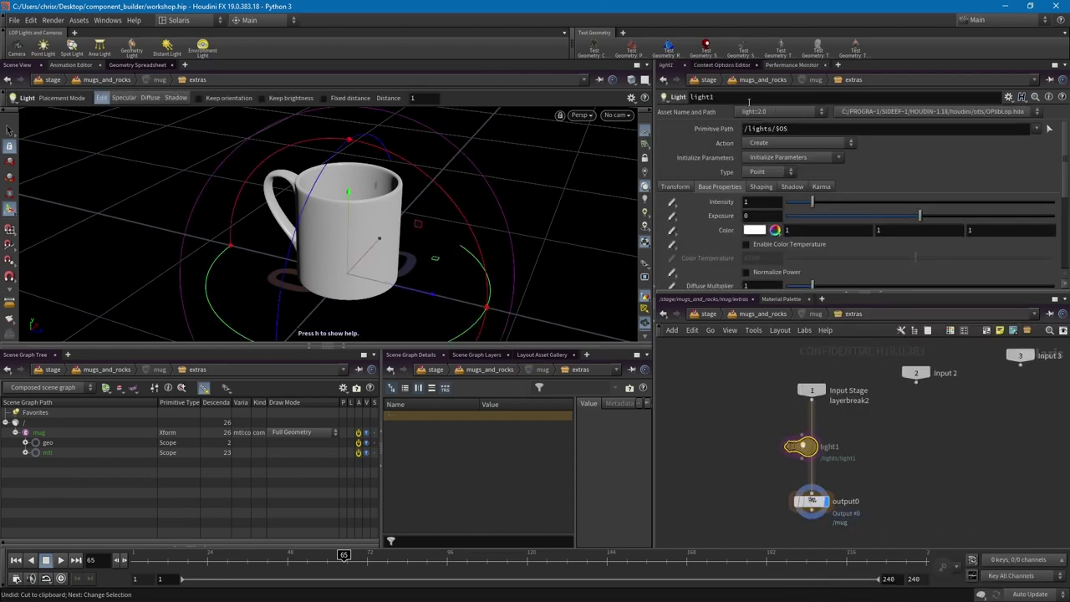
- Set the light's primitive path to /mug/lgt/light1 and return to the mug component output
{"action": "triple_click", "coordinate": [789, 130]}
{"action": "type", "text": "/m"}
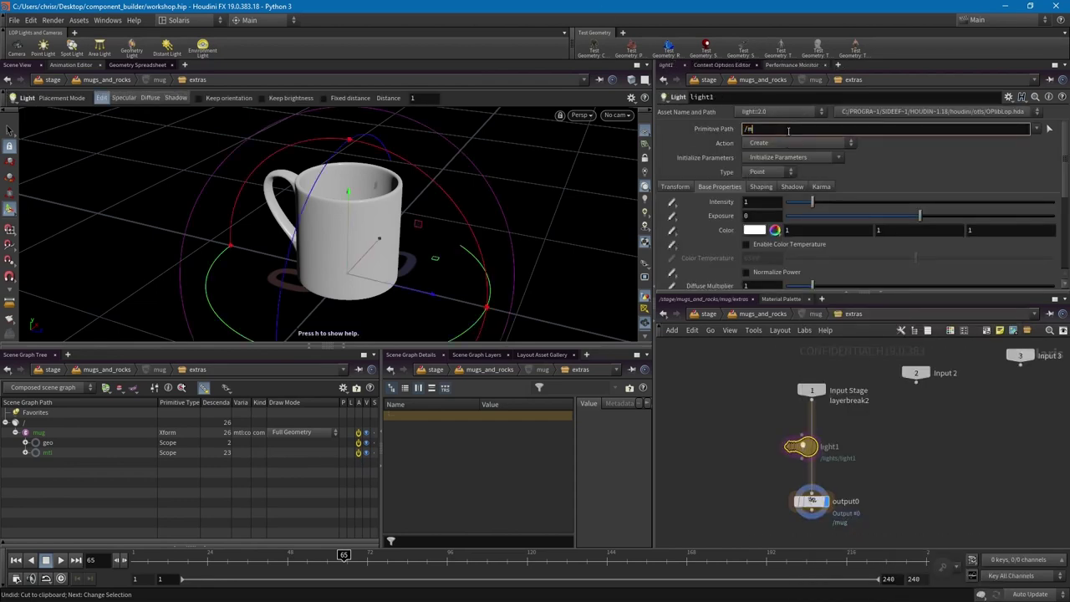
{"action": "type", "text": "ug/lgt/light1"}
{"action": "key", "text": "Return"}
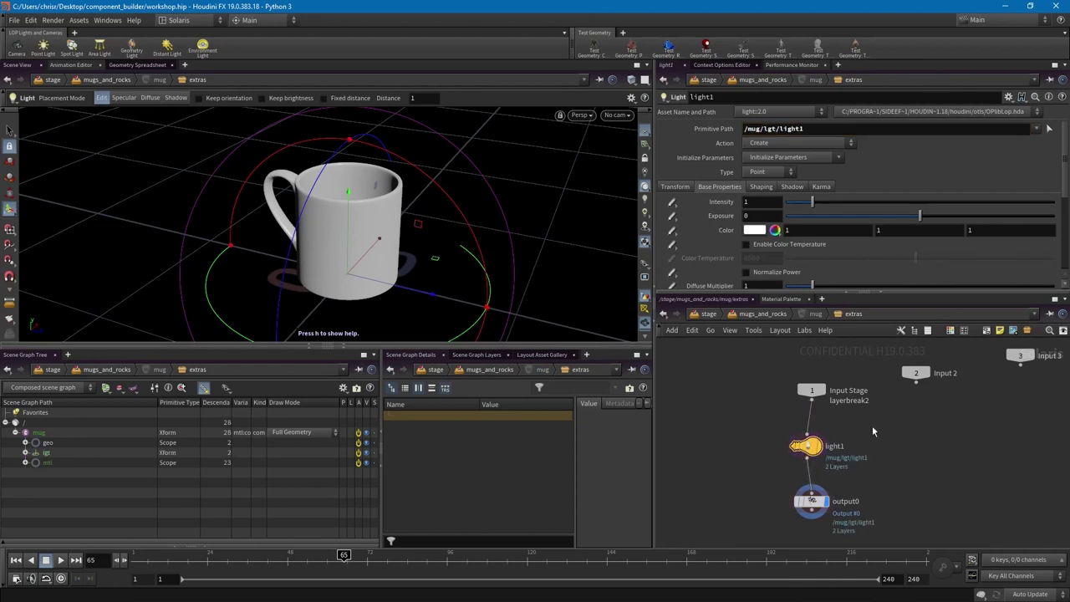
{"action": "key", "text": "u"}
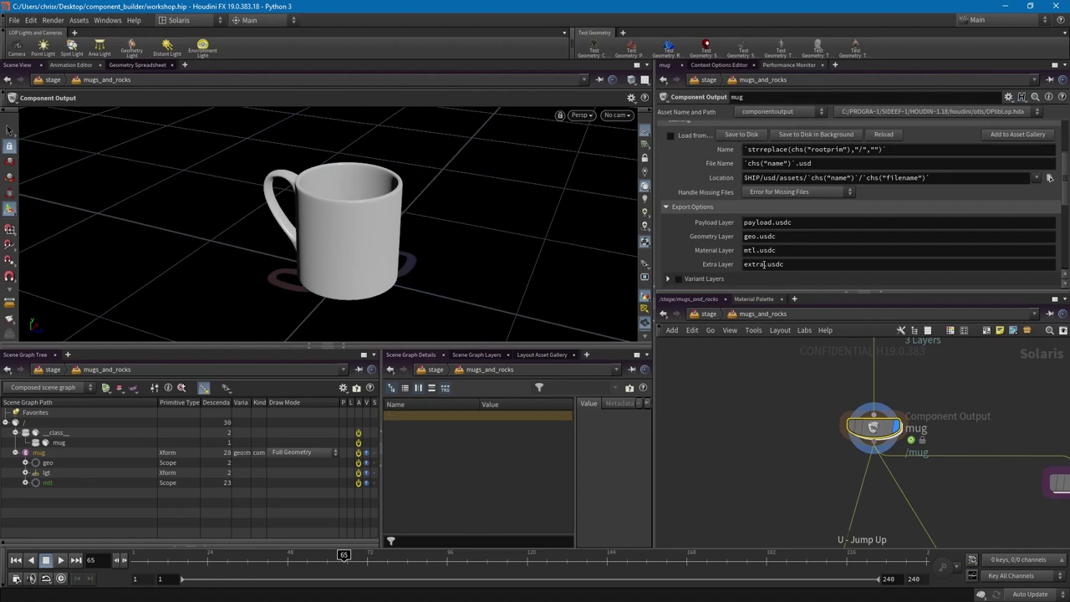
- Try renaming the Extra Layer file to light.usdc and undo the rename
{"action": "left_click_drag", "start_coordinate": [764, 265], "coordinate": [738, 268]}
{"action": "type", "text": "ligh"}
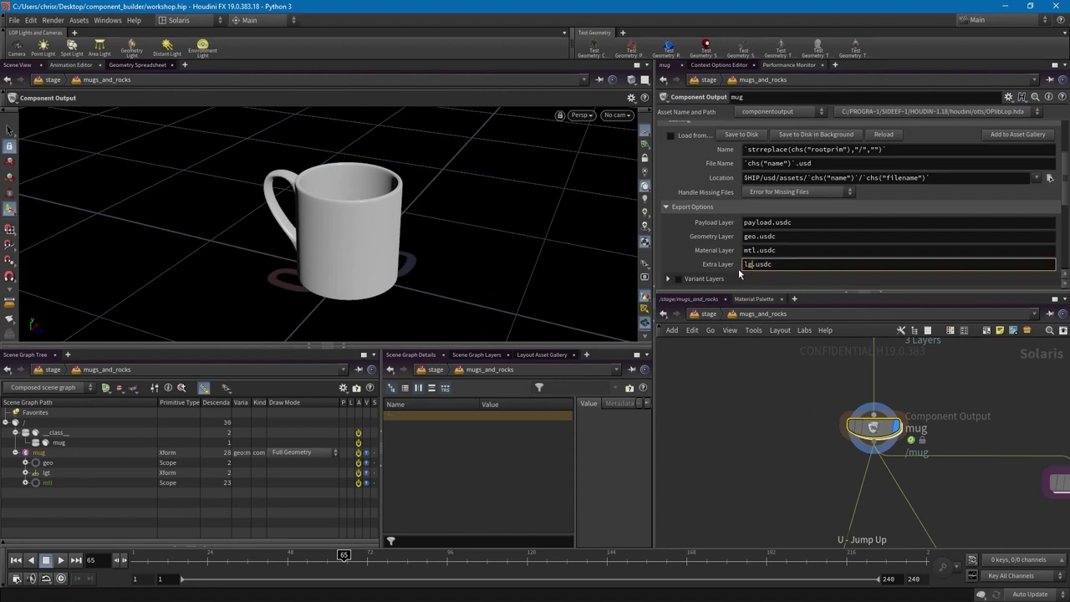
{"action": "type", "text": "t"}
{"action": "key", "text": "BackSpace"}
{"action": "key", "text": "BackSpace"}
{"action": "type", "text": "ight"}
{"action": "key", "text": "ctrl+z"}
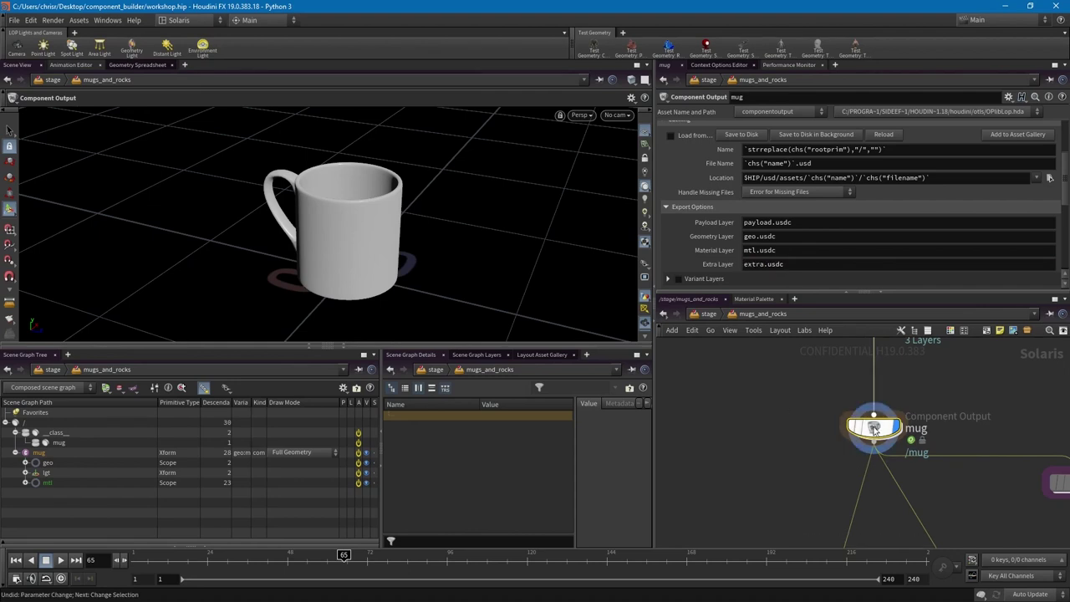
- Delete the light from the mug's extras network and return to the component output
{"action": "key", "text": "i"}
{"action": "key", "text": "Delete"}
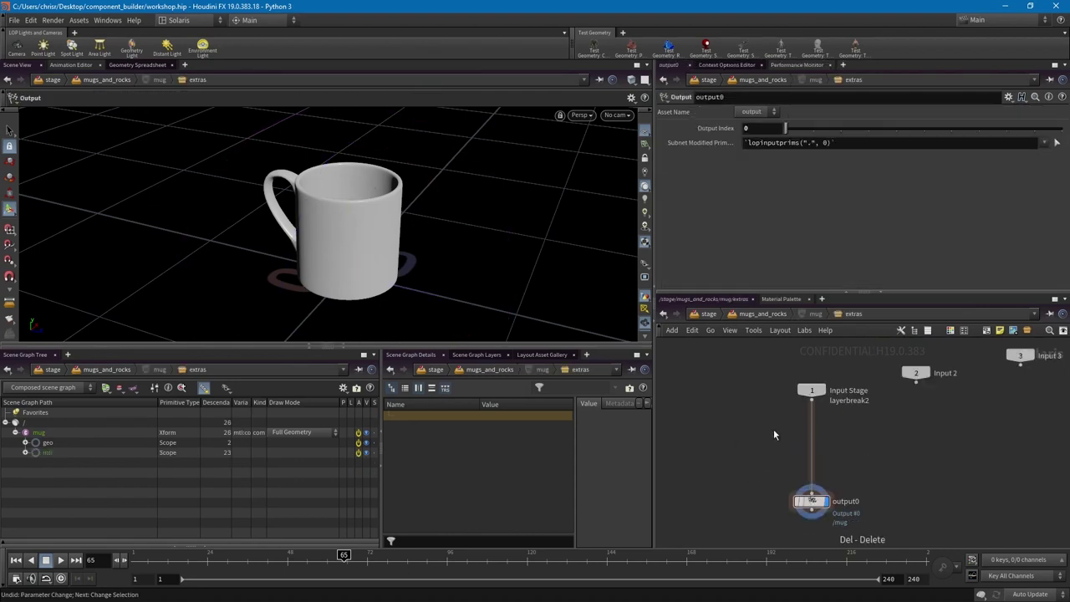
{"action": "key", "text": "u"}
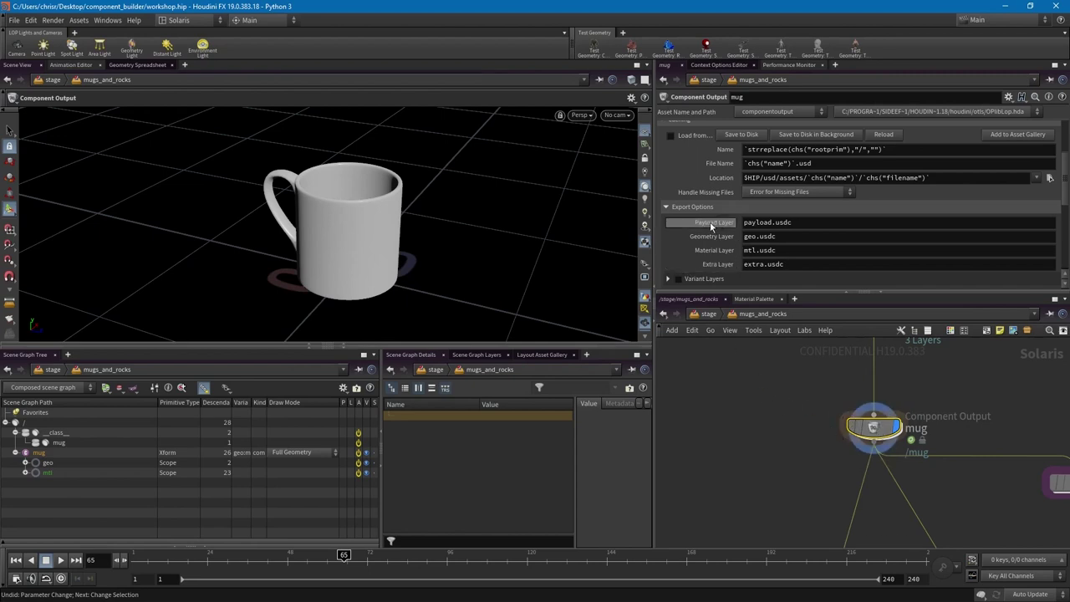
- Try enabling Variant Layers in the mug output's export options and switch the option back off
{"action": "scroll", "coordinate": [710, 221], "scroll_direction": "down", "scroll_amount": 3}
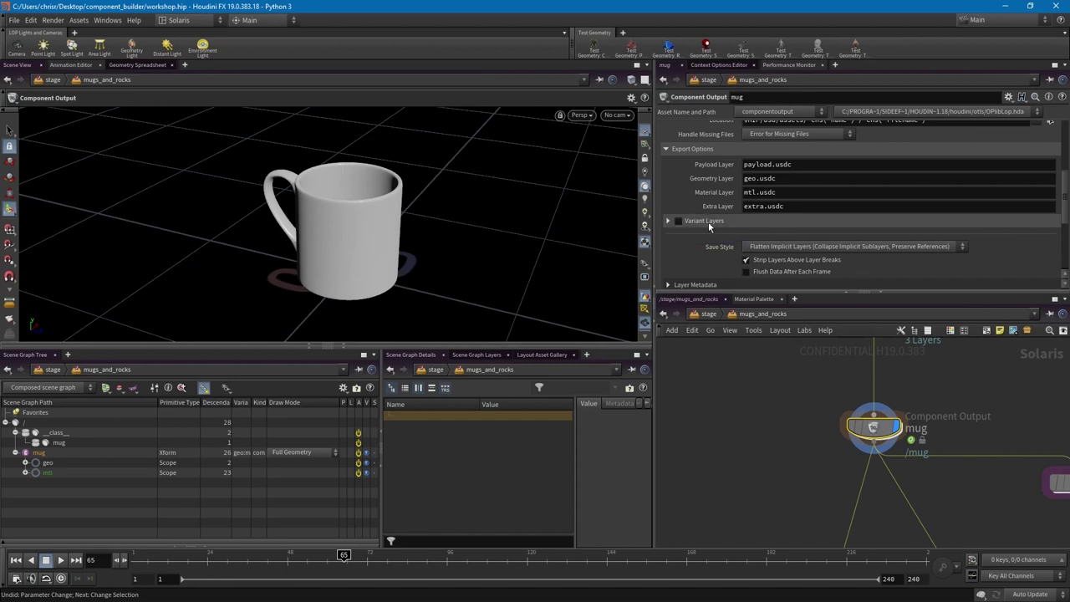
{"action": "scroll", "coordinate": [709, 226], "scroll_direction": "down", "scroll_amount": 2}
{"action": "left_click", "coordinate": [668, 188]}
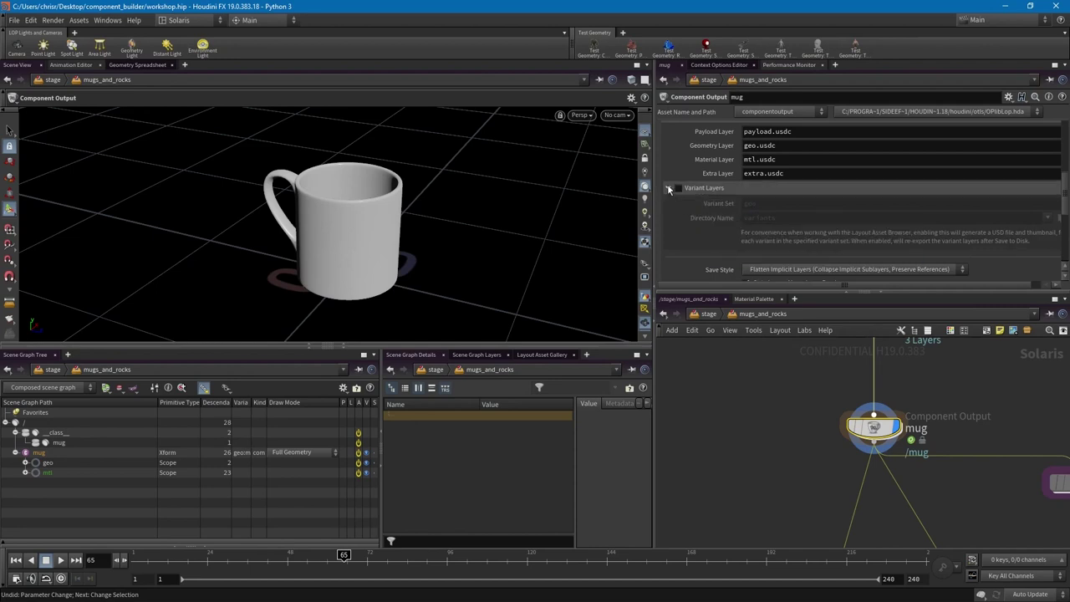
{"action": "left_click", "coordinate": [669, 188]}
{"action": "left_click", "coordinate": [668, 190]}
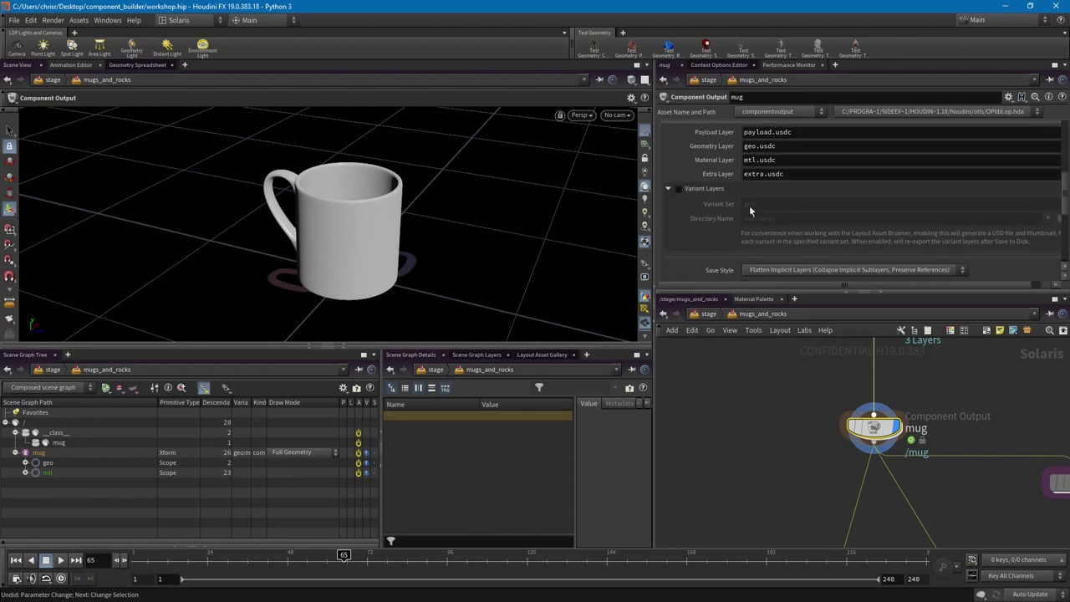
{"action": "left_click", "coordinate": [678, 189]}
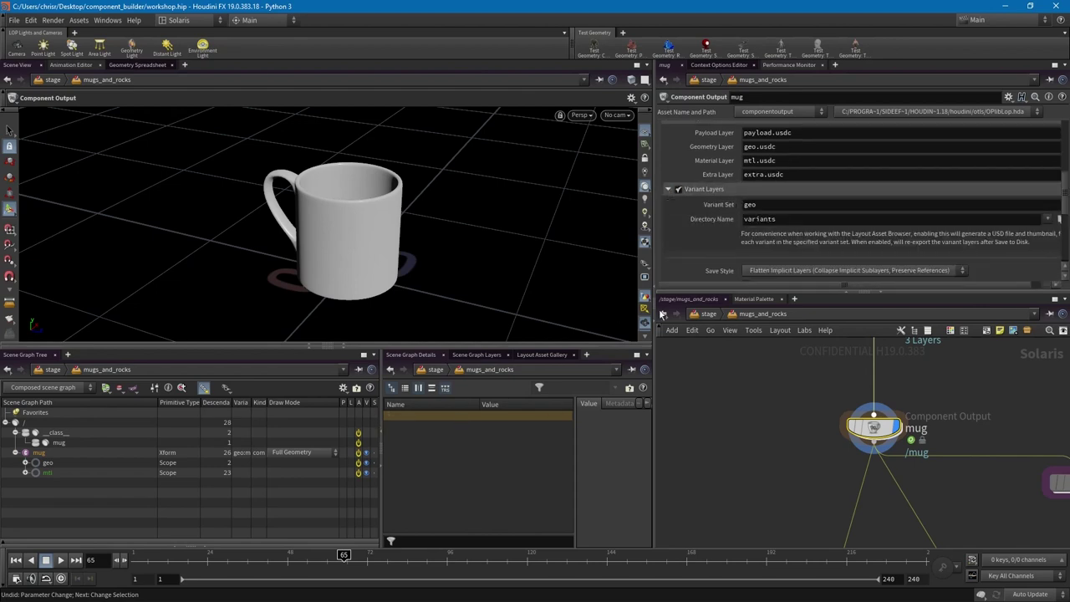
{"action": "left_click", "coordinate": [678, 190]}
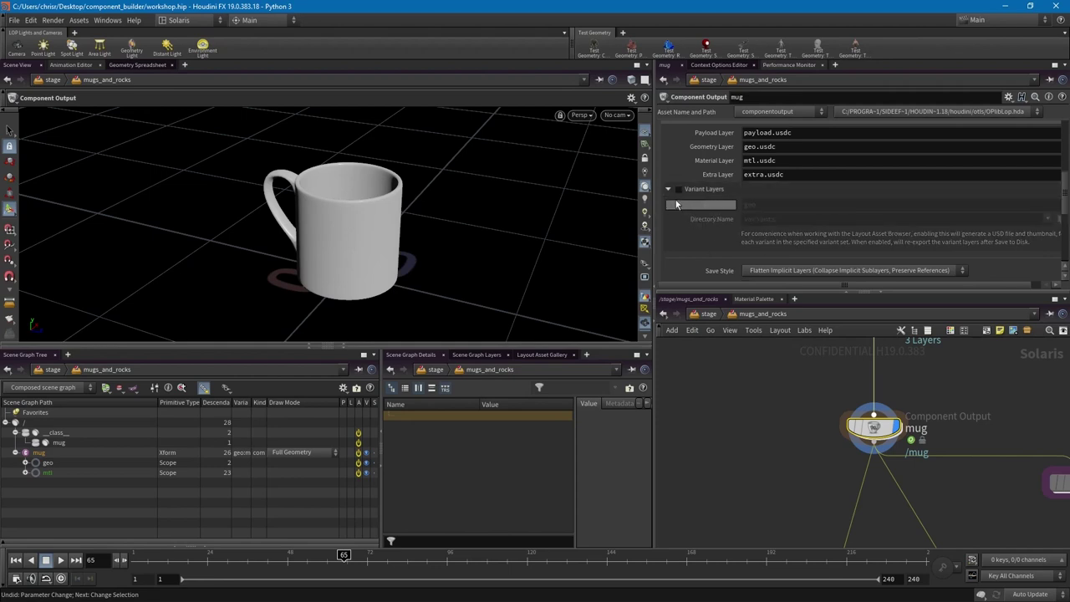
{"action": "left_click", "coordinate": [669, 188]}
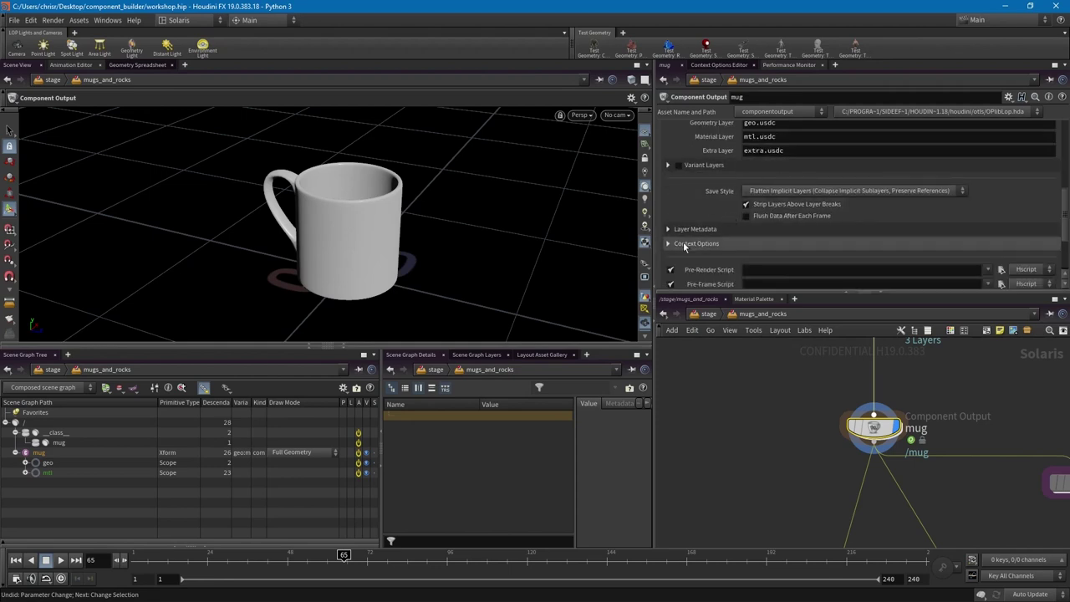
- Examine the Context Options and Layer Metadata sections of the mug output's export settings
{"action": "scroll", "coordinate": [700, 227], "scroll_direction": "down", "scroll_amount": 2}
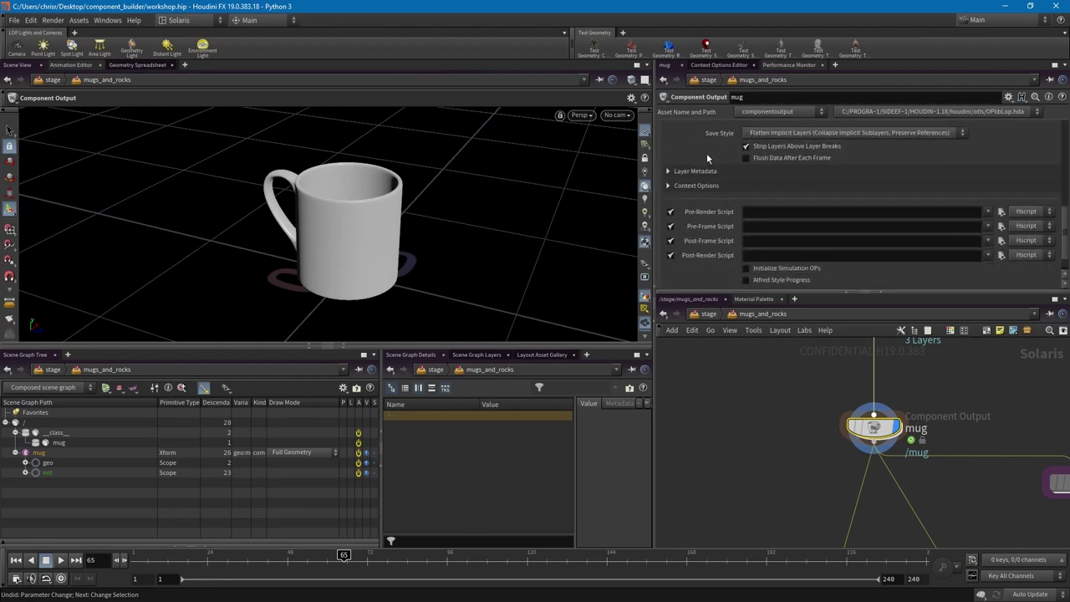
{"action": "left_click", "coordinate": [699, 185]}
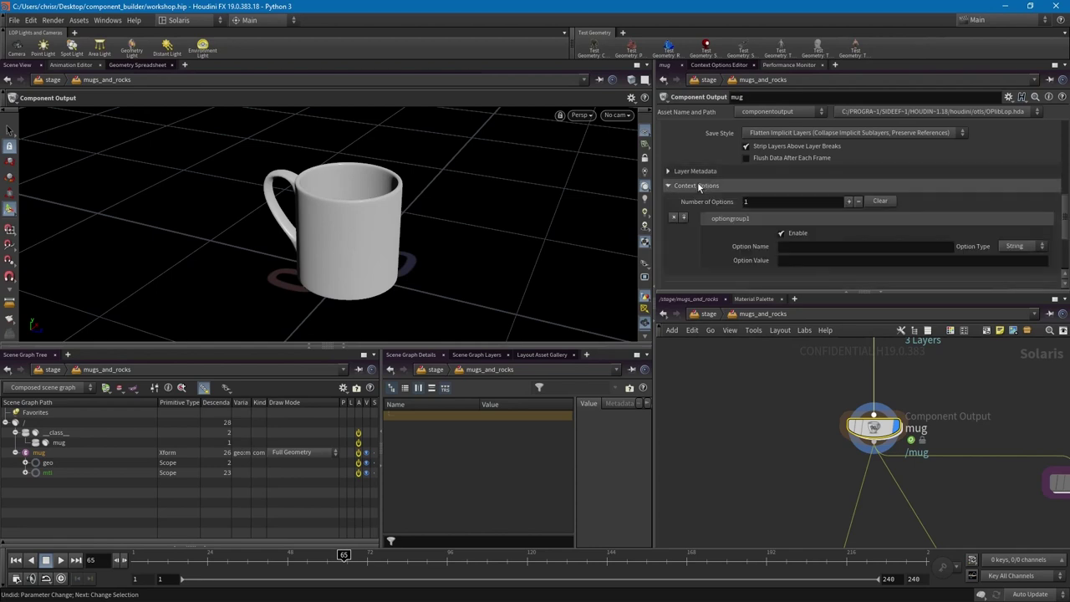
{"action": "left_click", "coordinate": [699, 186]}
{"action": "left_click", "coordinate": [697, 171]}
{"action": "left_click", "coordinate": [698, 170]}
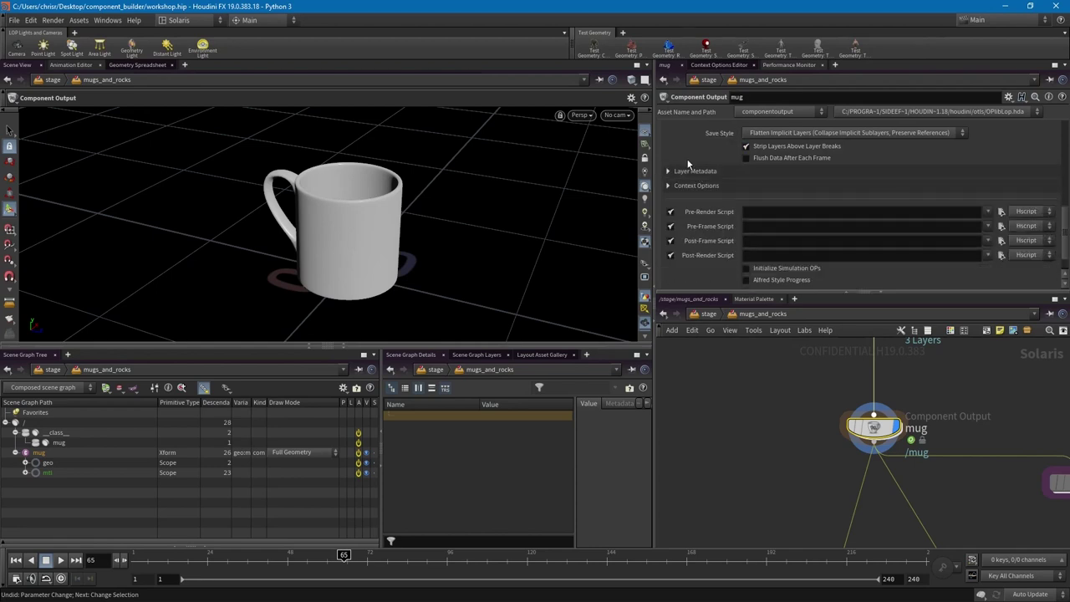
{"action": "scroll", "coordinate": [679, 216], "scroll_direction": "up", "scroll_amount": 2}
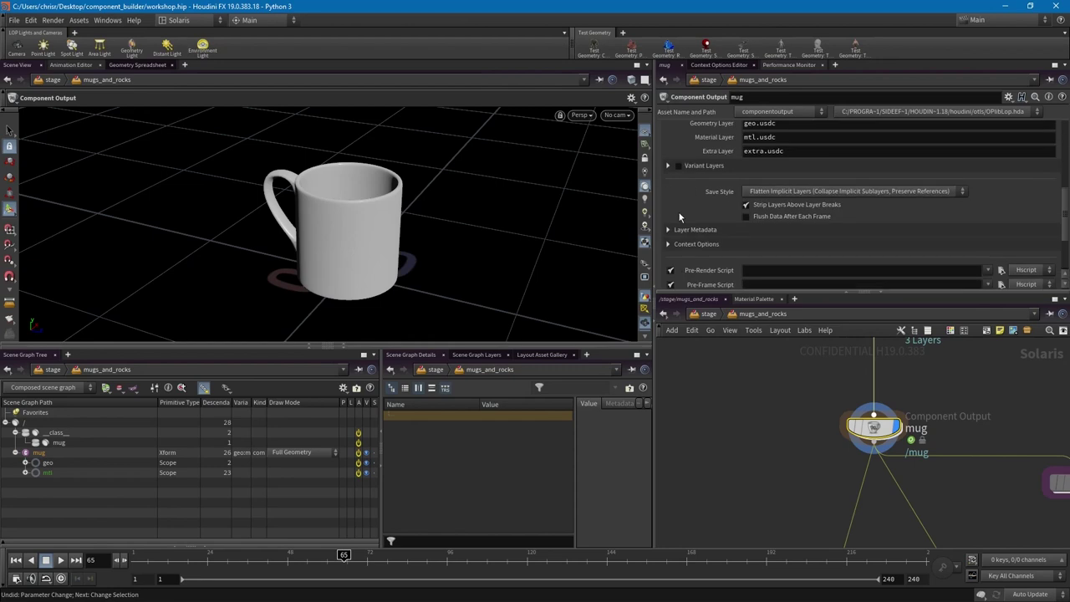
- View the mug through the thumbnail camera and set the camera's spin to about -33.3
{"action": "scroll", "coordinate": [679, 213], "scroll_direction": "down", "scroll_amount": 8}
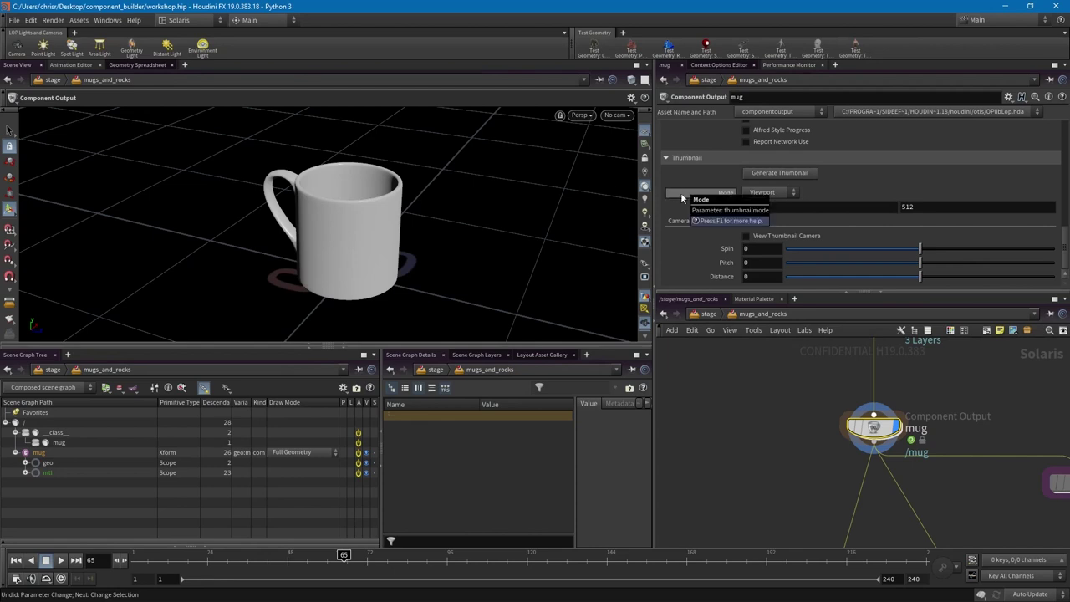
{"action": "left_click", "coordinate": [766, 237]}
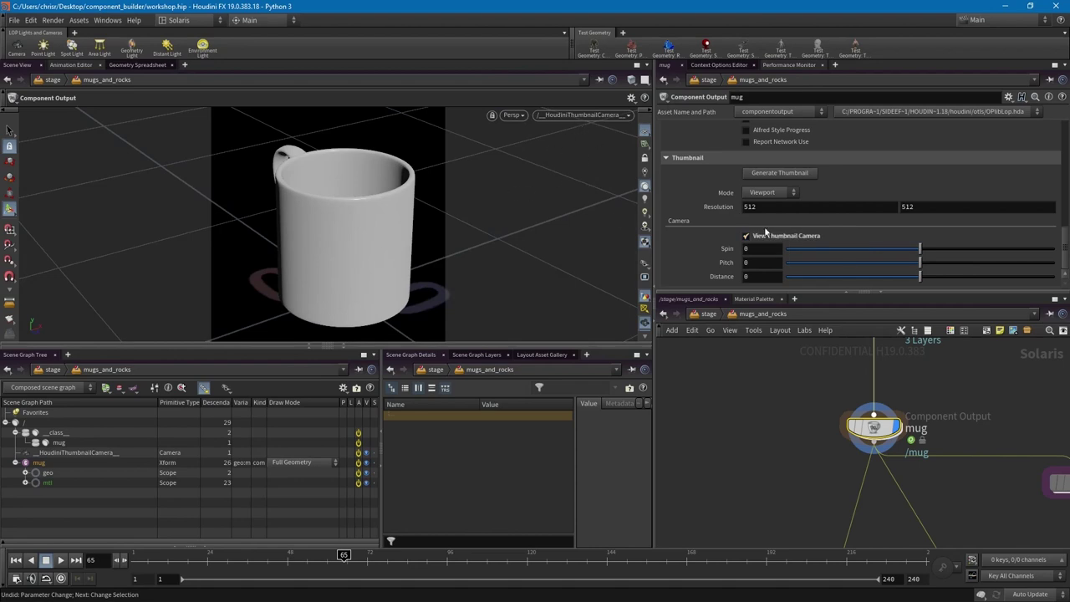
{"action": "left_click_drag", "start_coordinate": [920, 249], "coordinate": [896, 254]}
- Try the Houdini GL and Render thumbnail modes, and check the render delegate choices for Render
{"action": "left_click", "coordinate": [769, 192]}
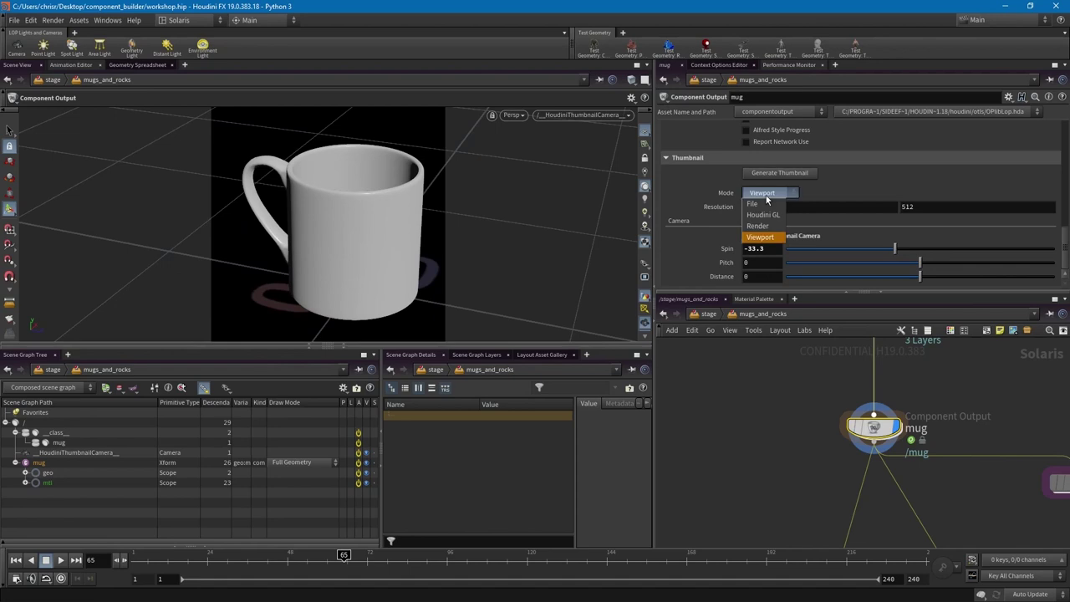
{"action": "left_click", "coordinate": [776, 210]}
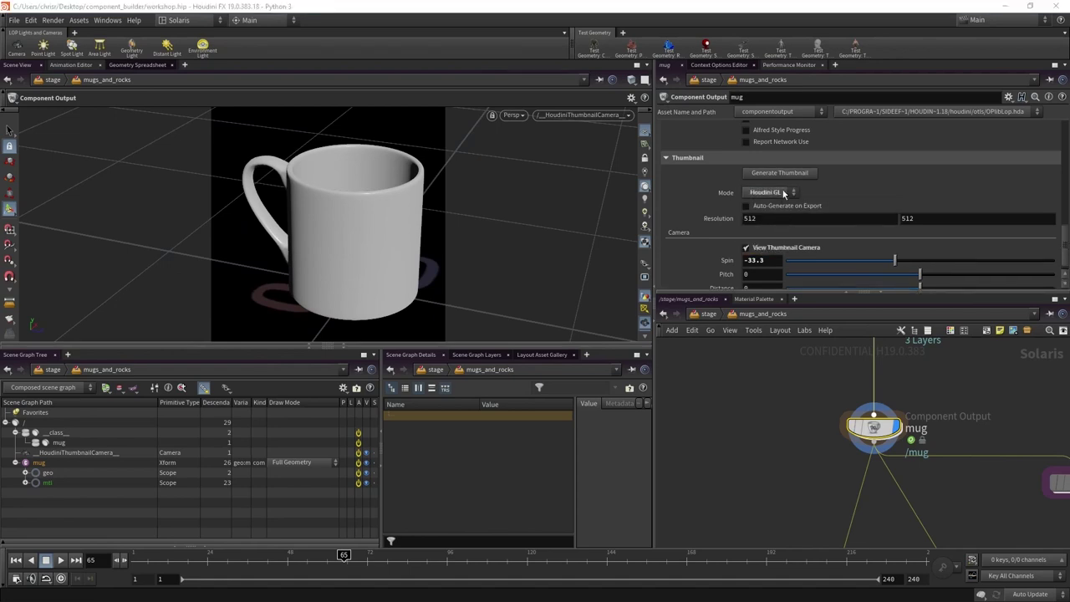
{"action": "left_click", "coordinate": [783, 191]}
{"action": "left_click", "coordinate": [779, 228]}
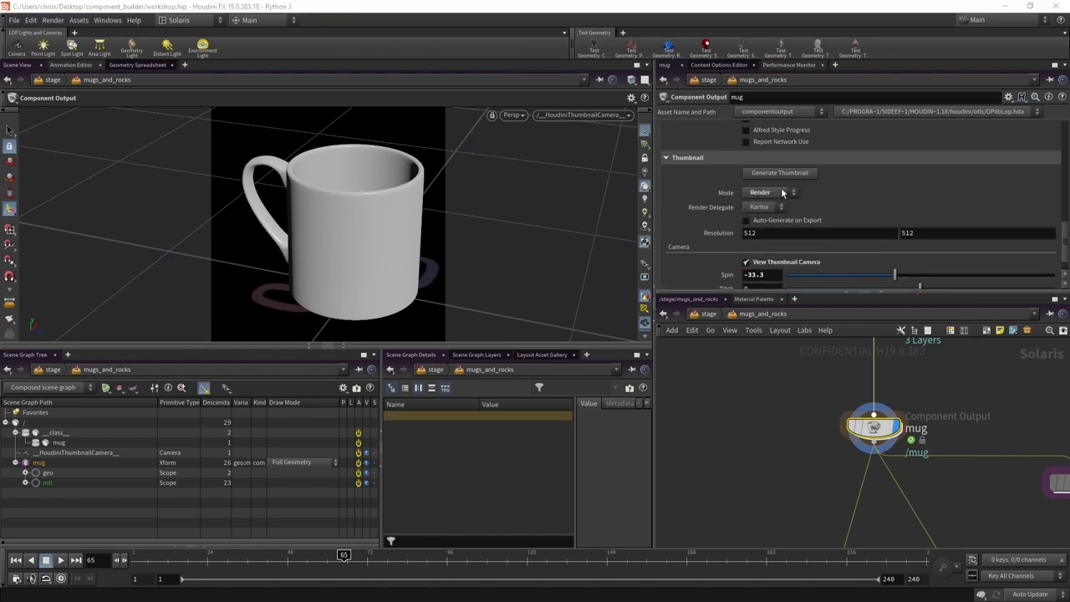
{"action": "left_click", "coordinate": [779, 207]}
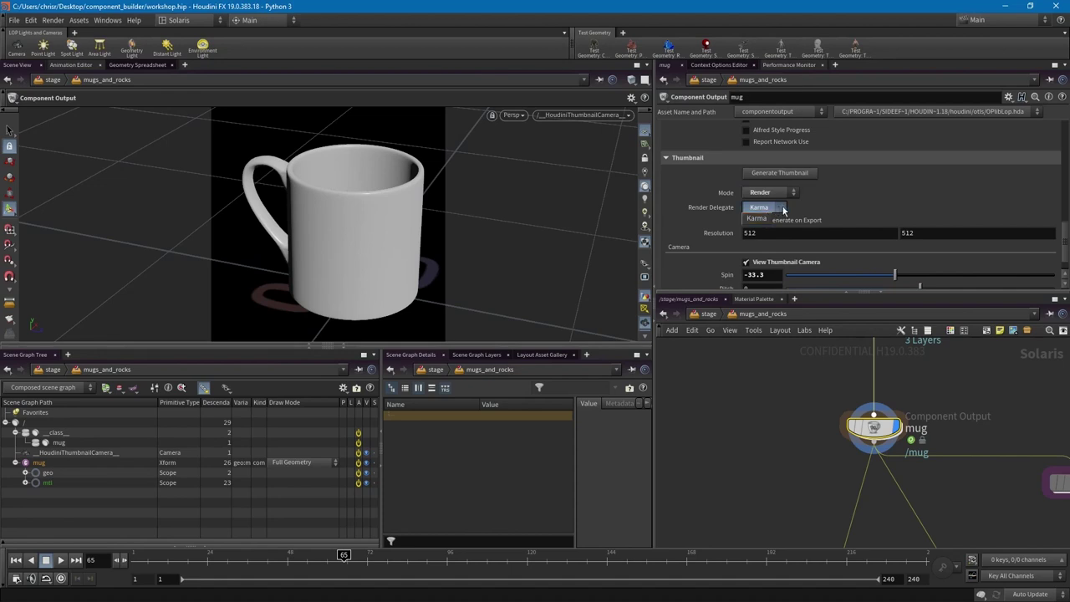
{"action": "left_click", "coordinate": [783, 211]}
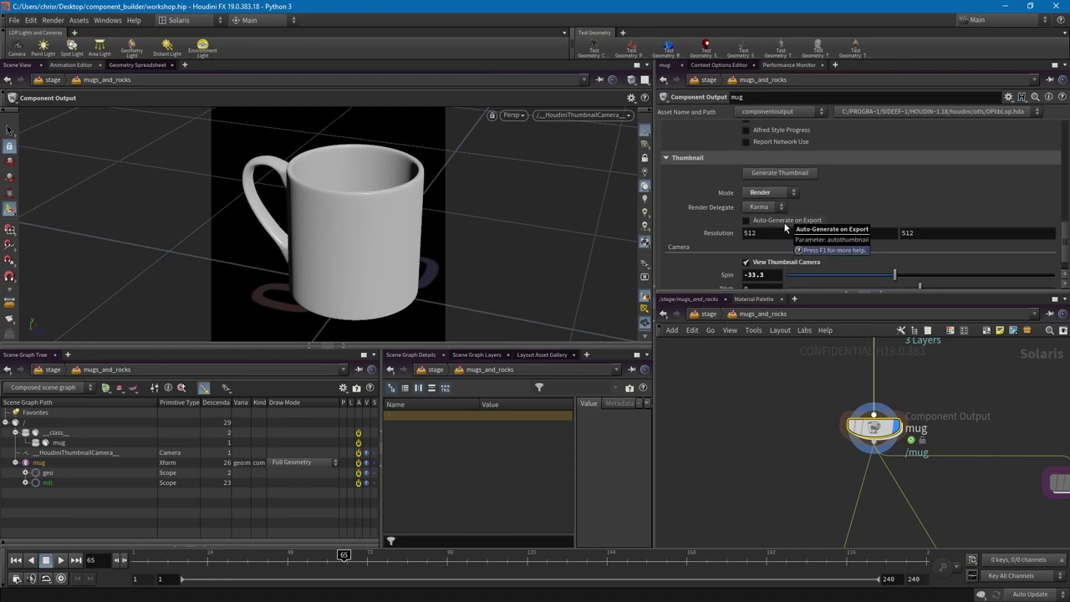
- Return the mug's thumbnail mode to Viewport
{"action": "scroll", "coordinate": [785, 227], "scroll_direction": "up", "scroll_amount": 10}
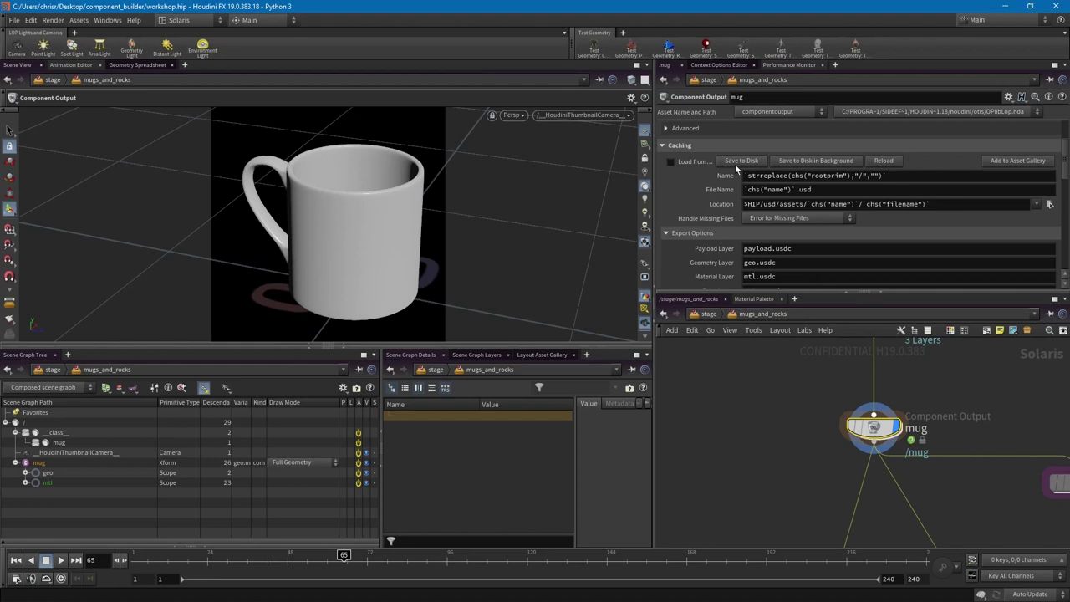
{"action": "scroll", "coordinate": [736, 168], "scroll_direction": "down", "scroll_amount": 8}
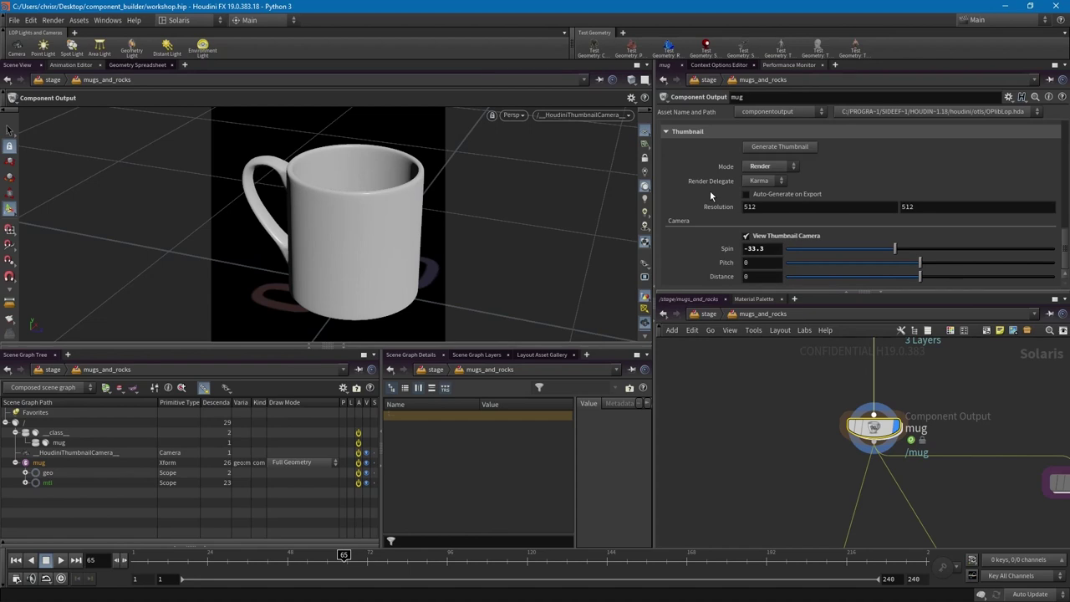
{"action": "scroll", "coordinate": [710, 196], "scroll_direction": "up", "scroll_amount": 2}
{"action": "left_click", "coordinate": [766, 196]}
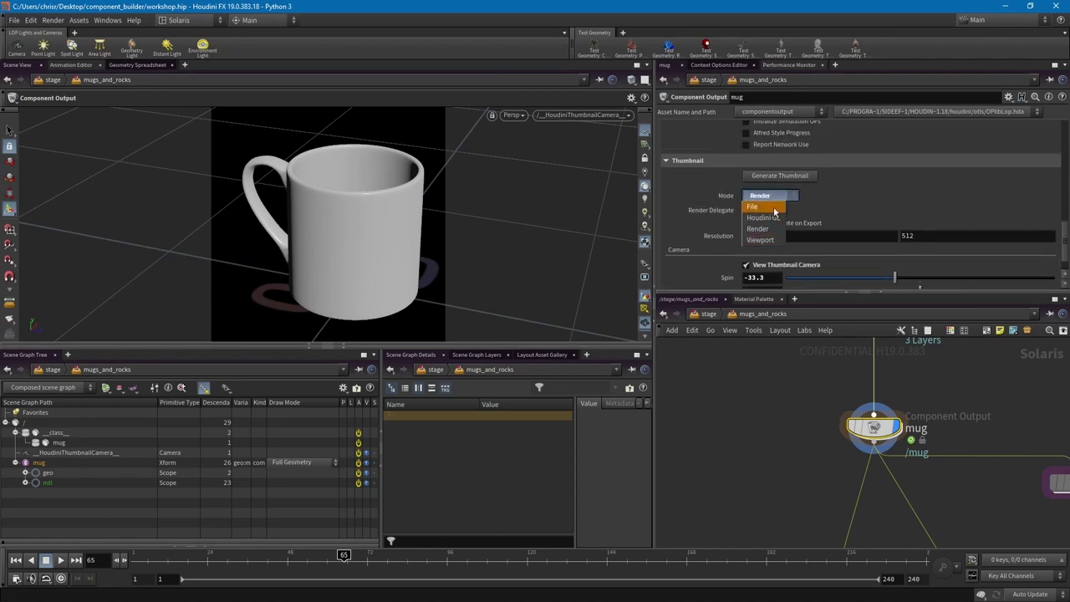
{"action": "left_click", "coordinate": [761, 240]}
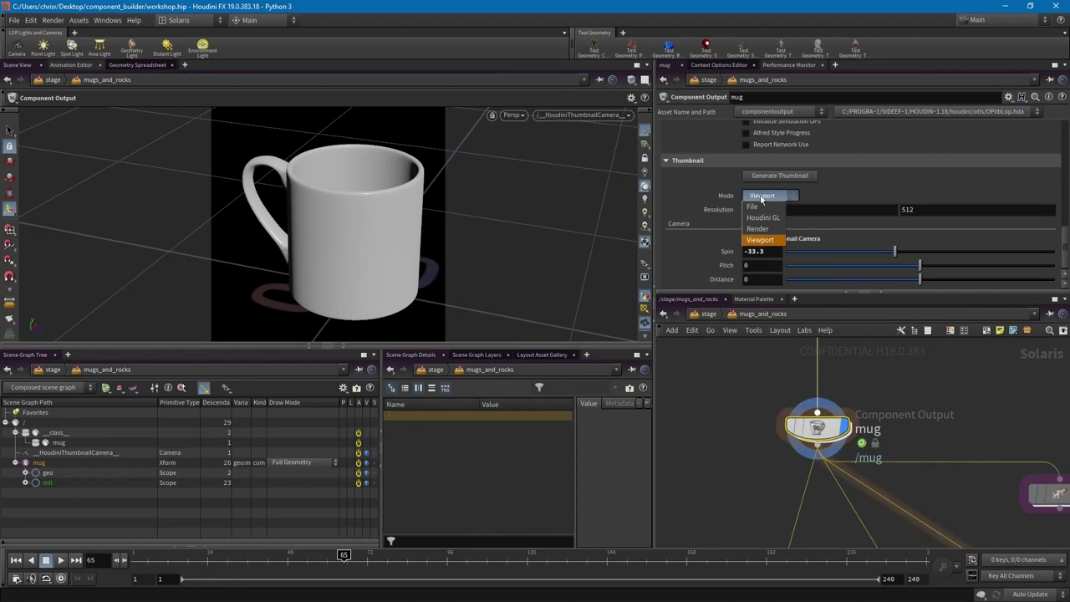
{"action": "left_click", "coordinate": [767, 197]}
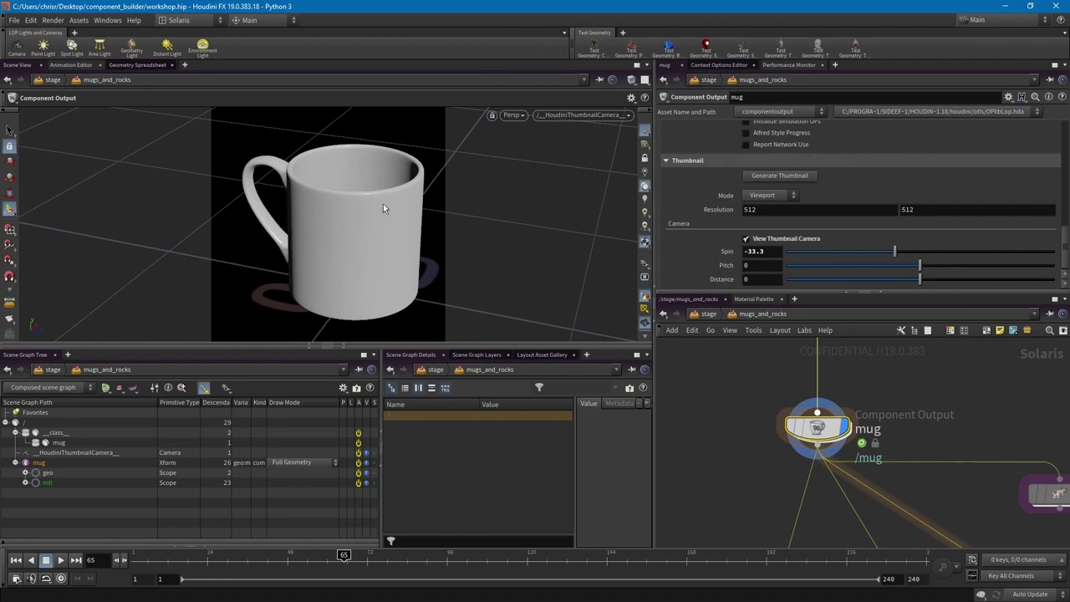
- Render the scene view with Karma and set the thumbnail camera's spin to about -22.8
{"action": "left_click", "coordinate": [525, 115]}
{"action": "left_click", "coordinate": [535, 170]}
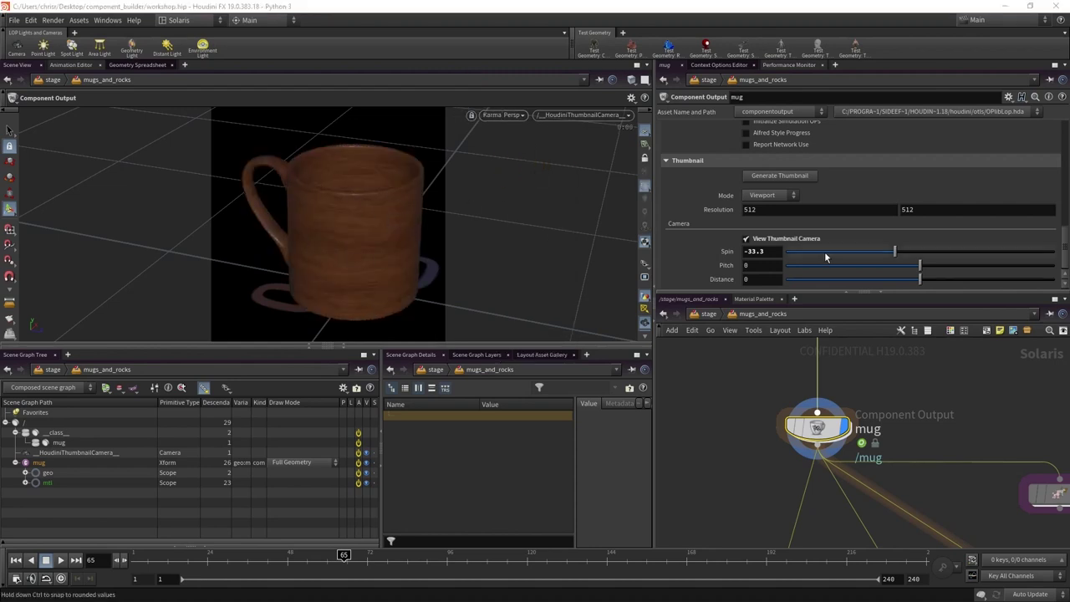
{"action": "mouse_move", "coordinate": [895, 252]}
{"action": "left_mouse_down"}
{"action": "mouse_move", "coordinate": [912, 252]}
{"action": "mouse_move", "coordinate": [903, 255]}
{"action": "left_mouse_up"}
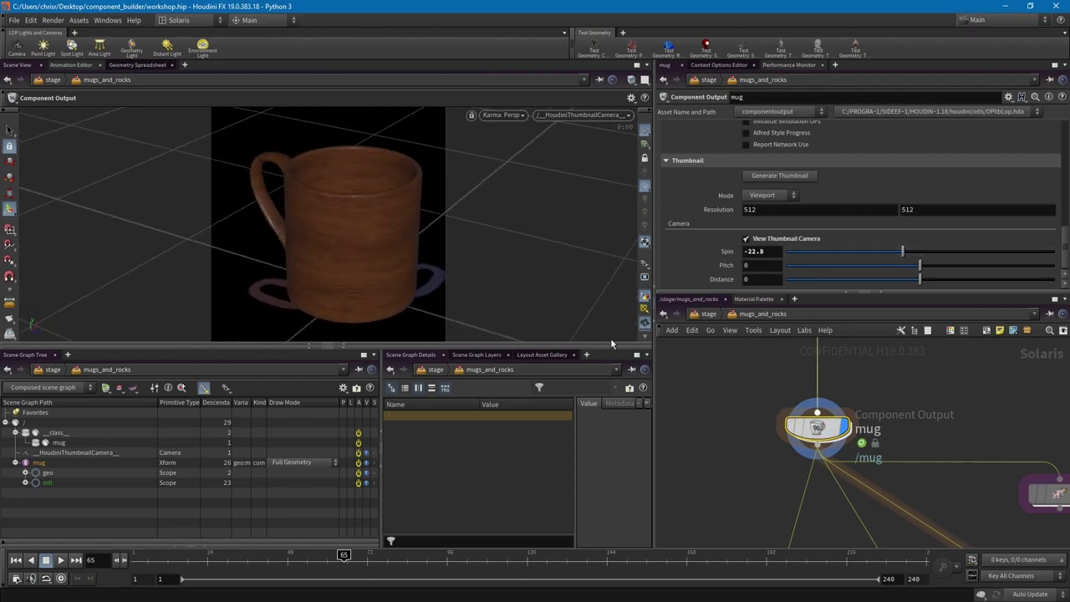
- Display the domelight1 node to light the mug and move it closer to the mug output
{"action": "middle_click_drag", "start_coordinate": [1001, 524], "coordinate": [880, 407]}
{"action": "left_click", "coordinate": [928, 509]}
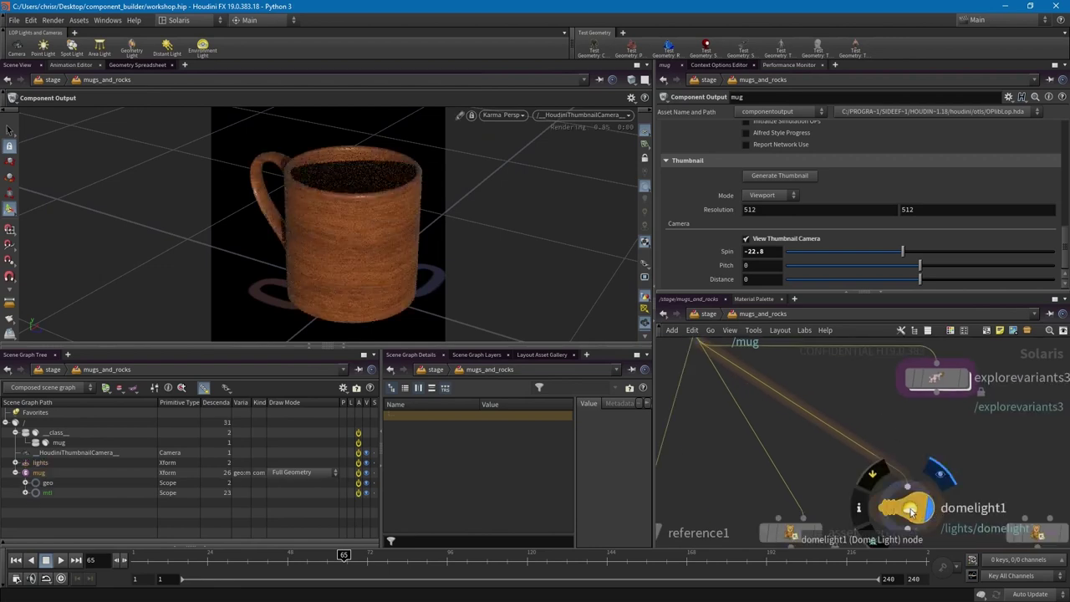
{"action": "left_click_drag", "start_coordinate": [911, 509], "coordinate": [840, 450]}
{"action": "middle_click_drag", "start_coordinate": [859, 406], "coordinate": [865, 430]}
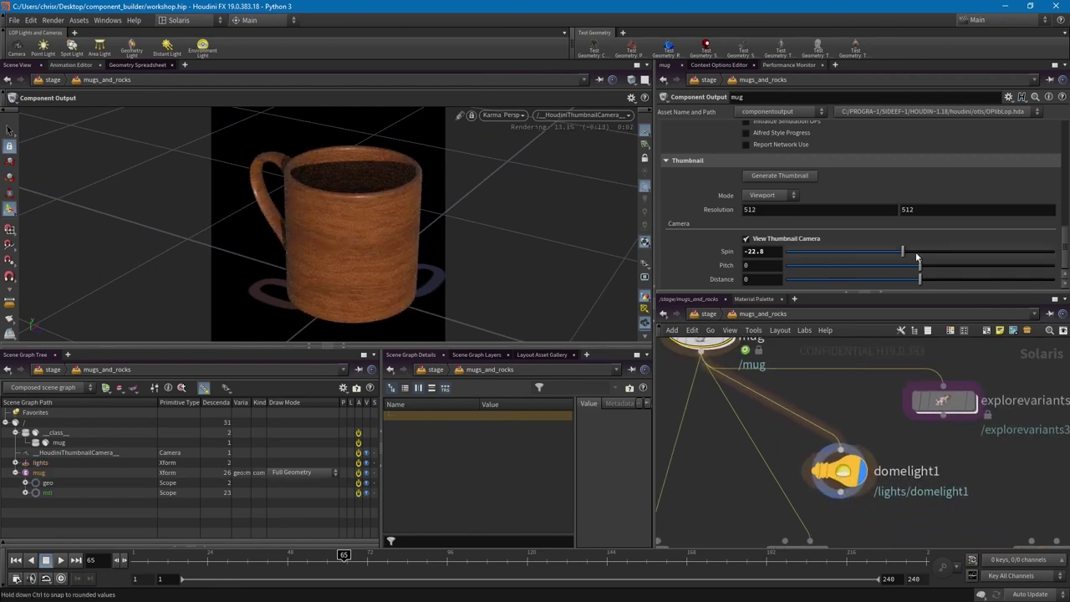
- Set the thumbnail camera's spin to about -28.8 and generate the mug's thumbnail from the viewport
{"action": "left_click_drag", "start_coordinate": [915, 251], "coordinate": [898, 262]}
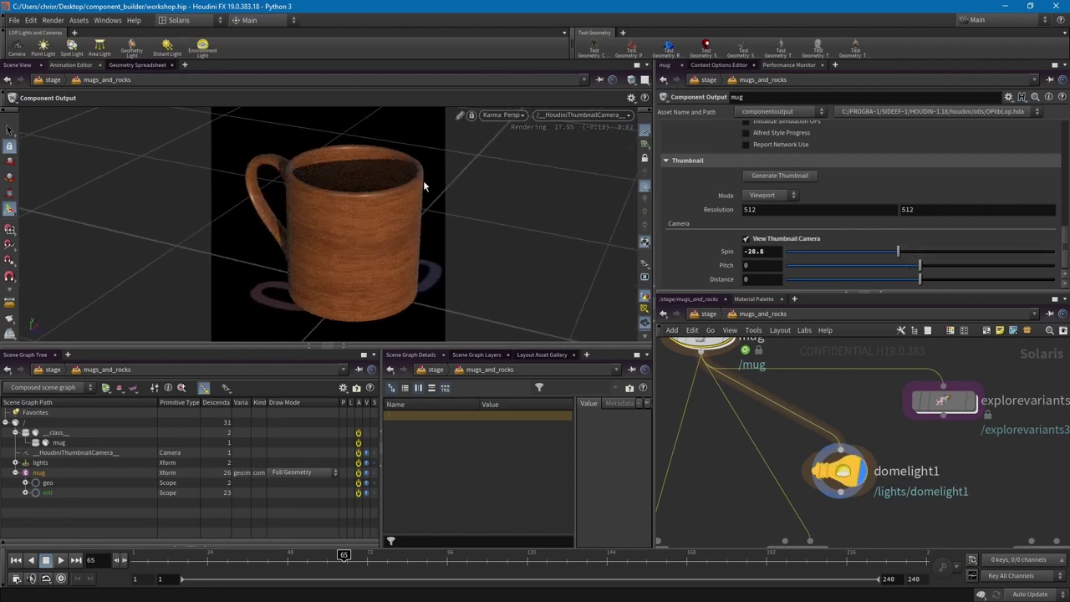
{"action": "left_click", "coordinate": [779, 176]}
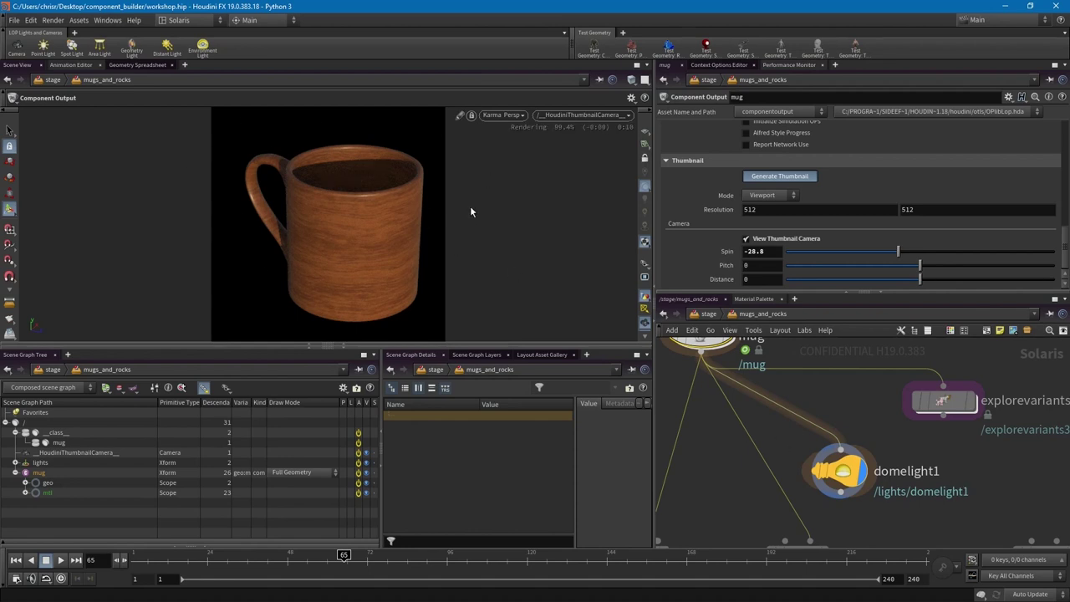
{"action": "scroll", "coordinate": [721, 249], "scroll_direction": "up", "scroll_amount": 2}
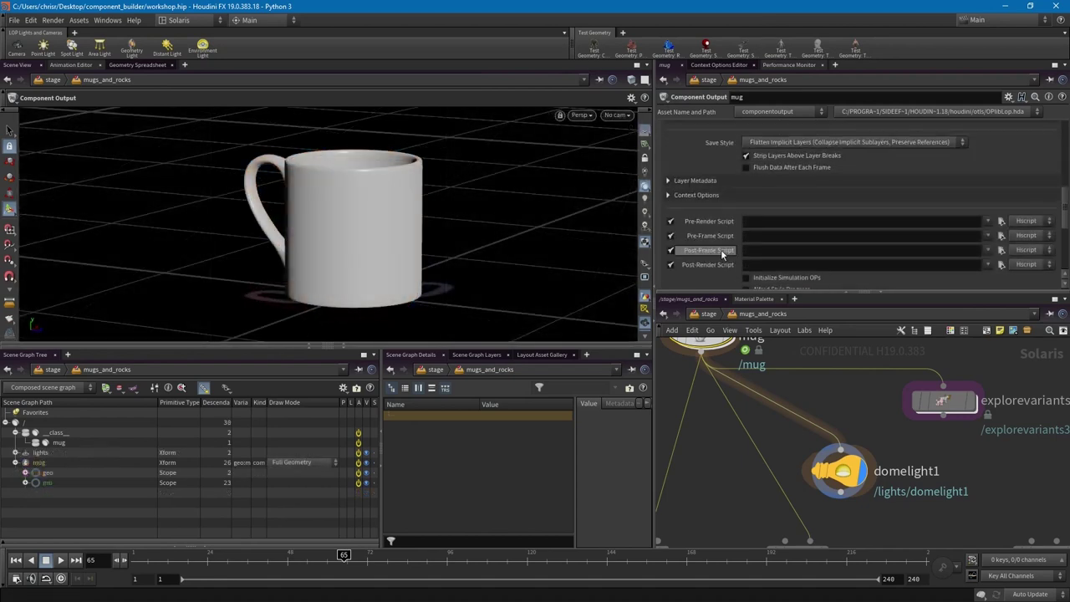
{"action": "scroll", "coordinate": [694, 201], "scroll_direction": "up", "scroll_amount": 3}
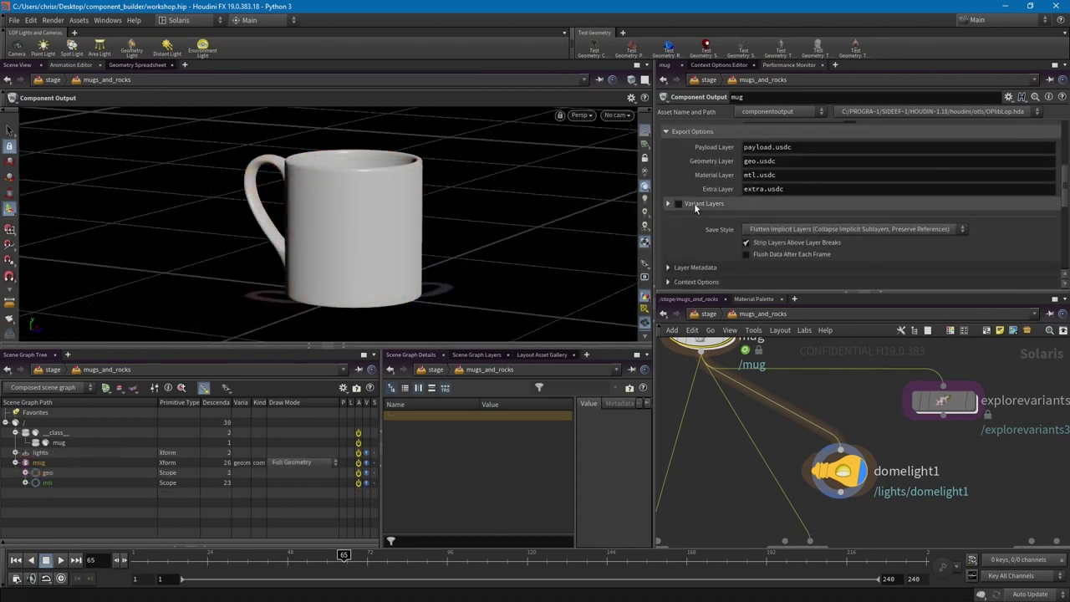
- Display the explorevariants4 node under the rock_forEach component output and frame the row of rock variants
{"action": "scroll", "coordinate": [876, 424], "scroll_direction": "down", "scroll_amount": 3}
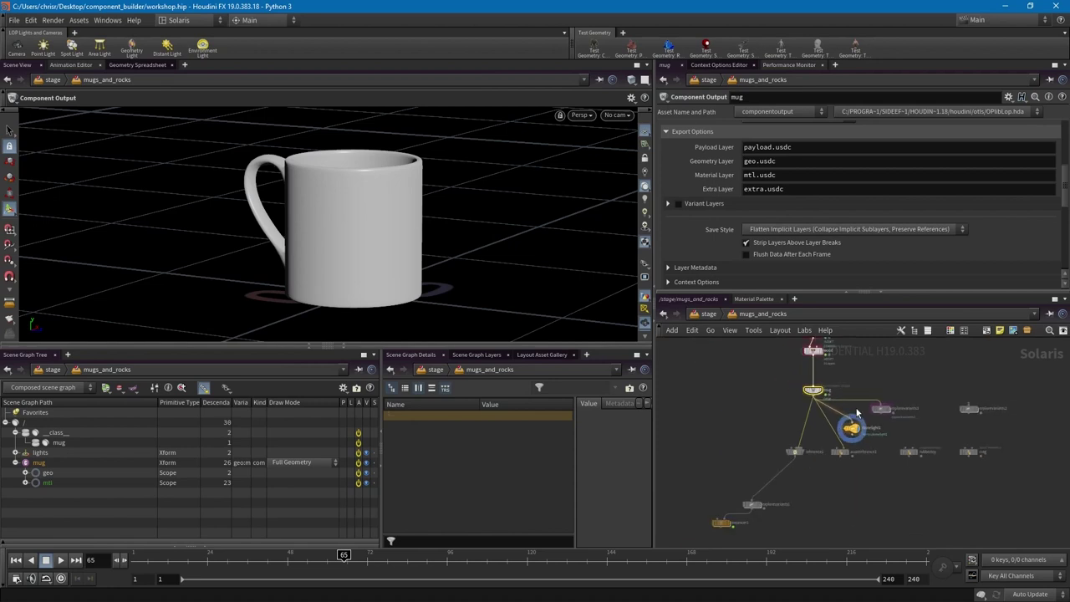
{"action": "scroll", "coordinate": [886, 381], "scroll_direction": "down", "scroll_amount": 3}
{"action": "scroll", "coordinate": [903, 387], "scroll_direction": "down", "scroll_amount": 2}
{"action": "middle_click_drag", "start_coordinate": [919, 390], "coordinate": [789, 418]}
{"action": "middle_click_drag", "start_coordinate": [945, 401], "coordinate": [713, 384]}
{"action": "scroll", "coordinate": [842, 366], "scroll_direction": "up", "scroll_amount": 4}
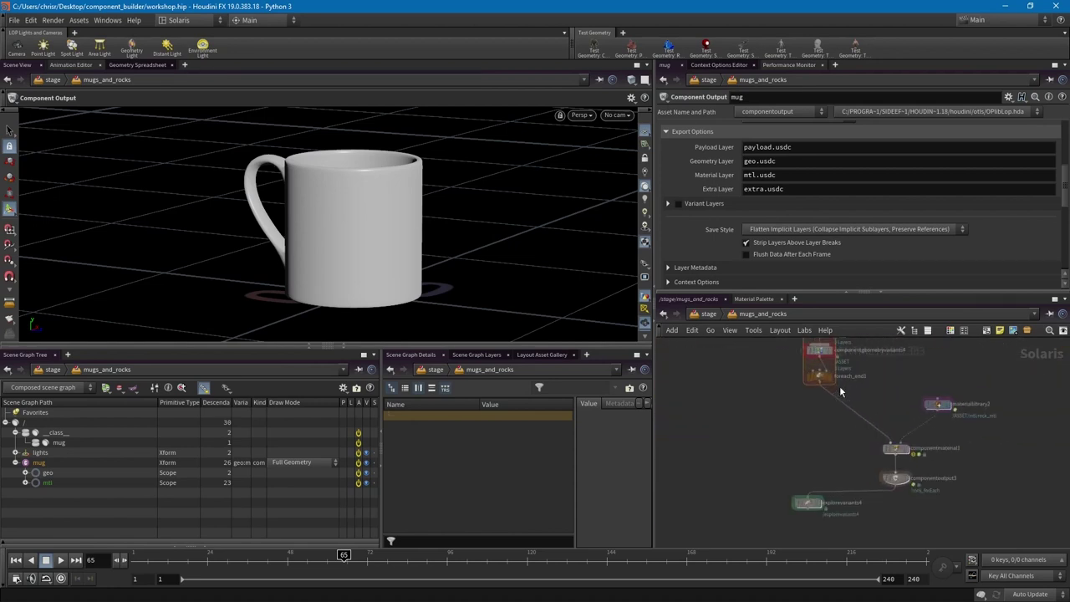
{"action": "left_click", "coordinate": [811, 527]}
{"action": "left_click", "coordinate": [807, 527]}
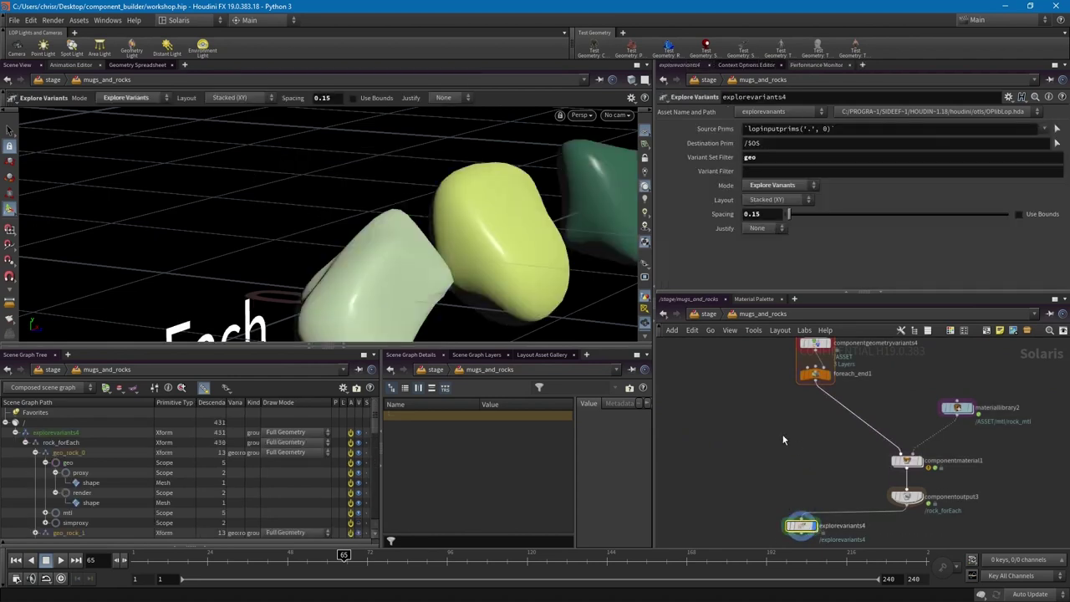
{"action": "right_click_drag", "start_coordinate": [354, 206], "coordinate": [440, 240], "text": "alt"}
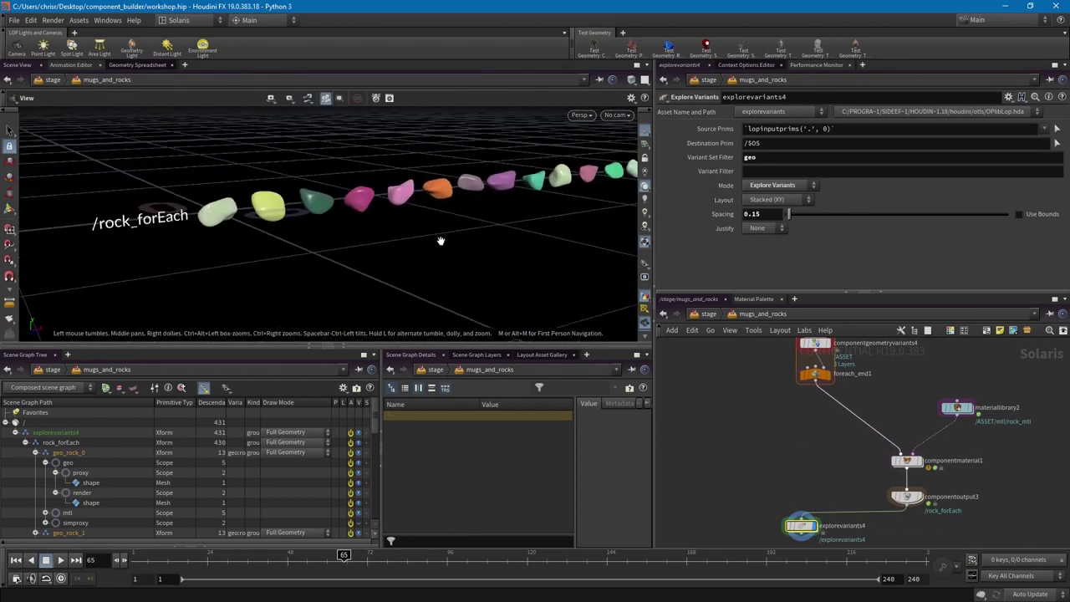
{"action": "left_click_drag", "start_coordinate": [439, 240], "coordinate": [459, 238], "text": "alt"}
{"action": "scroll", "coordinate": [459, 239], "scroll_direction": "up", "scroll_amount": 1}
{"action": "key", "text": "Return"}
- Show the Layout Asset Gallery and widen its pane
{"action": "left_click", "coordinate": [533, 354]}
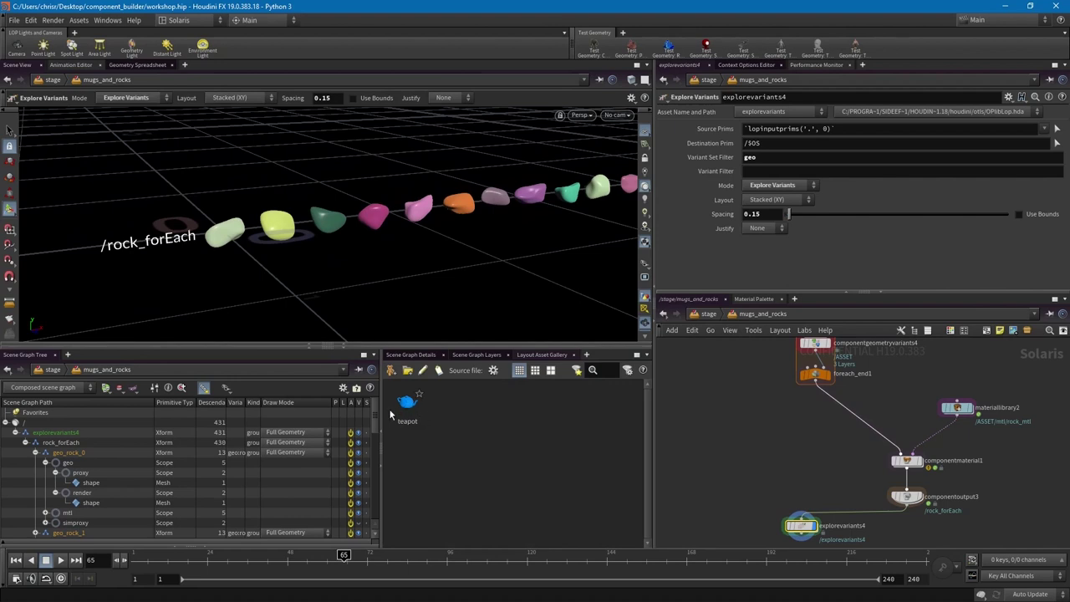
{"action": "left_click_drag", "start_coordinate": [379, 404], "coordinate": [328, 404]}
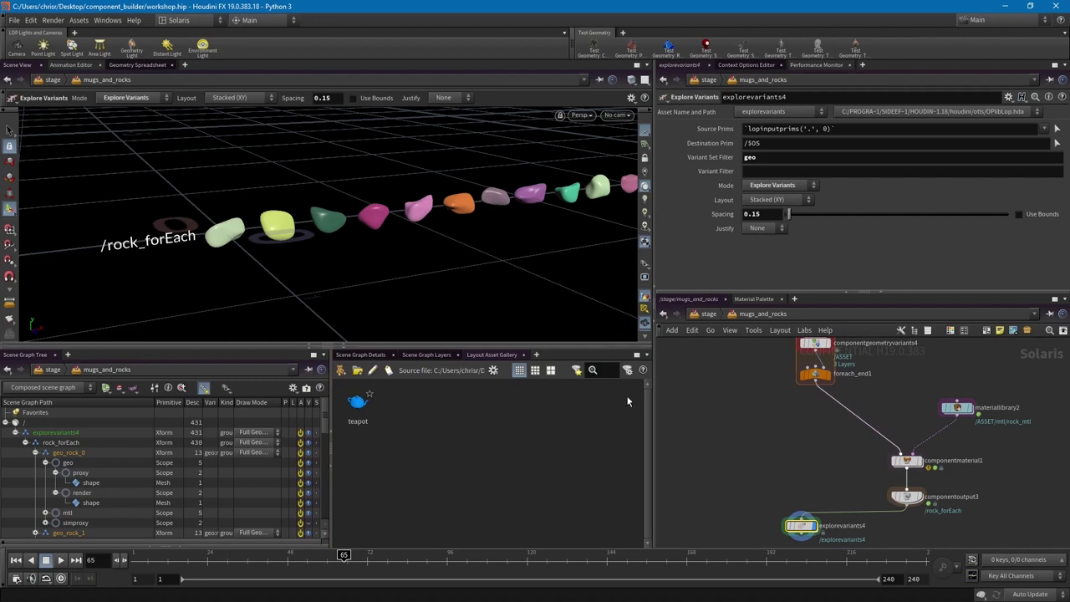
{"action": "key", "text": "Escape"}
- Set the foreach_end1 node's number of iterations to 5 to reduce the row of rock variants
{"action": "left_click_drag", "start_coordinate": [540, 264], "coordinate": [364, 270]}
{"action": "key", "text": "Return"}
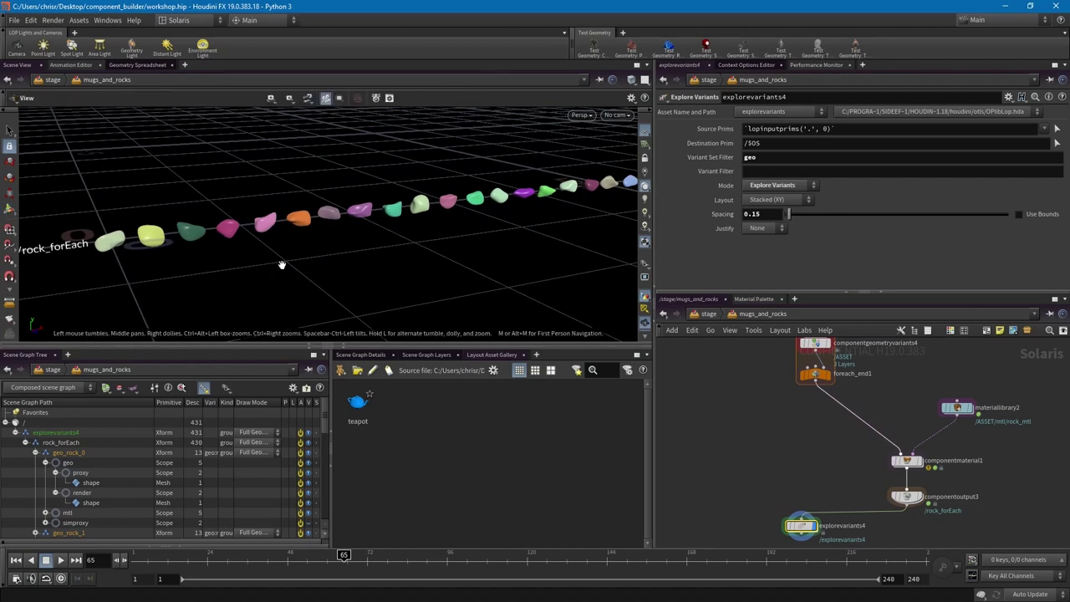
{"action": "middle_click_drag", "start_coordinate": [282, 265], "coordinate": [326, 262], "text": "alt"}
{"action": "left_click_drag", "start_coordinate": [776, 363], "coordinate": [853, 402]}
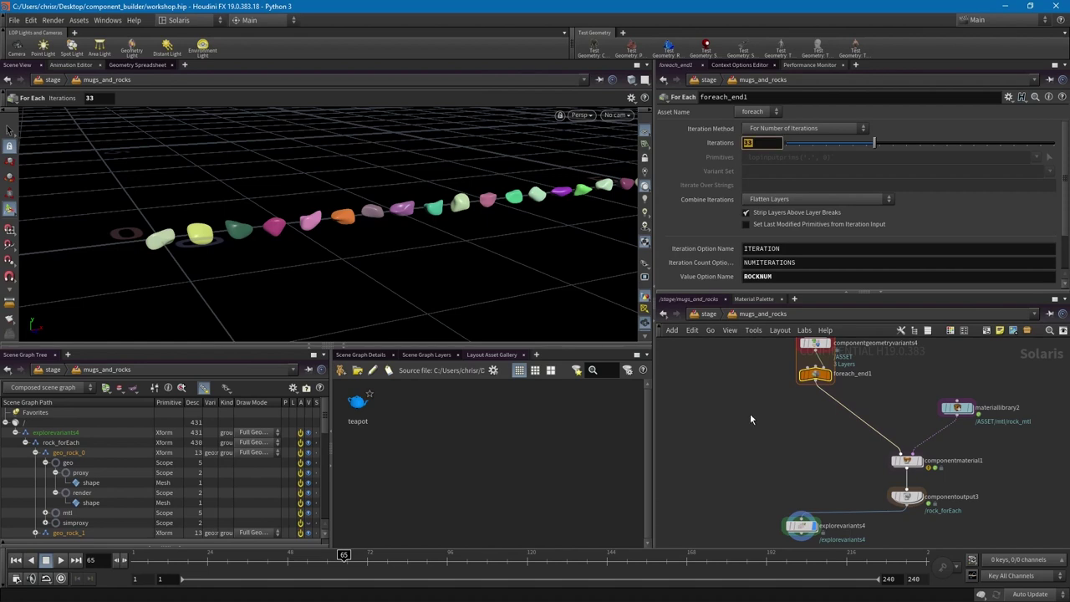
{"action": "type", "text": "5"}
{"action": "key", "text": "Return"}
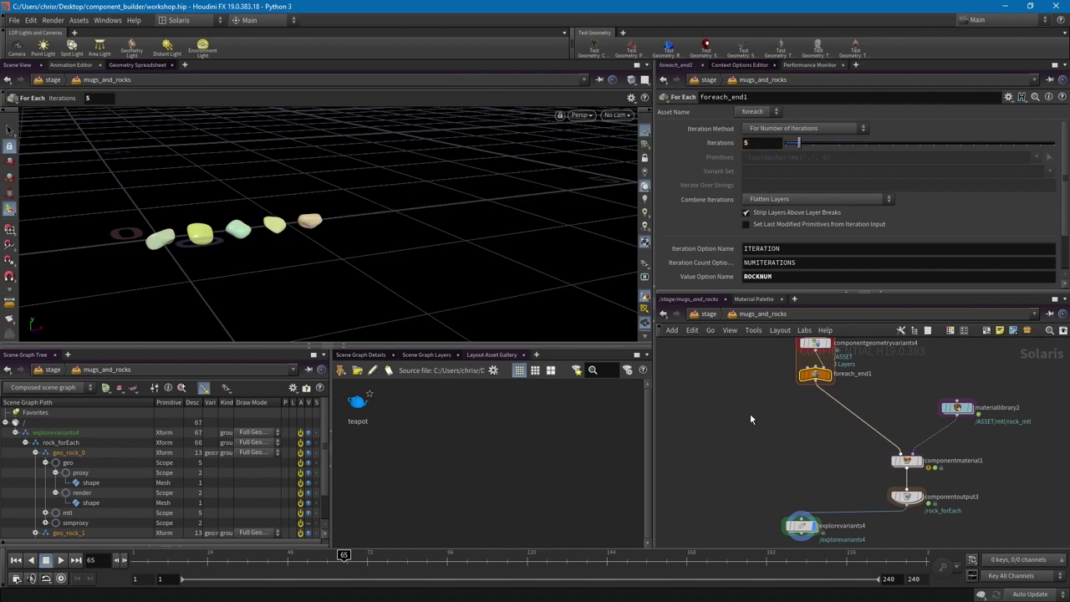
- Select and display the componentoutput3 node of the rock_forEach component
{"action": "middle_click_drag", "start_coordinate": [751, 451], "coordinate": [742, 417]}
{"action": "left_click_drag", "start_coordinate": [811, 497], "coordinate": [803, 458]}
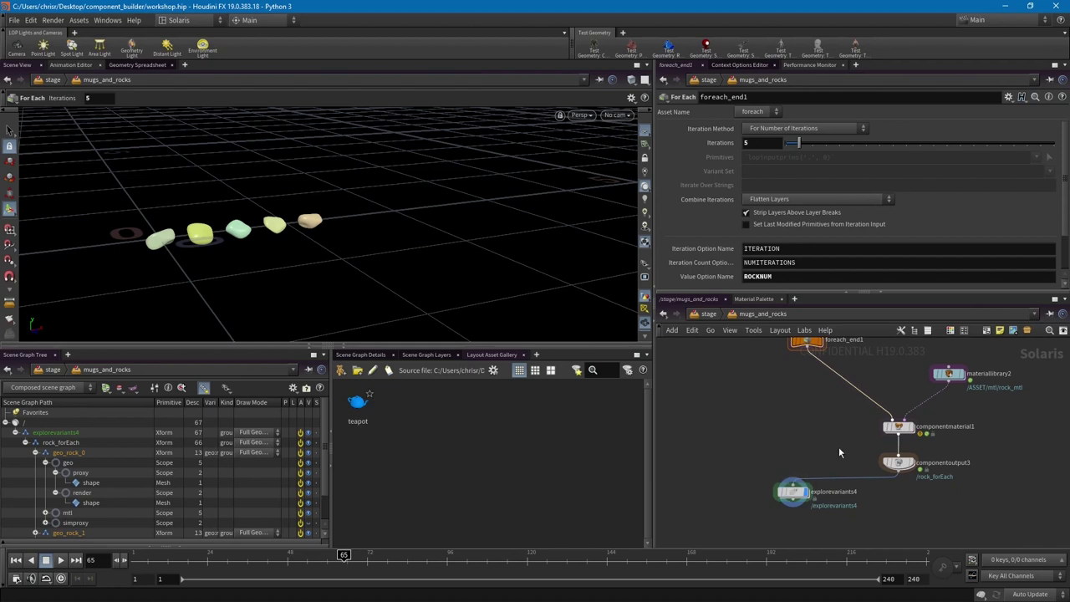
{"action": "left_click", "coordinate": [910, 462]}
{"action": "left_click", "coordinate": [902, 465]}
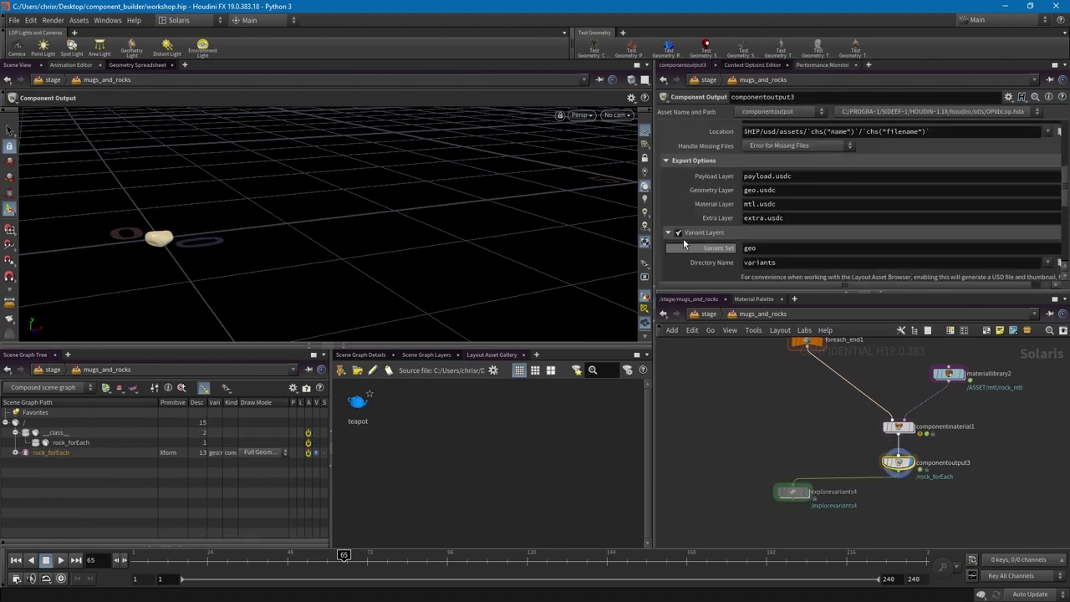
- Examine the Variant Layers export options of componentoutput3, including the variant set and directory name
{"action": "scroll", "coordinate": [687, 176], "scroll_direction": "down", "scroll_amount": 3}
{"action": "left_click", "coordinate": [678, 160]}
{"action": "left_click", "coordinate": [677, 160]}
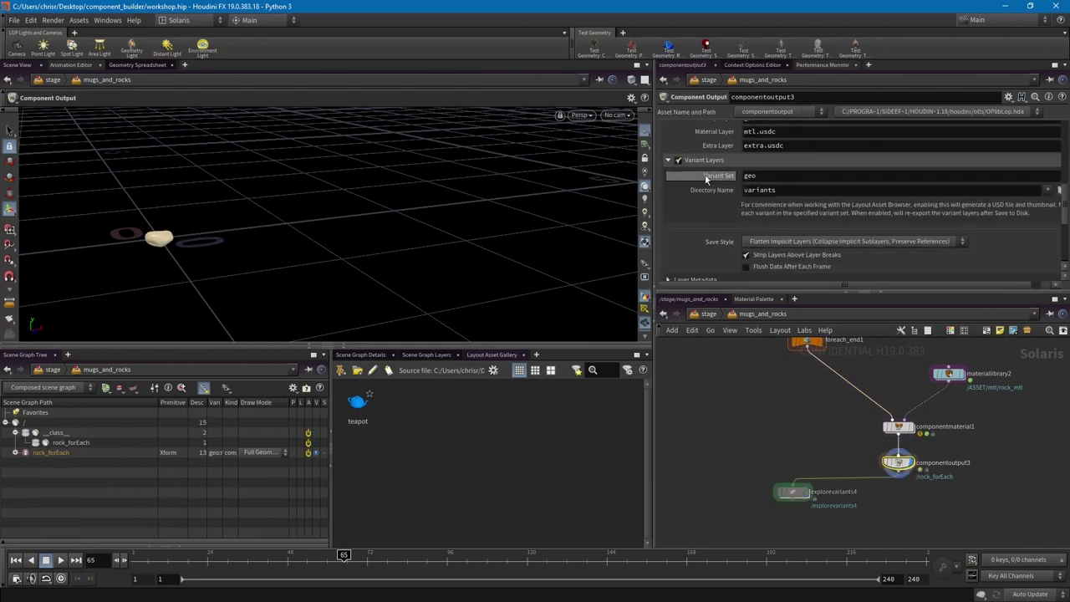
{"action": "scroll", "coordinate": [698, 196], "scroll_direction": "down", "scroll_amount": 2}
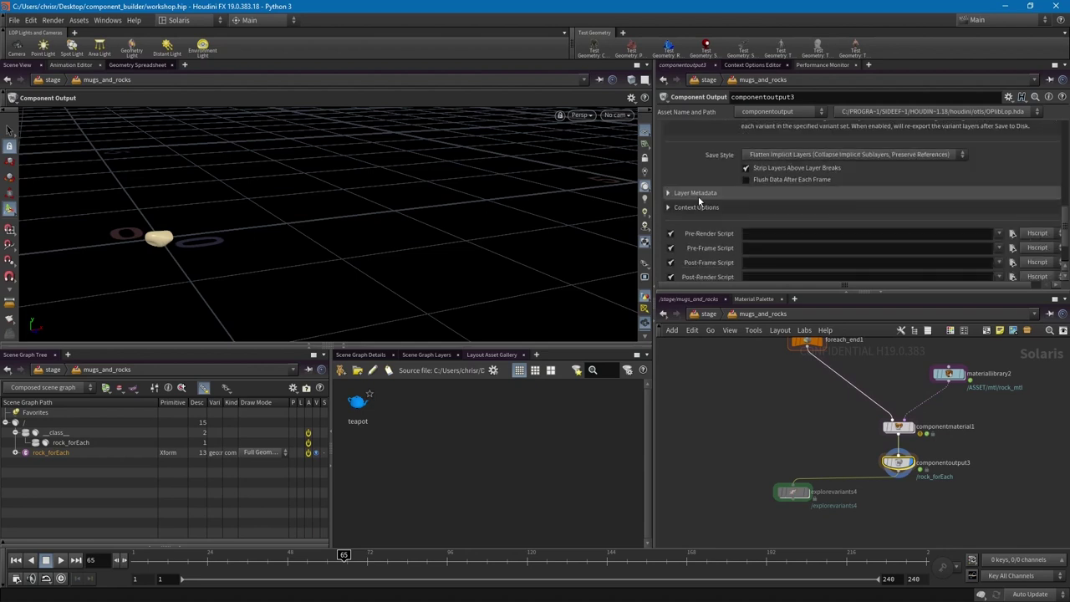
{"action": "scroll", "coordinate": [698, 196], "scroll_direction": "up", "scroll_amount": 2}
{"action": "scroll", "coordinate": [698, 195], "scroll_direction": "up", "scroll_amount": 1}
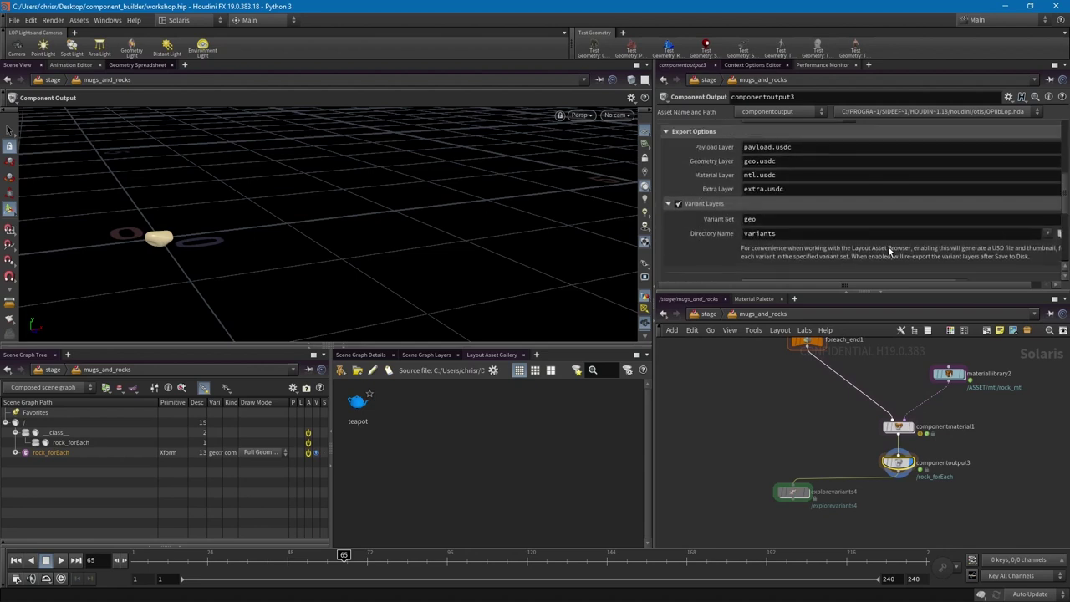
- Widen the parameter pane and save the rock_forEach component to disk
{"action": "left_click_drag", "start_coordinate": [654, 211], "coordinate": [594, 211]}
{"action": "scroll", "coordinate": [689, 176], "scroll_direction": "up", "scroll_amount": 3}
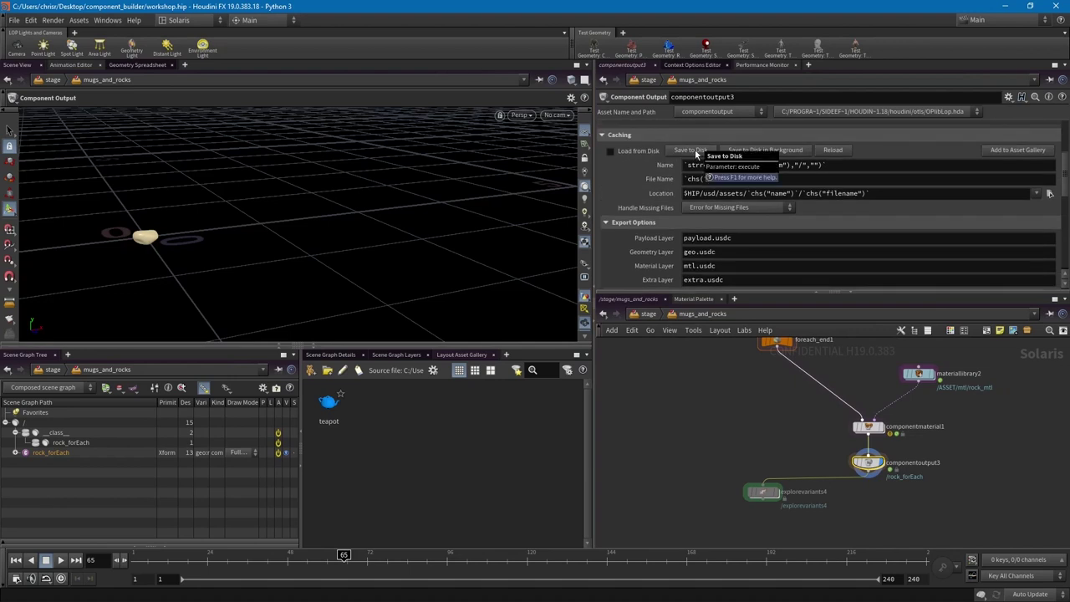
{"action": "left_click", "coordinate": [695, 149]}
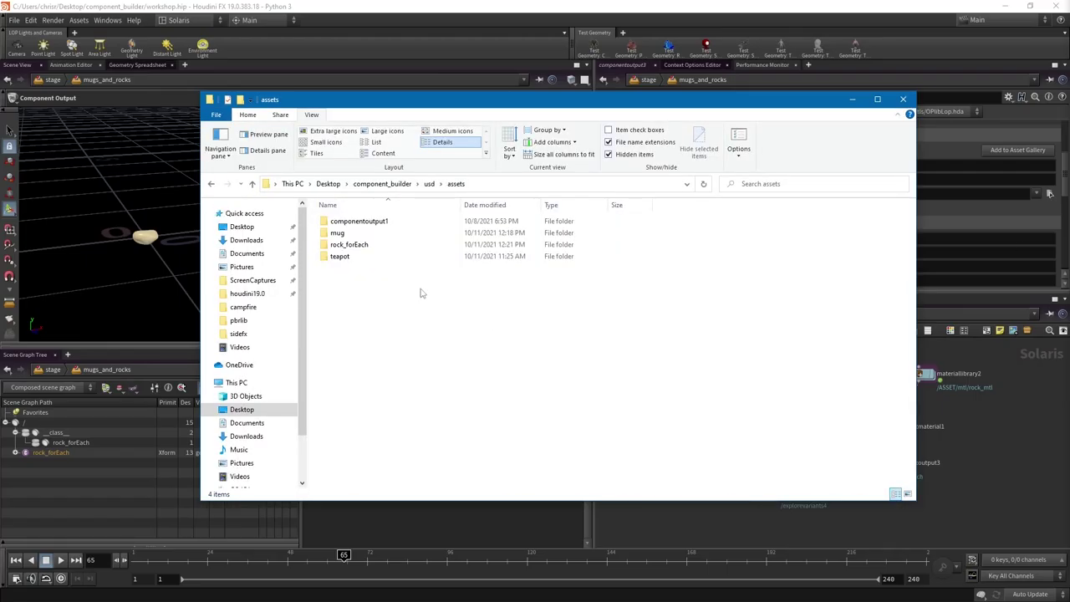
- Inspect the exported files in the rock_forEach folder and its variants subfolder in File Explorer, and return to Houdini
{"action": "left_click_drag", "start_coordinate": [457, 103], "coordinate": [241, 80]}
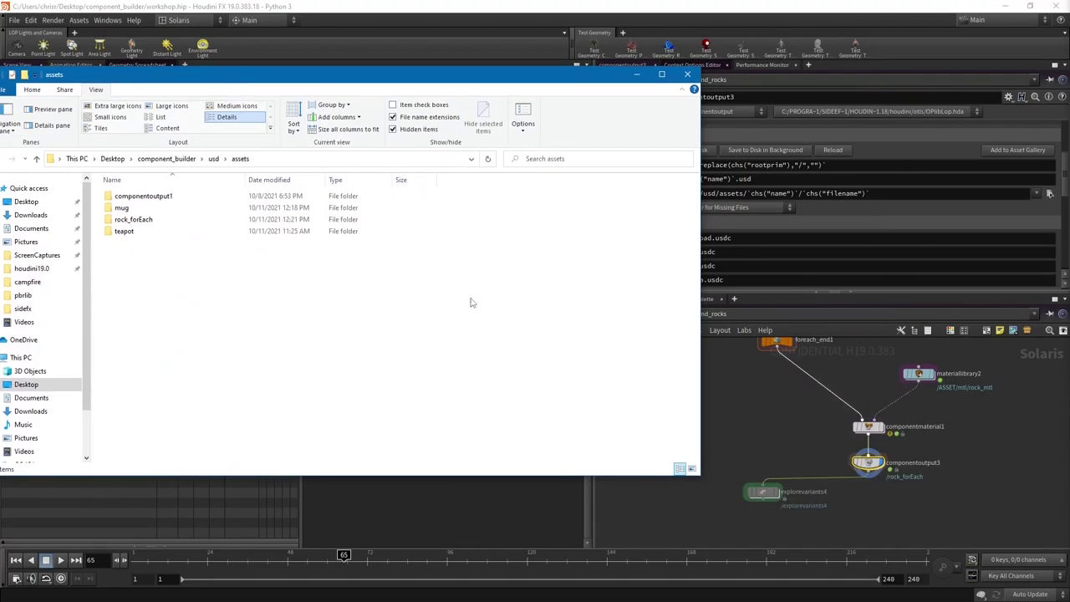
{"action": "double_click", "coordinate": [133, 220]}
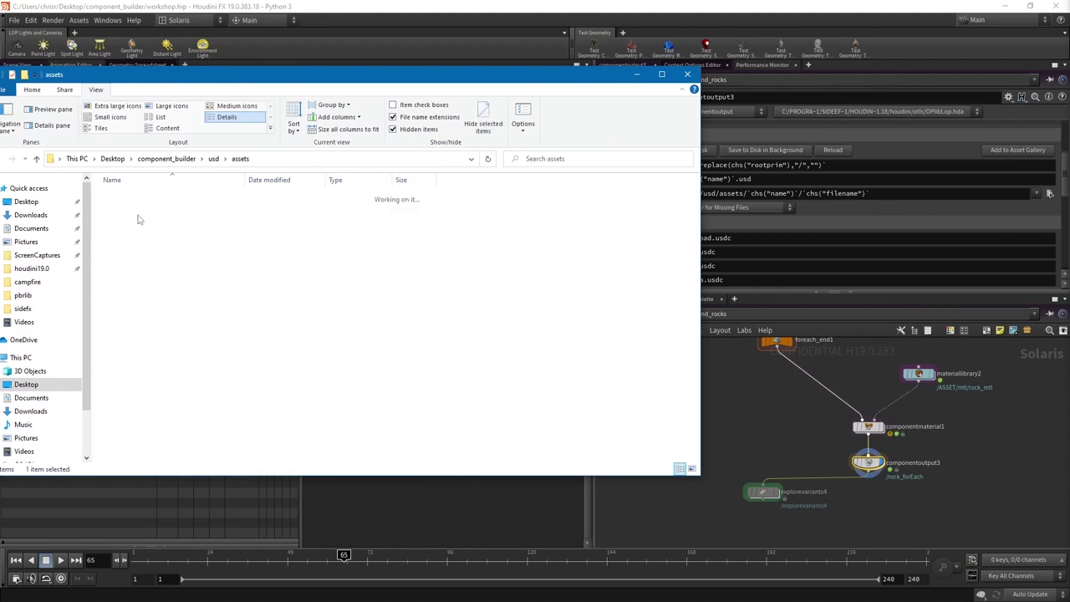
{"action": "left_click_drag", "start_coordinate": [204, 77], "coordinate": [408, 66]}
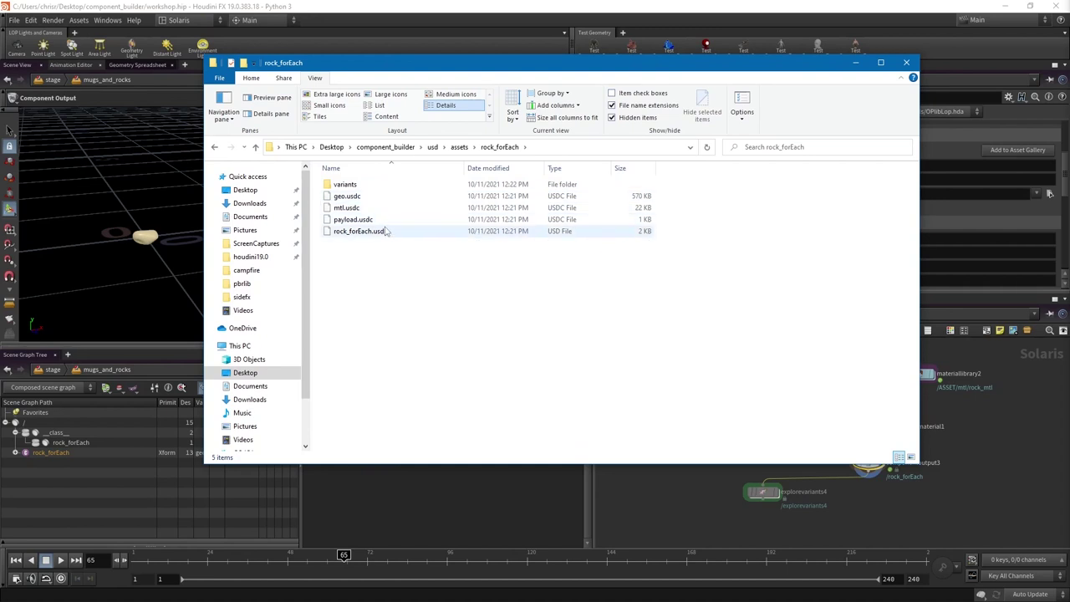
{"action": "double_click", "coordinate": [373, 190]}
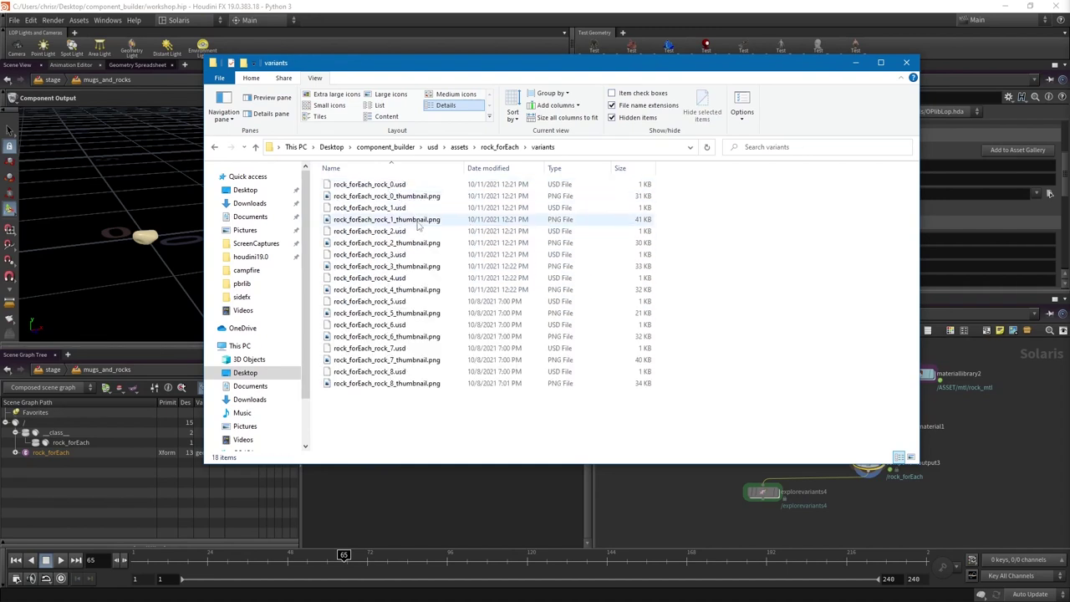
{"action": "left_click", "coordinate": [951, 211]}
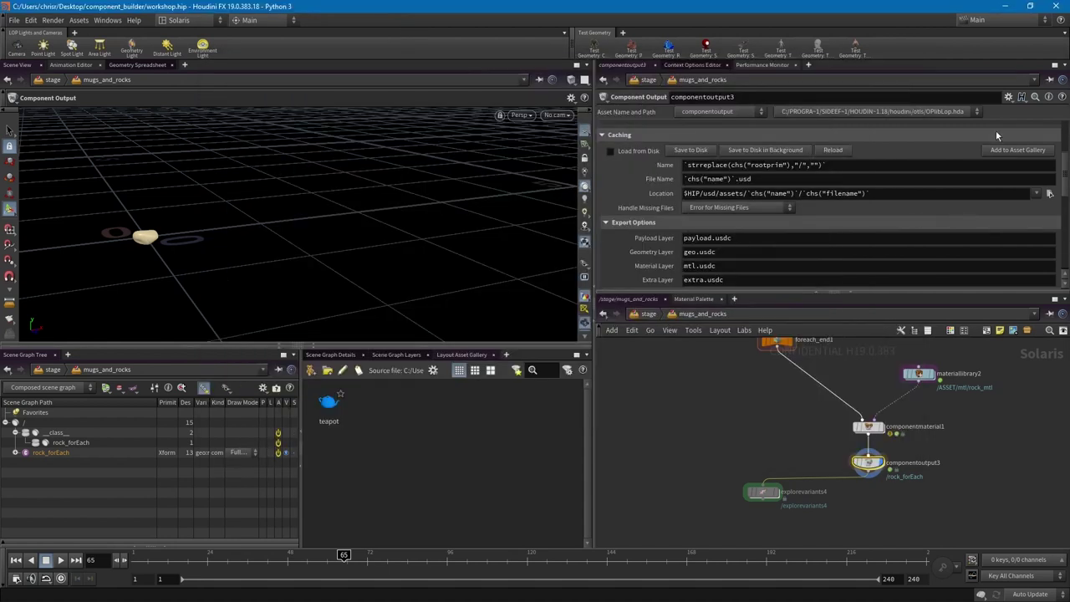
- Add the rock_forEach component and its variants to the asset gallery from componentoutput3, keeping Variant Layers enabled
{"action": "left_click", "coordinate": [1008, 149]}
{"action": "scroll", "coordinate": [649, 212], "scroll_direction": "down", "scroll_amount": 3}
{"action": "left_click", "coordinate": [619, 208]}
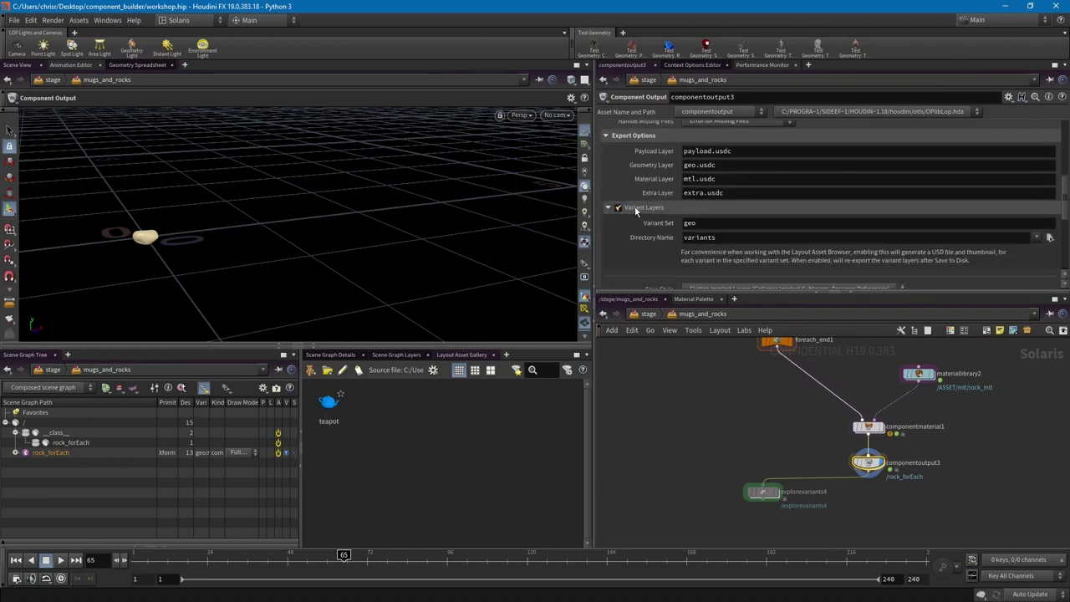
{"action": "scroll", "coordinate": [635, 211], "scroll_direction": "up", "scroll_amount": 3}
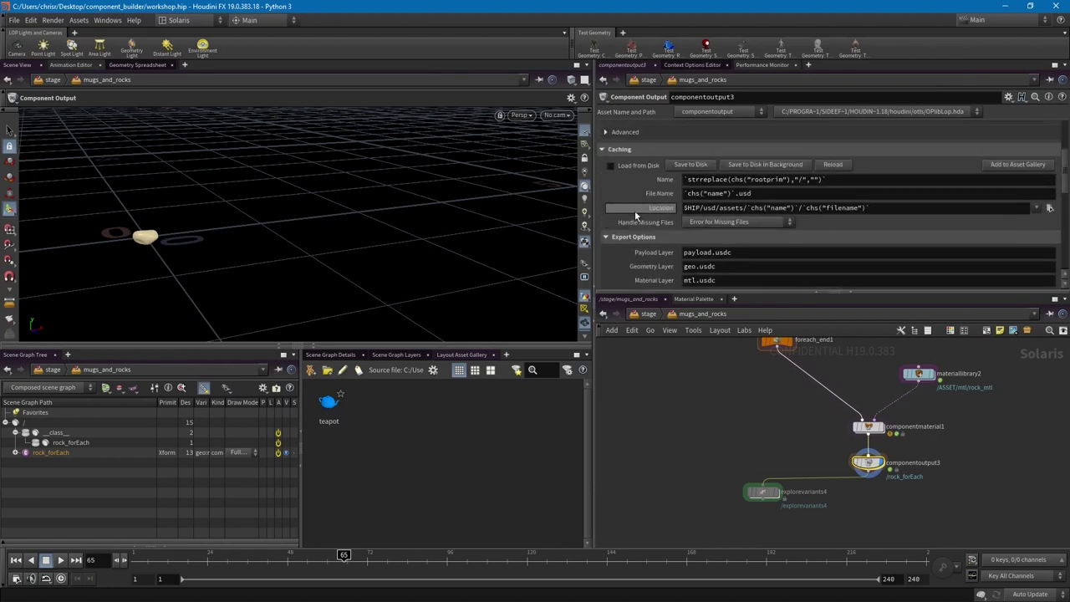
{"action": "left_click", "coordinate": [1014, 165]}
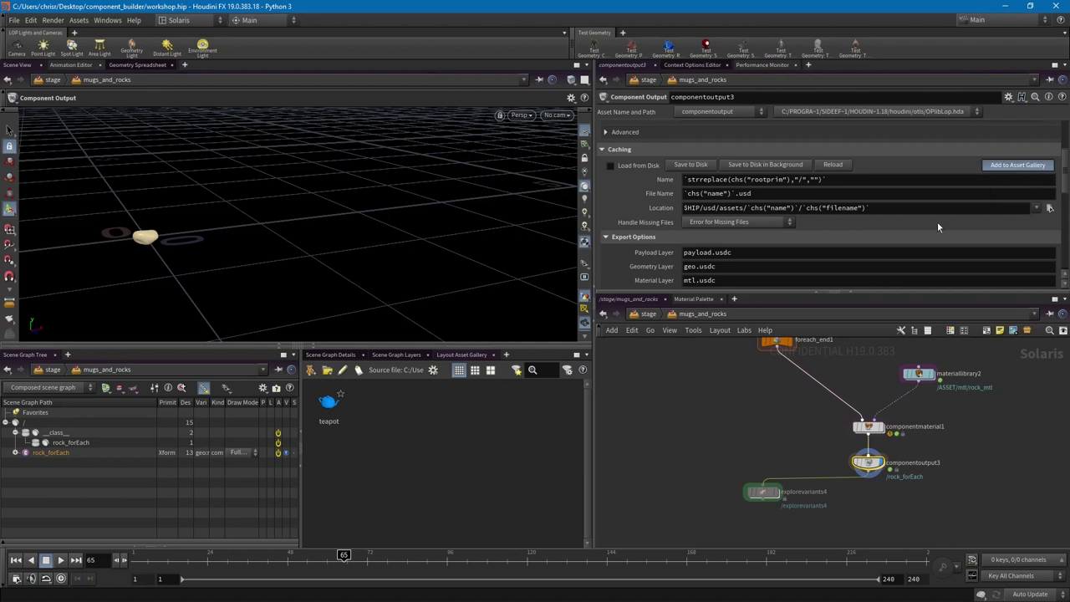
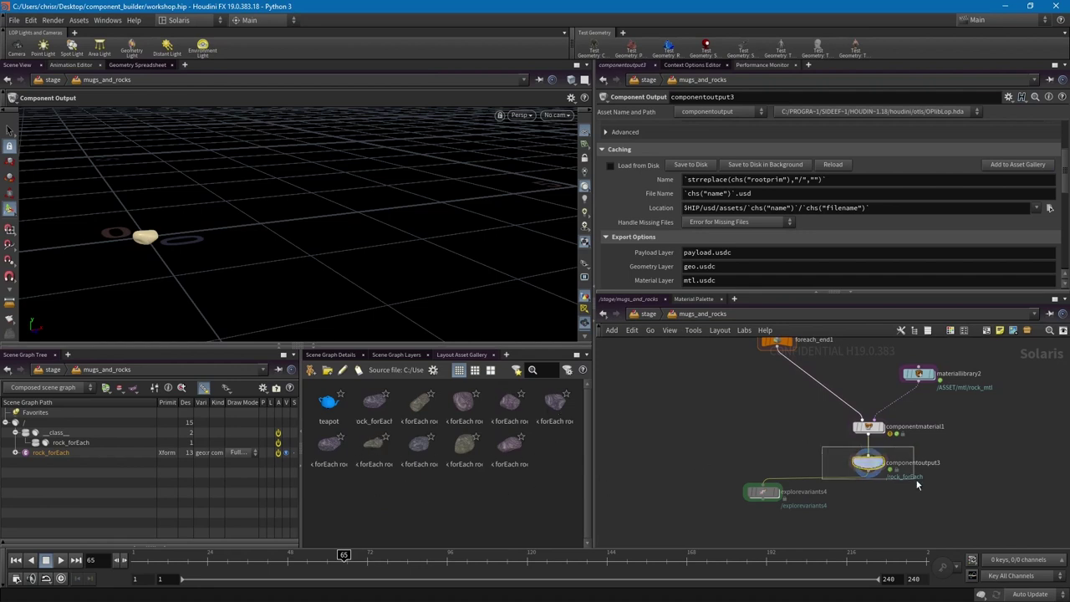
{"action": "scroll", "coordinate": [642, 255], "scroll_direction": "up", "scroll_amount": 2}
{"action": "scroll", "coordinate": [642, 255], "scroll_direction": "up", "scroll_amount": 2}
{"action": "scroll", "coordinate": [643, 255], "scroll_direction": "down", "scroll_amount": 4}
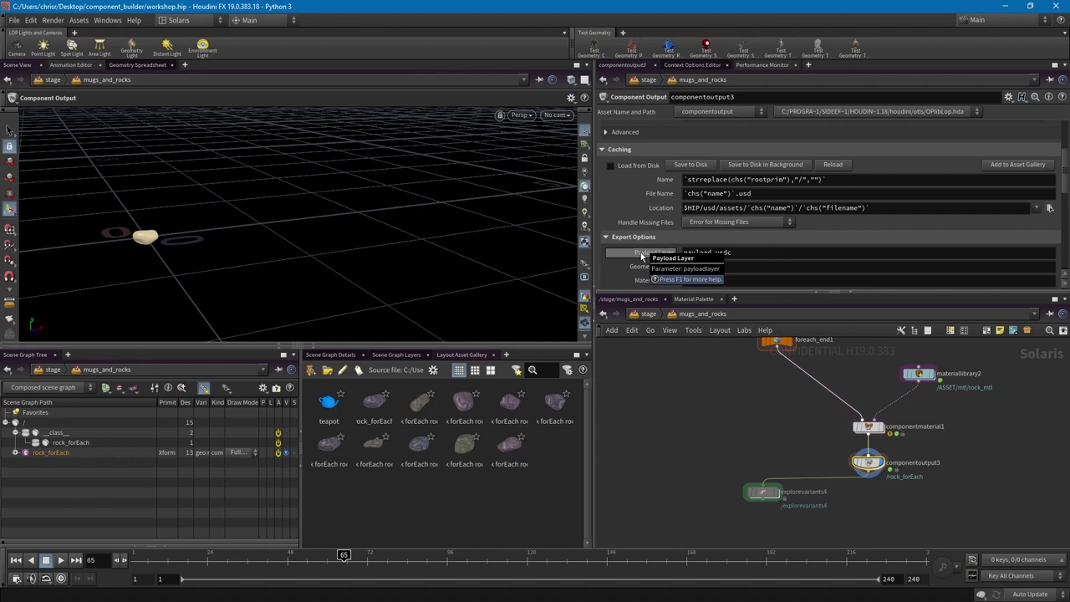
- Move the reference1 node farther from the other nodes under the mug component output and display it
{"action": "left_click", "coordinate": [728, 421]}
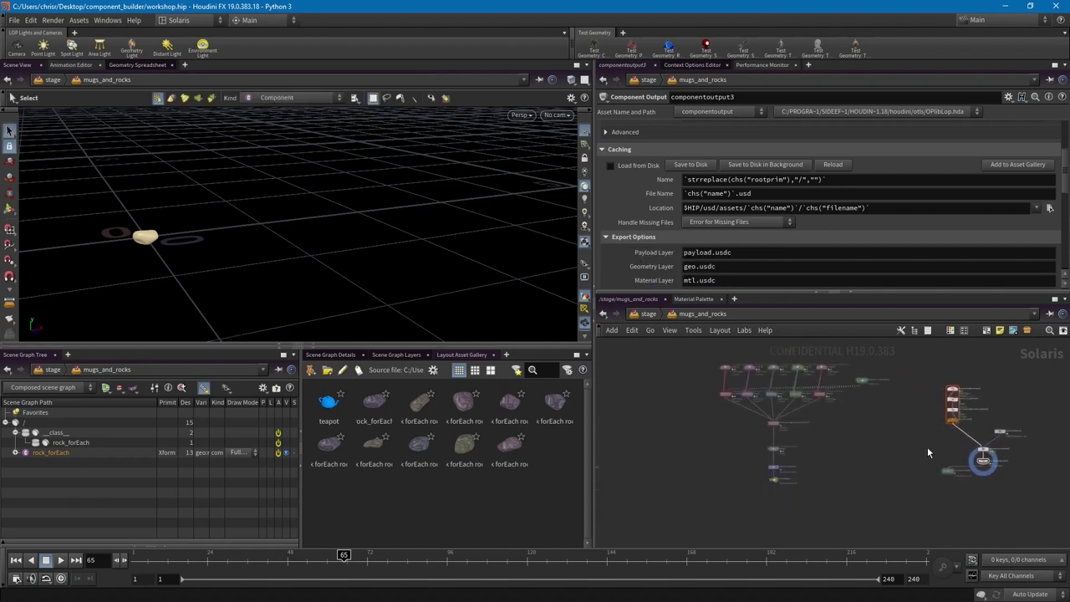
{"action": "middle_click_drag", "start_coordinate": [847, 459], "coordinate": [1024, 415]}
{"action": "scroll", "coordinate": [759, 382], "scroll_direction": "up", "scroll_amount": 5}
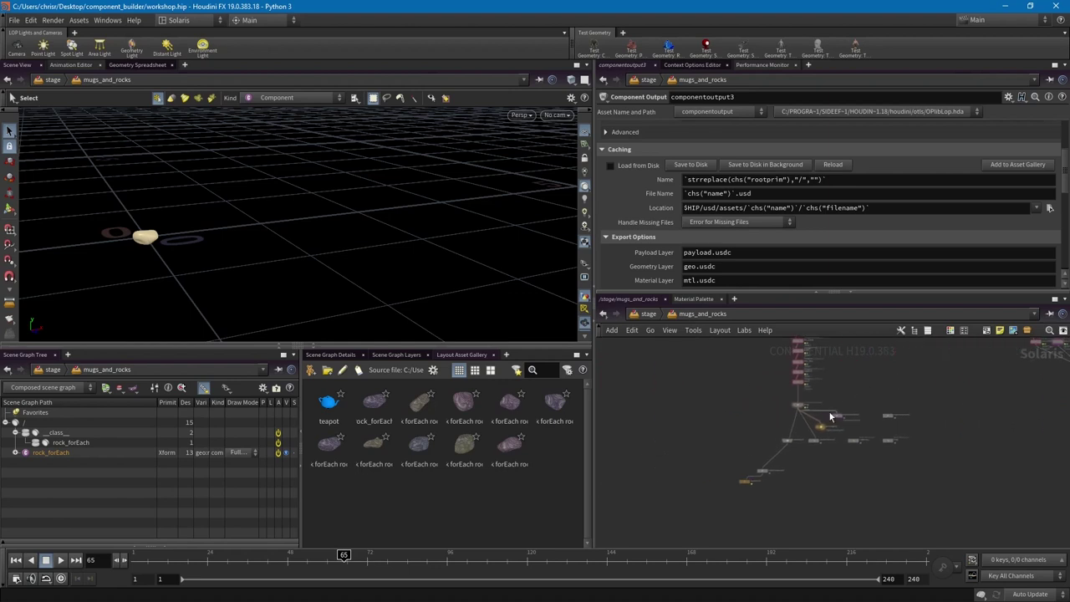
{"action": "left_click", "coordinate": [796, 397]}
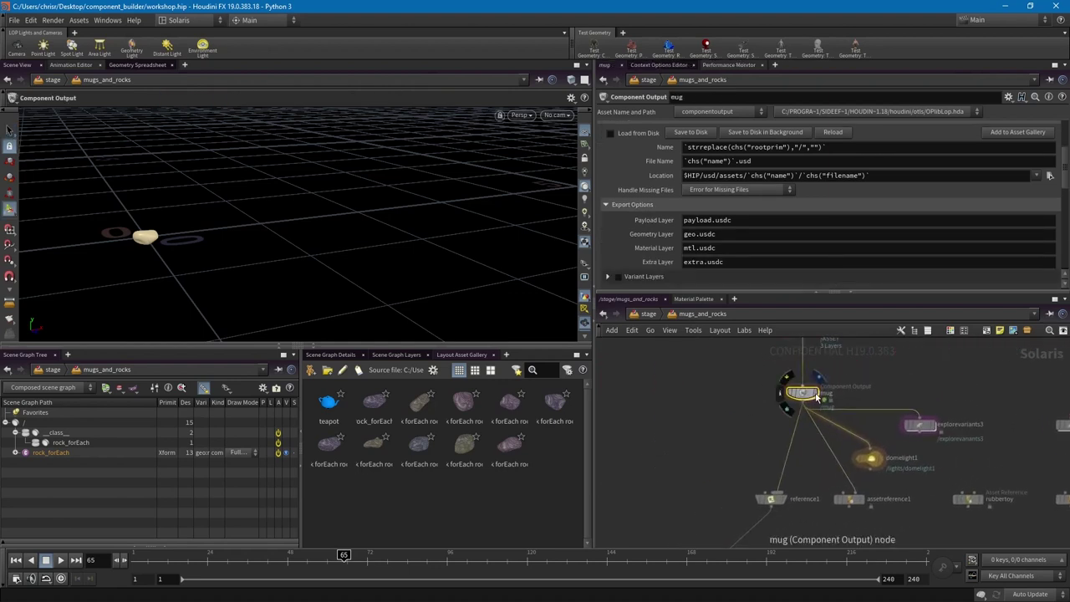
{"action": "middle_click_drag", "start_coordinate": [766, 439], "coordinate": [775, 409]}
{"action": "left_click_drag", "start_coordinate": [784, 473], "coordinate": [694, 443]}
{"action": "middle_click_drag", "start_coordinate": [748, 395], "coordinate": [743, 425]}
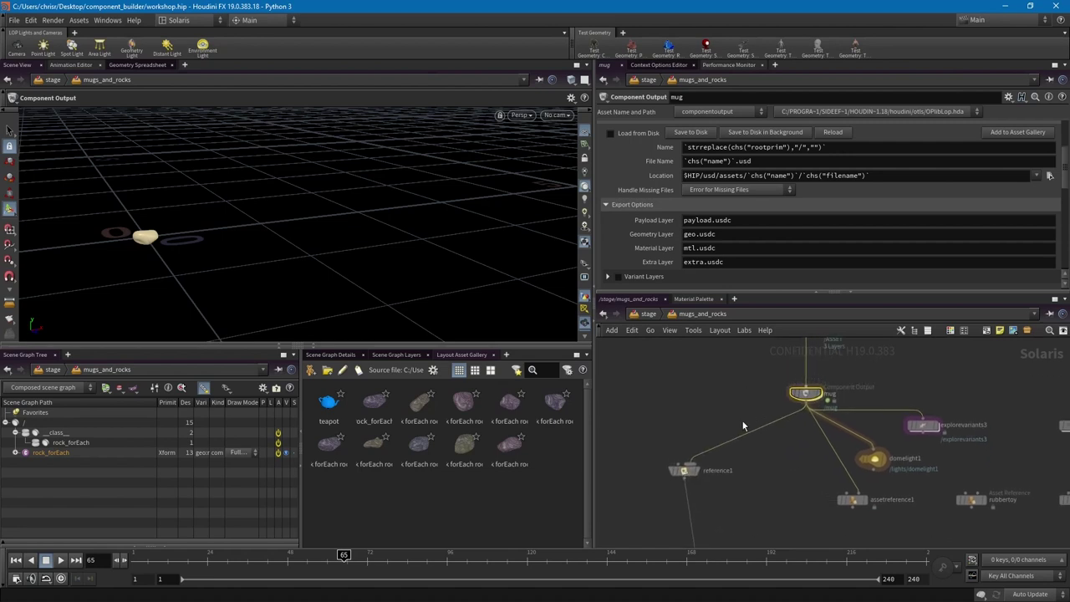
{"action": "scroll", "coordinate": [753, 472], "scroll_direction": "up", "scroll_amount": 3}
{"action": "left_click", "coordinate": [721, 456]}
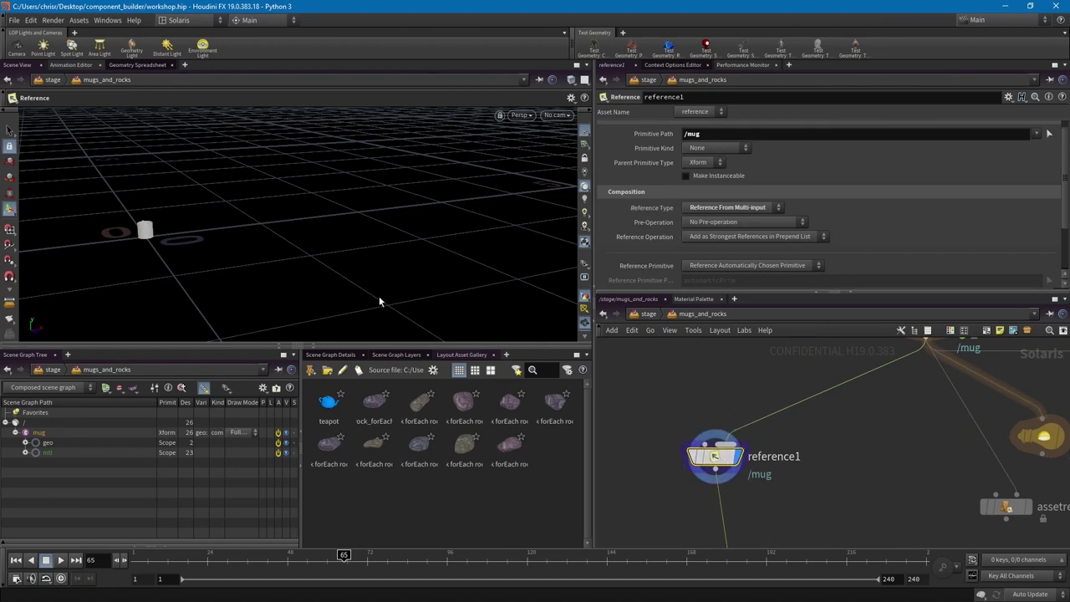
- Enable Load from Disk on the mug component output
{"action": "middle_click_drag", "start_coordinate": [915, 340], "coordinate": [835, 404]}
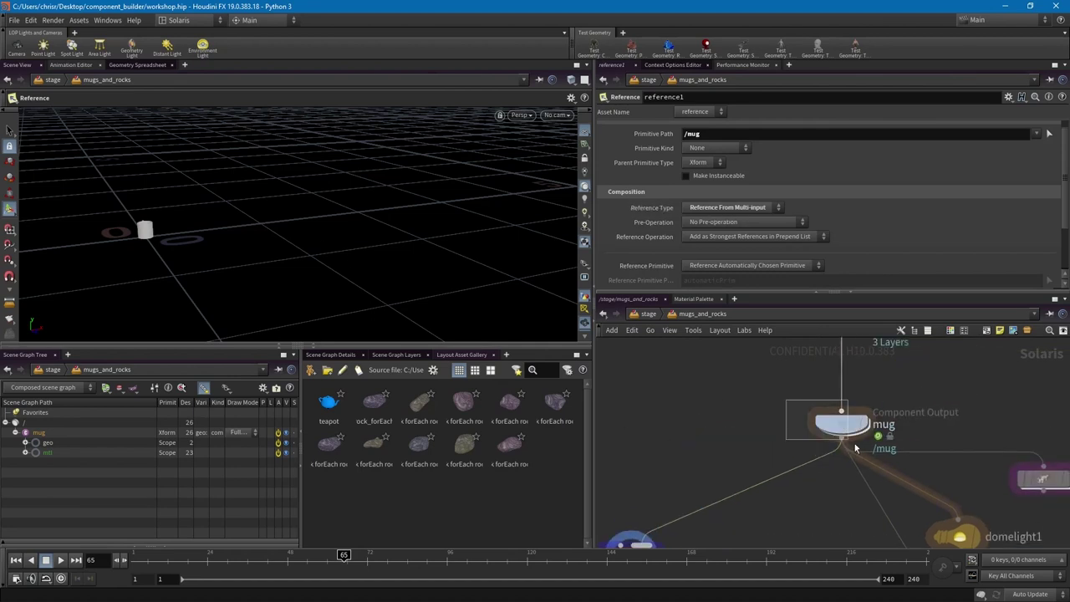
{"action": "left_click", "coordinate": [839, 418]}
{"action": "middle_click_drag", "start_coordinate": [743, 449], "coordinate": [892, 378]}
{"action": "scroll", "coordinate": [647, 214], "scroll_direction": "up", "scroll_amount": 3}
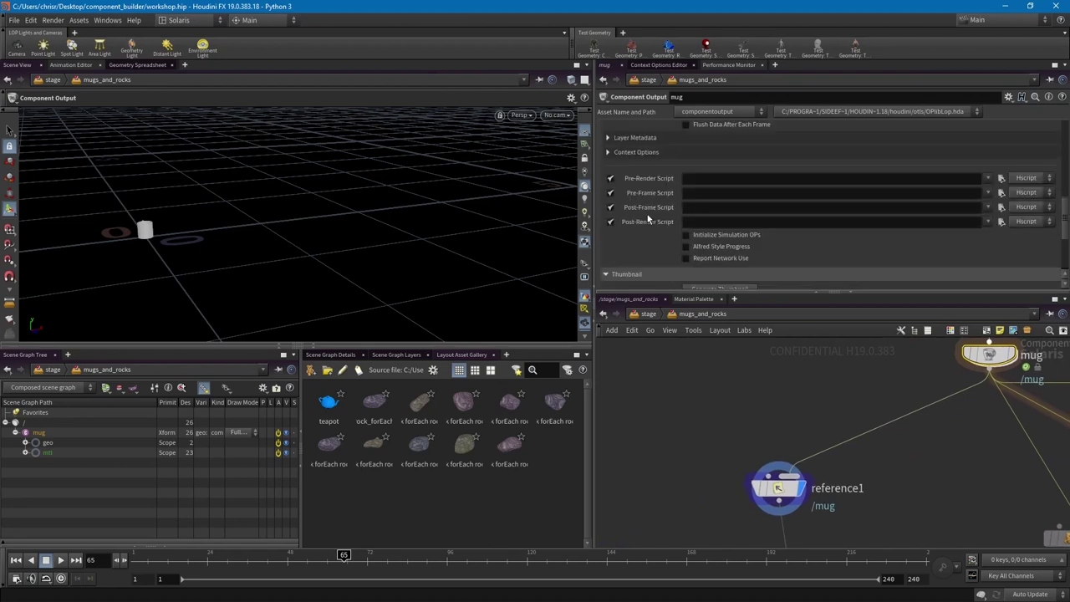
{"action": "left_click", "coordinate": [635, 193]}
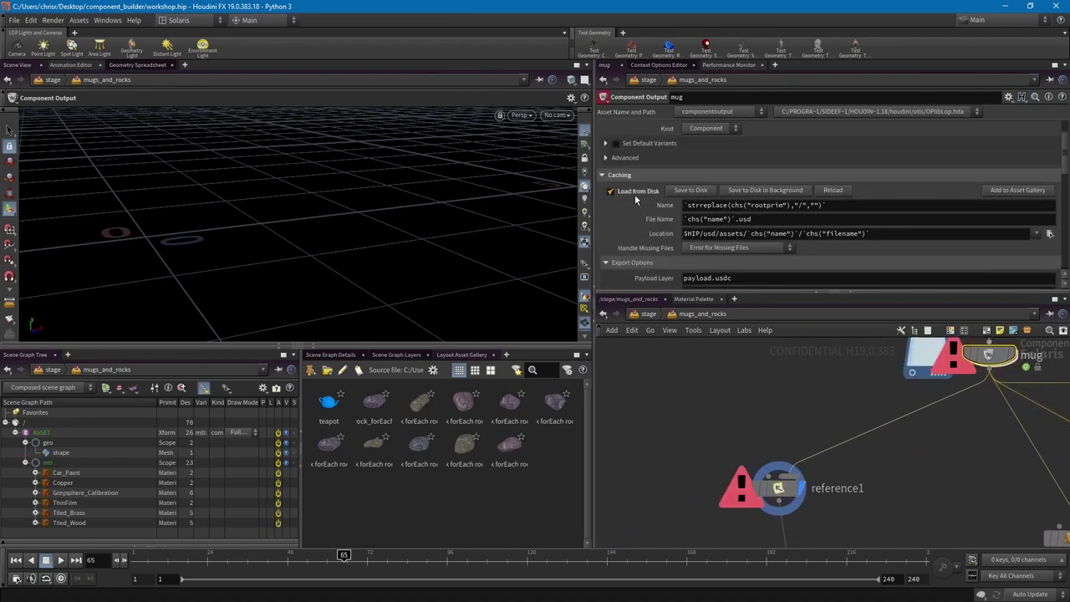
- Select the reference1 node and frame the referenced mug in the viewport
{"action": "left_click", "coordinate": [777, 487]}
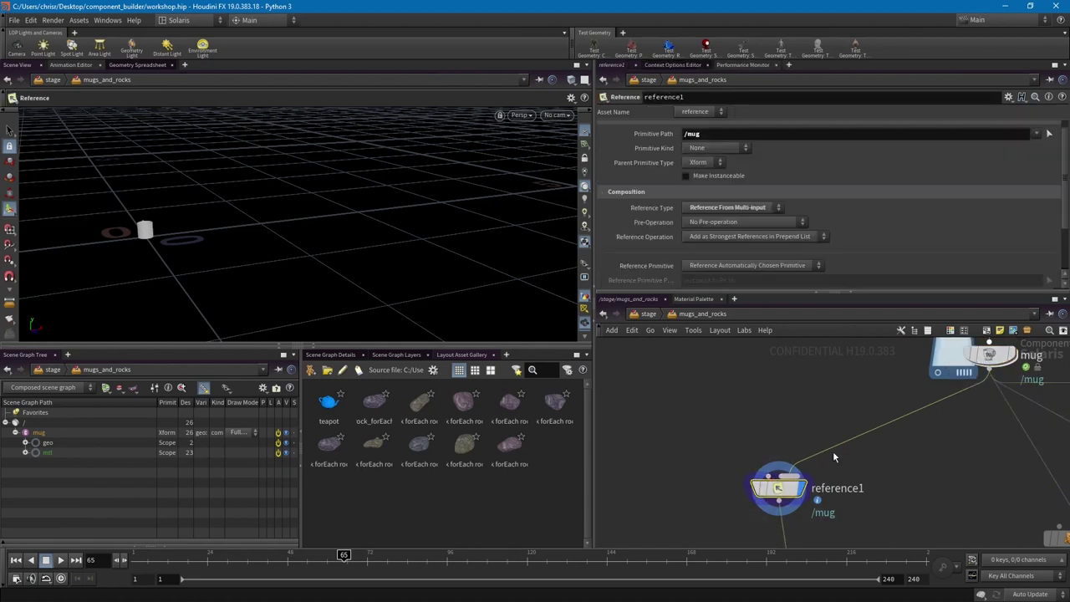
{"action": "middle_click_drag", "start_coordinate": [760, 421], "coordinate": [769, 386]}
{"action": "middle_click_drag", "start_coordinate": [757, 506], "coordinate": [777, 462]}
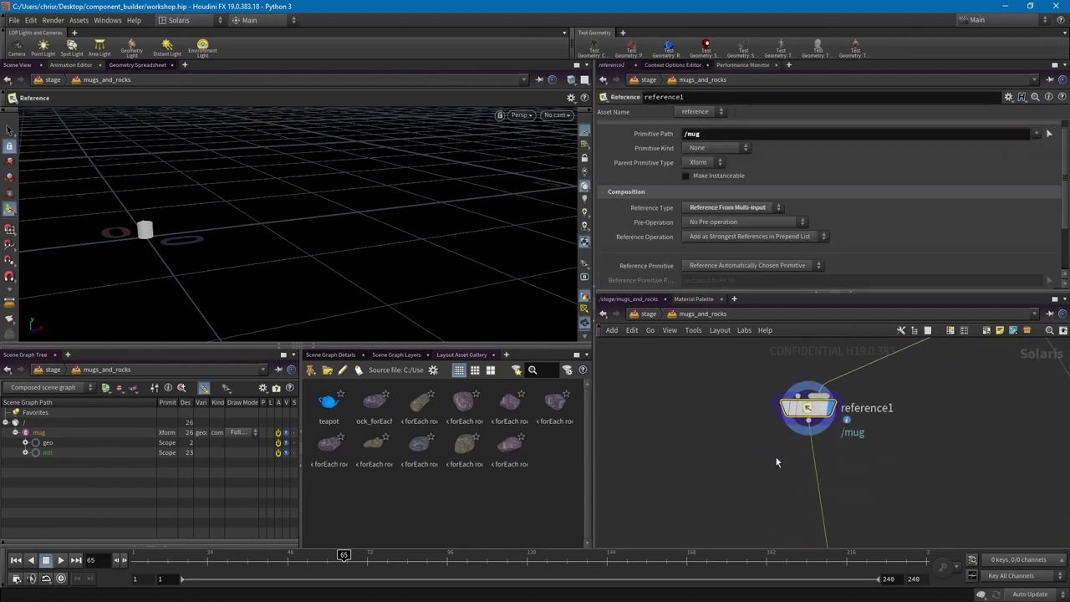
{"action": "key", "text": "space+g"}
{"action": "left_click_drag", "start_coordinate": [291, 263], "coordinate": [323, 261]}
- Move the assetreference1 node closer to the reference1 node, then select and display it
{"action": "middle_click_drag", "start_coordinate": [901, 496], "coordinate": [741, 542]}
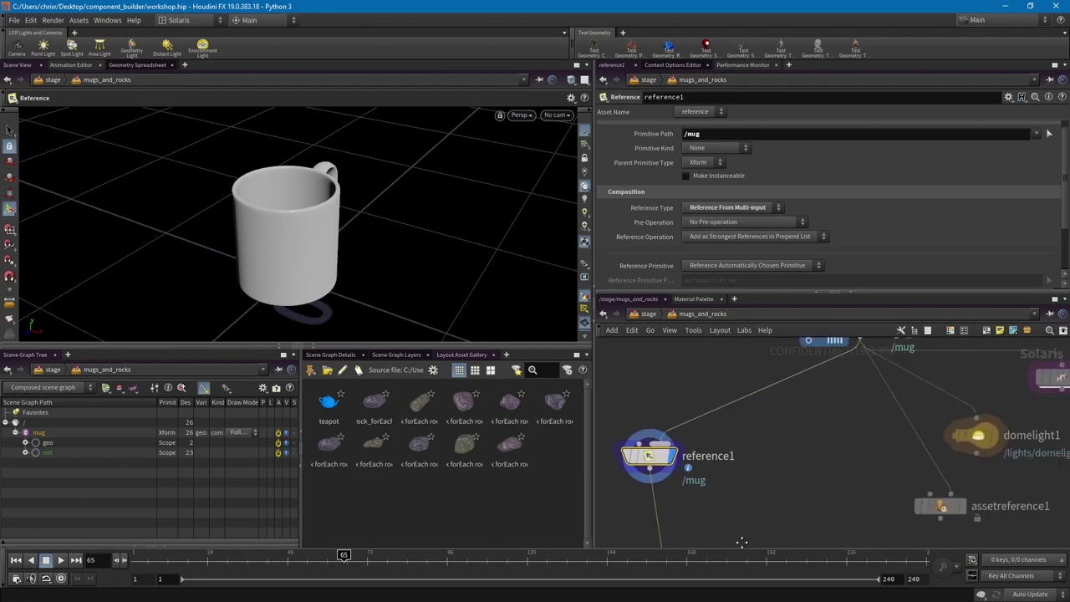
{"action": "scroll", "coordinate": [760, 508], "scroll_direction": "down", "scroll_amount": 3}
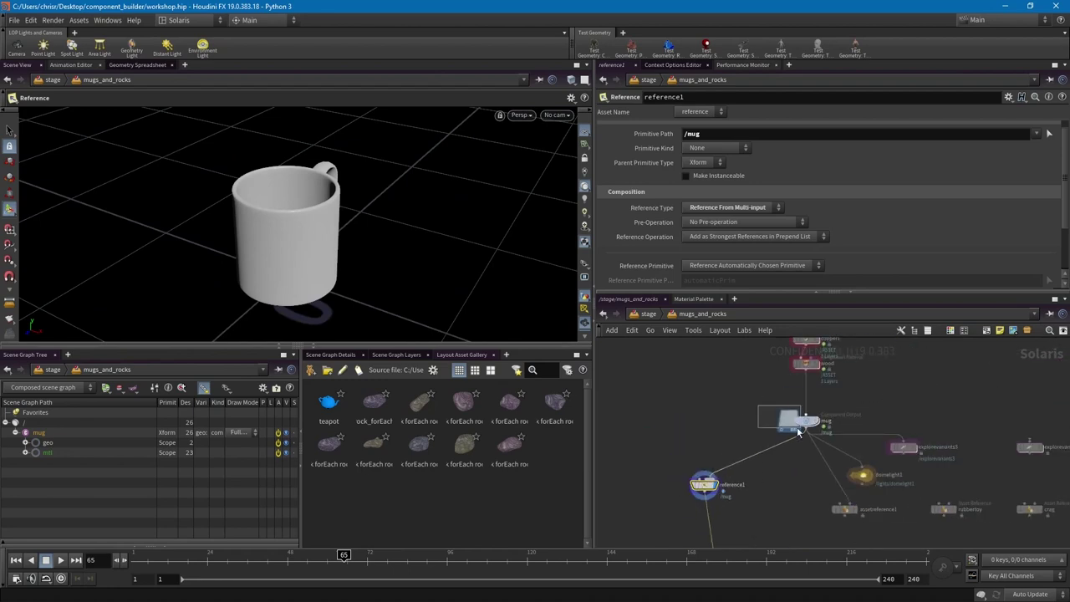
{"action": "scroll", "coordinate": [853, 493], "scroll_direction": "up", "scroll_amount": 4}
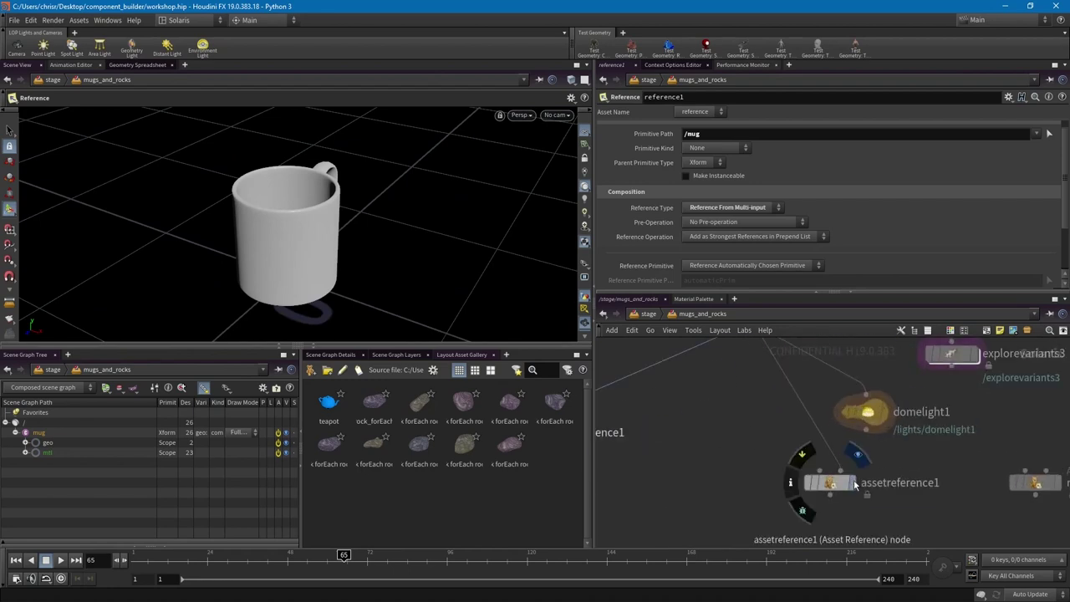
{"action": "left_click_drag", "start_coordinate": [854, 485], "coordinate": [712, 458]}
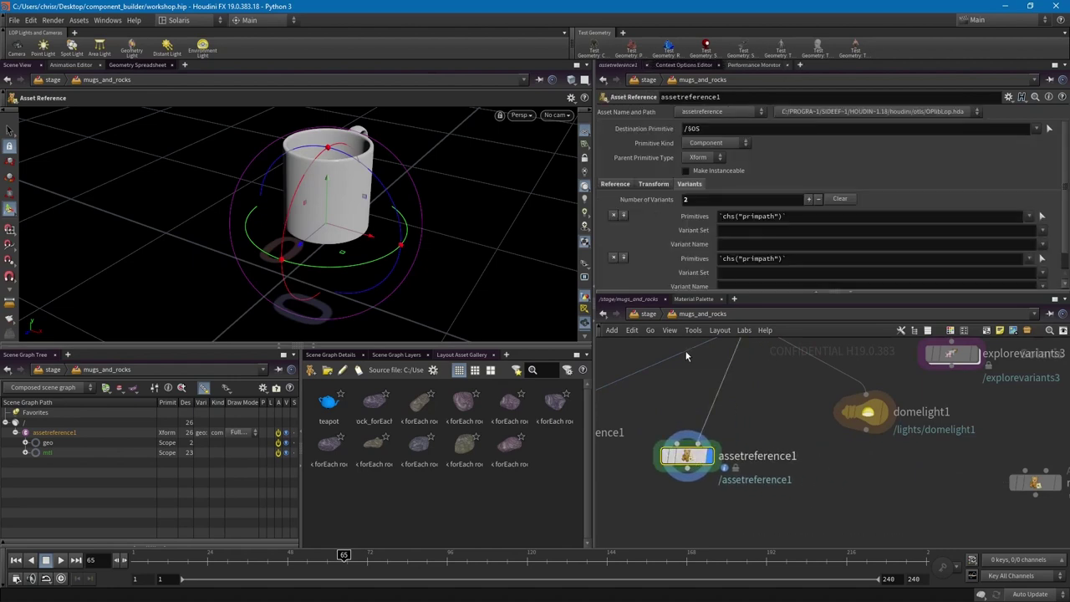
- Examine the reference source options, transform parameters and variant settings of the assetreference1 node
{"action": "left_click", "coordinate": [616, 183]}
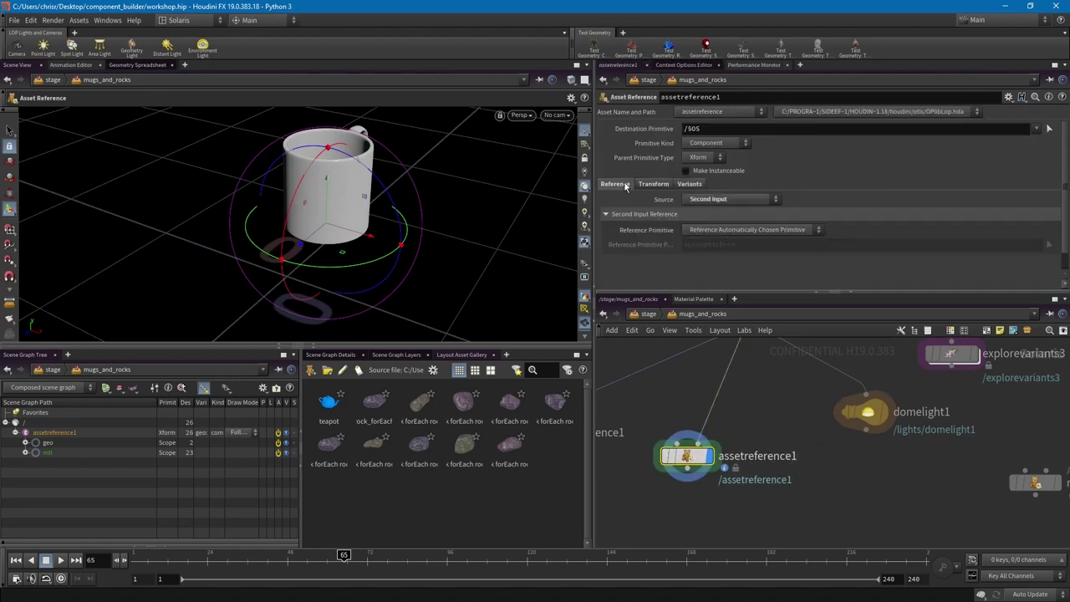
{"action": "left_click", "coordinate": [696, 200]}
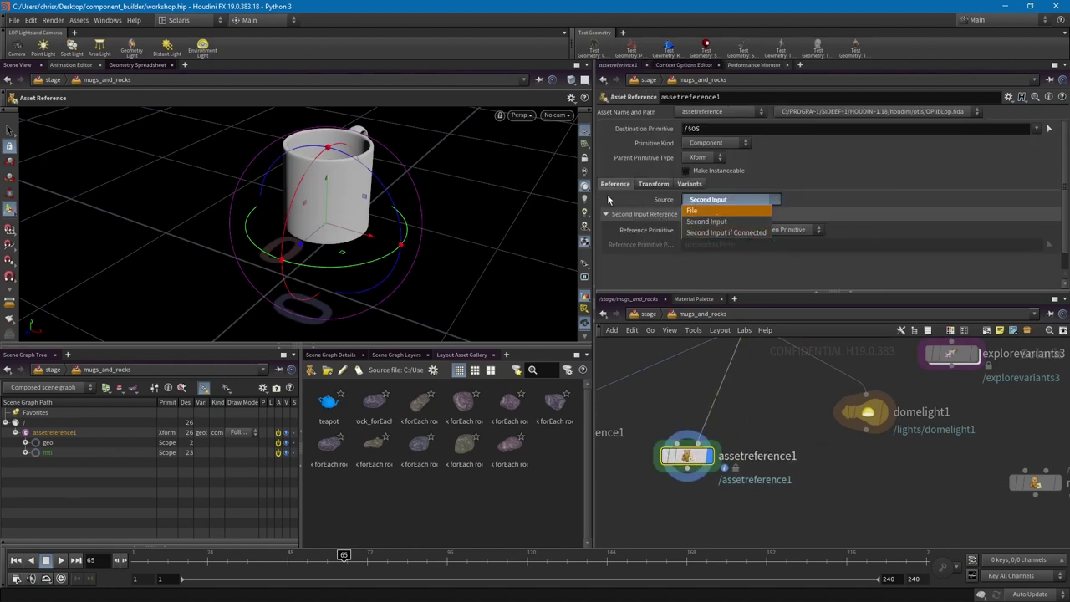
{"action": "left_click", "coordinate": [836, 198]}
{"action": "middle_click_drag", "start_coordinate": [765, 417], "coordinate": [784, 408]}
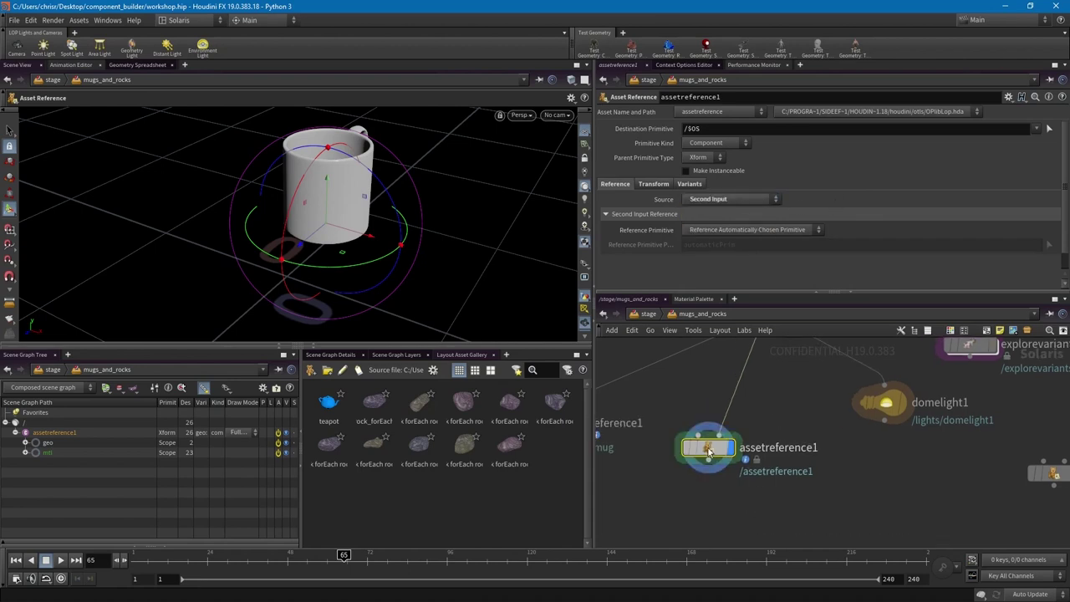
{"action": "left_click_drag", "start_coordinate": [707, 449], "coordinate": [740, 462]}
{"action": "left_click", "coordinate": [660, 185]}
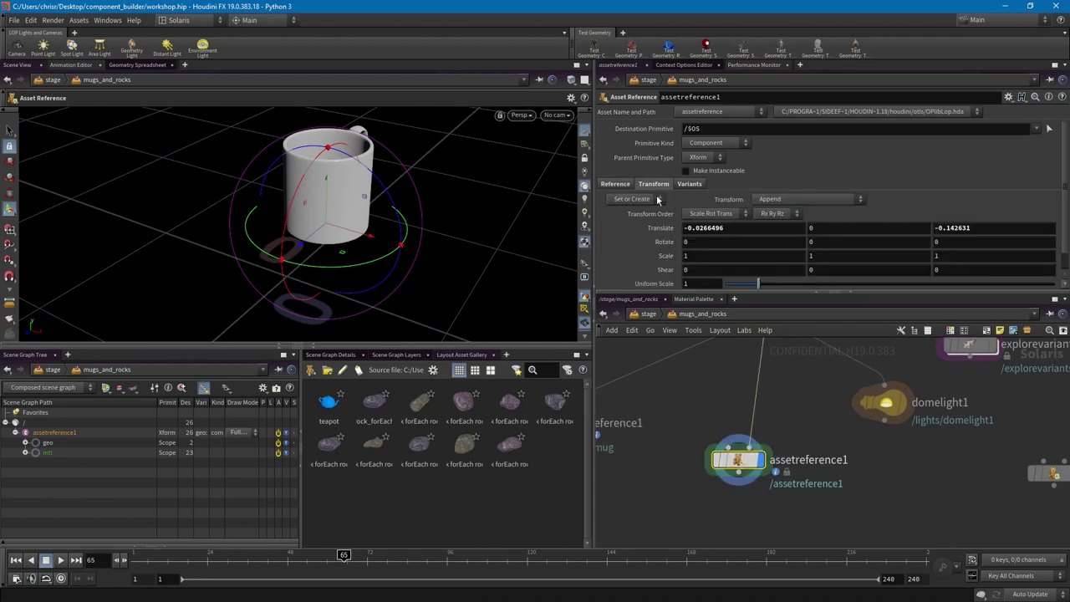
{"action": "left_click", "coordinate": [686, 184]}
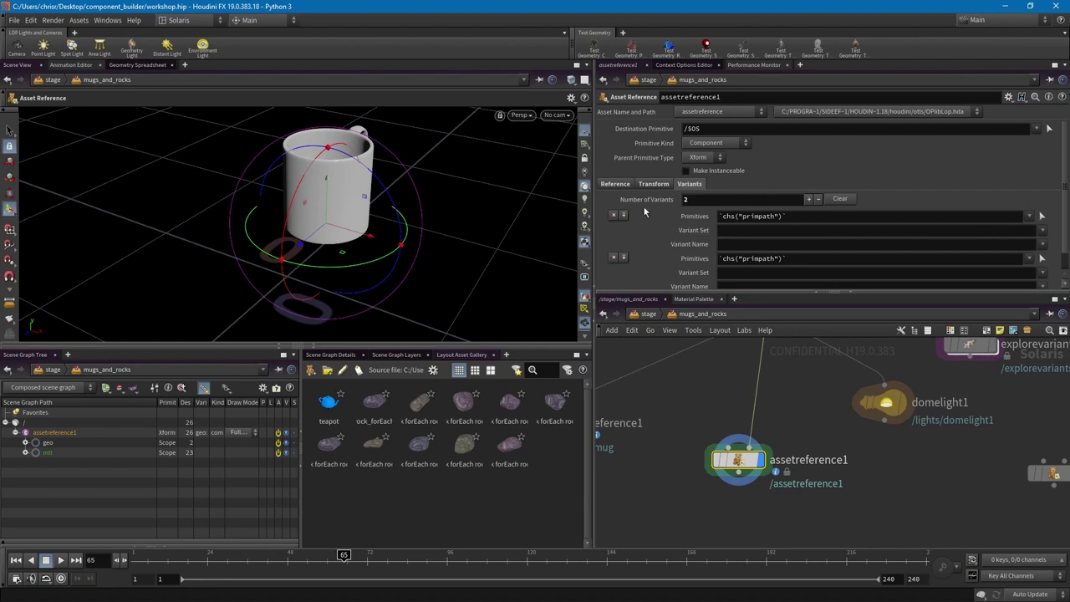
{"action": "left_click", "coordinate": [648, 183]}
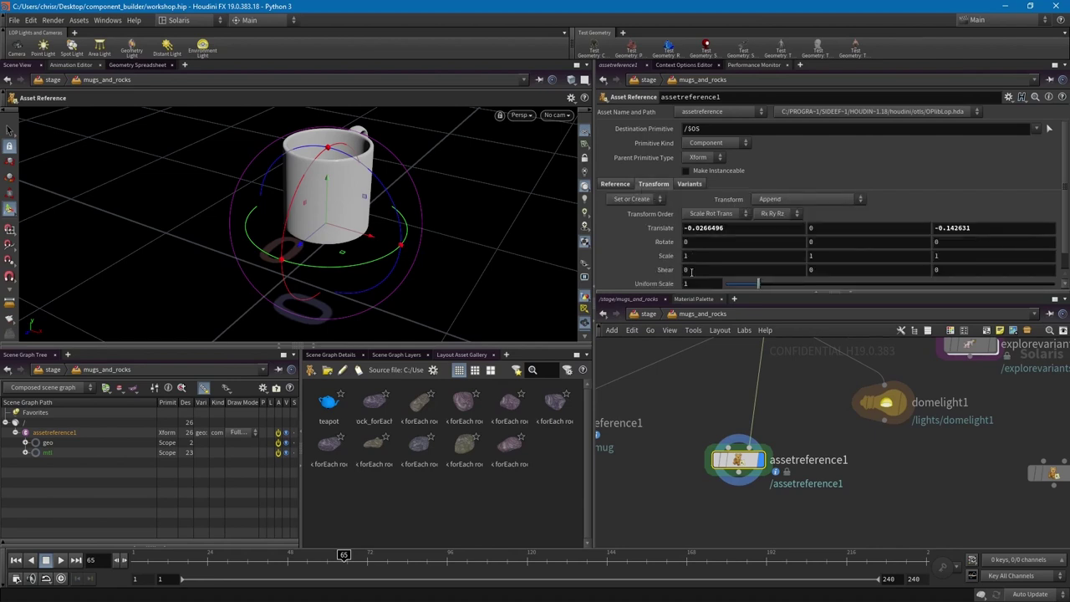
- Add a Test Geometry: Crag node below assetreference1, display it and frame the character in the viewport
{"action": "middle_click_drag", "start_coordinate": [771, 512], "coordinate": [786, 432]}
{"action": "key", "text": "Tab"}
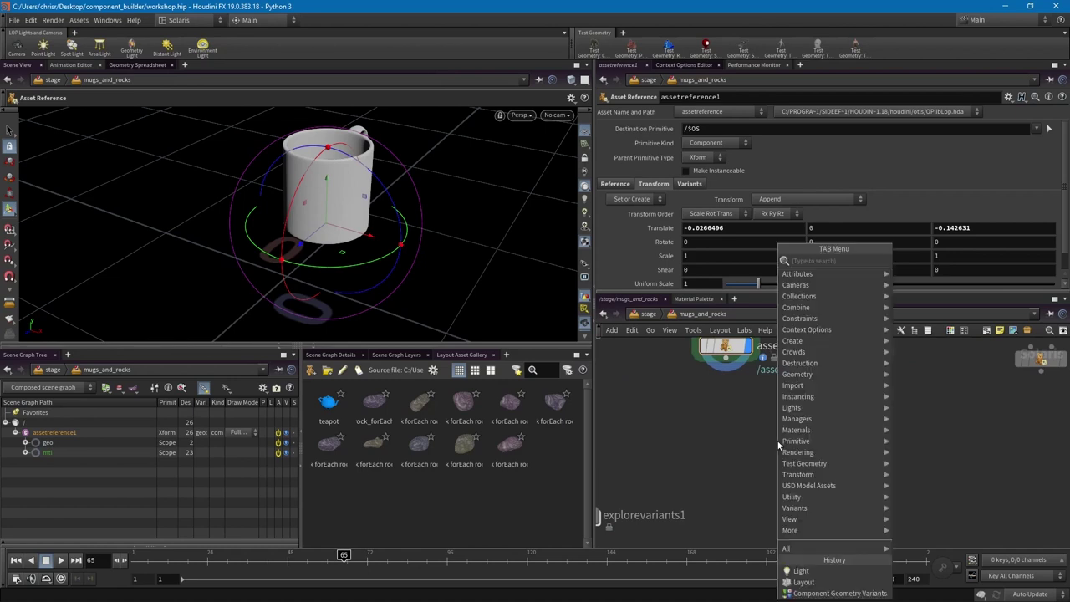
{"action": "type", "text": "test"}
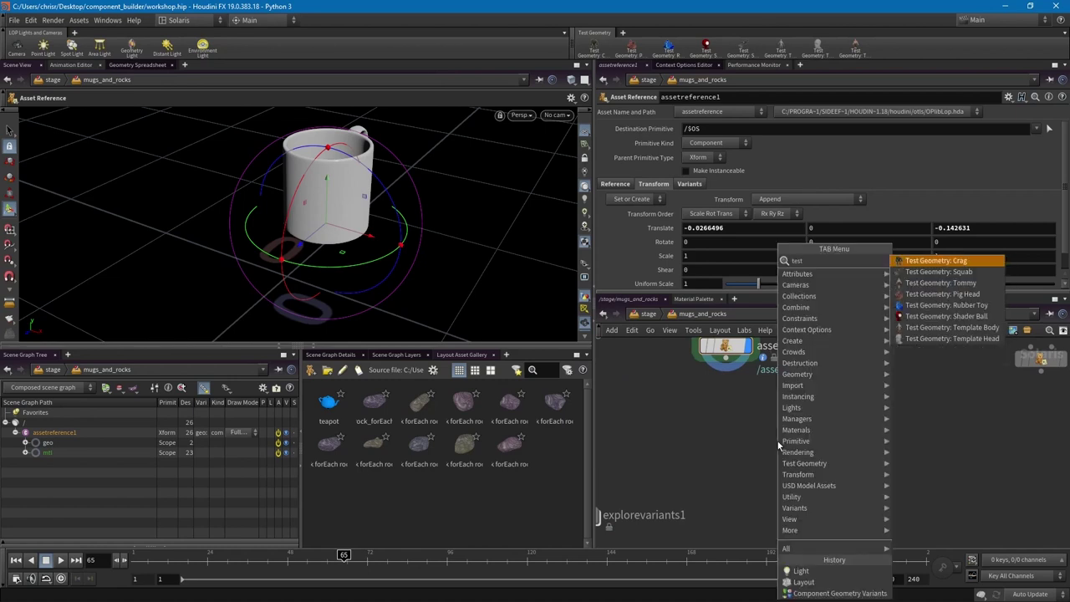
{"action": "key", "text": "Return"}
{"action": "left_click", "coordinate": [776, 442]}
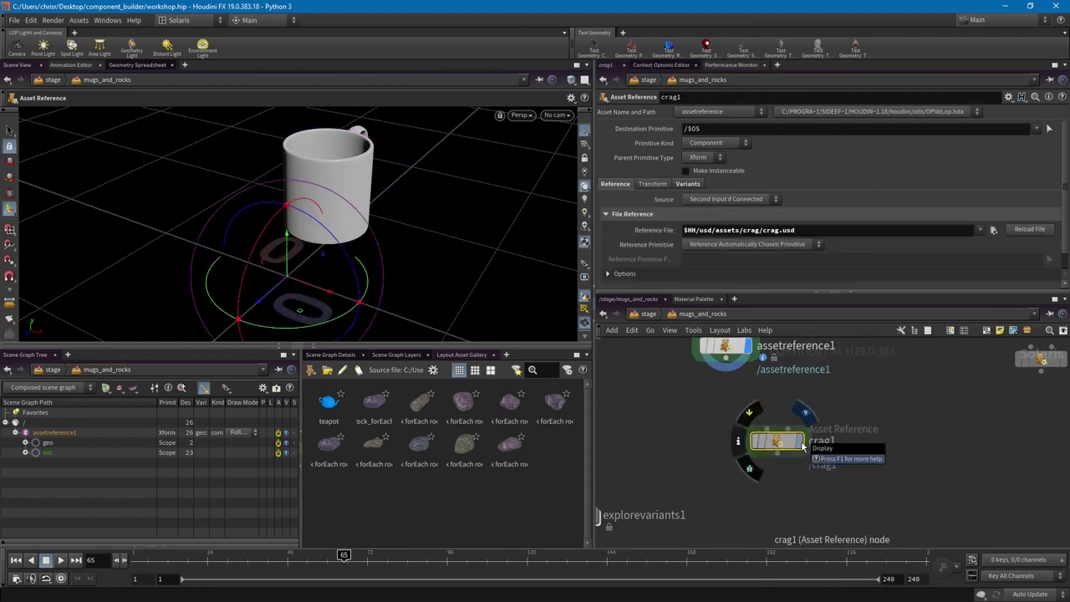
{"action": "key", "text": "s"}
{"action": "key", "text": "space+g"}
- Scrub through the timeline and examine the crag character's animation from several angles
{"action": "left_click_drag", "start_coordinate": [485, 243], "coordinate": [382, 212]}
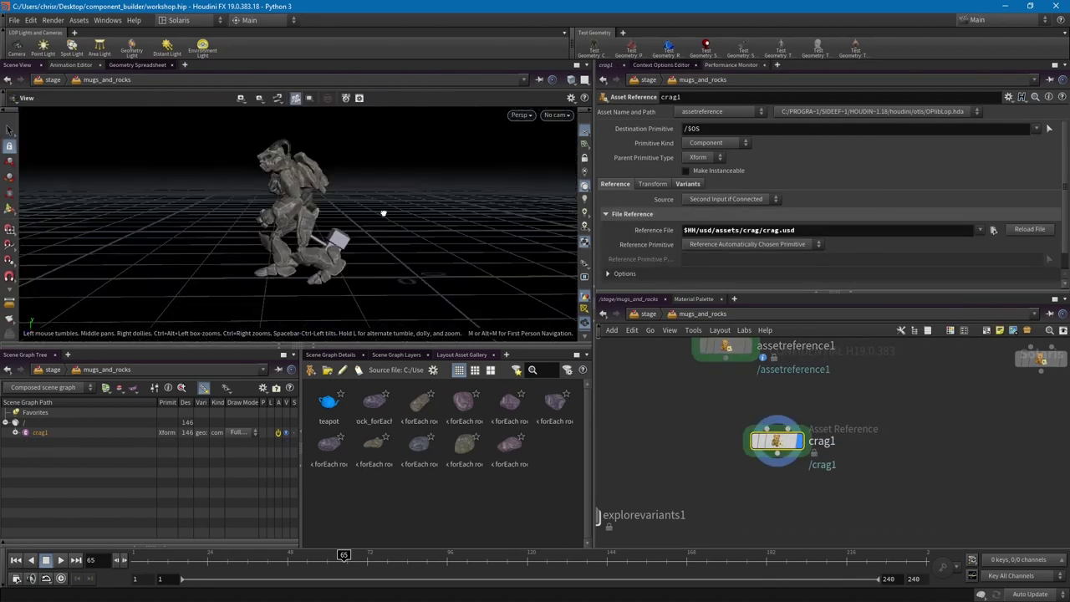
{"action": "middle_click_drag", "start_coordinate": [382, 213], "coordinate": [541, 212]}
{"action": "left_click_drag", "start_coordinate": [541, 213], "coordinate": [362, 247]}
{"action": "key", "text": "s"}
{"action": "left_click_drag", "start_coordinate": [344, 557], "coordinate": [886, 535]}
{"action": "key", "text": "space"}
{"action": "middle_click_drag", "start_coordinate": [412, 233], "coordinate": [308, 256]}
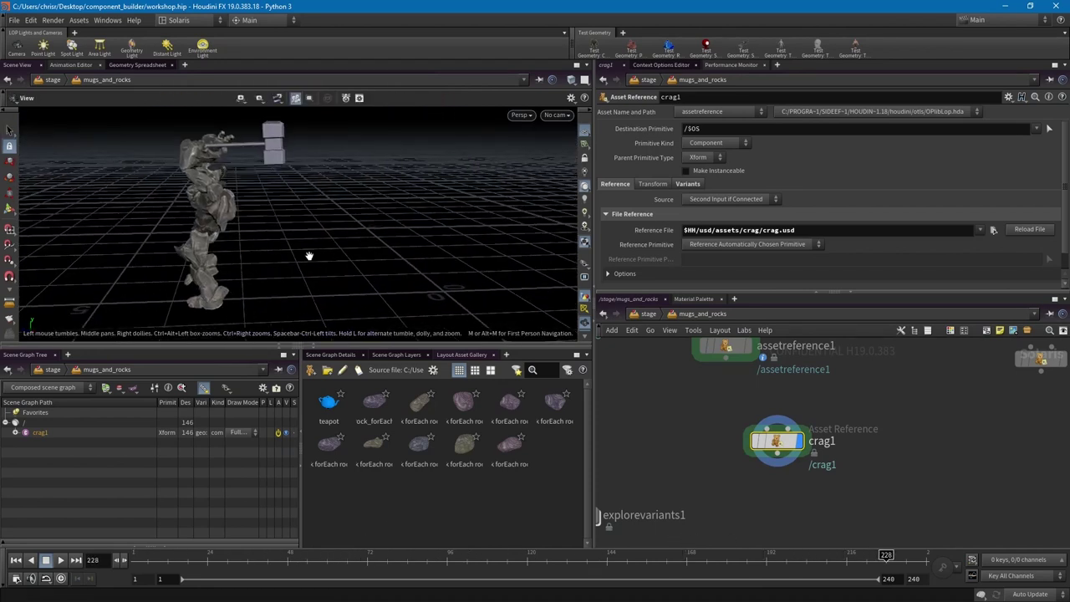
{"action": "right_click_drag", "start_coordinate": [309, 255], "coordinate": [222, 279]}
{"action": "key", "text": "s"}
{"action": "left_click_drag", "start_coordinate": [885, 555], "coordinate": [148, 562]}
{"action": "left_click_drag", "start_coordinate": [239, 248], "coordinate": [354, 259]}
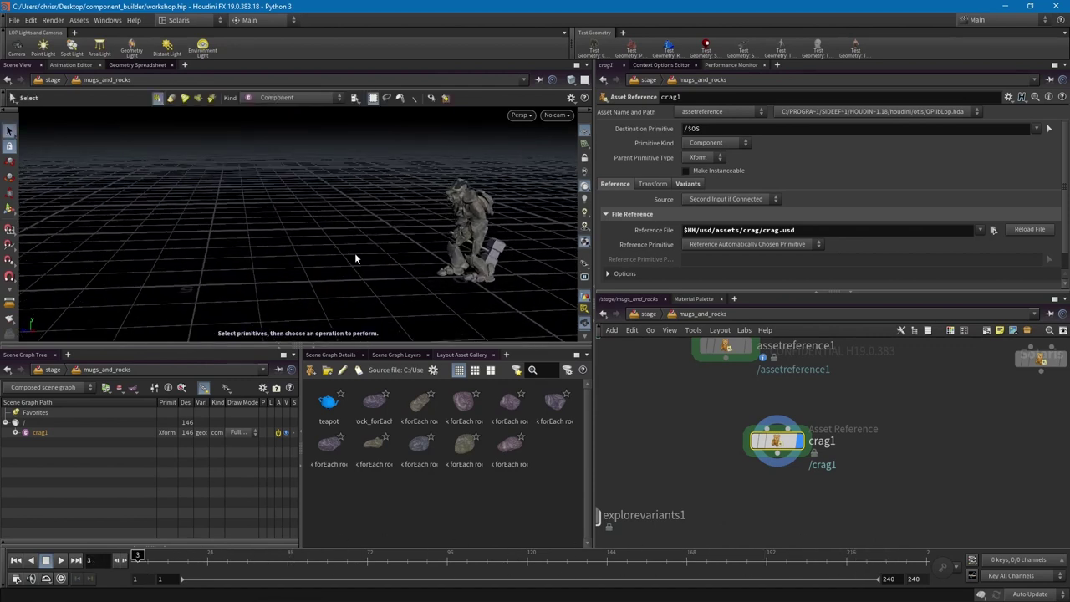
{"action": "left_click_drag", "start_coordinate": [212, 562], "coordinate": [777, 579]}
{"action": "left_click_drag", "start_coordinate": [226, 554], "coordinate": [314, 554]}
- Set the geo variant of the crag1 node to rest
{"action": "left_click", "coordinate": [769, 443]}
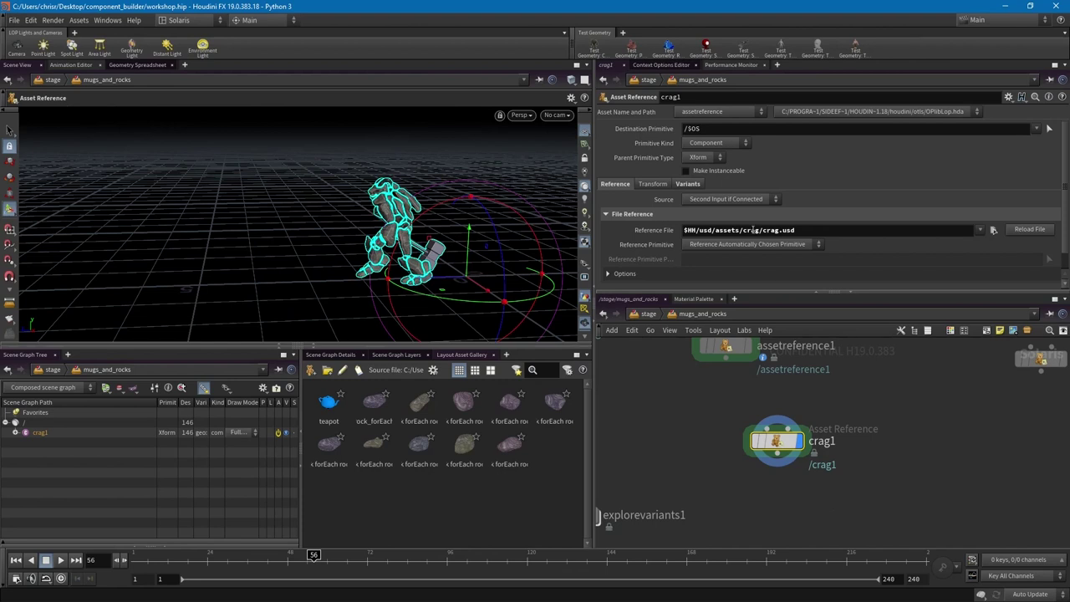
{"action": "left_click", "coordinate": [688, 184]}
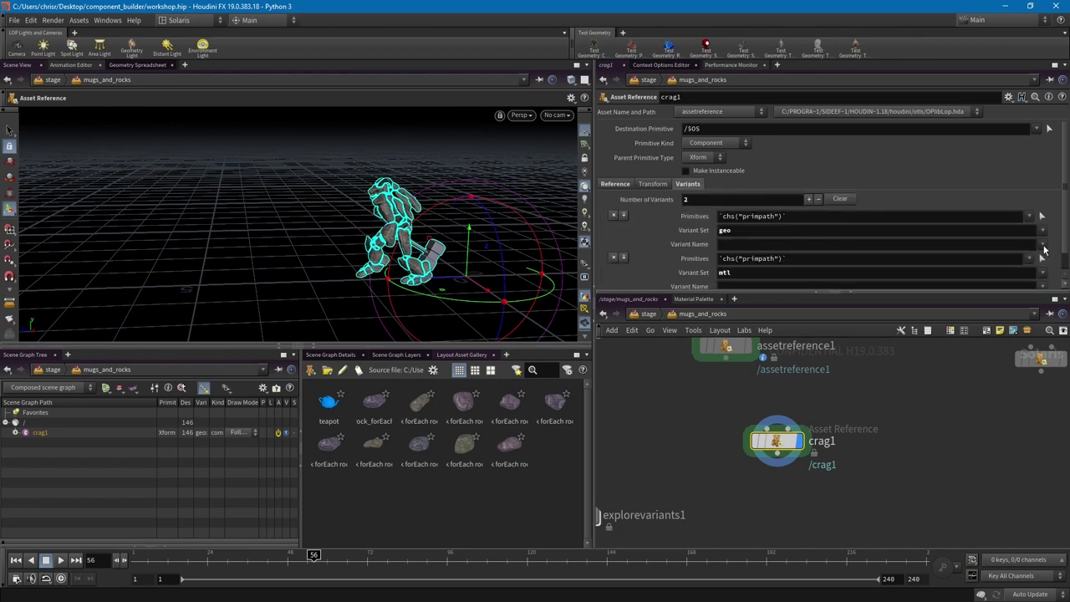
{"action": "left_click", "coordinate": [1043, 245]}
{"action": "left_click", "coordinate": [1033, 255]}
{"action": "key", "text": "Escape"}
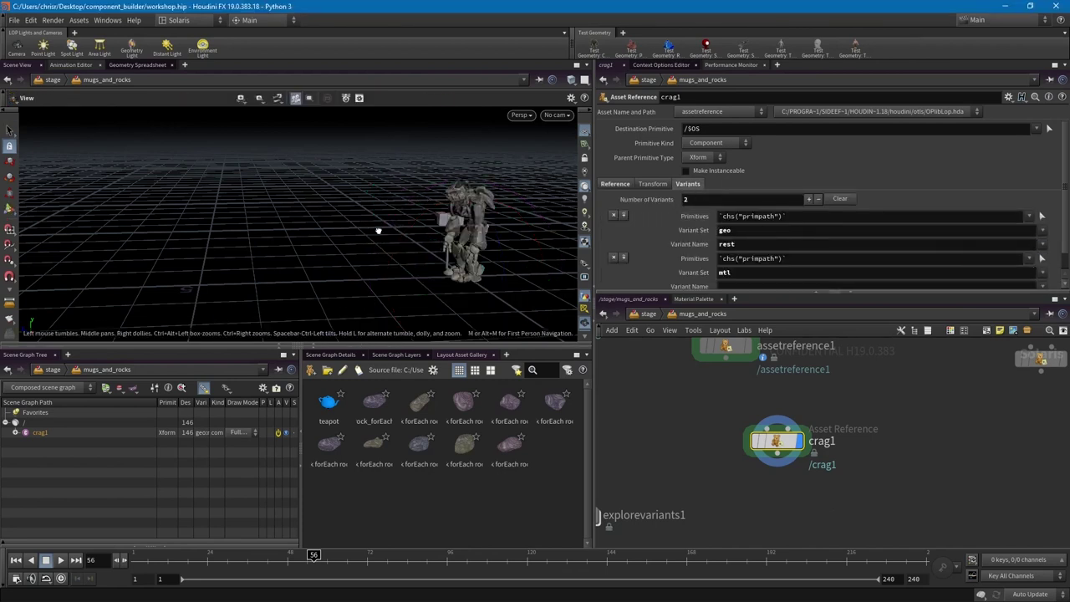
{"action": "left_click_drag", "start_coordinate": [379, 231], "coordinate": [443, 227]}
{"action": "key", "text": "s"}
- Return to the mug network, then select and display the reference1 node
{"action": "middle_click_drag", "start_coordinate": [683, 410], "coordinate": [858, 436]}
{"action": "middle_click_drag", "start_coordinate": [888, 402], "coordinate": [821, 473]}
{"action": "middle_click_drag", "start_coordinate": [779, 406], "coordinate": [748, 442]}
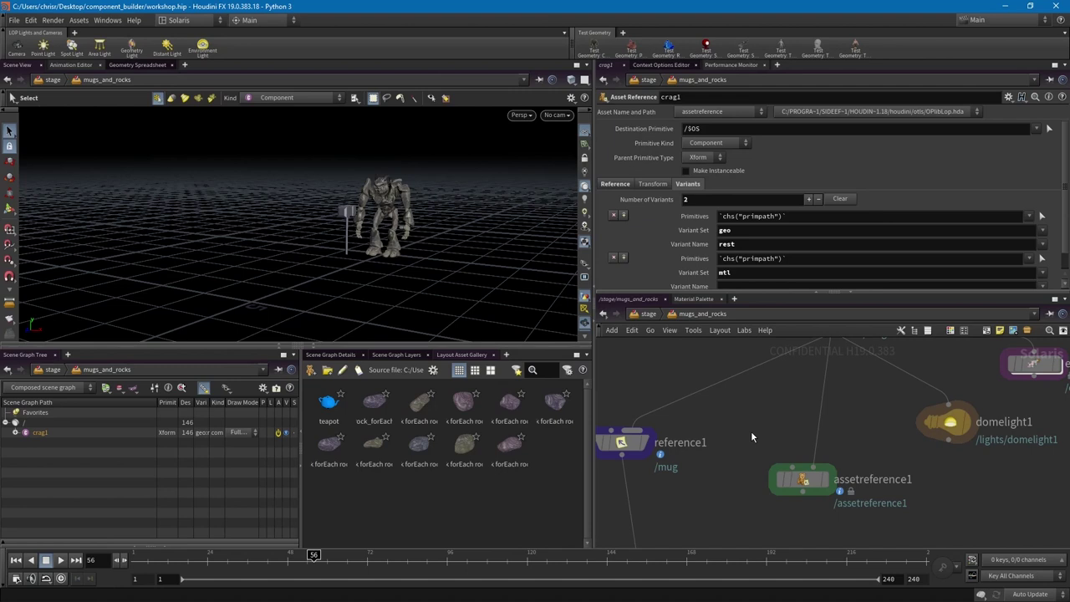
{"action": "middle_click_drag", "start_coordinate": [751, 431], "coordinate": [751, 382]}
{"action": "left_click_drag", "start_coordinate": [746, 388], "coordinate": [844, 447]}
{"action": "middle_click_drag", "start_coordinate": [752, 494], "coordinate": [847, 487]}
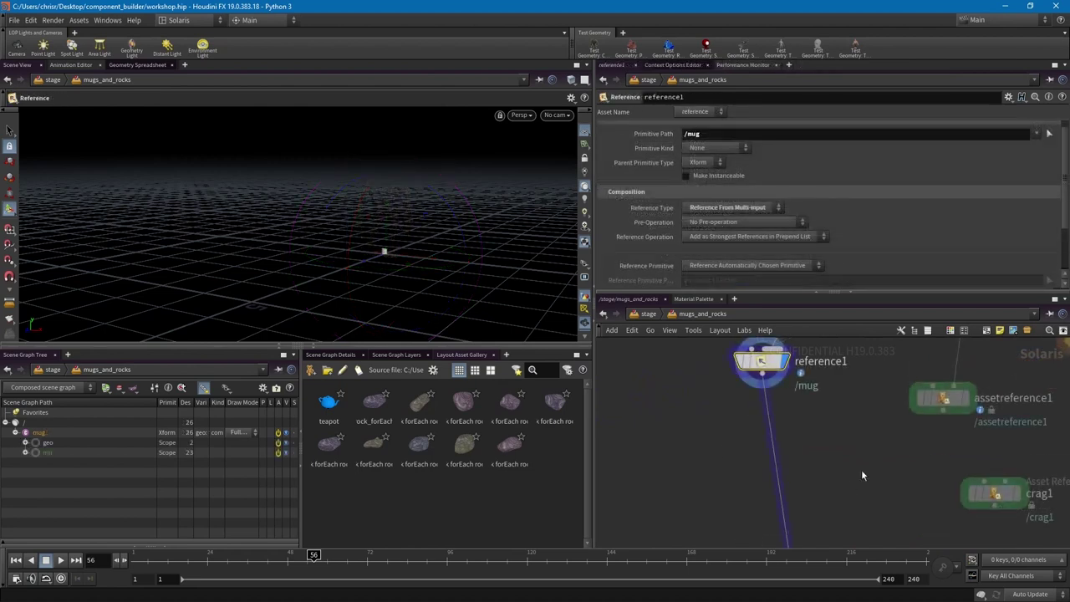
- Display and select the instancer1 node below explorevariants1
{"action": "middle_click_drag", "start_coordinate": [860, 471], "coordinate": [896, 328]}
{"action": "left_click", "coordinate": [787, 480]}
{"action": "left_click", "coordinate": [760, 479]}
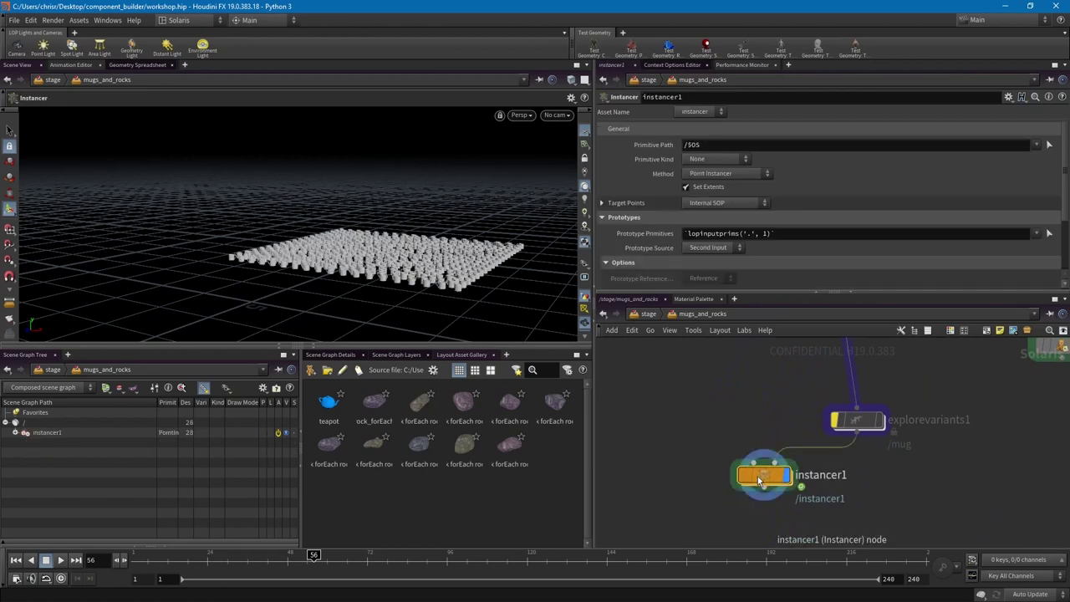
- Examine the instanced mugs in the viewport and the Prototypes settings of instancer1
{"action": "key", "text": "space+h"}
{"action": "left_click_drag", "start_coordinate": [424, 235], "coordinate": [361, 228]}
{"action": "right_click_drag", "start_coordinate": [361, 229], "coordinate": [401, 276]}
{"action": "left_click_drag", "start_coordinate": [401, 276], "coordinate": [313, 216]}
{"action": "right_click_drag", "start_coordinate": [260, 237], "coordinate": [411, 227]}
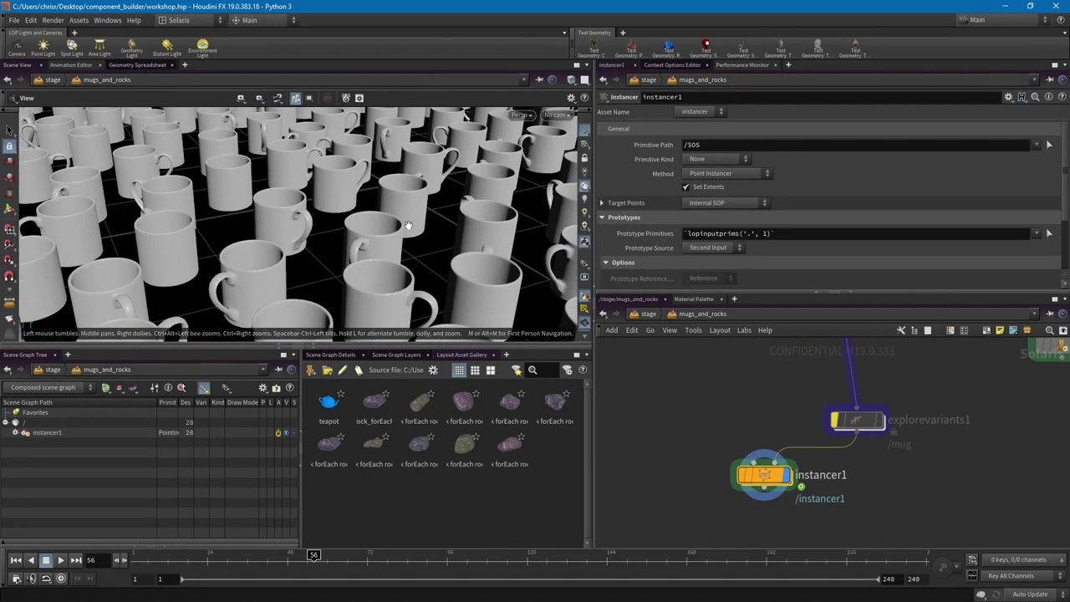
{"action": "left_click_drag", "start_coordinate": [370, 230], "coordinate": [406, 229]}
{"action": "middle_click_drag", "start_coordinate": [406, 229], "coordinate": [402, 237]}
{"action": "scroll", "coordinate": [351, 238], "scroll_direction": "down", "scroll_amount": 3}
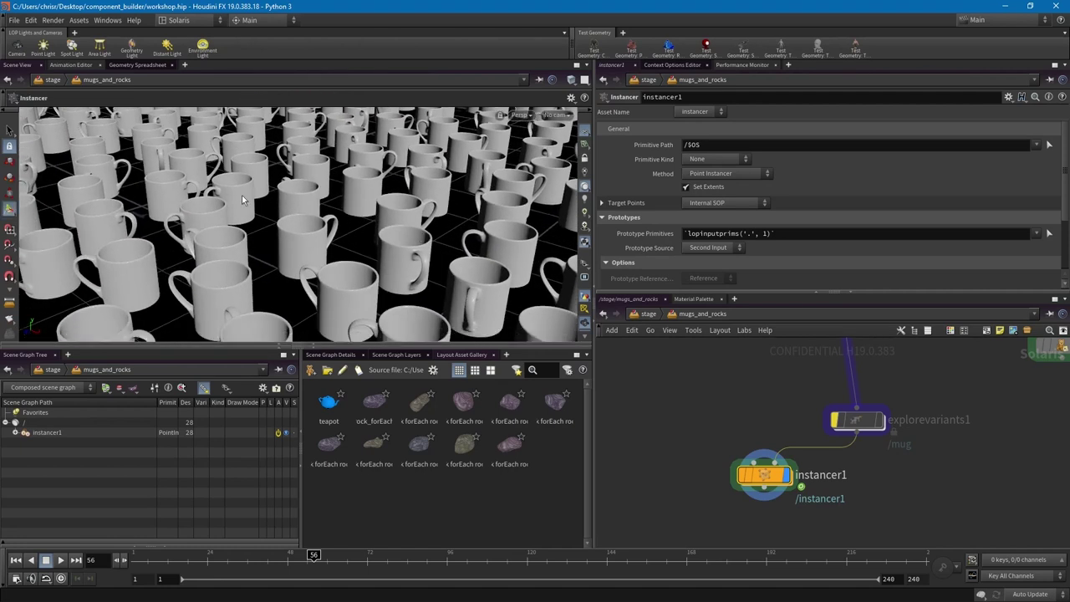
{"action": "scroll", "coordinate": [250, 276], "scroll_direction": "down", "scroll_amount": 4}
{"action": "scroll", "coordinate": [624, 244], "scroll_direction": "down", "scroll_amount": 3}
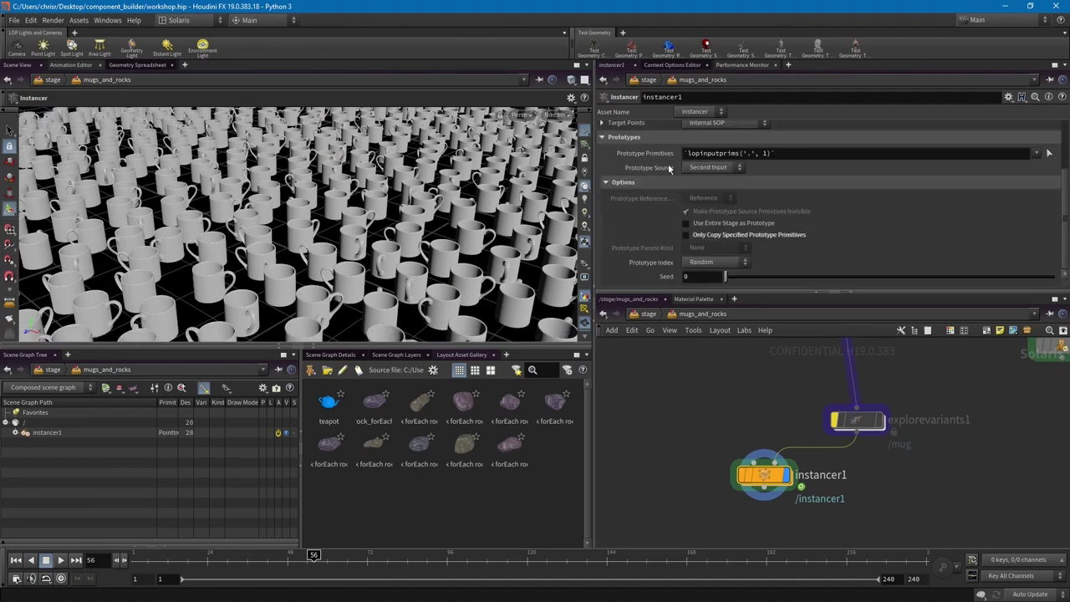
{"action": "scroll", "coordinate": [666, 196], "scroll_direction": "up", "scroll_amount": 1}
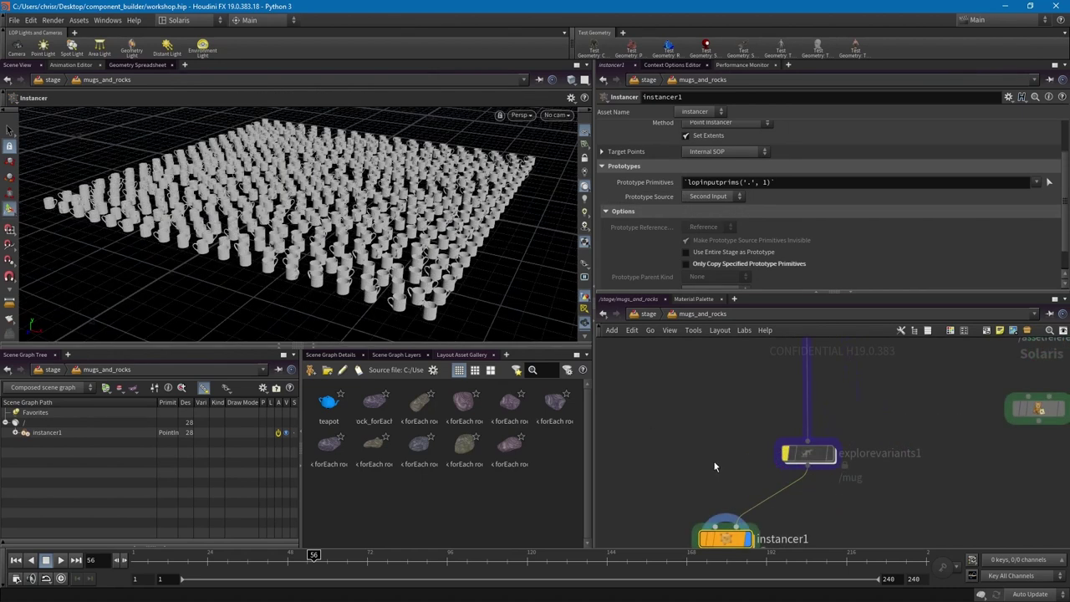
- Turn off the bypass on explorevariants1, display the node and frame its overlapping mug variants
{"action": "middle_click_drag", "start_coordinate": [729, 443], "coordinate": [712, 423]}
{"action": "left_click", "coordinate": [791, 438]}
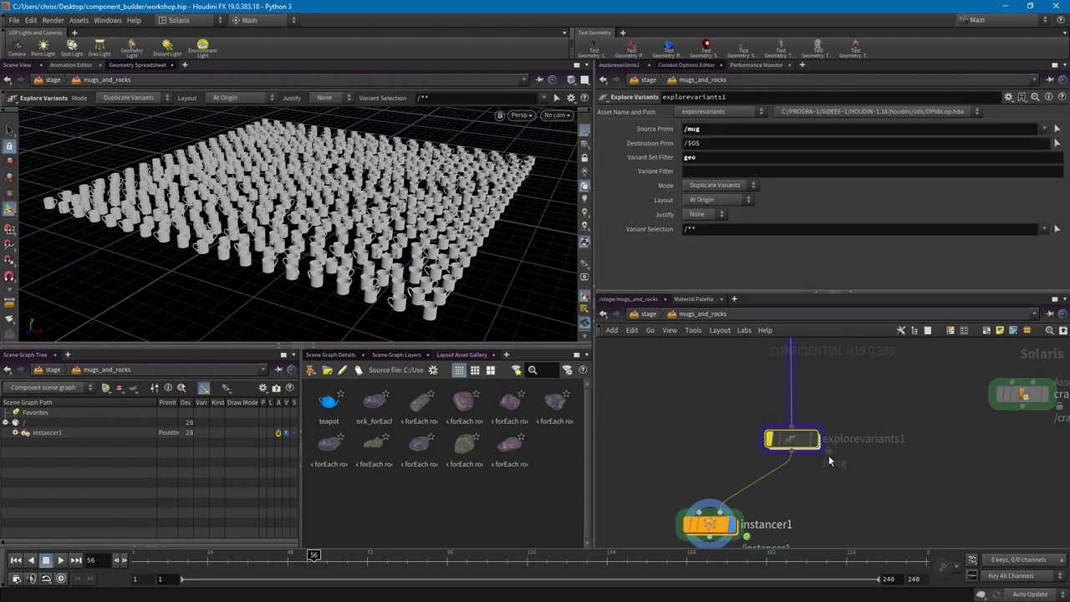
{"action": "left_click", "coordinate": [813, 440]}
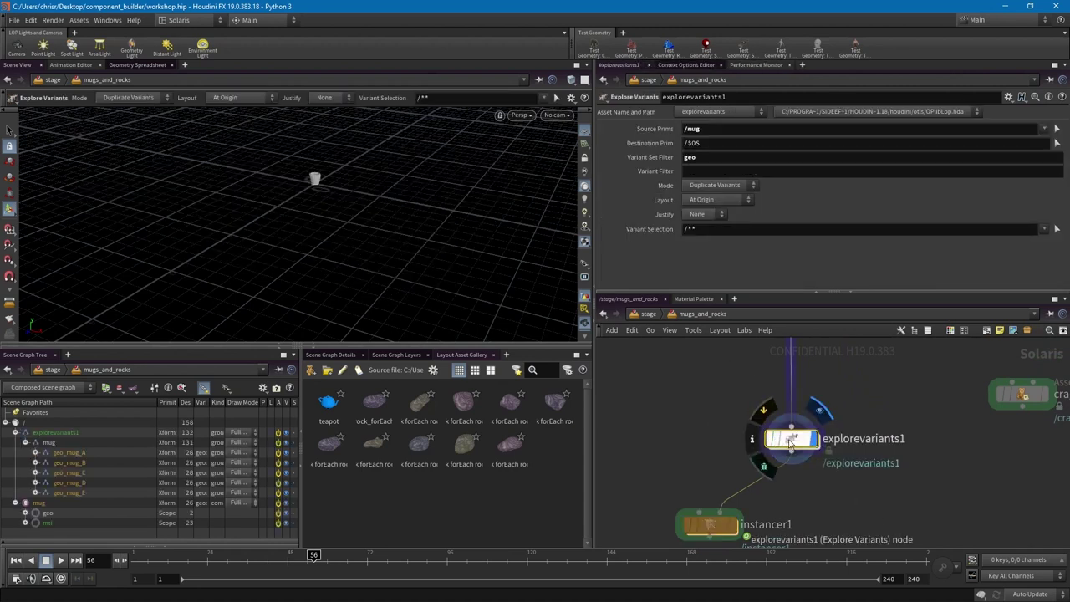
{"action": "key", "text": "space+g"}
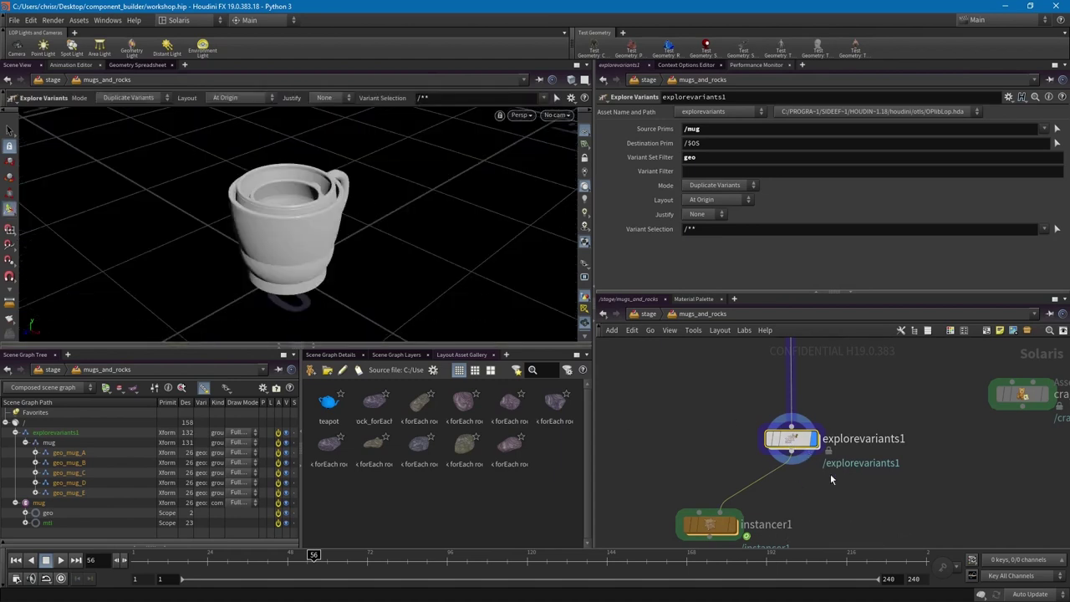
{"action": "left_click_drag", "start_coordinate": [406, 232], "coordinate": [199, 258], "text": "alt"}
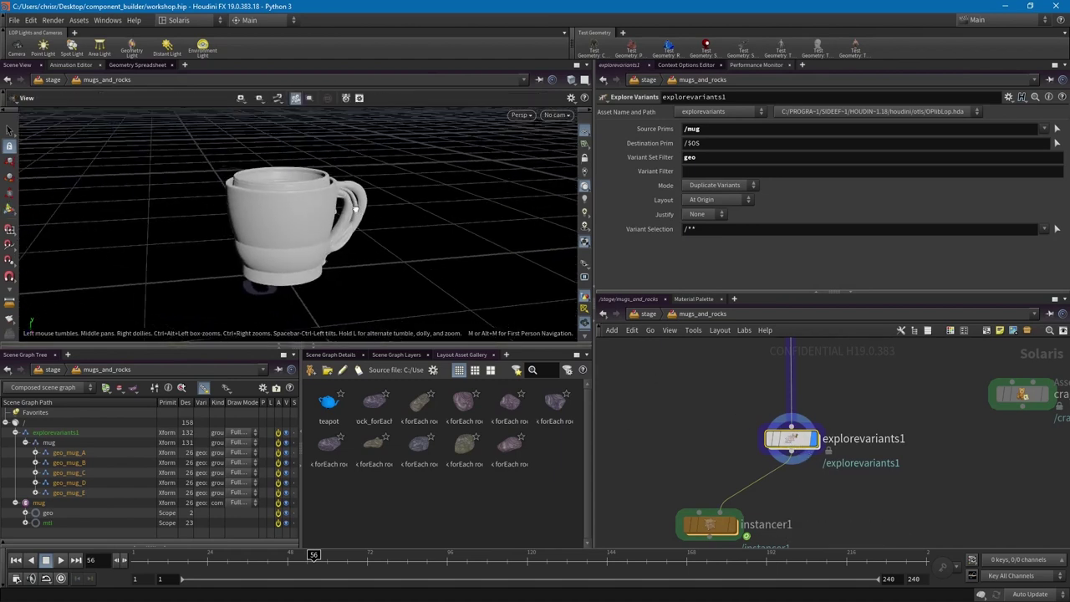
{"action": "left_click_drag", "start_coordinate": [337, 155], "coordinate": [311, 238], "text": "alt"}
- Select and display the instancer1 node with the duplicated mug variants as its input
{"action": "middle_click_drag", "start_coordinate": [721, 474], "coordinate": [716, 411]}
{"action": "mouse_move", "coordinate": [728, 468]}
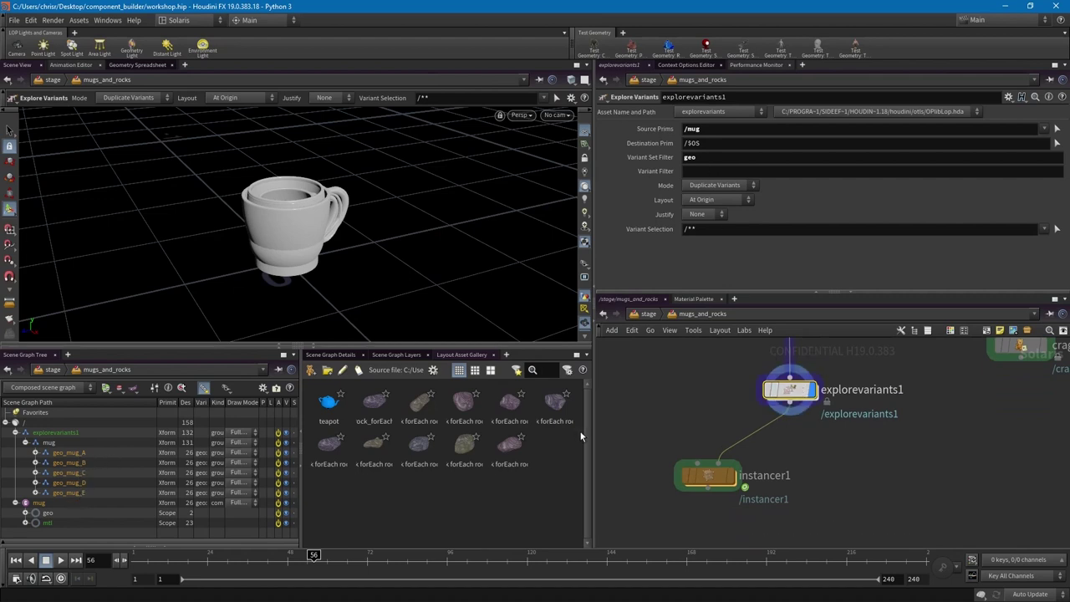
{"action": "left_click", "coordinate": [707, 476]}
{"action": "left_click", "coordinate": [732, 476]}
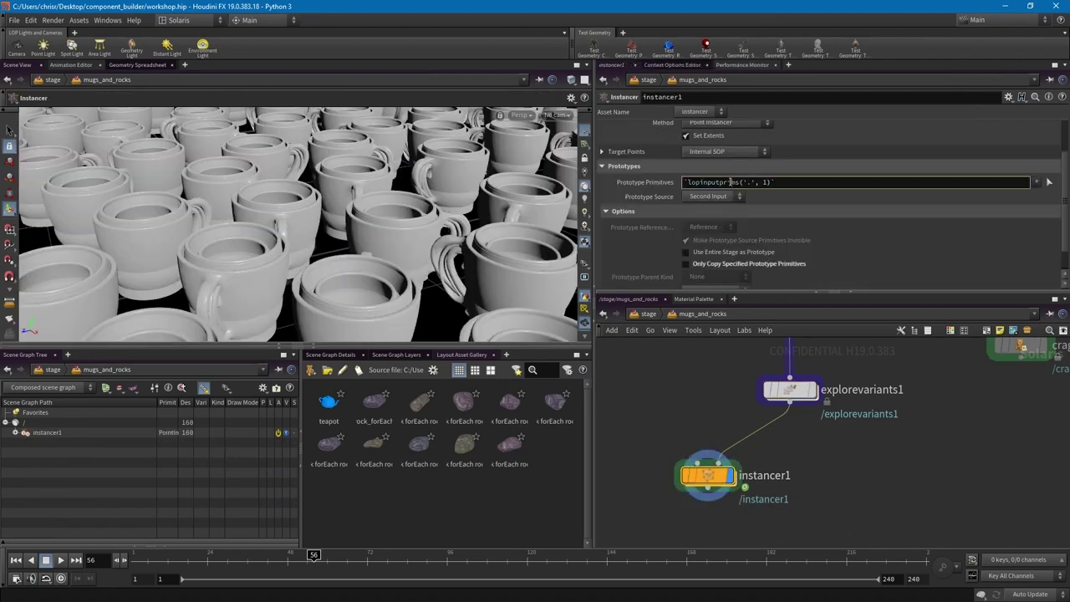
- Set the Prototype Primitives of instancer1 to /explorevariants1/mug/* and view the scattered mug variants
{"action": "key", "text": "ctrl+a"}
{"action": "type", "text": "/explorevariants1/mug/*"}
{"action": "key", "text": "Return"}
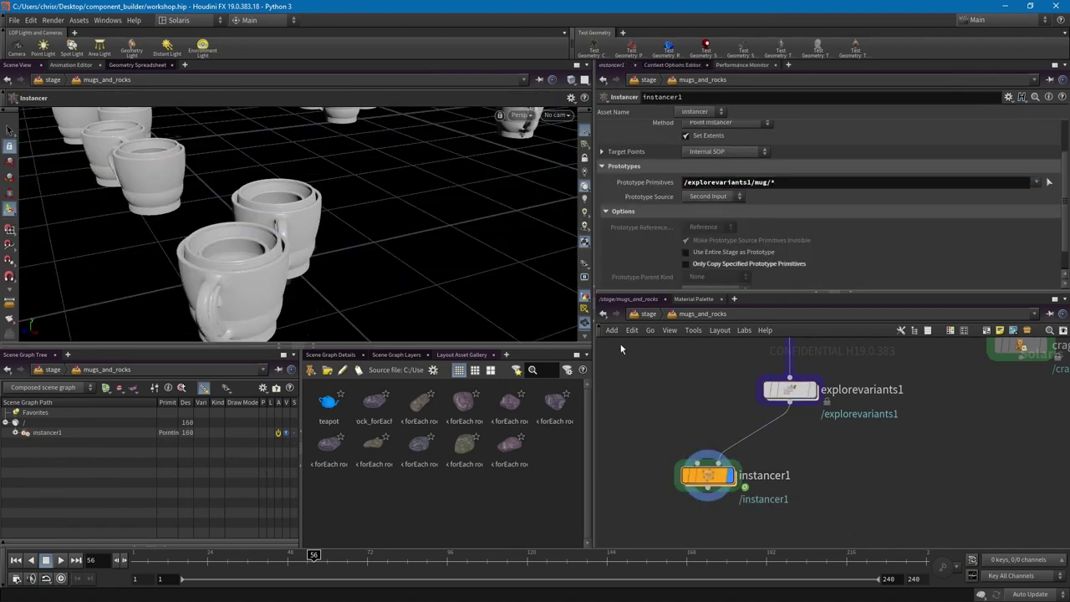
{"action": "left_click", "coordinate": [687, 475]}
{"action": "left_click", "coordinate": [687, 475]}
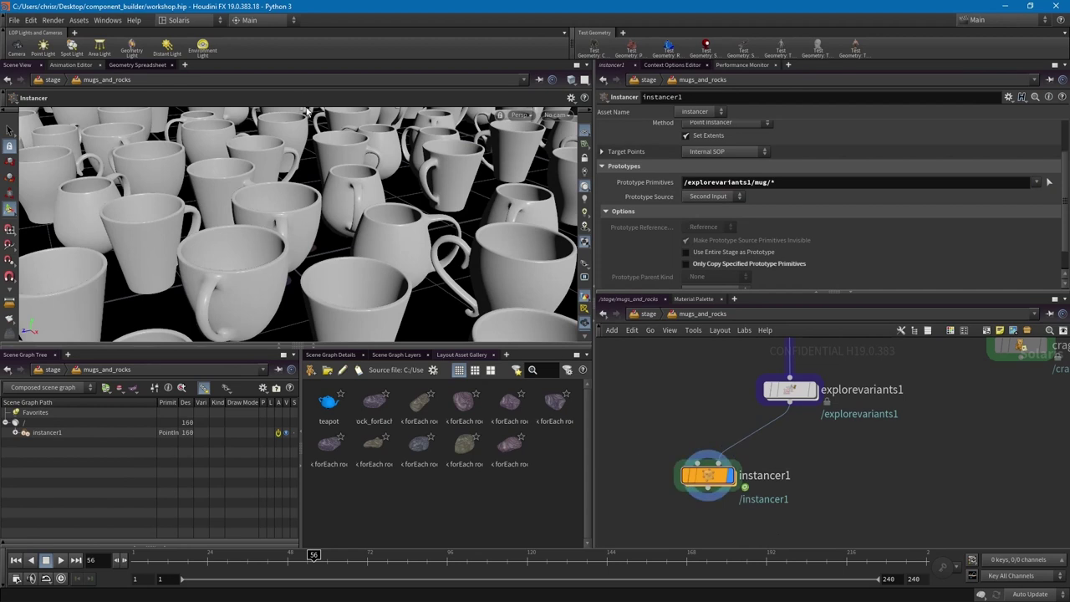
{"action": "right_click_drag", "start_coordinate": [351, 218], "coordinate": [243, 200], "text": "alt"}
{"action": "middle_click_drag", "start_coordinate": [326, 209], "coordinate": [371, 155], "text": "alt"}
{"action": "left_click_drag", "start_coordinate": [352, 167], "coordinate": [339, 191], "text": "alt"}
{"action": "right_click_drag", "start_coordinate": [340, 192], "coordinate": [322, 220], "text": "alt"}
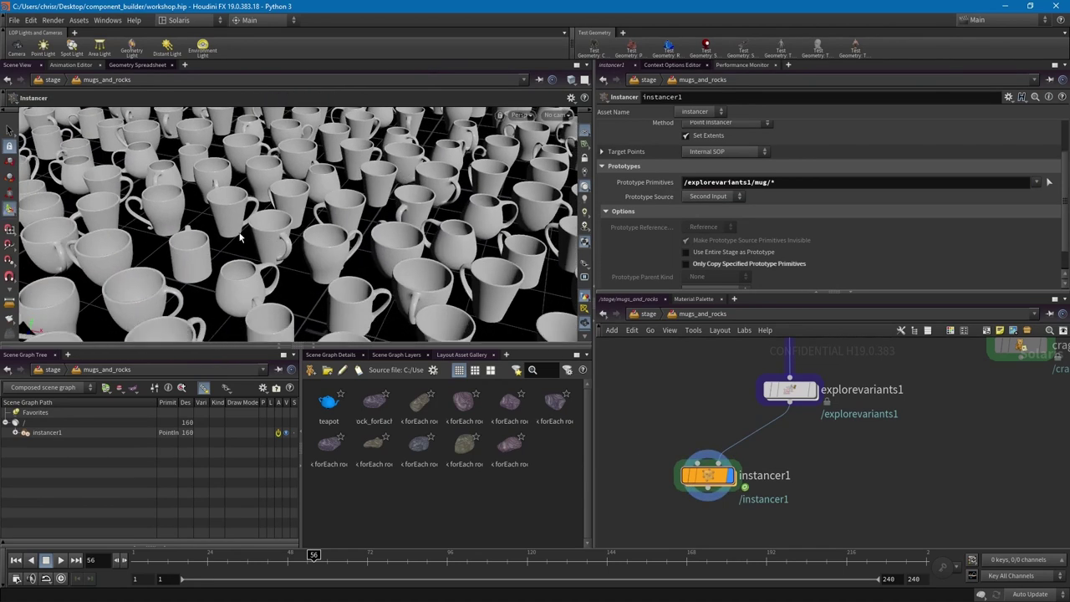
- Check the explorevariants1 settings, then select instancer1 and inspect its scattered mug variants from several distances
{"action": "middle_click_drag", "start_coordinate": [686, 380], "coordinate": [686, 412]}
{"action": "left_click", "coordinate": [789, 423]}
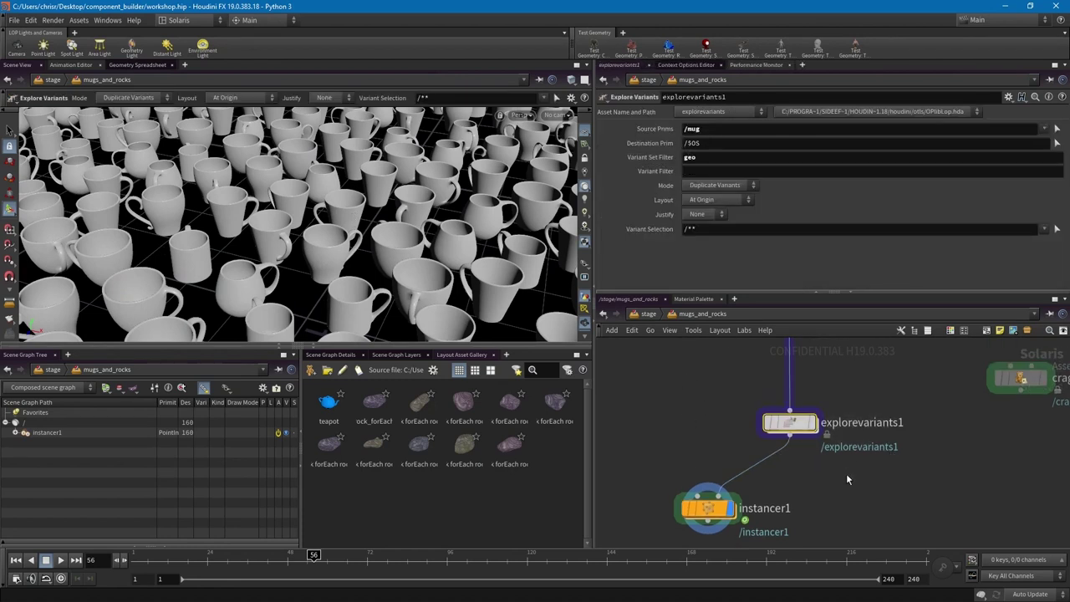
{"action": "middle_click_drag", "start_coordinate": [710, 455], "coordinate": [718, 411]}
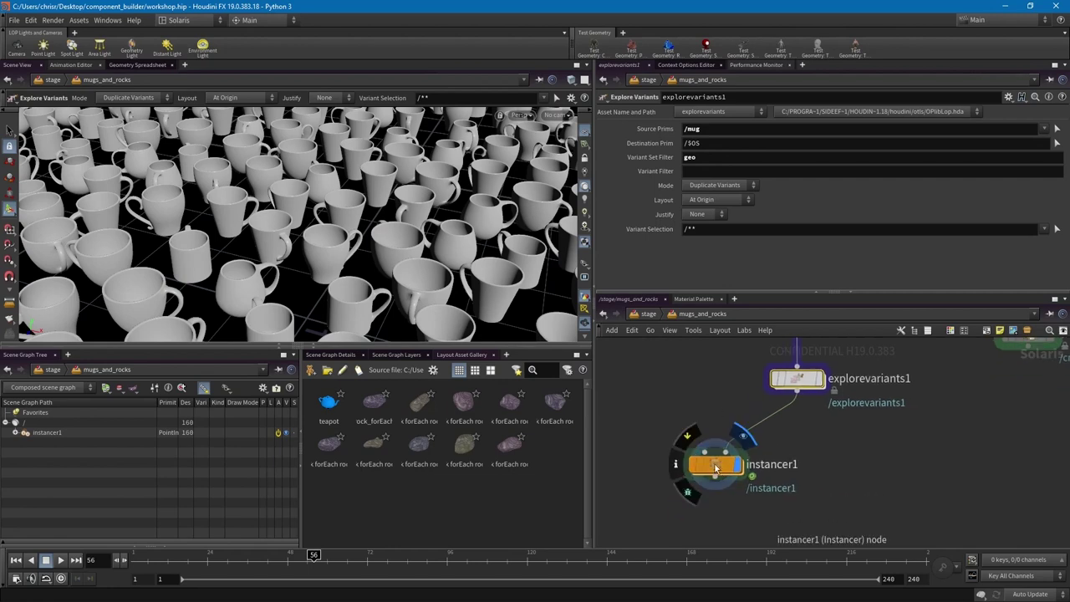
{"action": "left_click", "coordinate": [715, 466]}
{"action": "right_click_drag", "start_coordinate": [368, 245], "coordinate": [300, 245]}
{"action": "left_click_drag", "start_coordinate": [301, 245], "coordinate": [338, 219]}
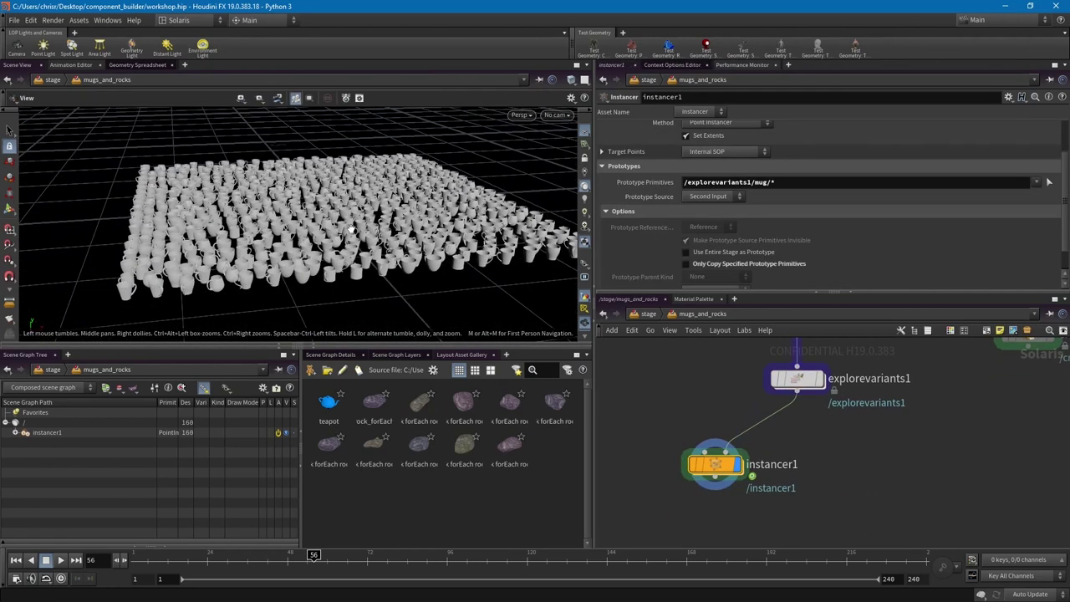
{"action": "right_click_drag", "start_coordinate": [339, 219], "coordinate": [458, 245]}
{"action": "scroll", "coordinate": [628, 237], "scroll_direction": "down", "scroll_amount": 1}
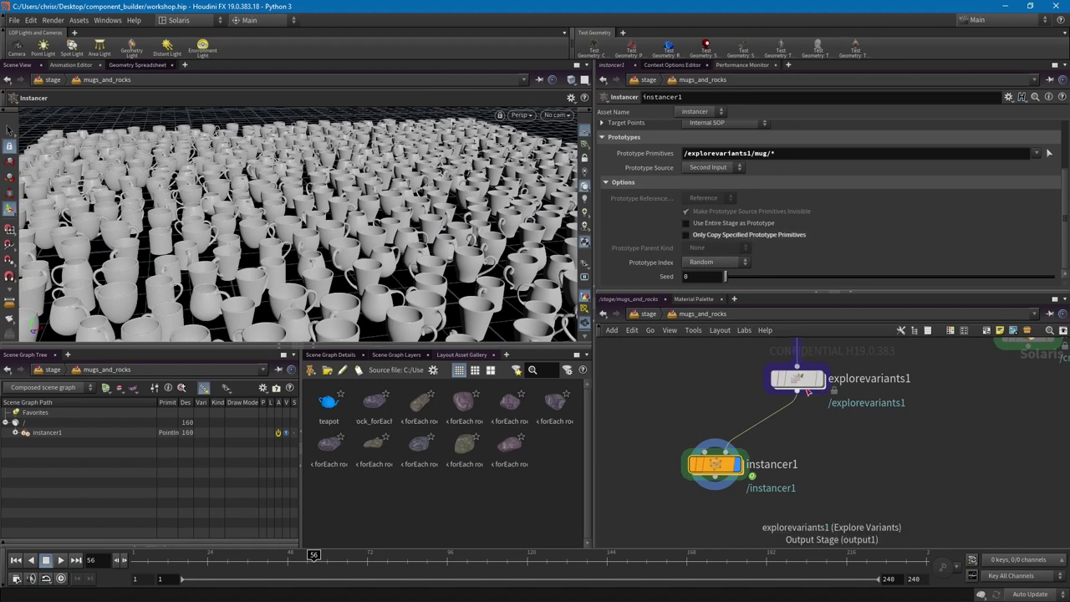
- Try enabling Only Copy Specified Prototype Primitives on instancer1, then turn it back off
{"action": "mouse_move", "coordinate": [711, 240]}
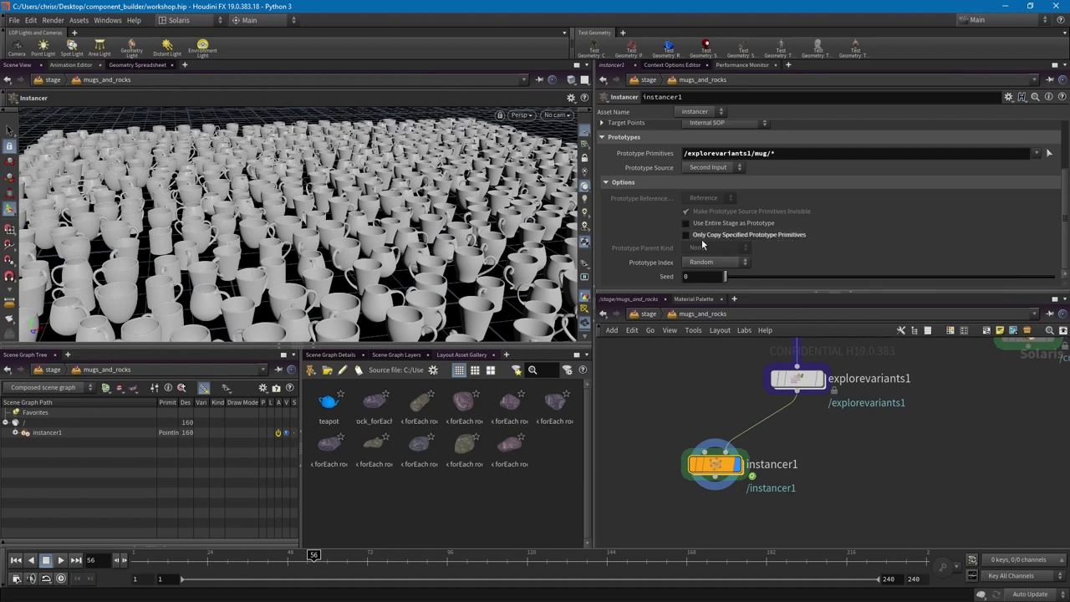
{"action": "left_click", "coordinate": [788, 237]}
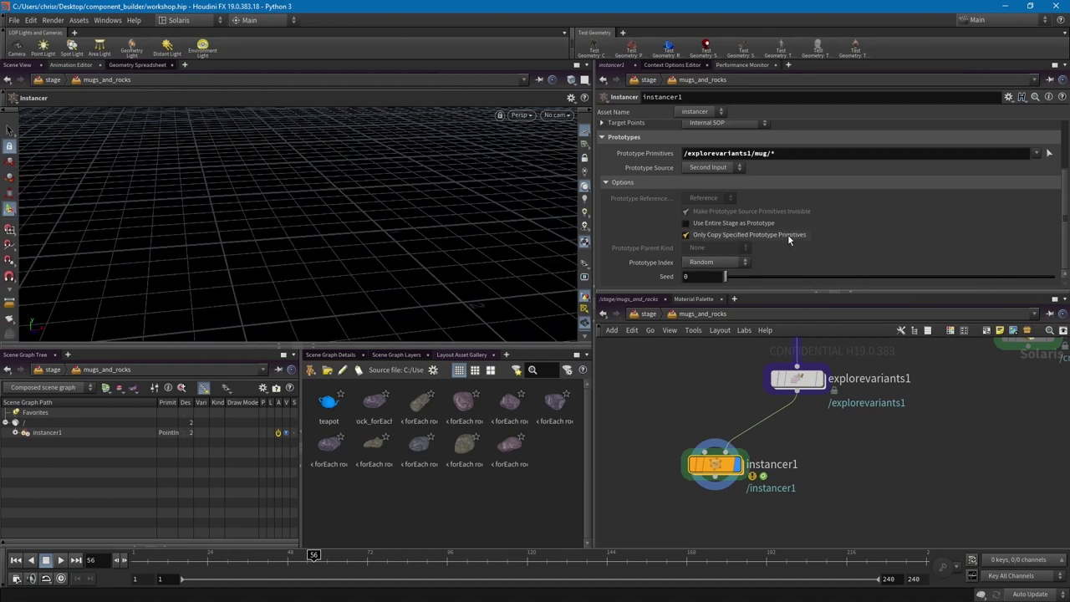
{"action": "left_click", "coordinate": [702, 238]}
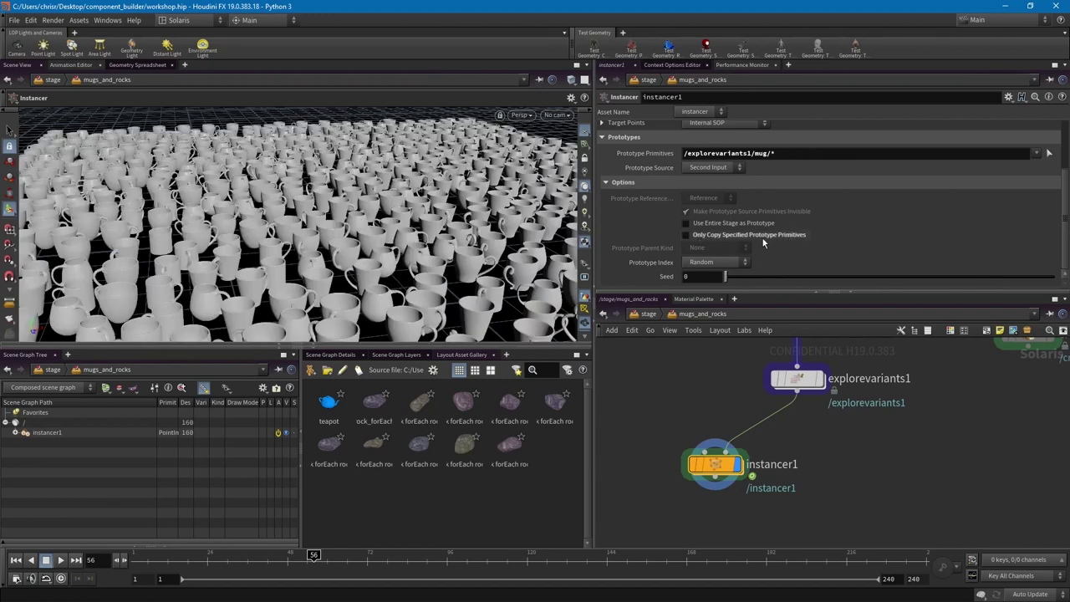
- Frame the whole field of instanced mugs in the viewport and view it from different angles
{"action": "key", "text": "space+g"}
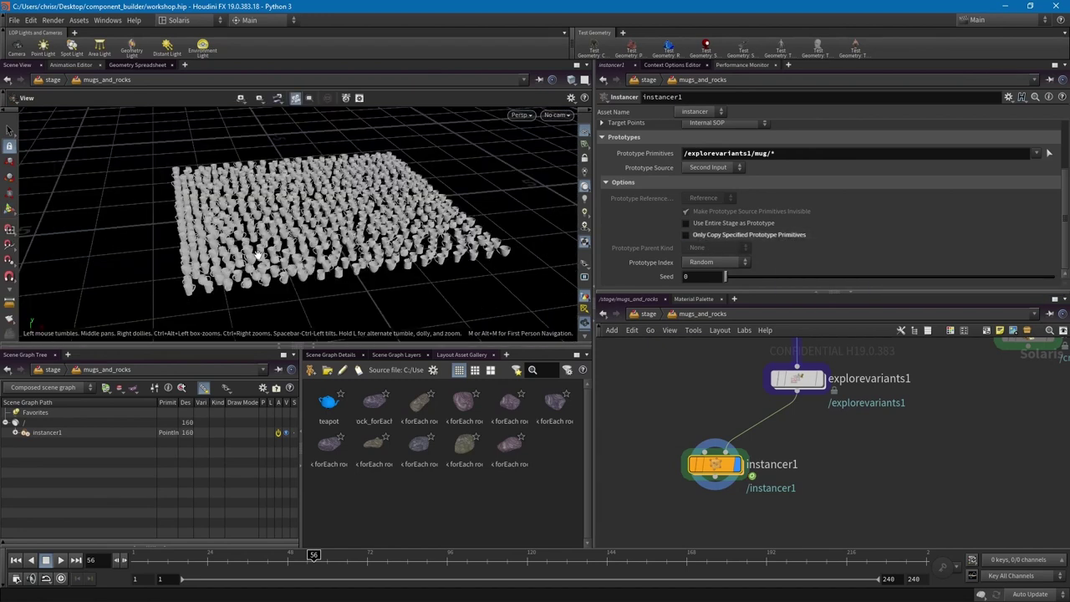
{"action": "left_click_drag", "start_coordinate": [259, 254], "coordinate": [238, 271], "text": "alt"}
{"action": "right_click_drag", "start_coordinate": [238, 271], "coordinate": [293, 270]}
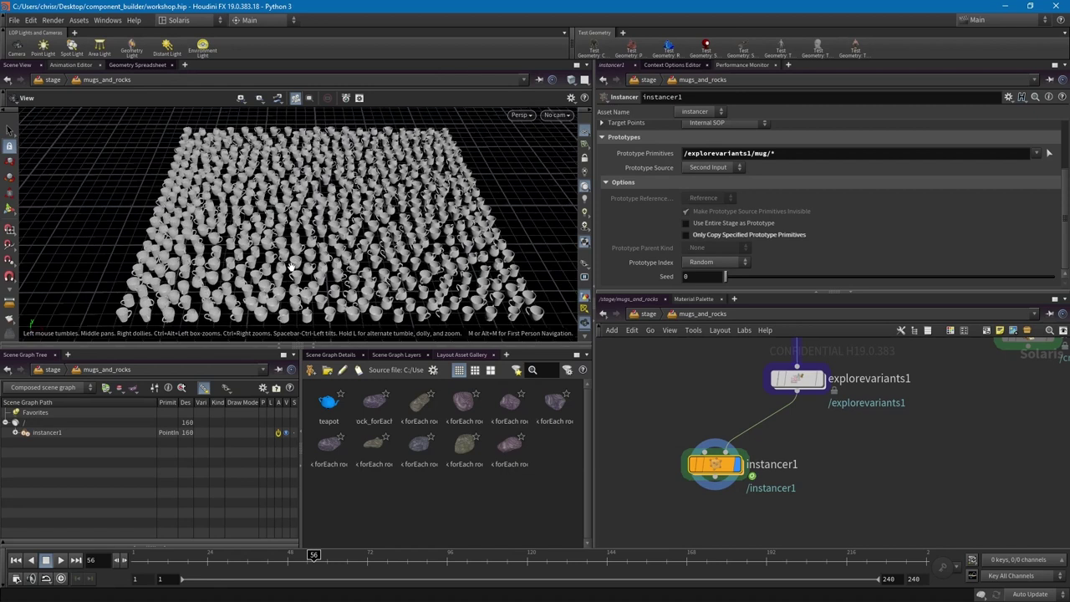
{"action": "middle_click_drag", "start_coordinate": [292, 273], "coordinate": [287, 260]}
{"action": "mouse_move", "coordinate": [287, 260]}
{"action": "left_mouse_down"}
{"action": "mouse_move", "coordinate": [306, 250]}
{"action": "mouse_move", "coordinate": [289, 252]}
{"action": "left_mouse_up"}
- Select the mug Component Output node and review its available Source options without changing the current one
{"action": "scroll", "coordinate": [881, 415], "scroll_direction": "down", "scroll_amount": 4}
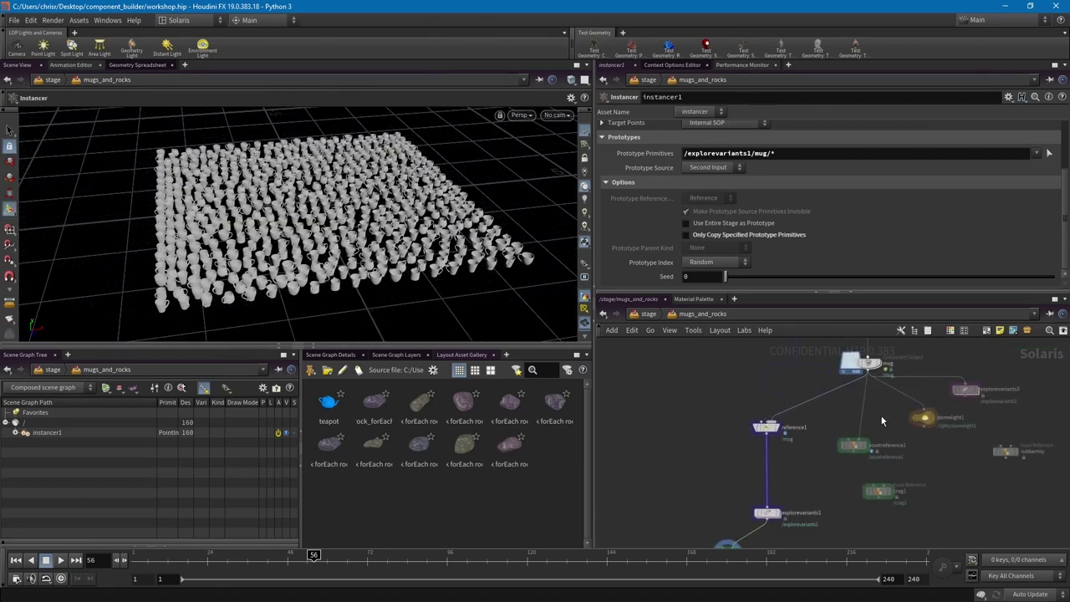
{"action": "middle_click_drag", "start_coordinate": [881, 416], "coordinate": [847, 468]}
{"action": "scroll", "coordinate": [870, 411], "scroll_direction": "up", "scroll_amount": 4}
{"action": "left_click", "coordinate": [743, 437]}
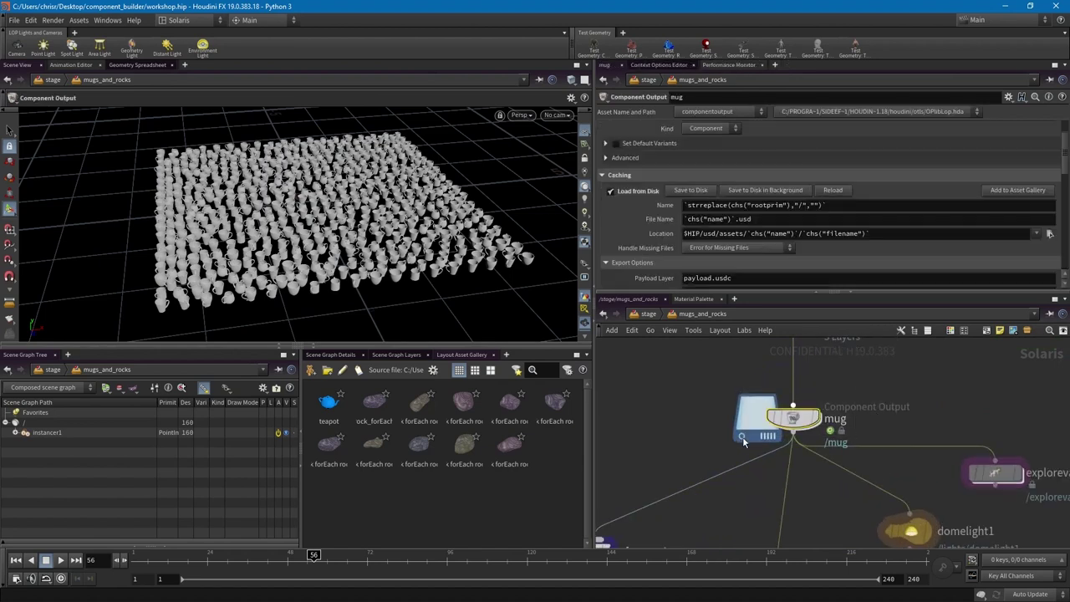
{"action": "scroll", "coordinate": [668, 173], "scroll_direction": "up", "scroll_amount": 2}
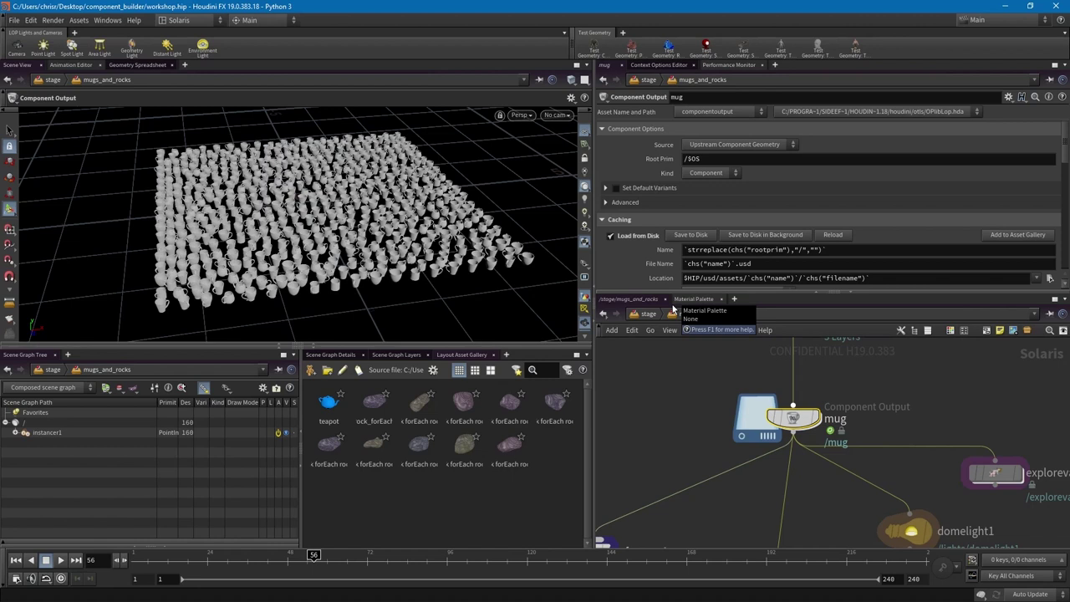
{"action": "left_click", "coordinate": [759, 147]}
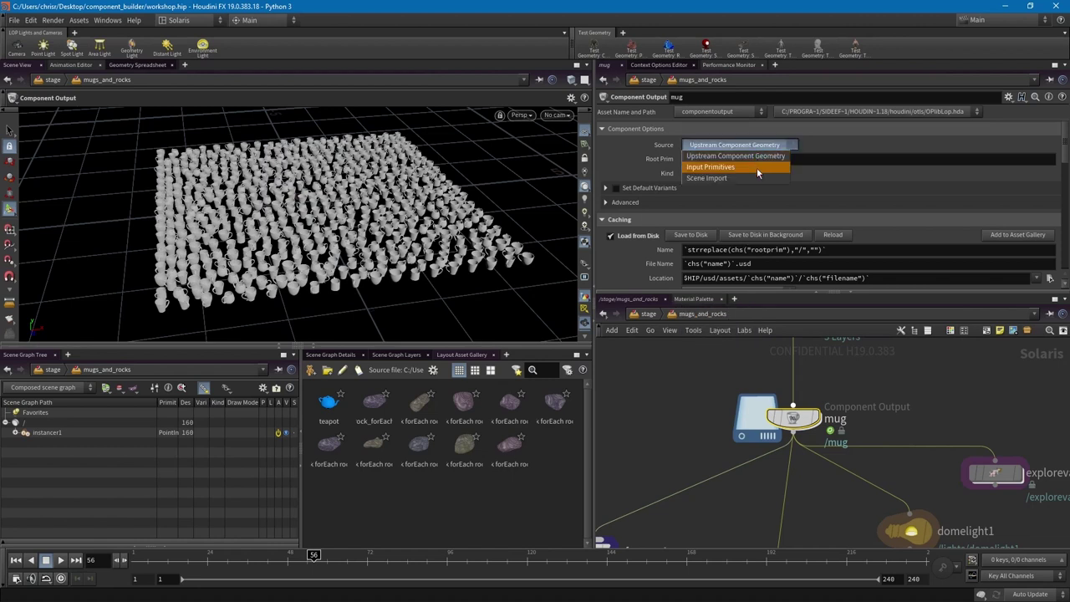
{"action": "left_click", "coordinate": [942, 387]}
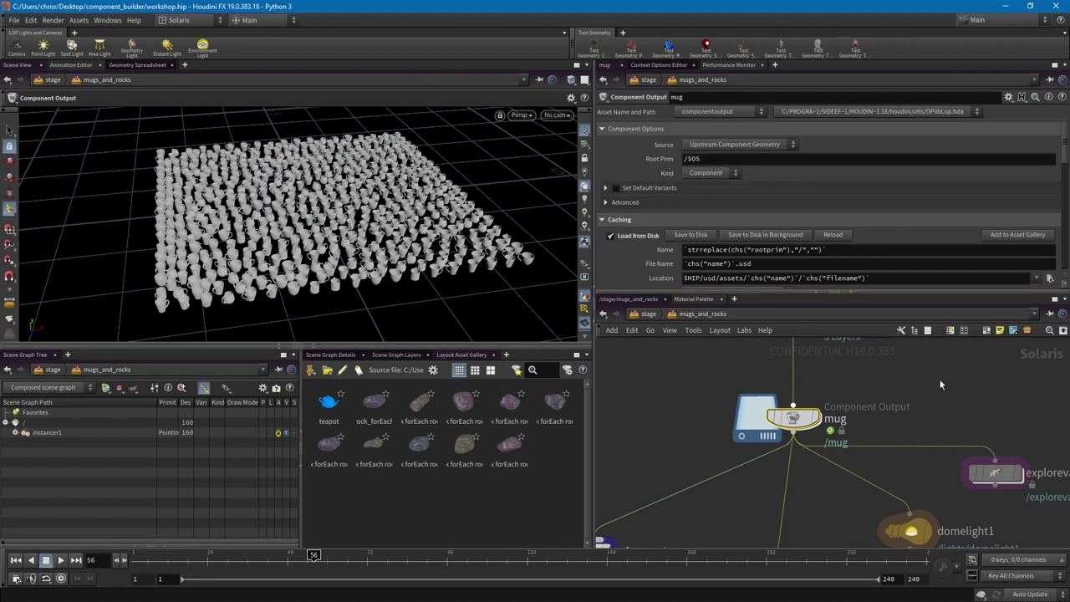
- Go up to the stage level and open the alternative_sources LOP network
{"action": "key", "text": "u"}
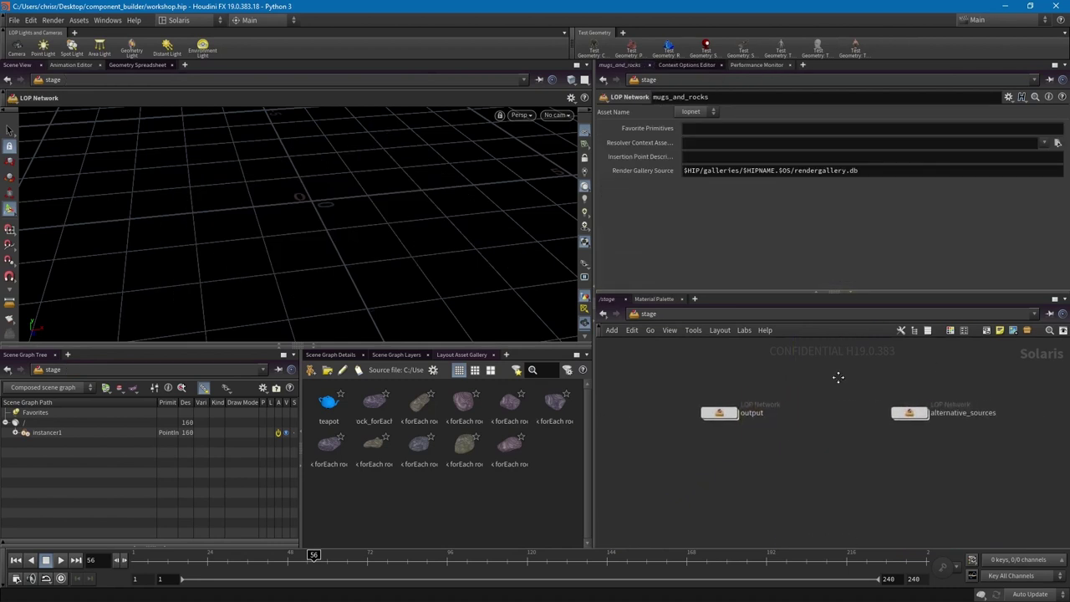
{"action": "scroll", "coordinate": [811, 393], "scroll_direction": "up", "scroll_amount": 5}
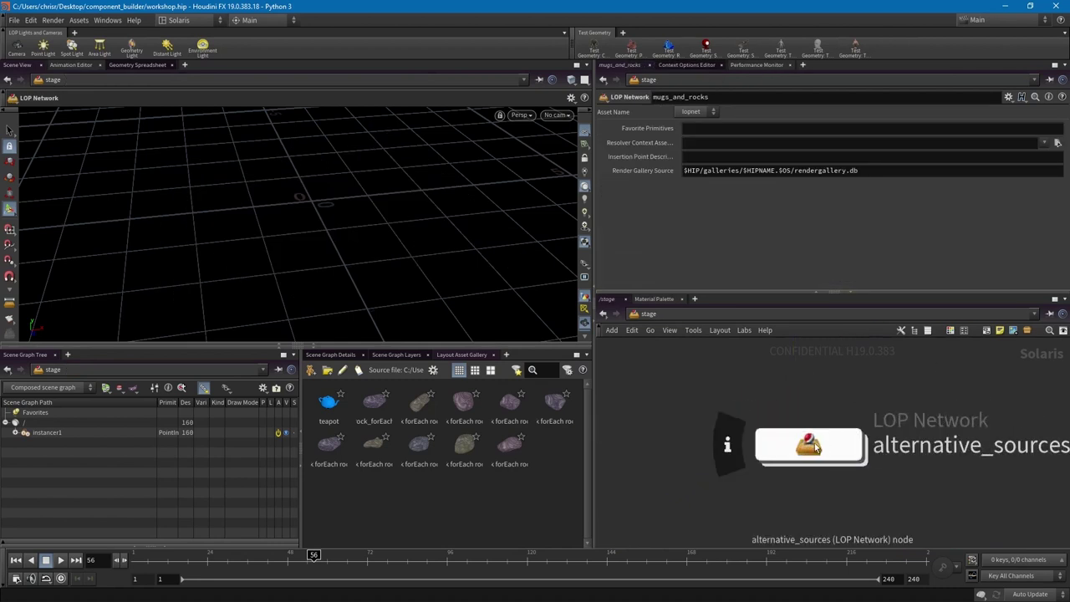
{"action": "double_click", "coordinate": [815, 447]}
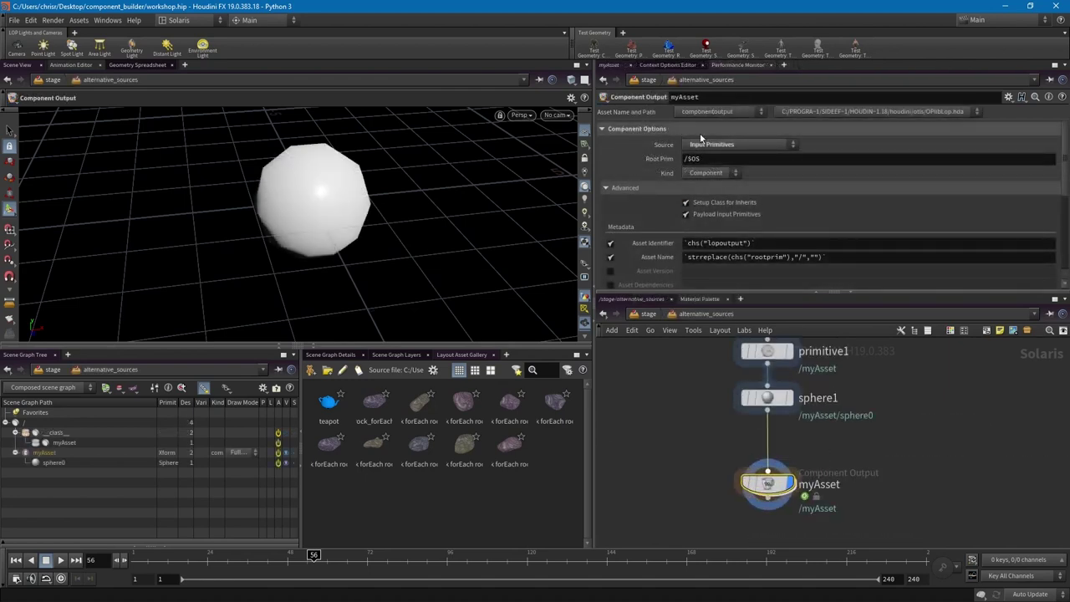
{"action": "middle_click_drag", "start_coordinate": [724, 403], "coordinate": [724, 425]}
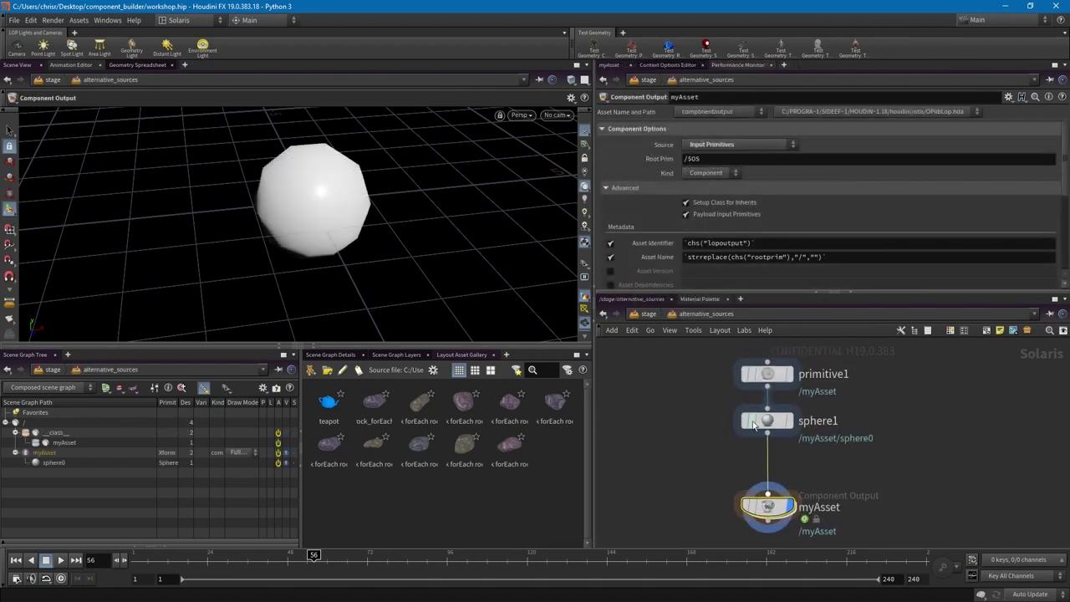
- Display the sphere1 node to inspect its primitives, then select and display the myAsset Component Output
{"action": "left_click", "coordinate": [788, 421]}
{"action": "left_click", "coordinate": [776, 428]}
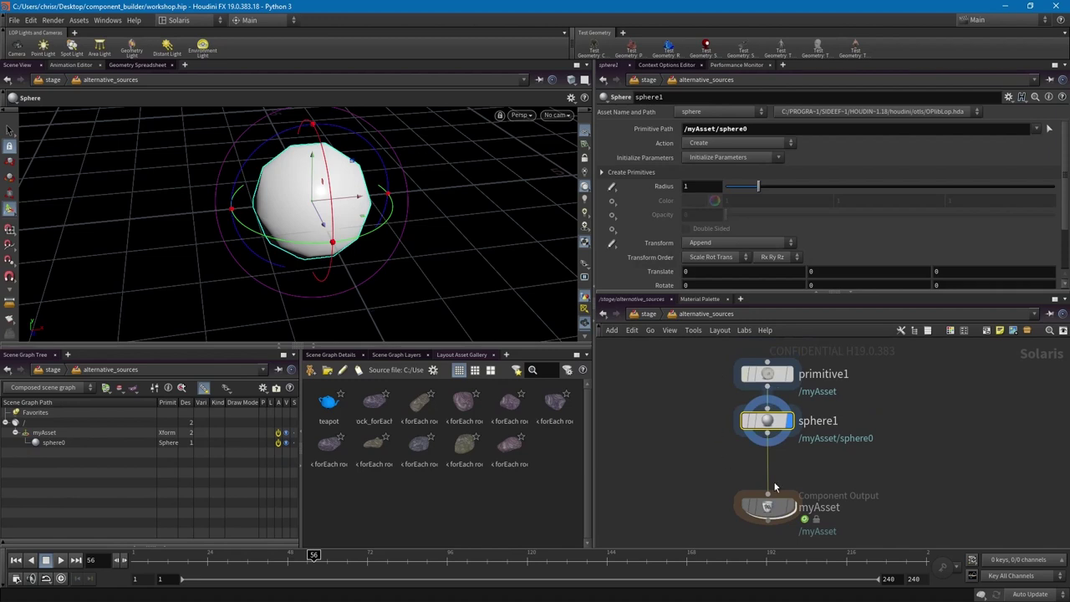
{"action": "left_click", "coordinate": [767, 507]}
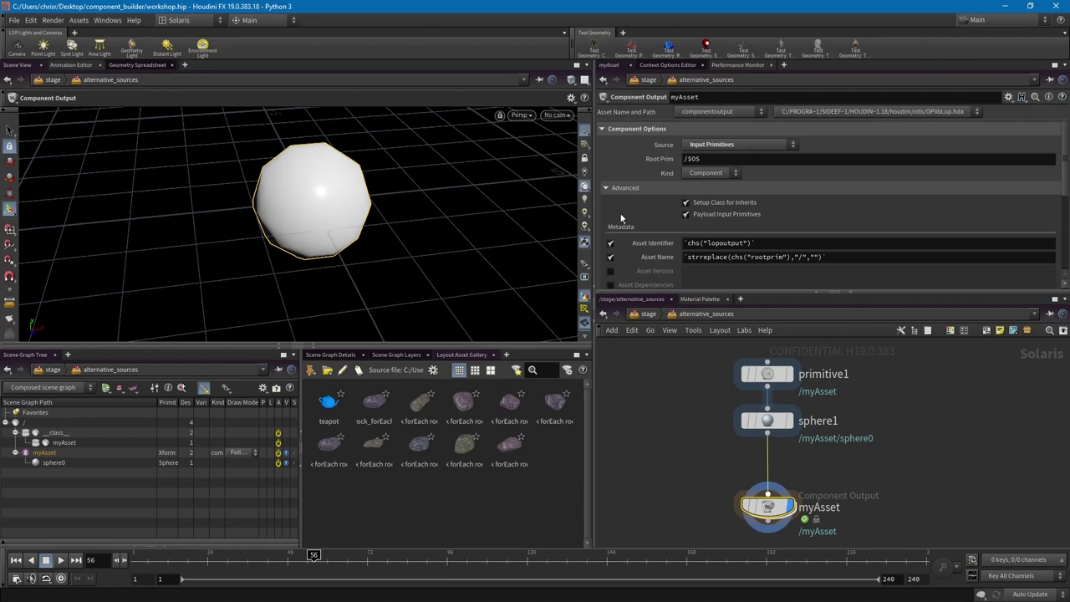
- Examine the Advanced, Caching and Export Options of myAsset and look inside the node
{"action": "scroll", "coordinate": [620, 218], "scroll_direction": "down", "scroll_amount": 5}
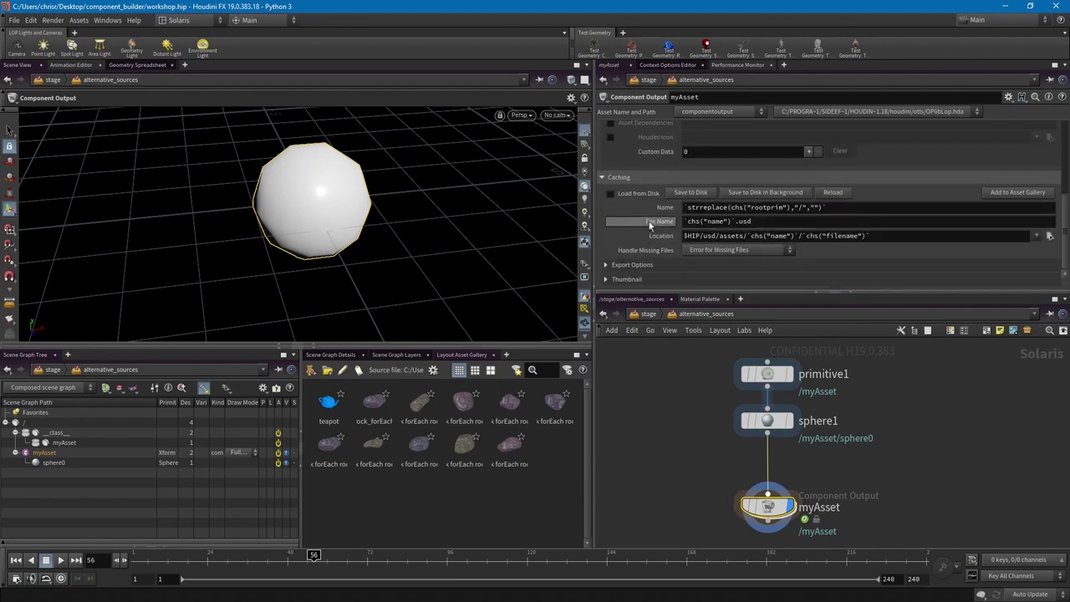
{"action": "scroll", "coordinate": [648, 221], "scroll_direction": "up", "scroll_amount": 4}
{"action": "left_click", "coordinate": [625, 159]}
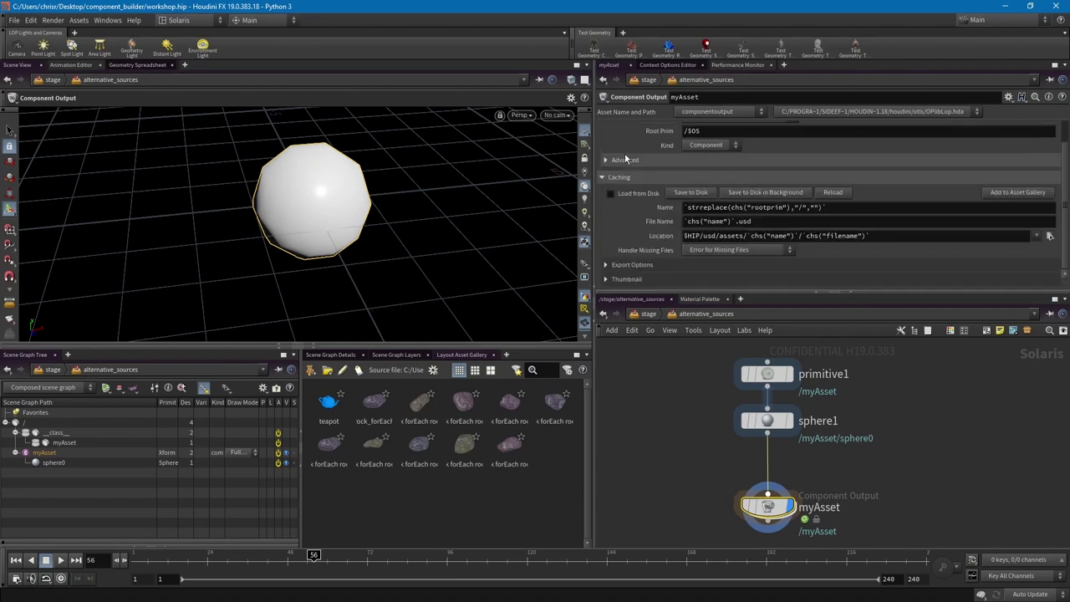
{"action": "left_click", "coordinate": [629, 266]}
{"action": "scroll", "coordinate": [642, 222], "scroll_direction": "down", "scroll_amount": 4}
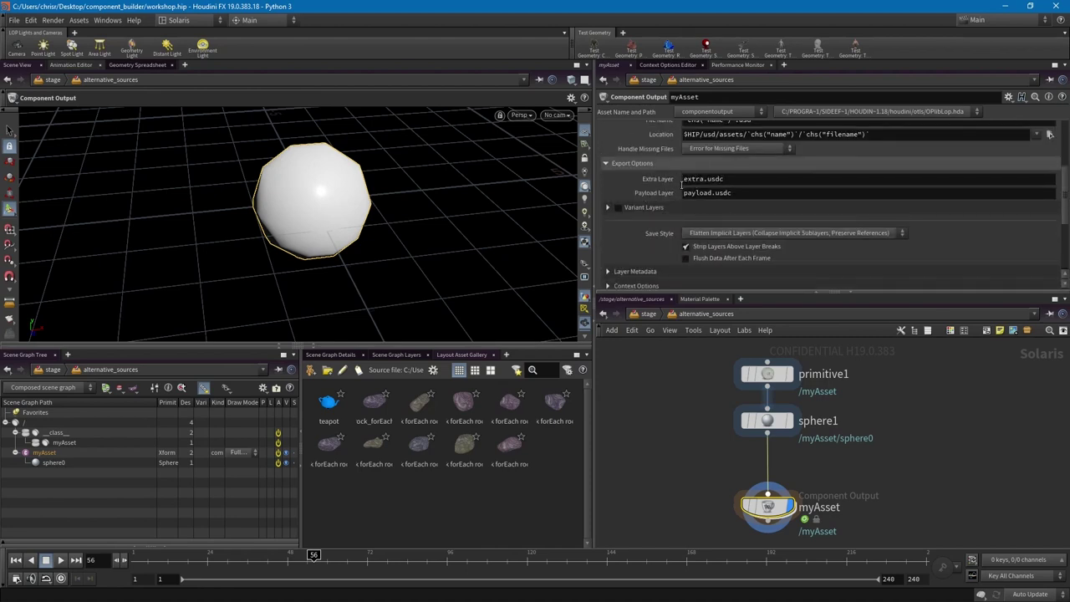
{"action": "double_click", "coordinate": [775, 507]}
{"action": "key", "text": "u"}
{"action": "left_click", "coordinate": [617, 163]}
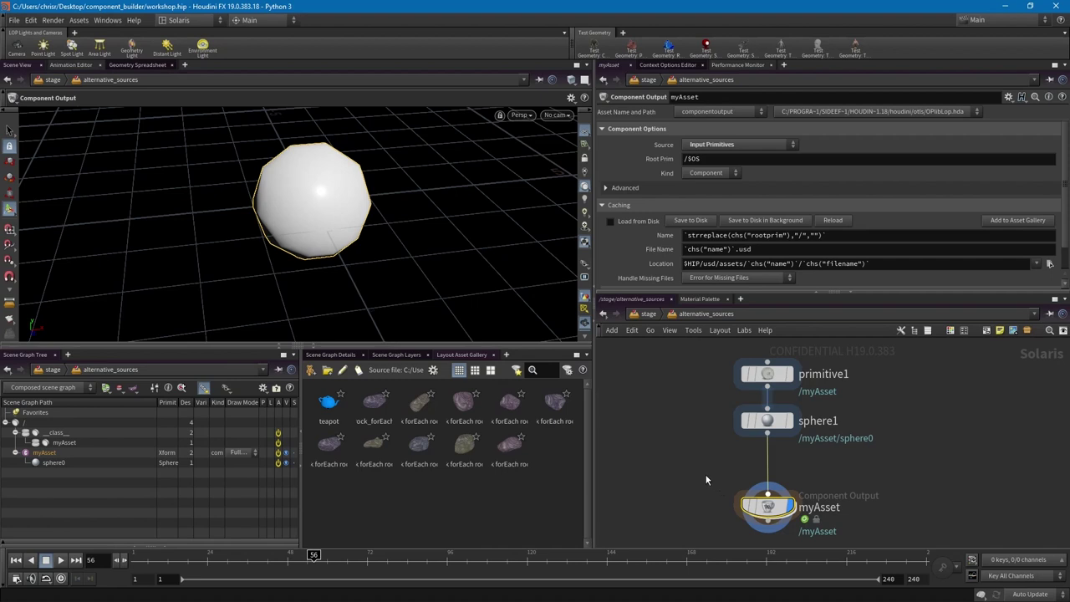
- Turn off Payload Input Primitives and Setup Class for Inherits in the Advanced options of myAsset
{"action": "left_click_drag", "start_coordinate": [706, 476], "coordinate": [879, 473]}
{"action": "middle_click_drag", "start_coordinate": [902, 448], "coordinate": [884, 522]}
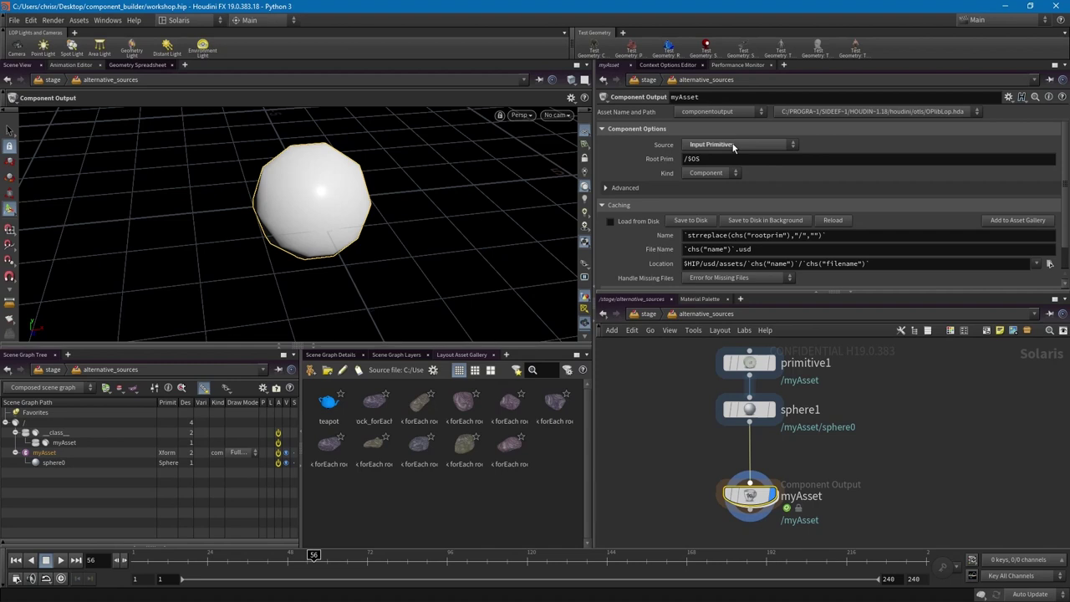
{"action": "middle_click_drag", "start_coordinate": [788, 428], "coordinate": [793, 445]}
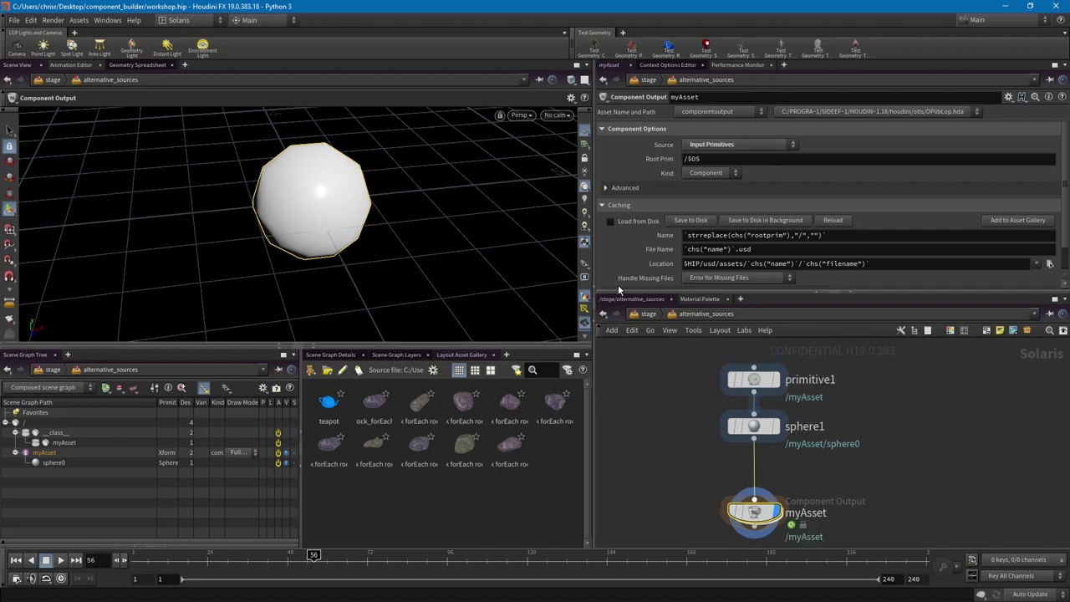
{"action": "left_click", "coordinate": [702, 188]}
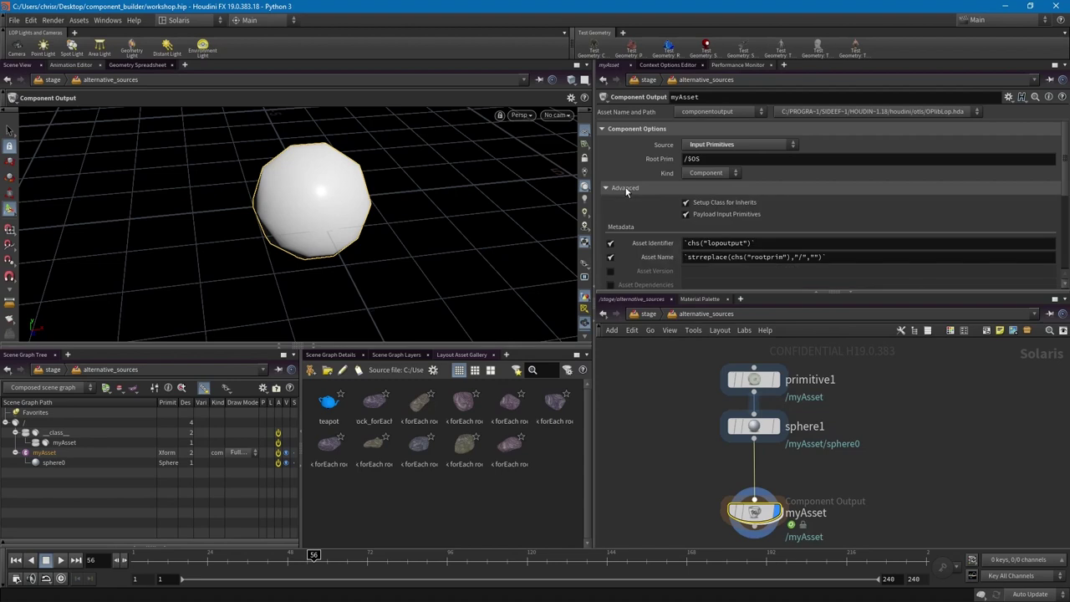
{"action": "left_click", "coordinate": [724, 213]}
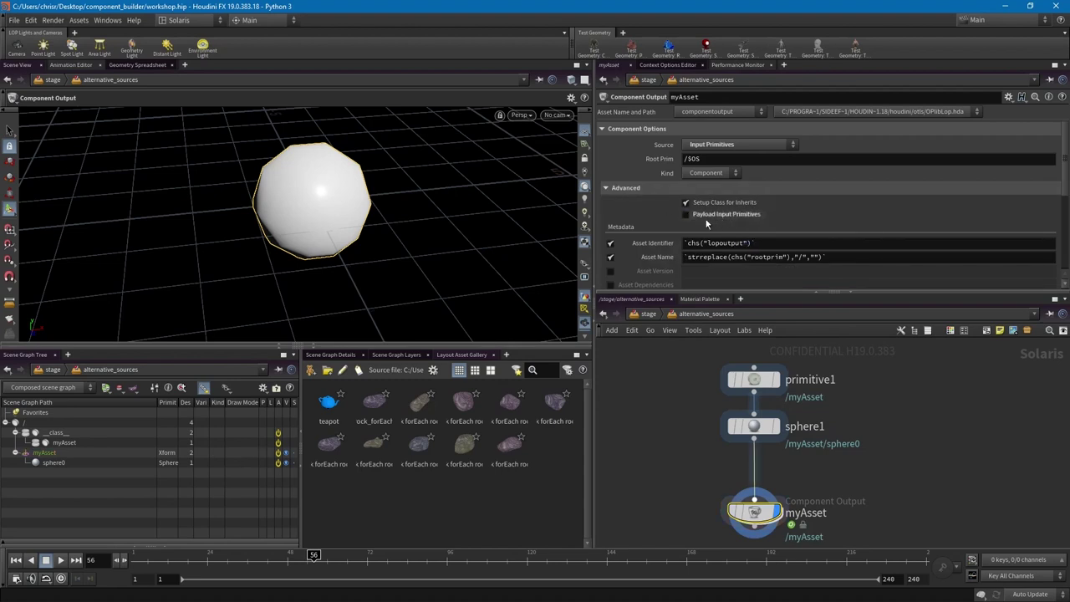
{"action": "left_click", "coordinate": [696, 204]}
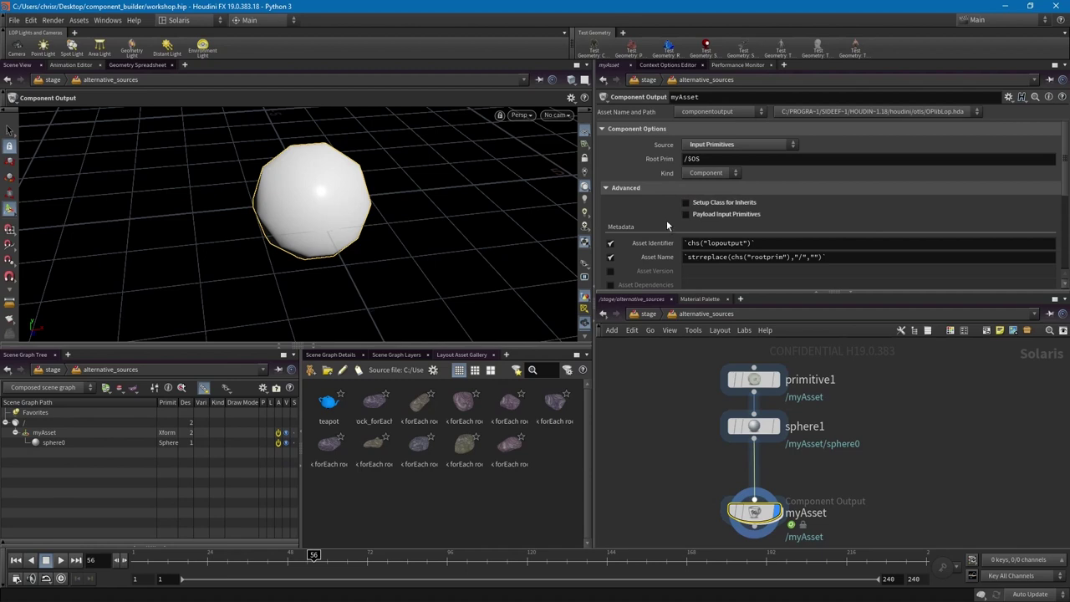
- Review the metadata and caching parameters of myAsset along with its primitive1 and sphere1 input chain
{"action": "middle_click_drag", "start_coordinate": [689, 485], "coordinate": [669, 446]}
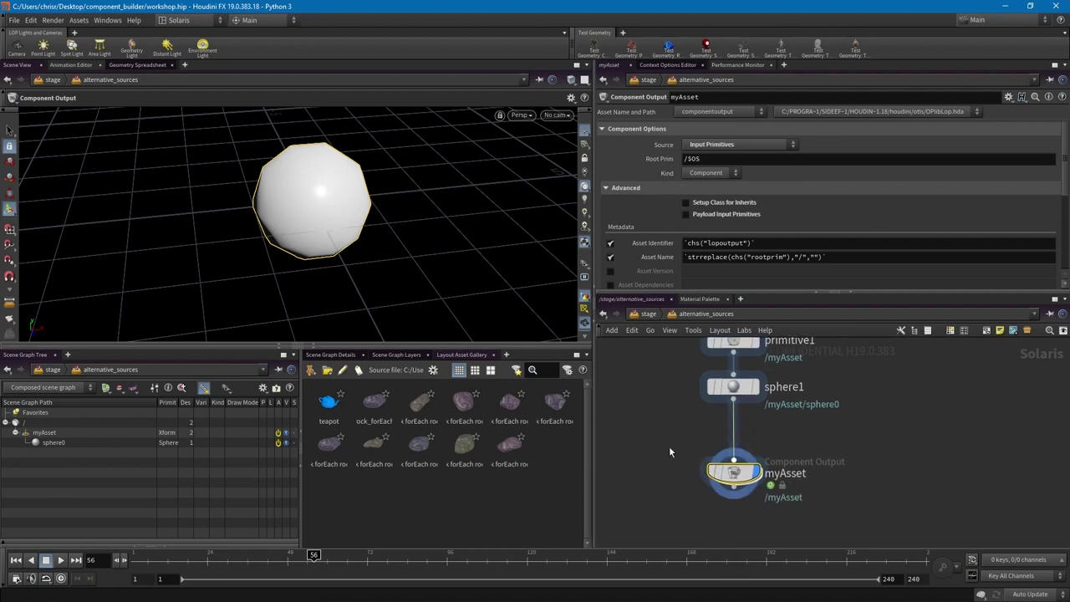
{"action": "scroll", "coordinate": [627, 231], "scroll_direction": "down", "scroll_amount": 4}
{"action": "scroll", "coordinate": [627, 230], "scroll_direction": "down", "scroll_amount": 4}
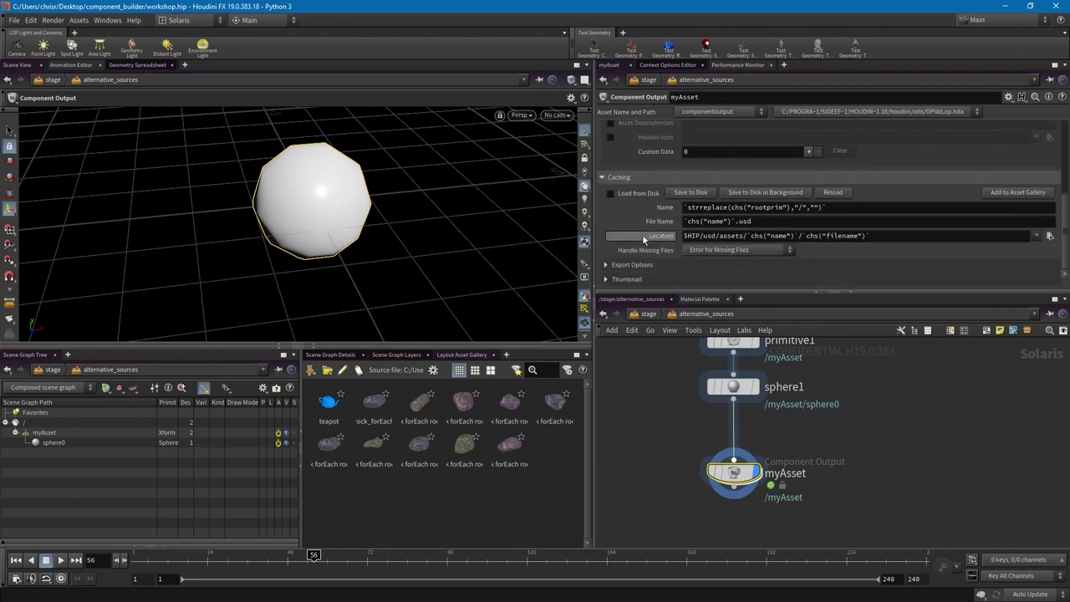
{"action": "middle_click_drag", "start_coordinate": [682, 430], "coordinate": [682, 466]}
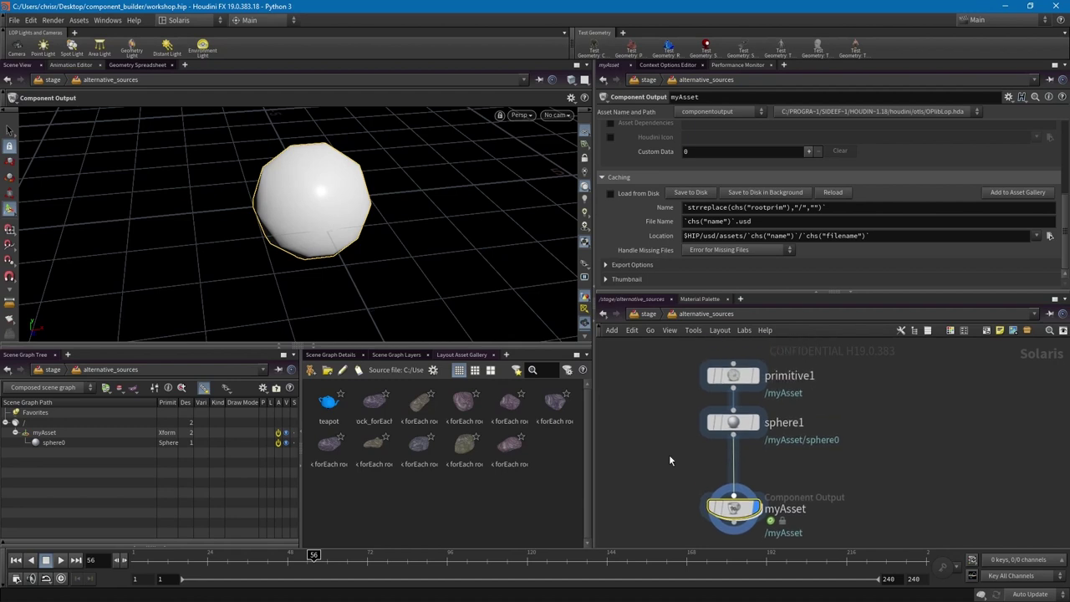
{"action": "left_click_drag", "start_coordinate": [680, 479], "coordinate": [783, 530]}
{"action": "middle_click_drag", "start_coordinate": [684, 479], "coordinate": [681, 433]}
{"action": "scroll", "coordinate": [655, 262], "scroll_direction": "up", "scroll_amount": 5}
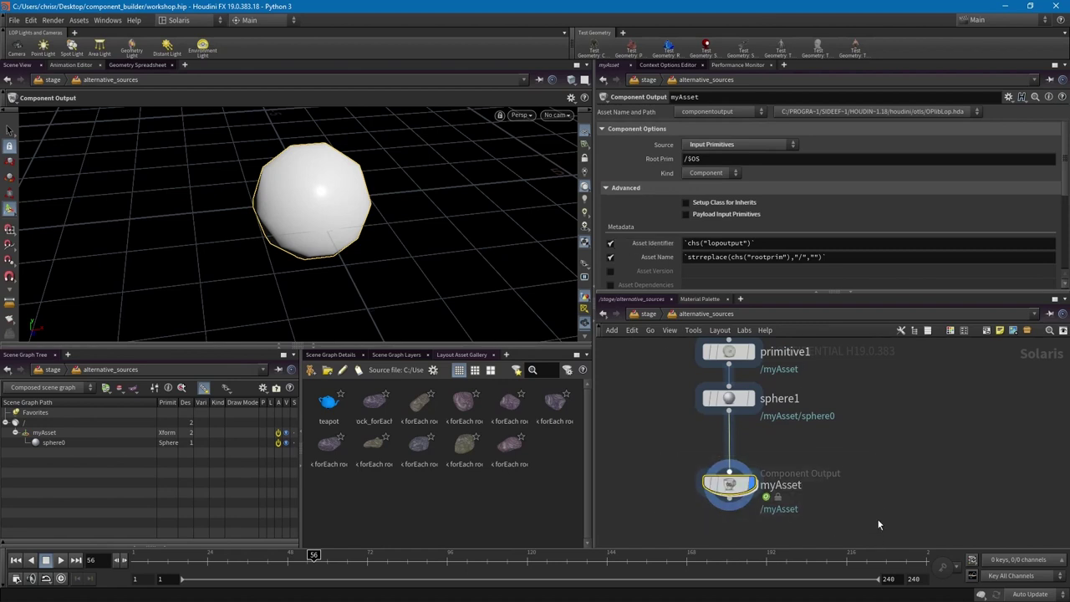
{"action": "middle_click_drag", "start_coordinate": [878, 524], "coordinate": [900, 519]}
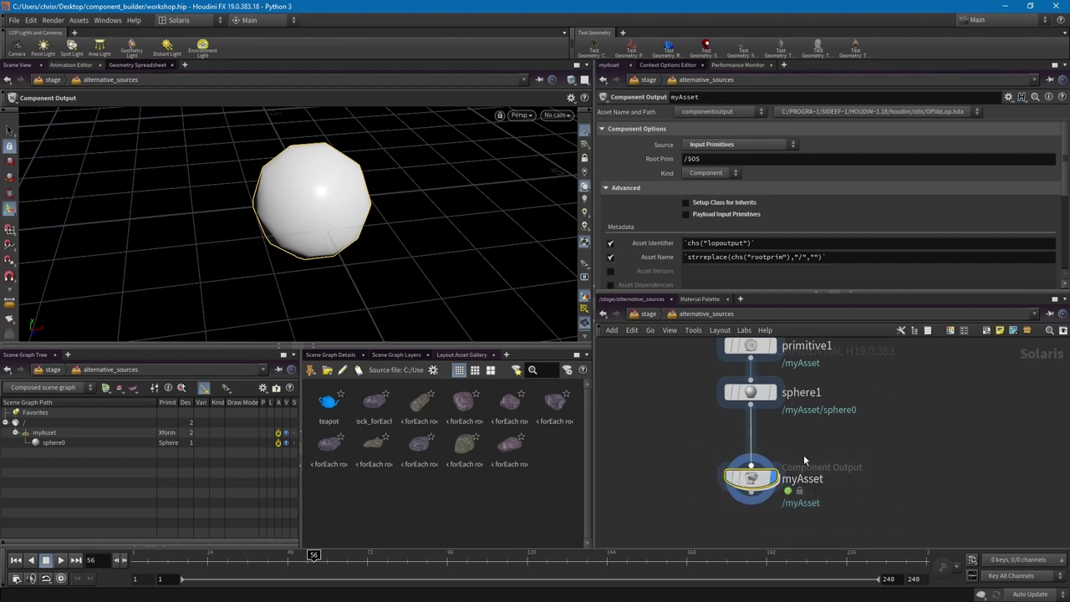
{"action": "middle_click_drag", "start_coordinate": [802, 445], "coordinate": [805, 441]}
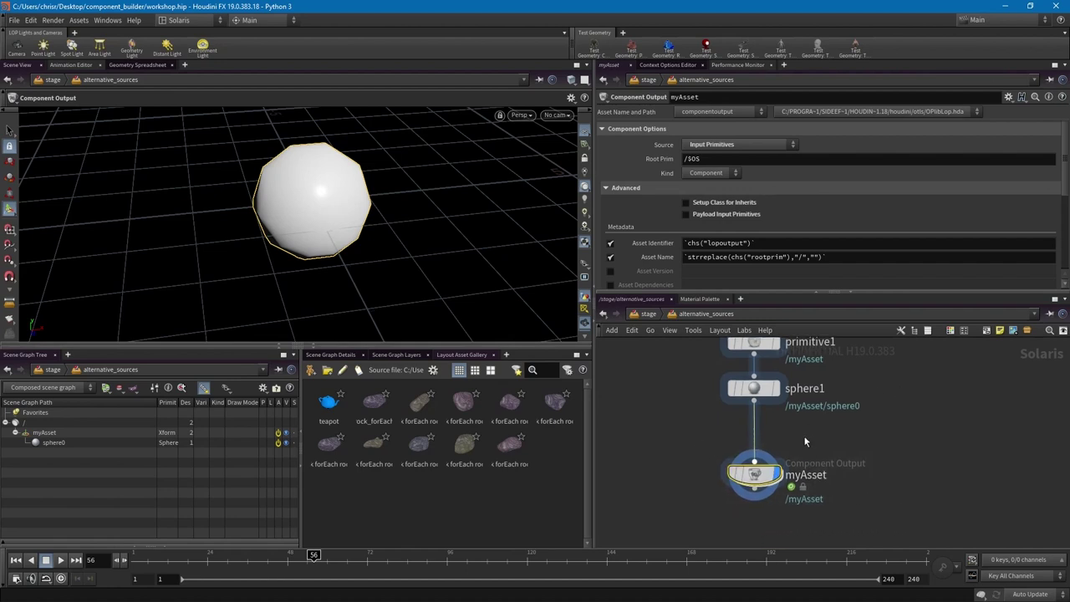
- Display the squab Component Output and choose Scene Import as its Source
{"action": "left_click_drag", "start_coordinate": [737, 472], "coordinate": [897, 512]}
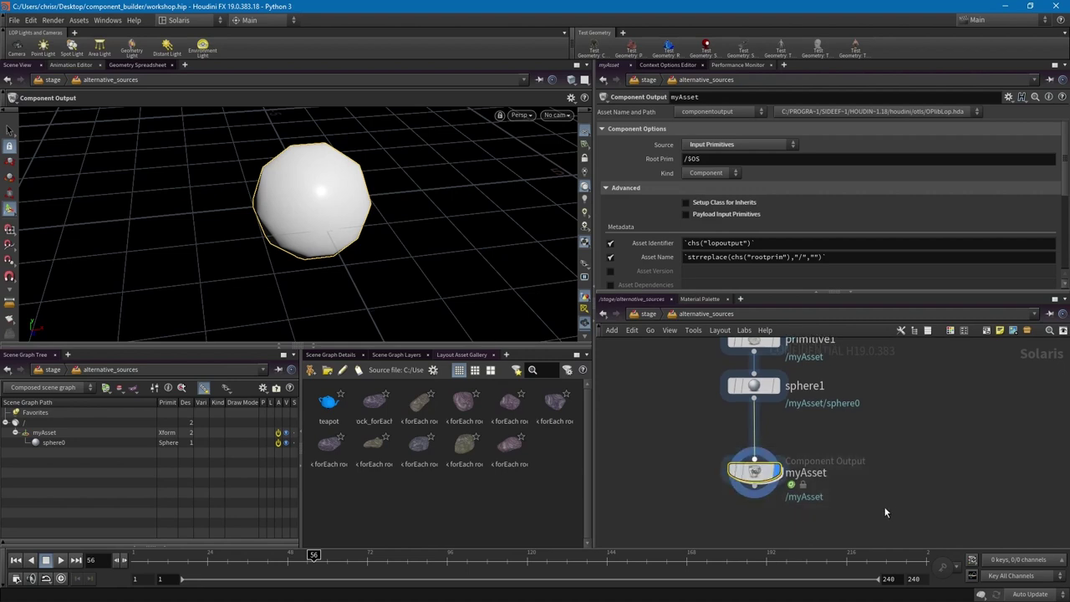
{"action": "middle_click_drag", "start_coordinate": [674, 403], "coordinate": [909, 417]}
{"action": "middle_click_drag", "start_coordinate": [757, 466], "coordinate": [861, 444]}
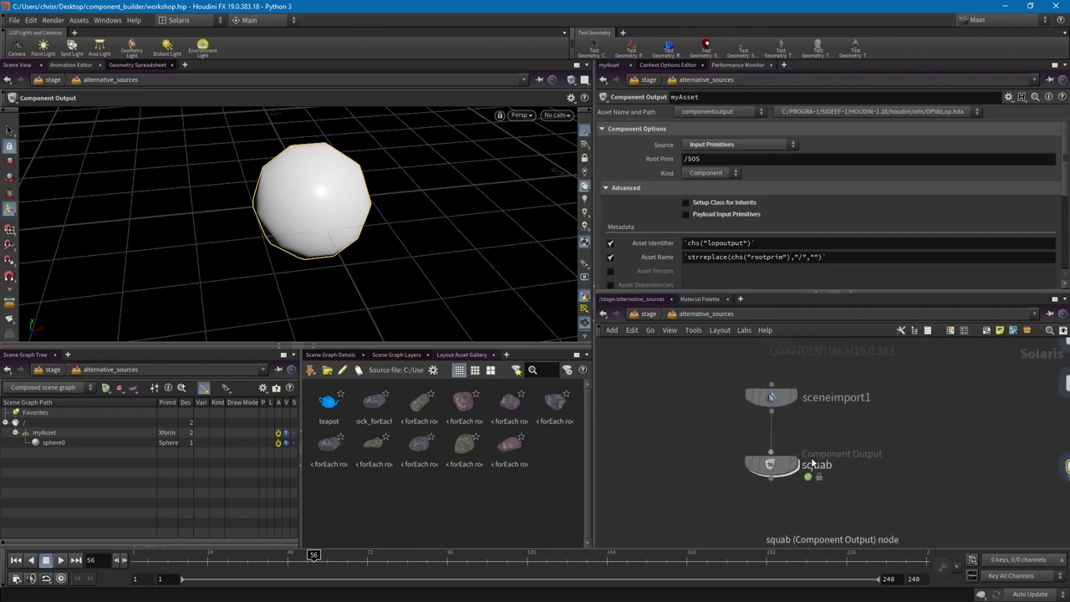
{"action": "scroll", "coordinate": [809, 457], "scroll_direction": "up", "scroll_amount": 1}
{"action": "left_click", "coordinate": [790, 466]}
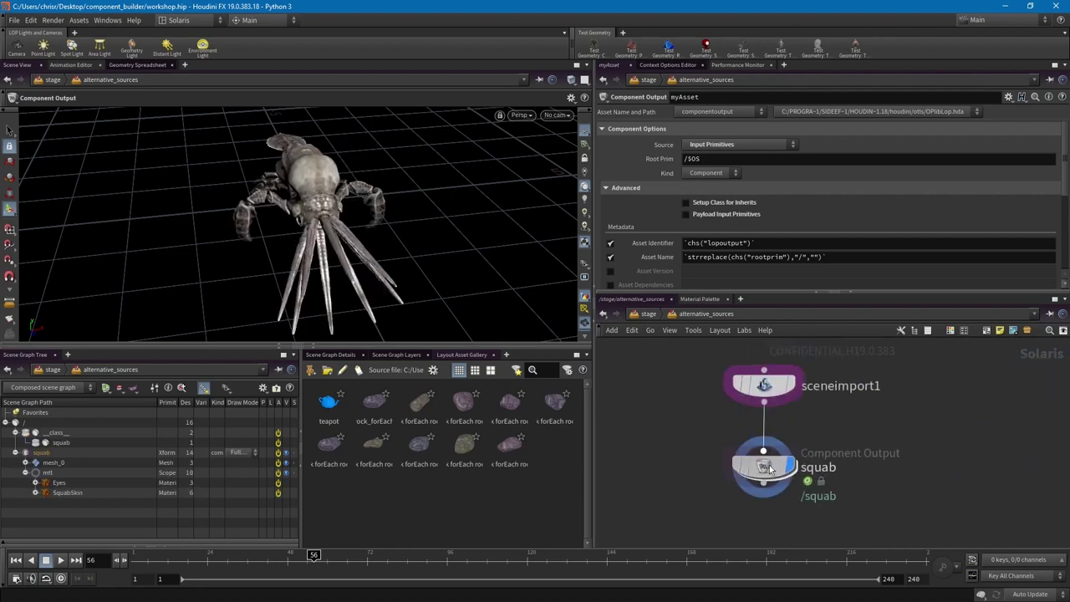
{"action": "left_click", "coordinate": [730, 144]}
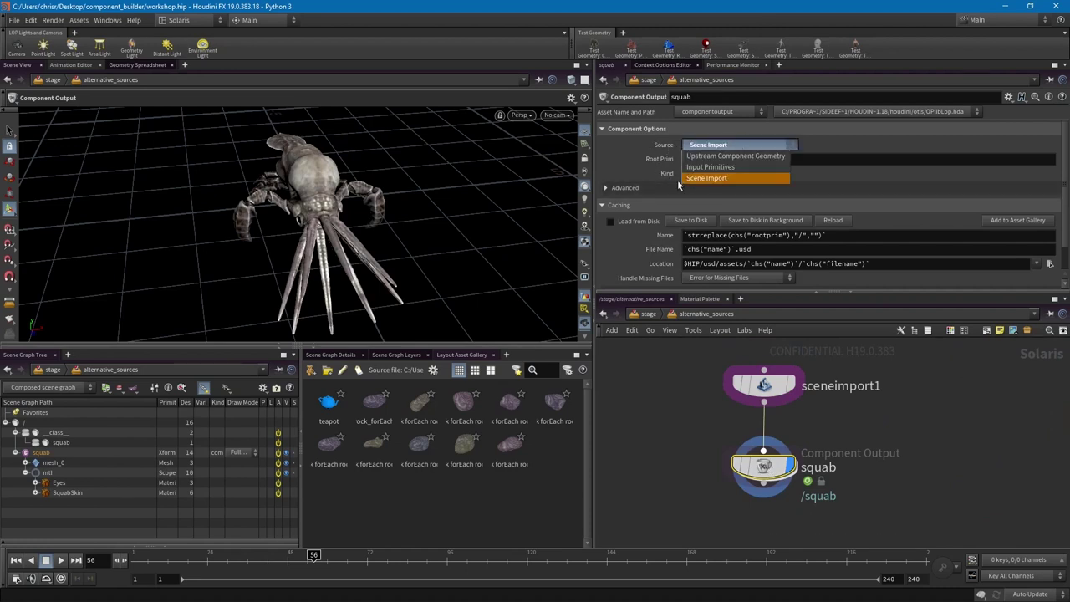
{"action": "left_click", "coordinate": [694, 179]}
- Copy the Materials Destination Path of sceneimport1, reset it to its default, and turn off Flatten Hierarchy
{"action": "left_click", "coordinate": [763, 384]}
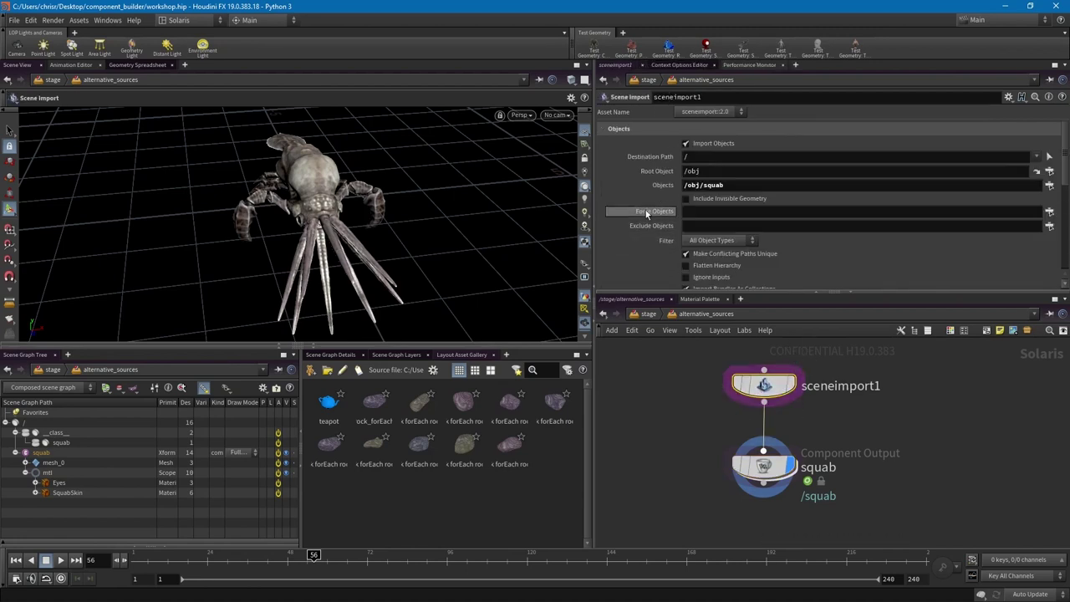
{"action": "scroll", "coordinate": [646, 213], "scroll_direction": "down", "scroll_amount": 3}
{"action": "scroll", "coordinate": [645, 210], "scroll_direction": "down", "scroll_amount": 8}
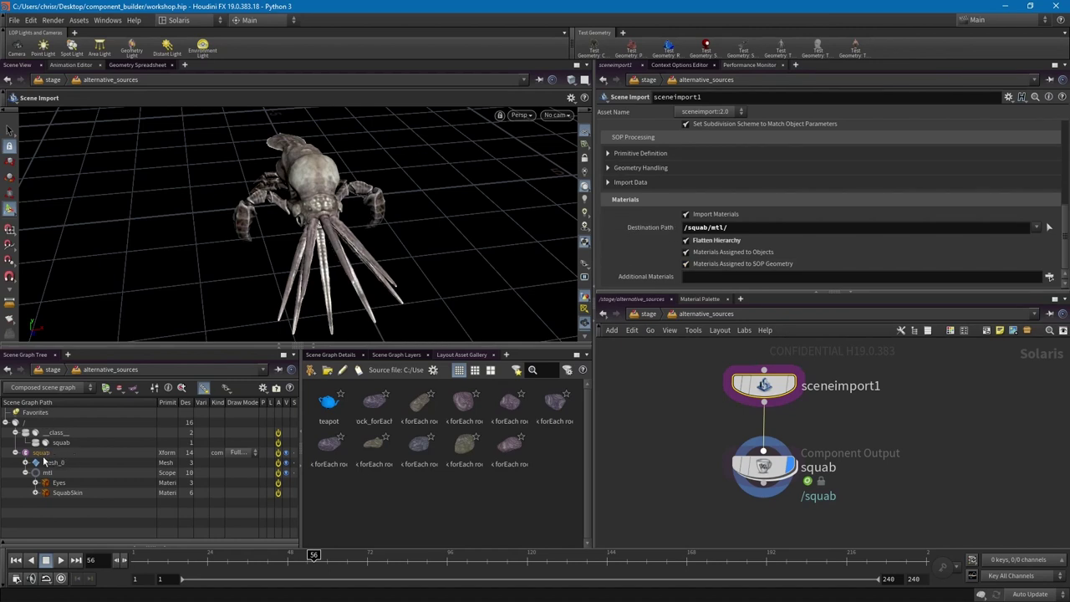
{"action": "triple_click", "coordinate": [726, 229]}
{"action": "key", "text": "ctrl+c"}
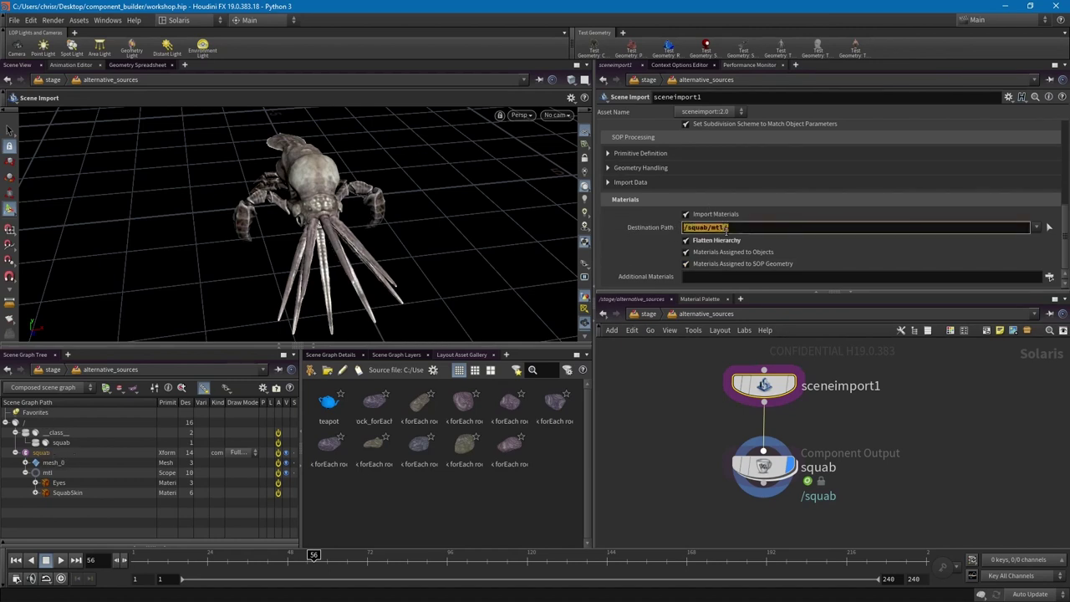
{"action": "middle_click", "coordinate": [645, 226], "text": "ctrl"}
{"action": "left_click", "coordinate": [701, 241]}
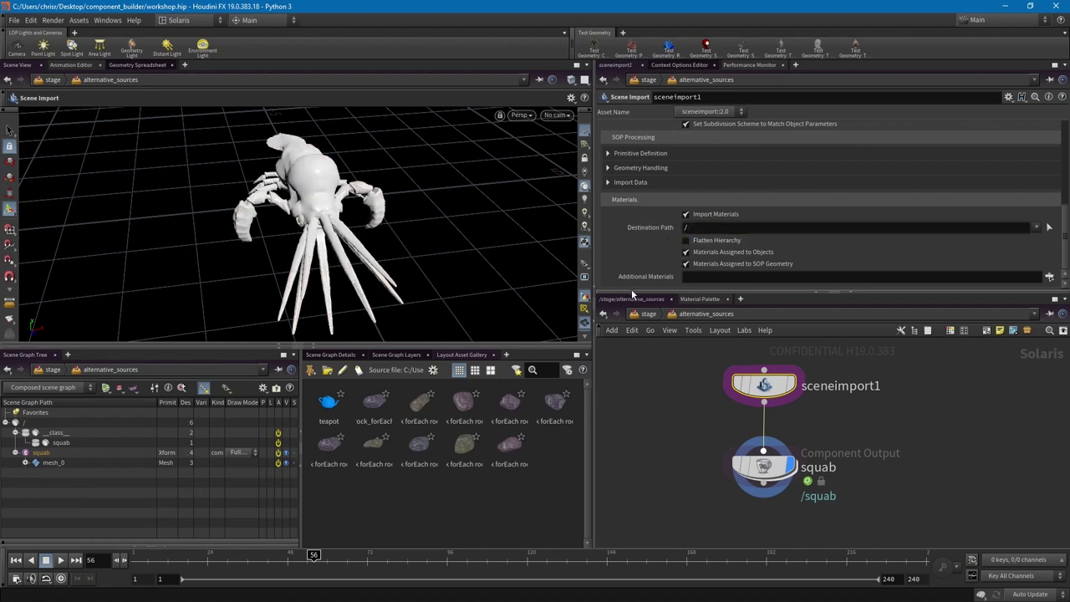
{"action": "left_click_drag", "start_coordinate": [304, 223], "coordinate": [552, 236]}
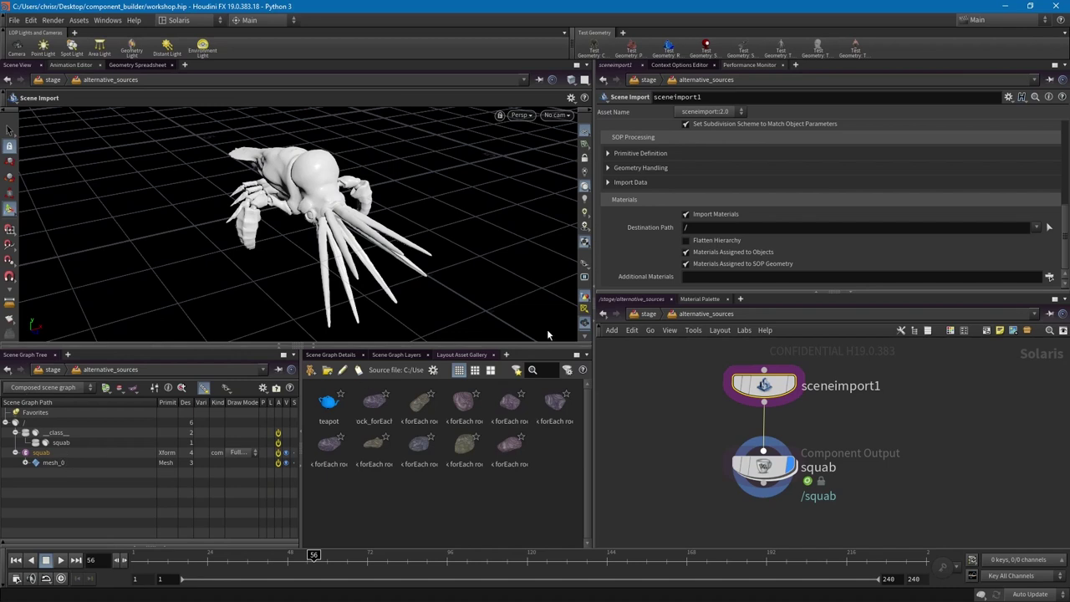
- Display sceneimport1, expand obj and its squab scope in the scene graph, and review the node's Objects parameters
{"action": "left_click", "coordinate": [794, 355]}
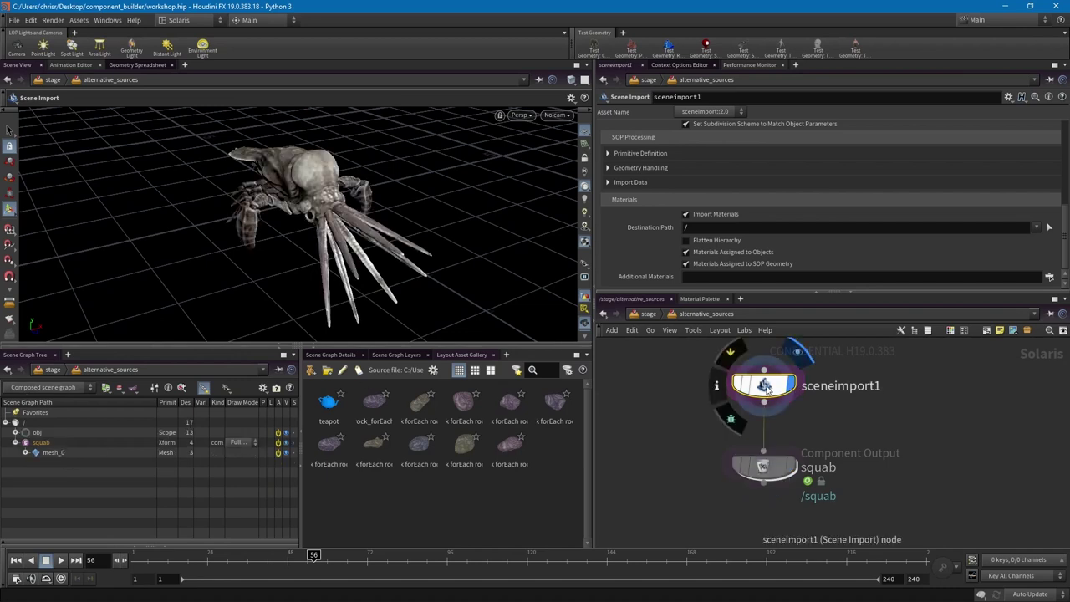
{"action": "left_click", "coordinate": [15, 432]}
{"action": "left_click", "coordinate": [26, 443]}
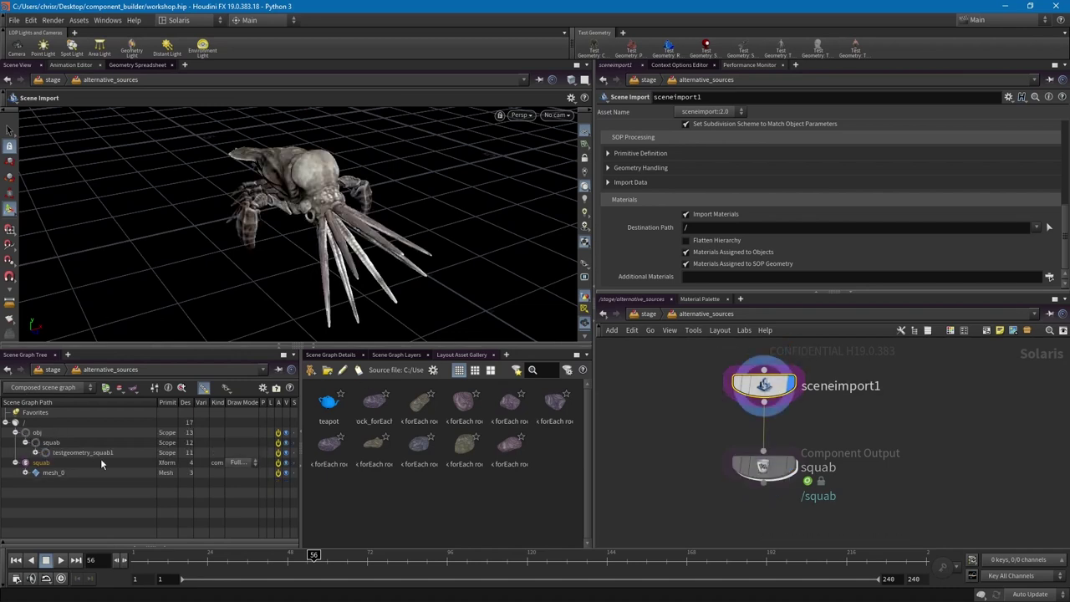
{"action": "left_click_drag", "start_coordinate": [454, 229], "coordinate": [393, 220], "text": "alt"}
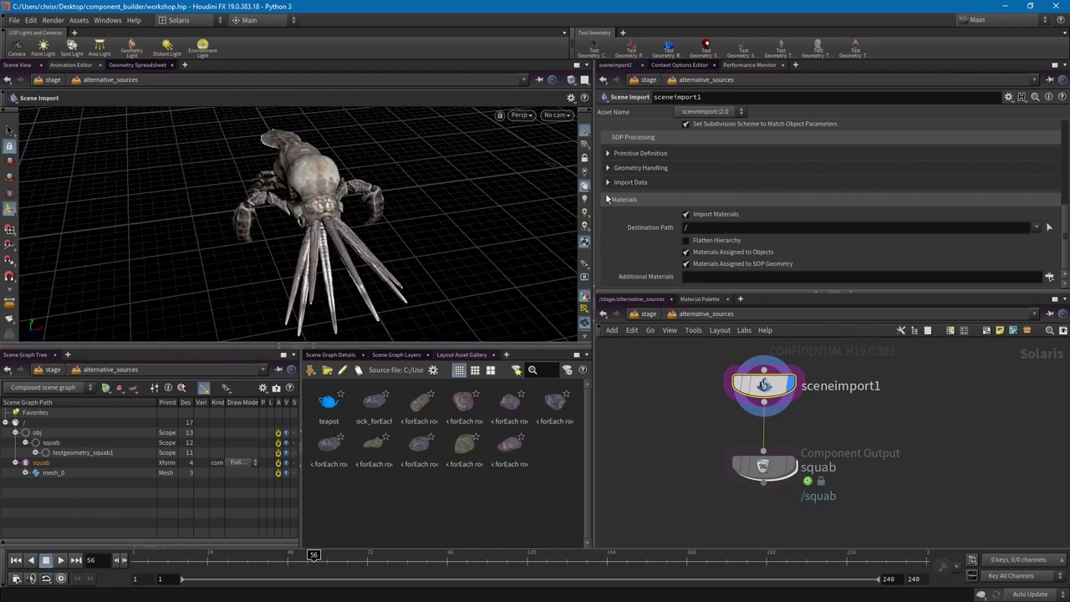
{"action": "scroll", "coordinate": [642, 218], "scroll_direction": "up", "scroll_amount": 8}
{"action": "scroll", "coordinate": [638, 217], "scroll_direction": "up", "scroll_amount": 1}
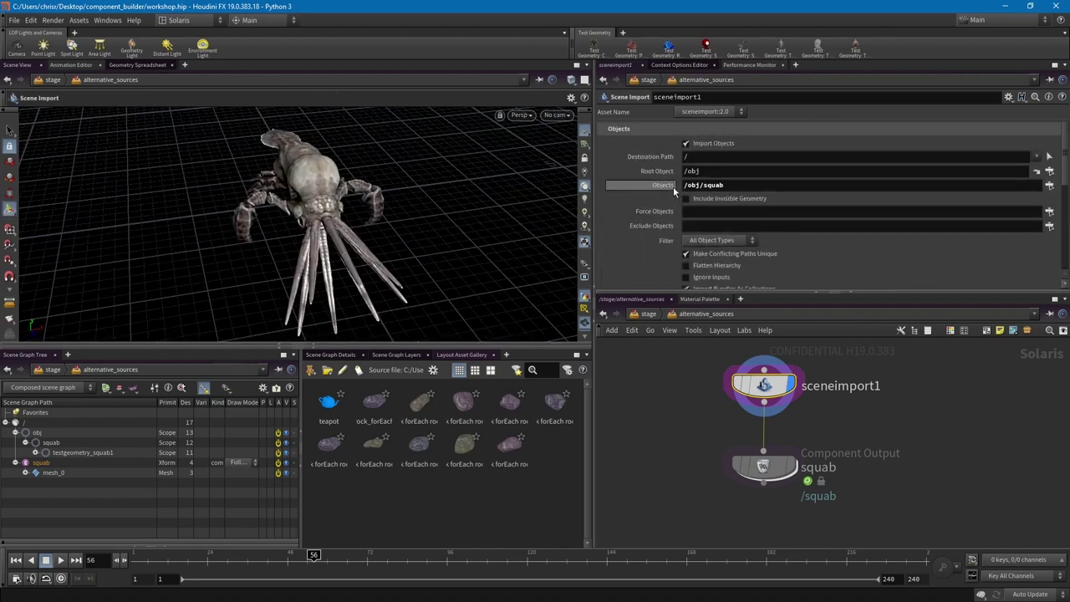
{"action": "mouse_move", "coordinate": [673, 187]}
{"action": "mouse_move", "coordinate": [789, 465]}
- Set the Materials Destination Path of sceneimport1 to /squab/mtl/ and select the squab primitive in the scene graph
{"action": "scroll", "coordinate": [653, 193], "scroll_direction": "down", "scroll_amount": 8}
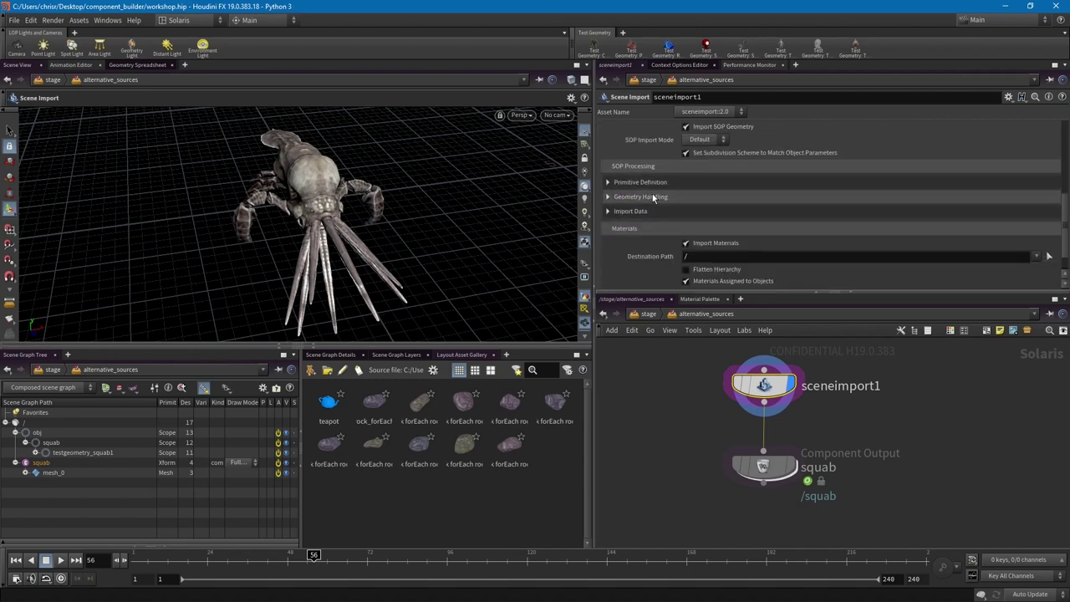
{"action": "left_click", "coordinate": [712, 241]}
{"action": "key", "text": "ctrl+v"}
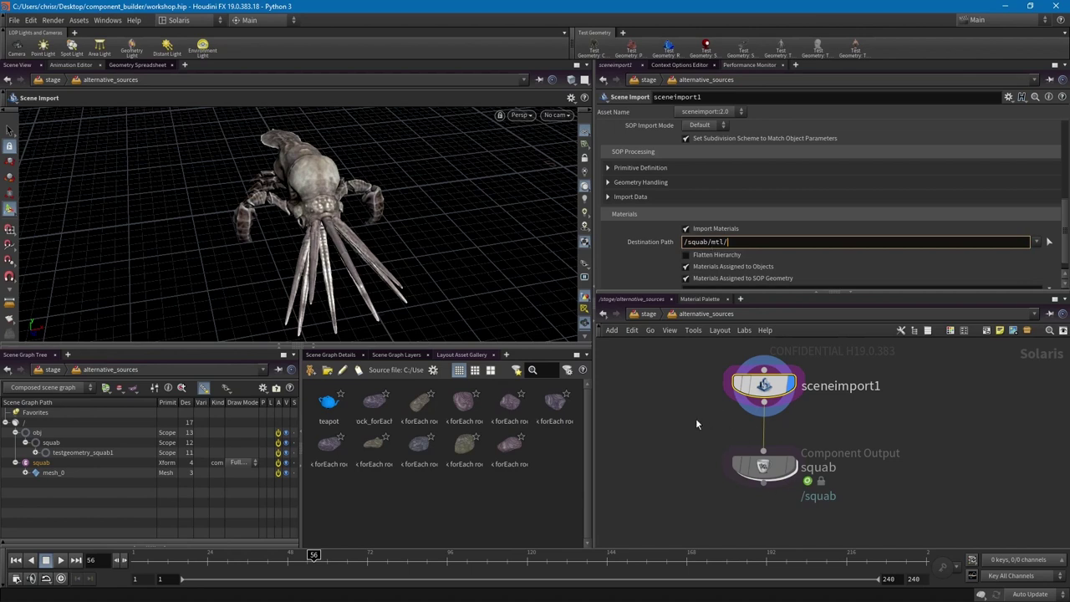
{"action": "left_click", "coordinate": [670, 348]}
{"action": "scroll", "coordinate": [702, 251], "scroll_direction": "up", "scroll_amount": 5}
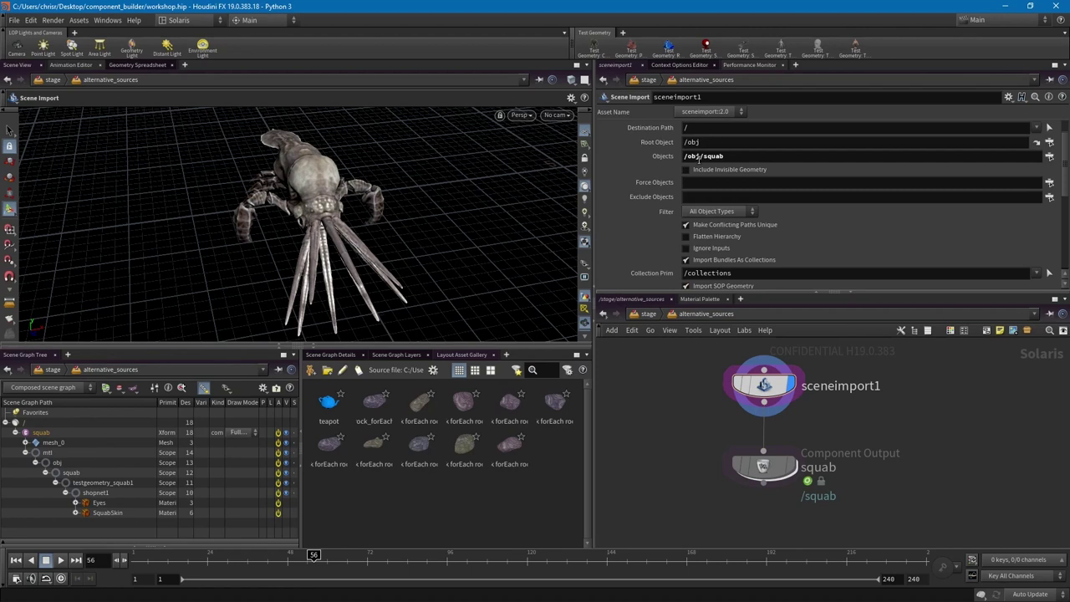
{"action": "left_click", "coordinate": [48, 433]}
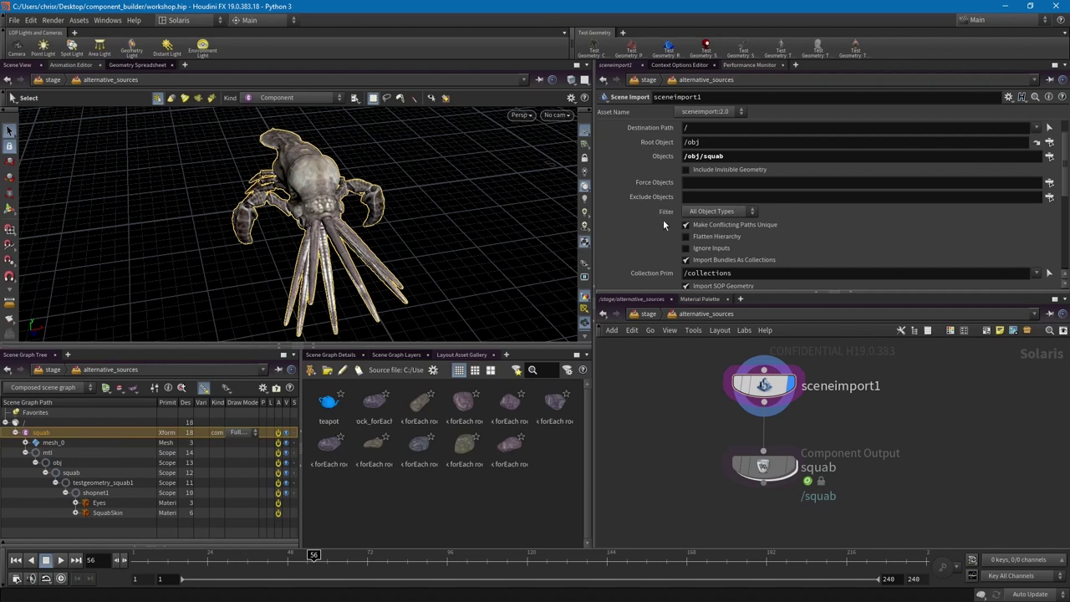
- Turn on Flatten Hierarchy for the imported materials of sceneimport1
{"action": "scroll", "coordinate": [743, 227], "scroll_direction": "down", "scroll_amount": 8}
{"action": "left_click_drag", "start_coordinate": [742, 226], "coordinate": [711, 228]}
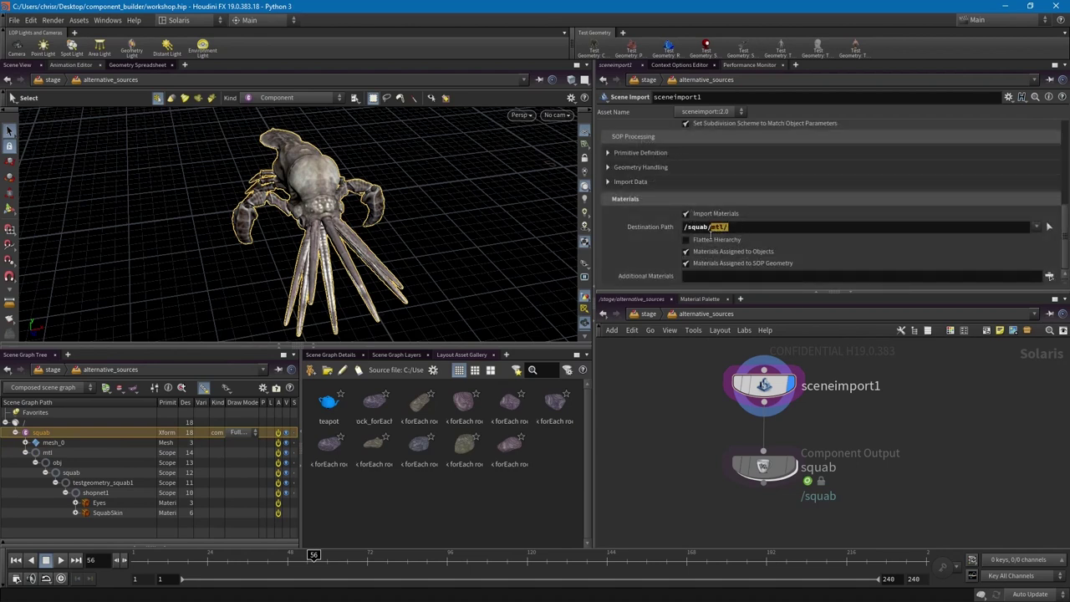
{"action": "left_click", "coordinate": [670, 405]}
{"action": "left_click", "coordinate": [739, 240]}
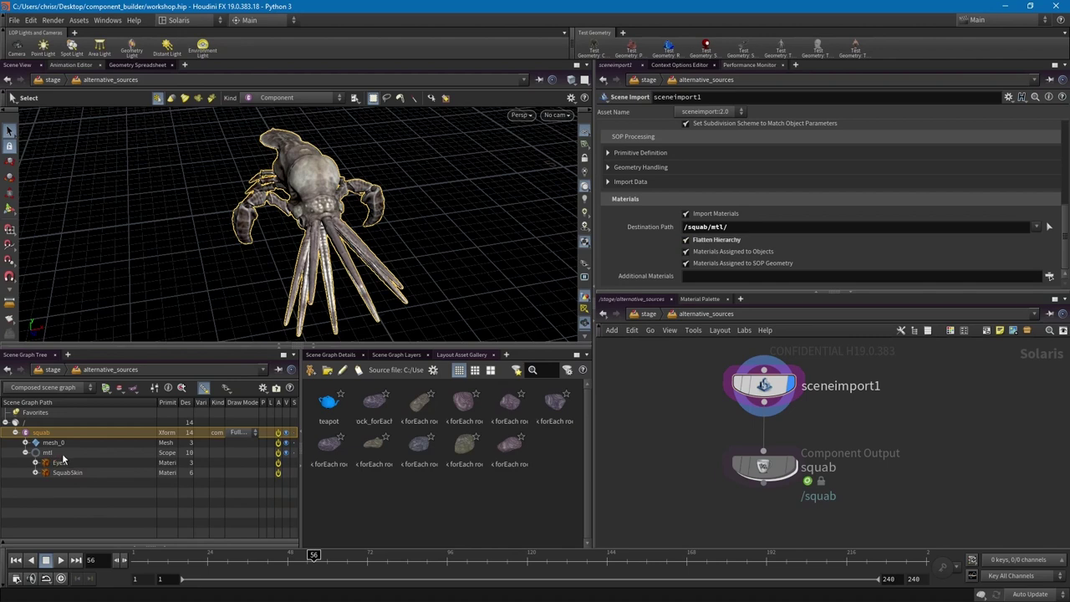
{"action": "left_click_drag", "start_coordinate": [703, 352], "coordinate": [898, 421]}
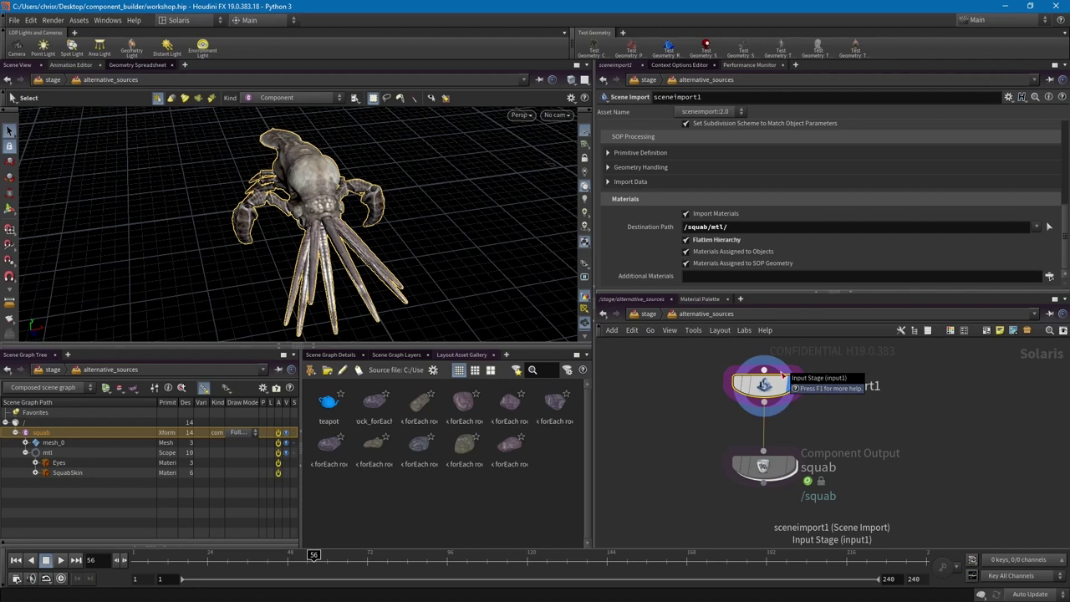
- Display the squab Component Output, frame the model in the viewport, and inspect it along with the node's caching parameters
{"action": "left_click", "coordinate": [771, 455]}
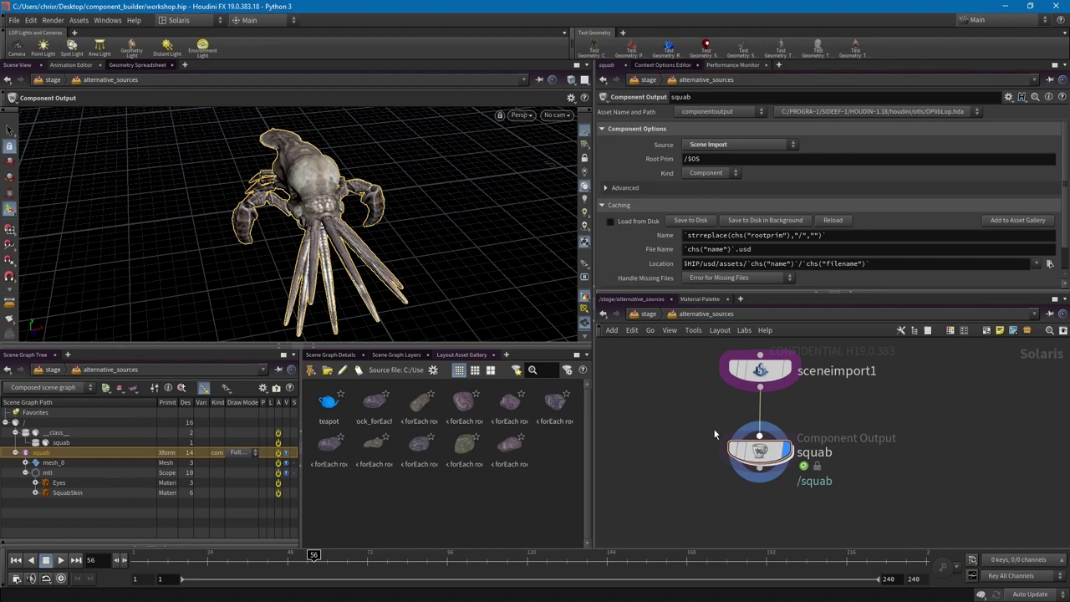
{"action": "left_click", "coordinate": [449, 235]}
{"action": "key", "text": "space+h"}
{"action": "left_click_drag", "start_coordinate": [697, 426], "coordinate": [872, 509]}
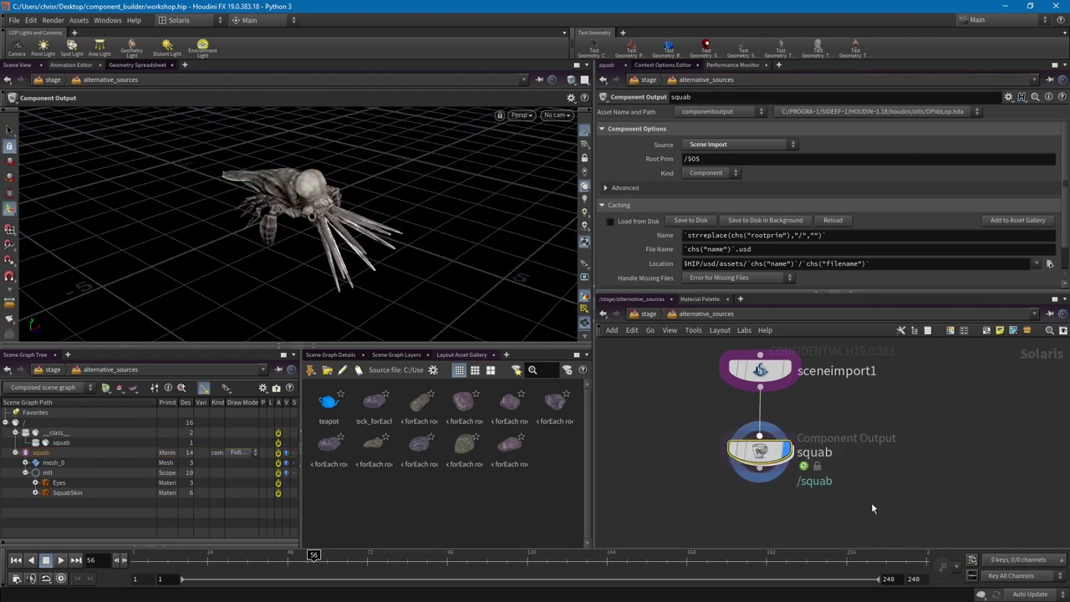
{"action": "middle_click_drag", "start_coordinate": [815, 492], "coordinate": [823, 483]}
{"action": "scroll", "coordinate": [636, 270], "scroll_direction": "down", "scroll_amount": 1}
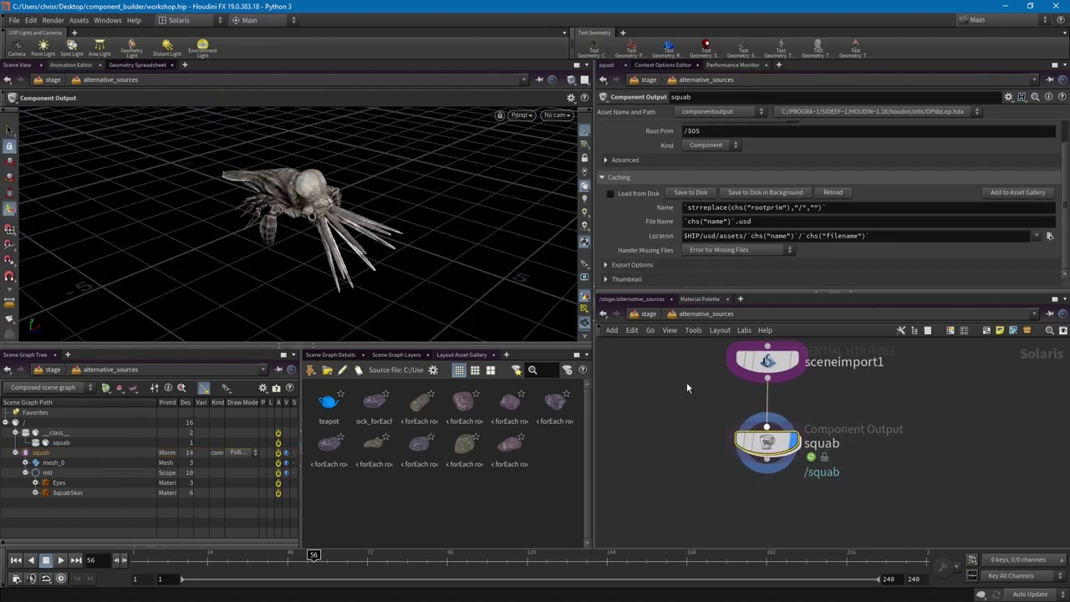
{"action": "middle_click_drag", "start_coordinate": [686, 382], "coordinate": [672, 408]}
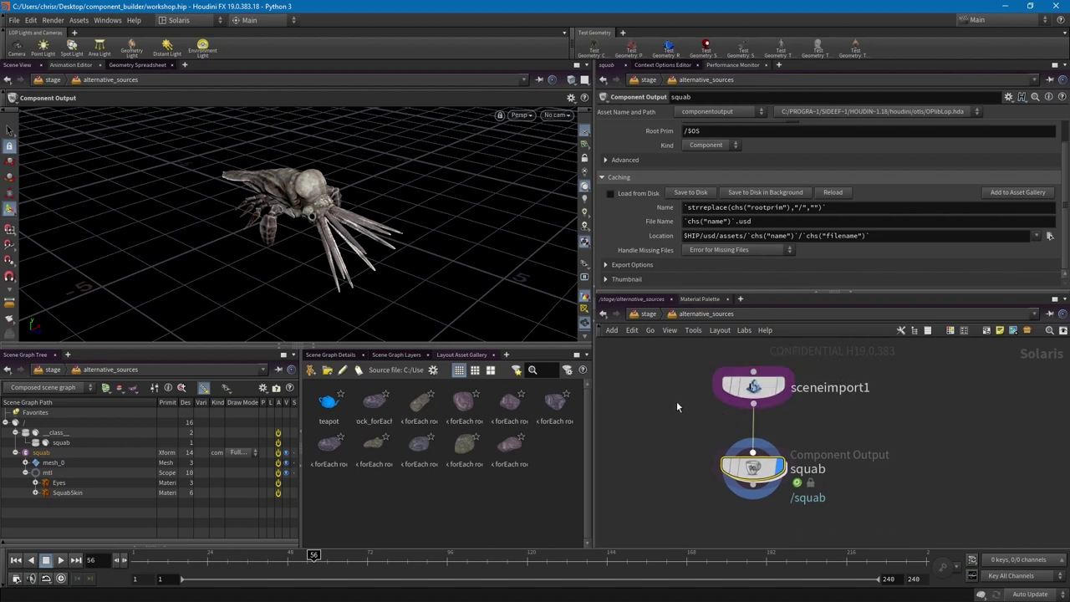
{"action": "right_click_drag", "start_coordinate": [346, 265], "coordinate": [490, 239], "text": "alt"}
{"action": "left_click_drag", "start_coordinate": [490, 239], "coordinate": [478, 243], "text": "alt"}
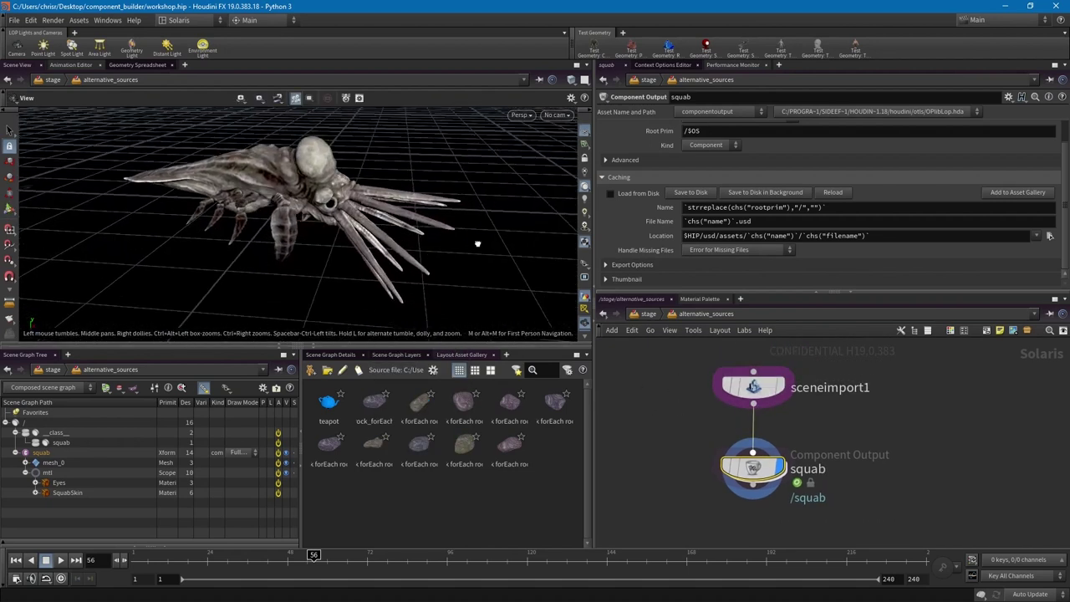
{"action": "key", "text": "Return"}
- Select the sceneimport1 node and save the scene file
{"action": "left_click_drag", "start_coordinate": [693, 357], "coordinate": [894, 422]}
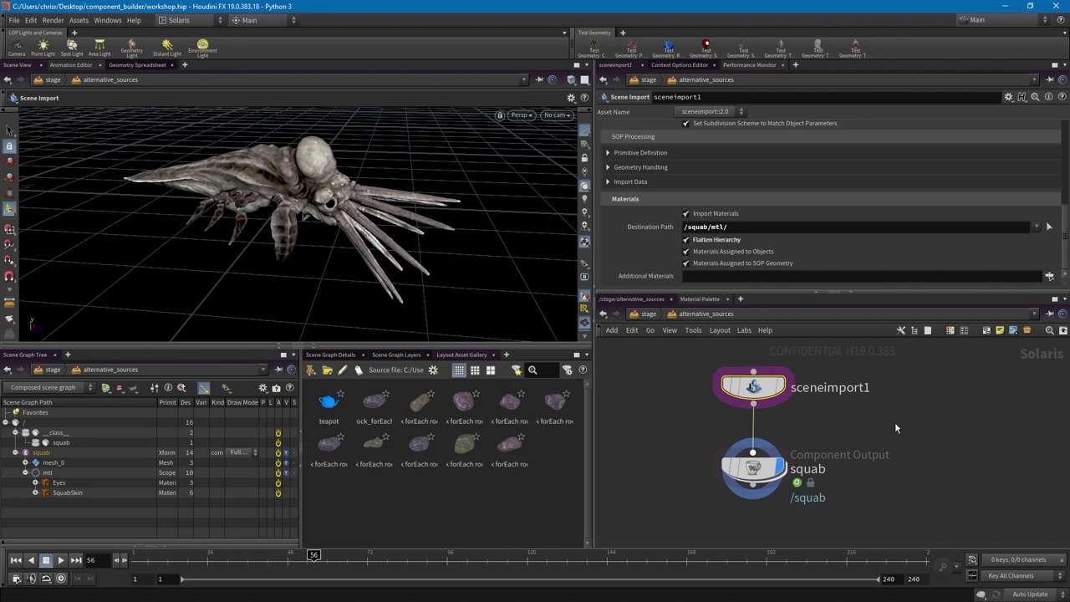
{"action": "mouse_move", "coordinate": [752, 386]}
{"action": "key", "text": "ctrl+s"}
{"action": "key", "text": "c"}
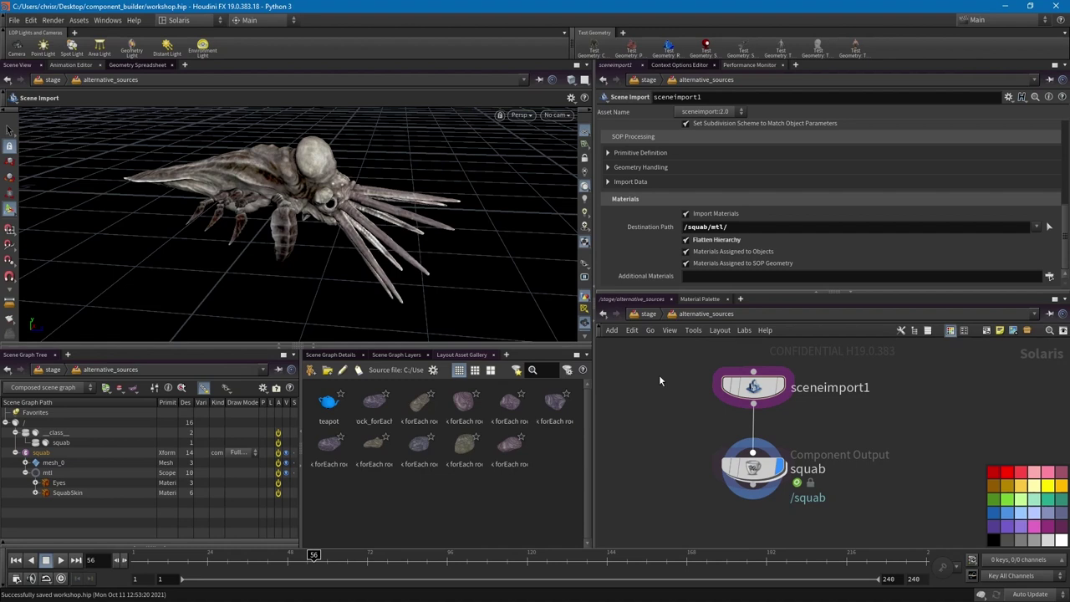
- Go back to the stage level, enter the output network, and maximize the network editor with a wider parameter overlay
{"action": "left_click", "coordinate": [647, 315]}
{"action": "middle_click_drag", "start_coordinate": [721, 425], "coordinate": [800, 467]}
{"action": "scroll", "coordinate": [765, 421], "scroll_direction": "up", "scroll_amount": 2}
{"action": "double_click", "coordinate": [764, 424]}
{"action": "scroll", "coordinate": [857, 426], "scroll_direction": "up", "scroll_amount": 1}
{"action": "scroll", "coordinate": [857, 425], "scroll_direction": "down", "scroll_amount": 5}
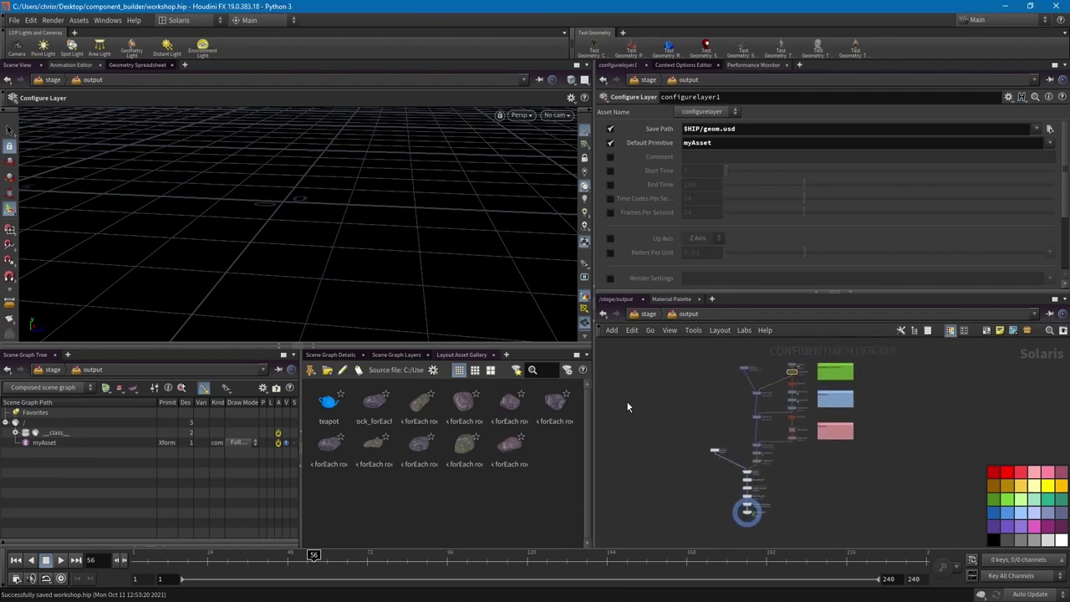
{"action": "left_click", "coordinate": [1055, 298]}
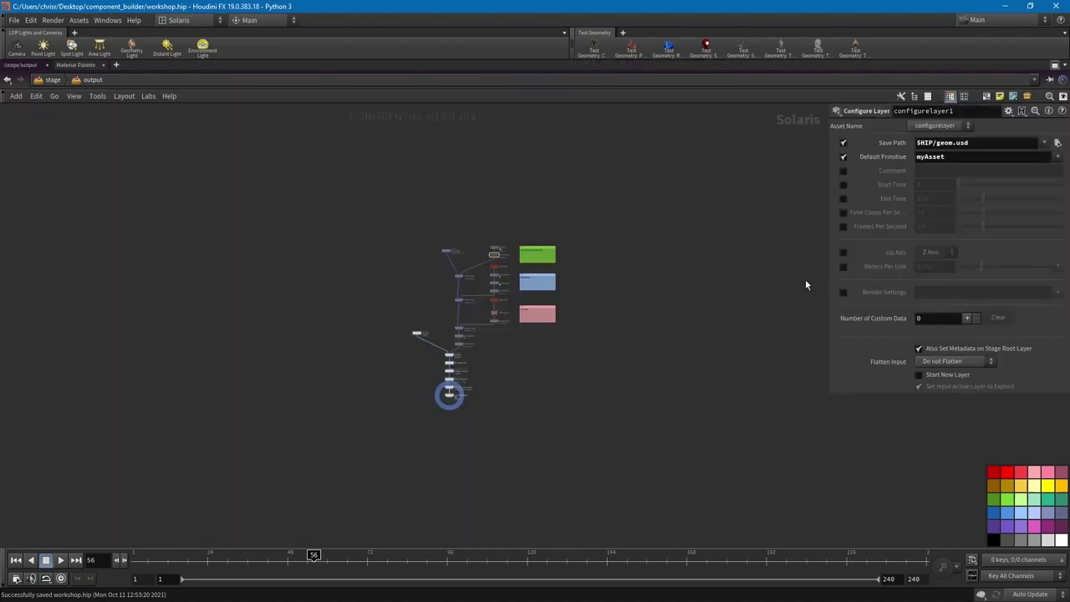
{"action": "left_click_drag", "start_coordinate": [827, 395], "coordinate": [729, 356]}
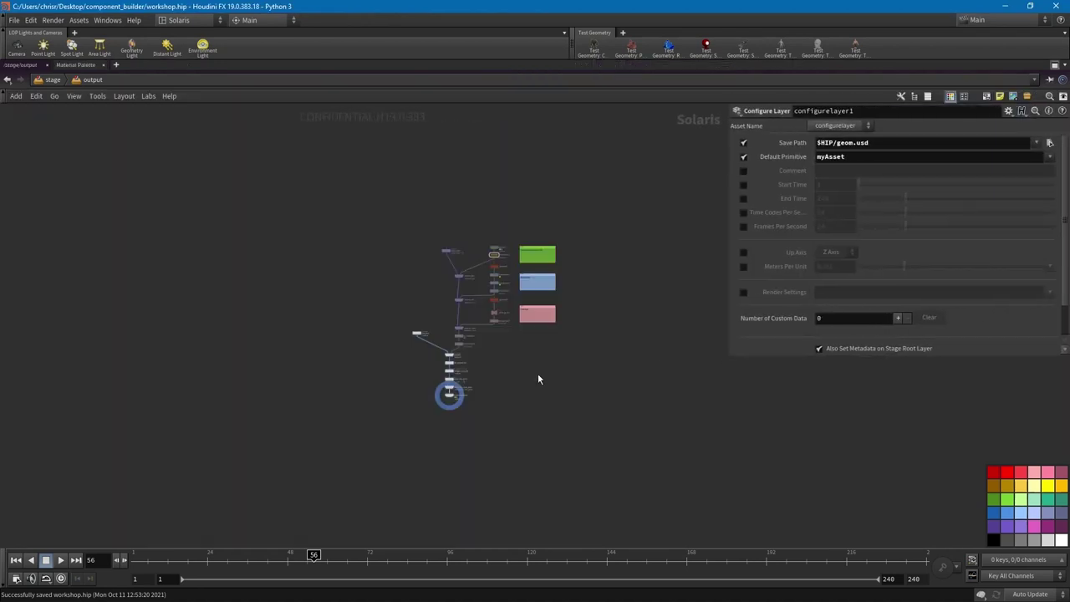
- Review the output network by selecting the geometry, material and extras layer nodes in turn, followed by the chain of reference nodes
{"action": "scroll", "coordinate": [540, 369], "scroll_direction": "up", "scroll_amount": 4}
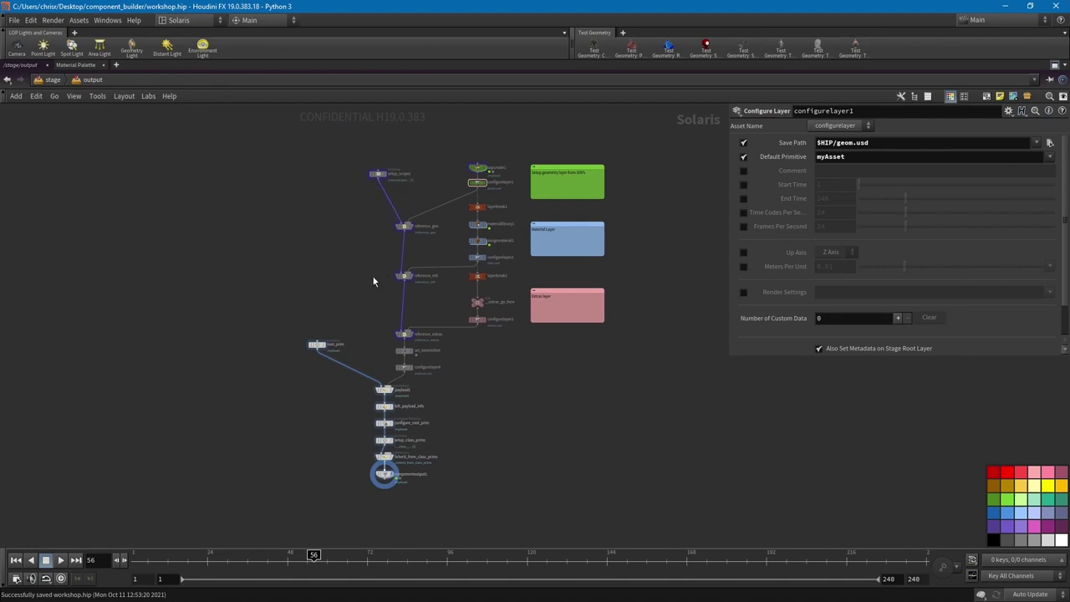
{"action": "scroll", "coordinate": [373, 278], "scroll_direction": "up", "scroll_amount": 5}
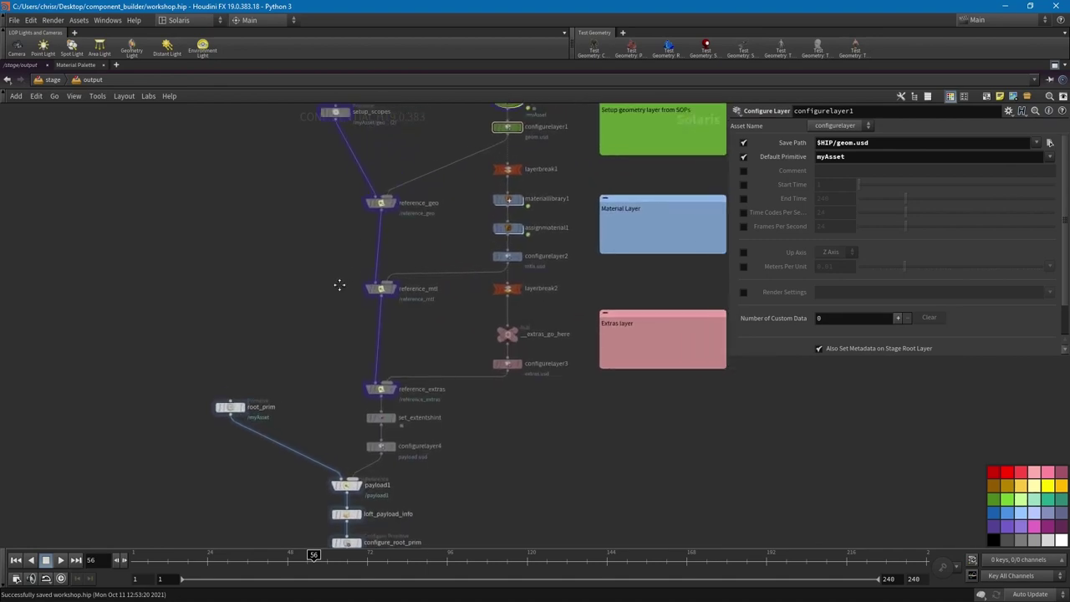
{"action": "middle_click_drag", "start_coordinate": [338, 285], "coordinate": [317, 407]}
{"action": "key", "text": "h"}
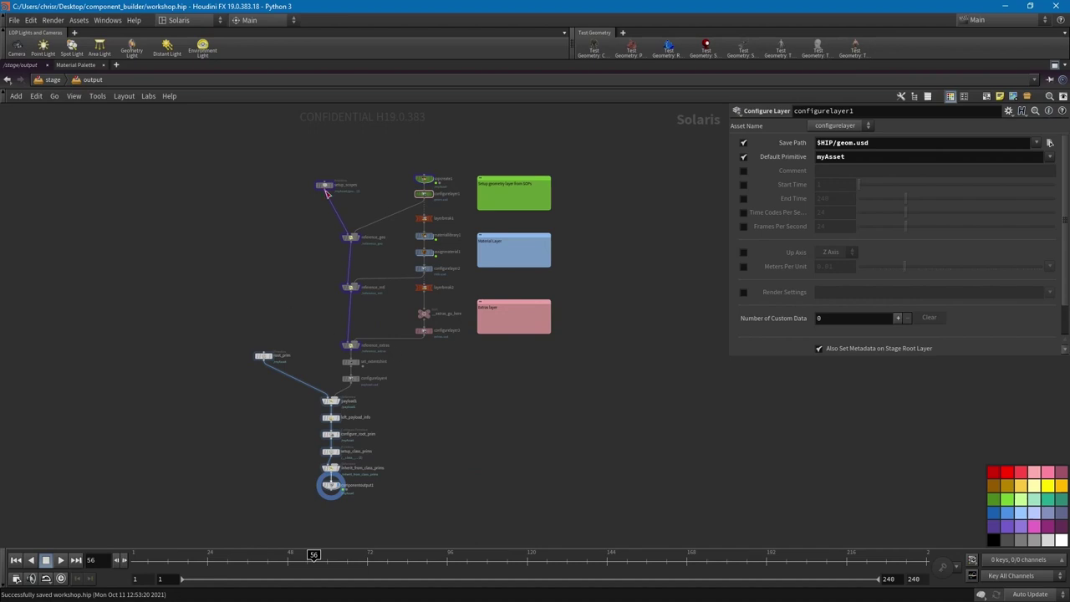
{"action": "mouse_move", "coordinate": [418, 252]}
{"action": "scroll", "coordinate": [434, 175], "scroll_direction": "up", "scroll_amount": 5}
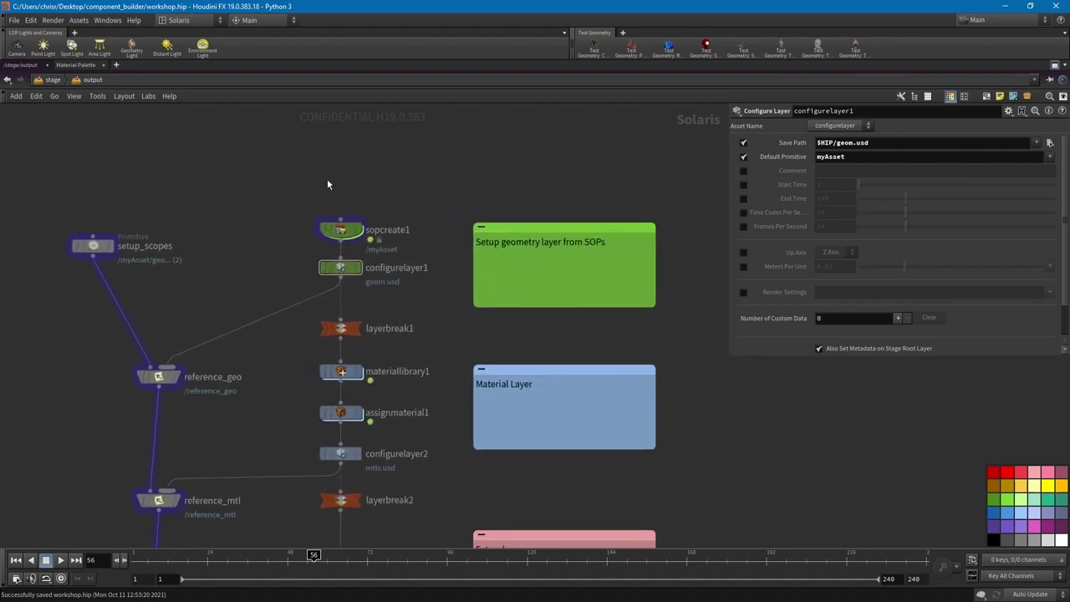
{"action": "left_click_drag", "start_coordinate": [312, 164], "coordinate": [527, 281]}
{"action": "middle_click_drag", "start_coordinate": [518, 352], "coordinate": [530, 212]}
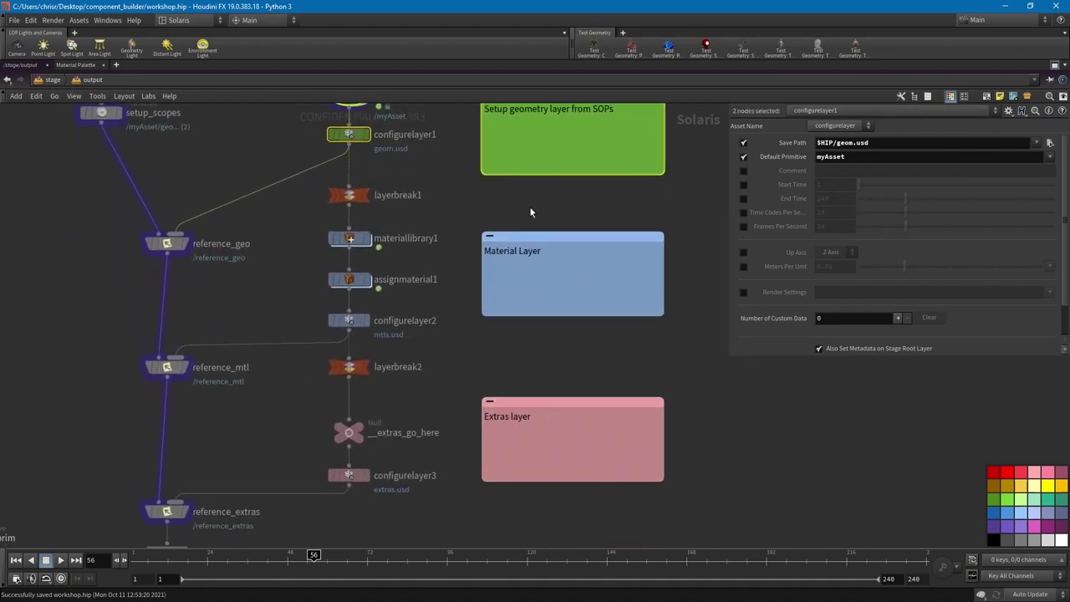
{"action": "left_click_drag", "start_coordinate": [622, 364], "coordinate": [327, 232]}
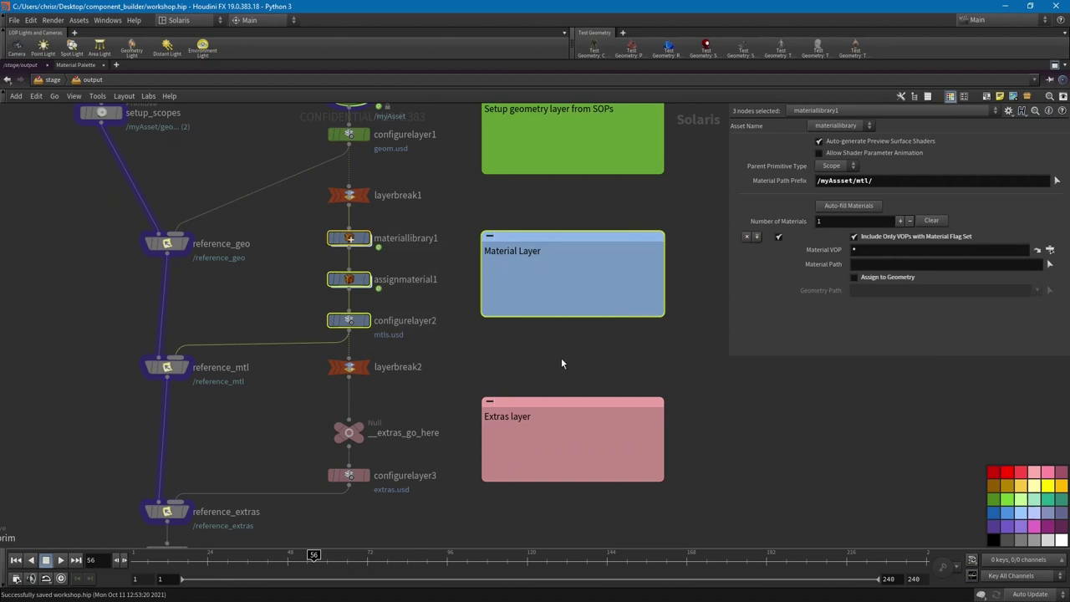
{"action": "middle_click_drag", "start_coordinate": [561, 359], "coordinate": [521, 235]}
{"action": "left_click_drag", "start_coordinate": [599, 448], "coordinate": [323, 258]}
{"action": "middle_click_drag", "start_coordinate": [42, 146], "coordinate": [232, 225]}
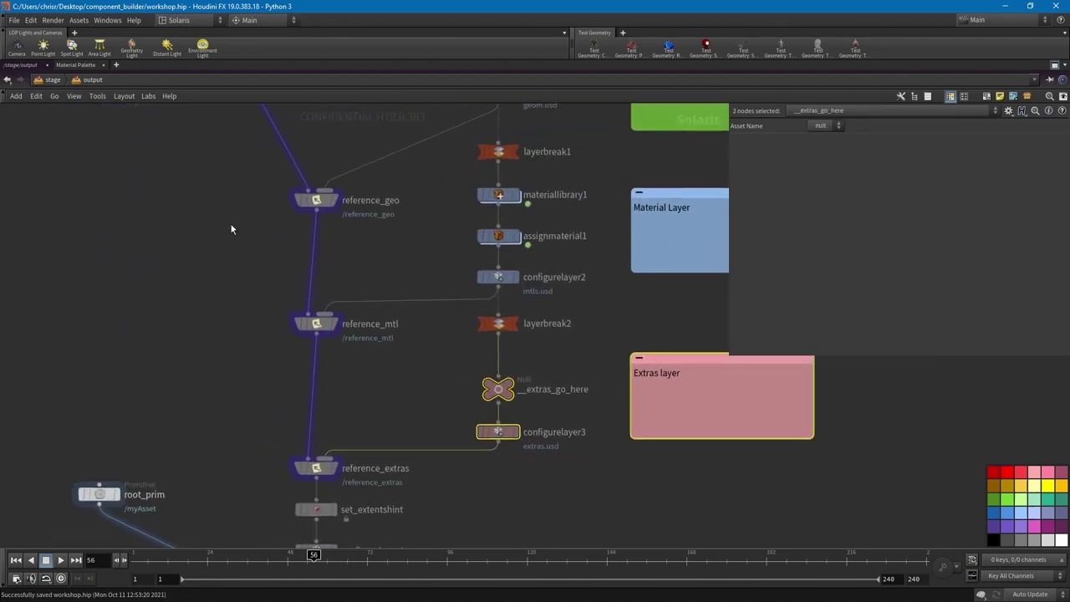
{"action": "left_click_drag", "start_coordinate": [208, 154], "coordinate": [324, 474]}
- Examine how the geometry, material and extras branches feed the reference nodes, from sopcreate1 down to configurelayer4
{"action": "scroll", "coordinate": [240, 362], "scroll_direction": "down", "scroll_amount": 3}
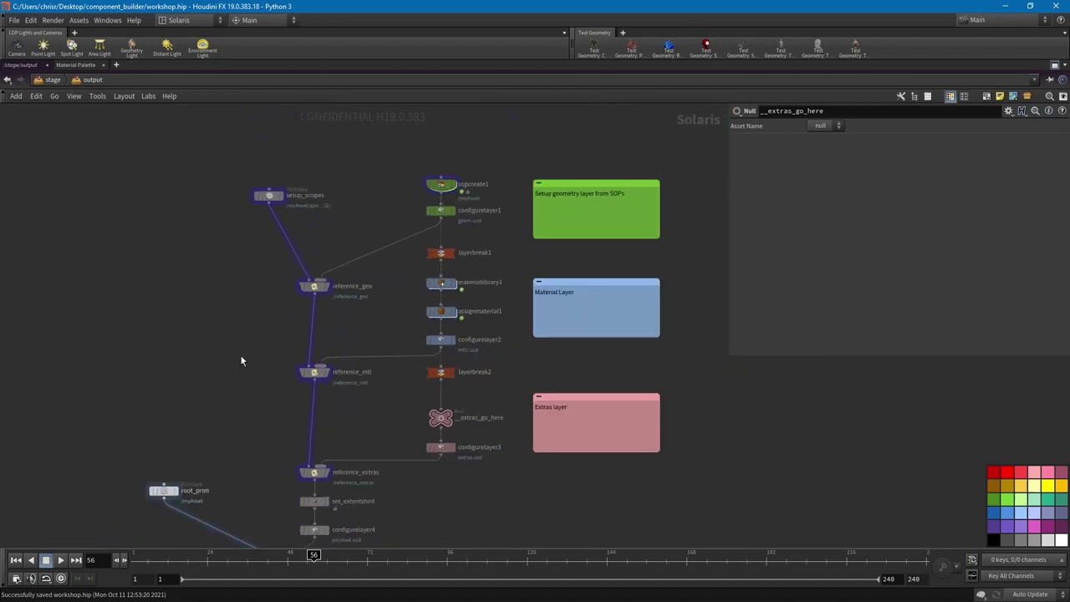
{"action": "middle_click_drag", "start_coordinate": [316, 237], "coordinate": [340, 199]}
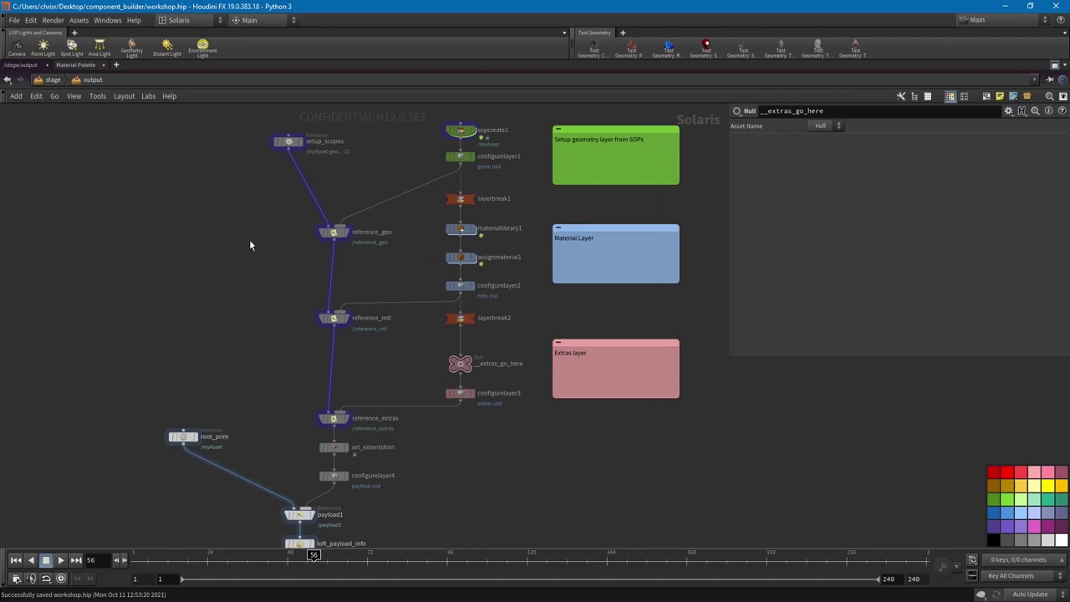
{"action": "middle_click_drag", "start_coordinate": [405, 167], "coordinate": [373, 175]}
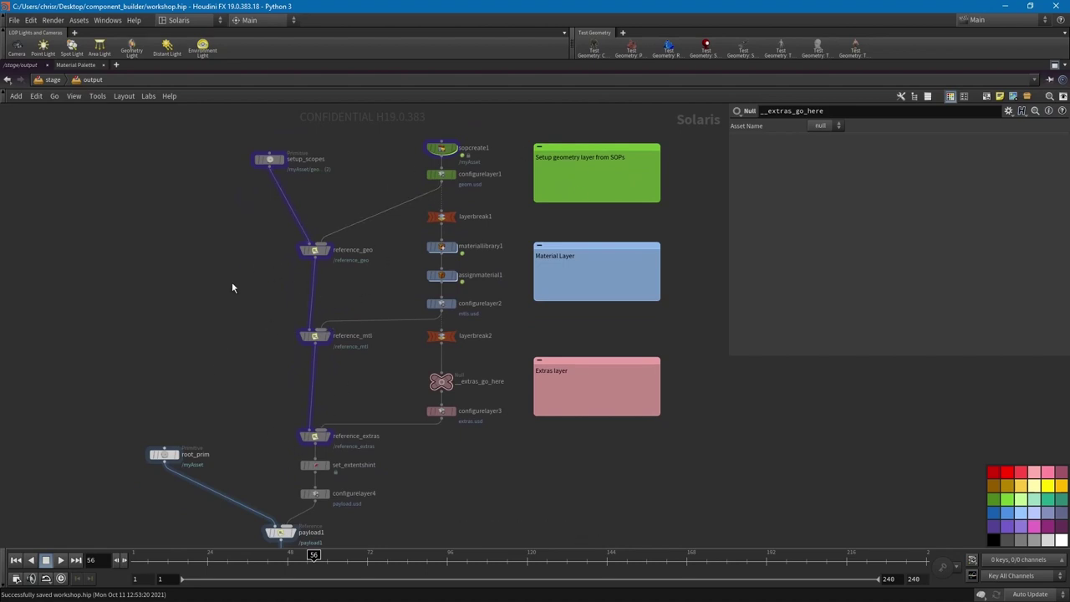
{"action": "middle_click_drag", "start_coordinate": [261, 276], "coordinate": [243, 291]}
{"action": "scroll", "coordinate": [427, 246], "scroll_direction": "up", "scroll_amount": 4}
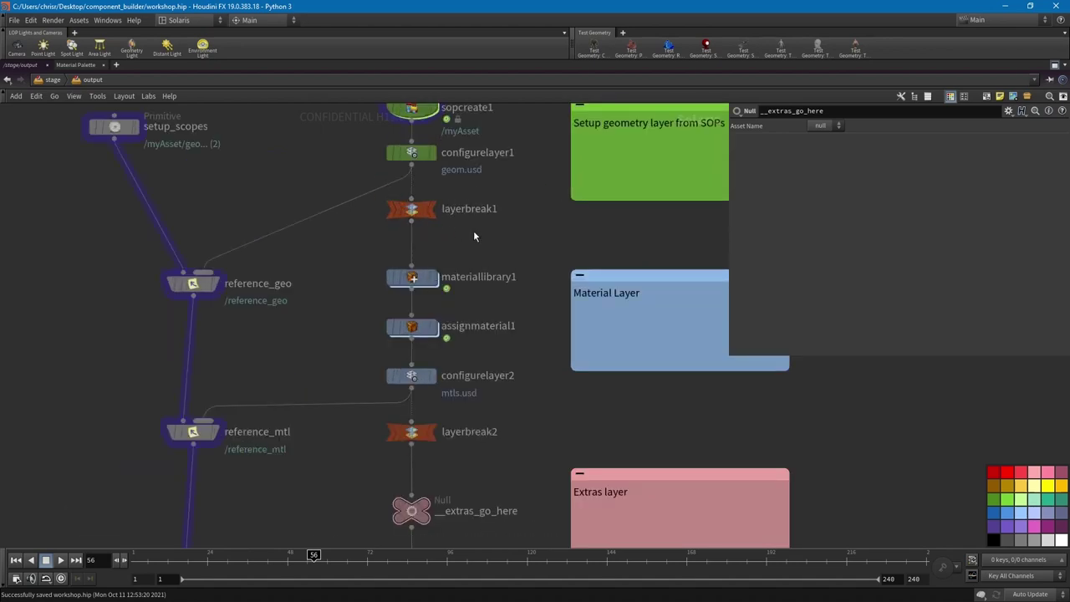
{"action": "middle_click_drag", "start_coordinate": [329, 171], "coordinate": [329, 183]}
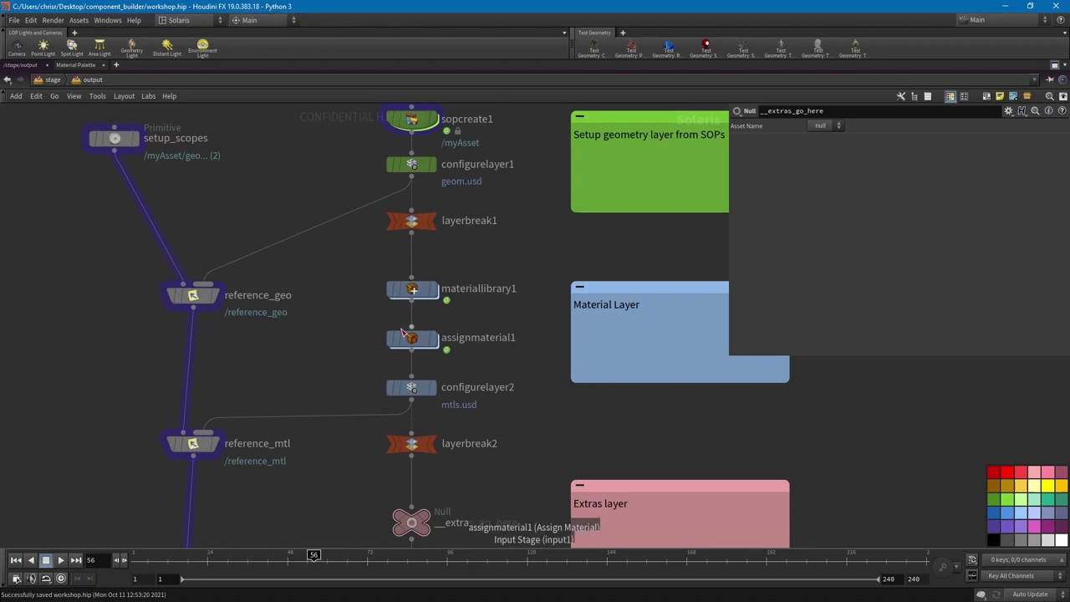
{"action": "middle_click_drag", "start_coordinate": [348, 164], "coordinate": [339, 219]}
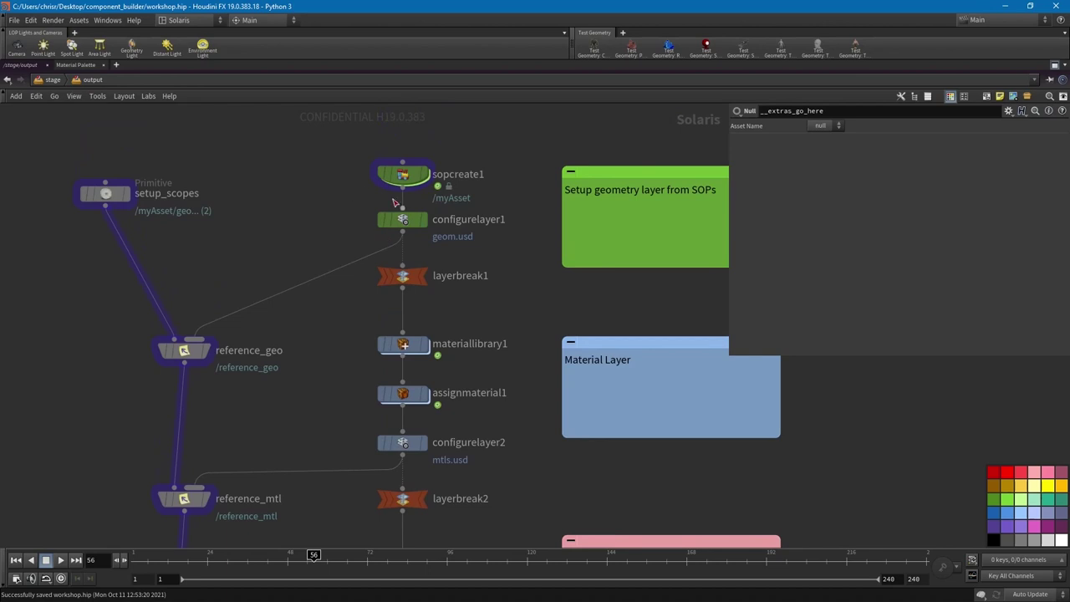
{"action": "middle_click_drag", "start_coordinate": [294, 271], "coordinate": [299, 159]}
{"action": "scroll", "coordinate": [376, 393], "scroll_direction": "down", "scroll_amount": 4}
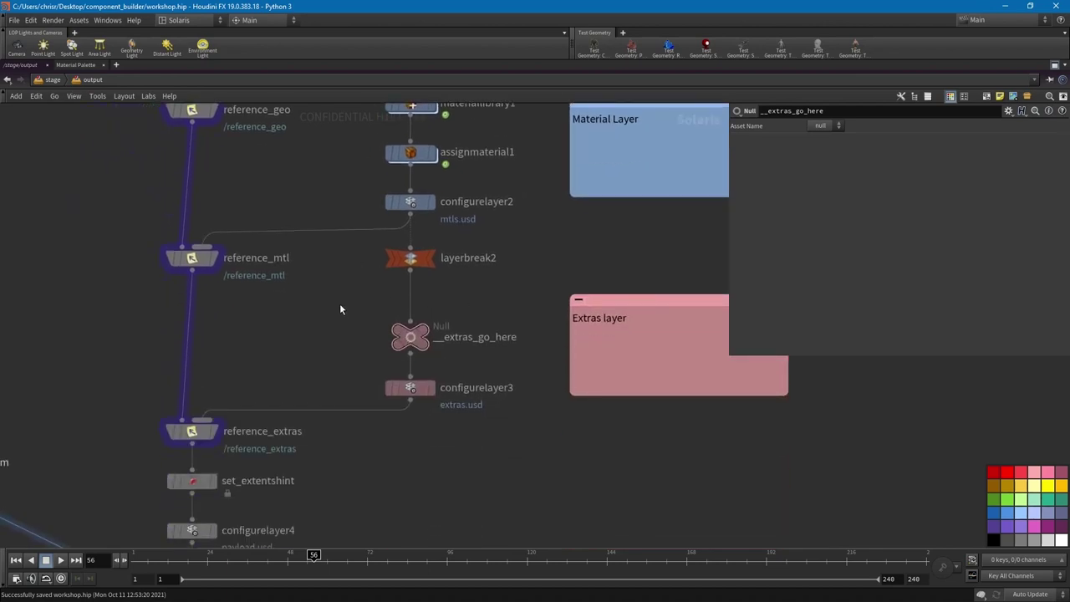
{"action": "middle_click_drag", "start_coordinate": [332, 339], "coordinate": [367, 304]}
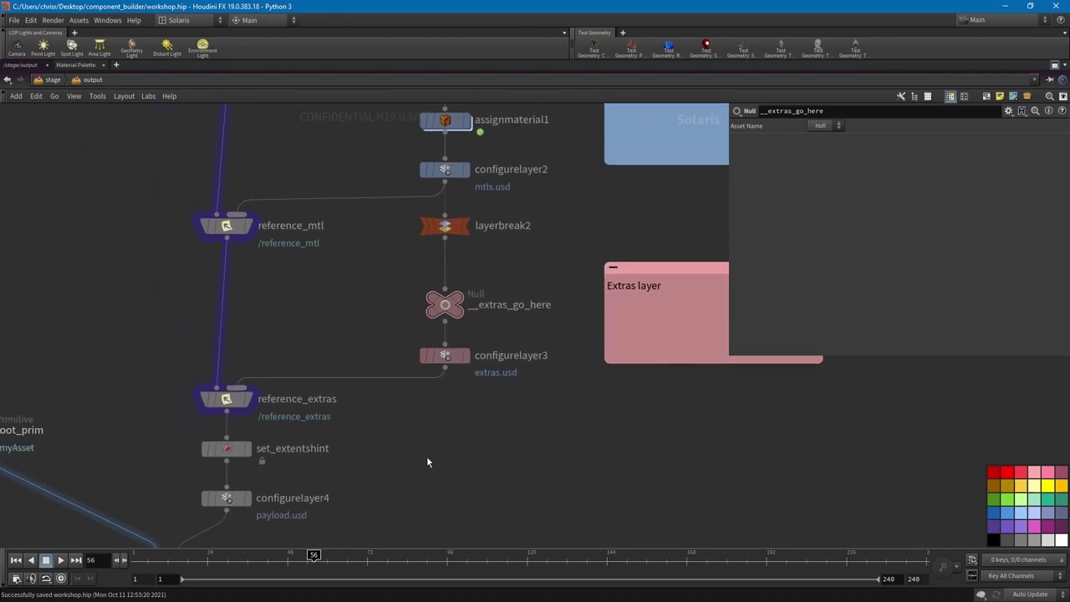
- Select the set_extentshint node and inspect its parameters
{"action": "middle_click_drag", "start_coordinate": [426, 463], "coordinate": [452, 382]}
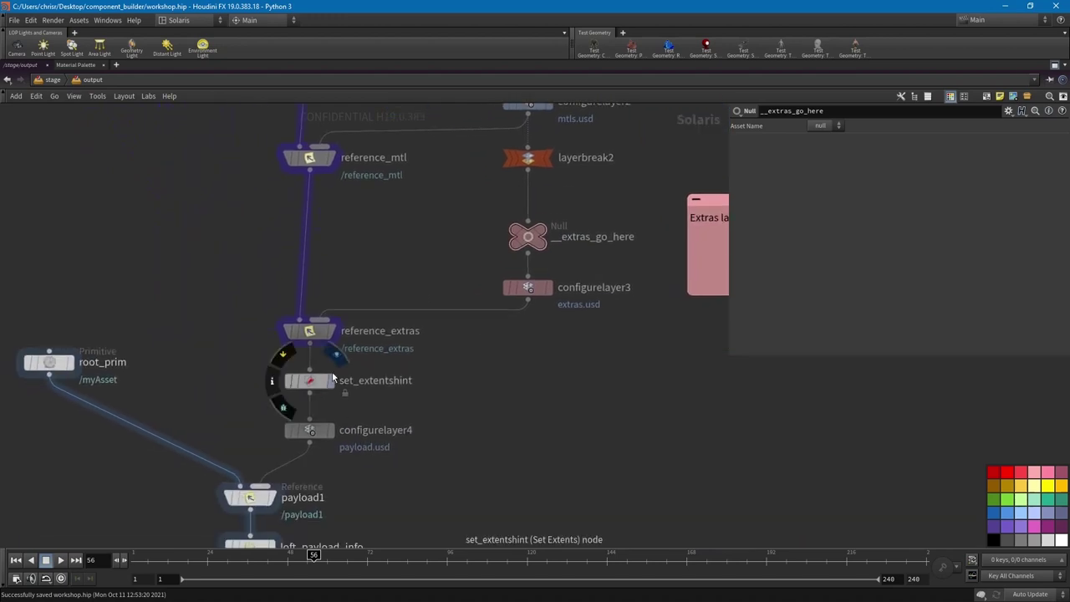
{"action": "middle_click_drag", "start_coordinate": [460, 422], "coordinate": [543, 356]}
{"action": "left_click_drag", "start_coordinate": [516, 279], "coordinate": [374, 330]}
{"action": "middle_click_drag", "start_coordinate": [554, 372], "coordinate": [582, 310]}
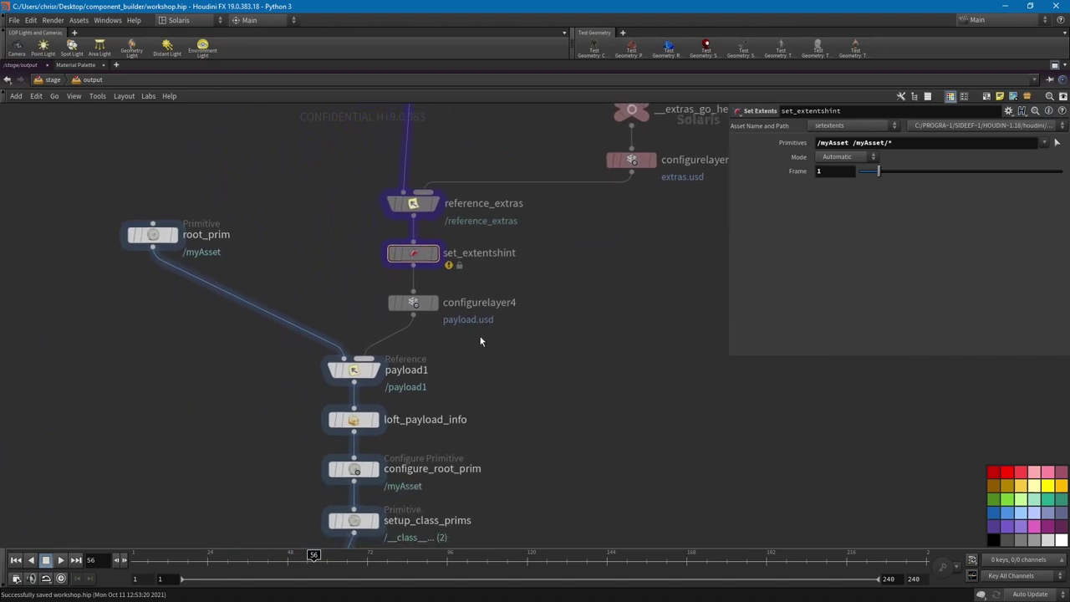
- Select configurelayer4 and configurelayer3 in turn to inspect their layer save paths
{"action": "left_click_drag", "start_coordinate": [354, 275], "coordinate": [505, 320]}
{"action": "middle_click_drag", "start_coordinate": [542, 300], "coordinate": [421, 462]}
{"action": "left_click_drag", "start_coordinate": [443, 308], "coordinate": [502, 338]}
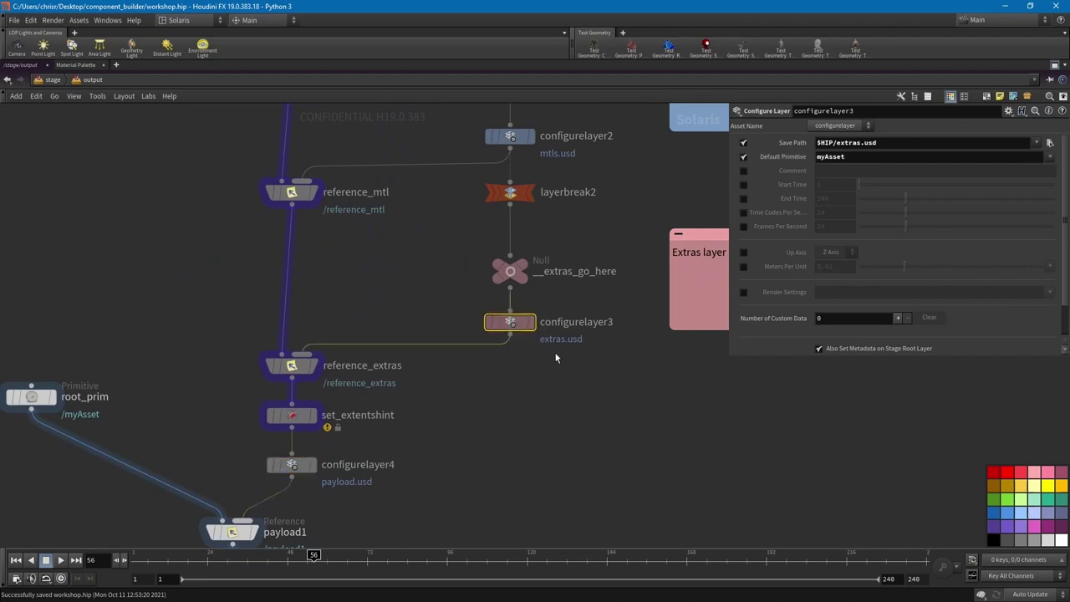
{"action": "middle_click_drag", "start_coordinate": [422, 305], "coordinate": [367, 432]}
{"action": "mouse_move", "coordinate": [412, 254]}
{"action": "left_mouse_down"}
{"action": "mouse_move", "coordinate": [456, 276]}
{"action": "mouse_move", "coordinate": [418, 269]}
{"action": "left_mouse_up"}
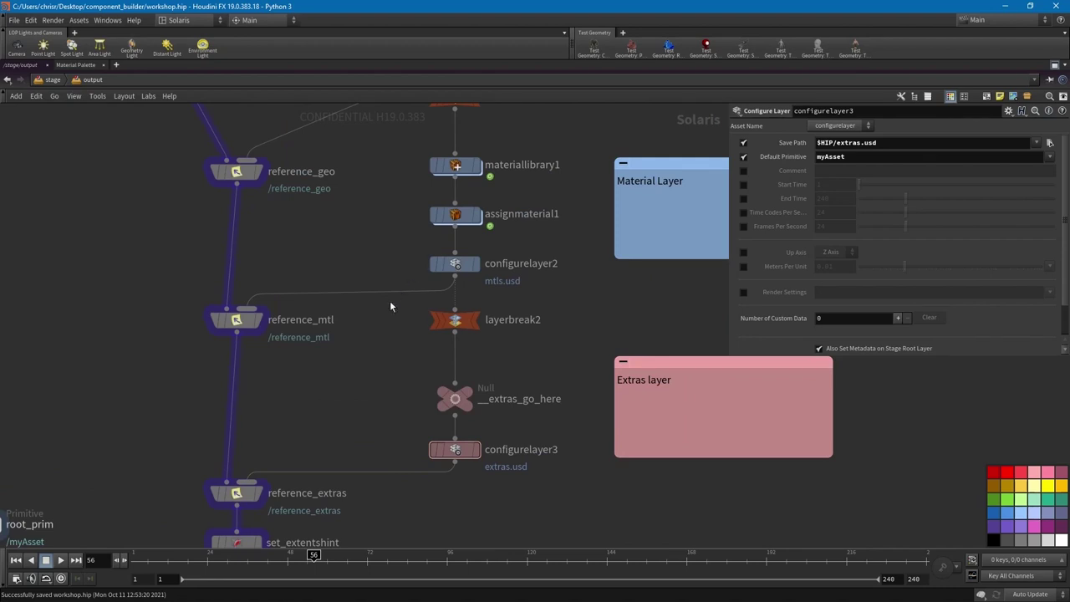
- Set the Reference Type of reference_geo to Reference From Multi-input
{"action": "middle_click_drag", "start_coordinate": [360, 369], "coordinate": [411, 398]}
{"action": "left_click_drag", "start_coordinate": [237, 176], "coordinate": [343, 244]}
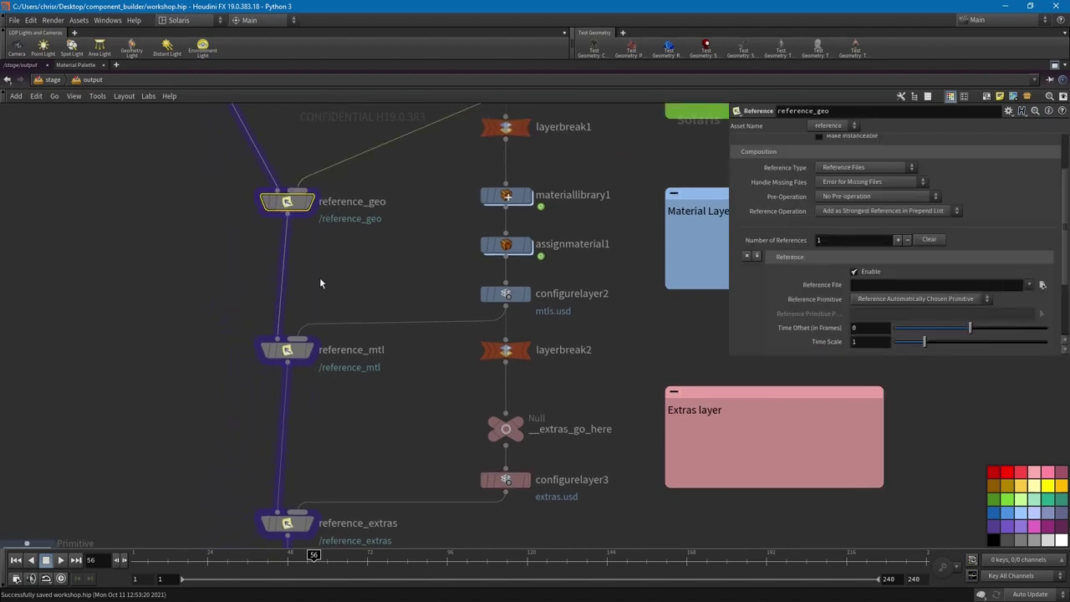
{"action": "scroll", "coordinate": [880, 172], "scroll_direction": "up", "scroll_amount": 2}
{"action": "left_click", "coordinate": [873, 204]}
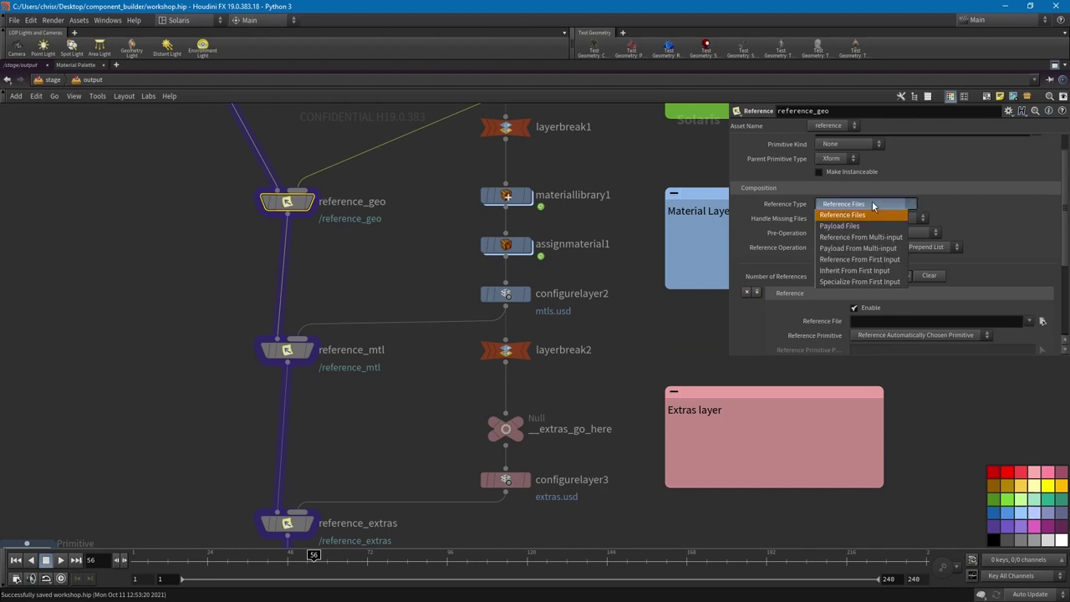
{"action": "left_click", "coordinate": [895, 238]}
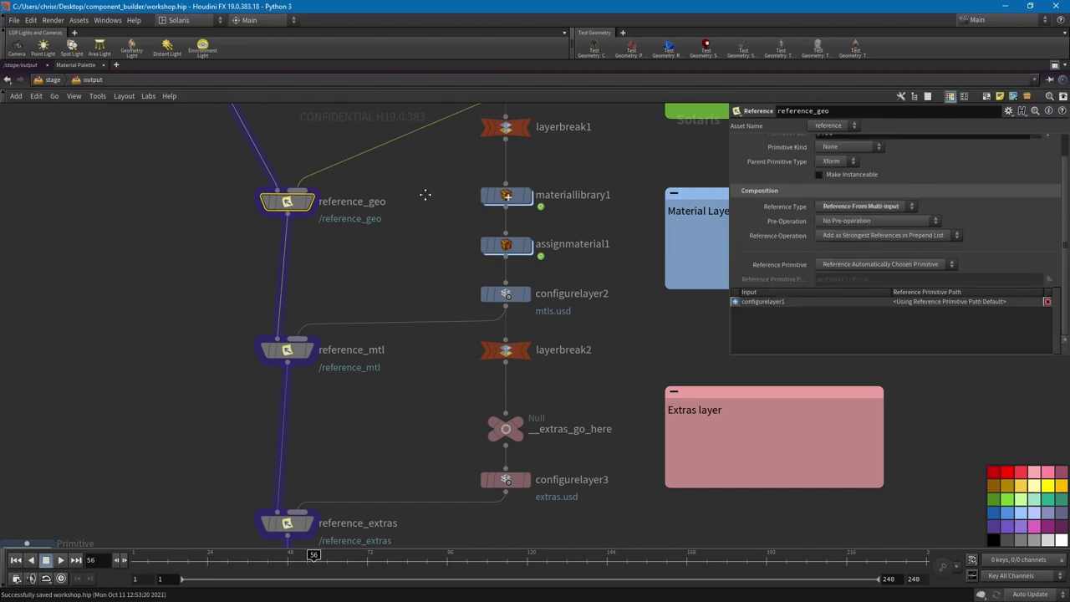
- Inspect the configurelayer1 parameters, follow the chain down past root_prim, and check the save path of configurelayer4
{"action": "middle_click_drag", "start_coordinate": [425, 194], "coordinate": [448, 164]}
{"action": "left_click", "coordinate": [494, 157]}
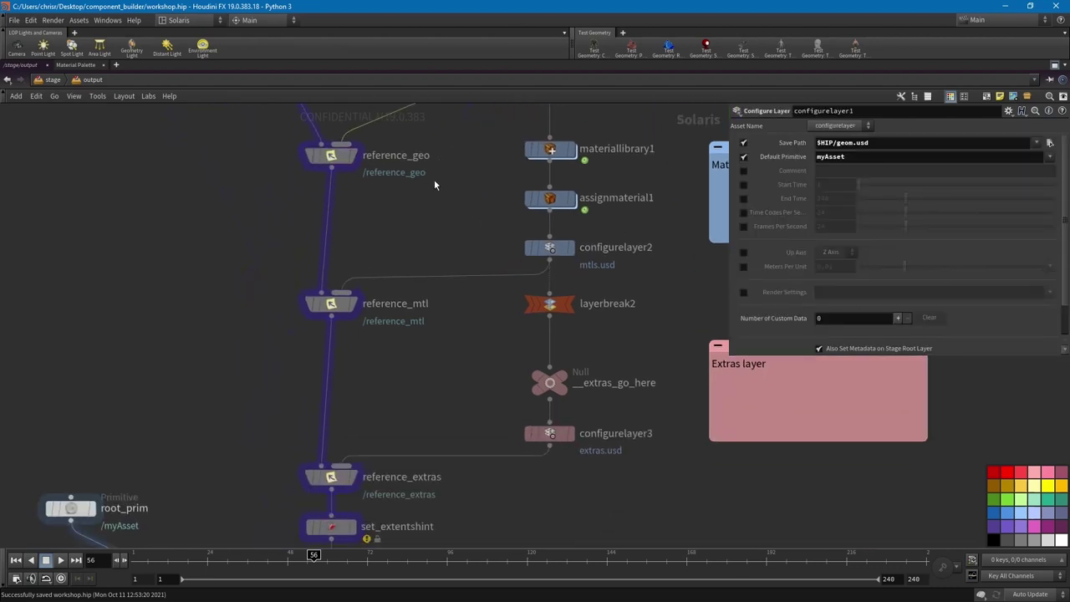
{"action": "middle_click_drag", "start_coordinate": [259, 284], "coordinate": [322, 151]}
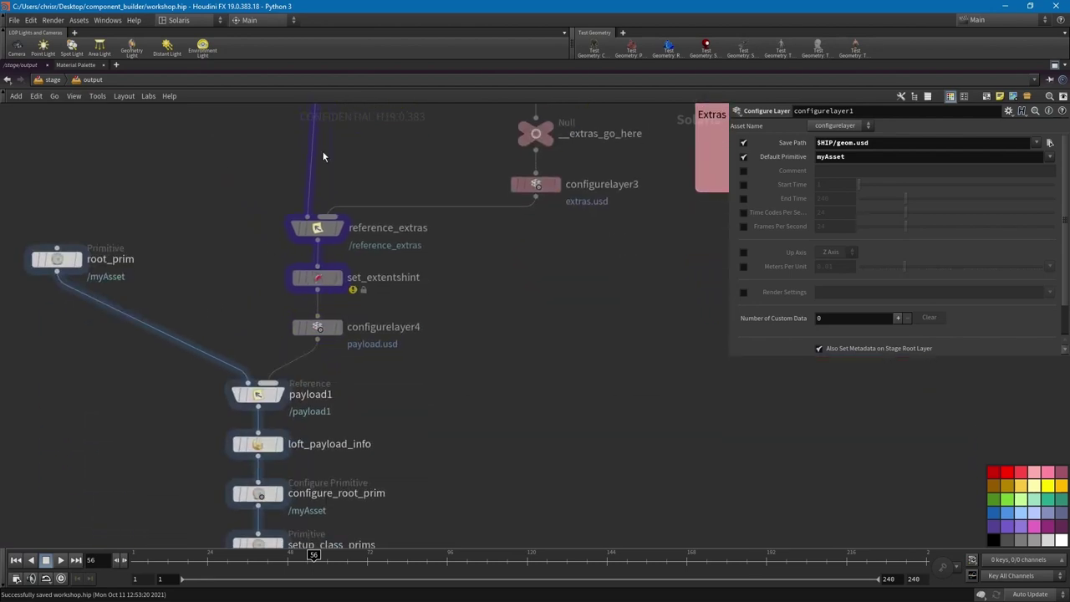
{"action": "middle_click_drag", "start_coordinate": [234, 271], "coordinate": [288, 259]}
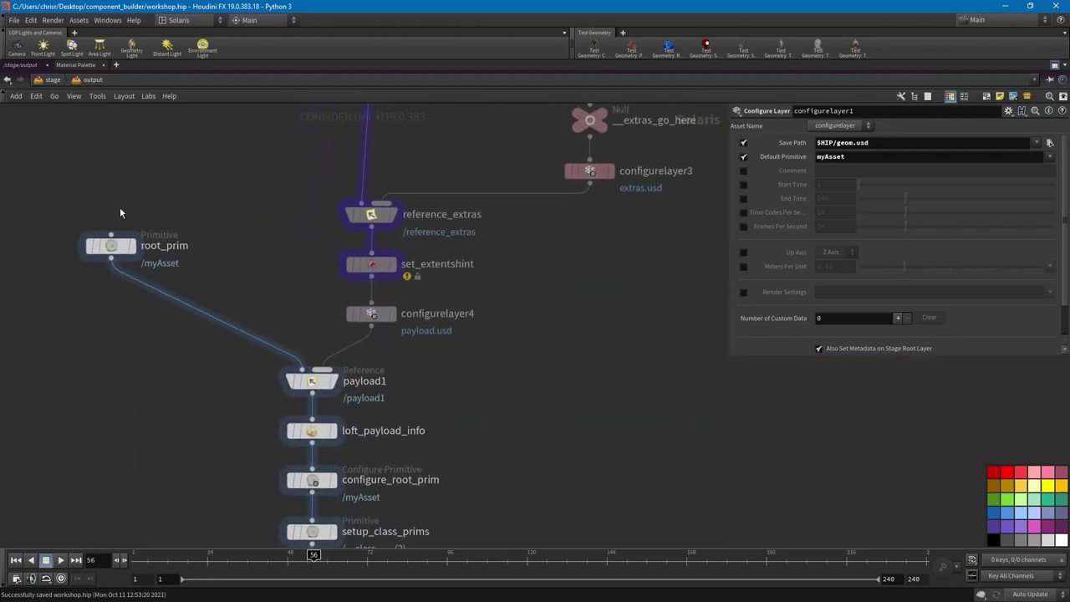
{"action": "middle_click_drag", "start_coordinate": [164, 408], "coordinate": [223, 305]}
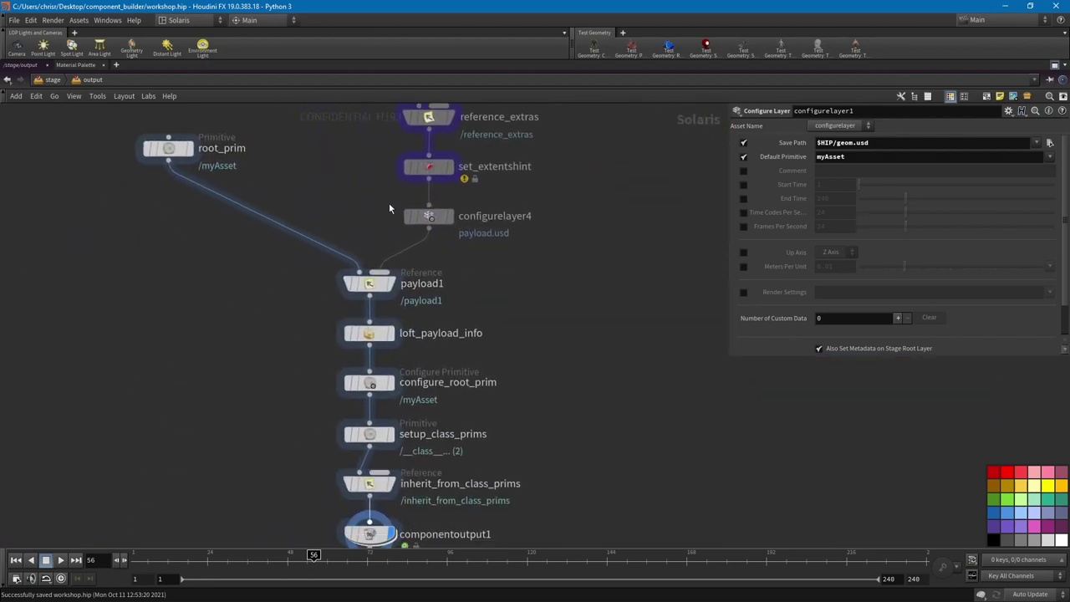
{"action": "left_click", "coordinate": [428, 216]}
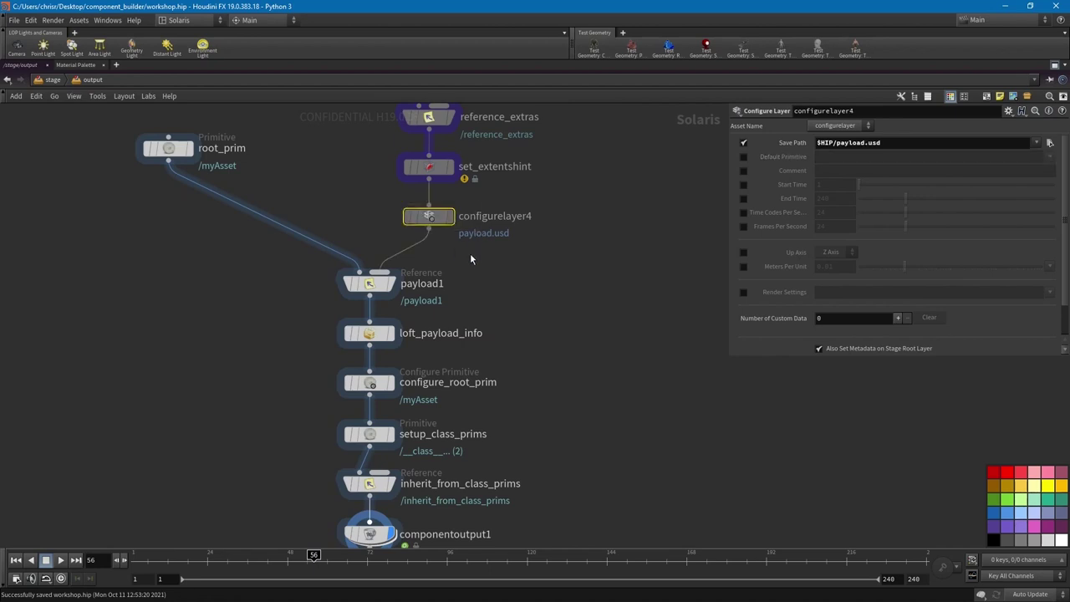
- Set the Reference Type of payload1 to Payload From Multi-input and move the root_prim node closer to its branch
{"action": "left_click", "coordinate": [369, 284]}
{"action": "scroll", "coordinate": [836, 228], "scroll_direction": "up", "scroll_amount": 5}
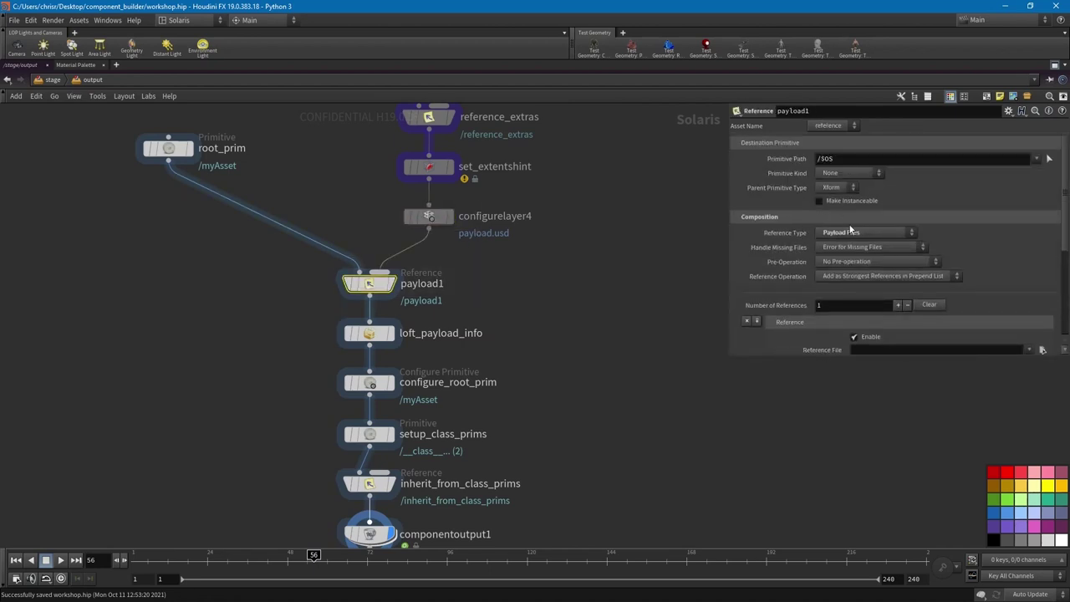
{"action": "left_click", "coordinate": [865, 240]}
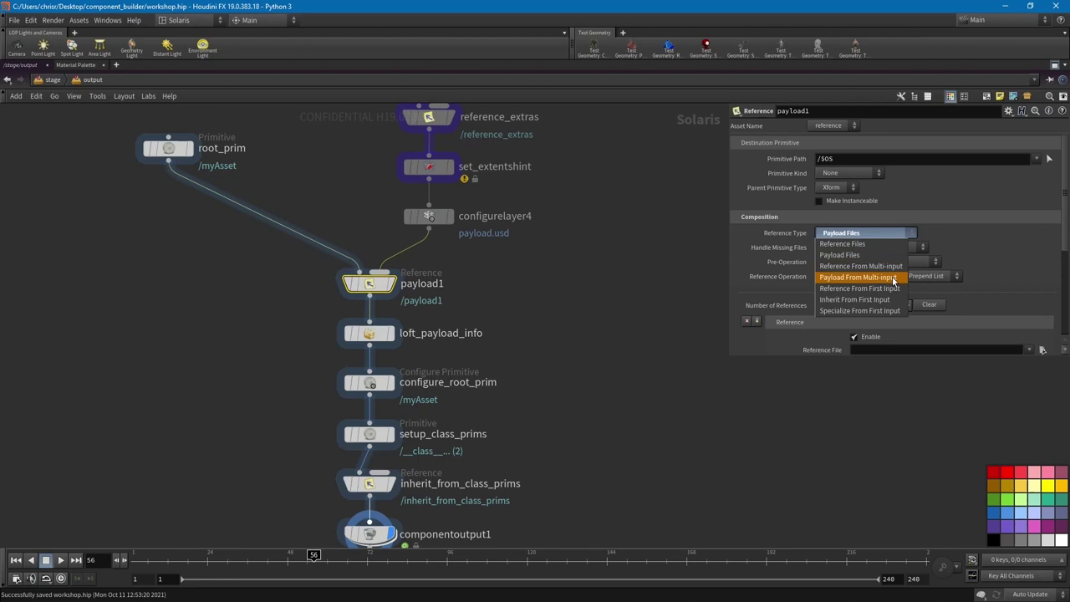
{"action": "left_click", "coordinate": [889, 278]}
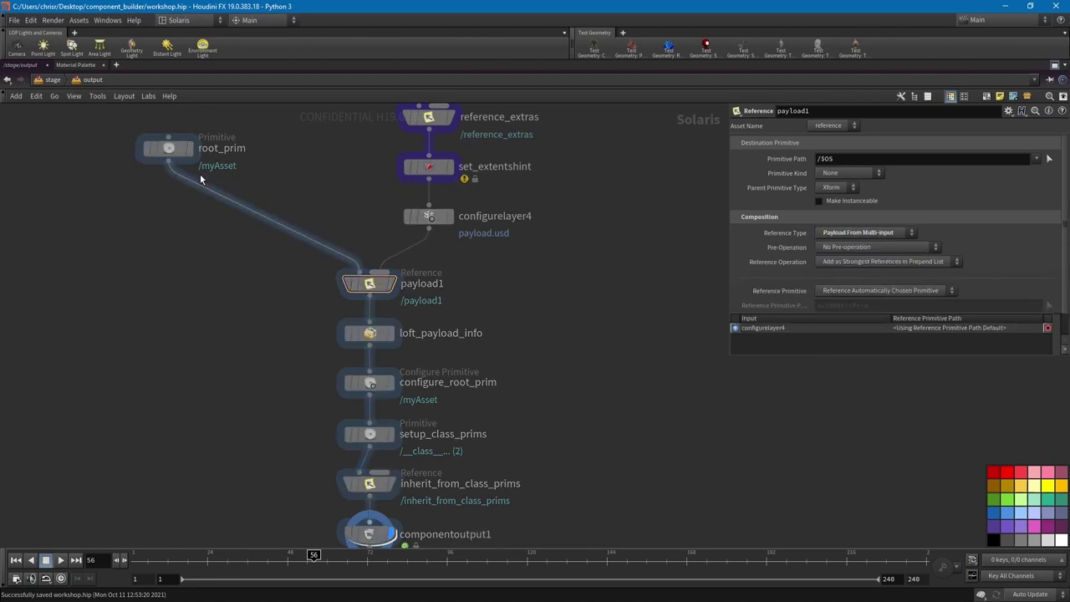
{"action": "left_click_drag", "start_coordinate": [177, 147], "coordinate": [228, 168]}
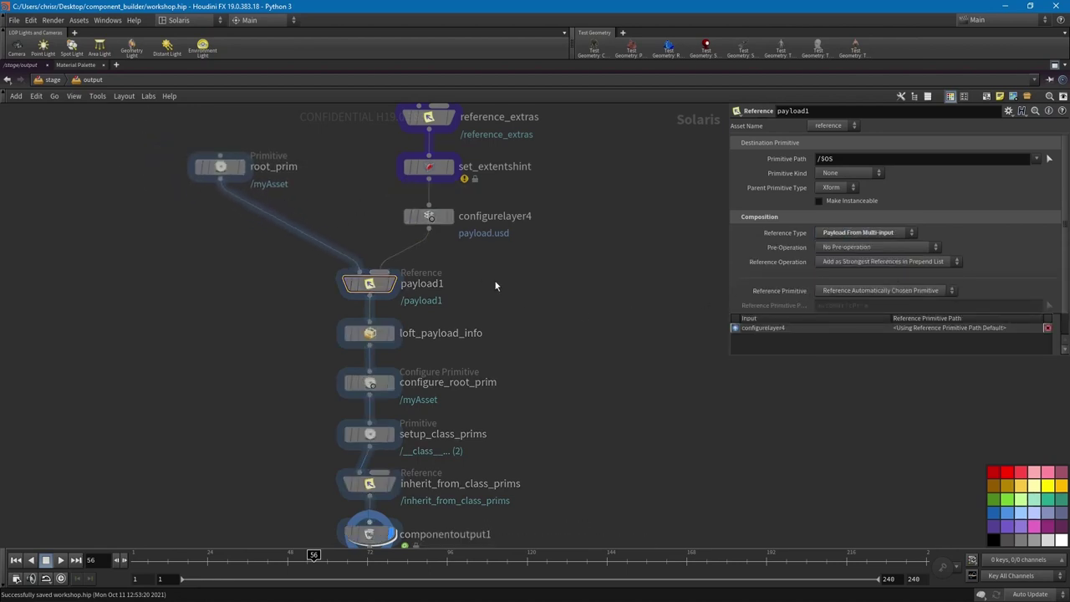
- Inspect the loft_payload_info node, followed by the kind and asset info parameters of configure_root_prim
{"action": "middle_click_drag", "start_coordinate": [642, 341], "coordinate": [632, 224]}
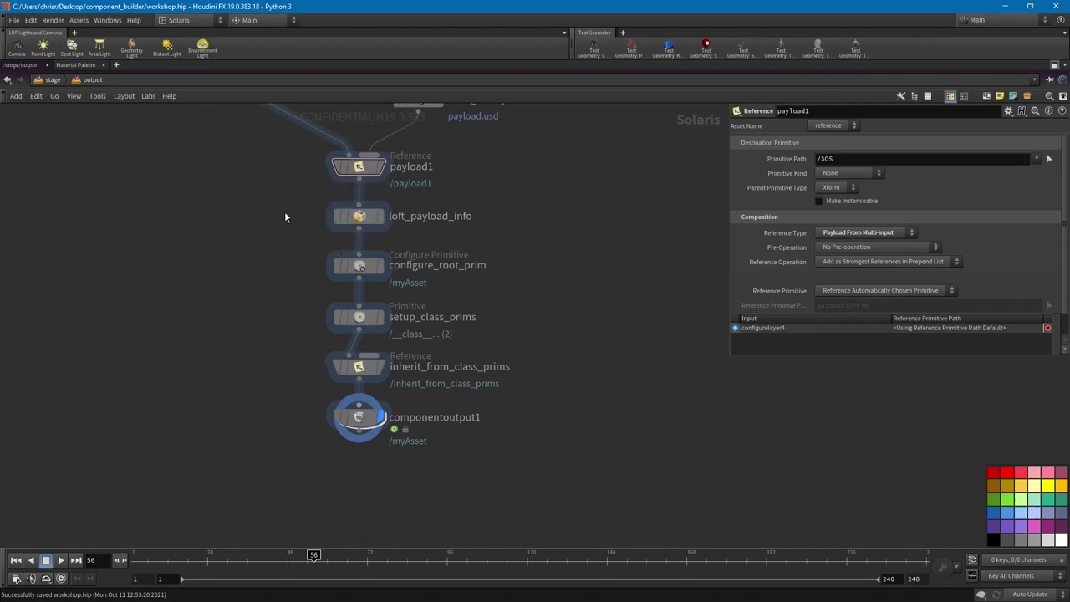
{"action": "middle_click_drag", "start_coordinate": [284, 214], "coordinate": [286, 275]}
{"action": "left_click_drag", "start_coordinate": [289, 267], "coordinate": [423, 290]}
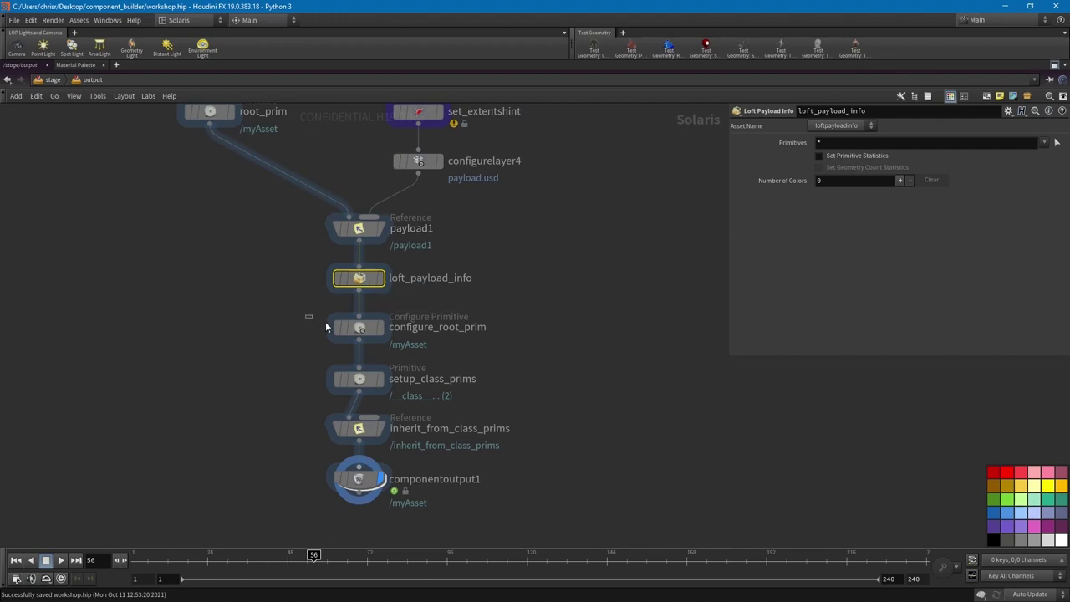
{"action": "left_click", "coordinate": [359, 328]}
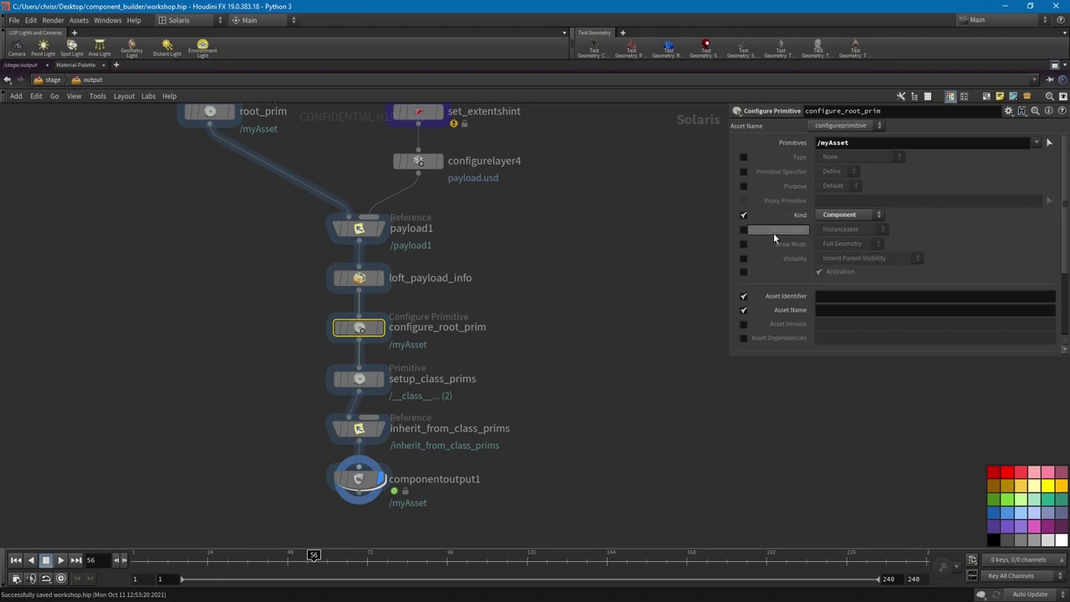
{"action": "scroll", "coordinate": [797, 268], "scroll_direction": "down", "scroll_amount": 3}
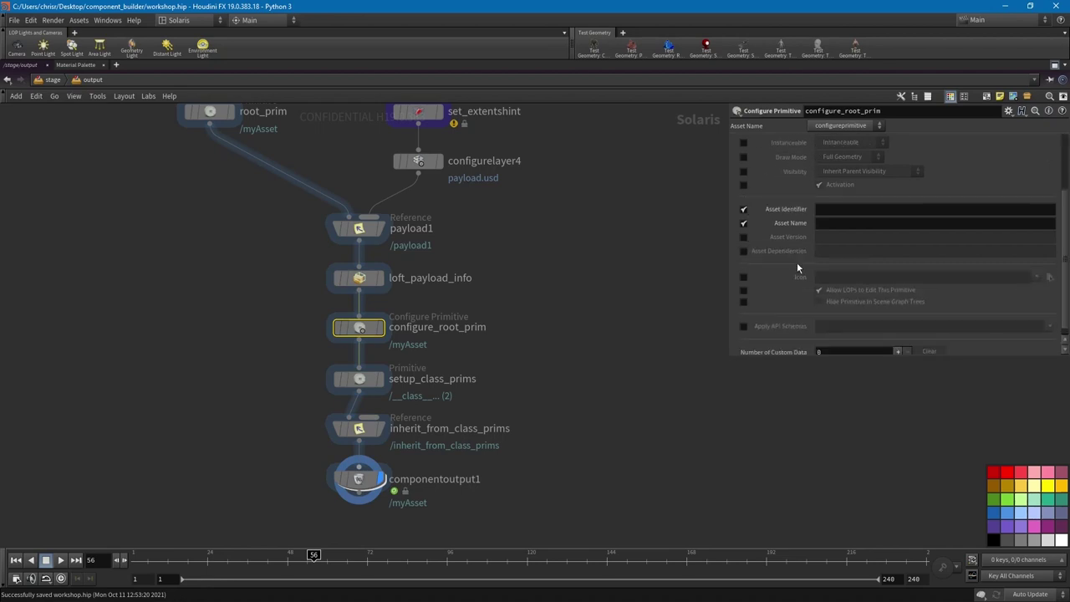
- Inspect the remaining configure_root_prim parameters, the inherit_from_class_prims reference settings, and the primitive paths and Primitive Specifier options of setup_class_prims
{"action": "scroll", "coordinate": [782, 316], "scroll_direction": "down", "scroll_amount": 1}
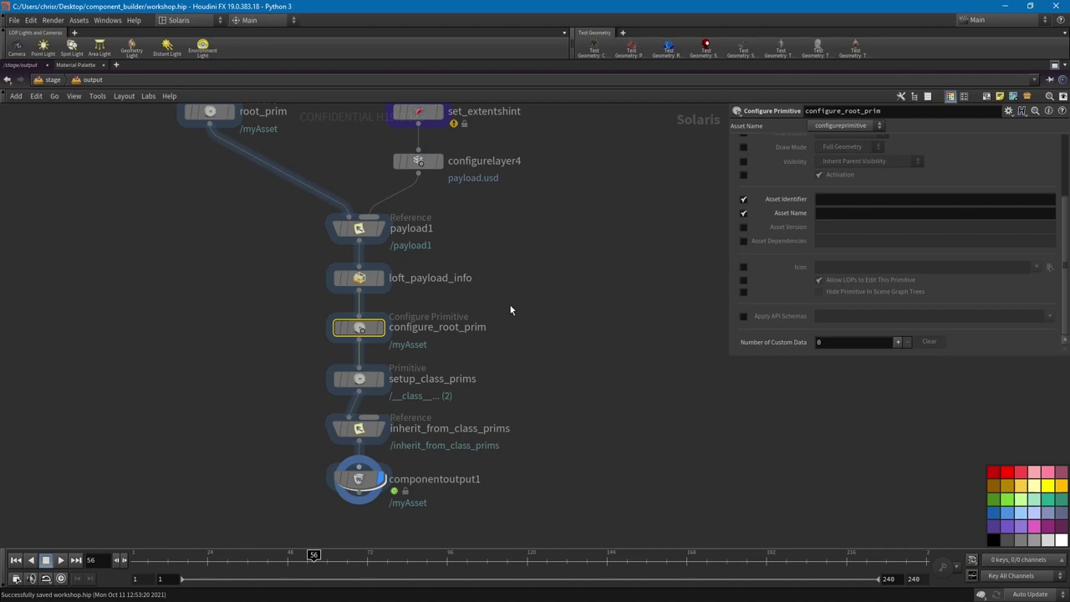
{"action": "scroll", "coordinate": [483, 390], "scroll_direction": "down", "scroll_amount": 5}
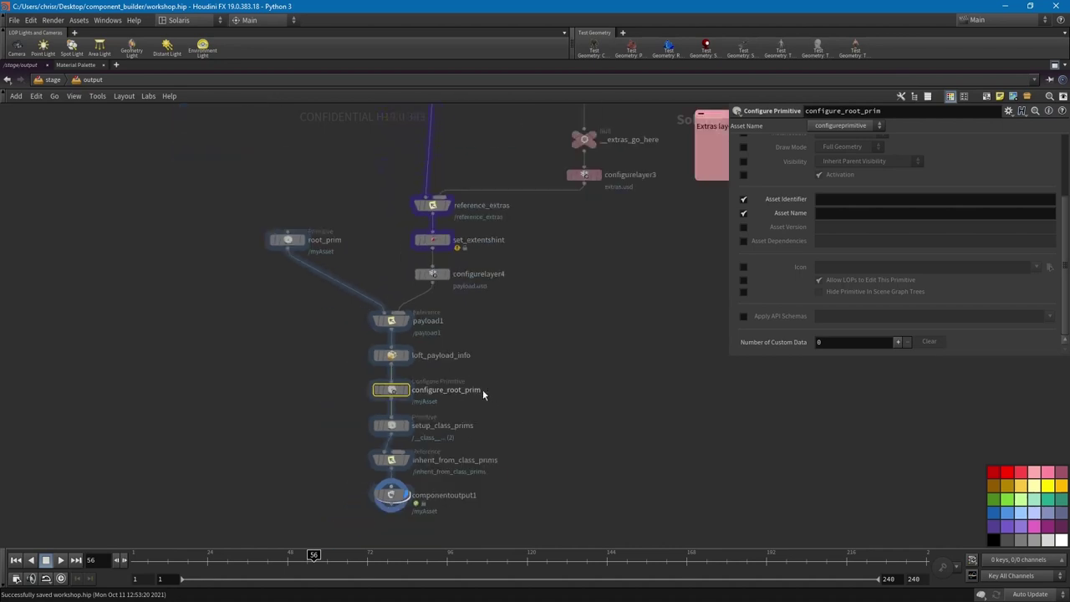
{"action": "scroll", "coordinate": [504, 361], "scroll_direction": "up", "scroll_amount": 5}
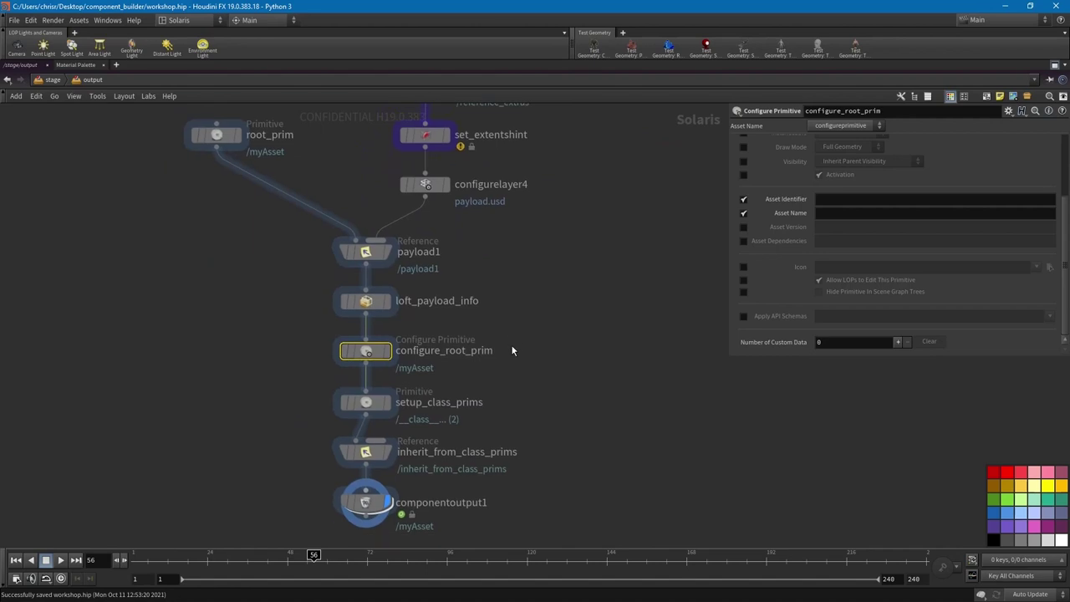
{"action": "middle_click_drag", "start_coordinate": [512, 351], "coordinate": [520, 315]}
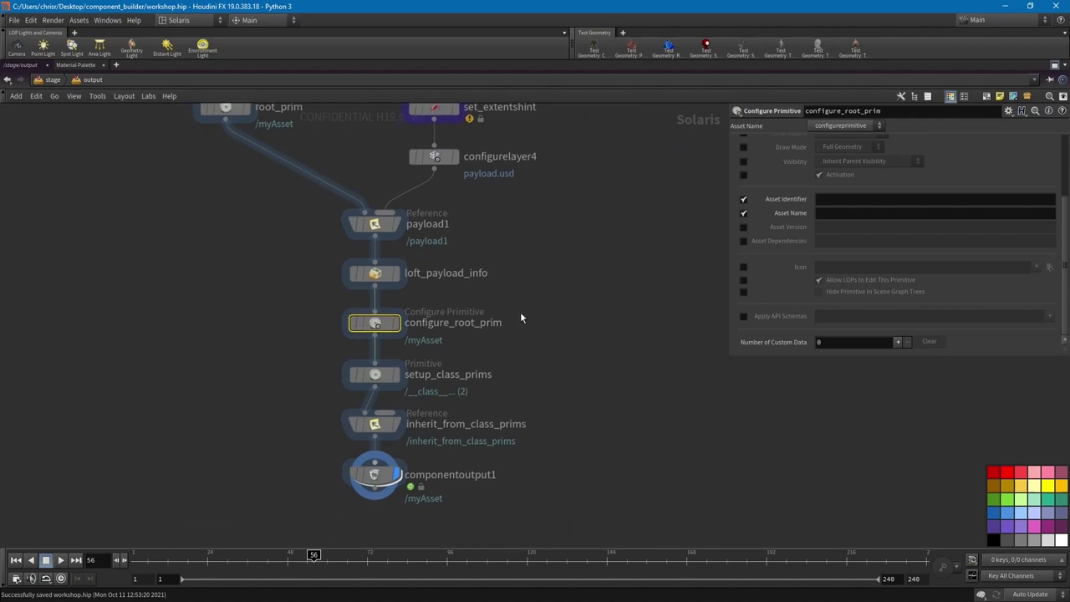
{"action": "left_click_drag", "start_coordinate": [335, 373], "coordinate": [464, 394]}
{"action": "left_click_drag", "start_coordinate": [311, 400], "coordinate": [458, 428]}
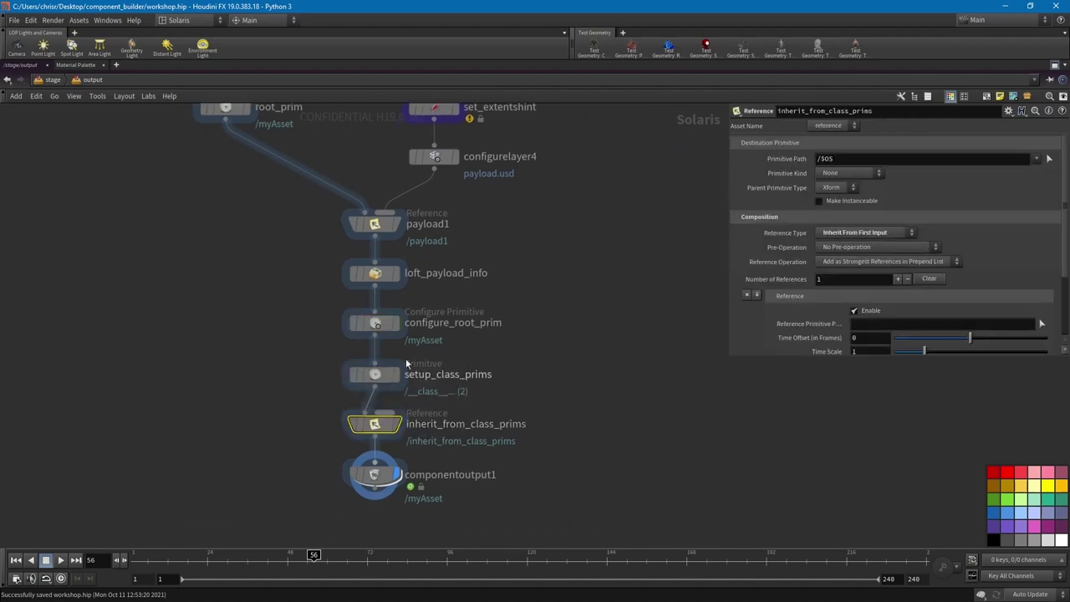
{"action": "left_click_drag", "start_coordinate": [299, 355], "coordinate": [433, 395]}
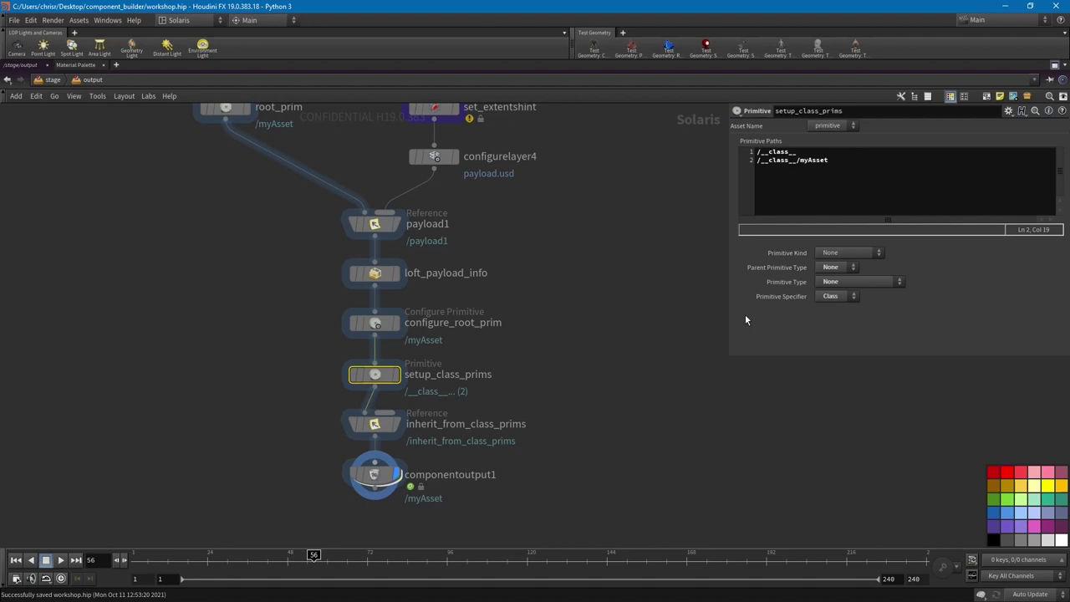
{"action": "left_click", "coordinate": [844, 297]}
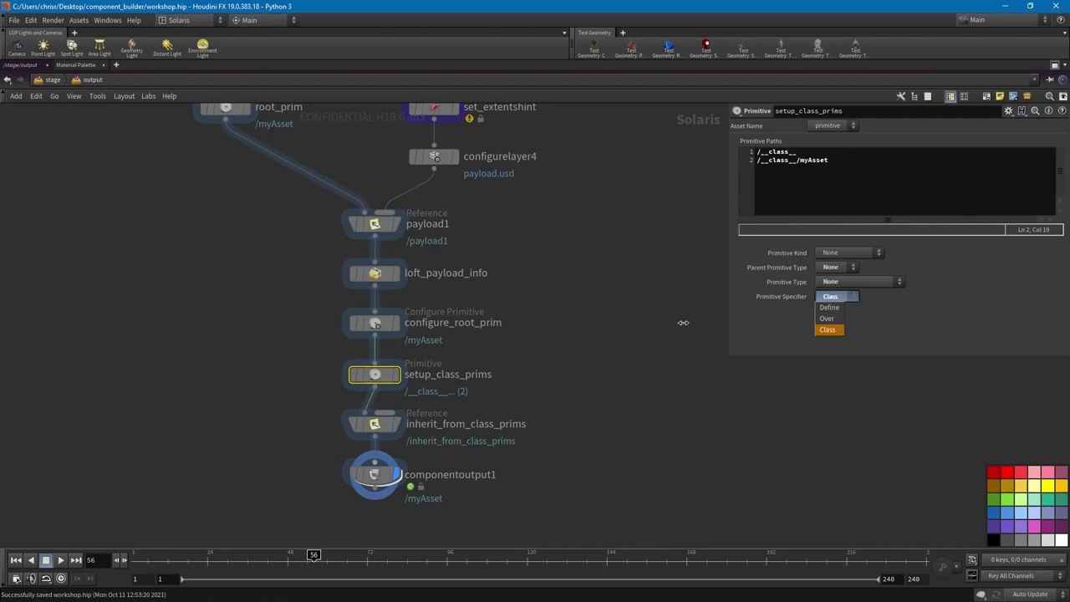
{"action": "left_click", "coordinate": [519, 241]}
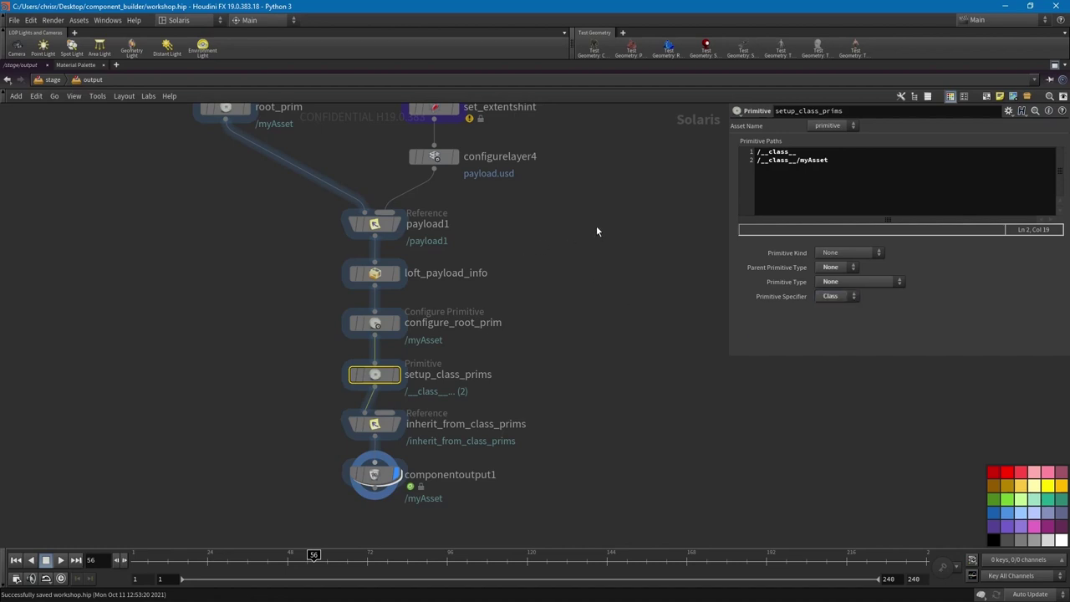
- Inspect the primitive paths and the Primitive Type options of the setup_scopes node at the start of the reference chain
{"action": "middle_click_drag", "start_coordinate": [597, 234], "coordinate": [593, 397]}
{"action": "middle_click_drag", "start_coordinate": [589, 280], "coordinate": [595, 451]}
{"action": "middle_click_drag", "start_coordinate": [586, 315], "coordinate": [580, 461]}
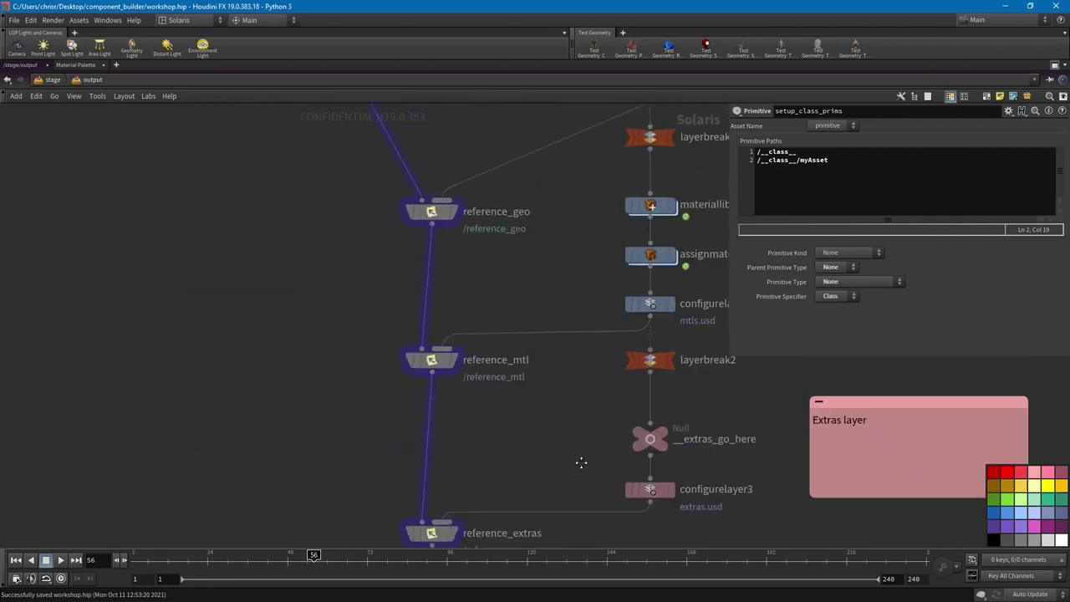
{"action": "middle_click_drag", "start_coordinate": [574, 280], "coordinate": [643, 490]}
{"action": "left_click_drag", "start_coordinate": [360, 243], "coordinate": [559, 336]}
{"action": "middle_click_drag", "start_coordinate": [558, 336], "coordinate": [422, 297]}
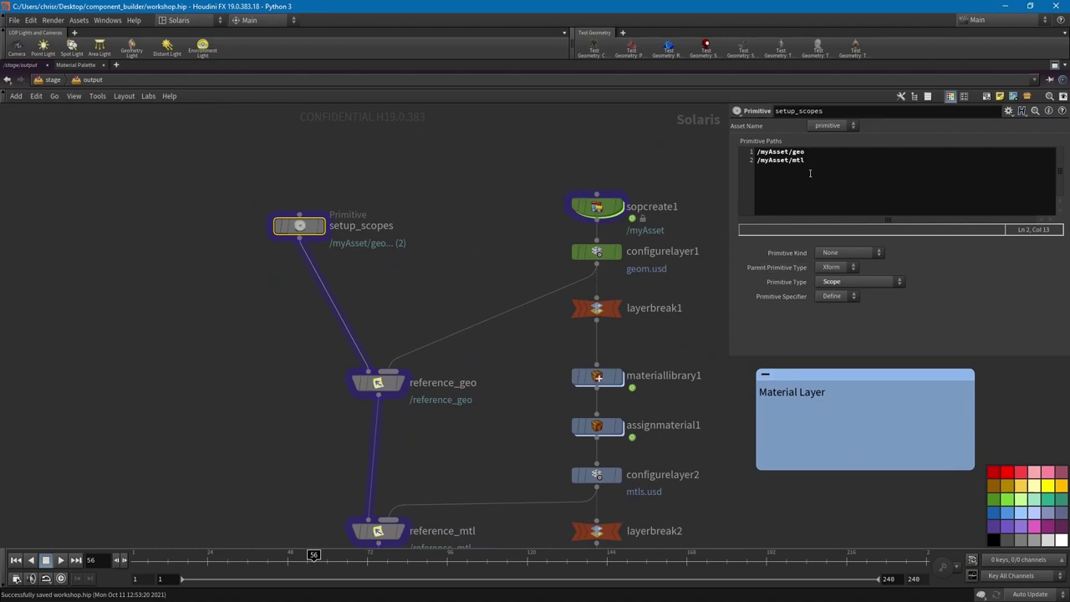
{"action": "left_click", "coordinate": [834, 281]}
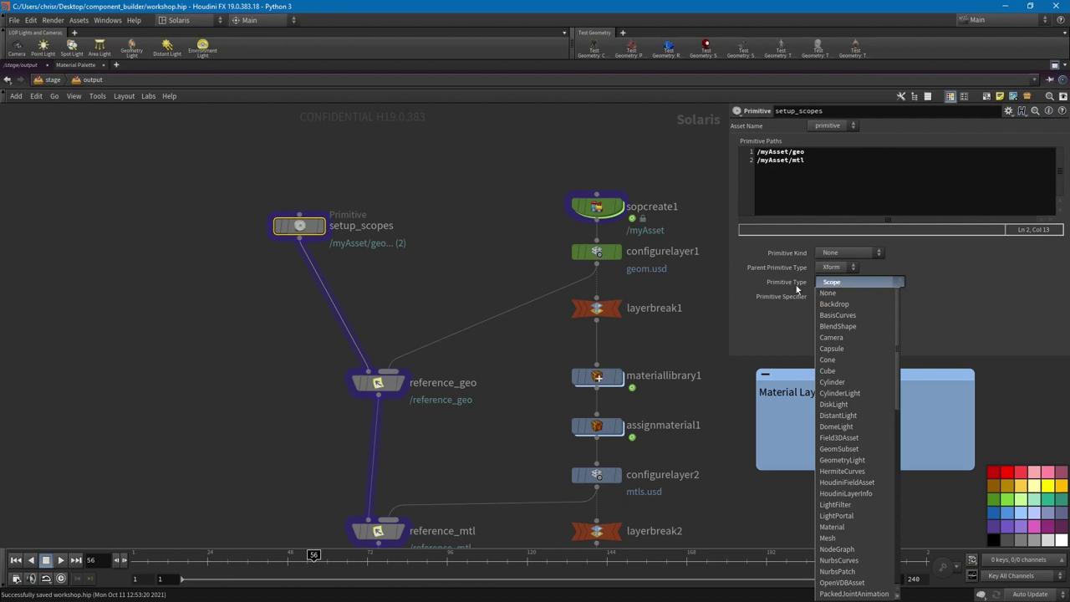
{"action": "left_click", "coordinate": [771, 281]}
{"action": "middle_click", "coordinate": [770, 281], "text": "ctrl"}
{"action": "key", "text": "ctrl+z"}
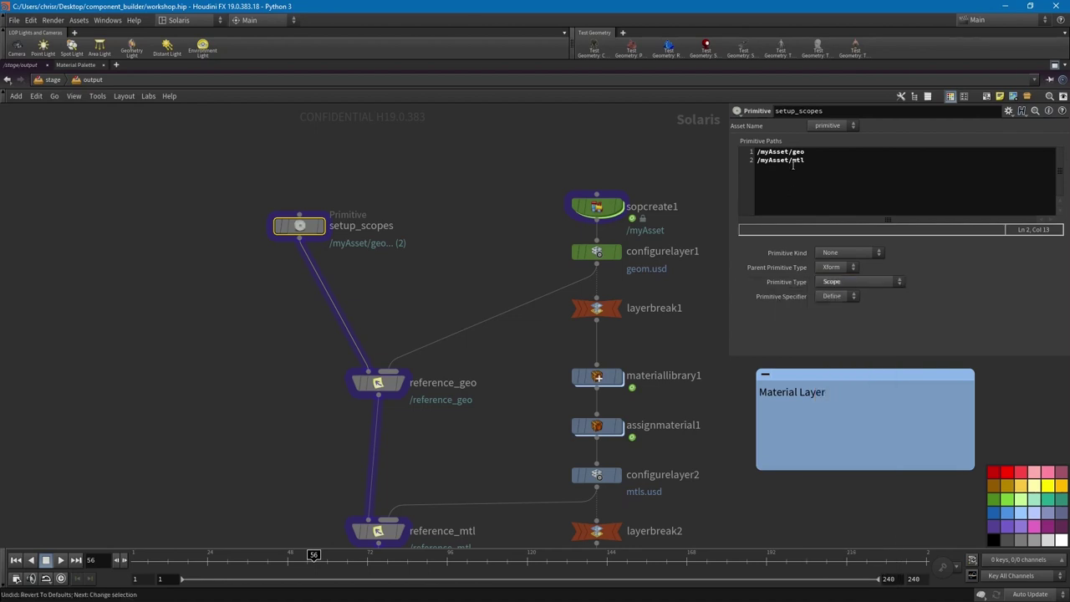
- Display the output of setup_scopes and rearrange the panes so the Scene Graph Tree alone occupies a narrowed area beside the network
{"action": "middle_click_drag", "start_coordinate": [409, 206], "coordinate": [508, 197]}
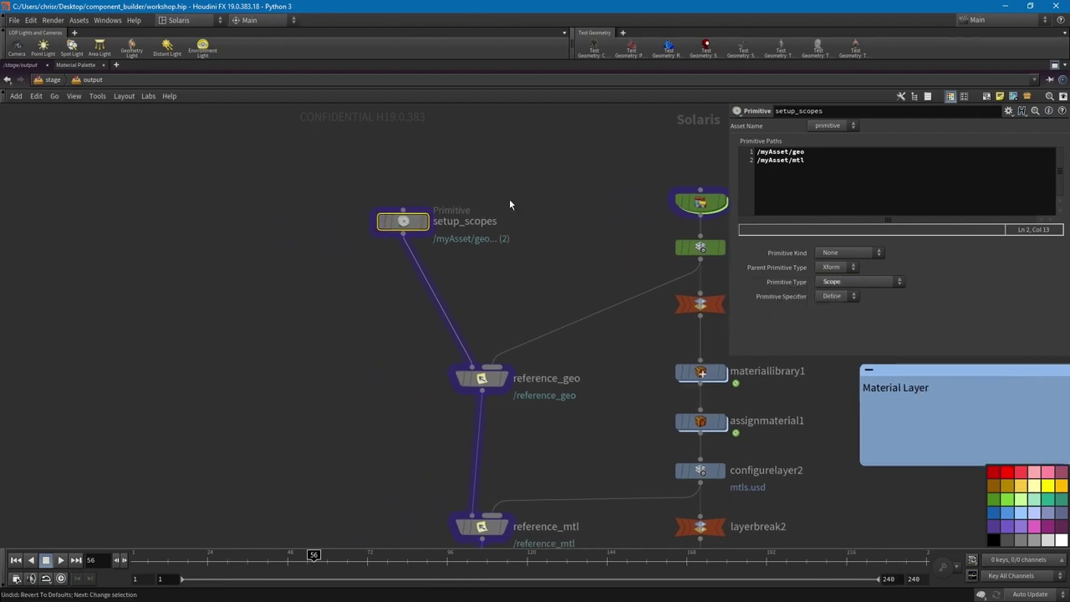
{"action": "left_click", "coordinate": [424, 223]}
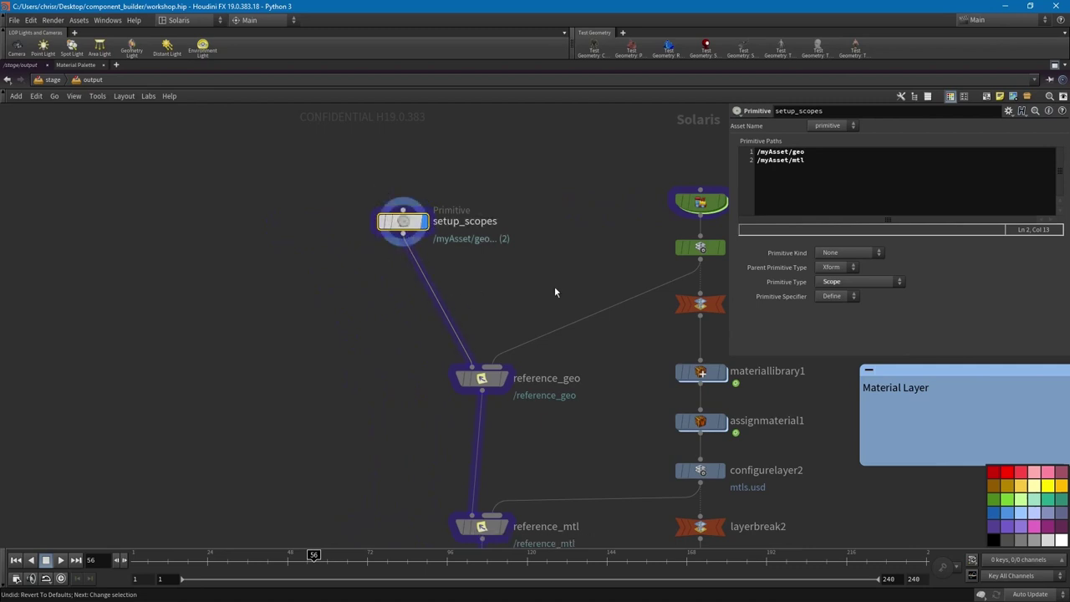
{"action": "left_click", "coordinate": [1055, 65]}
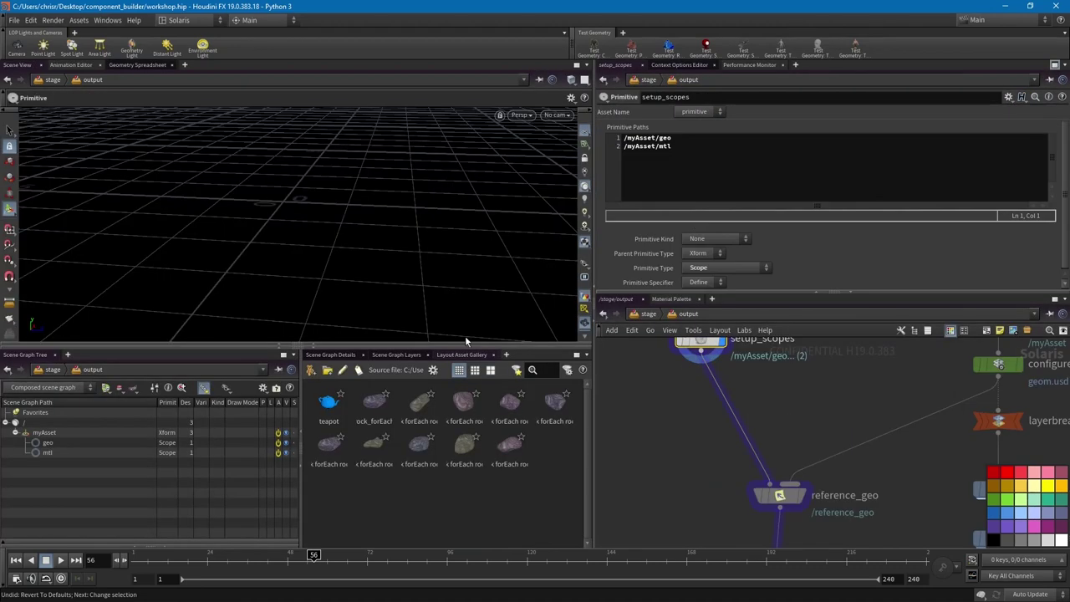
{"action": "left_click", "coordinate": [281, 344]}
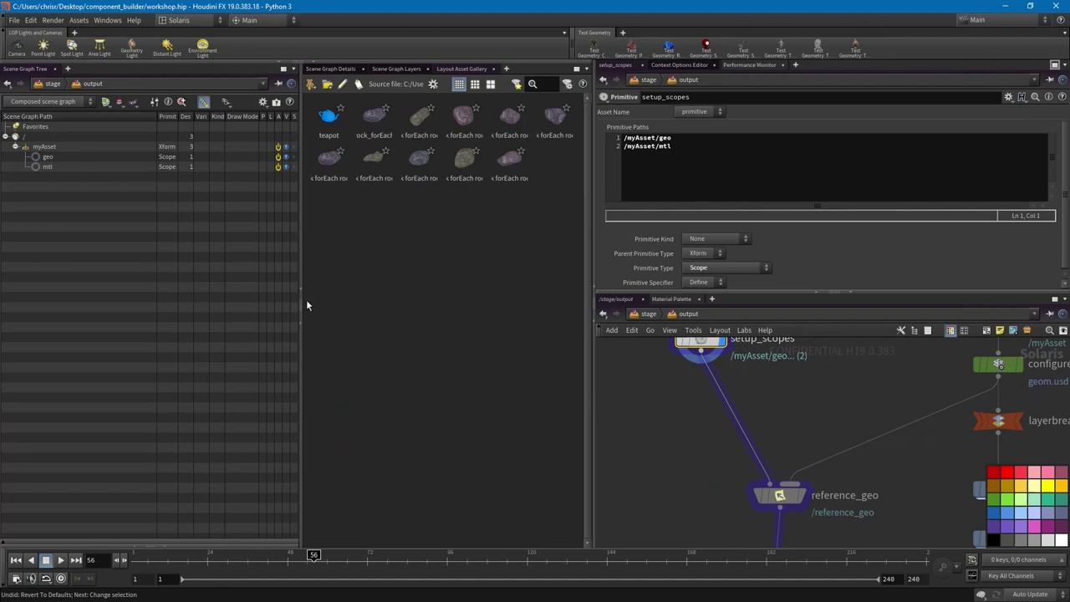
{"action": "left_click", "coordinate": [300, 324]}
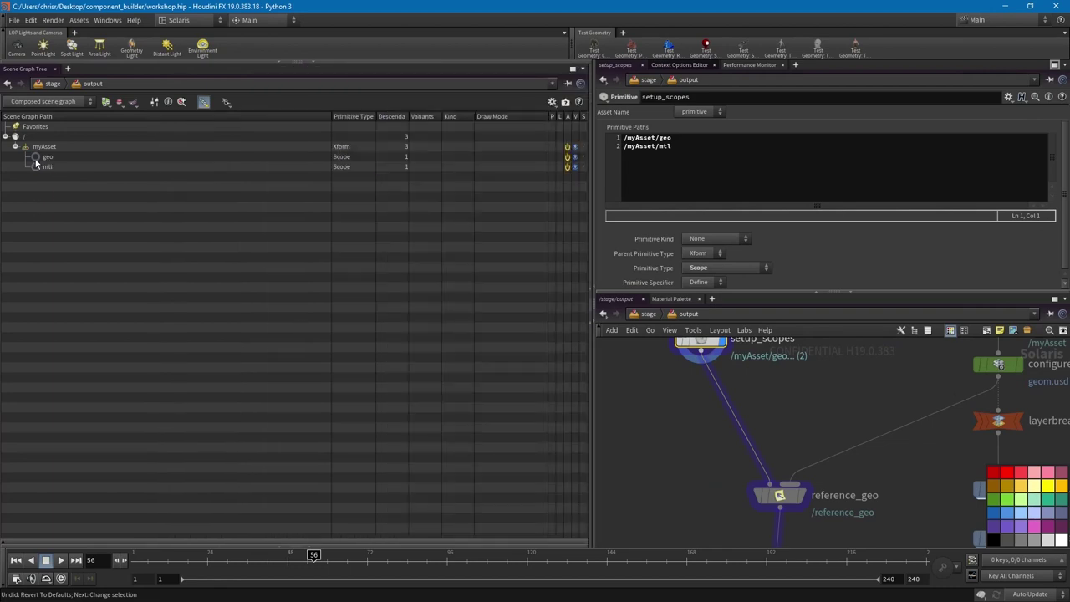
{"action": "left_click_drag", "start_coordinate": [594, 190], "coordinate": [448, 190]}
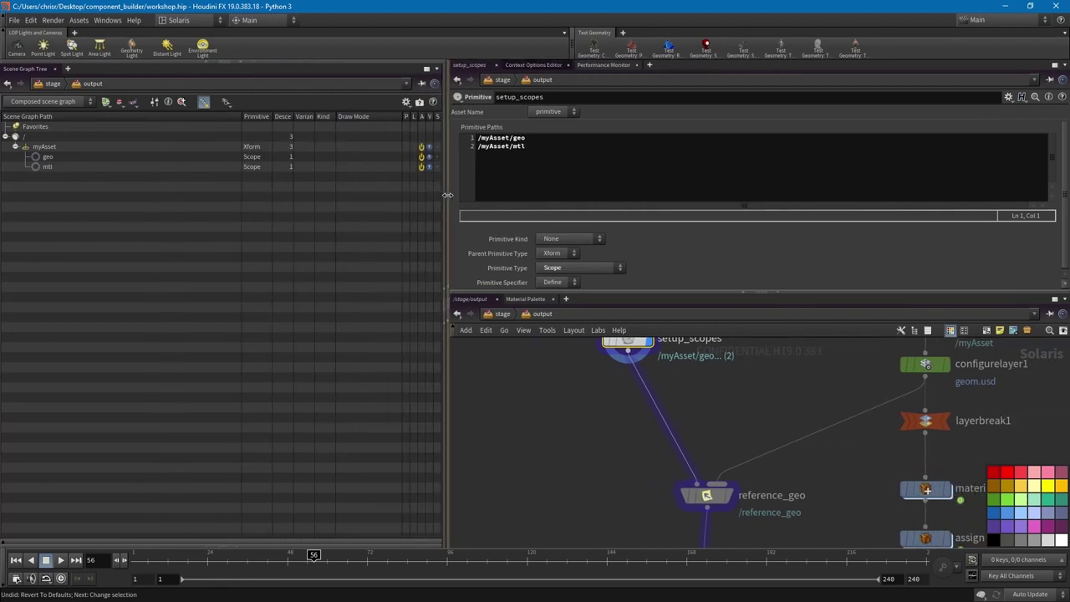
- Examine the geo and mtl scope primitives and their parent myAsset in the Scene Graph Tree
{"action": "left_click", "coordinate": [75, 158]}
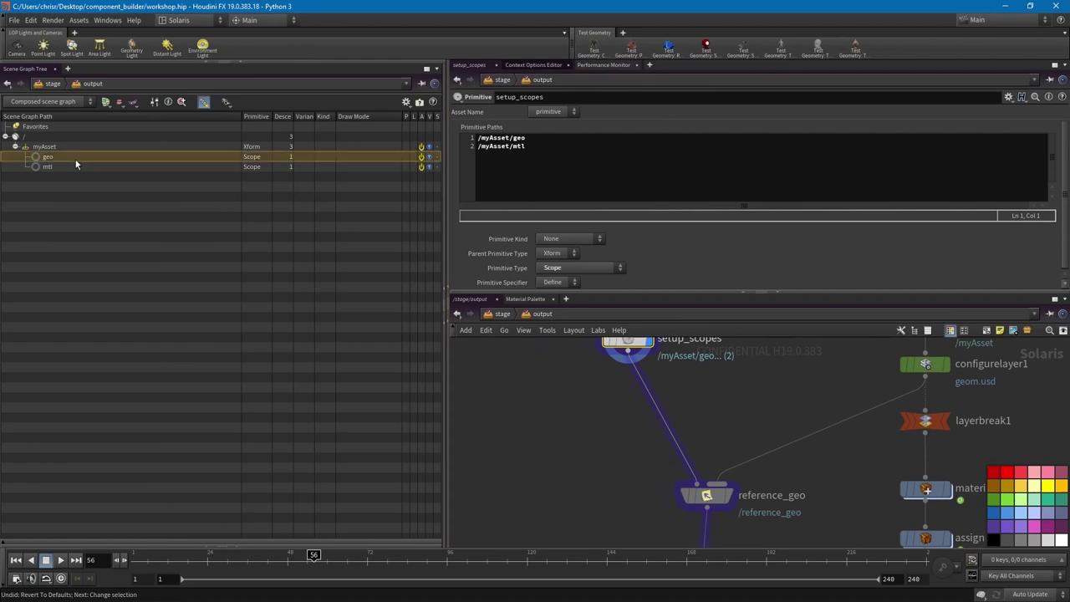
{"action": "left_click", "coordinate": [70, 166]}
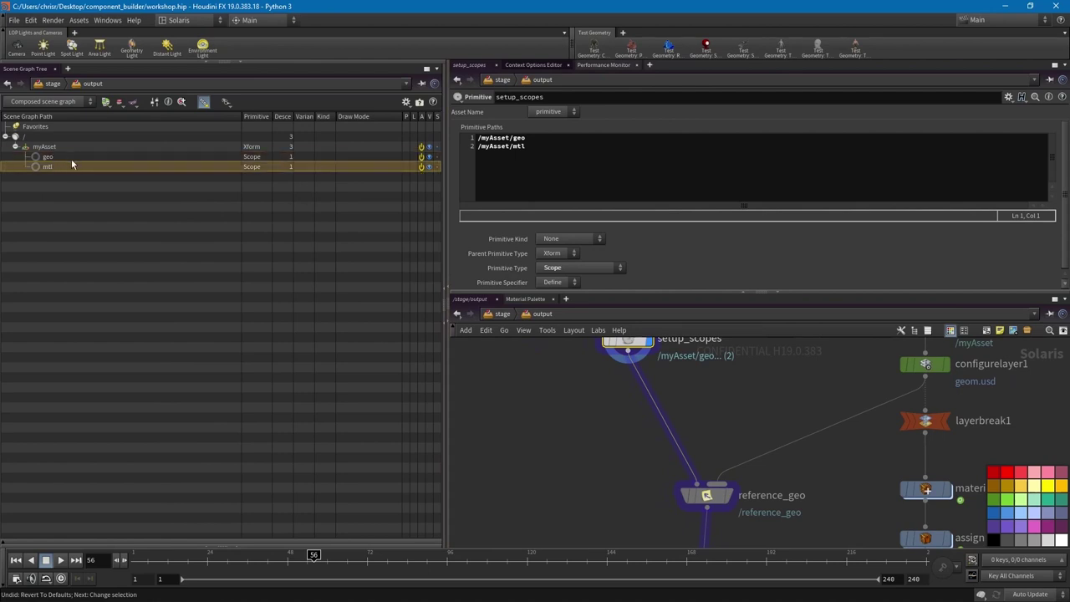
{"action": "left_click", "coordinate": [71, 159]}
{"action": "left_click", "coordinate": [73, 166]}
{"action": "left_click", "coordinate": [65, 159]}
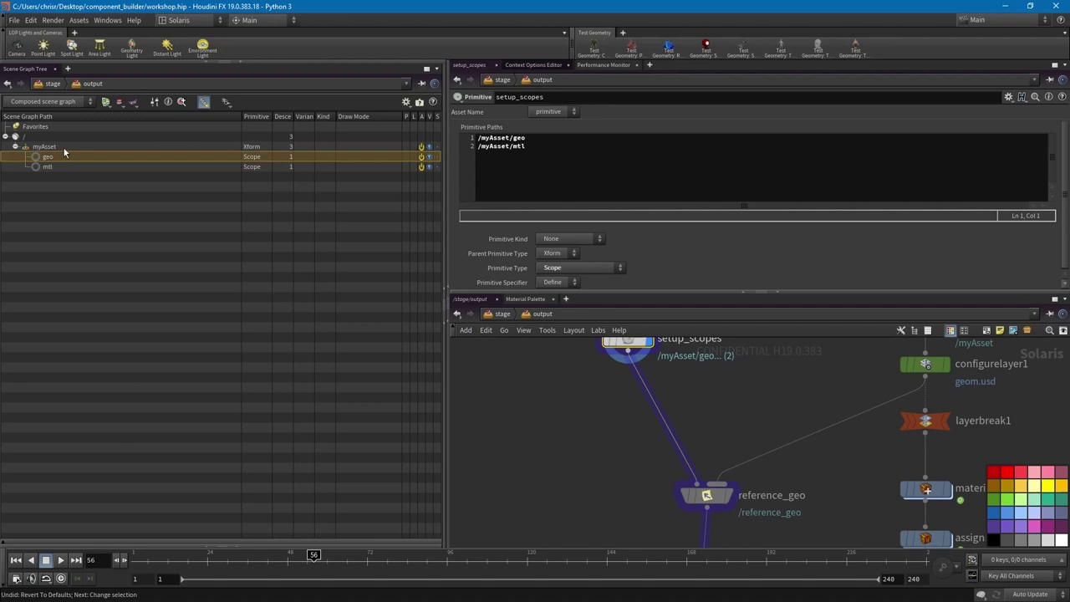
{"action": "left_click", "coordinate": [57, 166]}
{"action": "left_click", "coordinate": [54, 158]}
{"action": "left_click", "coordinate": [56, 166]}
{"action": "left_click", "coordinate": [53, 159]}
{"action": "left_click", "coordinate": [48, 147]}
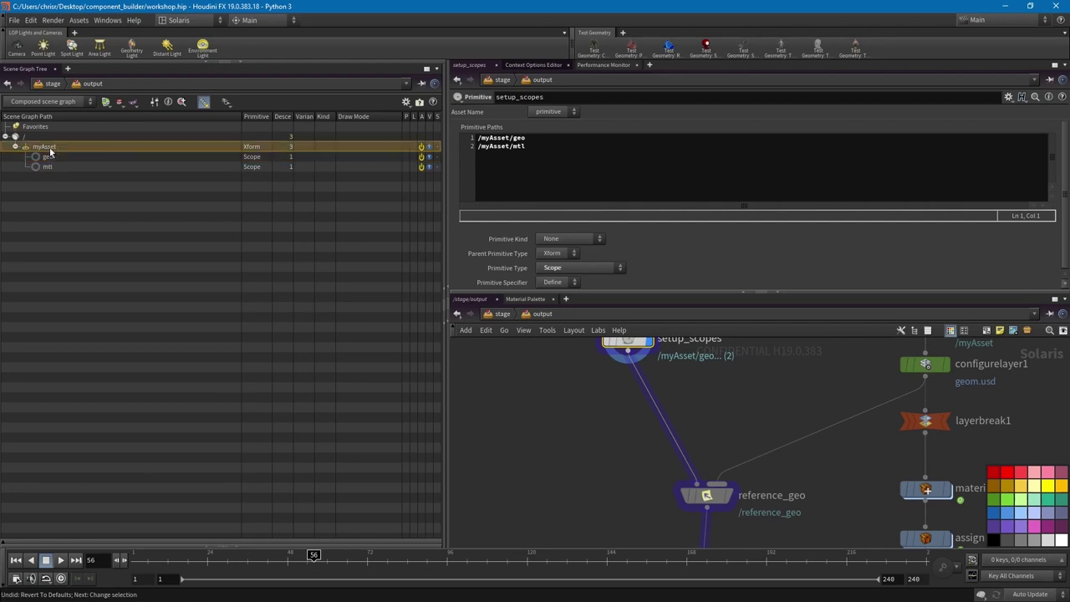
{"action": "left_click", "coordinate": [48, 156]}
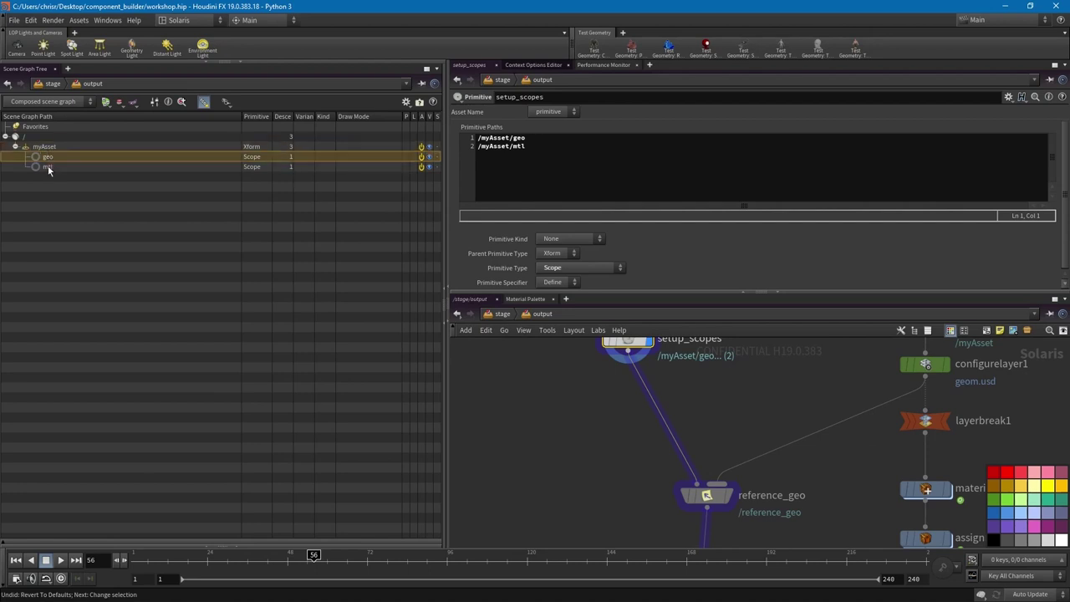
{"action": "left_click", "coordinate": [50, 166]}
{"action": "left_click", "coordinate": [46, 147]}
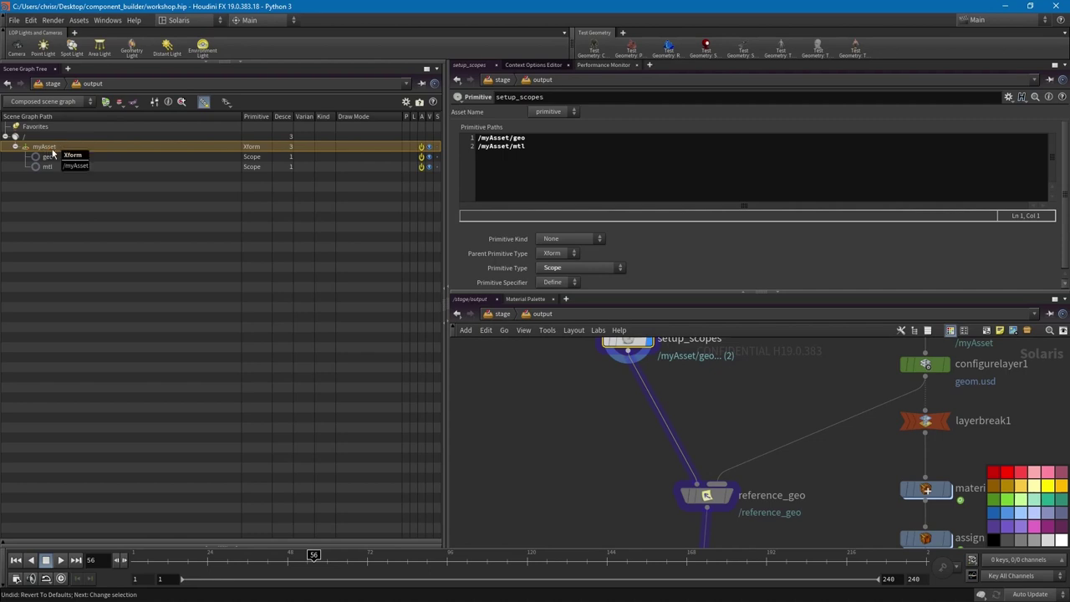
- Follow the node chain down from setup_scopes to componentoutput1 and inspect its component options and metadata parameters
{"action": "scroll", "coordinate": [602, 468], "scroll_direction": "down", "scroll_amount": 3}
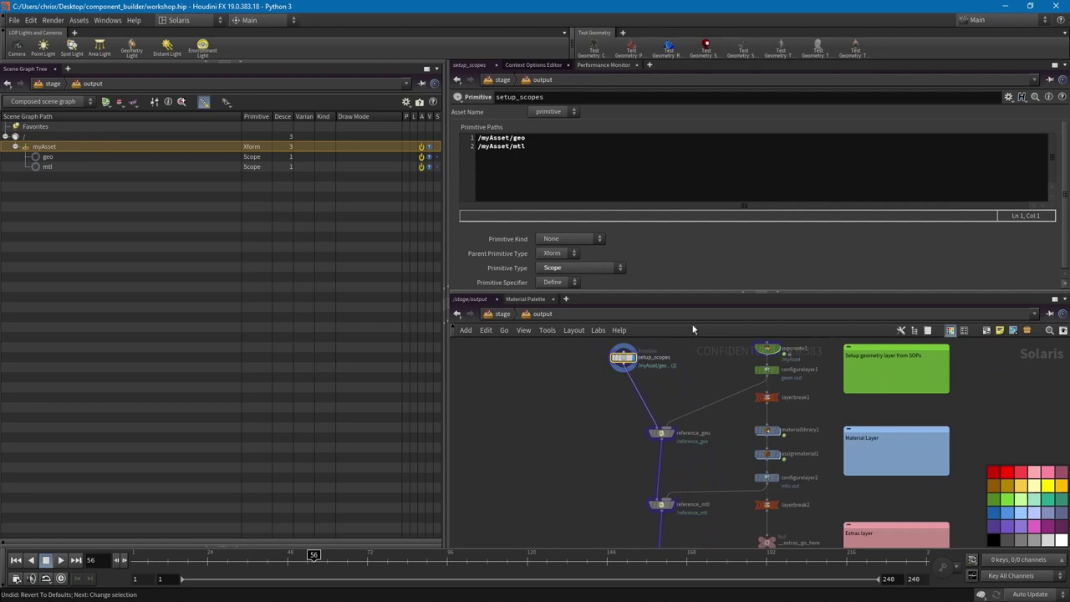
{"action": "scroll", "coordinate": [588, 376], "scroll_direction": "down", "scroll_amount": 5}
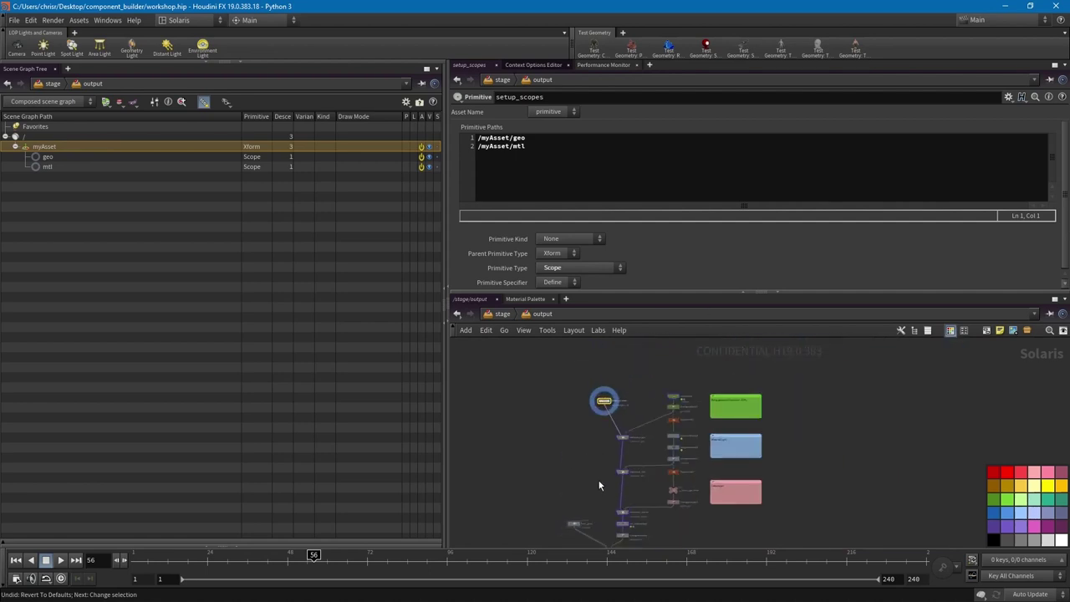
{"action": "middle_click_drag", "start_coordinate": [598, 485], "coordinate": [560, 412]}
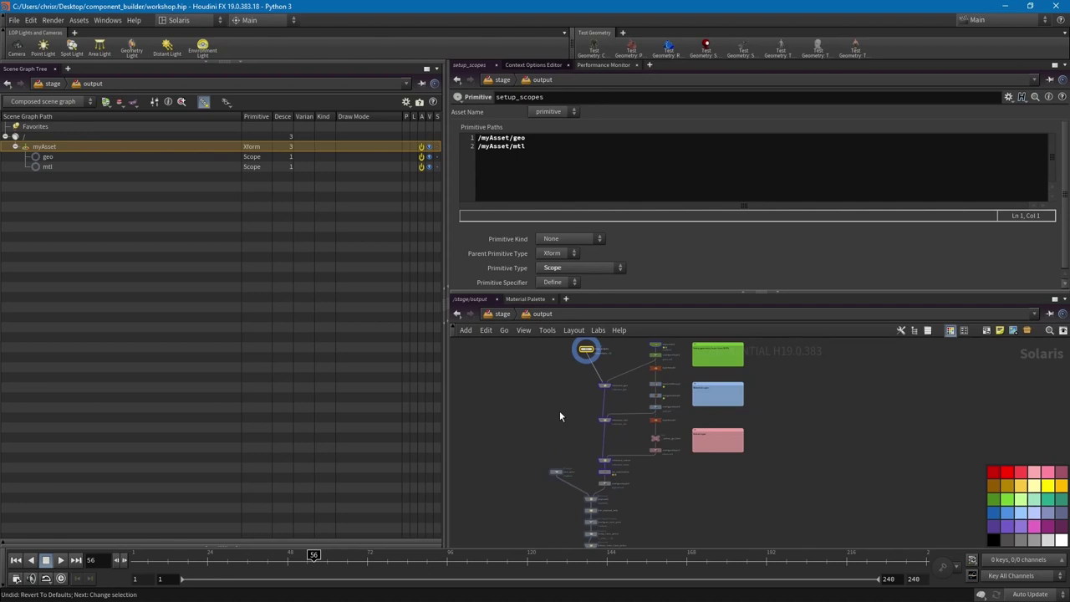
{"action": "scroll", "coordinate": [560, 410], "scroll_direction": "up", "scroll_amount": 5}
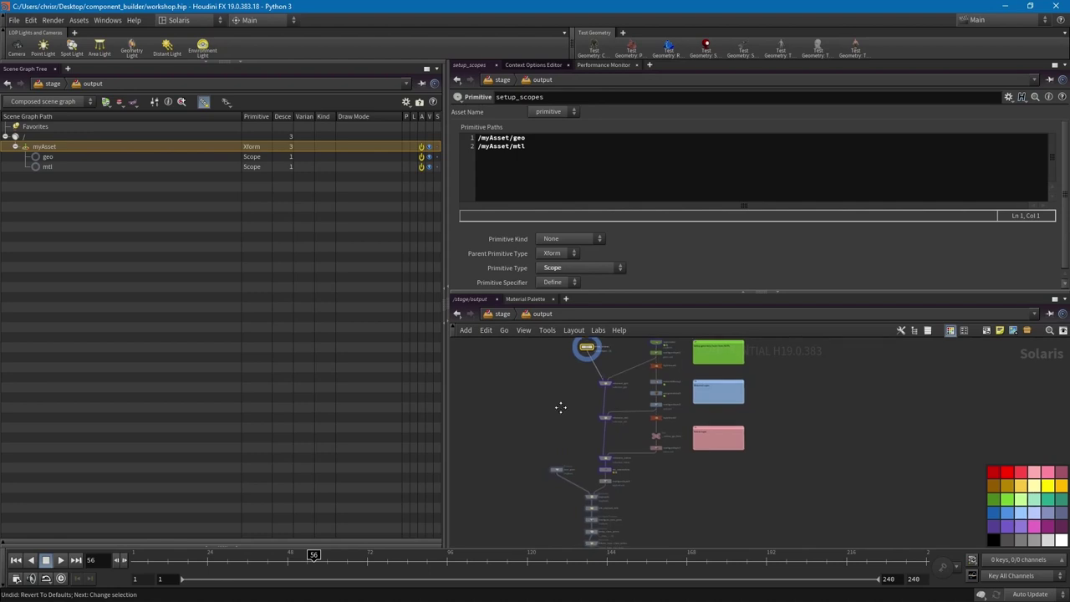
{"action": "scroll", "coordinate": [690, 432], "scroll_direction": "down", "scroll_amount": 1}
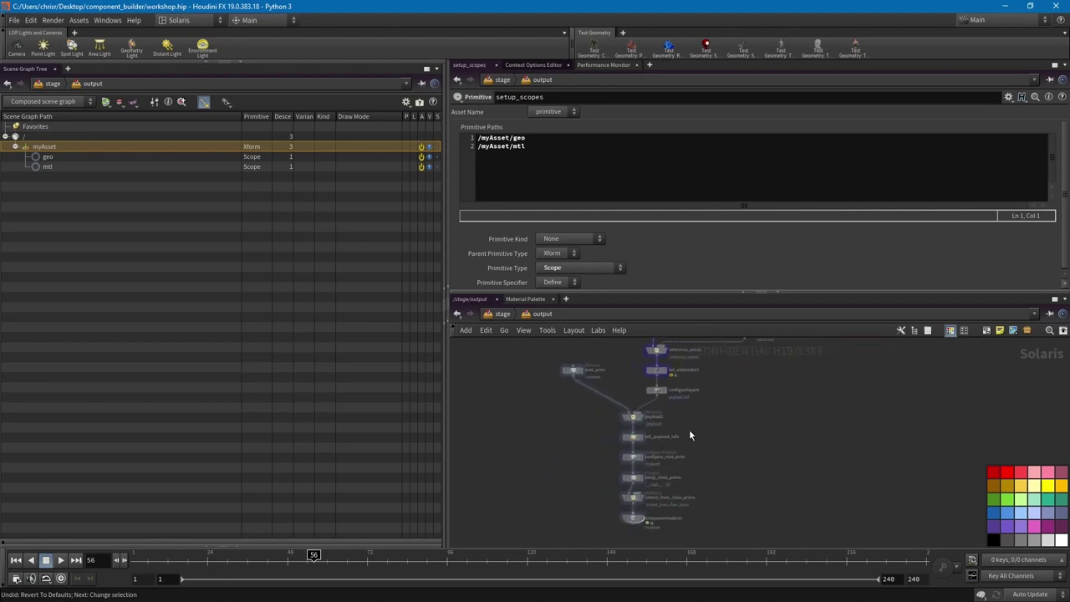
{"action": "scroll", "coordinate": [704, 508], "scroll_direction": "up", "scroll_amount": 3}
{"action": "middle_click_drag", "start_coordinate": [673, 511], "coordinate": [688, 443]}
{"action": "left_click_drag", "start_coordinate": [551, 454], "coordinate": [679, 496]}
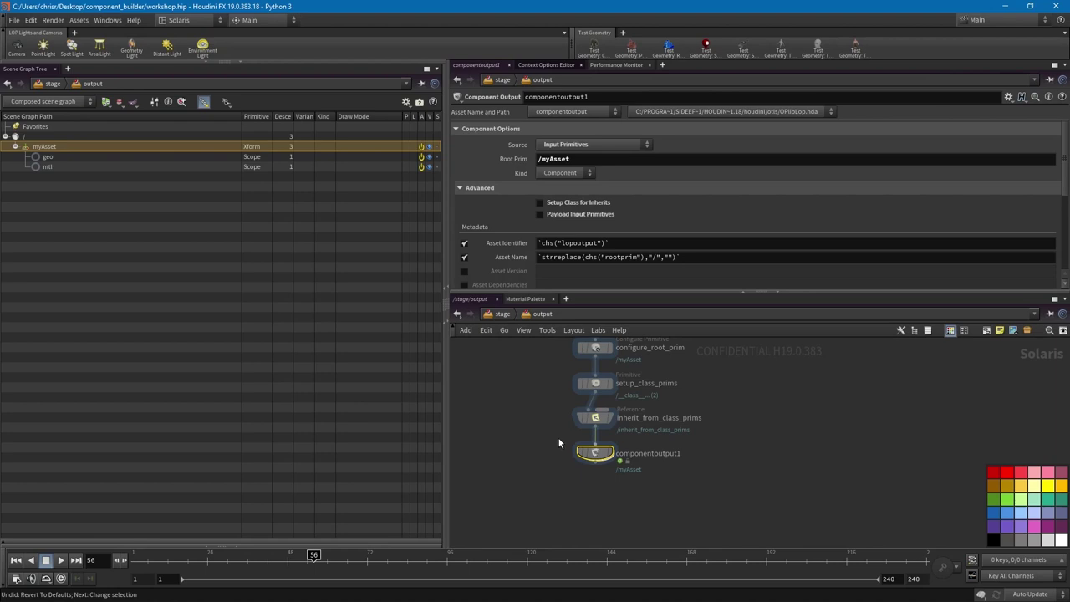
{"action": "middle_click_drag", "start_coordinate": [557, 445], "coordinate": [554, 465]}
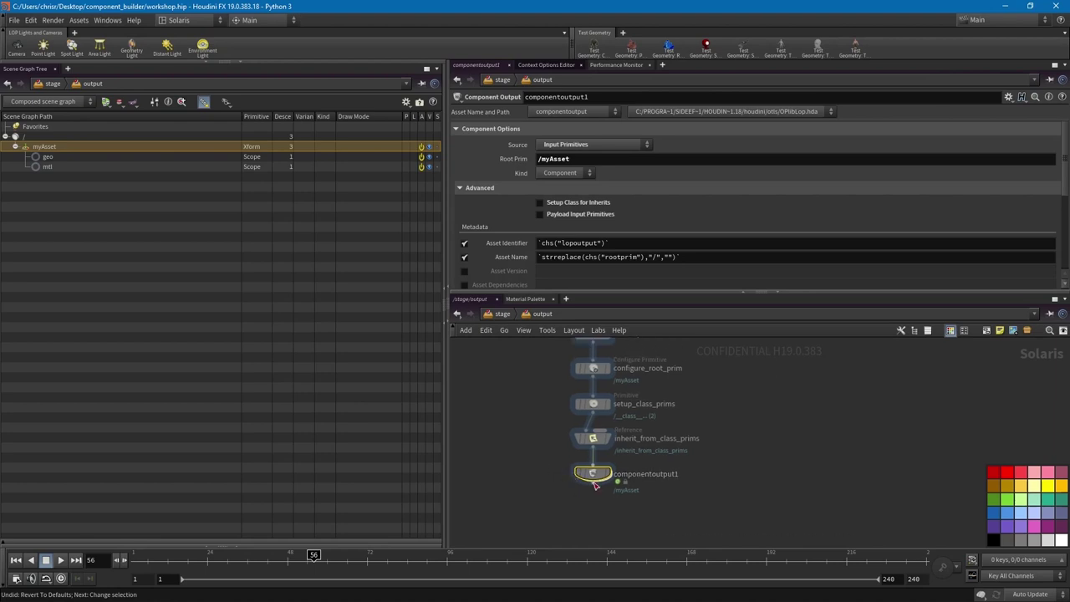